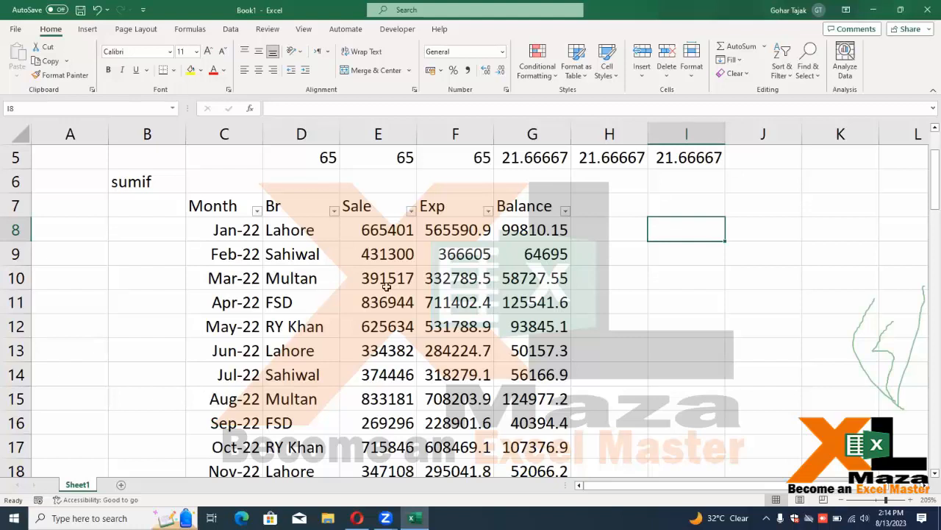
Start a SUMIF in I8 with the absolute branch range $D$8:$D$27
text(=sumif)
key(Tab)
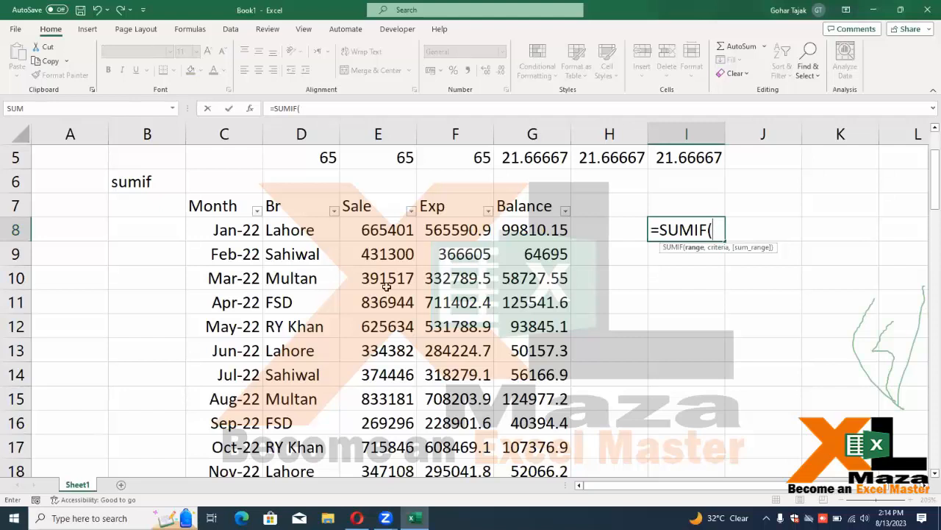
key(Left)
key(Left)
key(Left)
key(Left)
key(Left)
key(ctrl+shift+Down)
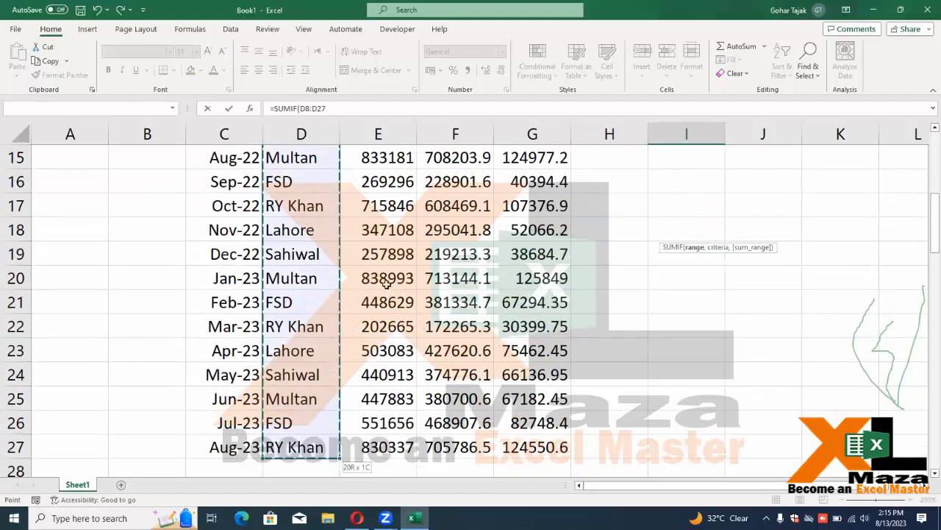
key(F4)
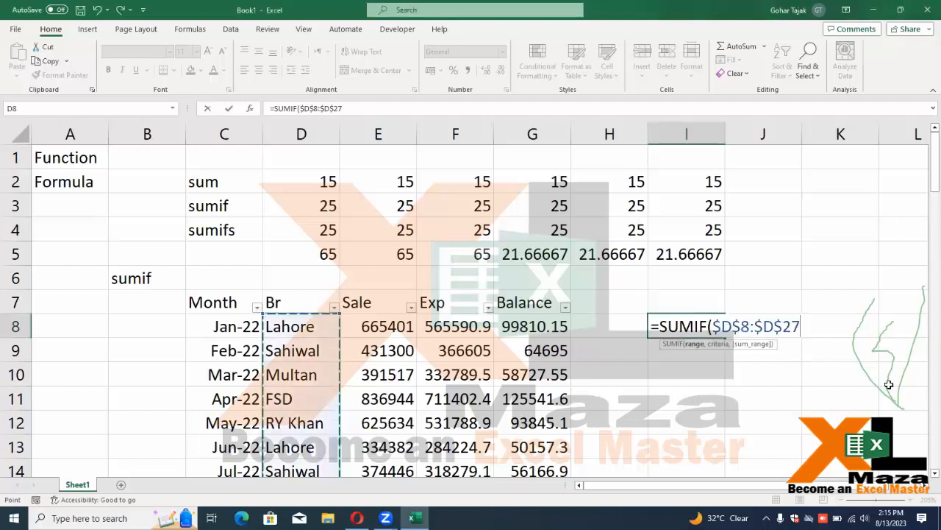
Add the "Lahore" criterion and absolute sum range $E$8:$E$27, giving 1679268
text(,)
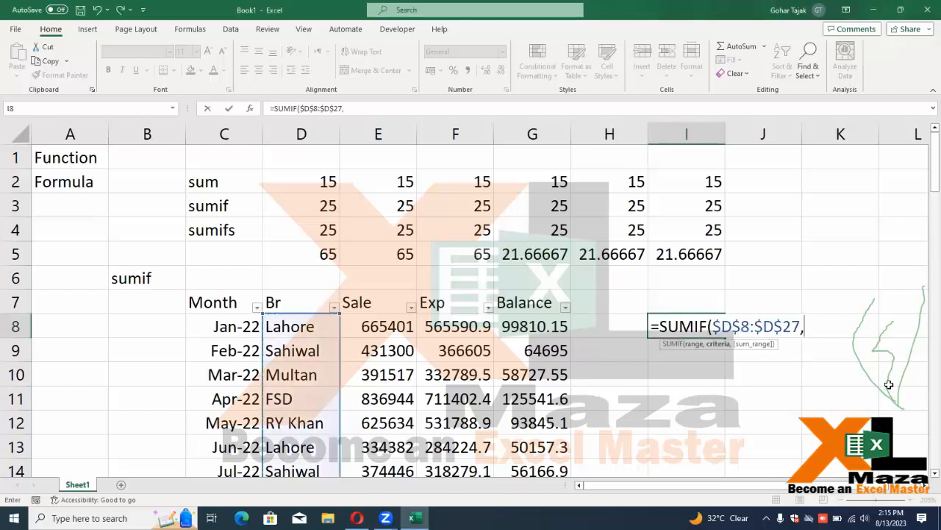
text("Lahore",)
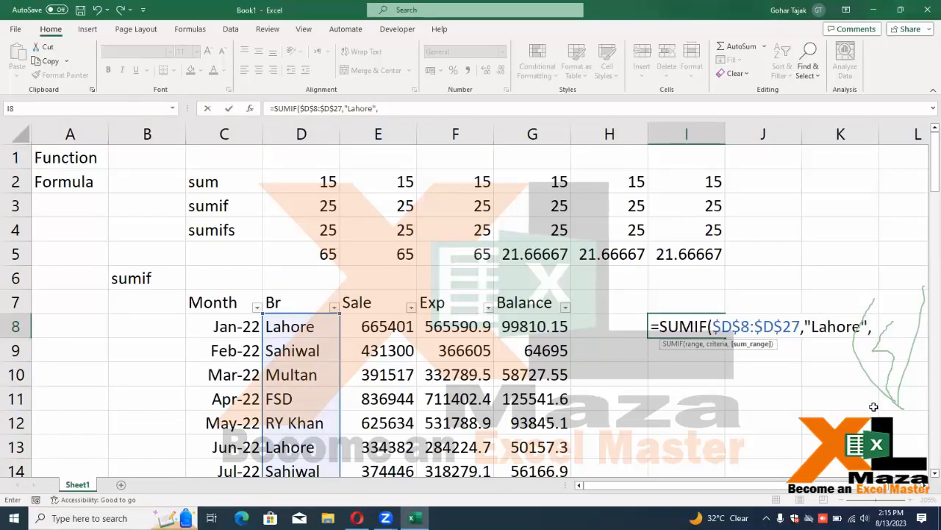
click(395, 324)
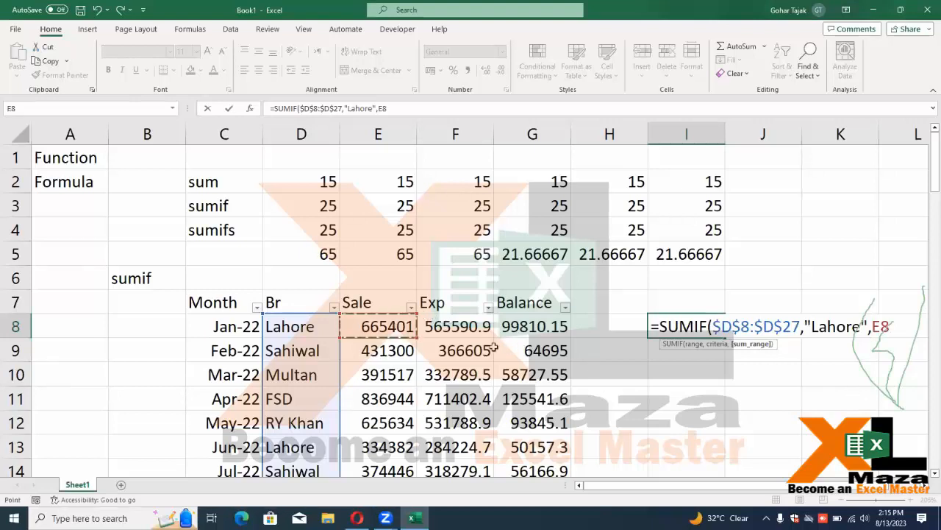
key(ctrl+shift+Down)
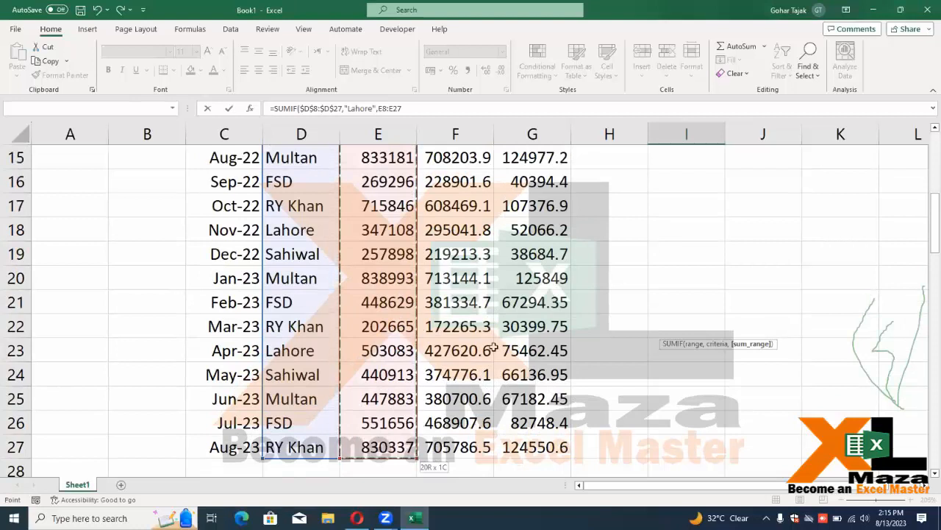
key(F4)
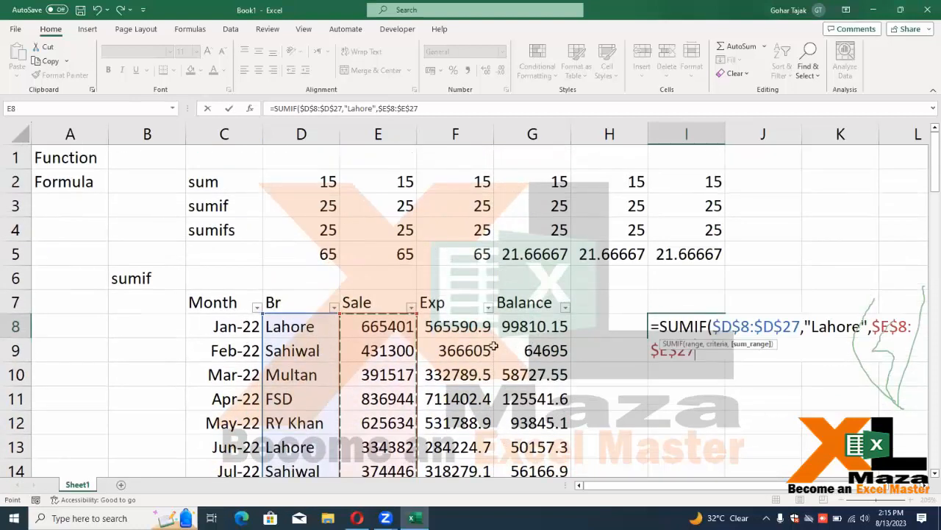
key(Return)
key(Up)
key(Left)
key(Right)
key(Left)
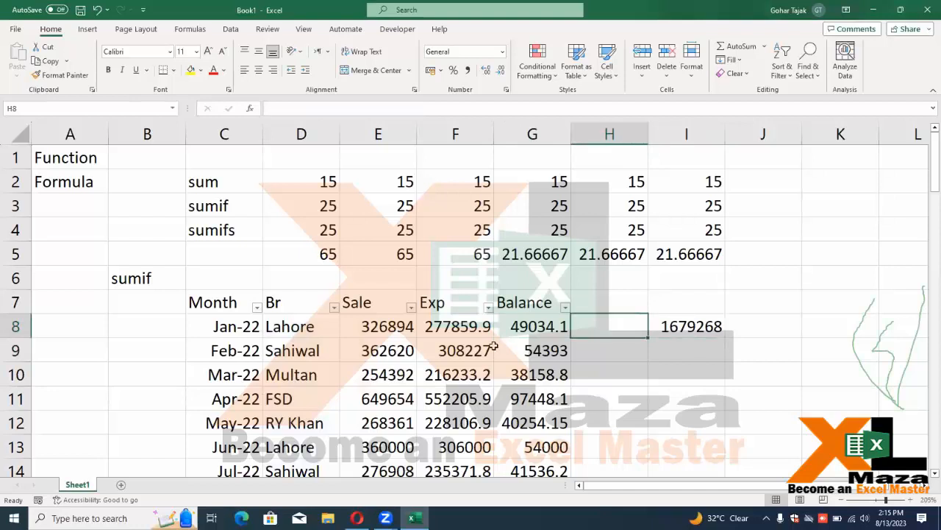
Enter Lahore as the branch name in H8
text(Lahore)
key(Right)
key(Right)
key(Left)
Replace the fixed "Lahore" criterion in I8's SUMIF with a reference to H8
key(F2)
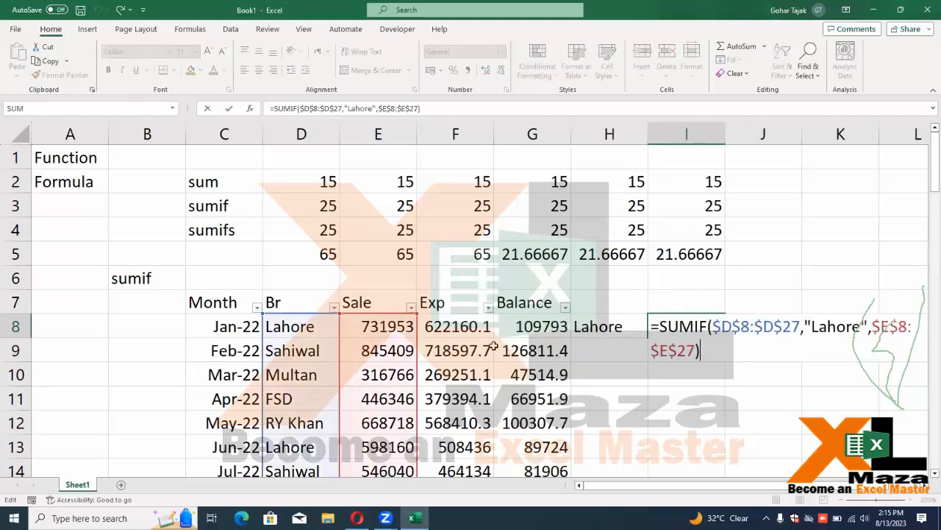
key(Up)
key(Right)
key(Right)
key(Right)
key(Right)
key(Right)
key(Right)
key(Right)
key(Right)
key(Right)
key(Right)
key(Right)
key(Right)
key(Right)
key(Right)
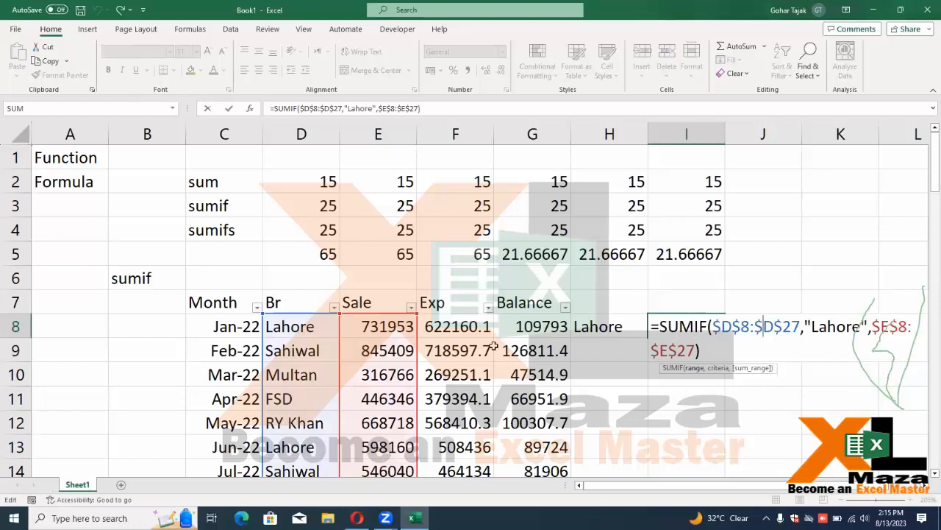
key(shift+Right)
key(shift+Right)
key(shift+Right)
key(shift+Right)
key(shift+Right)
key(shift+Right)
key(shift+Right)
key(shift+Right)
key(shift+Right)
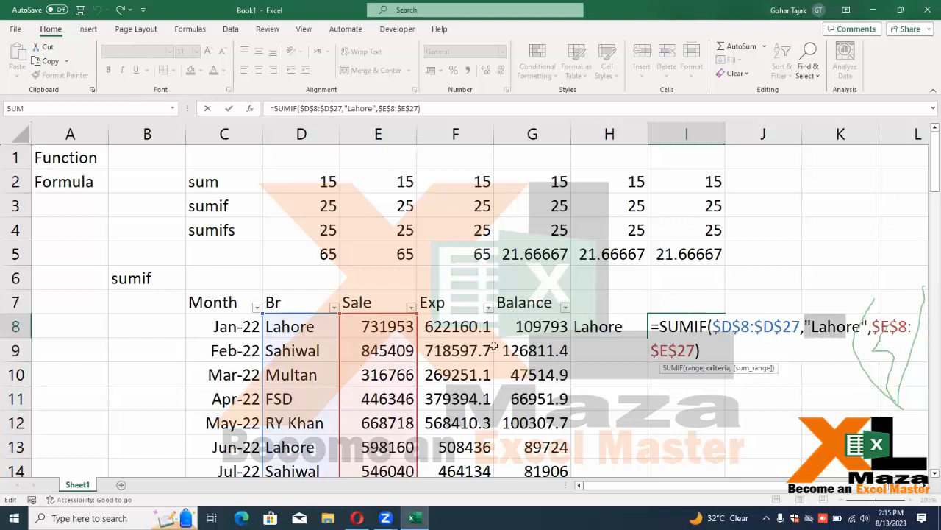
key(shift+Left)
key(Delete)
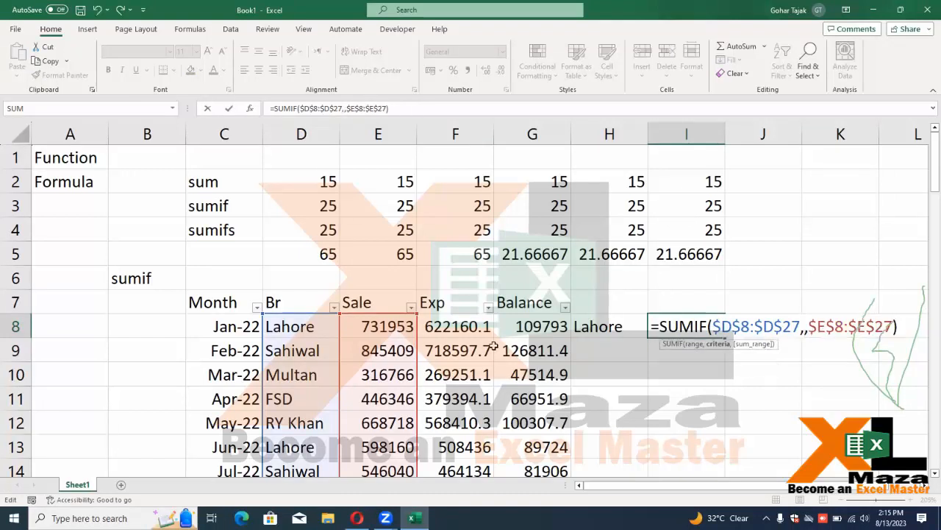
click(615, 330)
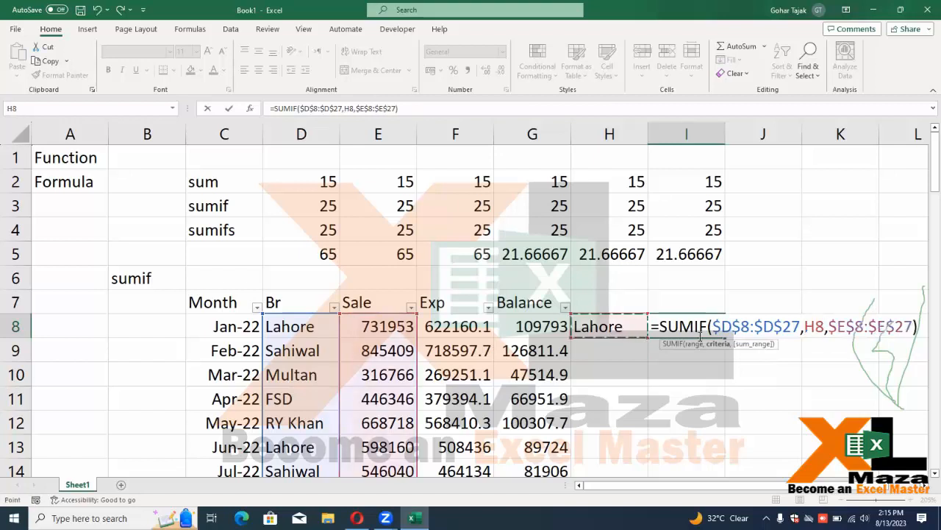
key(Return)
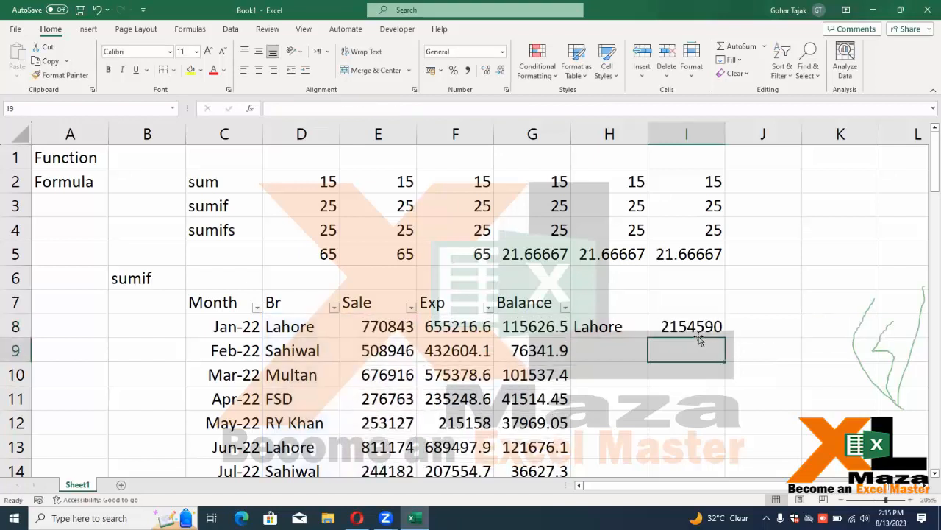
key(Up)
key(Left)
Try Sahiwal and then Multan in H8, checking the I8 total each time
text(Sahiwal)
click(698, 335)
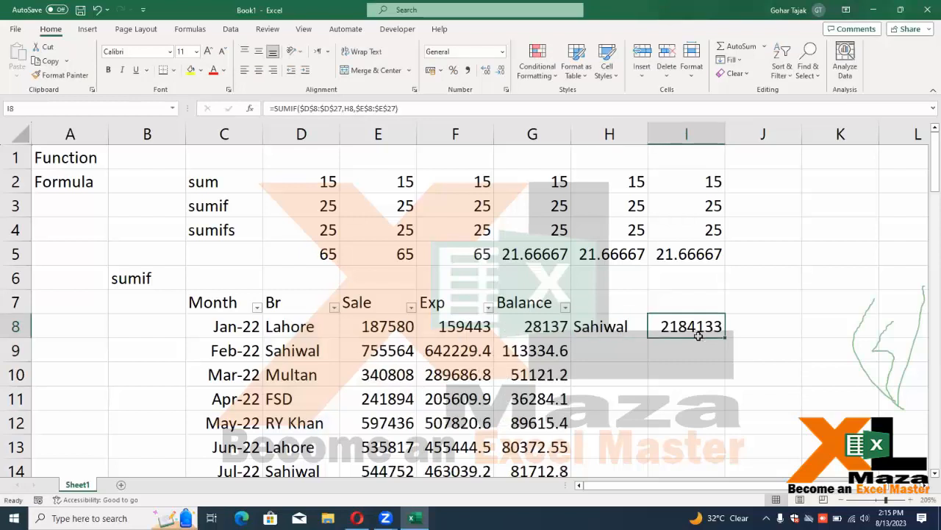
key(Left)
text(Multan)
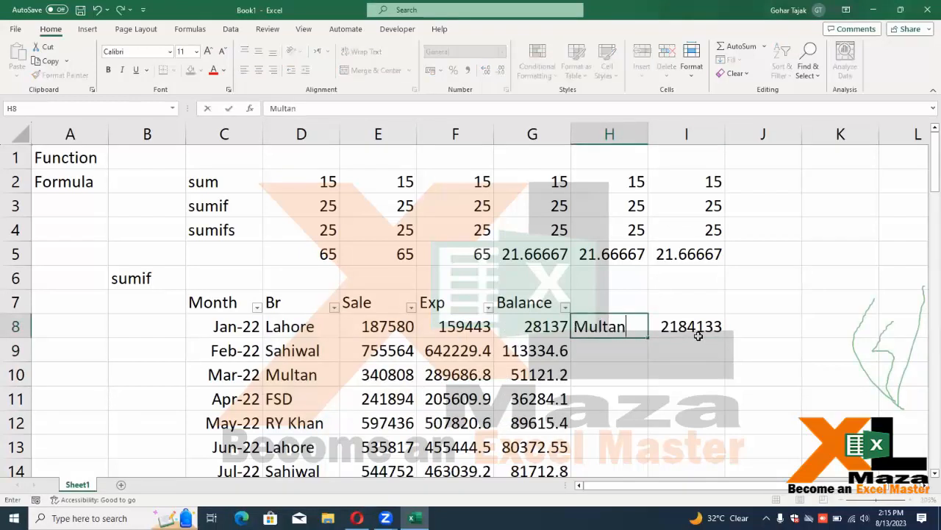
click(699, 337)
key(Left)
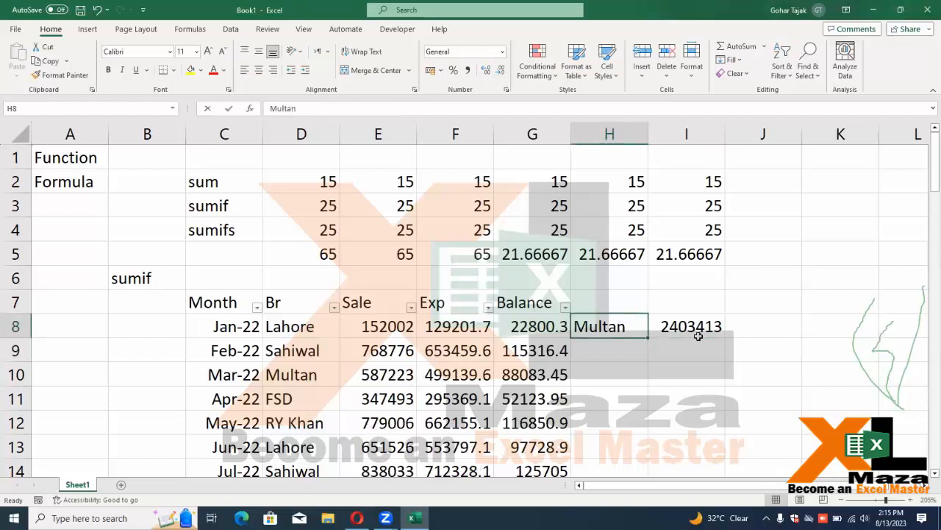
Set H8 to FSD and review the row 8 formulas, with I8 showing 2318268
text(FSD)
click(698, 335)
key(Left)
key(Left)
click(698, 335)
key(Left)
key(Left)
key(Left)
key(Left)
key(Left)
key(Left)
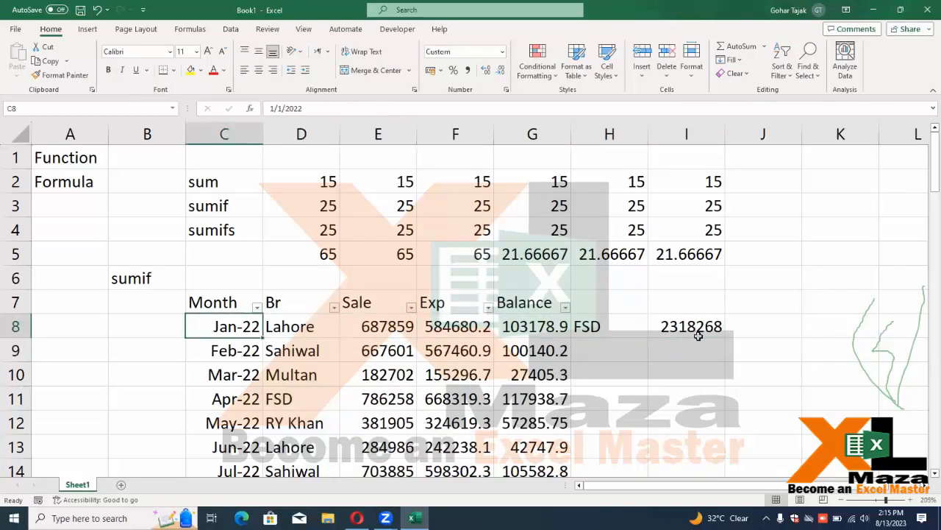
key(Right)
key(Right)
key(Right)
key(Right)
key(Right)
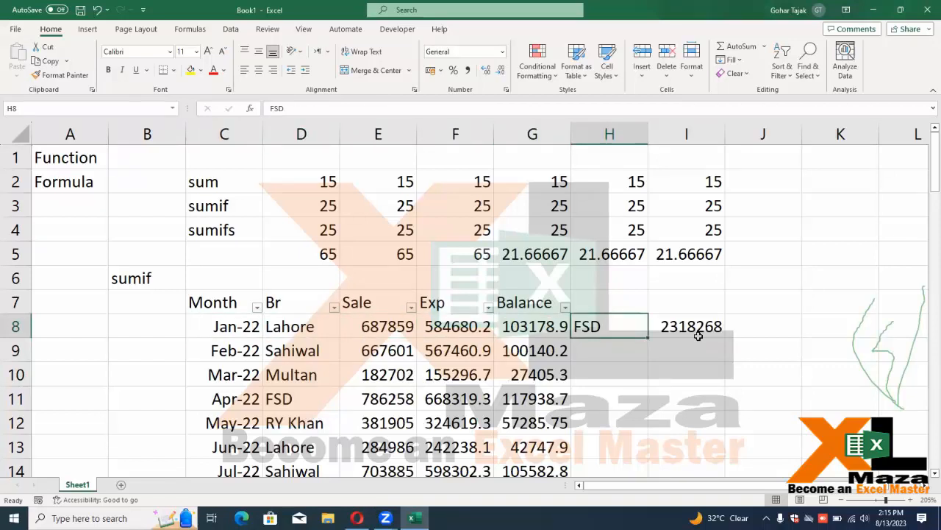
key(Left)
key(Left)
key(Left)
key(Left)
key(Left)
key(Right)
key(Right)
key(Right)
key(Right)
key(Right)
key(Right)
key(Right)
key(Left)
key(Left)
key(Left)
key(Left)
key(Left)
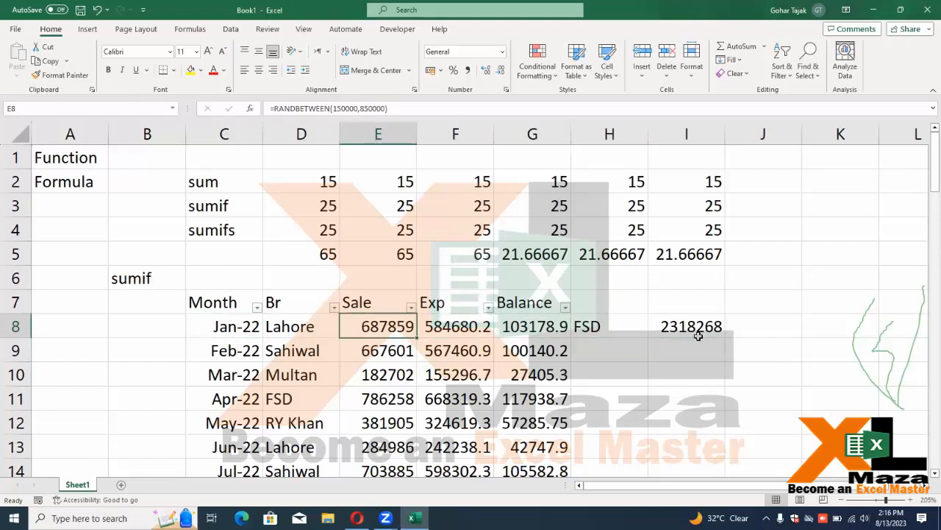
Select and review the Sale values in E8:E27
key(ctrl+shift+Down)
scroll(699, 336, up, 4)
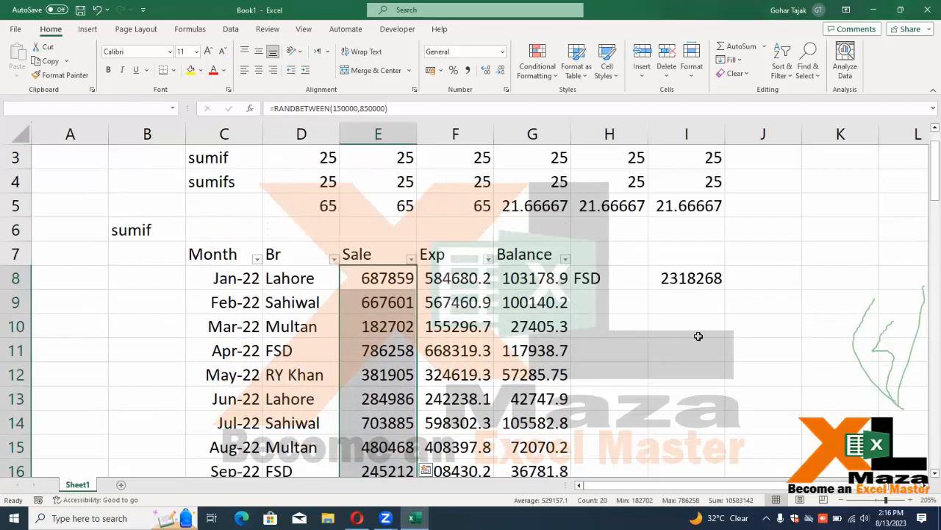
scroll(698, 335, down, 1)
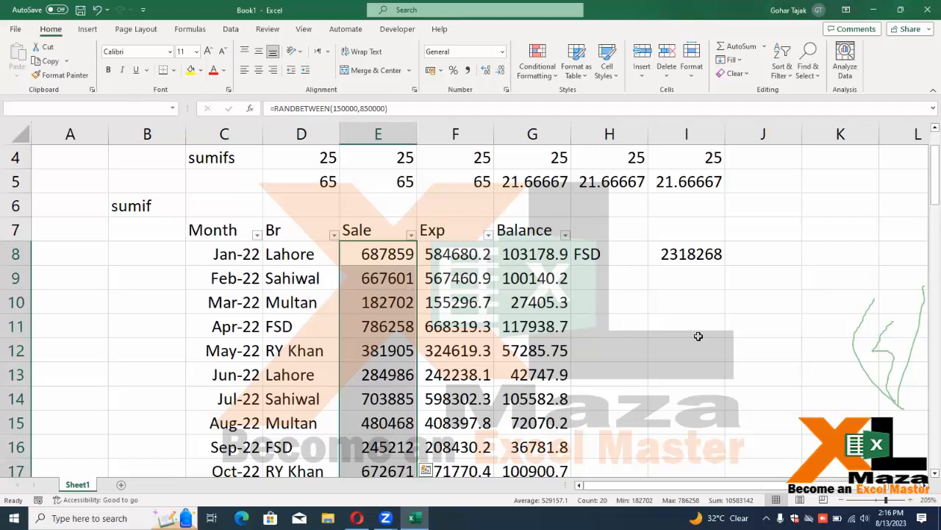
key(Down)
key(Down)
key(Up)
key(Up)
Re-enter the Sale cells' =RANDBETWEEN(150000,850000) formulas to regenerate the random figures
key(F2)
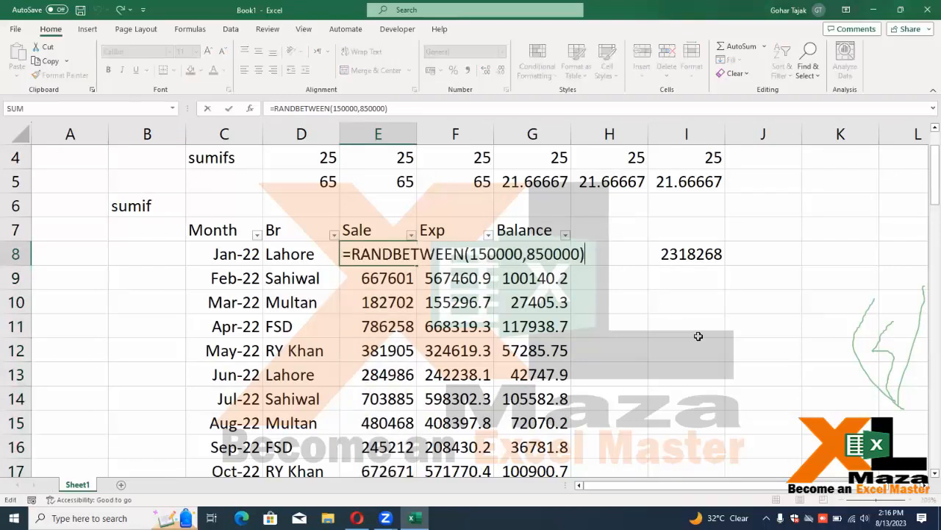
key(Return)
key(F2)
key(Return)
key(F2)
key(Return)
key(F2)
key(Return)
key(Return)
key(F2)
key(Return)
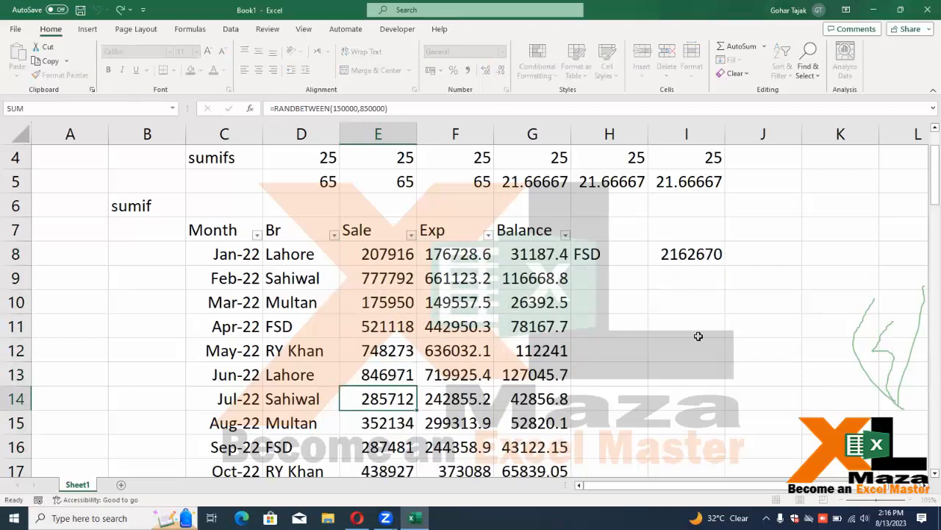
key(F2)
key(Return)
key(F2)
key(Return)
key(F2)
key(Return)
key(F2)
key(Return)
key(F2)
key(Return)
key(F2)
key(Return)
key(F2)
key(Return)
key(Up)
key(Up)
Reselect E8:E27, then regenerate the random Sale values again from E9 downward
key(ctrl+Up)
key(Down)
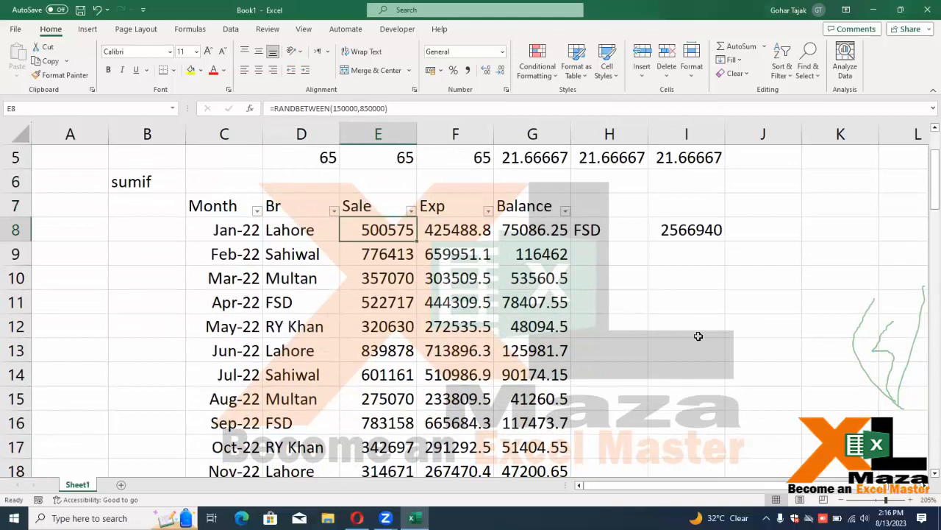
key(ctrl+shift+Down)
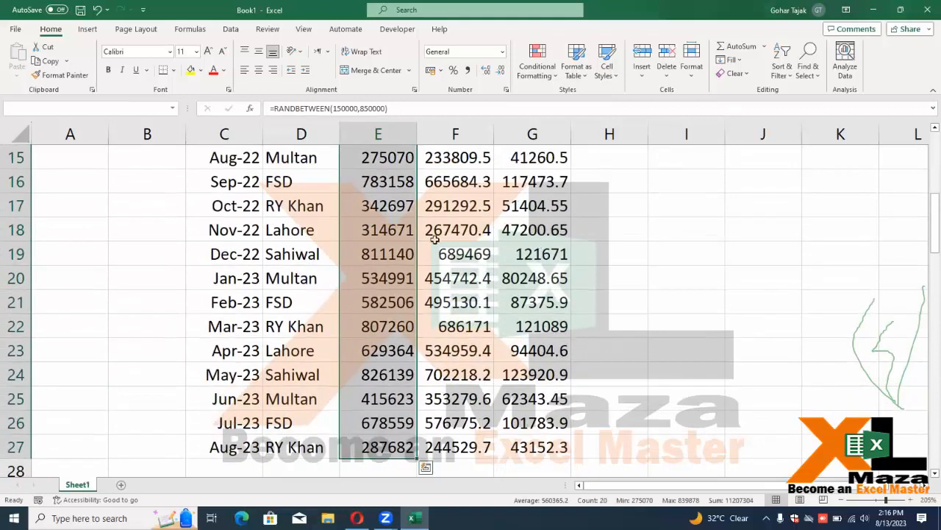
scroll(434, 239, up, 3)
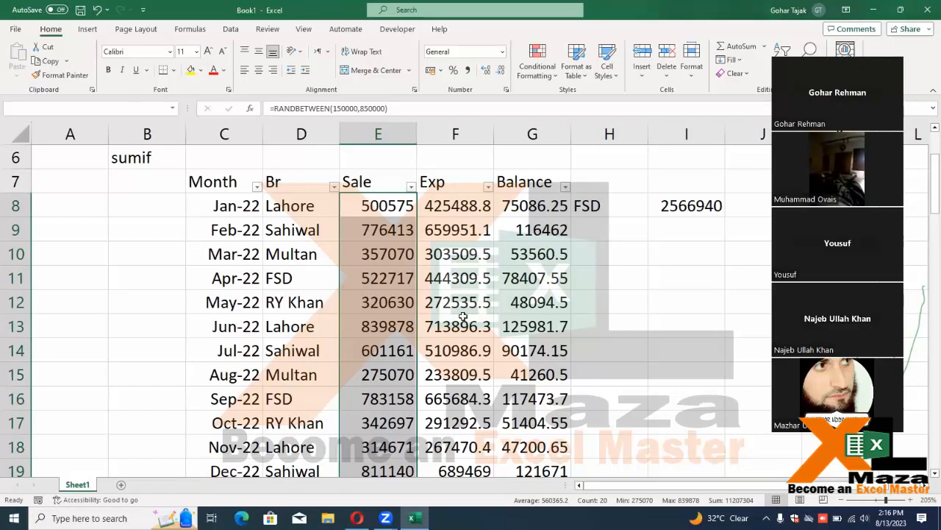
key(Down)
key(F2)
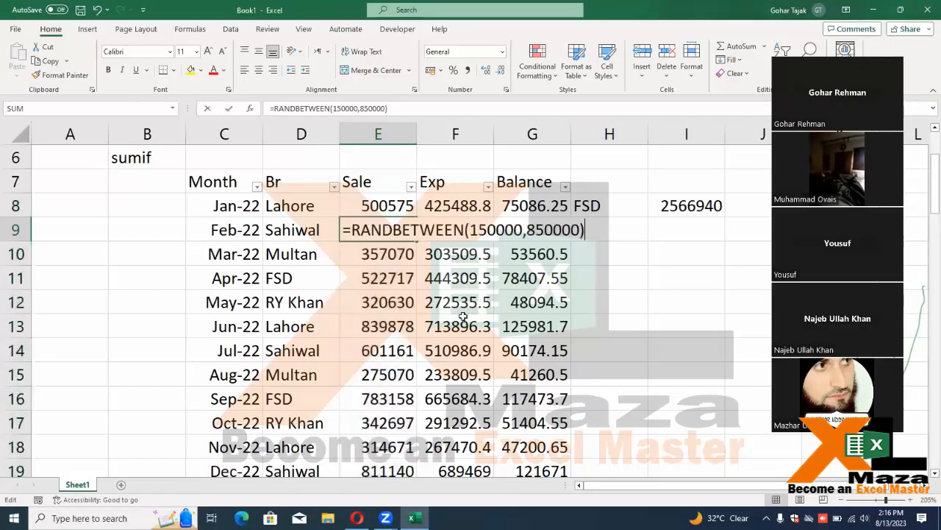
key(Return)
key(F2)
key(Return)
key(F2)
key(Return)
key(F2)
key(Return)
key(F2)
key(Return)
key(F2)
key(Return)
key(F2)
key(Return)
key(F2)
key(Return)
key(F2)
key(Return)
key(Up)
key(Up)
key(Up)
key(Up)
key(Up)
key(Up)
key(Up)
key(Up)
key(Up)
key(Up)
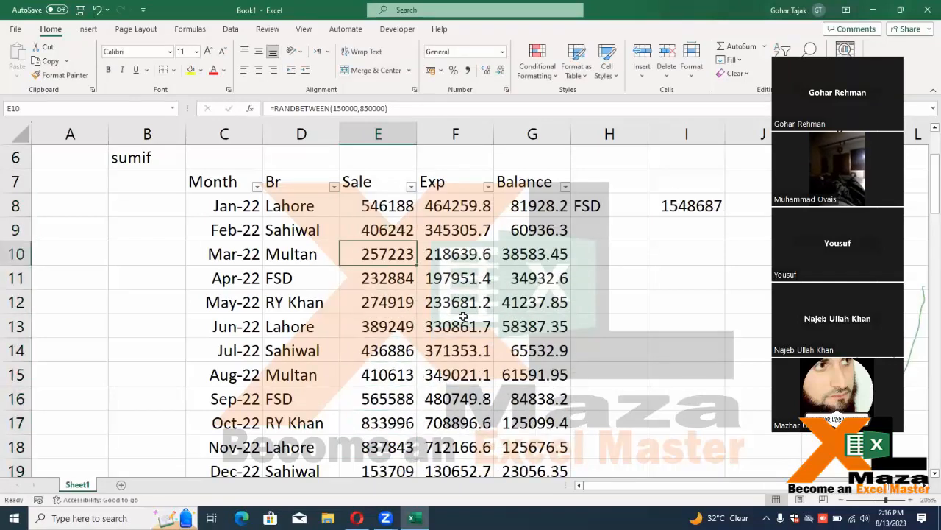
Select the Sale range E8:E27 and check the new FSD total of 1548687
key(ctrl+shift+Down)
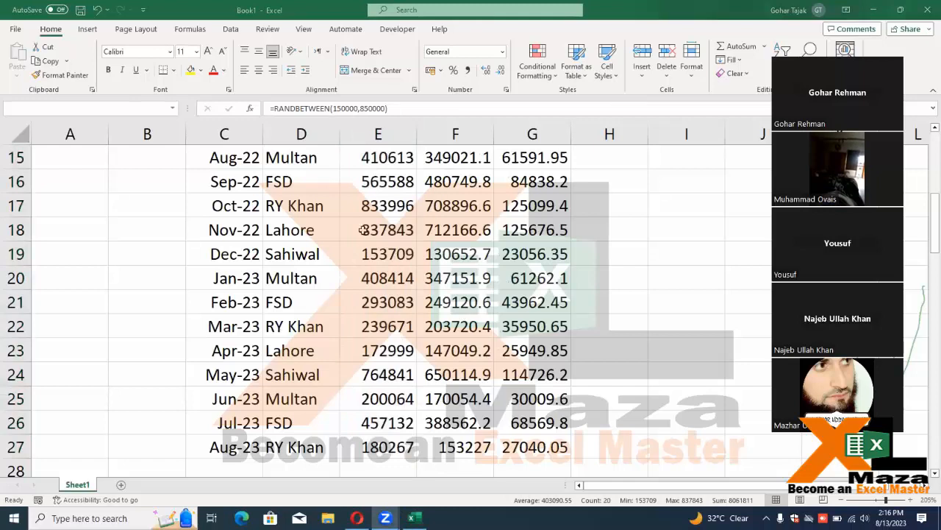
scroll(476, 261, up, 4)
scroll(477, 260, up, 1)
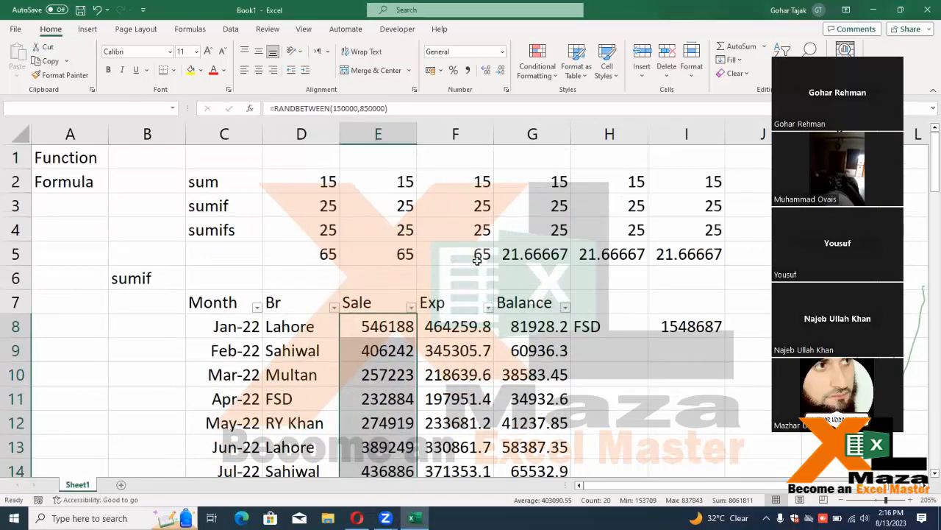
scroll(477, 260, down, 2)
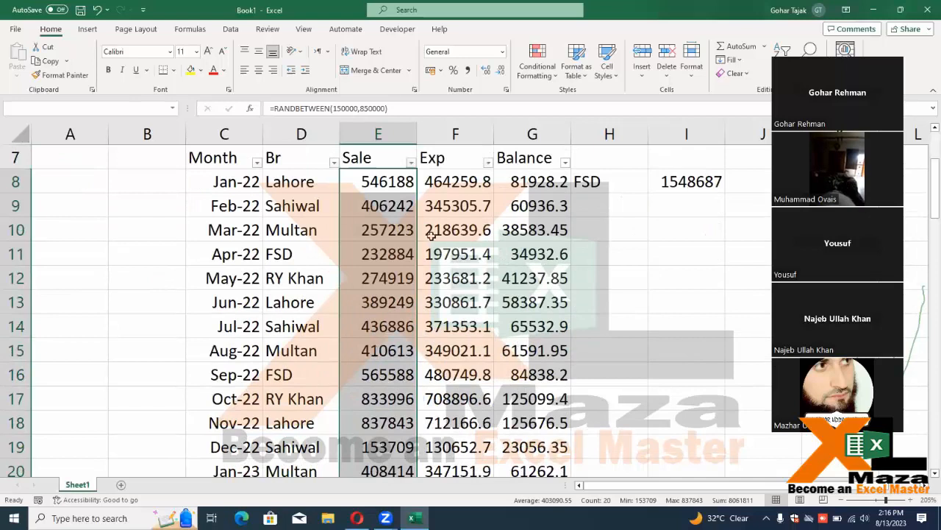
Paste the Sale column over itself as values to freeze the random figures
key(F2)
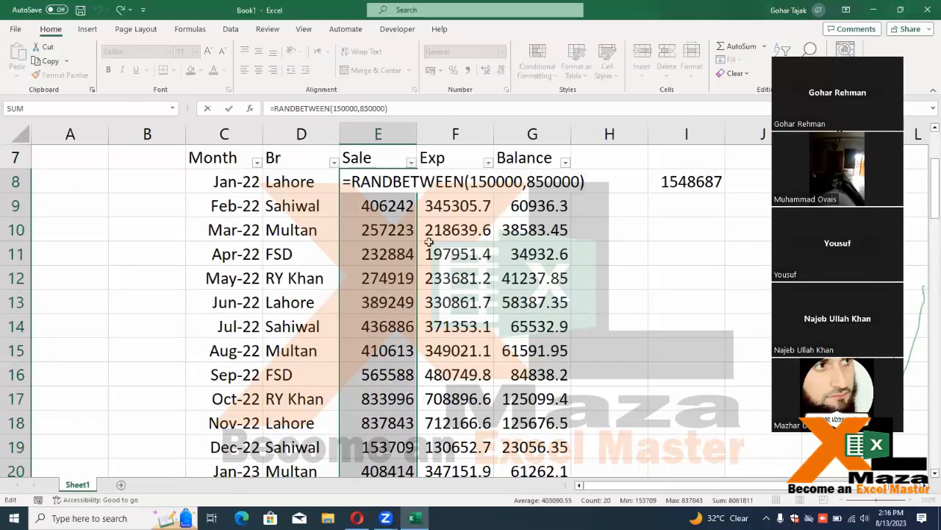
key(Escape)
key(ctrl+c)
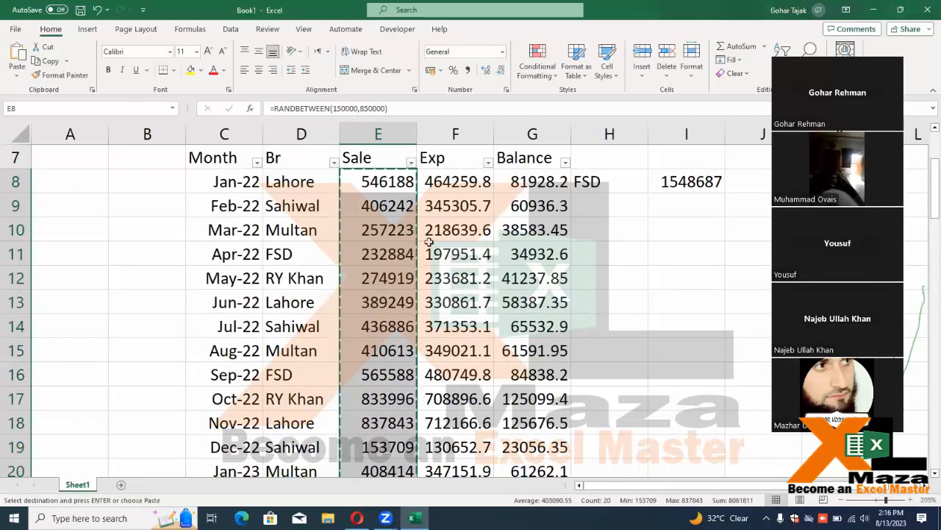
key(ctrl+alt+v)
key(v)
key(Return)
key(Escape)
Delete rows 1–6 so the Month table starts at row 1
key(Right)
key(Right)
key(Right)
key(Right)
key(Left)
key(Left)
key(Left)
key(Left)
key(Right)
key(Right)
key(Right)
key(Right)
key(Right)
key(Right)
key(Right)
key(Left)
key(Left)
key(Left)
key(Left)
key(Right)
key(Right)
key(Right)
key(Right)
key(Right)
key(Right)
key(Left)
key(Left)
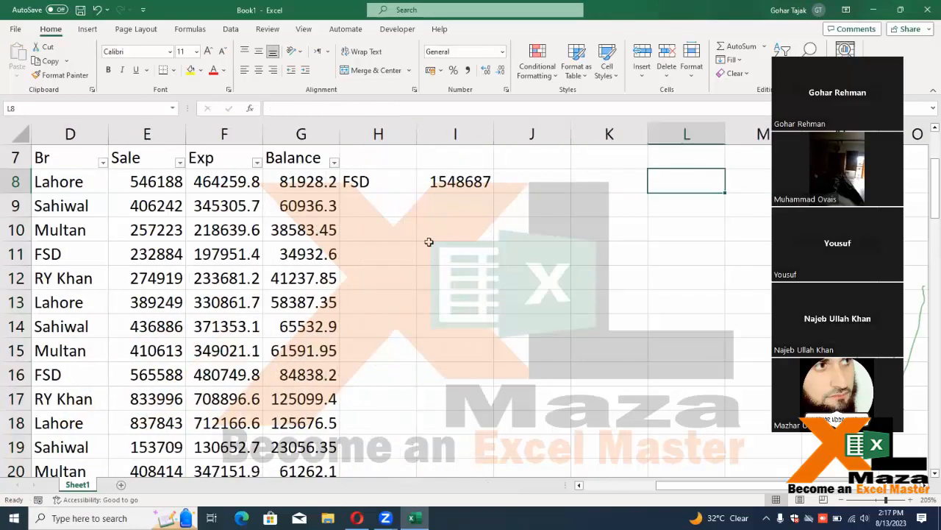
key(Home)
key(ctrl+Home)
key(shift+space)
key(shift+Down)
key(shift+Down)
key(shift+Down)
key(shift+Down)
key(shift+Down)
key(ctrl+minus)
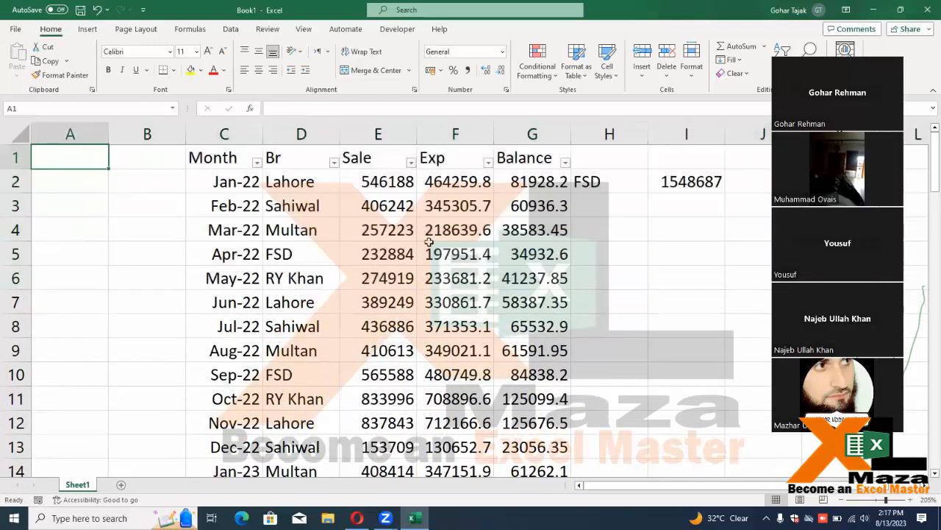
key(Right)
key(Right)
key(Right)
key(Right)
key(Right)
key(Right)
key(Right)
key(Right)
key(Right)
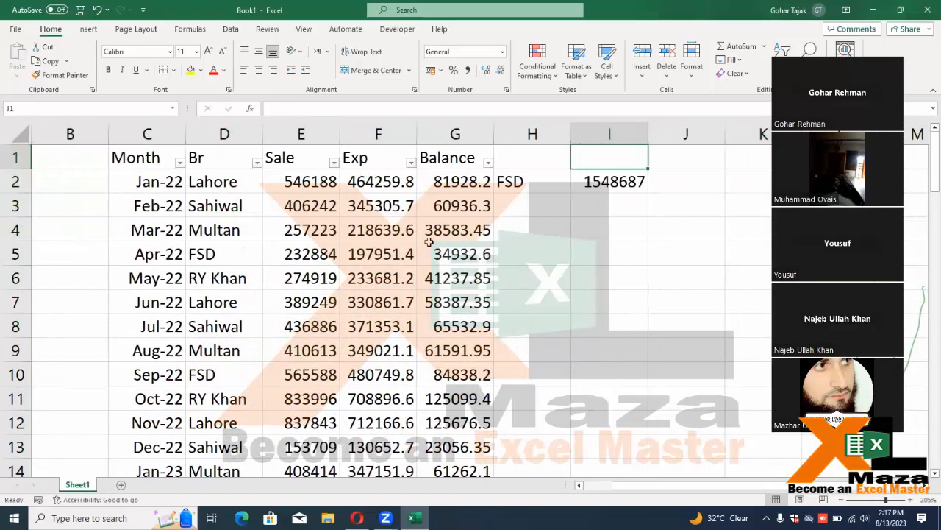
Copy the branch names Lahore, Sahiwal, Multan and FSD into H2:H5
key(Left)
key(Left)
key(Down)
key(Down)
key(Right)
key(Right)
key(Up)
key(Left)
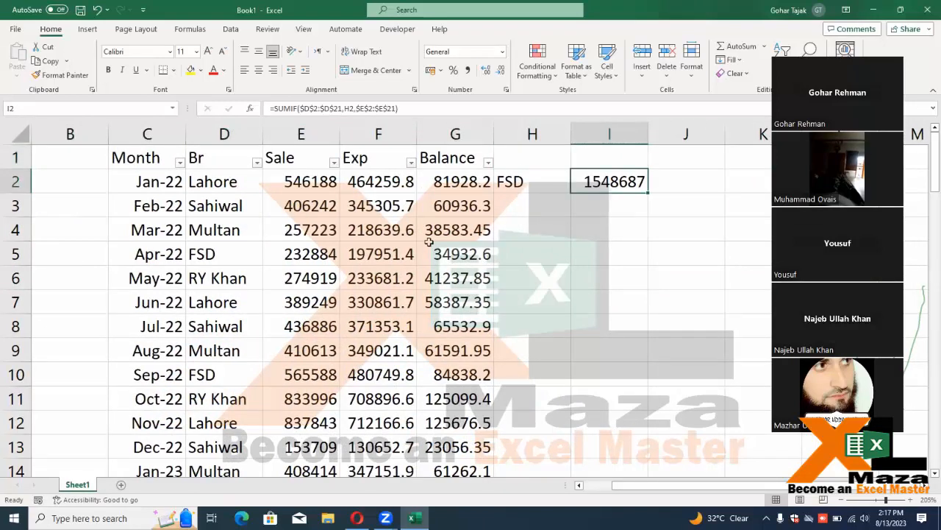
key(Left)
key(Left)
key(Left)
key(Left)
key(Left)
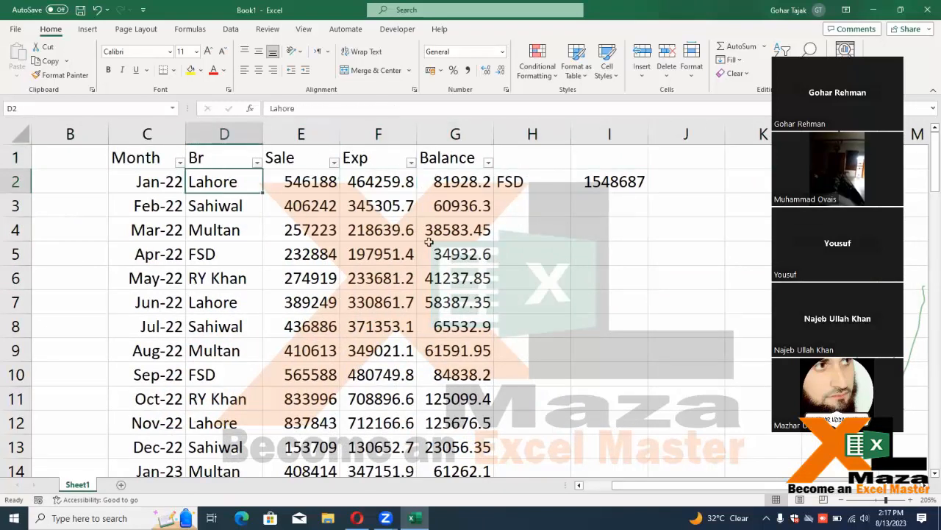
key(Down)
key(shift+Down)
key(shift+Down)
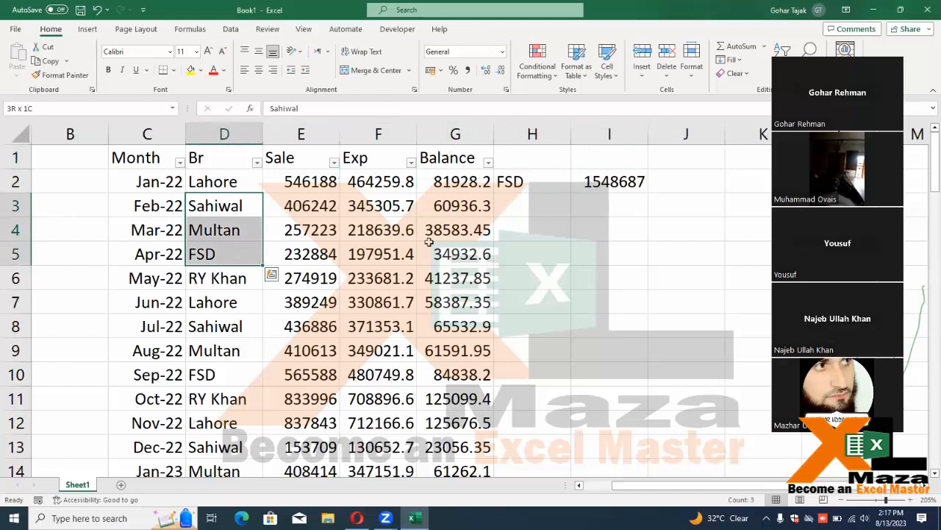
key(Up)
key(shift+Down)
key(shift+Down)
key(shift+Down)
key(ctrl+c)
key(Right)
key(Right)
key(Right)
key(Right)
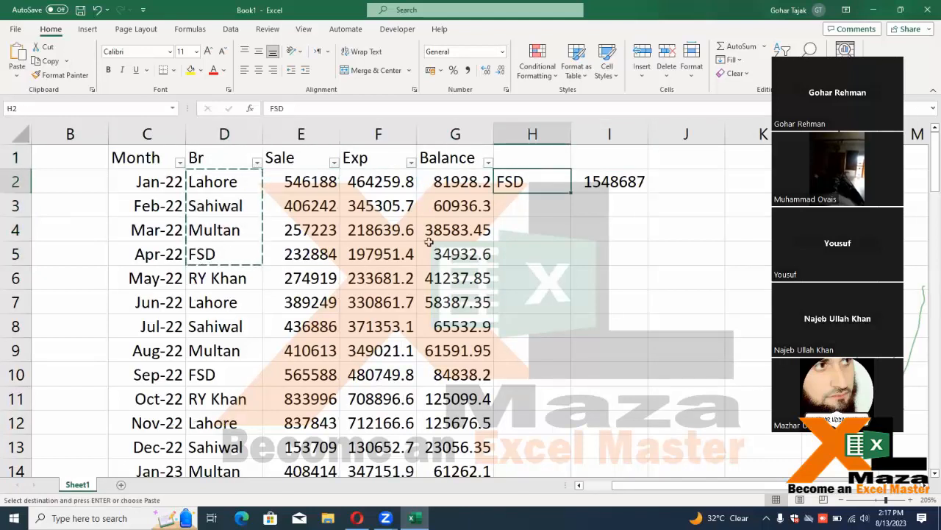
key(ctrl+v)
Verify I2 now totals Lahore at 1946279 and select the branch column H
key(Right)
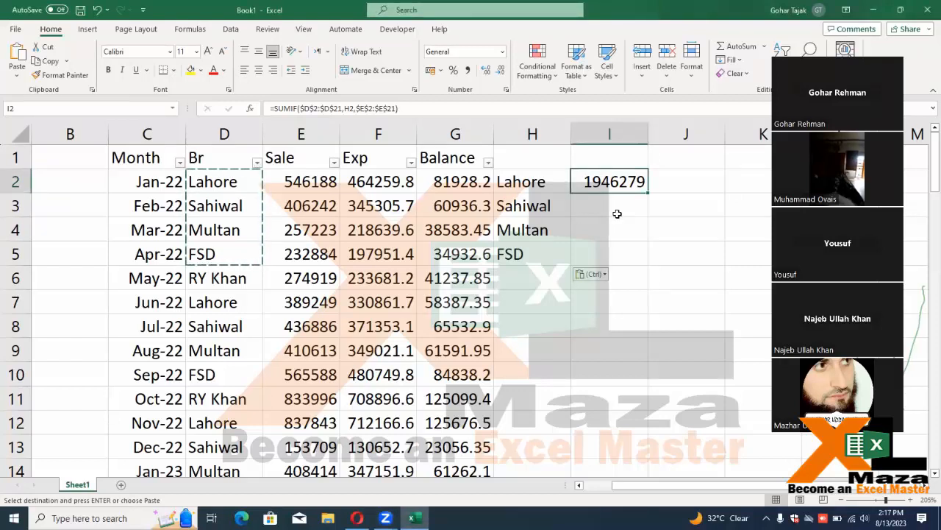
key(Left)
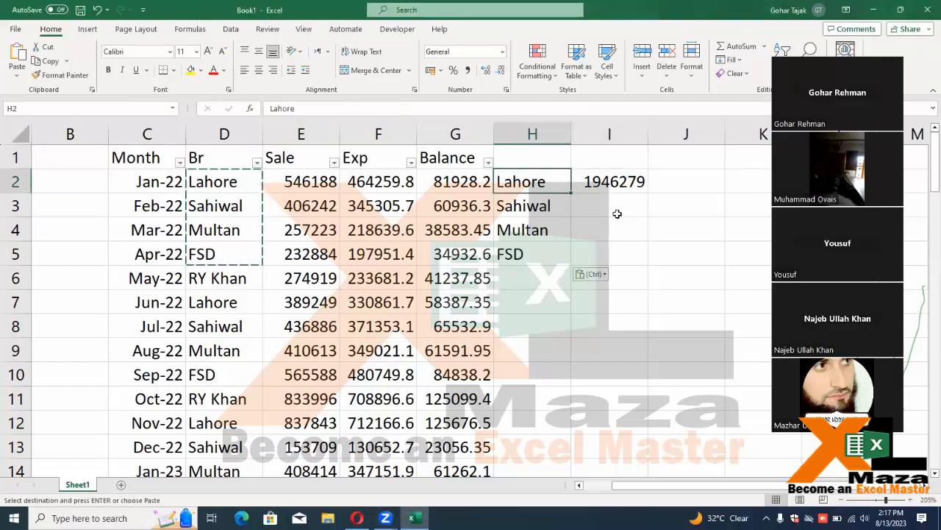
key(Right)
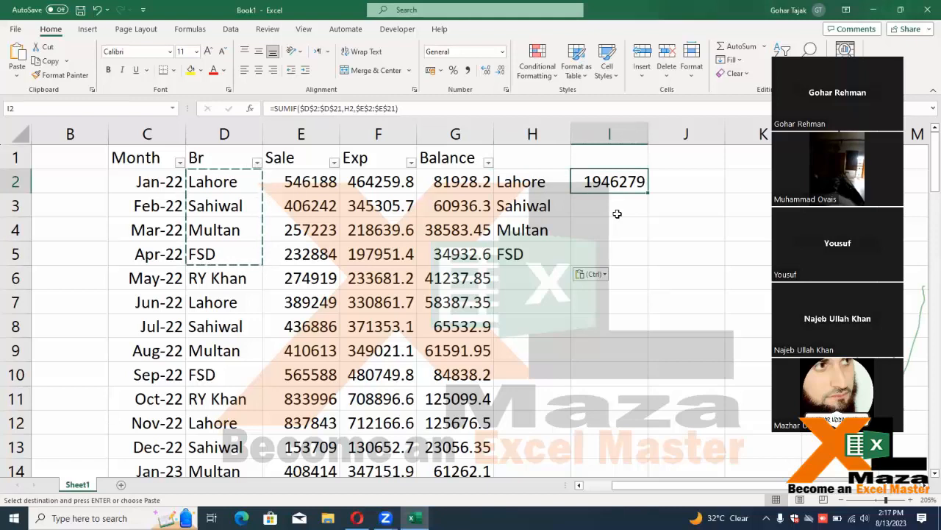
key(Left)
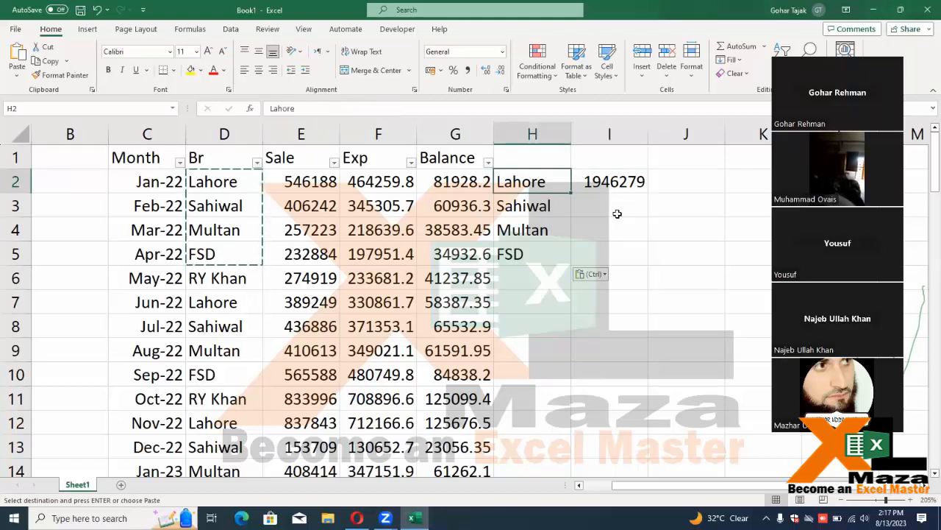
key(ctrl+shift+Down)
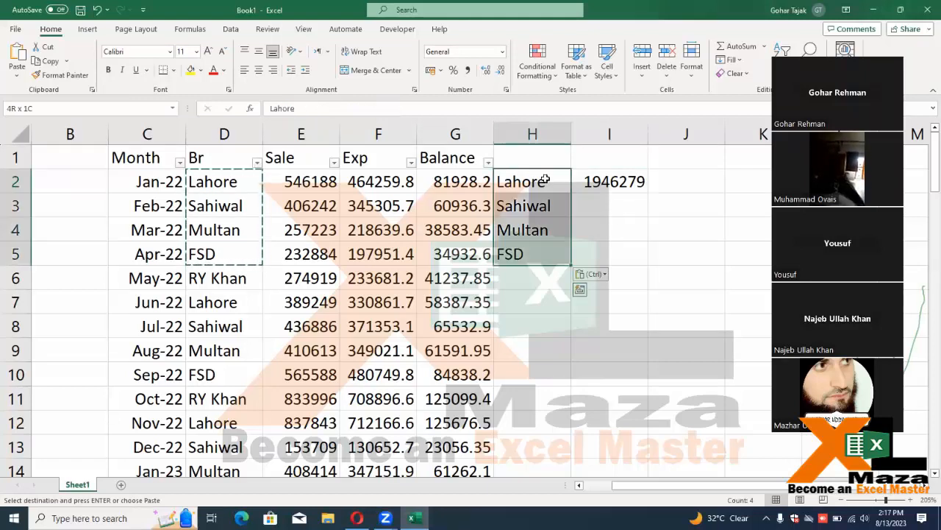
click(533, 133)
Insert a narrow blank column at H, before the branch list
right_click(541, 134)
click(590, 251)
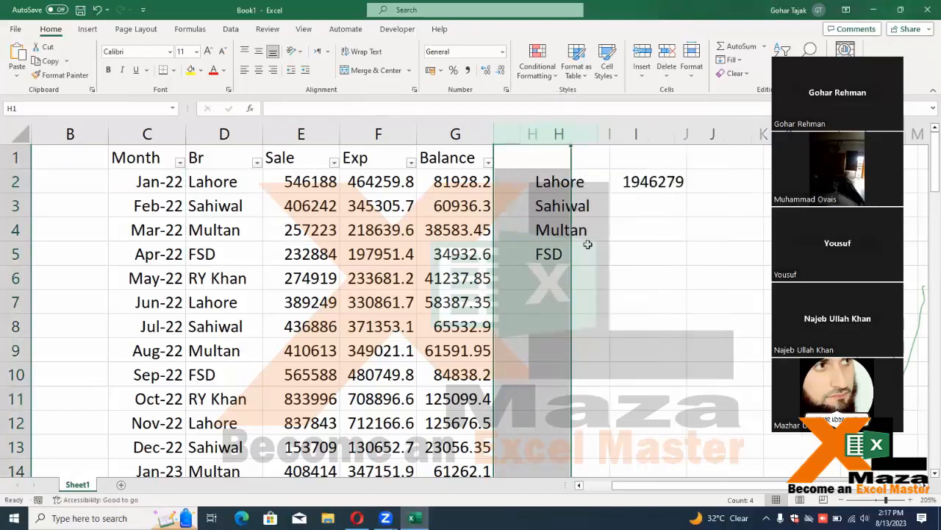
click(606, 205)
drag(570, 134, 540, 144)
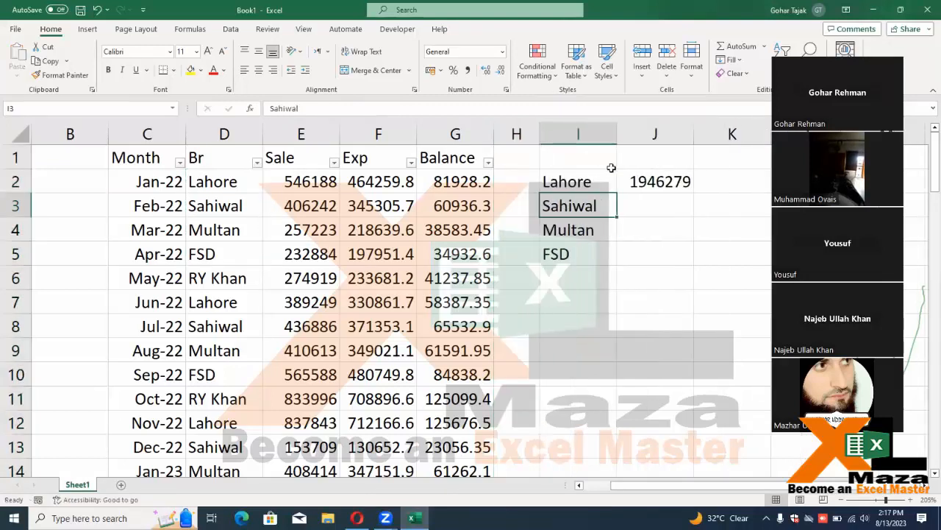
Inspect and confirm the Lahore SUMIF formula in J2
click(609, 178)
key(Down)
key(Down)
key(Up)
key(Up)
key(Right)
key(Right)
key(Left)
key(F2)
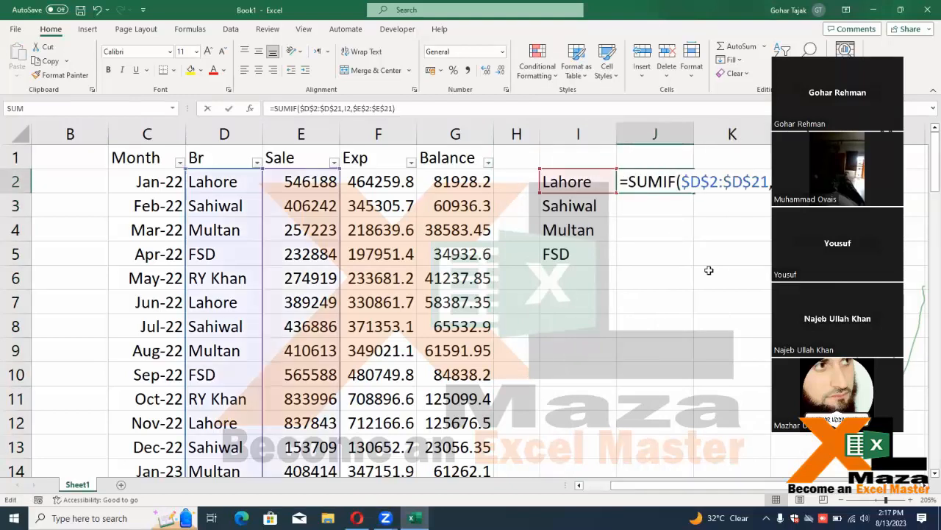
key(Escape)
key(F2)
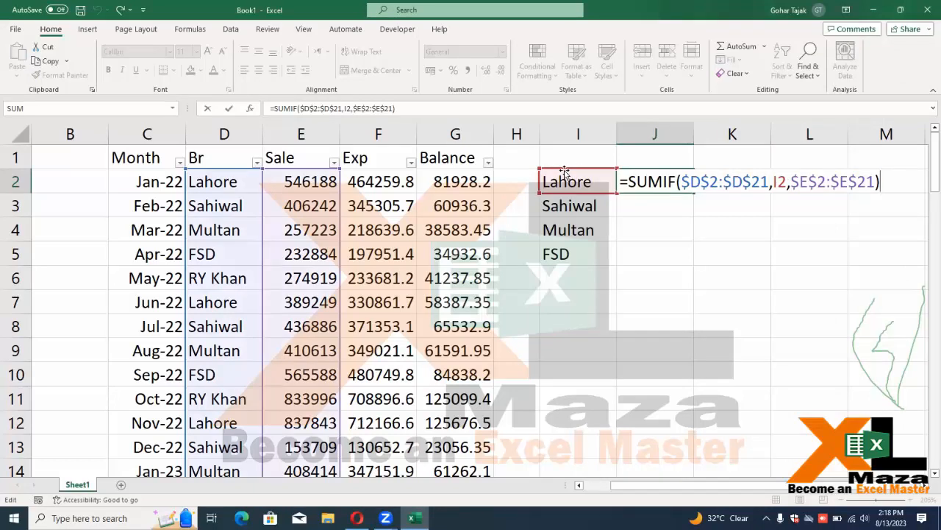
key(Return)
Clear J3:J5, fill the SUMIF down J2:J5 with Ctrl+D, and head J1 'ctrl D'
key(Up)
key(shift+Down)
key(shift+Down)
key(shift+Down)
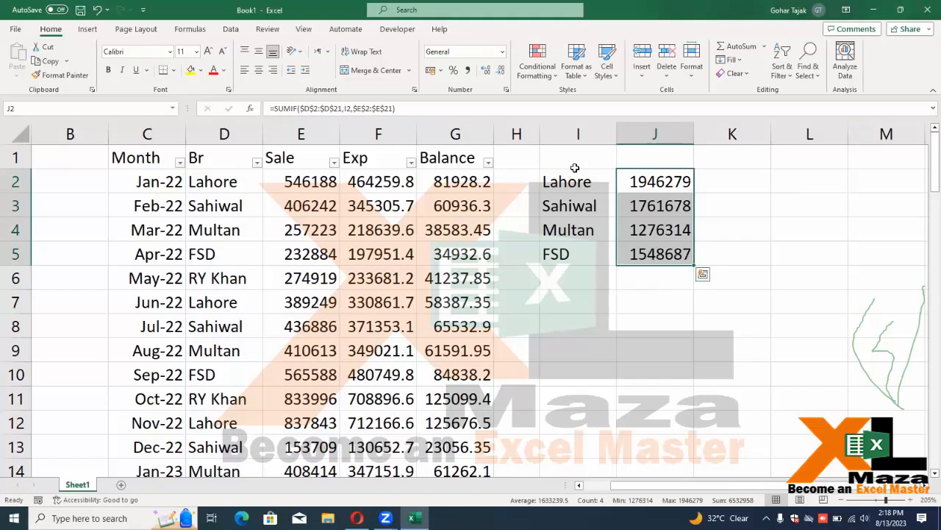
key(Down)
key(ctrl+shift+Down)
key(Delete)
key(Up)
key(shift+Down)
key(shift+Down)
key(shift+Down)
key(ctrl+d)
key(Up)
text(ctrl D)
key(Return)
Check the filled totals: Sahiwal 1761678, Multan 1276314, FSD 1548687
key(Down)
key(Up)
key(Up)
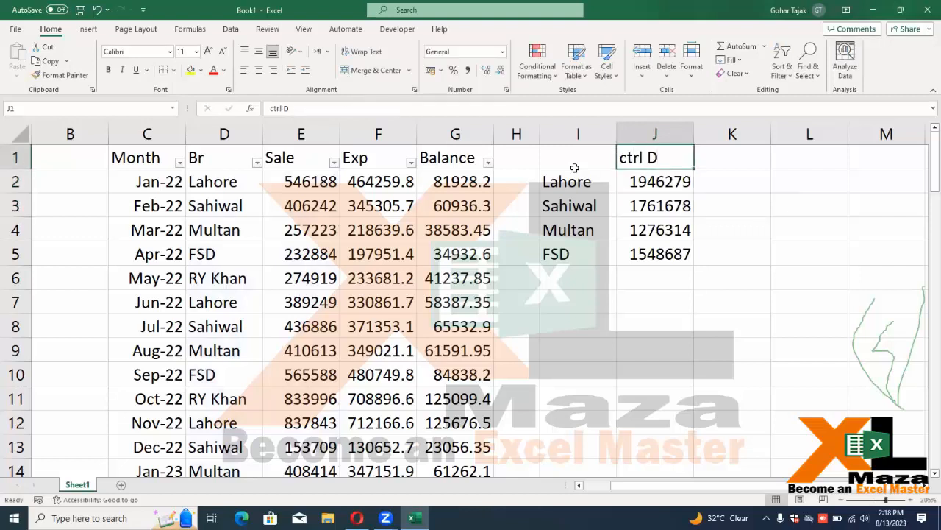
key(Down)
key(F2)
key(Return)
key(F2)
key(Return)
key(F2)
key(Return)
key(Return)
key(Up)
Review the Sale column data down to row 21
key(Up)
key(Up)
key(Left)
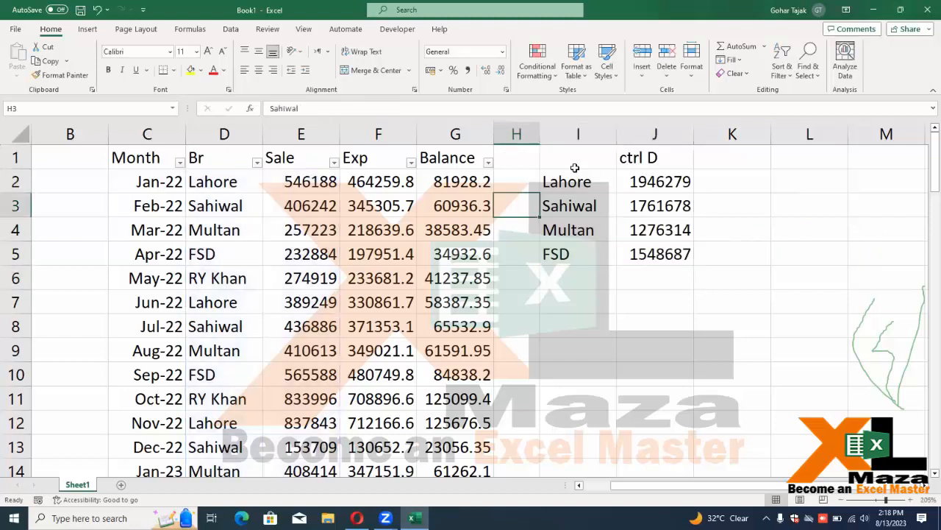
key(Left)
key(Left)
key(Left)
key(Up)
key(Left)
key(ctrl+shift+Down)
key(Up)
key(Down)
key(Down)
key(Right)
key(Right)
key(Right)
key(Right)
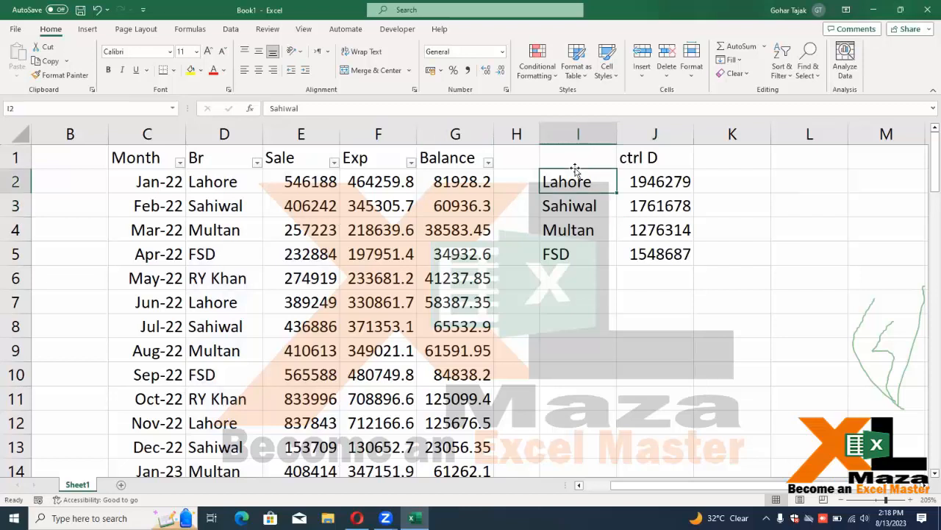
key(Up)
key(Up)
key(Right)
key(Right)
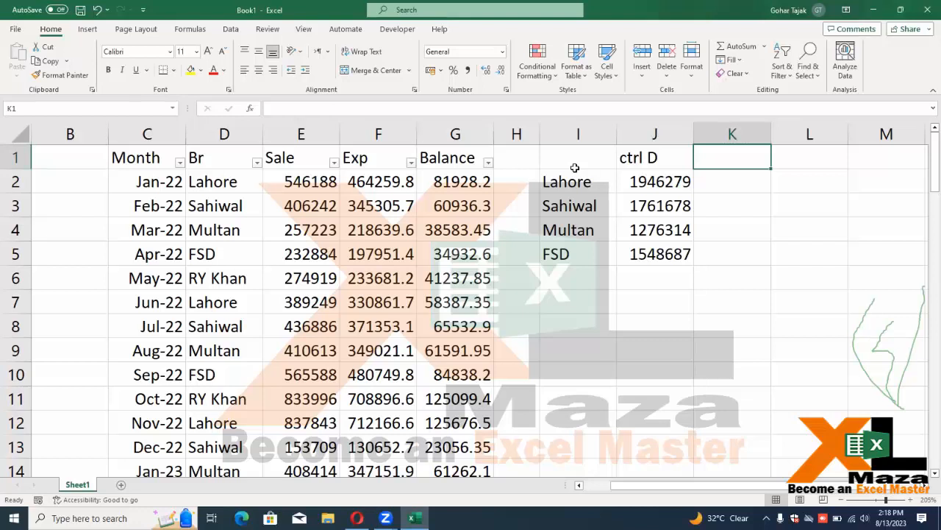
Head K1 with '>600000' and review the four branch totals
text(>600000)
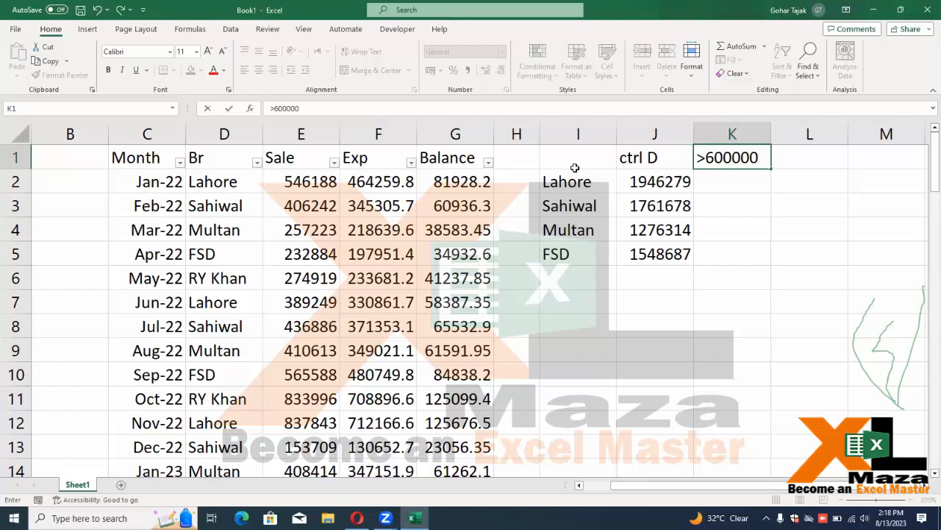
key(Return)
key(Up)
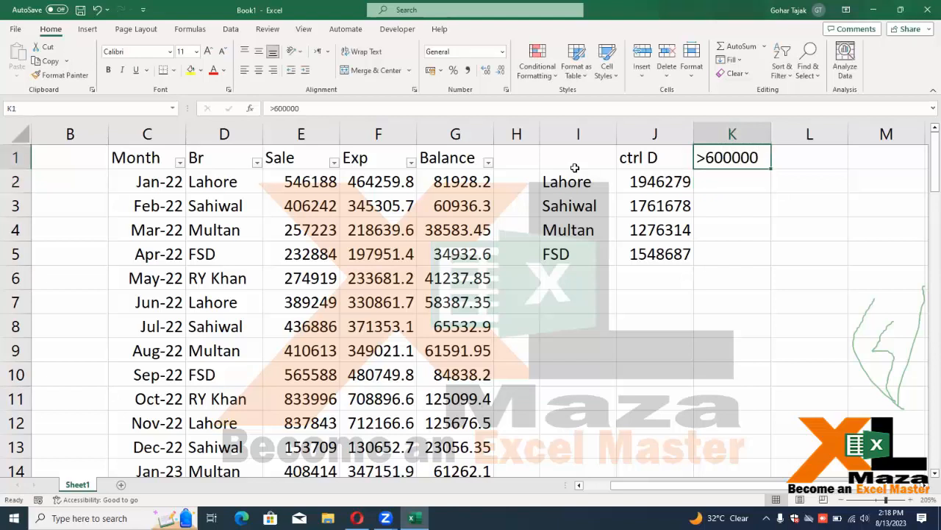
key(Left)
key(Down)
key(ctrl+shift+Down)
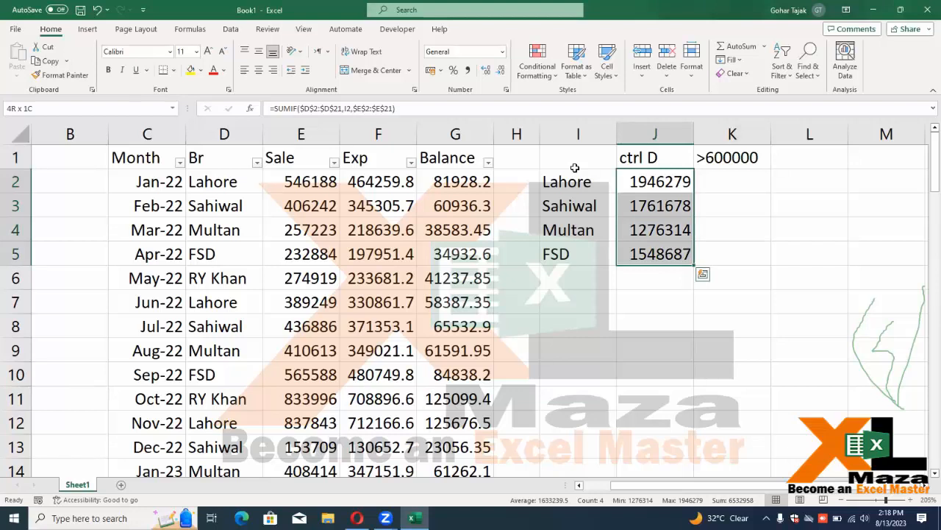
key(Right)
Start a SUMIFS in K2 with absolute sum range $E$2:$E$21
text(=)
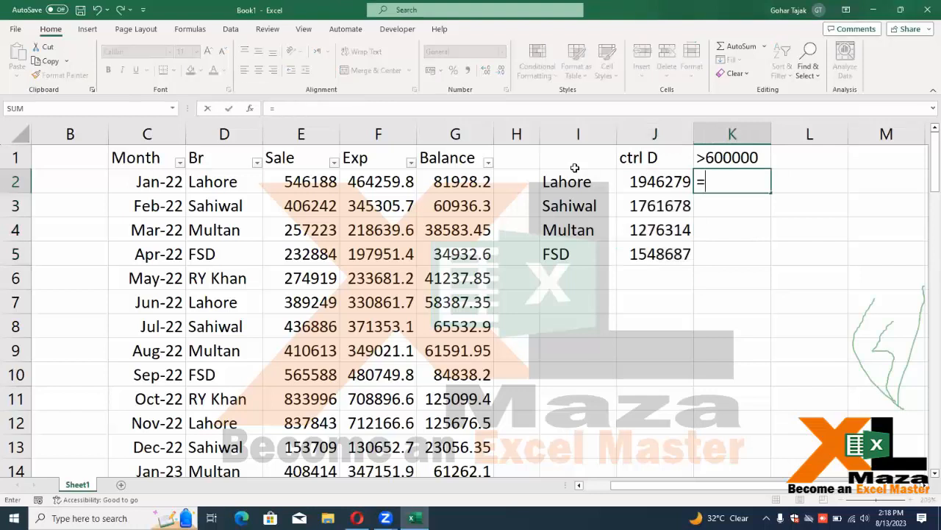
text(sumifs)
key(Tab)
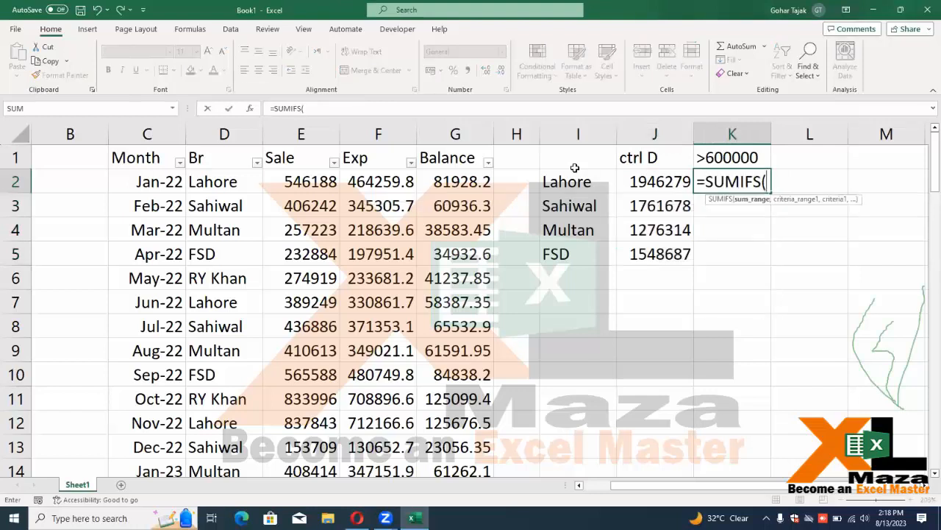
key(Left)
key(Left)
key(Left)
key(Left)
key(Left)
key(Left)
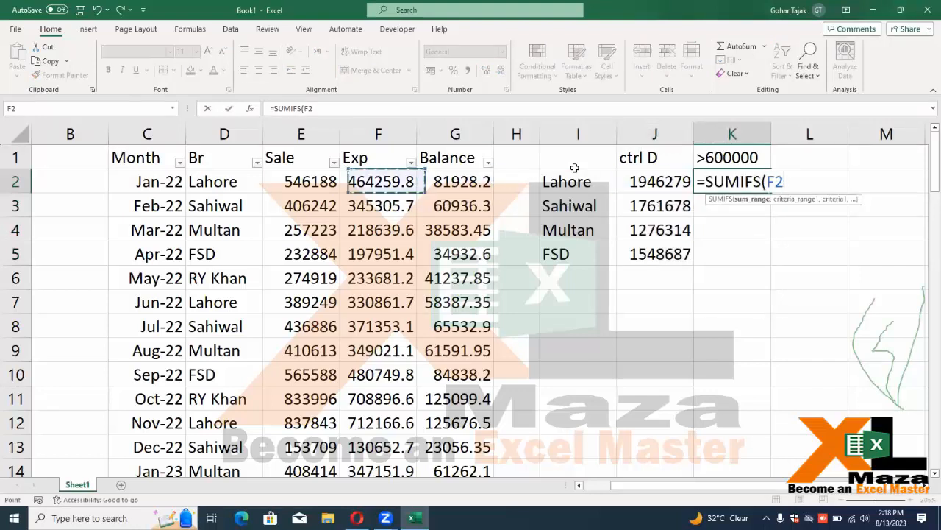
key(ctrl+shift+Down)
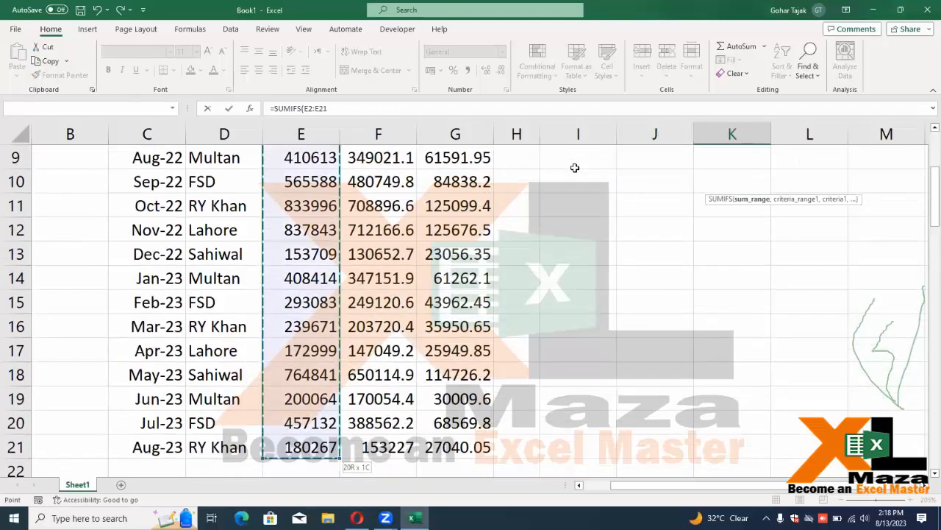
scroll(575, 168, up, 3)
key(F4)
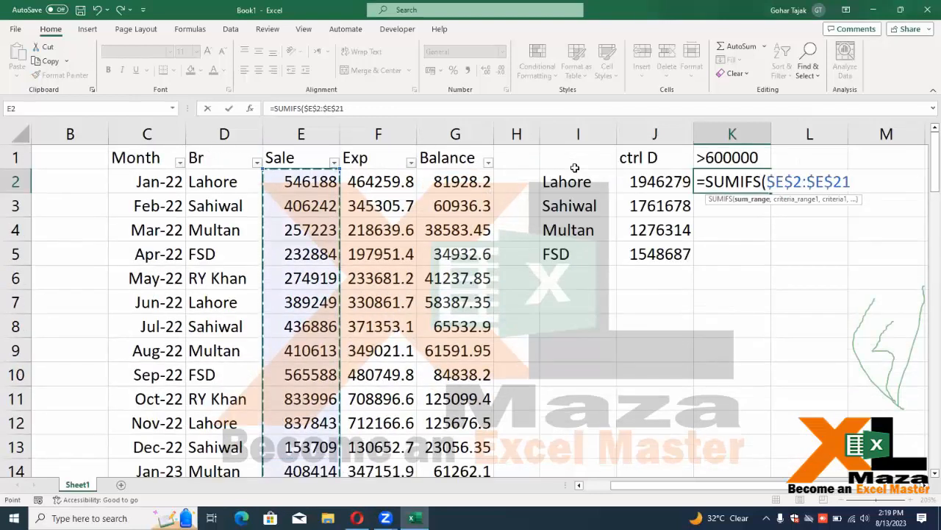
text(,)
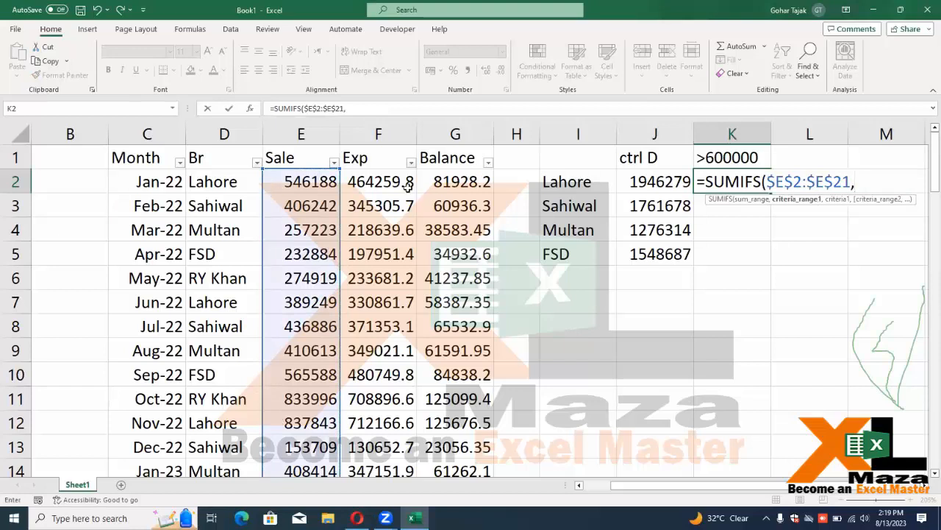
Add criteria range $D$2:$D$21 matching the Lahore branch in I2
click(232, 183)
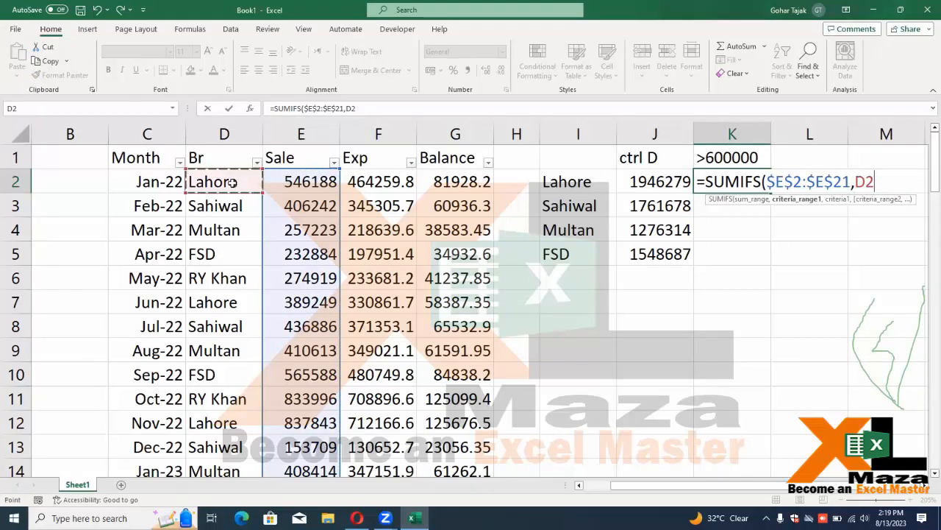
key(ctrl+shift+Down)
key(F4)
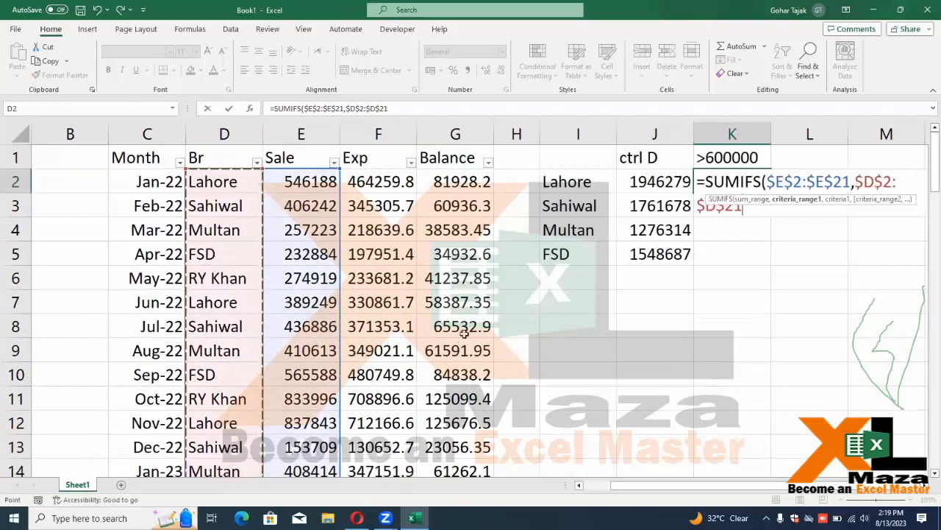
text(,)
click(547, 175)
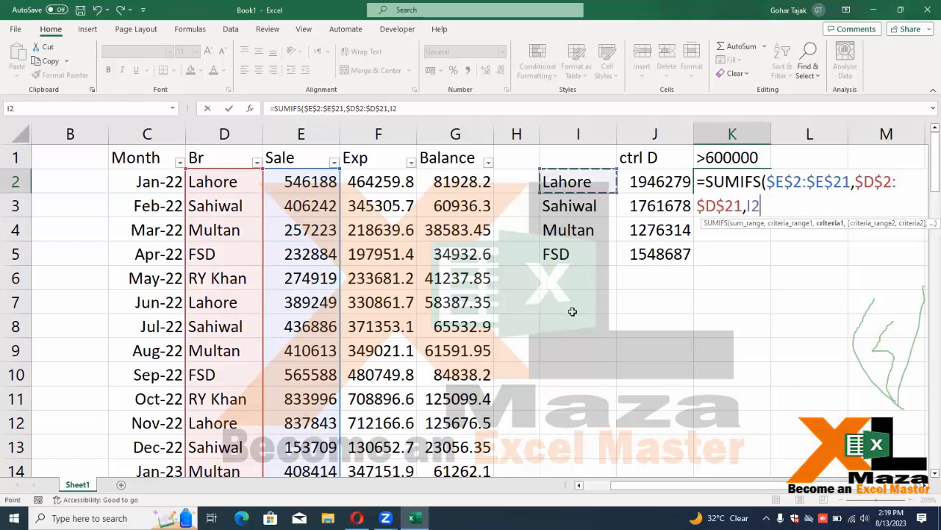
text(,)
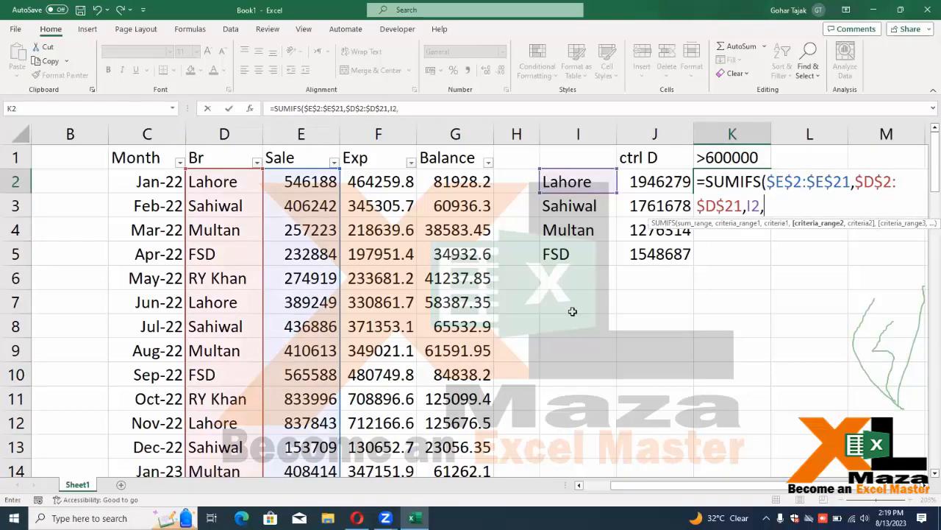
Add the $E$2:$E$21 ">600000" criterion and commit, giving 837843
click(292, 182)
key(ctrl+shift+Down)
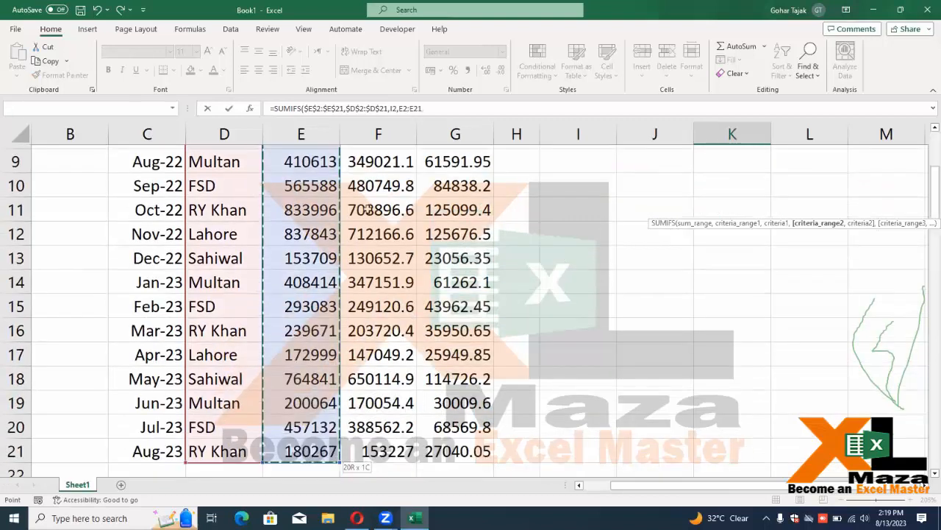
key(F4)
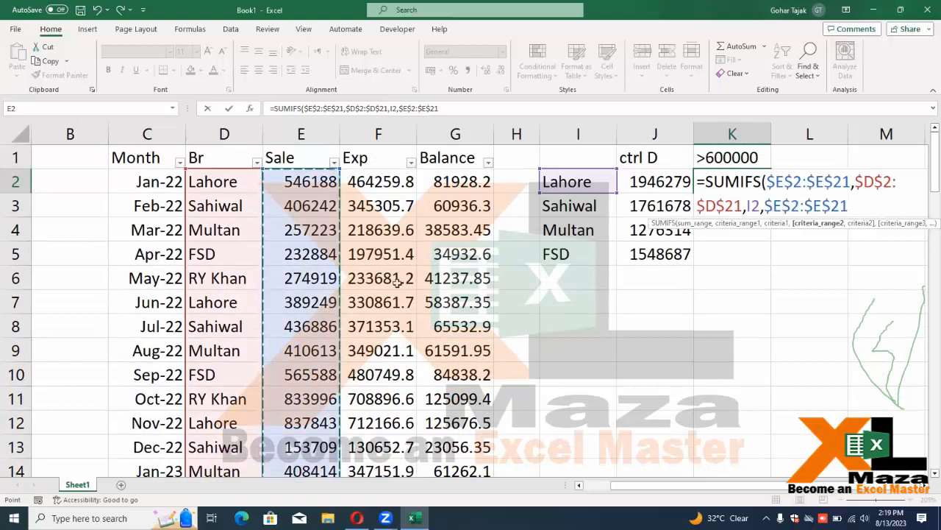
text(,">600000")
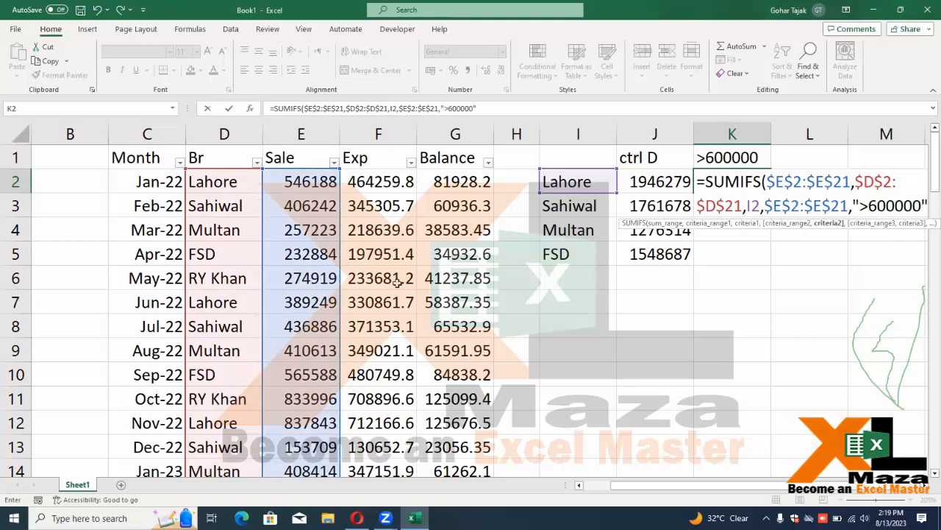
key(Return)
key(Up)
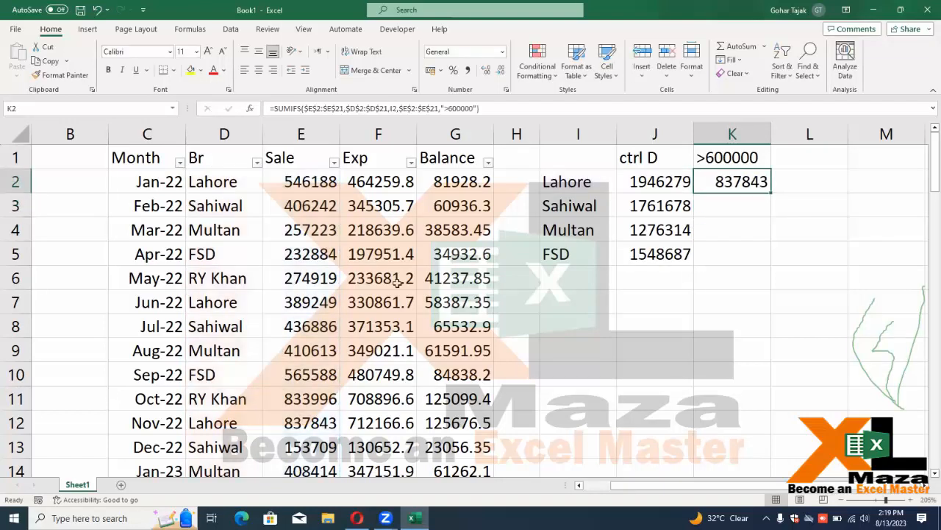
key(Up)
key(Left)
key(Left)
Inspect the ctrl D SUMIF formula in J2 without changing it
key(Down)
key(Right)
key(F2)
key(Escape)
key(Right)
Fill K2's SUMIFS down to K5 with Ctrl+D; Sahiwal shows 764841
key(shift+Down)
key(shift+Down)
key(shift+Down)
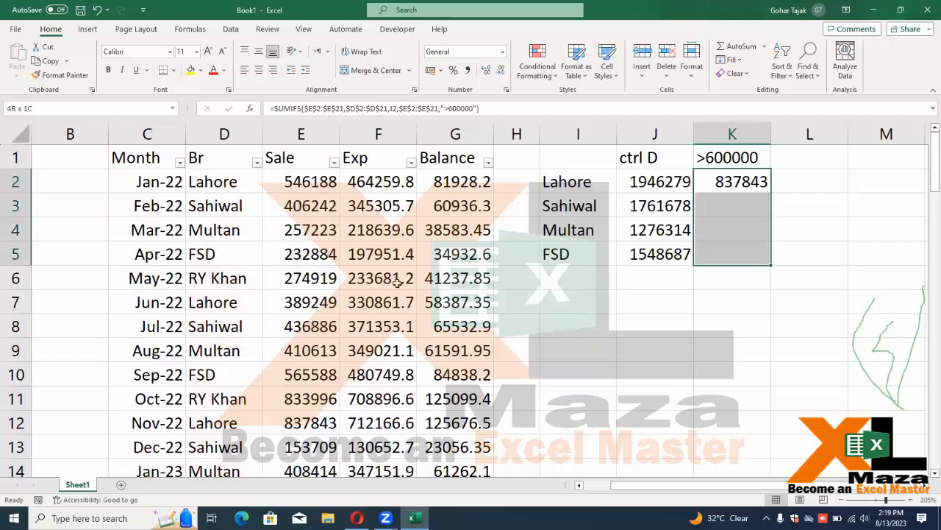
key(ctrl+d)
key(Down)
key(F2)
key(Return)
Examine the Multan formula and row to see why it totals 0
key(F2)
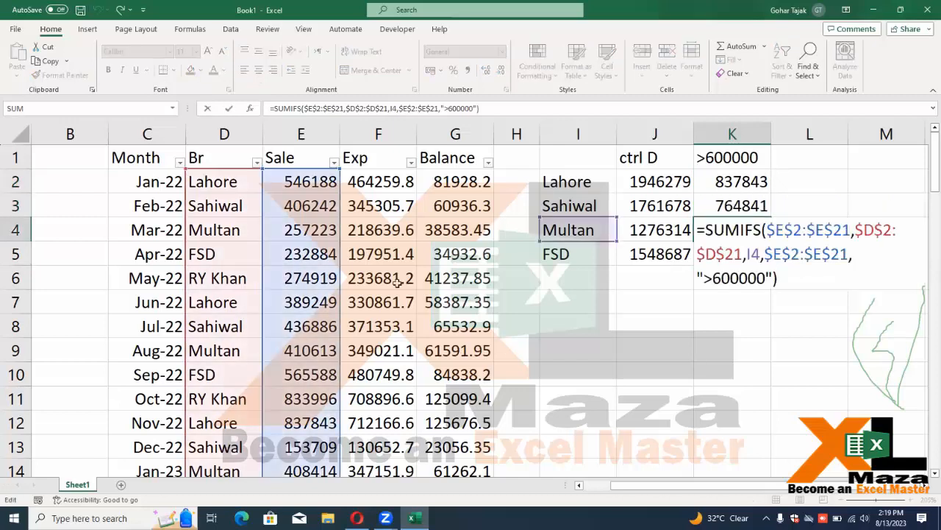
key(Escape)
key(F2)
key(Escape)
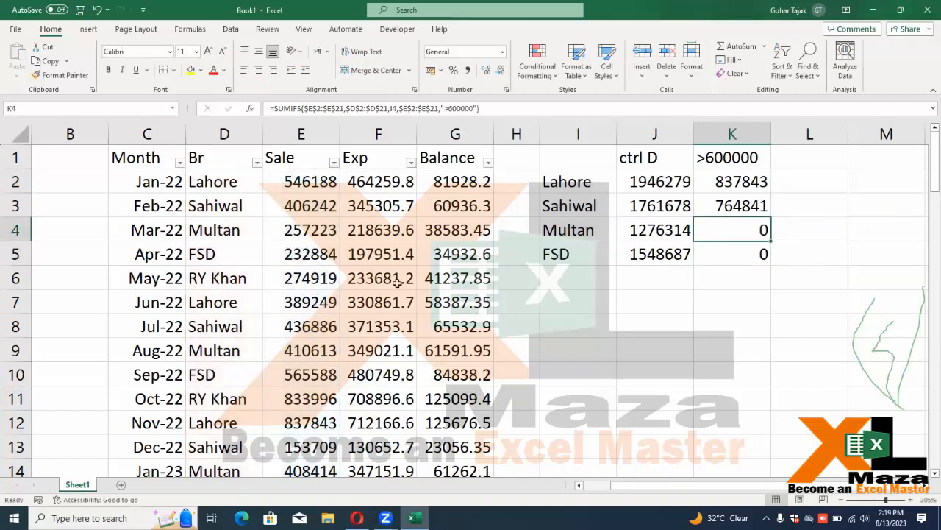
key(Left)
key(Left)
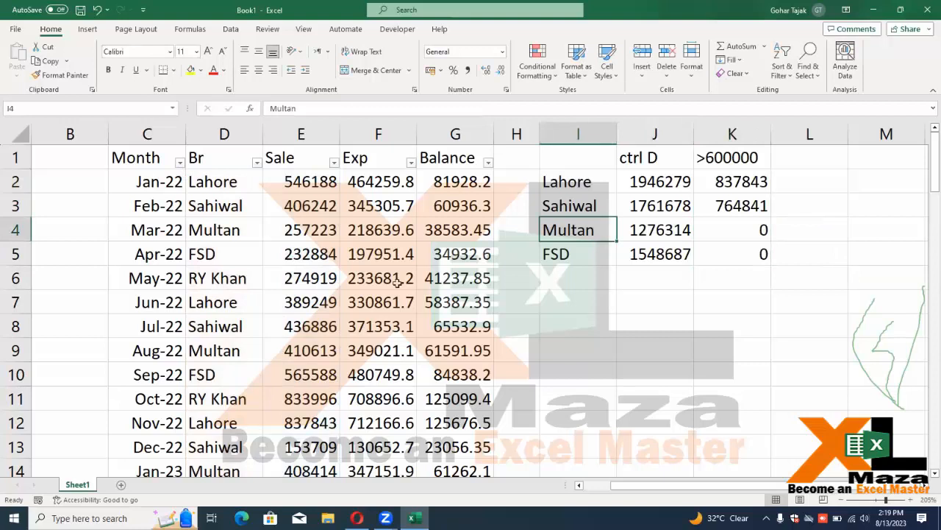
key(Right)
key(Right)
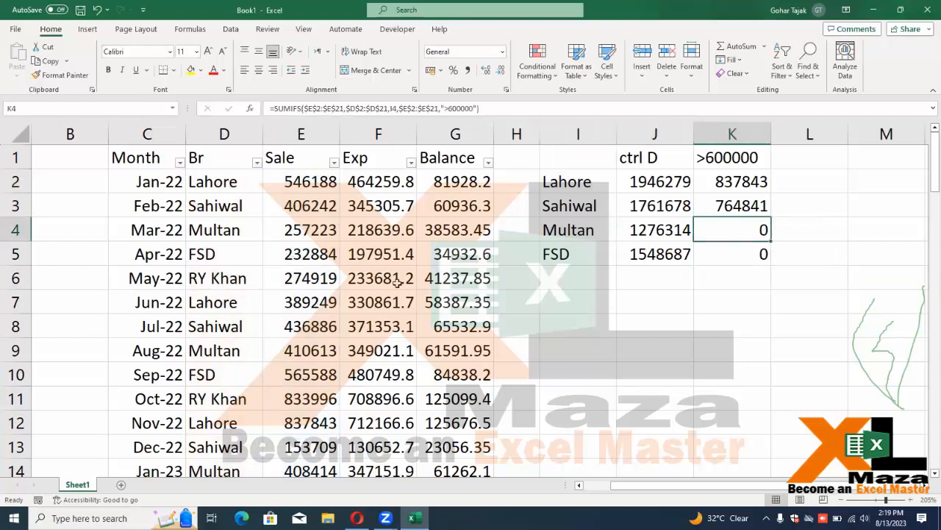
key(Left)
key(Left)
key(Right)
key(Right)
key(Left)
key(Left)
key(Left)
key(Right)
key(Right)
key(Right)
key(Left)
key(Left)
key(Left)
key(Left)
key(Left)
key(Left)
key(Up)
key(Up)
key(Up)
key(Left)
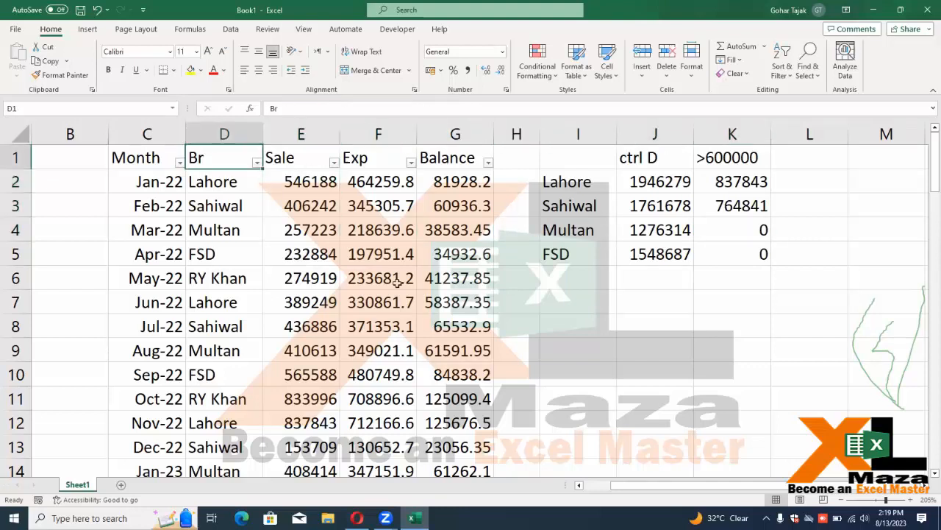
key(shift+Down)
key(shift+Up)
key(alt+Down)
key(Down)
key(Down)
key(Down)
key(Down)
key(Down)
key(Down)
key(Down)
key(space)
key(Down)
key(Down)
key(Down)
key(space)
key(Return)
key(Down)
key(Right)
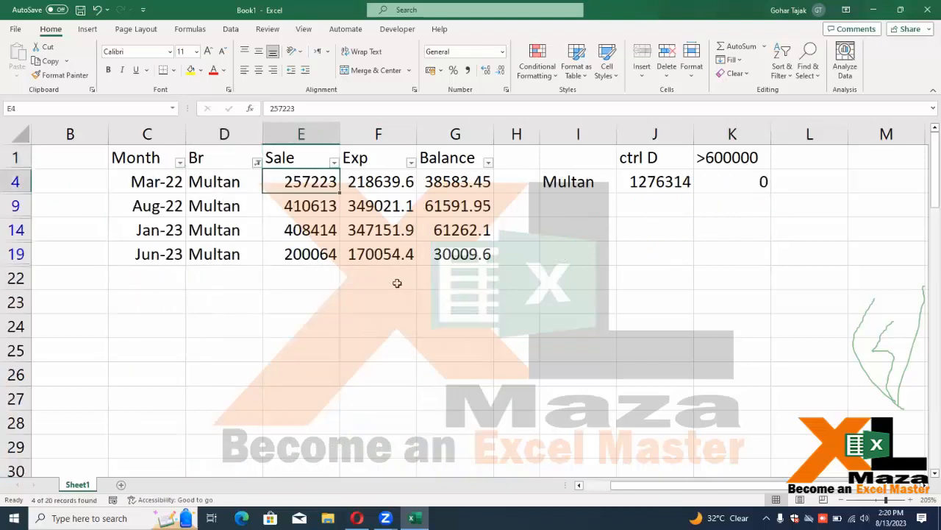
key(Down)
key(Down)
key(Down)
key(Up)
key(Up)
key(Down)
key(Down)
key(Down)
key(Up)
key(Up)
key(Up)
key(Up)
key(Down)
key(Down)
key(Up)
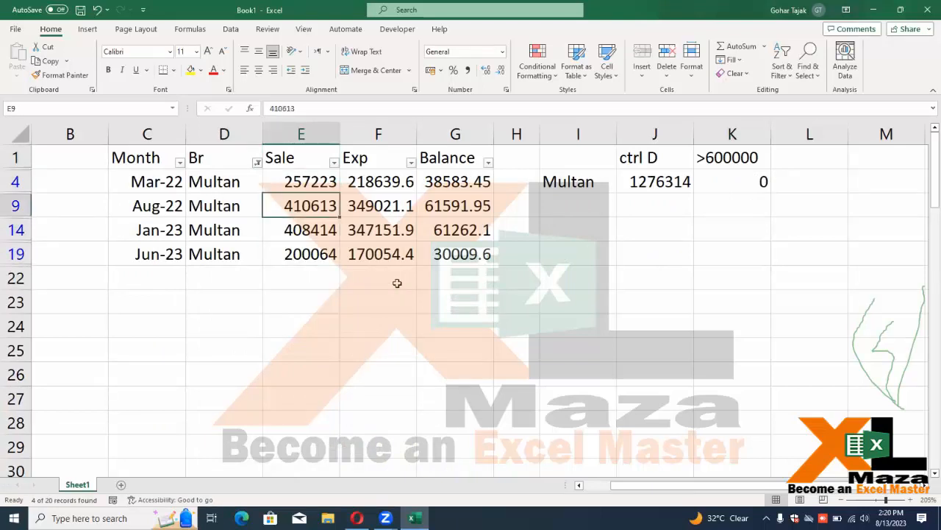
key(Down)
key(Down)
key(Up)
key(Up)
key(Up)
key(Up)
key(Left)
key(Left)
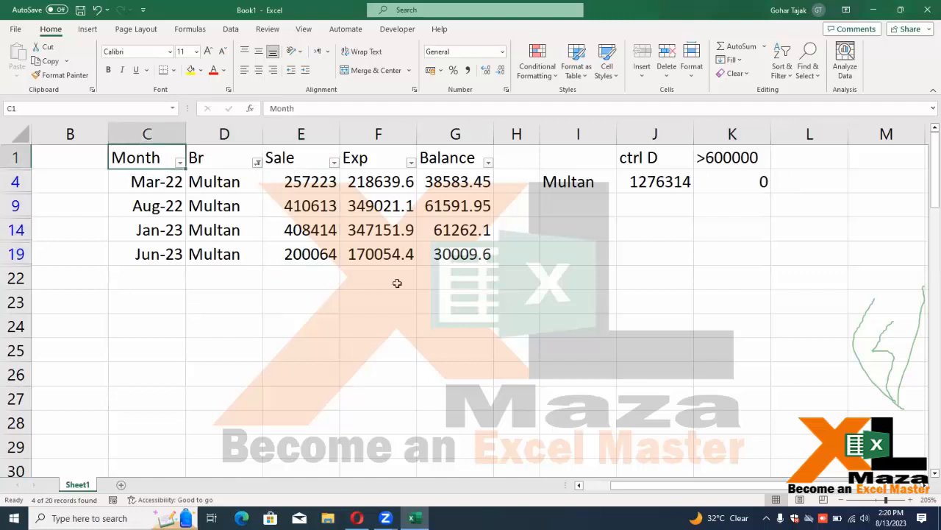
key(Right)
key(alt+Down)
key(Down)
key(Down)
key(Down)
key(Down)
key(Down)
key(Down)
key(space)
key(Return)
key(Right)
key(Right)
key(Right)
key(Right)
key(Right)
key(Right)
key(Right)
key(Left)
key(Left)
key(Left)
key(Left)
key(Left)
key(Left)
key(Left)
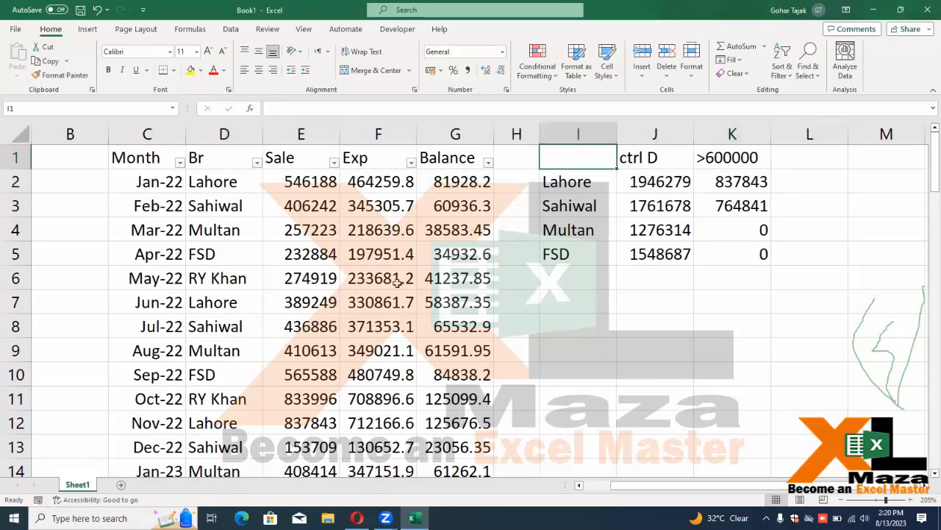
key(Down)
key(Down)
key(Down)
key(Down)
key(Down)
key(Down)
key(Down)
key(Down)
key(Down)
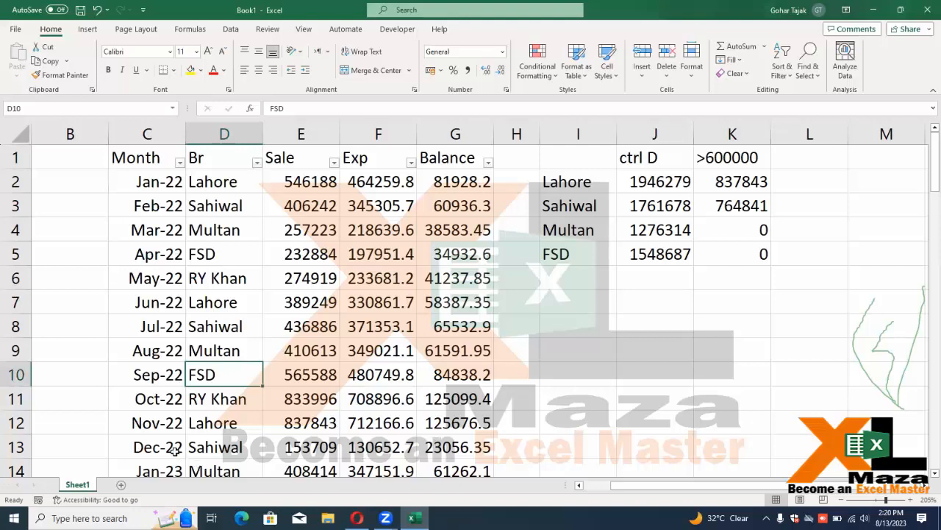
Create a blank Sheet2, then switch back to Sheet1's sales table
click(121, 485)
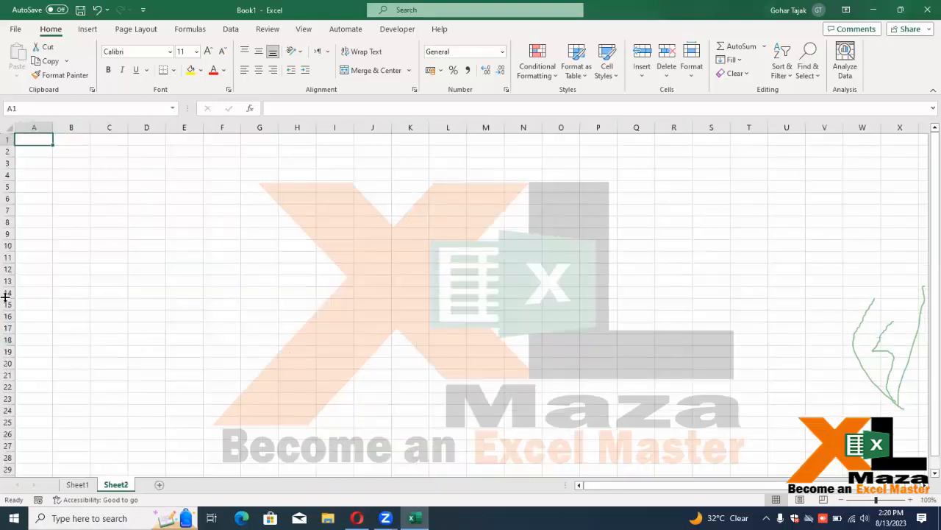
scroll(62, 199, up, 5)
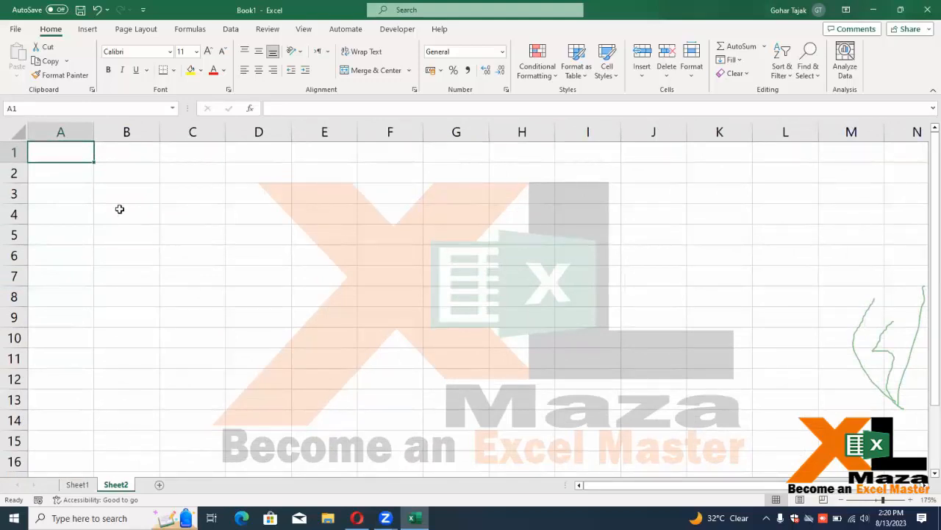
key(Down)
key(Down)
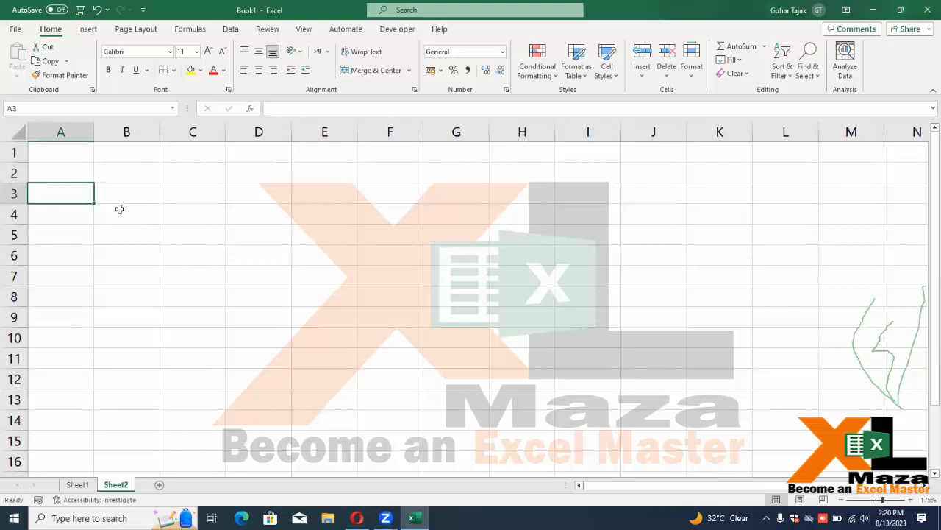
key(ctrl+Page_Up)
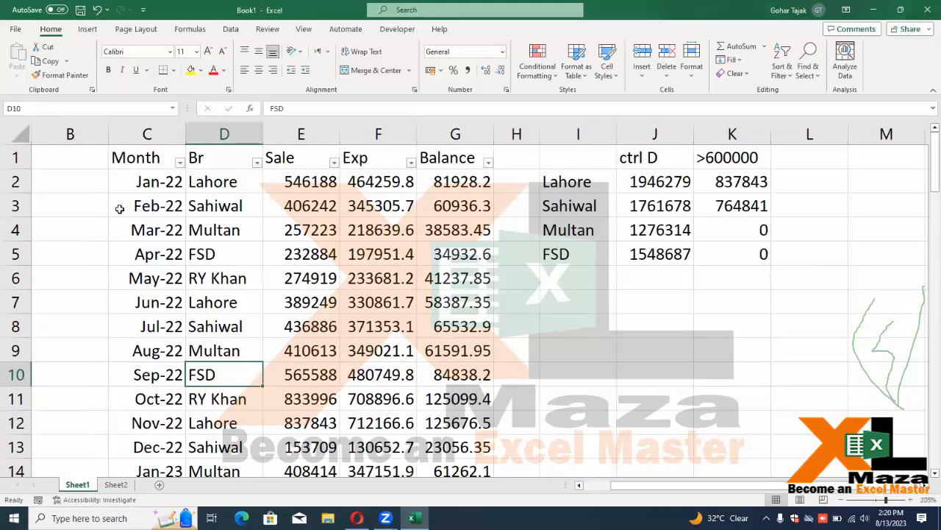
Enter a phone number in cell B1 of Sheet2
key(ctrl+Page_Down)
key(Up)
key(Up)
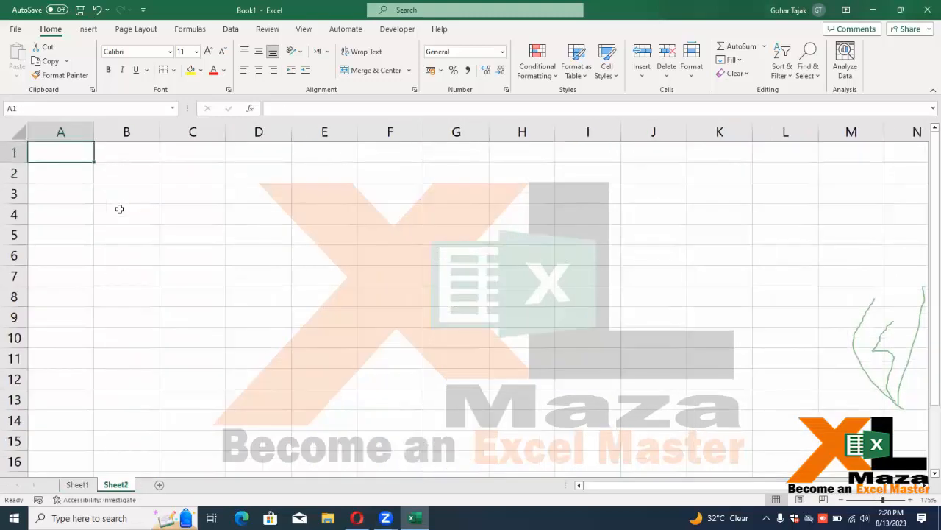
key(Right)
key(Down)
key(Right)
key(Left)
key(Up)
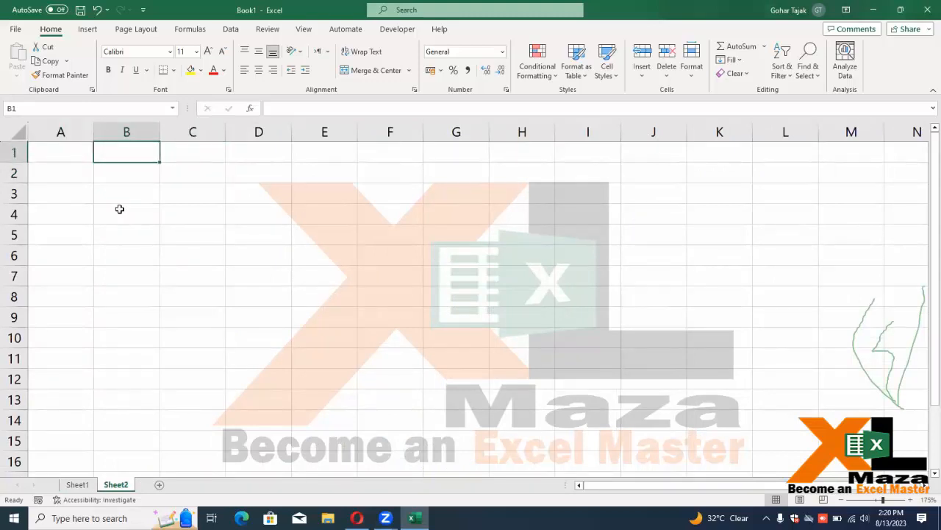
text(30212)
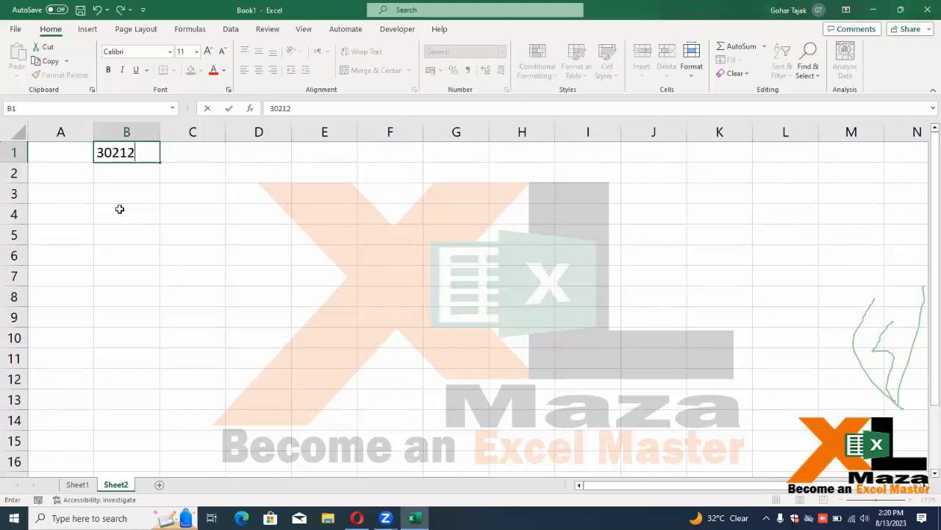
key(BackSpace)
key(BackSpace)
key(BackSpace)
key(BackSpace)
key(BackSpace)
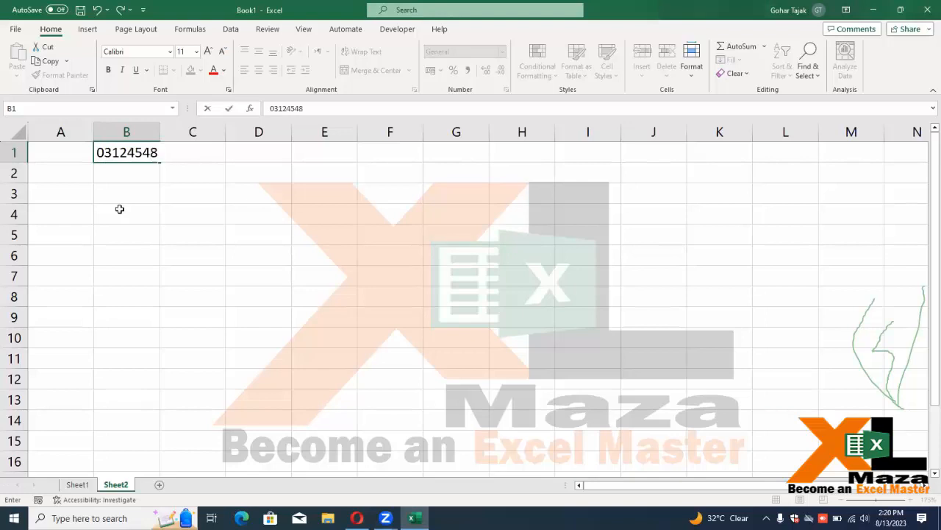
key(Return)
Widen column B and prefix B1's number with '0 to store it as text
key(Up)
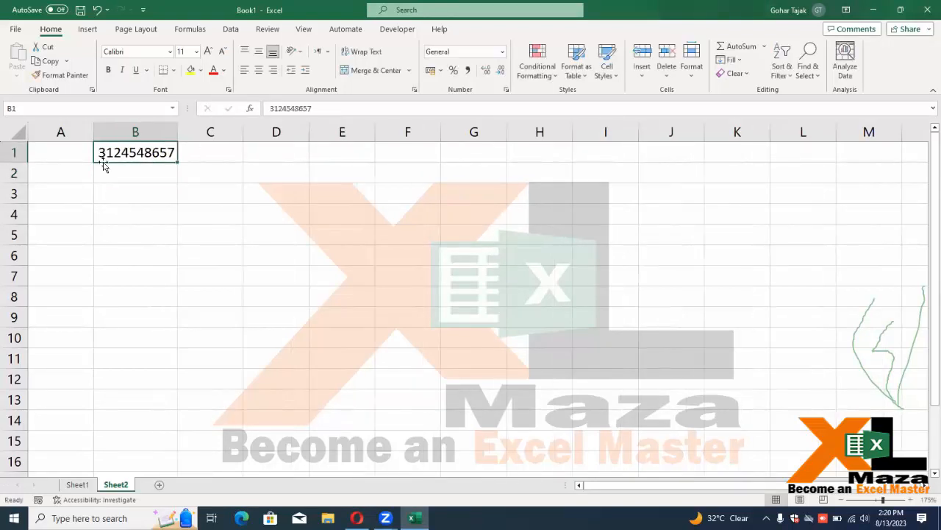
drag(177, 128, 219, 129)
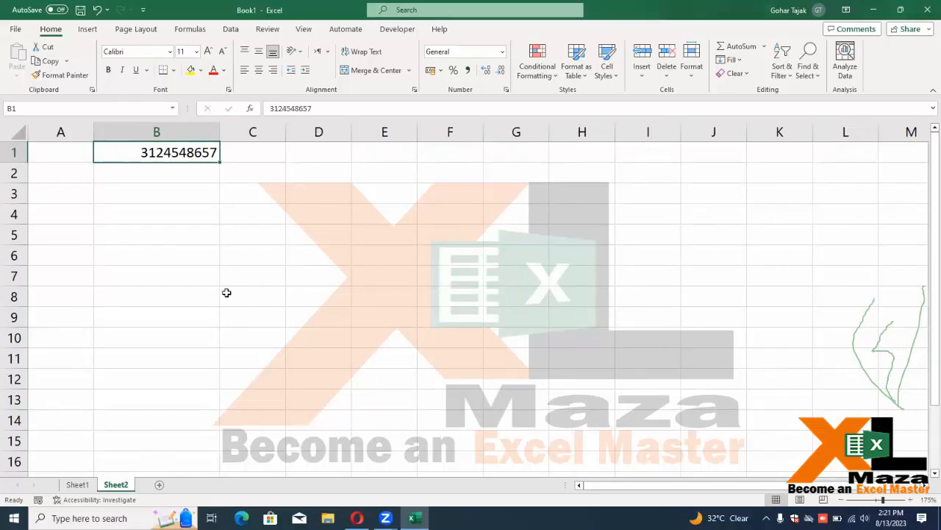
key(F2)
key(Left)
key(Left)
key(Left)
key(Left)
key(Left)
key(Left)
key(Left)
key(Left)
key(Left)
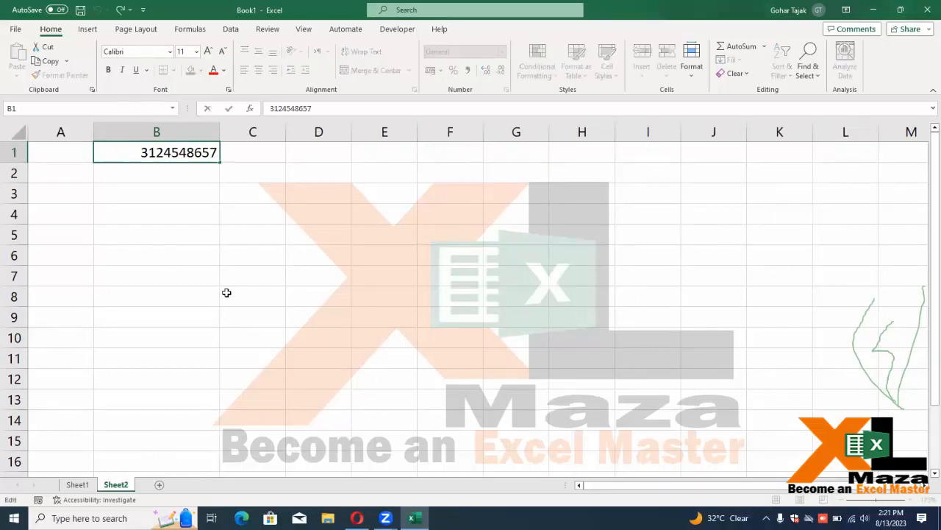
key(Left)
text('0)
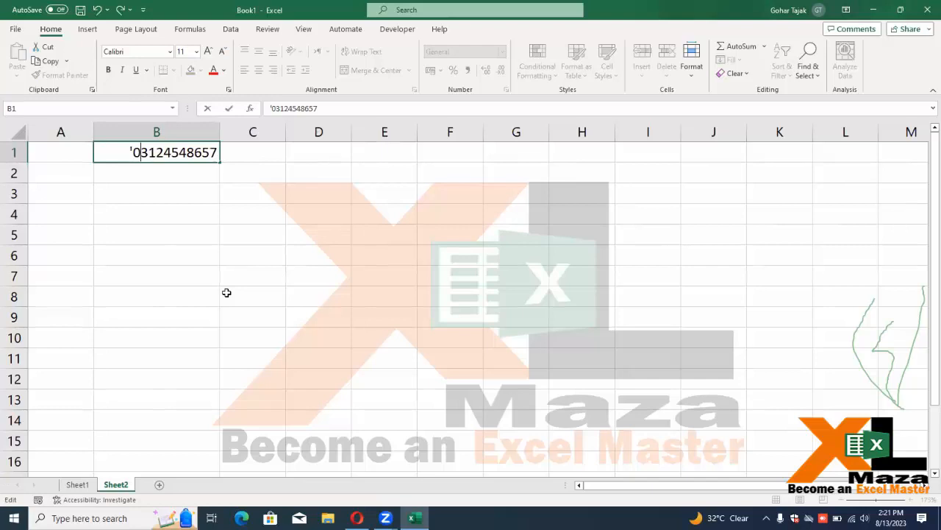
key(Return)
Remove the apostrophe and leading zero so B1 is numeric, then select column B
key(Up)
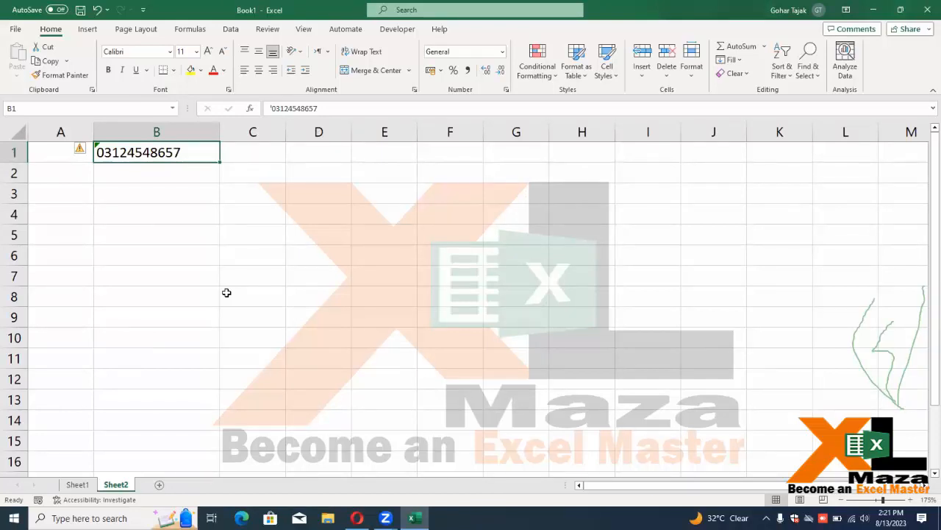
key(Right)
key(Left)
key(F2)
key(Left)
key(Left)
key(BackSpace)
key(BackSpace)
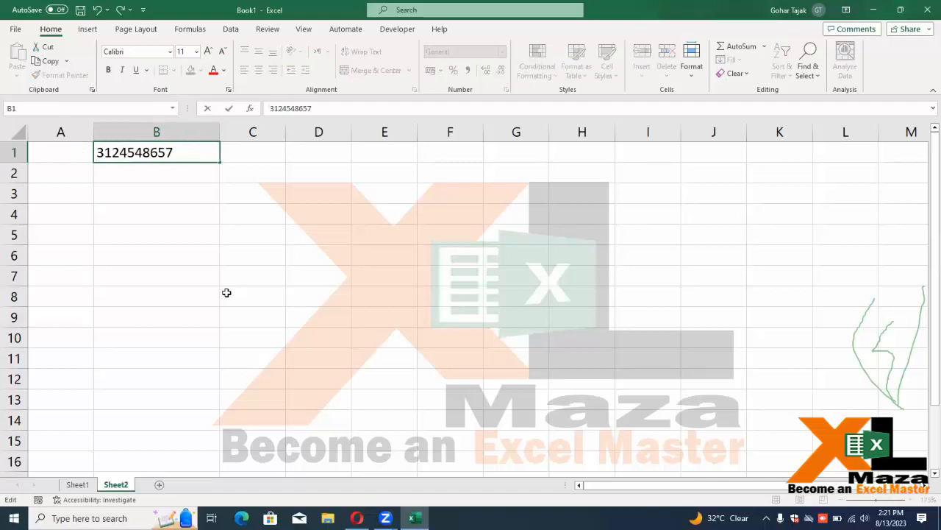
key(Return)
key(Up)
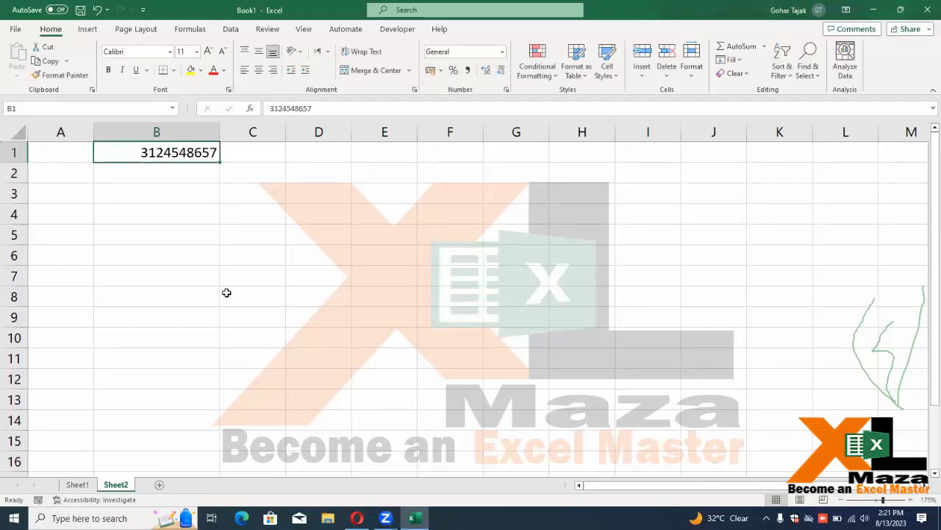
key(ctrl+space)
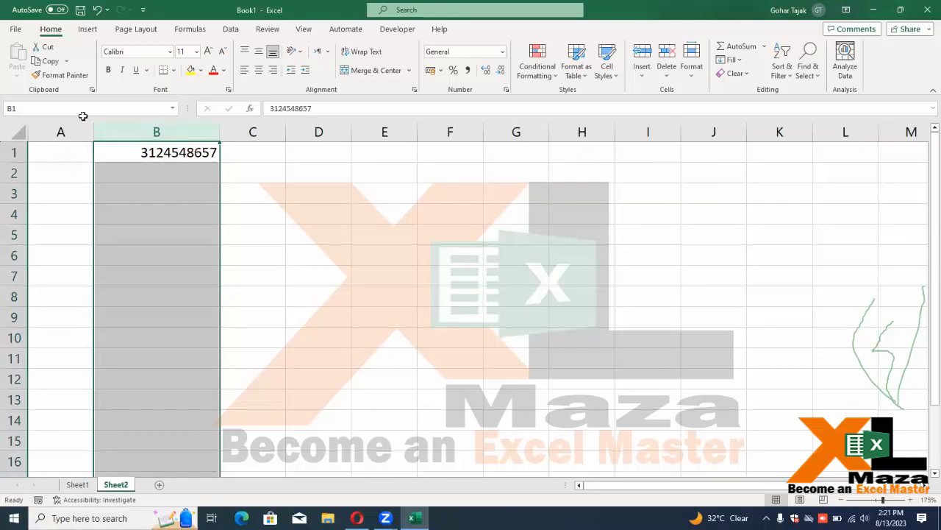
key(ctrl+1)
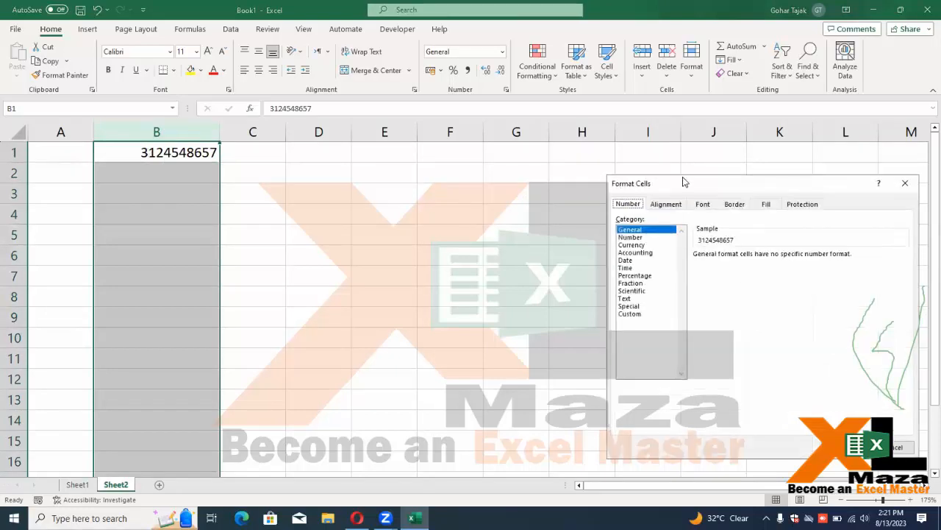
drag(683, 183, 336, 128)
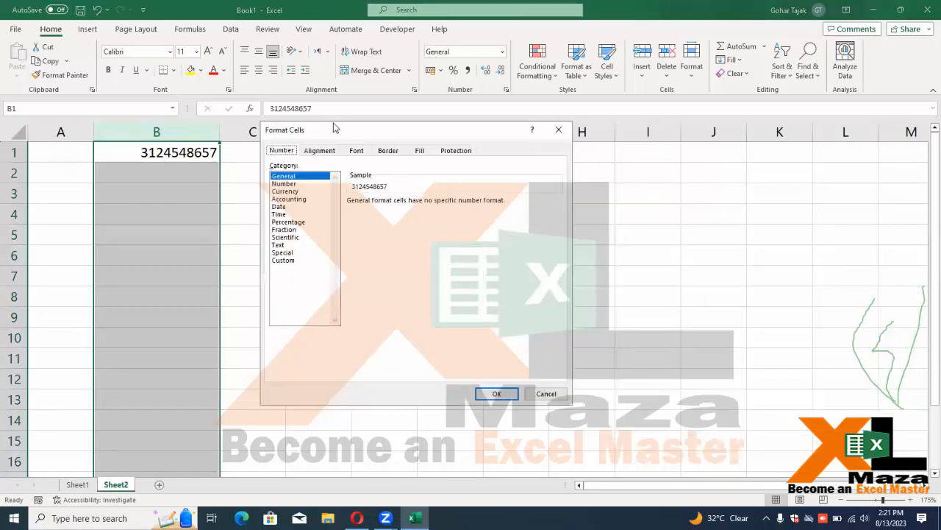
click(283, 261)
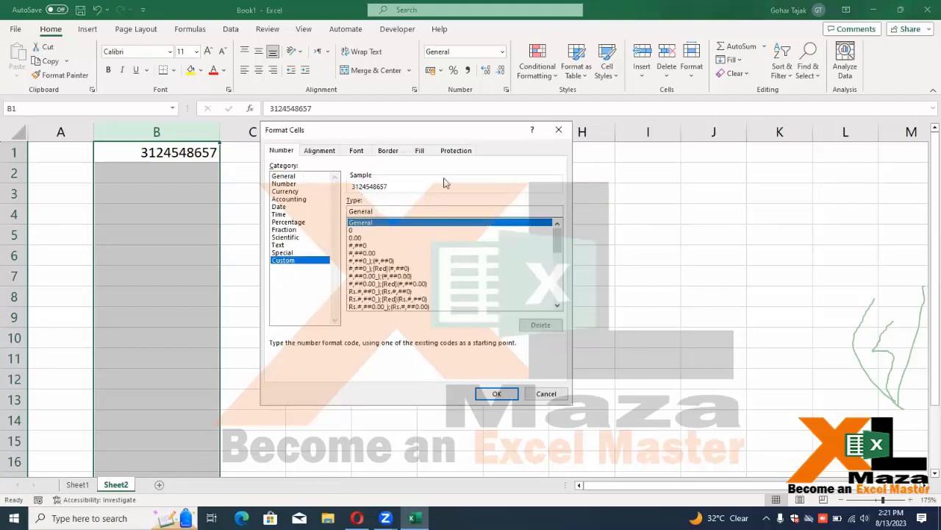
key(BackSpace)
key(BackSpace)
key(BackSpace)
key(BackSpace)
key(BackSpace)
key(BackSpace)
key(BackSpace)
text(00000000000)
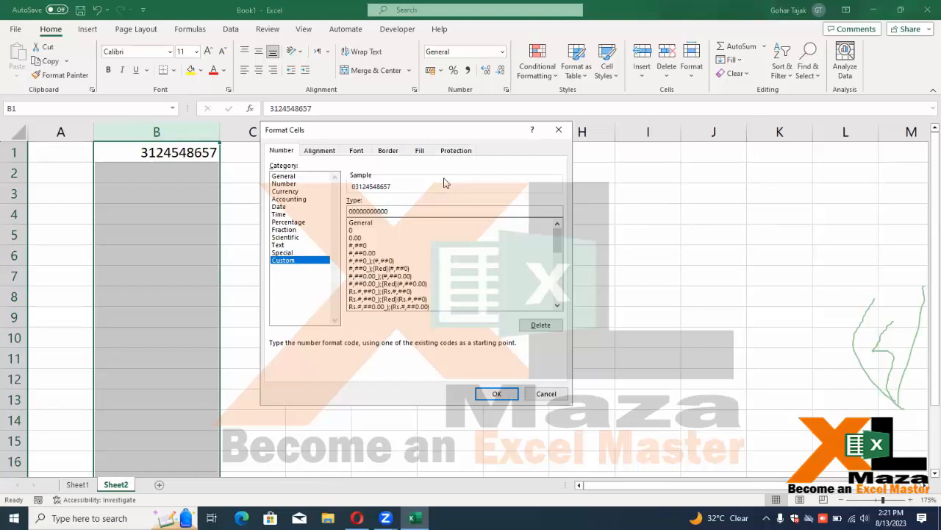
key(Return)
Enter a phone number in B2 and fill it down to B36 as a series
key(Down)
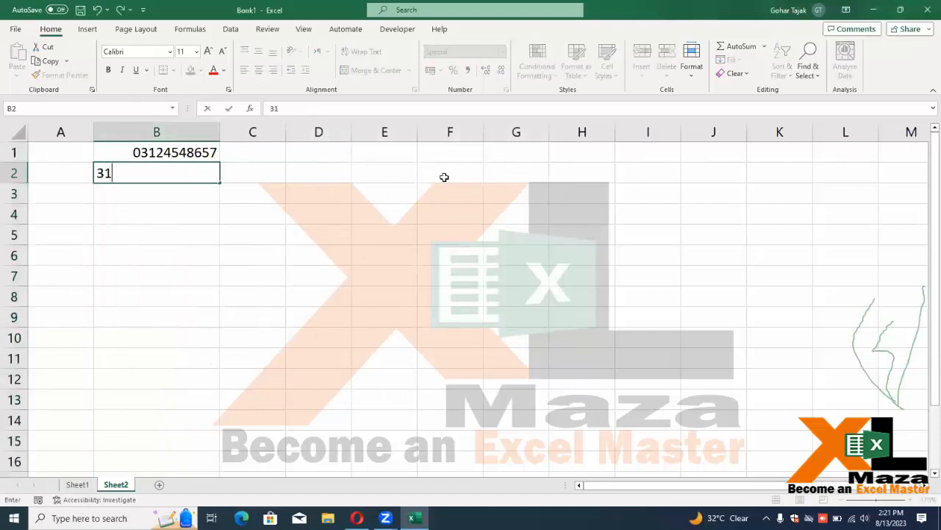
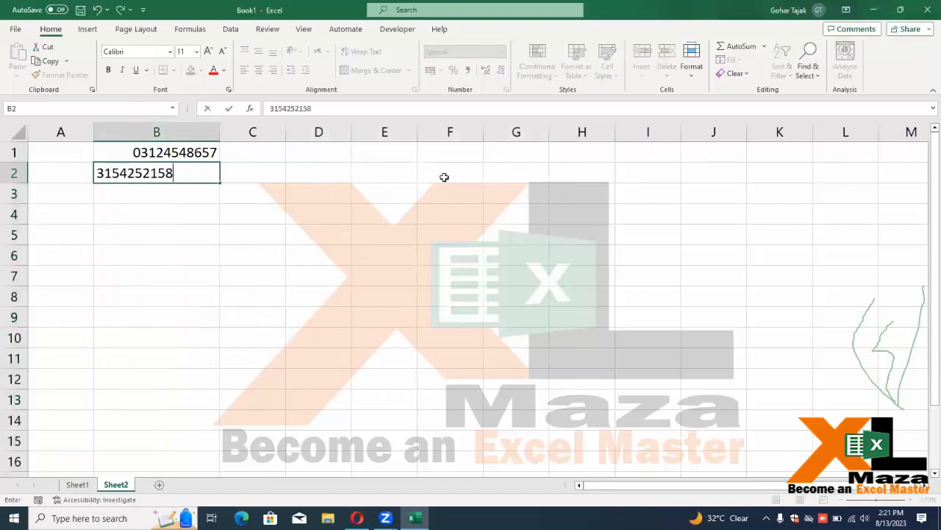
key(Return)
key(Up)
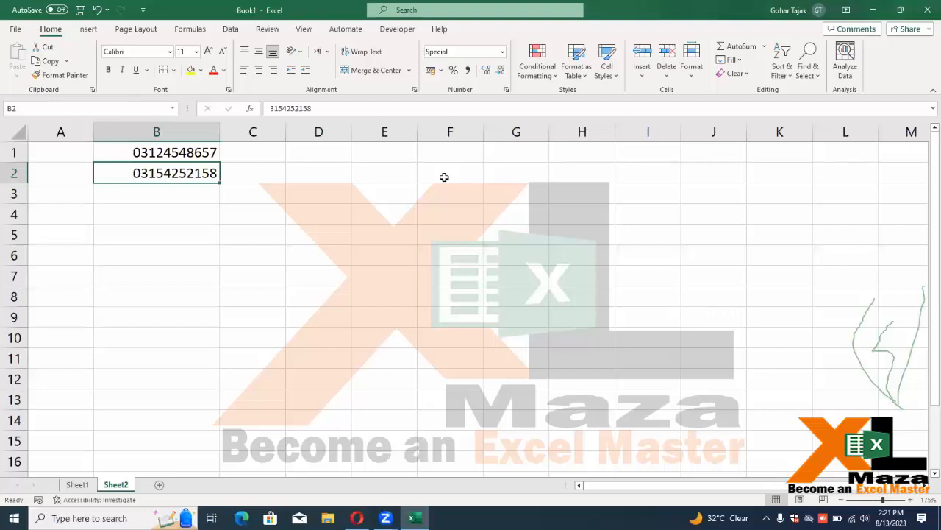
drag(220, 182, 237, 421)
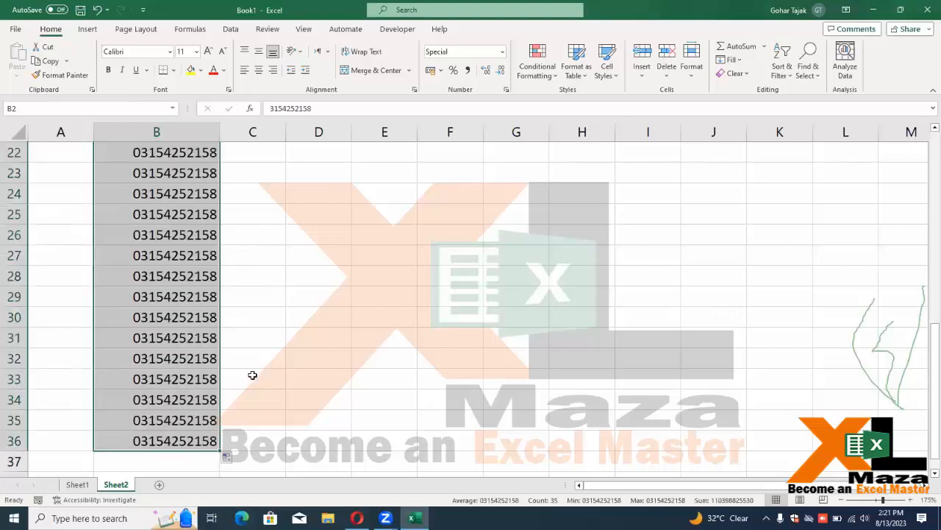
click(228, 457)
click(254, 403)
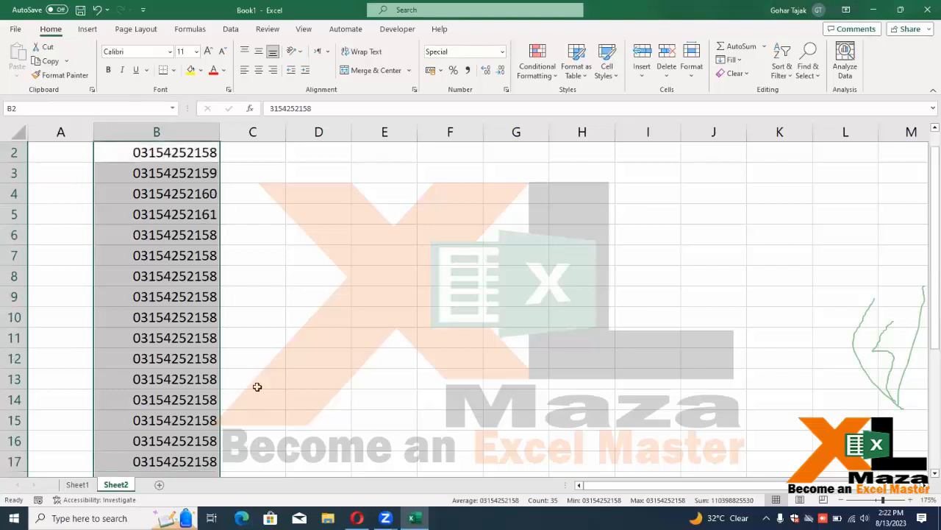
Deselect column B and narrow column C
click(240, 147)
drag(280, 131, 267, 130)
click(289, 153)
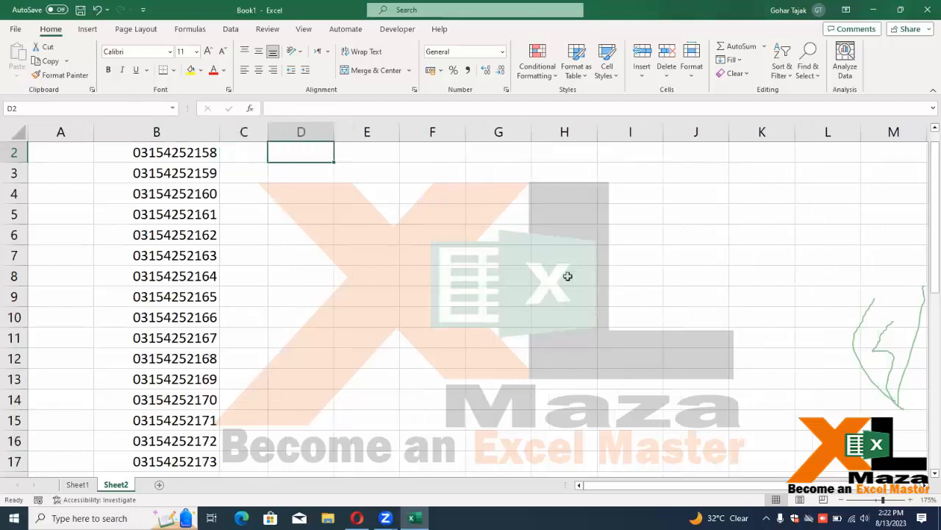
Enter the first digits 315 in D2 and the last digits 158 in F2
text(315)
key(Tab)
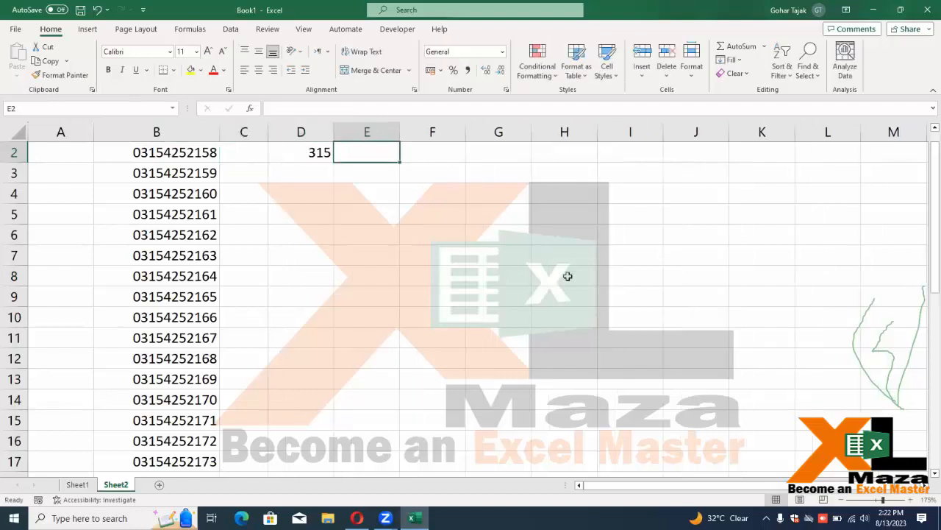
text(158)
key(Return)
key(Up)
key(ctrl+x)
key(Right)
key(ctrl+v)
Fill E2 with ******* and enter the masked example 315*****158 in D3
key(Left)
text(*******)
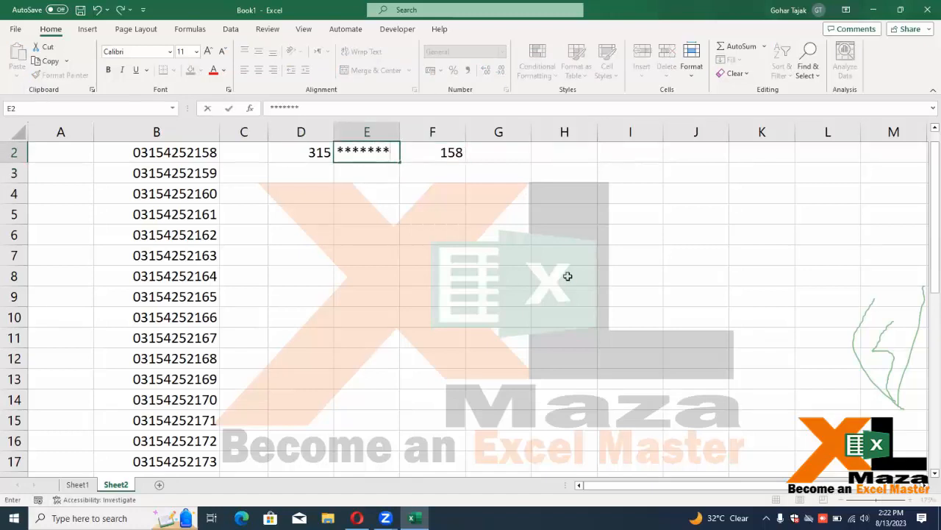
key(Return)
key(Left)
text(31)
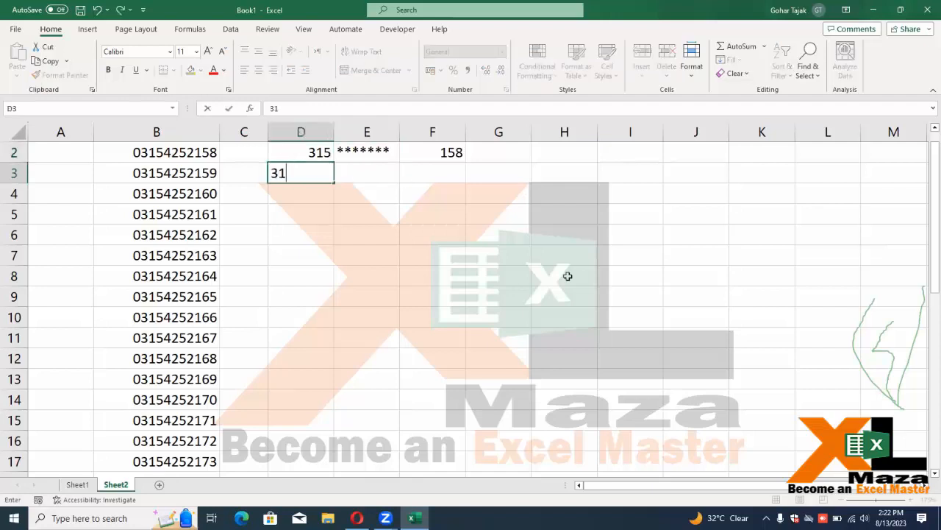
text(5*****158)
key(Return)
Insert three blank columns before the example in columns D to F
key(Up)
key(Up)
key(Up)
key(Down)
key(Up)
key(Down)
key(shift+Down)
key(shift+Right)
key(shift+Right)
key(ctrl+space)
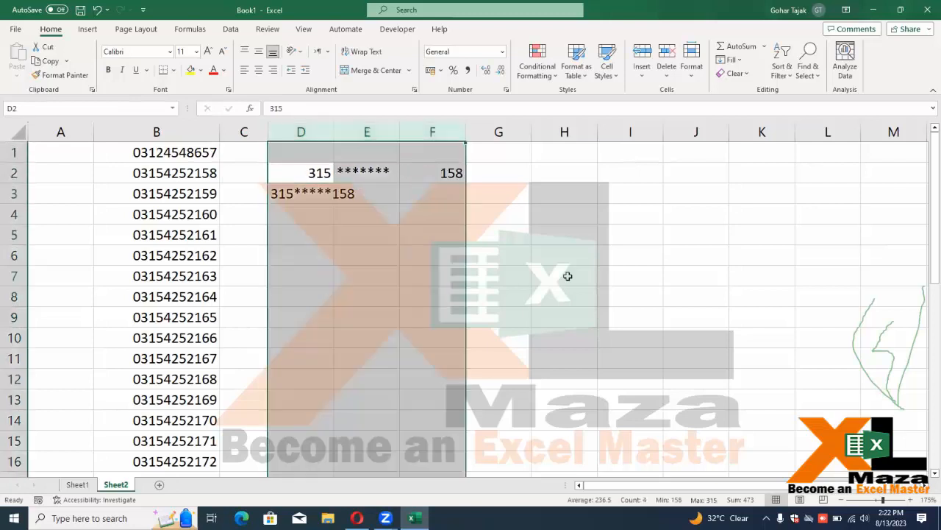
key(ctrl+shift+plus)
Widen column D, then check the values in B1 and H2
key(Down)
key(Up)
key(Up)
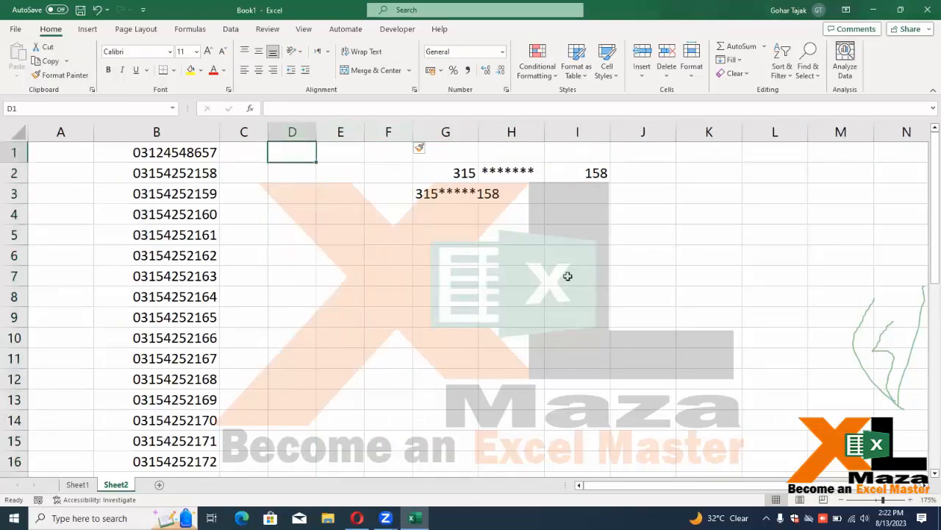
drag(317, 127, 372, 126)
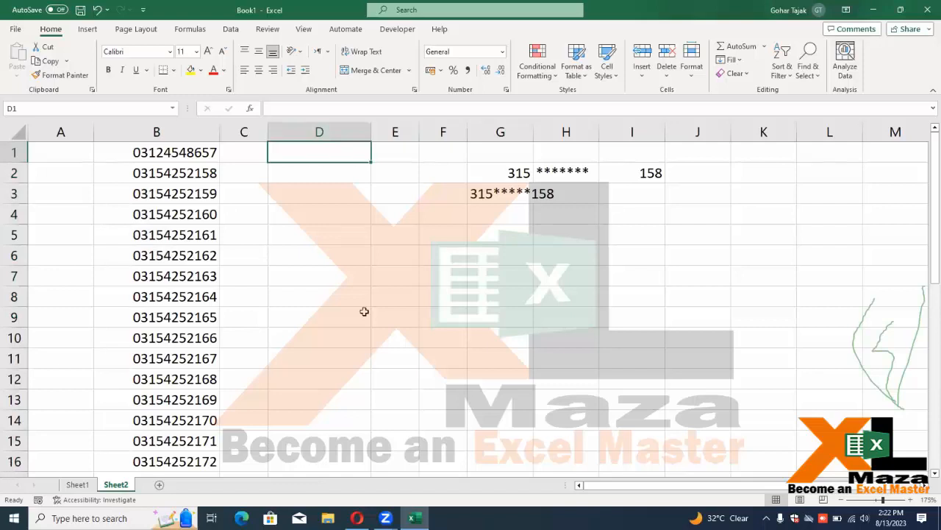
click(151, 158)
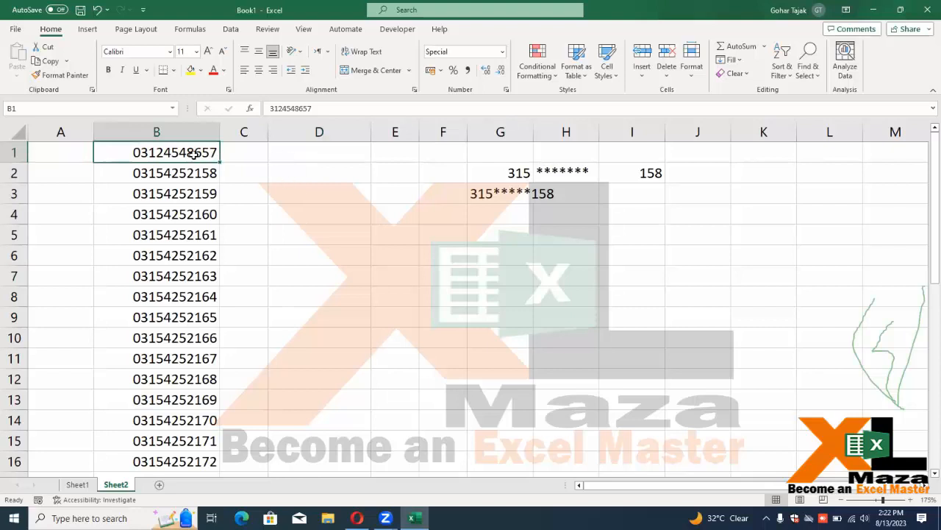
click(554, 178)
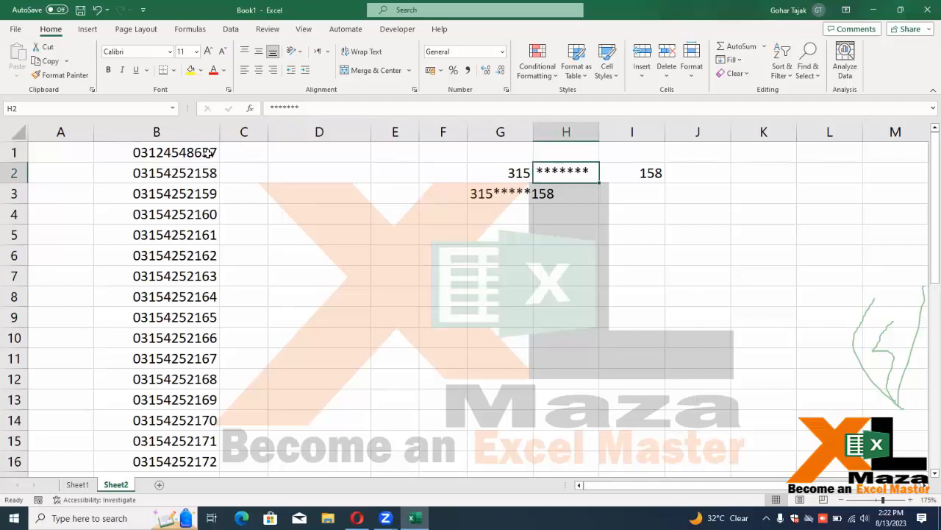
Enter =LEFT(B1,3) in D1 to show the first three digits
click(301, 146)
text(=le)
key(Tab)
key(Left)
key(Left)
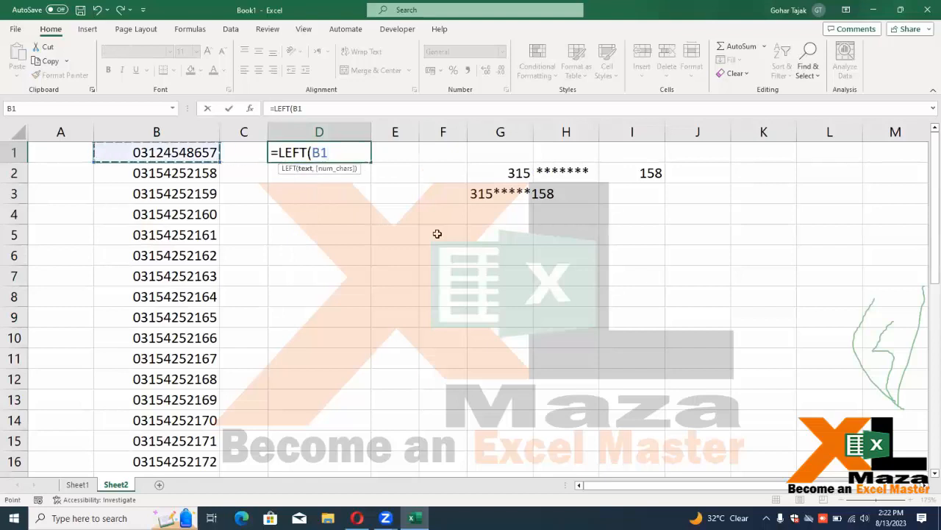
text(,)
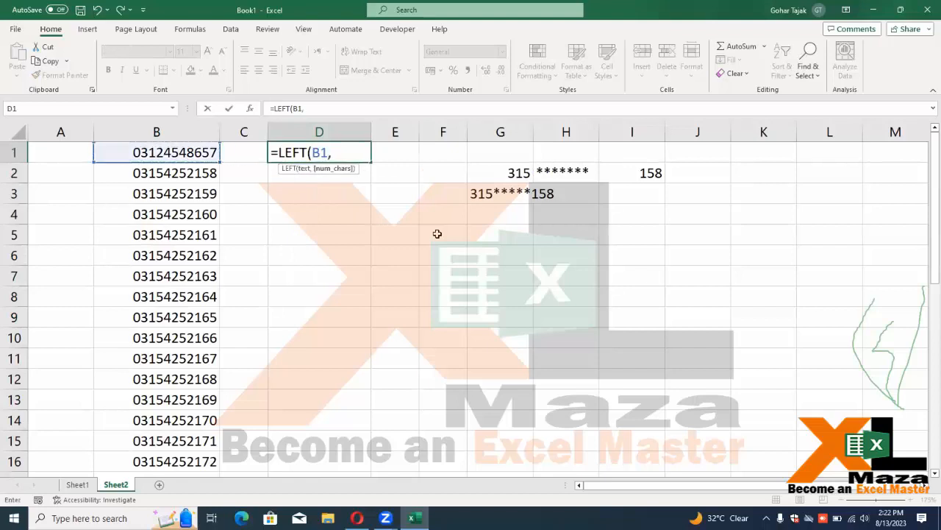
text(3))
key(Return)
key(Up)
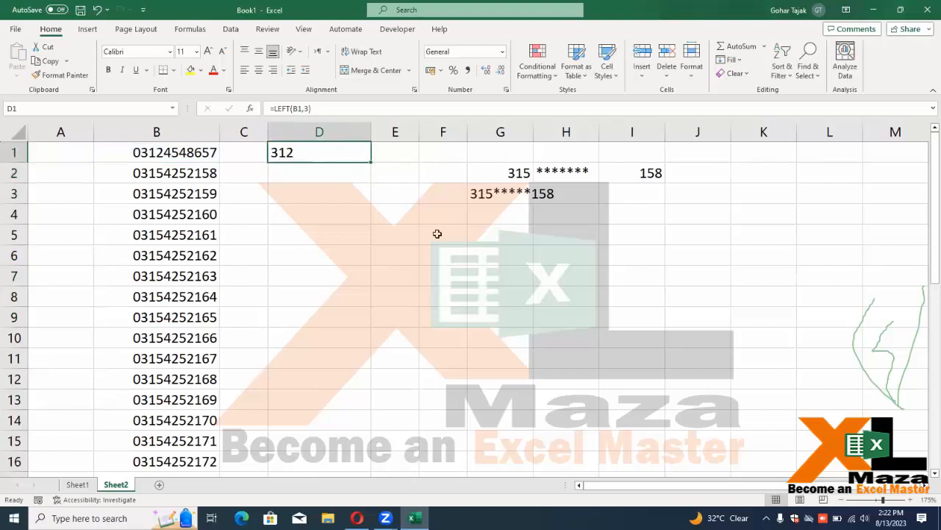
key(F2)
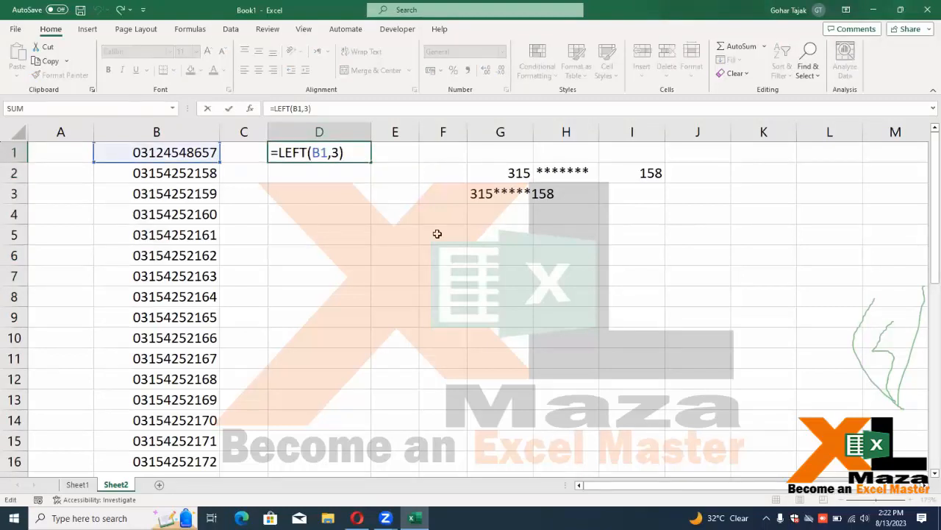
Extend D1's formula with &REPT("*",5) for five asterisks
text(&)
text(re)
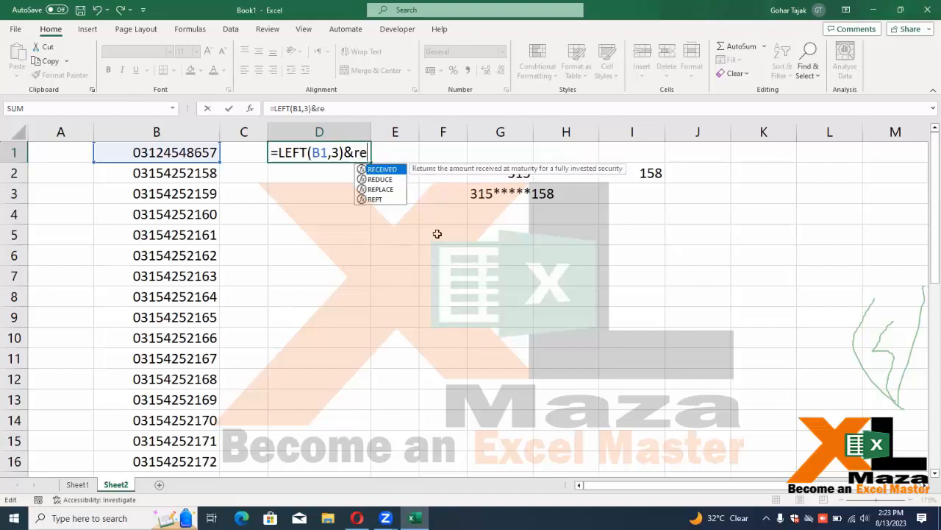
key(Down)
key(Down)
key(Down)
key(Tab)
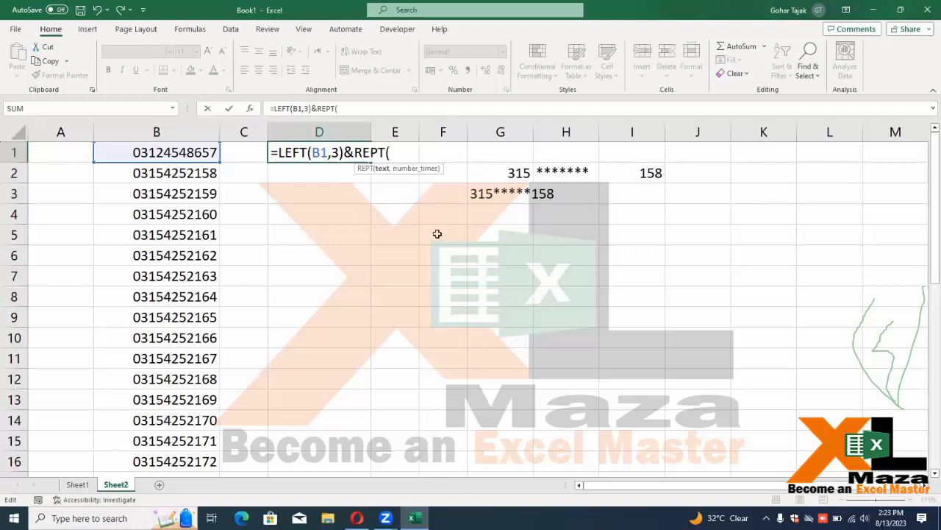
text("*")
click(418, 154)
text(4)
key(BackSpace)
text(65)
key(BackSpace)
key(BackSpace)
text(,5))
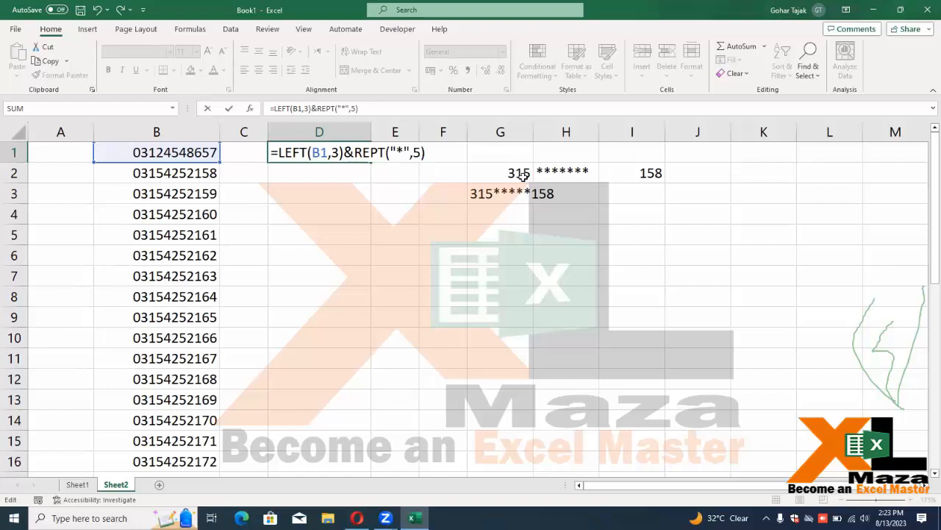
Append &RIGHT(B1,3) to complete the masking formula in D1
text(&right()
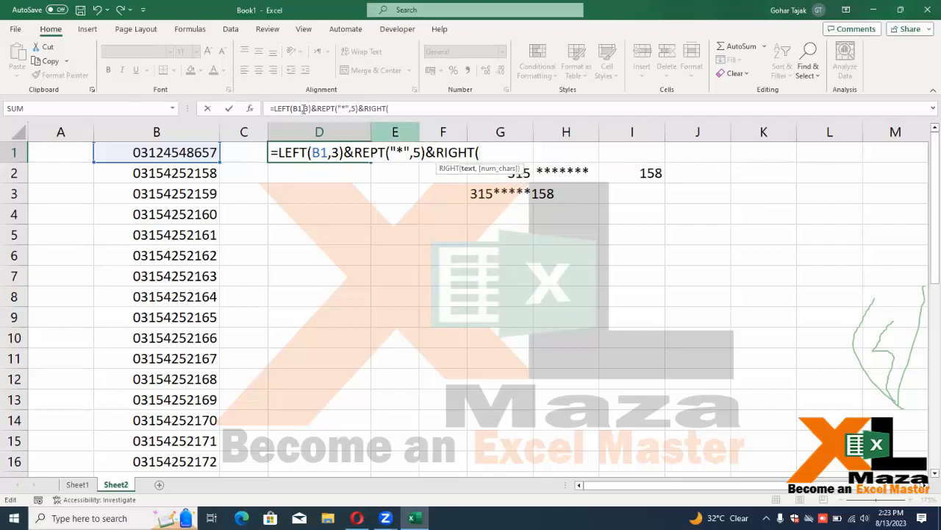
click(180, 152)
text(,3)
key(Return)
key(Return)
key(Up)
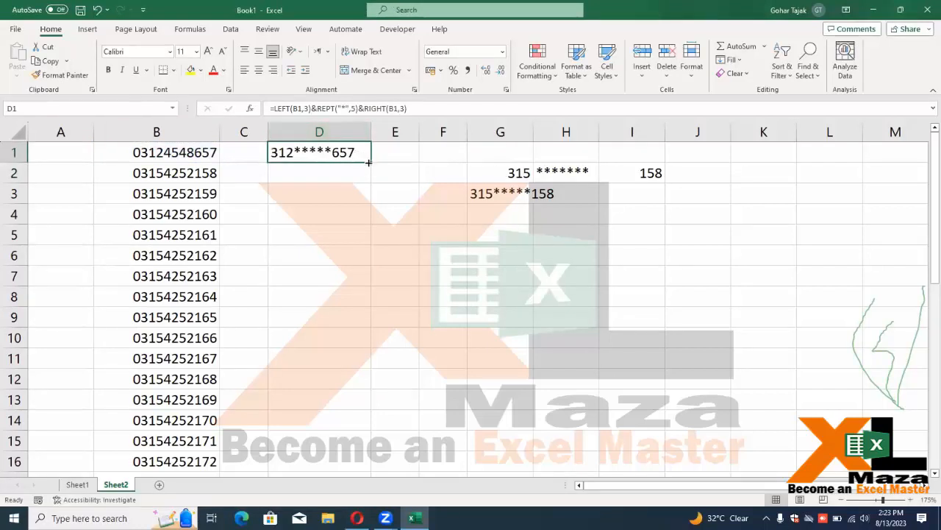
Fill the masking formula down column D and review the copied formulas
drag(371, 163, 346, 444)
scroll(344, 271, up, 7)
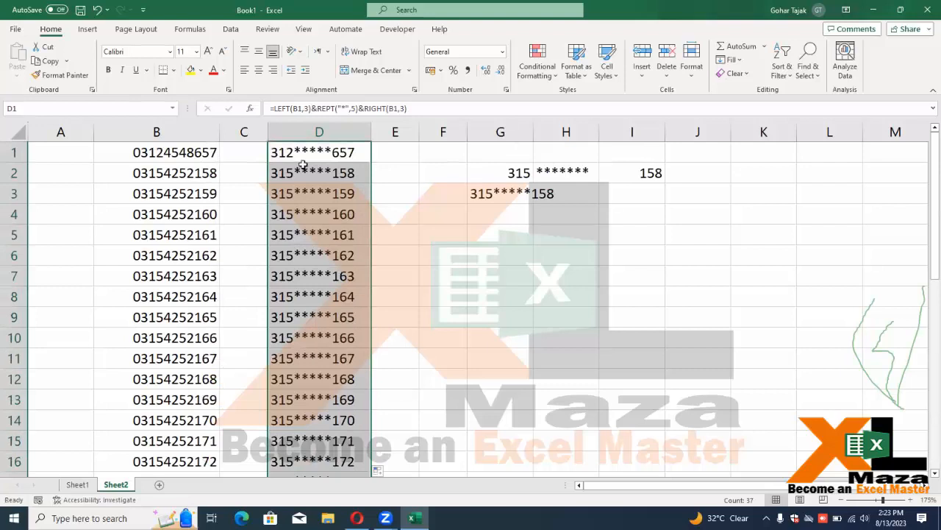
click(304, 158)
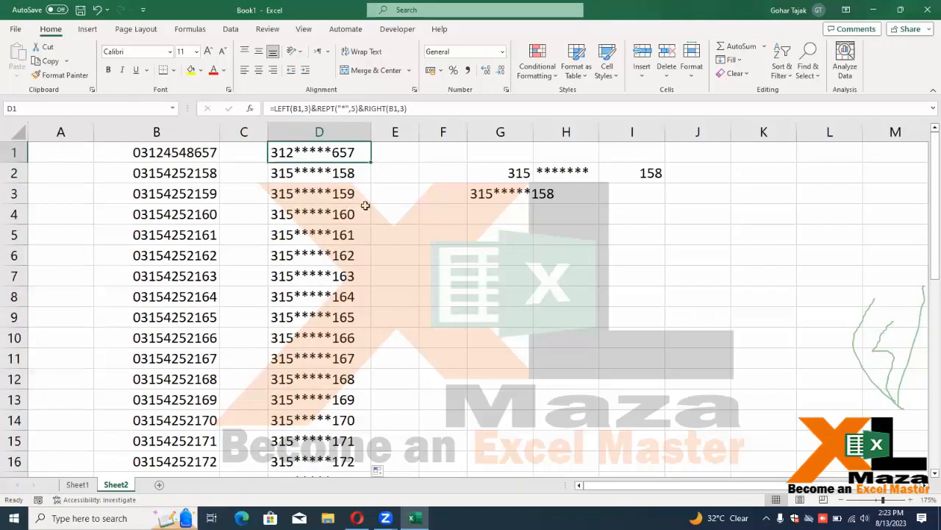
key(F2)
key(Return)
key(F2)
key(Return)
key(F2)
key(Return)
key(Down)
key(Down)
key(Up)
key(Up)
key(Up)
key(Up)
key(Up)
key(F2)
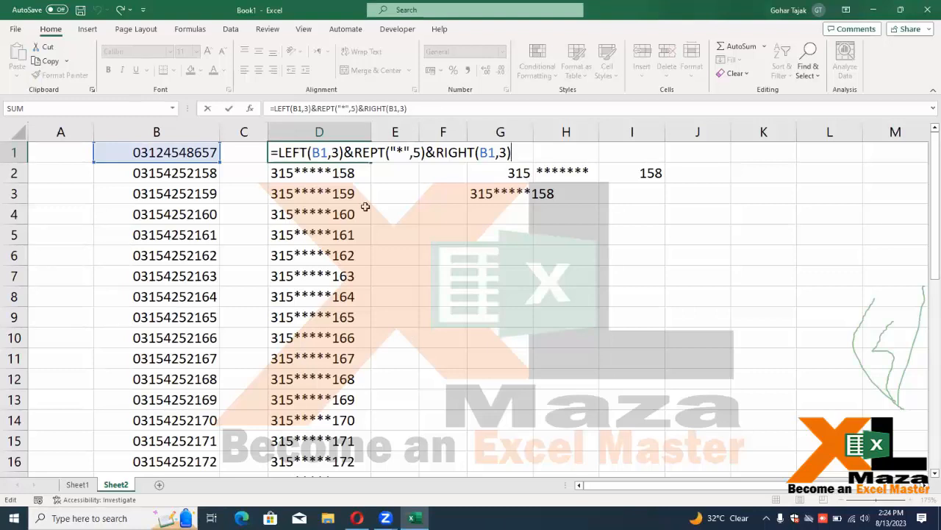
key(ctrl+Return)
Type the label len in E1
key(Right)
key(Right)
key(Left)
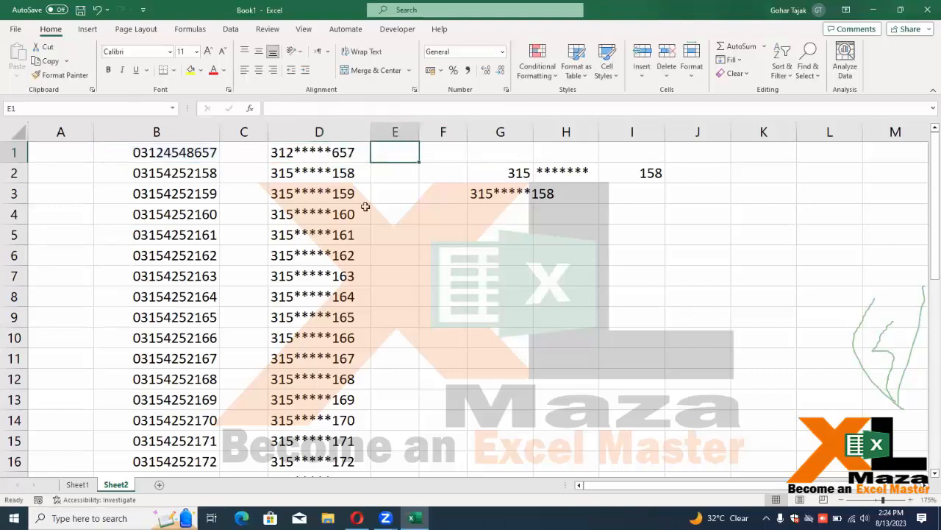
text(len)
key(Return)
key(Up)
drag(515, 131, 635, 133)
Delete the scratch columns G to I and widen column F
right_click(635, 135)
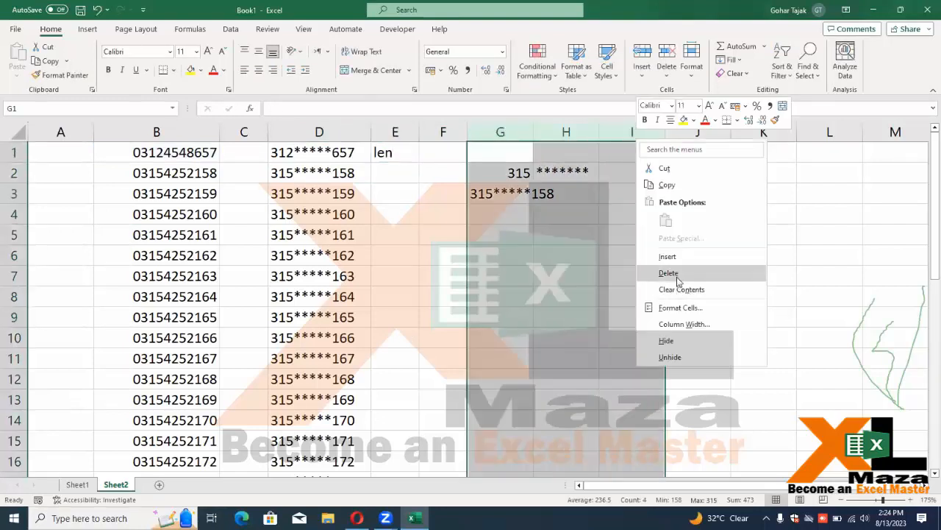
click(666, 269)
click(452, 147)
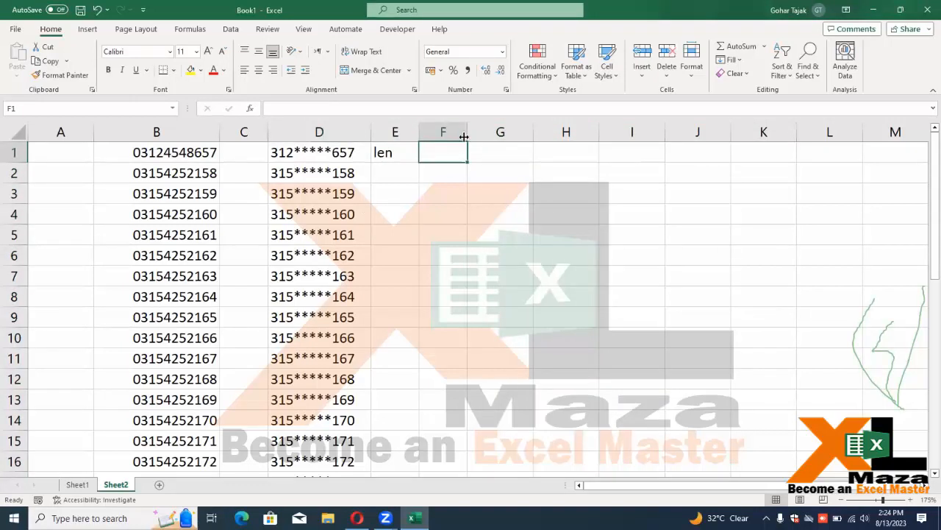
drag(468, 133, 528, 139)
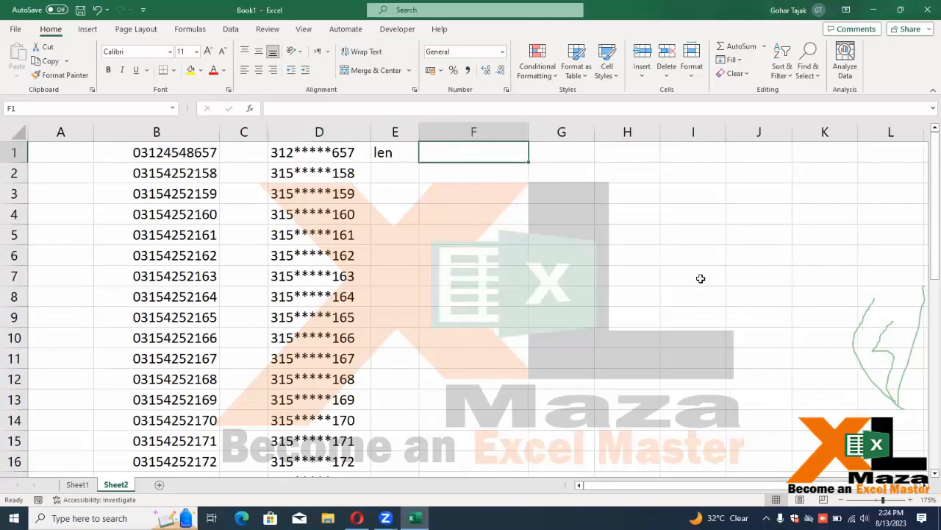
Enter =LEN(B1) in F1 and fill it down, showing 10 for each phone number
text(=len)
key(Tab)
key(Left)
key(Left)
key(Left)
key(Left)
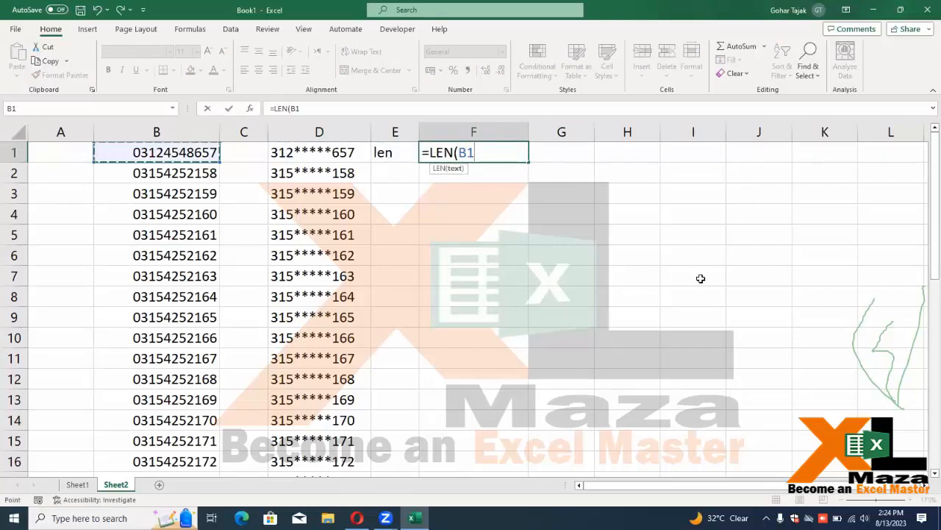
key(ctrl+Return)
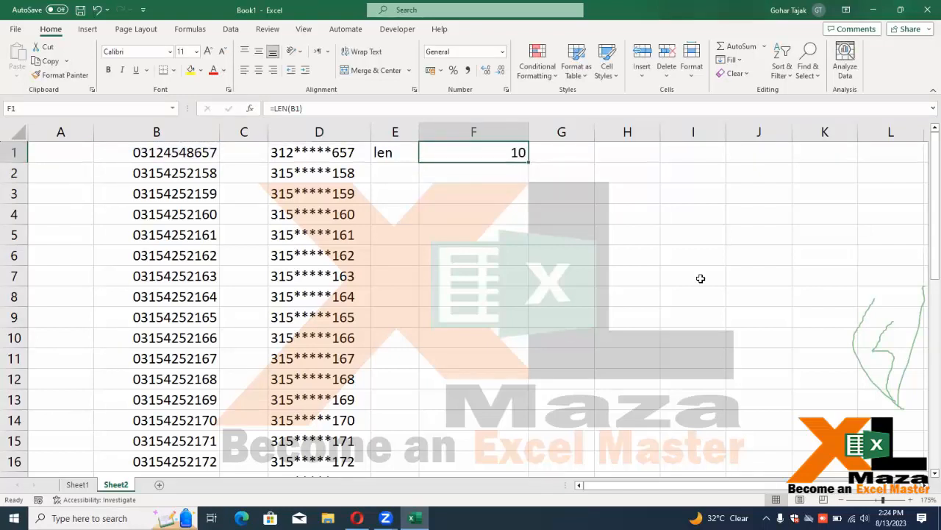
drag(529, 161, 547, 374)
scroll(527, 358, up, 7)
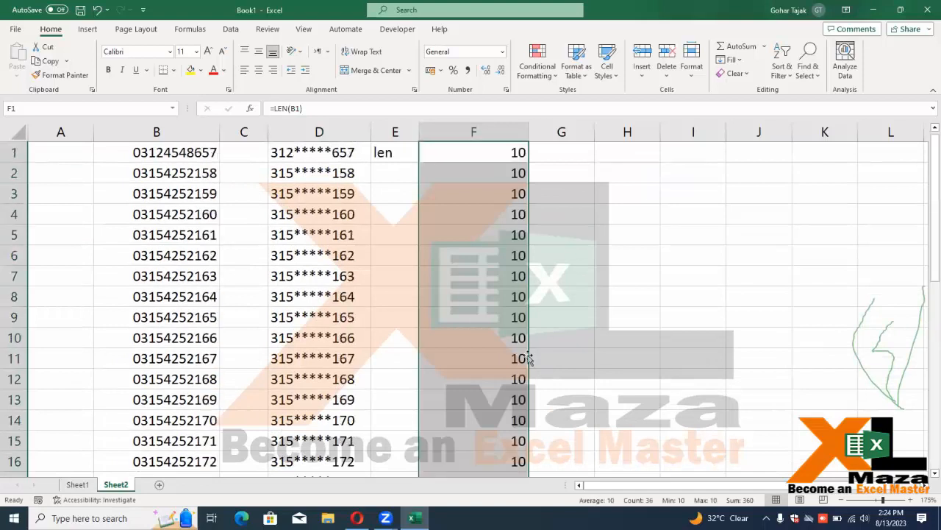
click(211, 202)
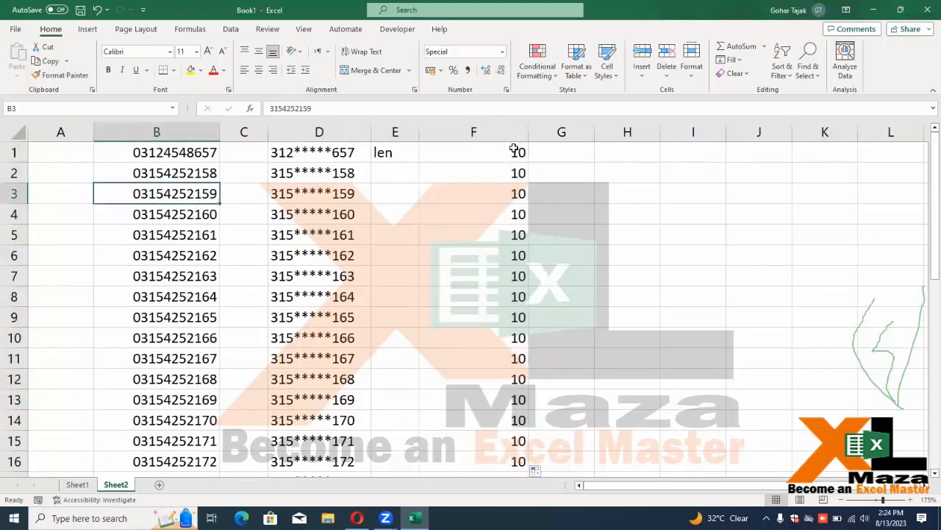
click(475, 217)
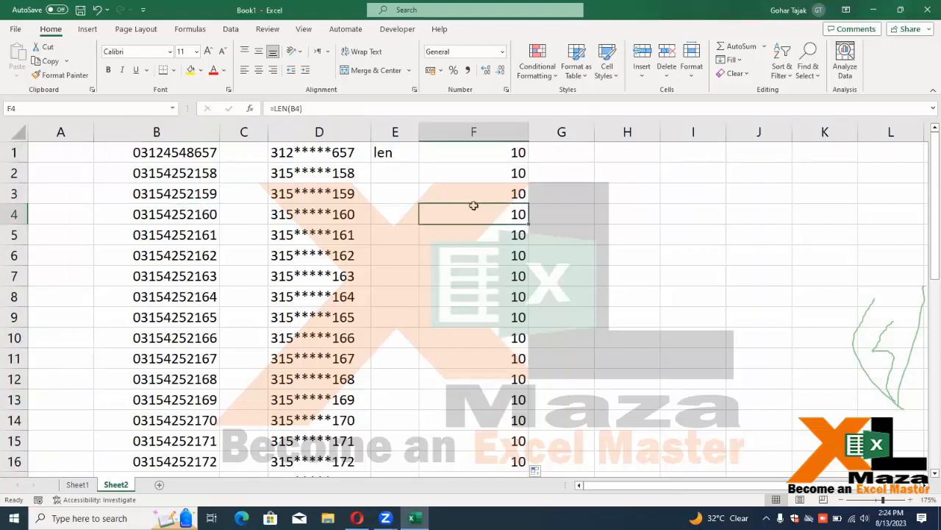
click(208, 152)
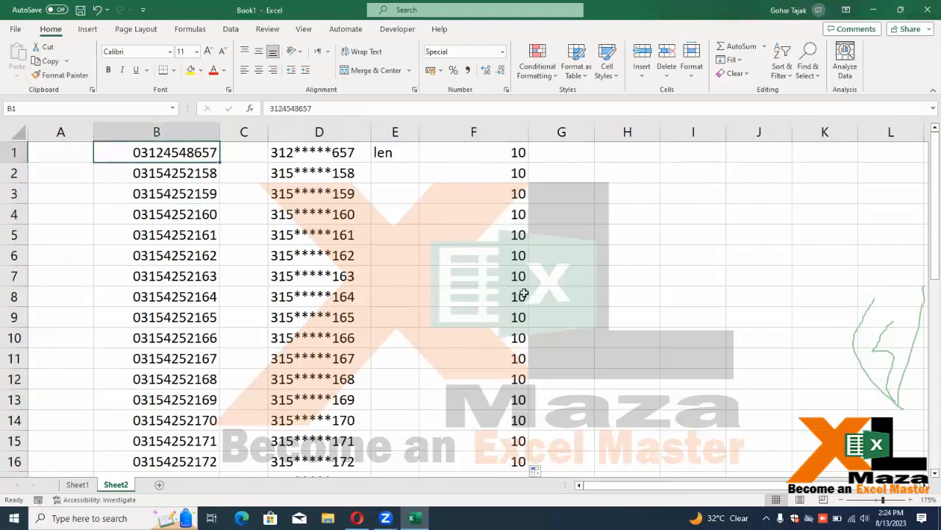
key(F2)
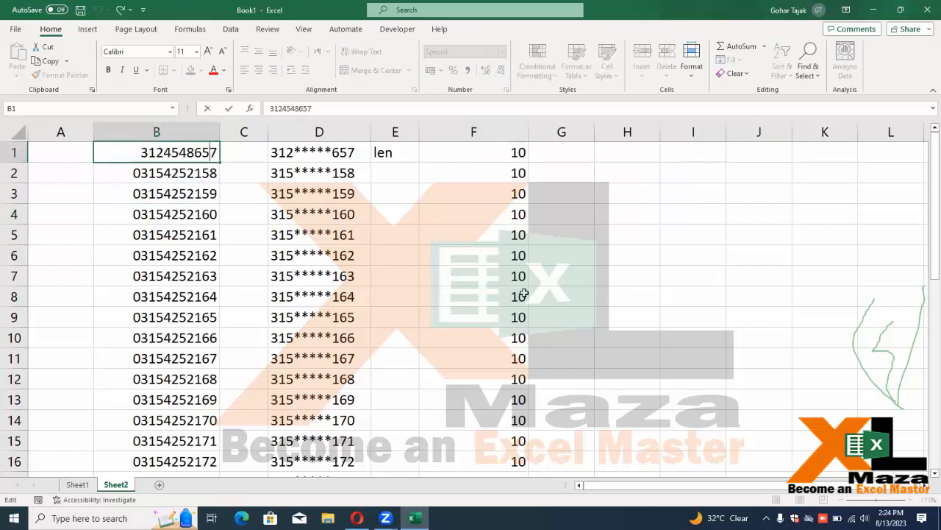
text(-)
key(Return)
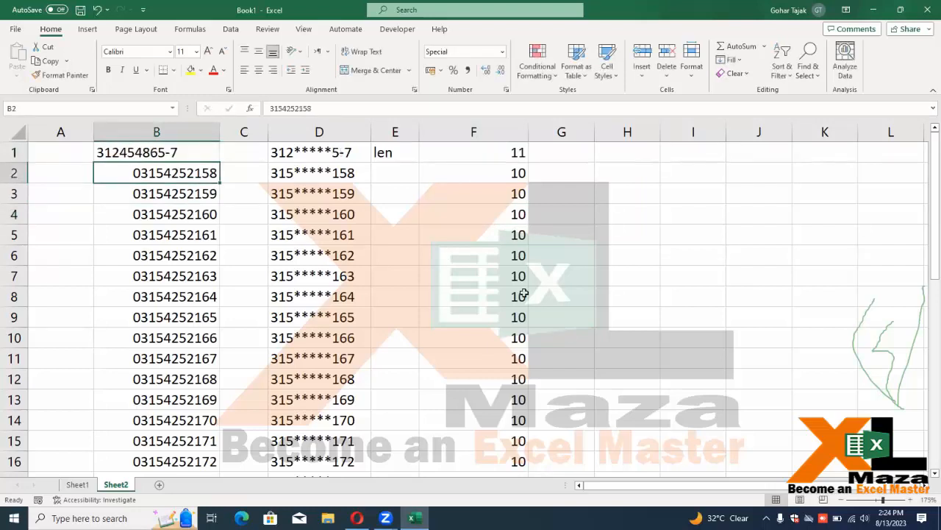
key(F2)
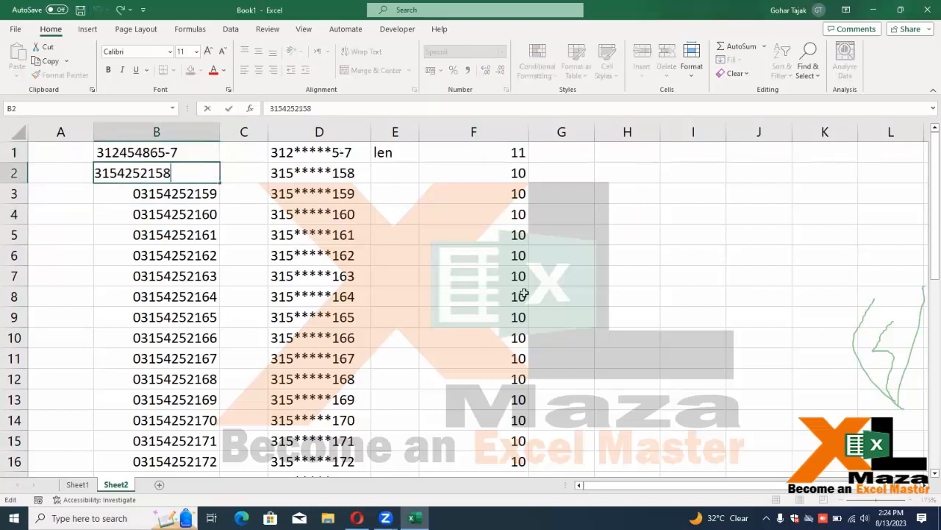
key(Left)
text(\)
key(Return)
key(Up)
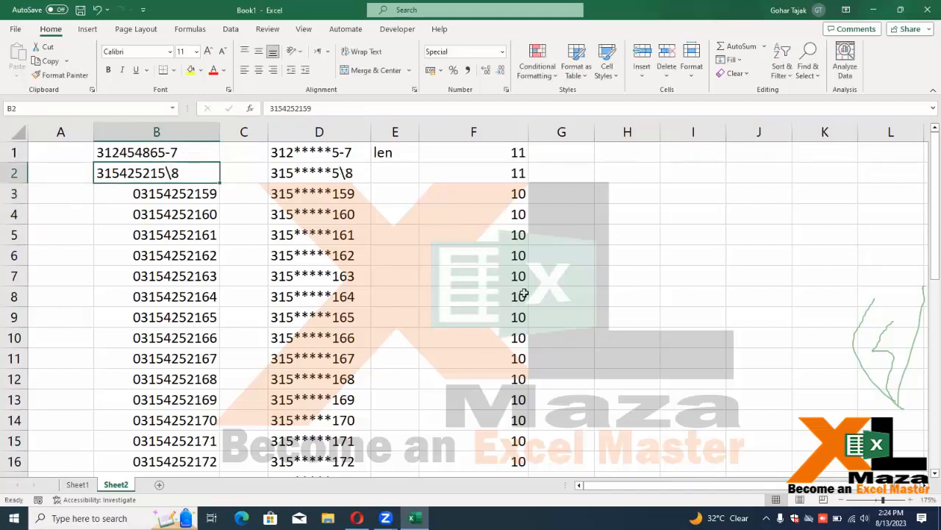
key(Down)
key(F2)
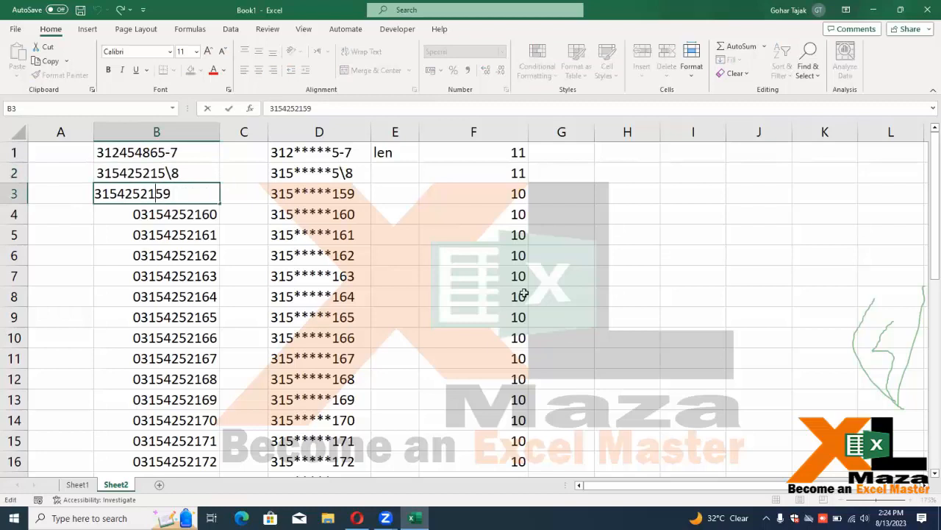
key(Return)
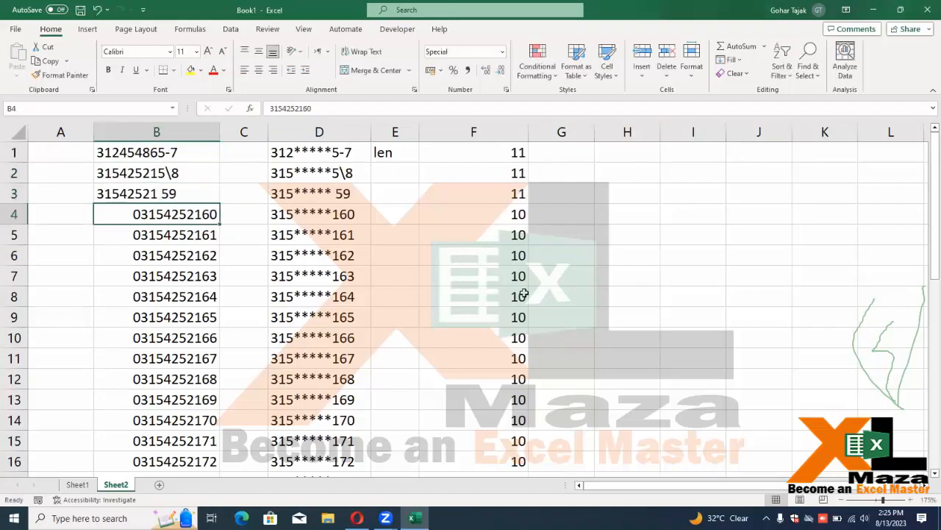
key(Up)
key(Up)
key(Up)
key(ctrl+z)
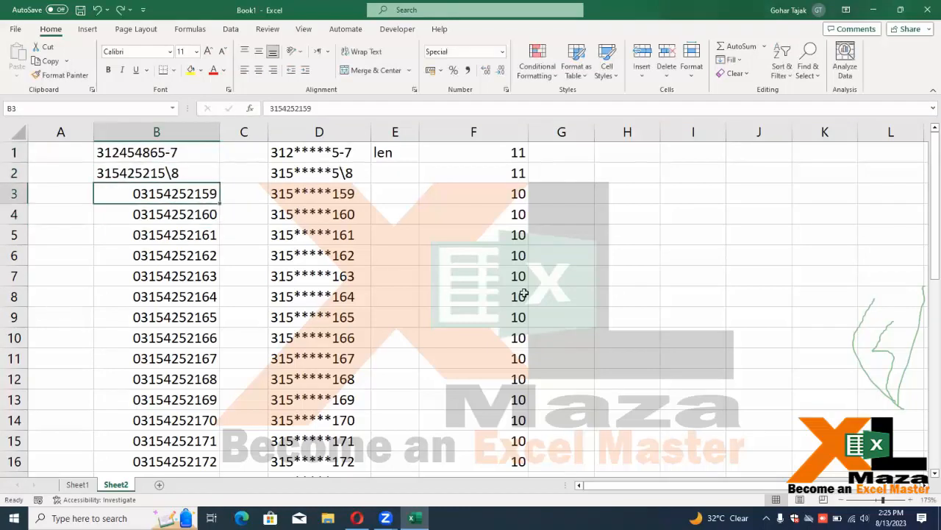
key(ctrl+z)
key(ctrl+z)
key(ctrl+z)
key(Right)
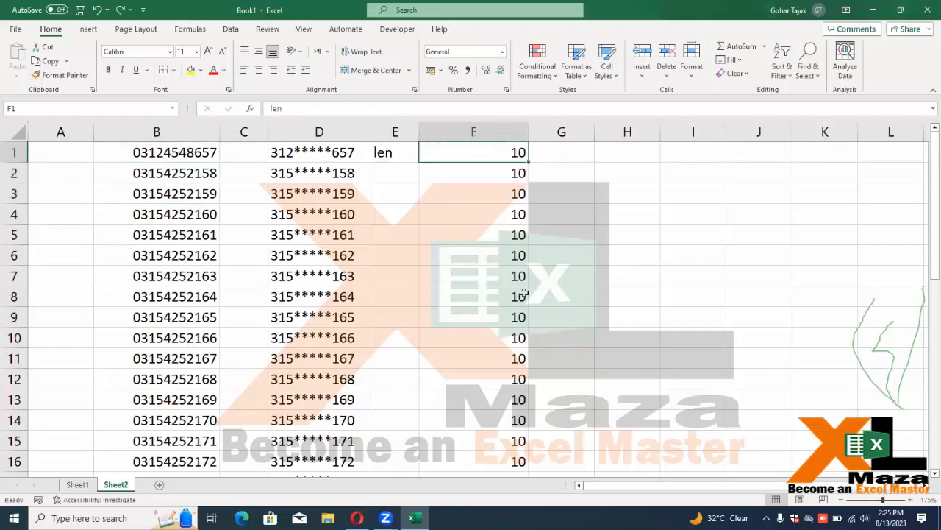
key(ctrl+shift+Down)
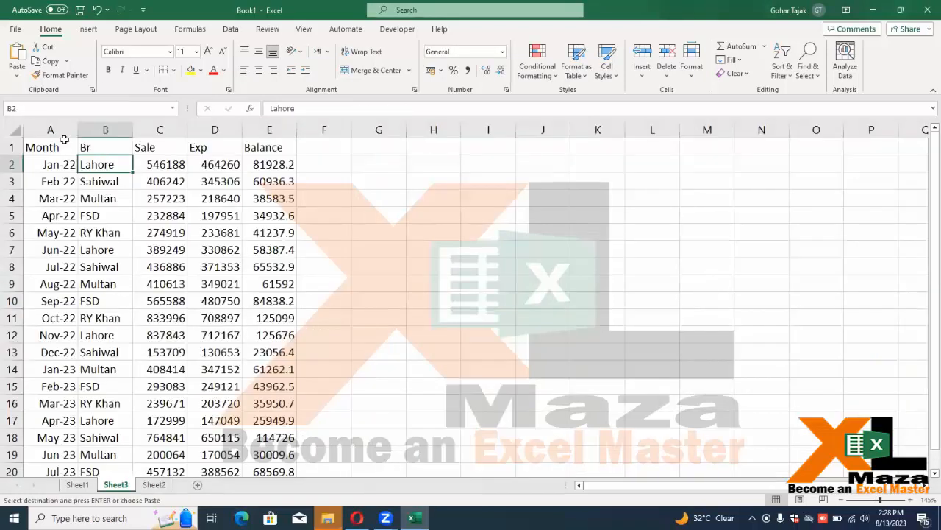
Add a Dsum heading, insert a blank column before it, and narrow column G
click(335, 149)
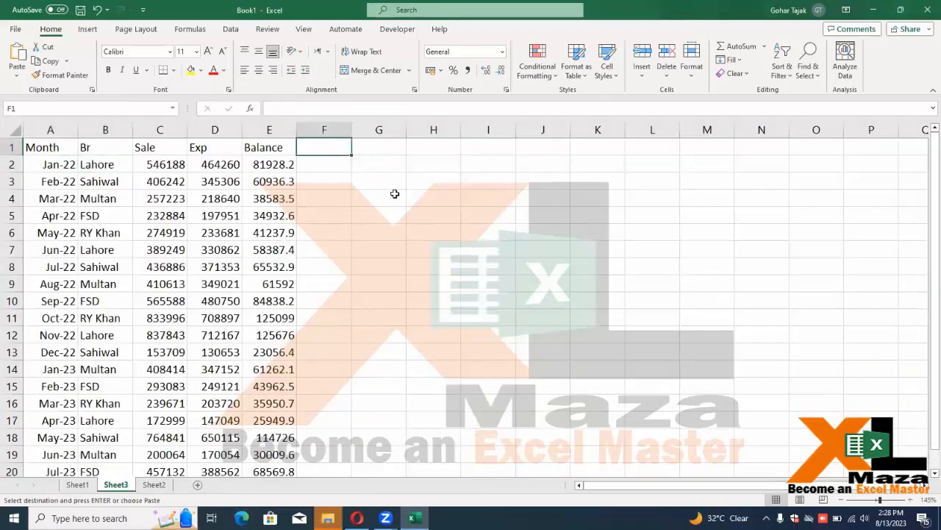
text(Dsum)
key(Tab)
key(Left)
key(Left)
key(Left)
key(Left)
key(Left)
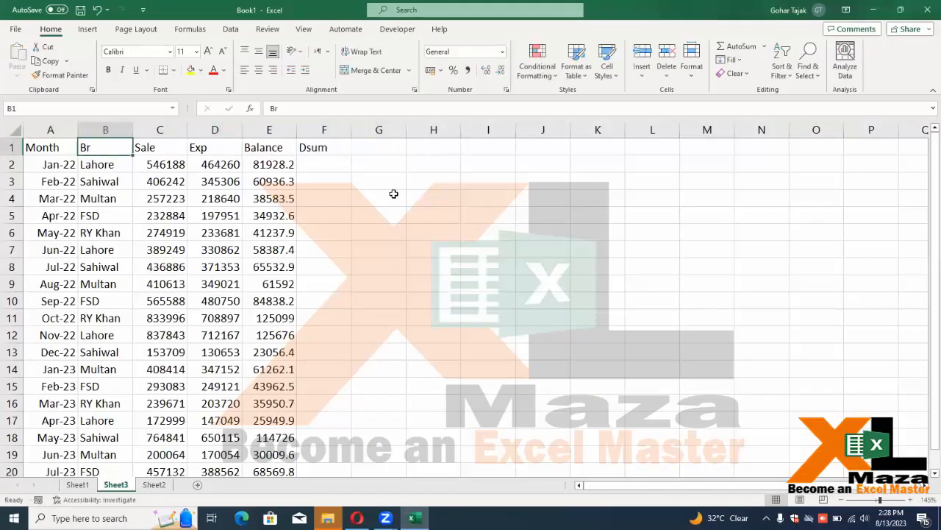
key(Left)
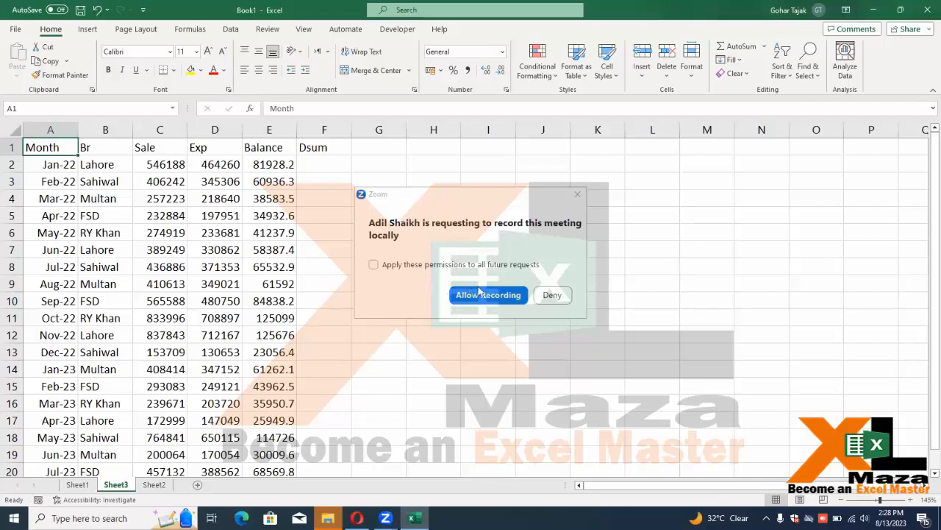
click(353, 224)
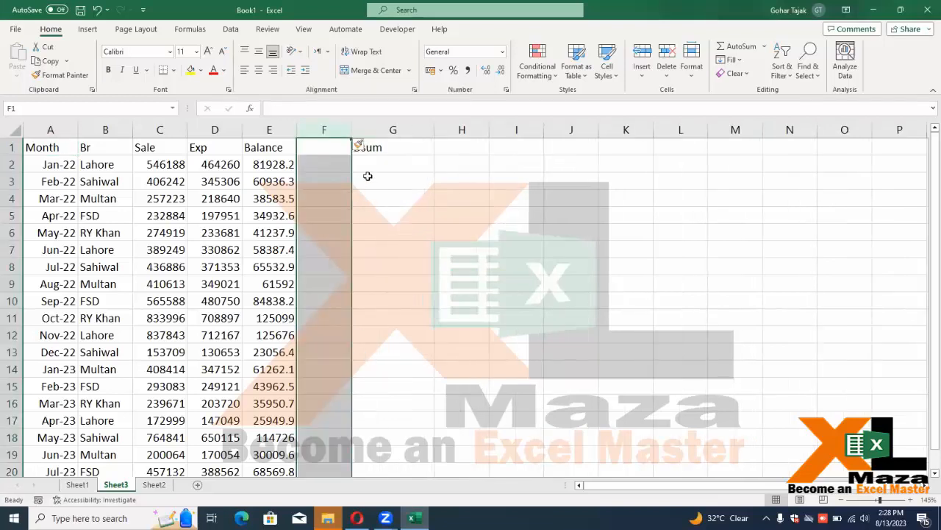
click(368, 177)
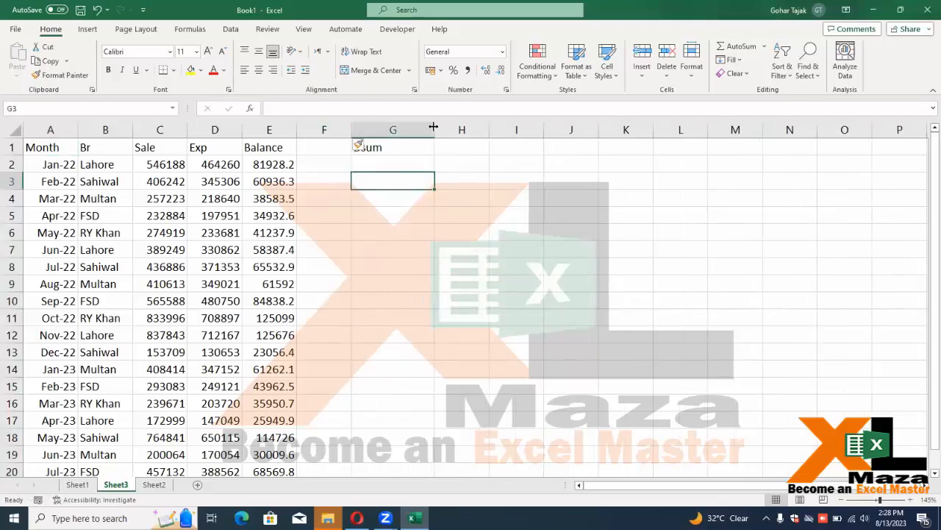
drag(434, 129, 398, 130)
Start a =dsum formula in G3 below the Dsum heading
click(356, 263)
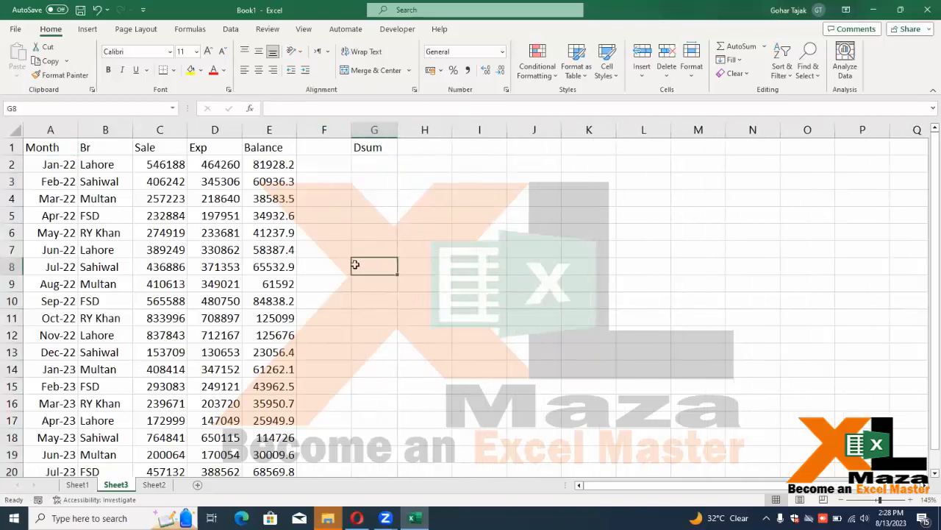
key(Up)
key(Up)
key(Up)
key(Up)
key(Up)
key(Up)
key(Up)
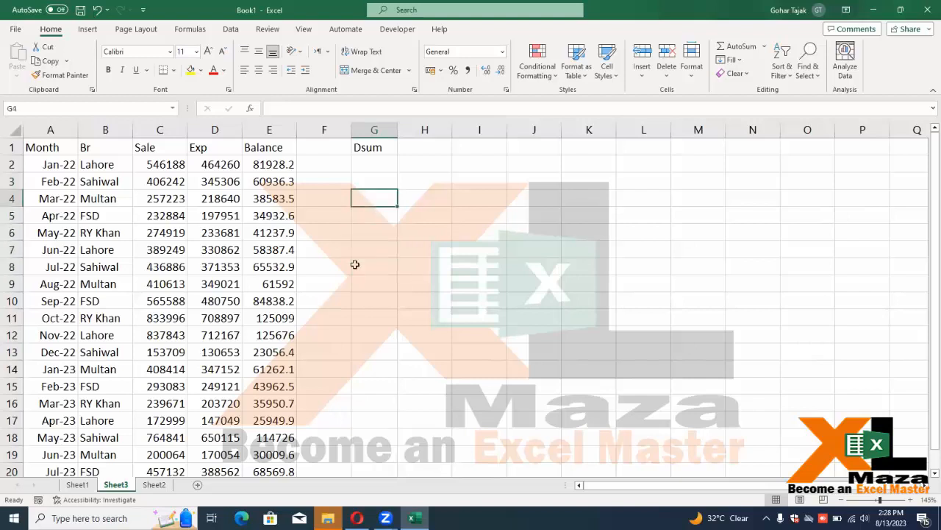
key(Right)
key(Right)
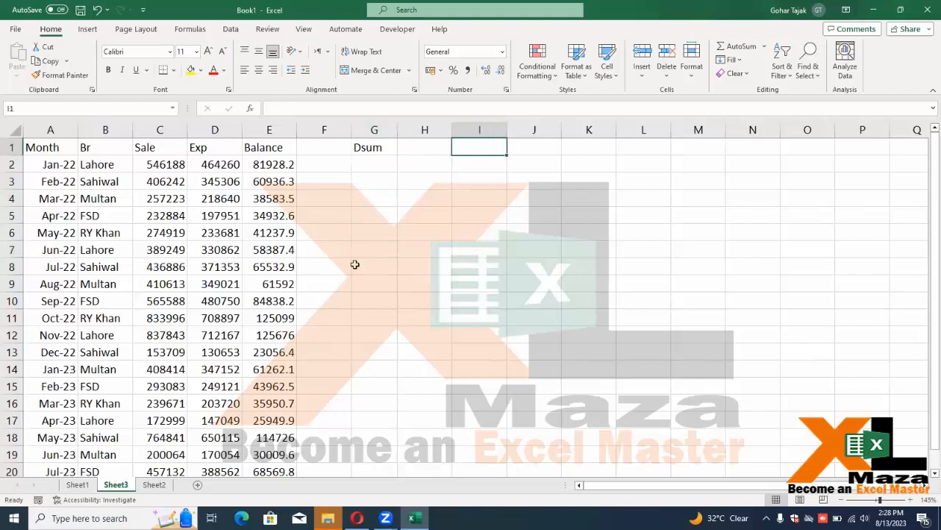
key(Left)
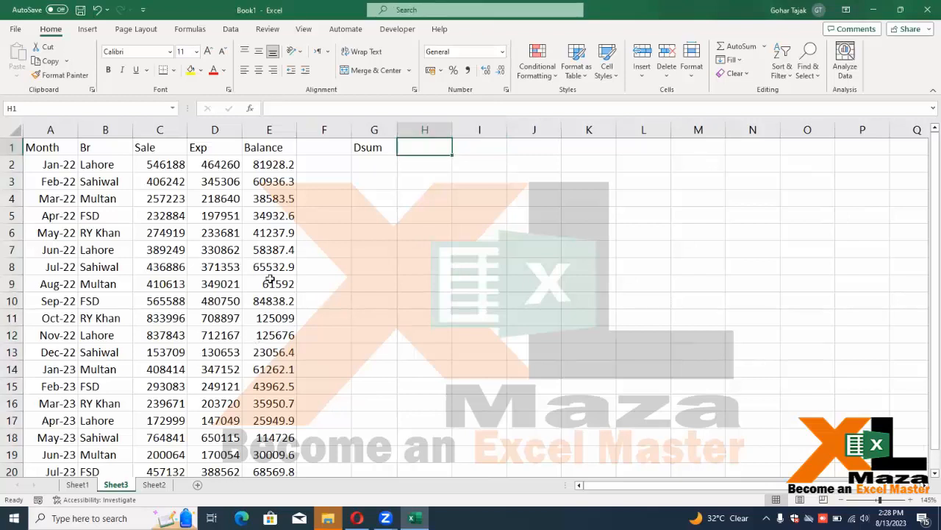
click(372, 197)
click(382, 184)
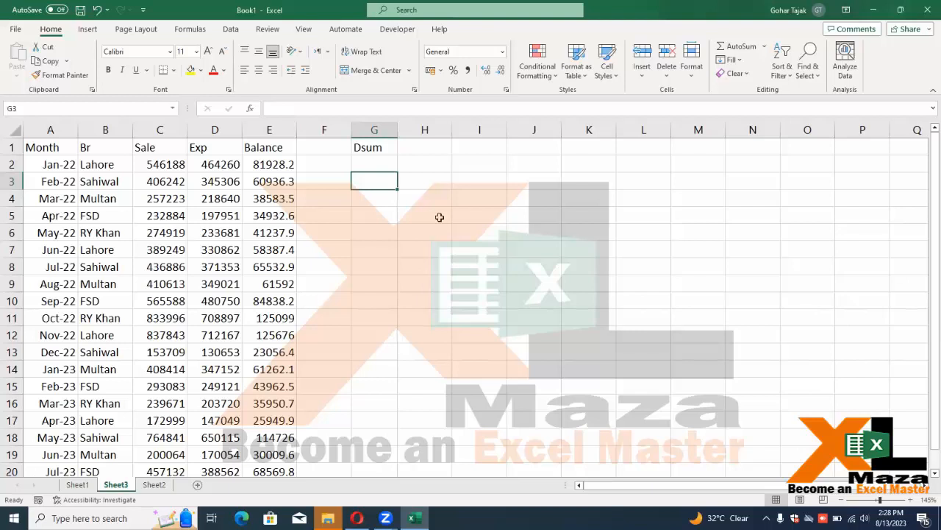
text(=dsum)
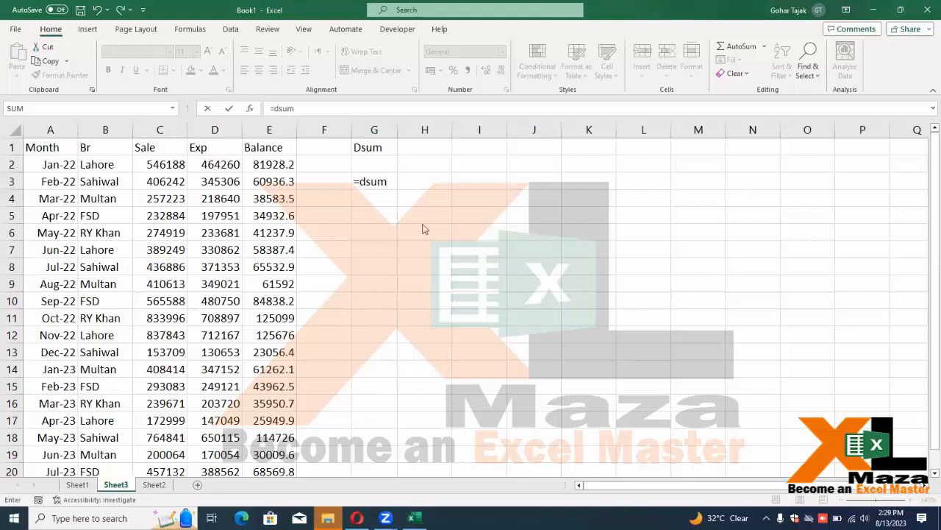
Give the DSUM formula the database range A1:E21
click(394, 184)
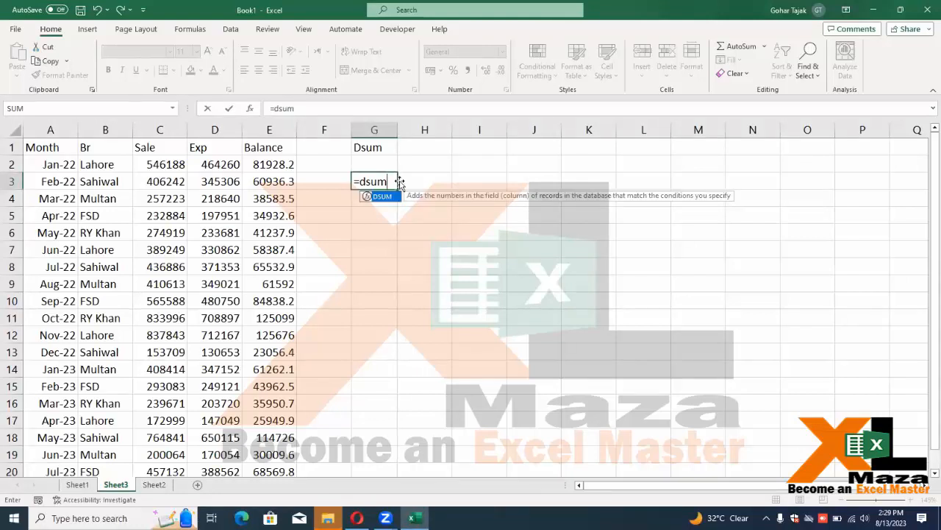
text(()
key(Left)
key(Left)
key(Left)
key(Left)
key(Left)
key(Up)
key(Left)
key(Up)
key(ctrl+shift+Right)
key(ctrl+shift+Down)
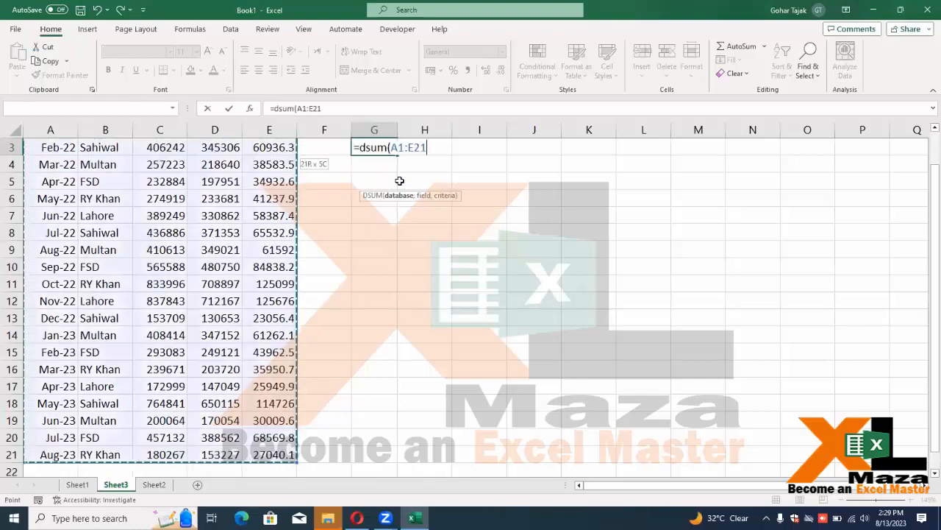
Complete =DSUM(A1:E21,3,B1:B2) in G3 using the Br/Lahore criteria
text(,3)
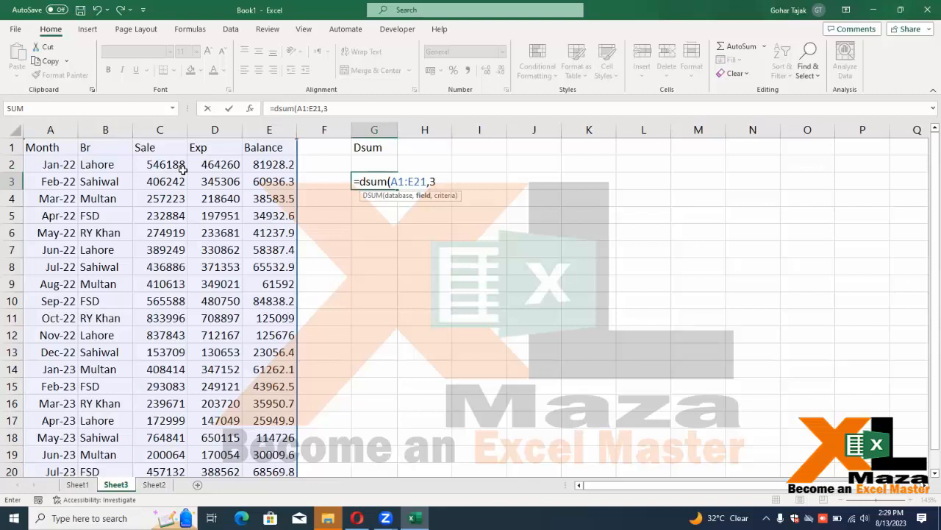
text(,)
click(93, 147)
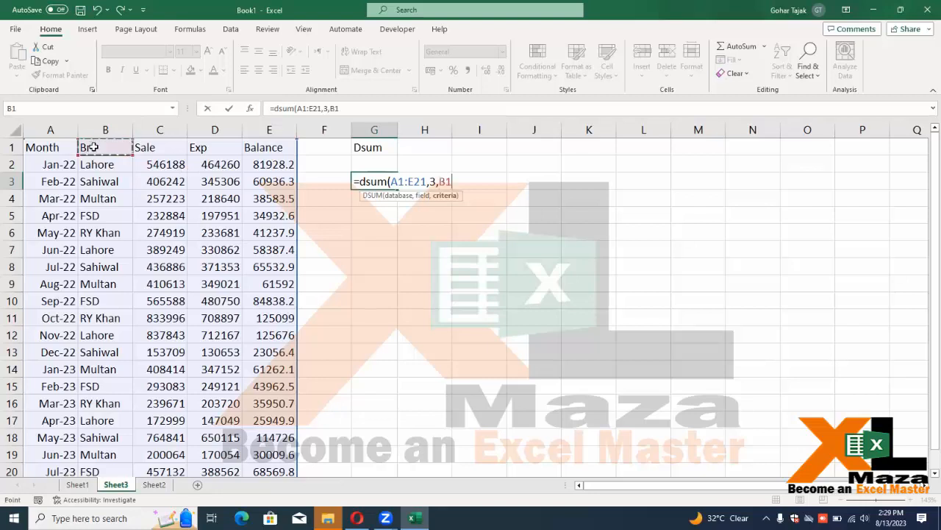
drag(96, 152, 97, 158)
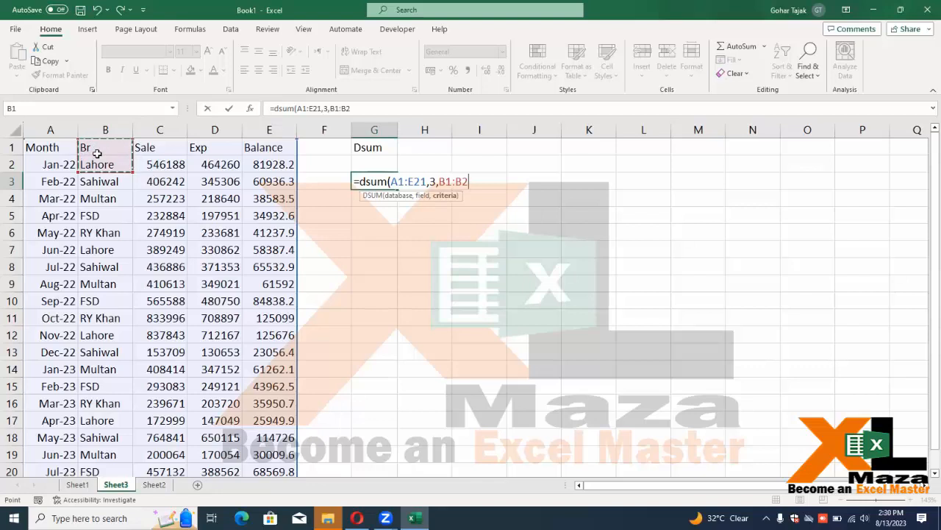
key(Return)
key(Up)
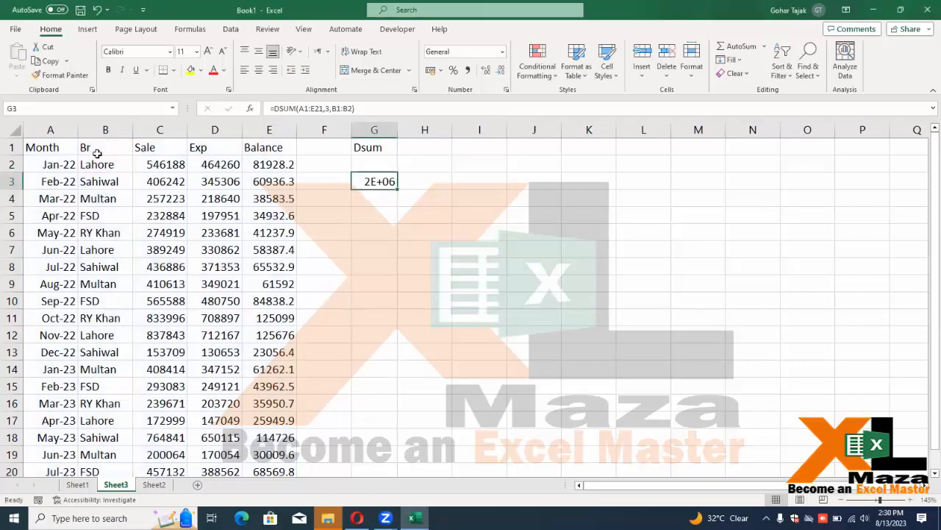
Widen column G so 1946279 shows, and copy the headers A1:E1
drag(398, 125, 424, 125)
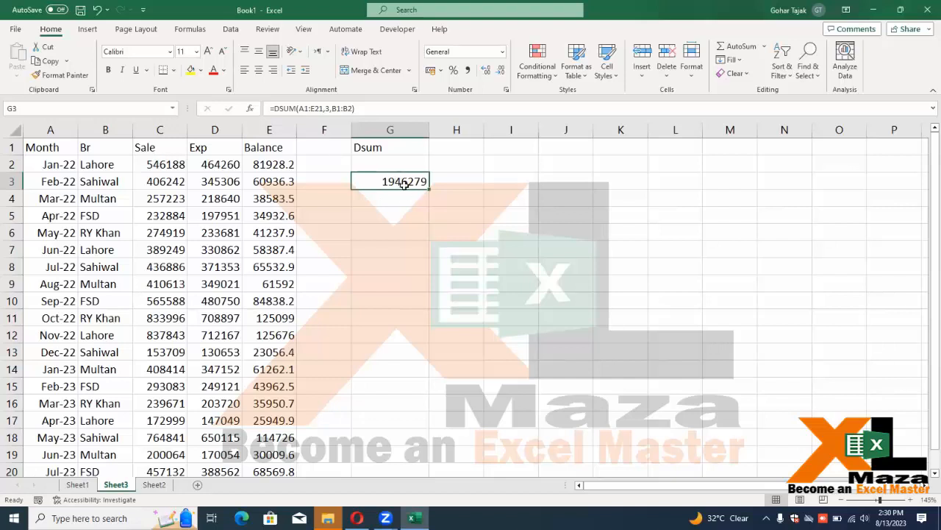
drag(41, 144, 248, 151)
key(ctrl+c)
Paste the headers into H1:L1 and clear the DSUM result from G3
click(474, 147)
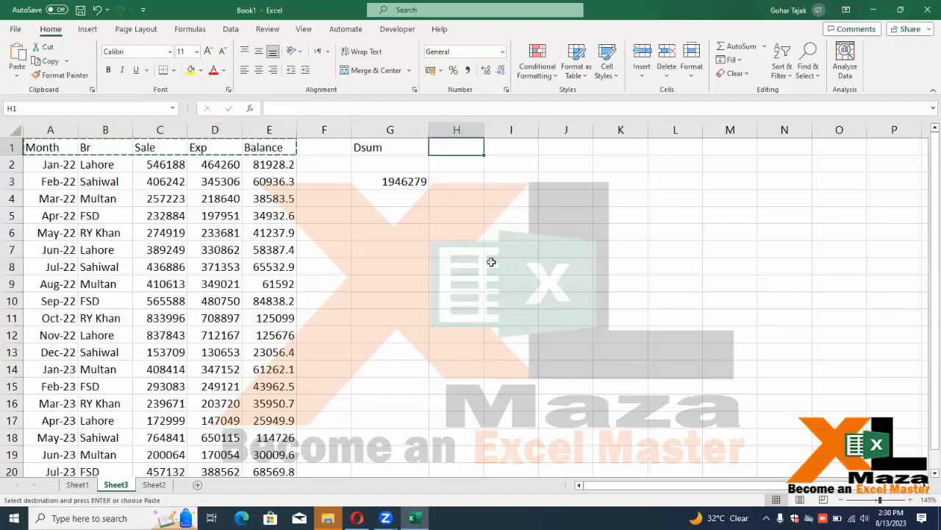
key(ctrl+v)
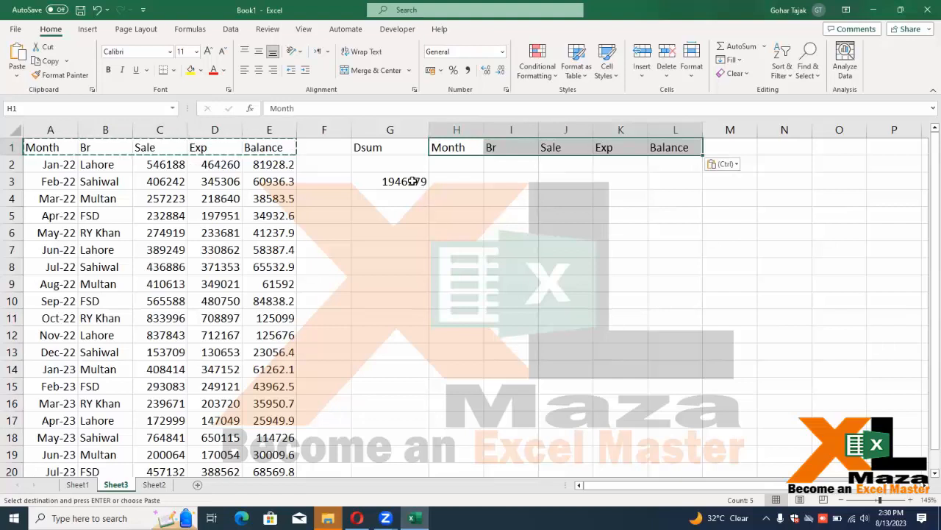
click(413, 181)
key(Delete)
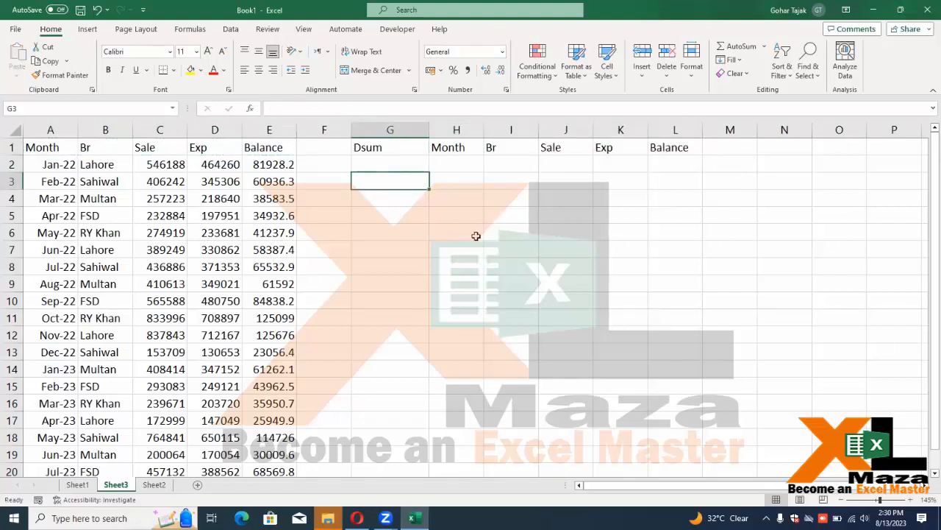
Put the label Sale in G3
key(Up)
text(Sale)
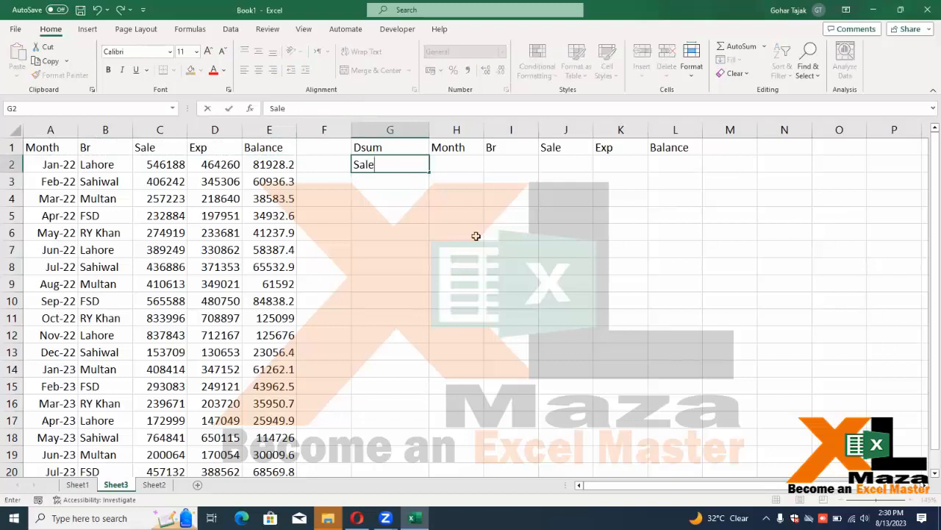
key(Right)
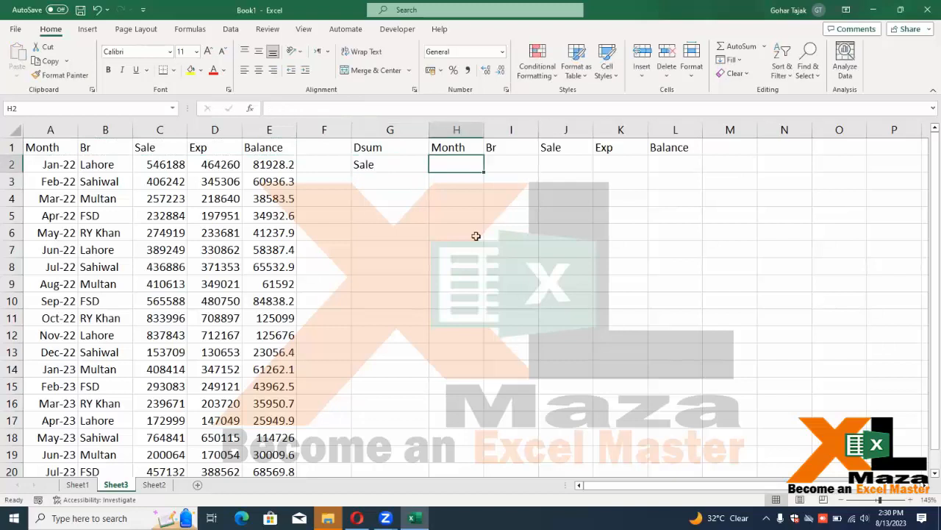
key(Left)
key(ctrl+x)
key(Down)
key(ctrl+v)
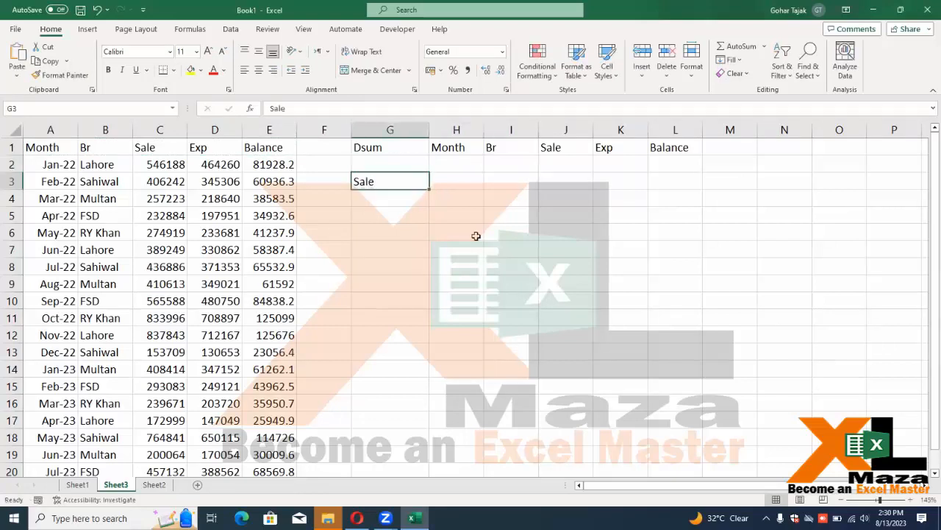
Start a DSUM formula in H3
key(Right)
text(=dsum)
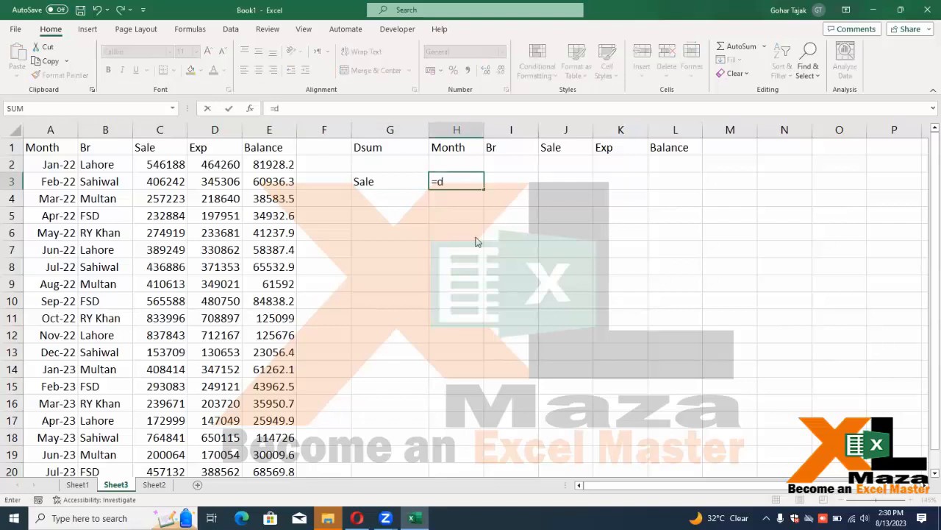
key(Tab)
Select A1:E21 as the DSUM database range in H3
key(Left)
key(Left)
key(Left)
key(Left)
key(Left)
key(Left)
key(Left)
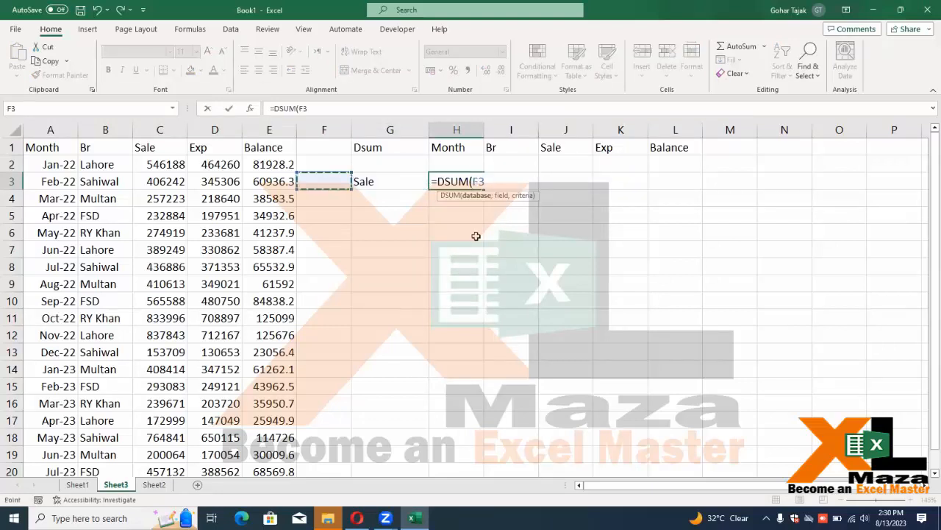
key(Up)
key(Up)
key(Right)
key(ctrl+shift+Down)
key(ctrl+shift+Right)
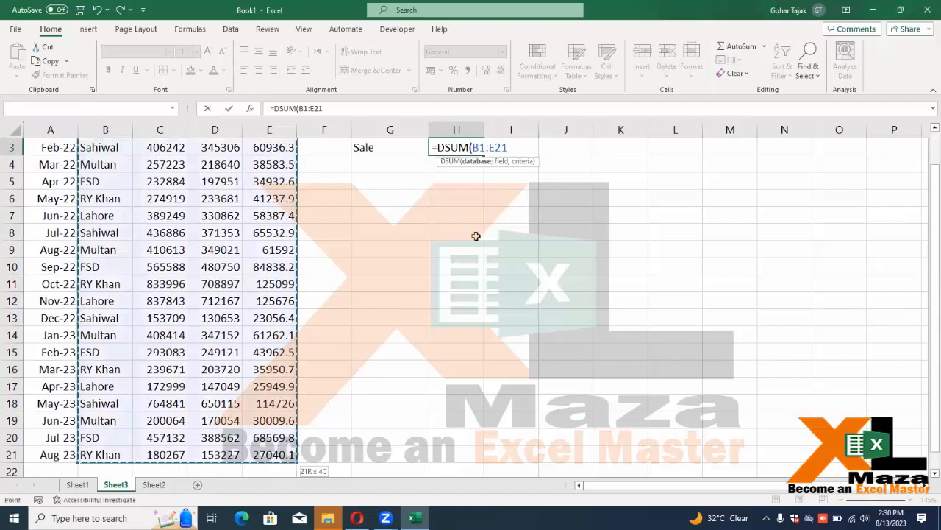
scroll(126, 197, up, 1)
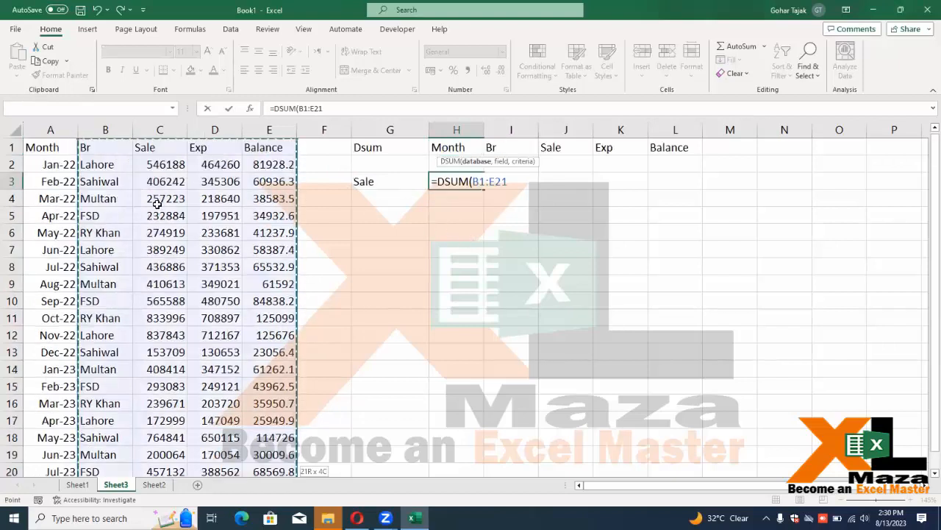
click(65, 146)
key(ctrl+shift+Right)
key(ctrl+shift+Down)
scroll(64, 146, up, 1)
Add G3 as the field and H1:L2 as criteria, returning 8061811
text(,)
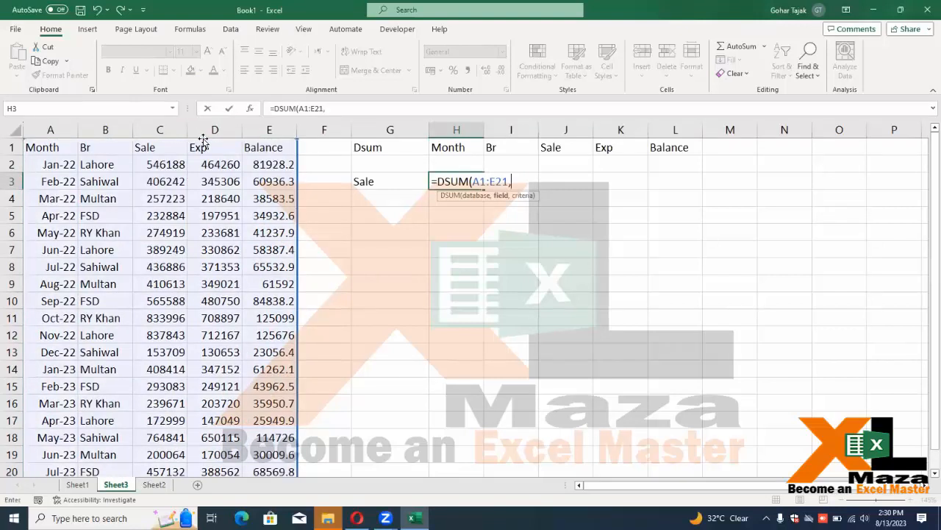
key(Left)
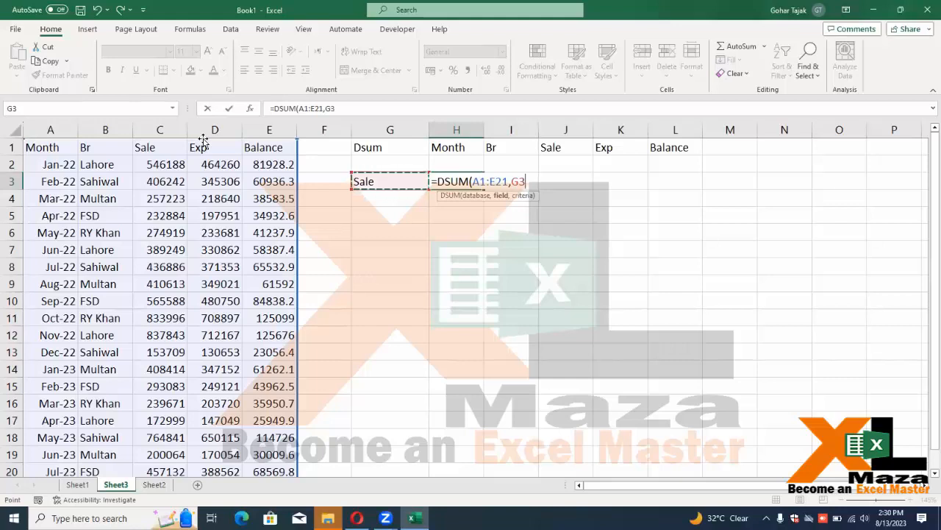
text(,)
key(Up)
key(Up)
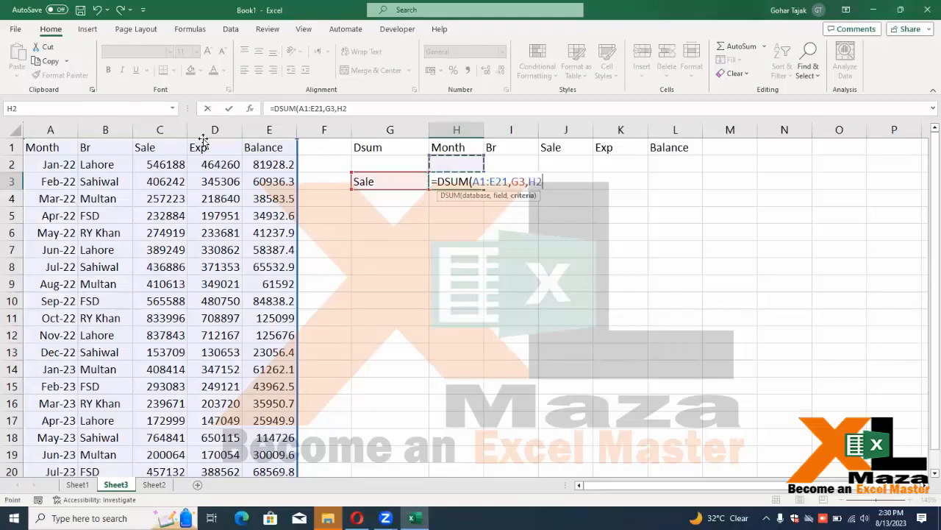
key(shift+Right)
key(shift+Right)
key(shift+Right)
key(shift+Right)
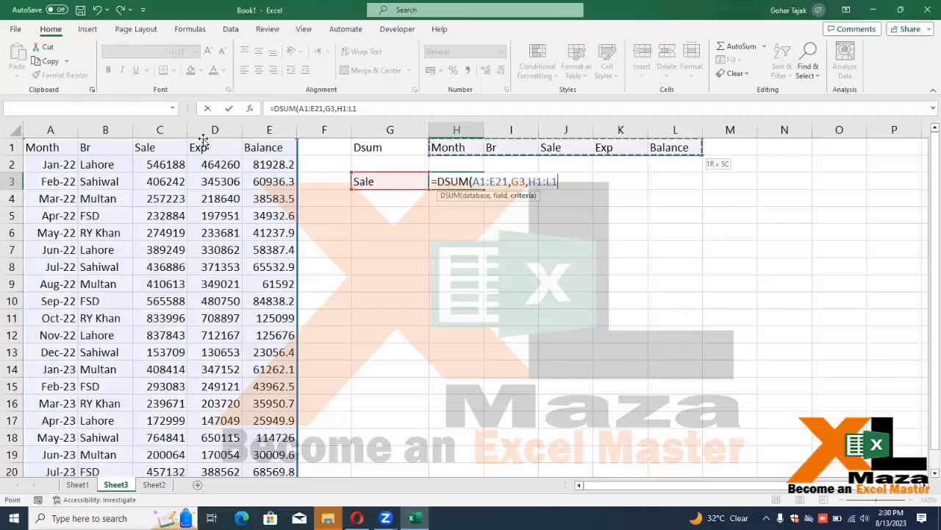
key(shift+Down)
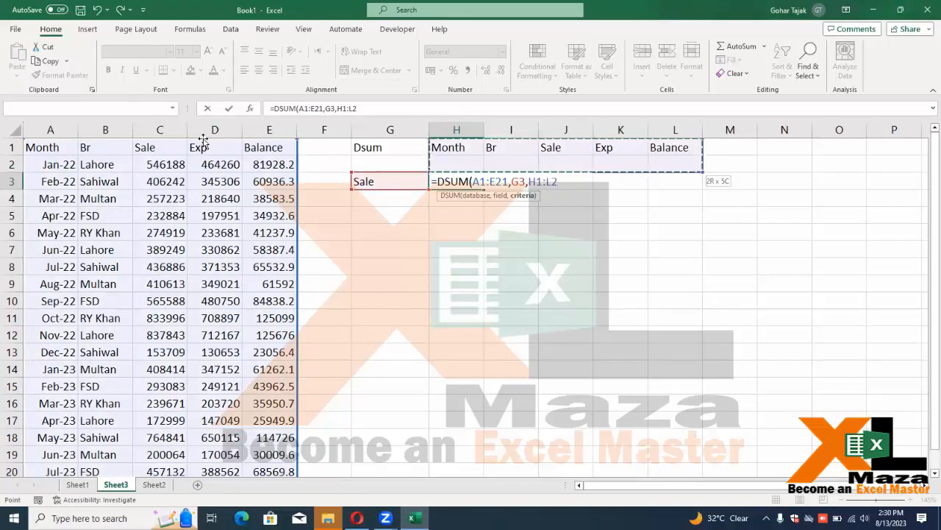
key(Return)
key(Up)
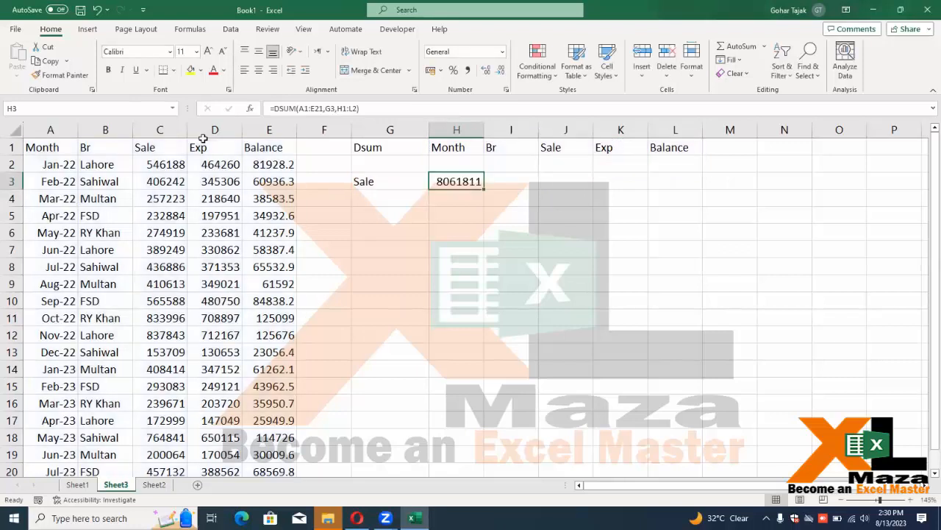
key(Left)
key(Left)
key(Left)
key(Left)
key(Left)
key(Left)
key(Up)
Add an AutoSum total of the Sale column in C23
key(Right)
key(ctrl+Down)
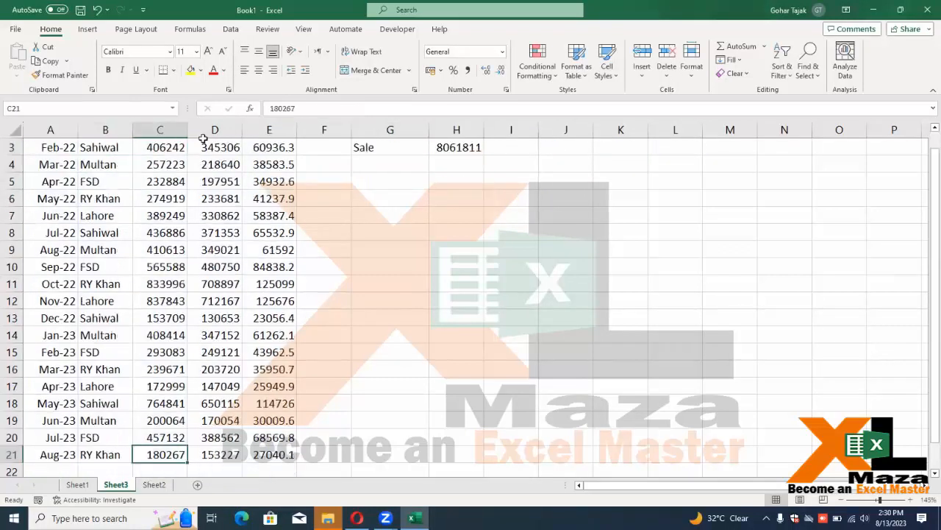
key(Down)
Make the DSUM result 8061811 in H3 bold
key(Down)
key(alt+equal)
key(Return)
key(Up)
key(Up)
key(Up)
key(ctrl+Up)
key(Right)
key(Right)
key(Right)
key(Right)
key(Down)
key(Right)
key(Down)
key(ctrl+b)
Check that the C23 Sale total matches the H3 DSUM result
key(Left)
key(Left)
key(Left)
key(Left)
key(Left)
key(ctrl+Down)
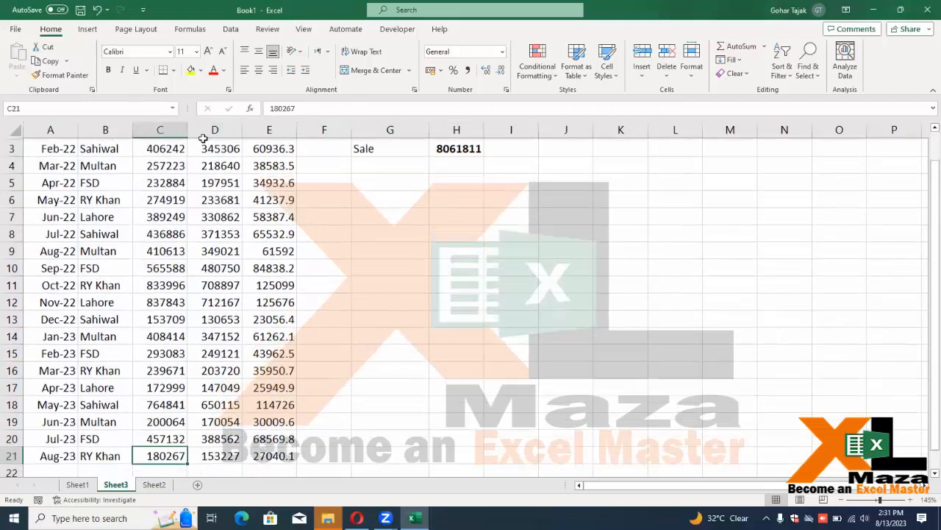
key(ctrl+Down)
key(ctrl+Up)
key(ctrl+Up)
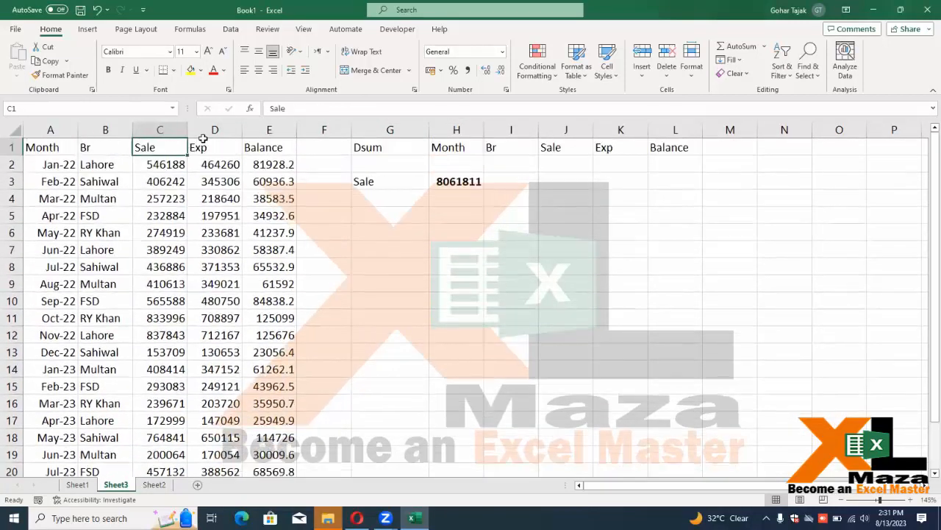
key(Right)
key(Right)
key(Right)
Review the H3 DSUM formula with F2 and leave it unchanged
key(Right)
key(Right)
key(Down)
key(Down)
key(Up)
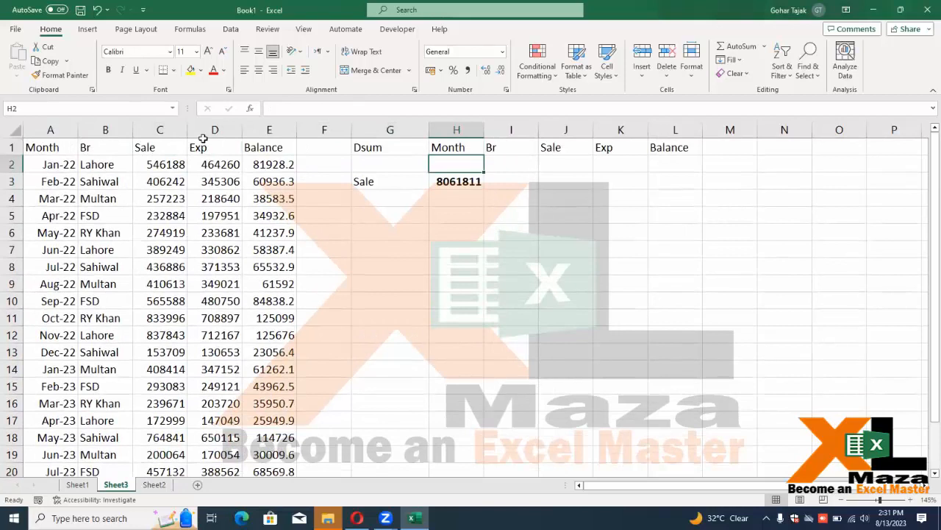
key(Right)
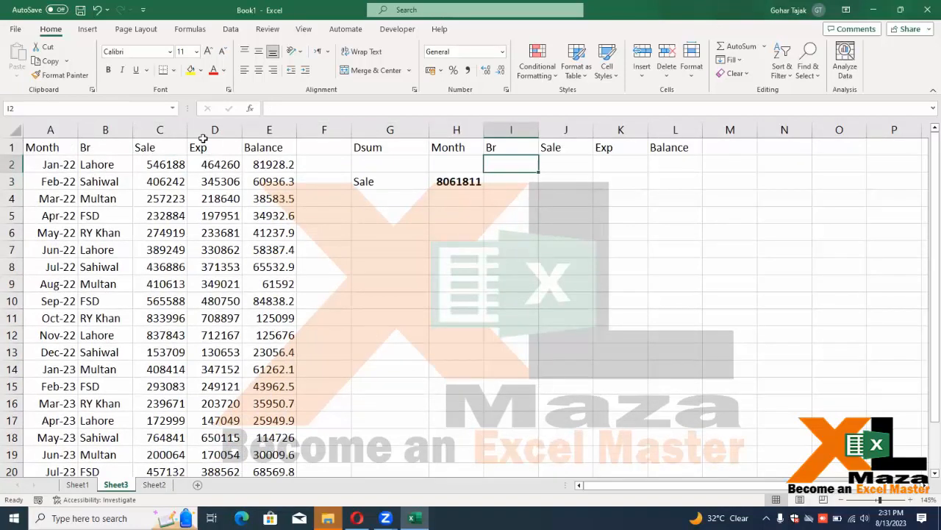
key(Left)
key(Down)
key(F2)
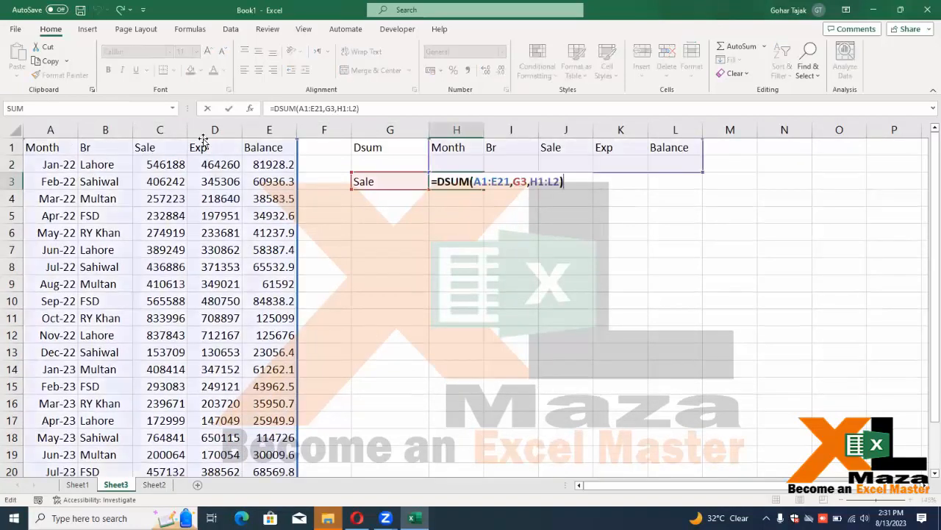
key(Escape)
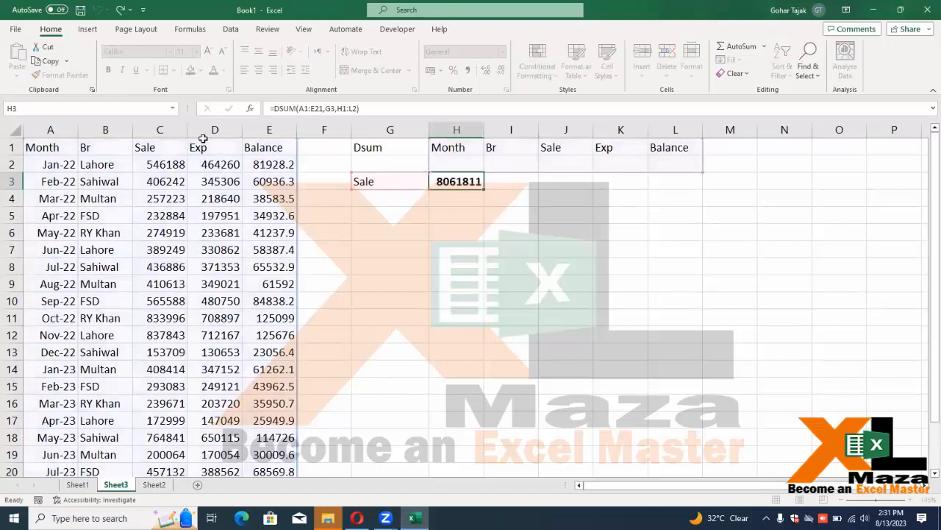
key(Up)
key(Right)
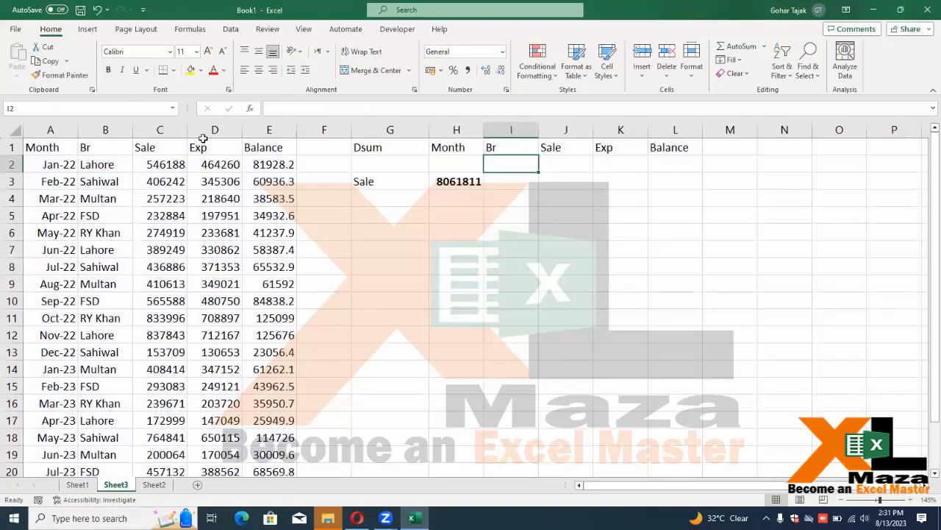
Set the branch criterion in I2 to Sahiwal, replacing an initial Lahore
text(Lahore)
key(Return)
key(Up)
text(Sai)
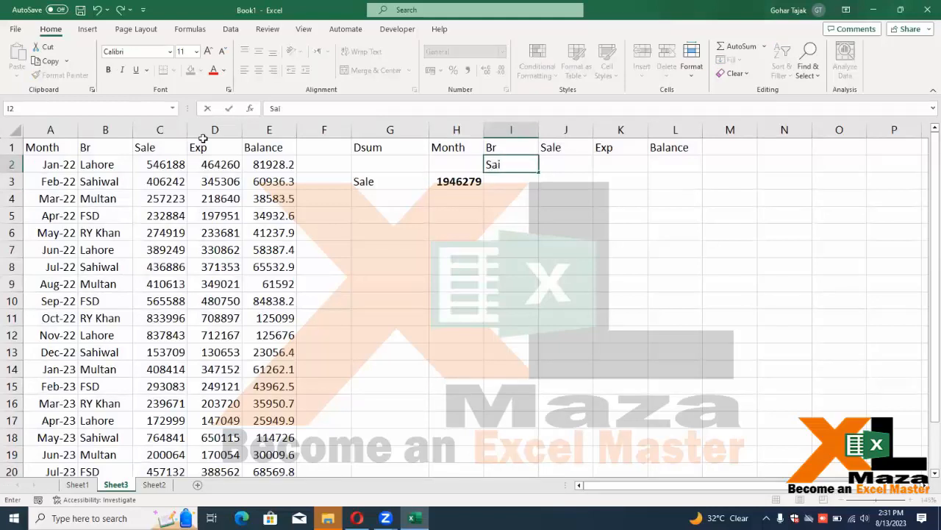
key(BackSpace)
text(hiwal)
key(Return)
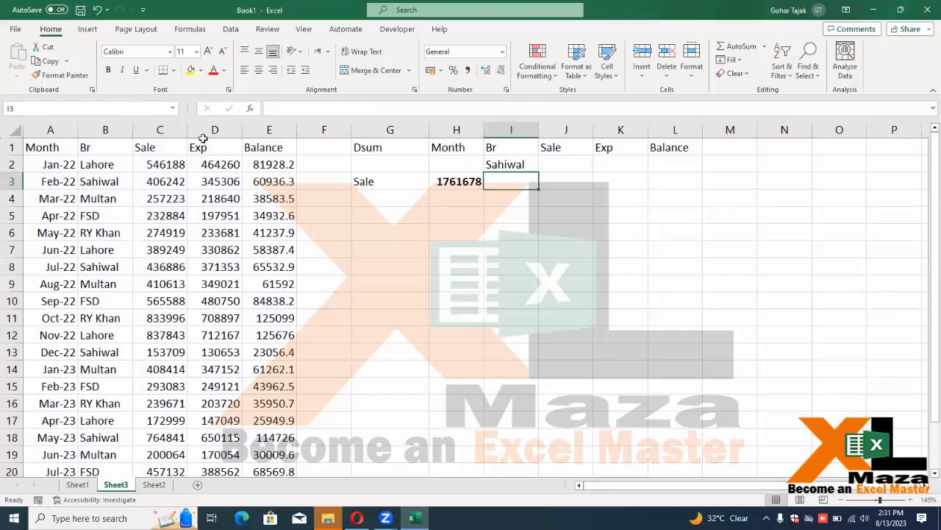
key(Up)
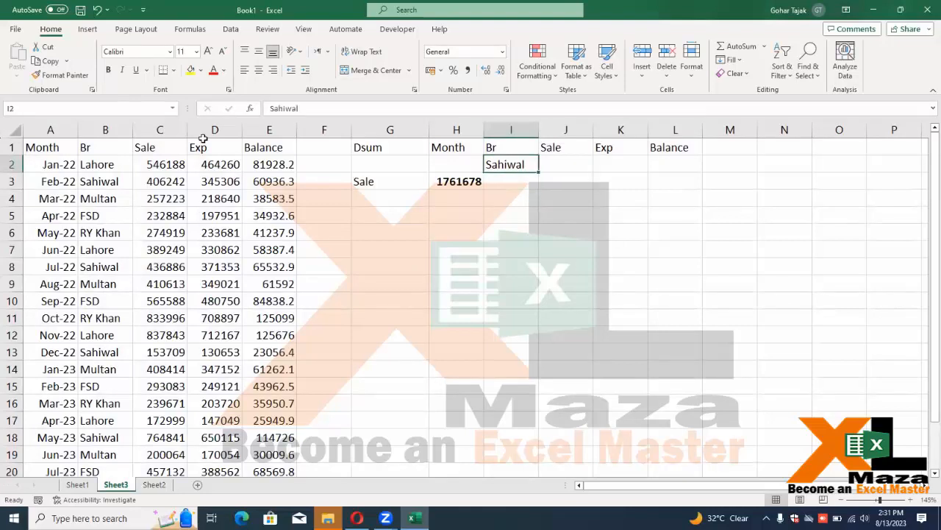
Set the month criterion in H2 to Feb 2022, so DSUM shows 406242
key(Left)
text(Jan)
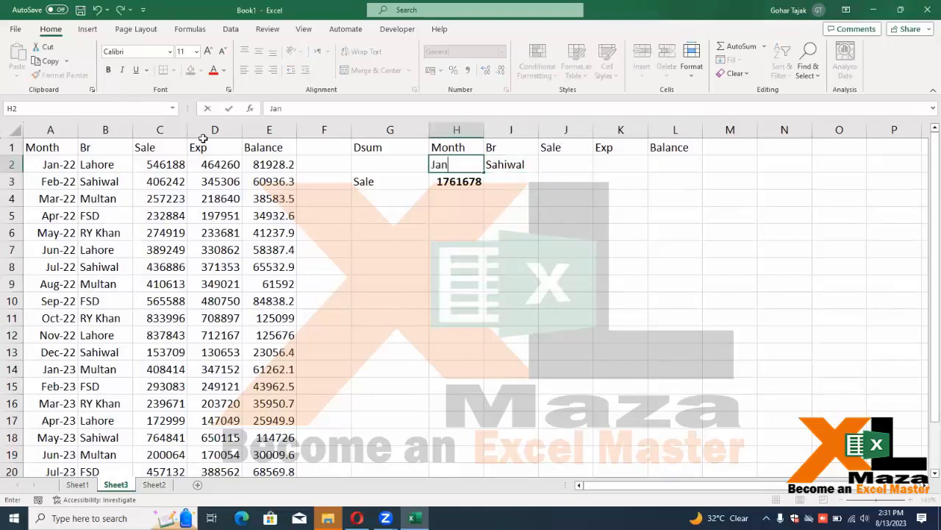
text(22)
key(Return)
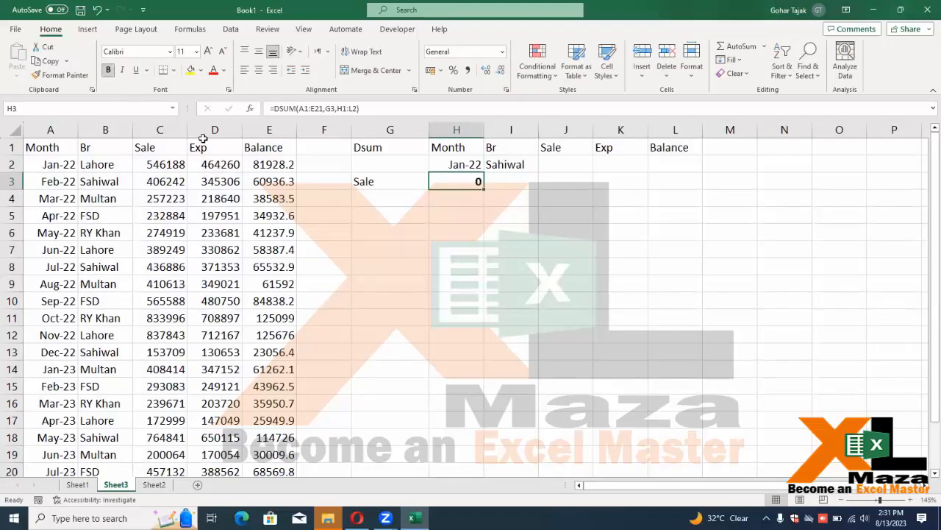
key(Up)
text(Feb)
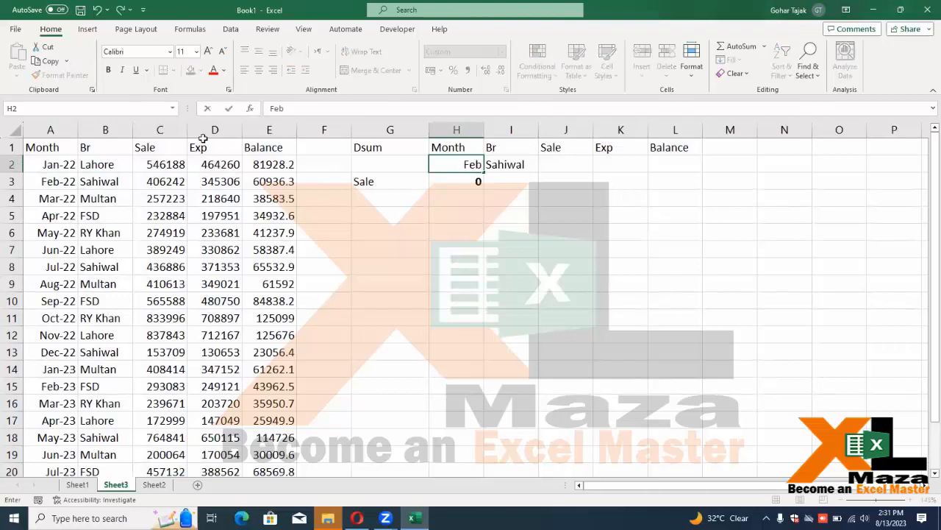
text( 2022)
key(Return)
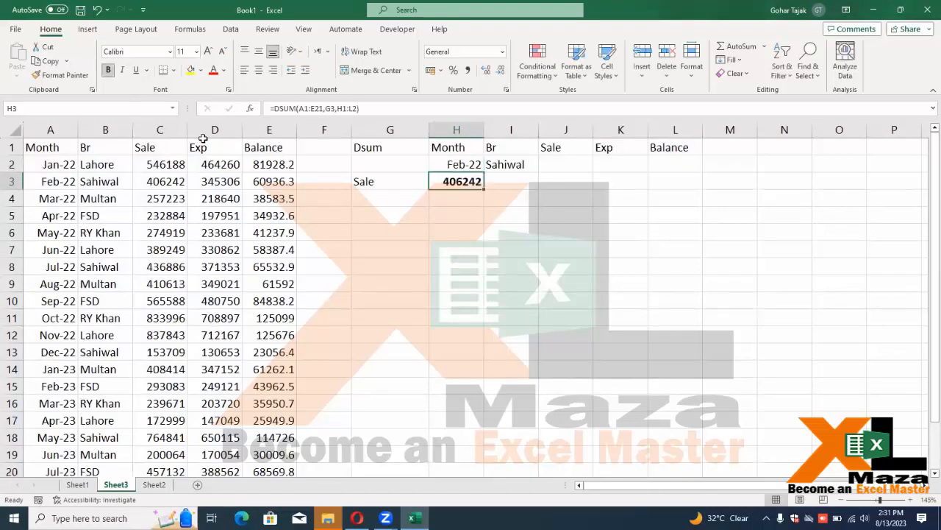
key(Up)
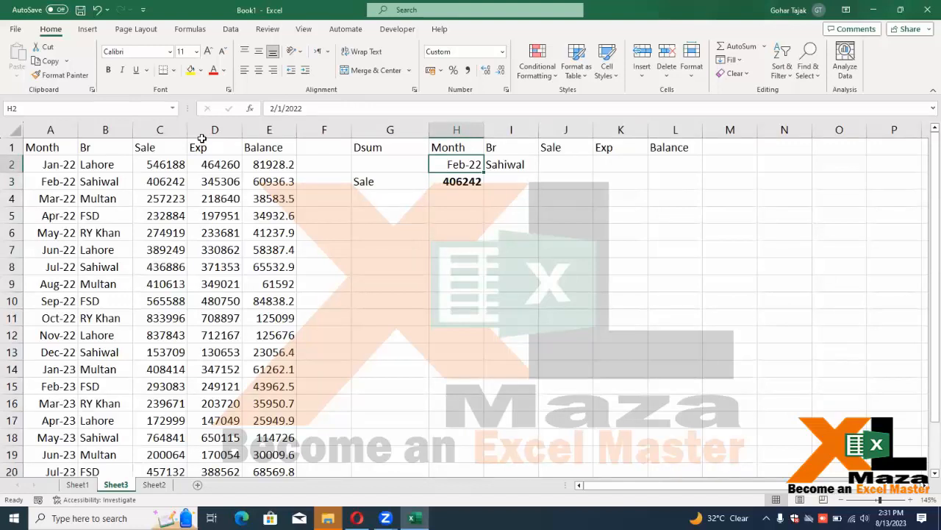
Rename headers A1:D1 to Roll No, Name, Feees and Class
key(Left)
key(Left)
key(Left)
key(Left)
key(Left)
key(Left)
key(Left)
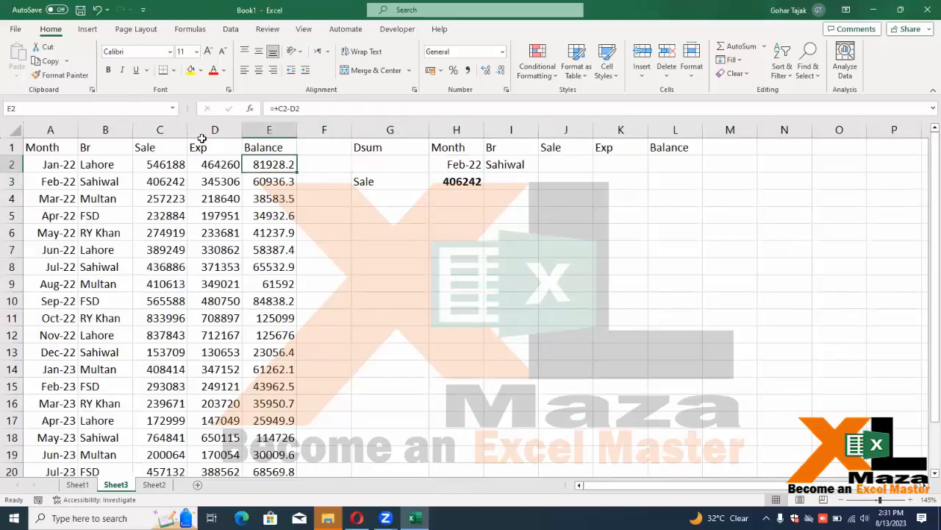
key(Up)
key(Right)
key(Right)
key(Right)
key(Right)
key(Right)
key(Down)
key(Down)
key(Left)
key(Left)
key(Left)
key(Up)
key(Left)
key(Left)
key(Up)
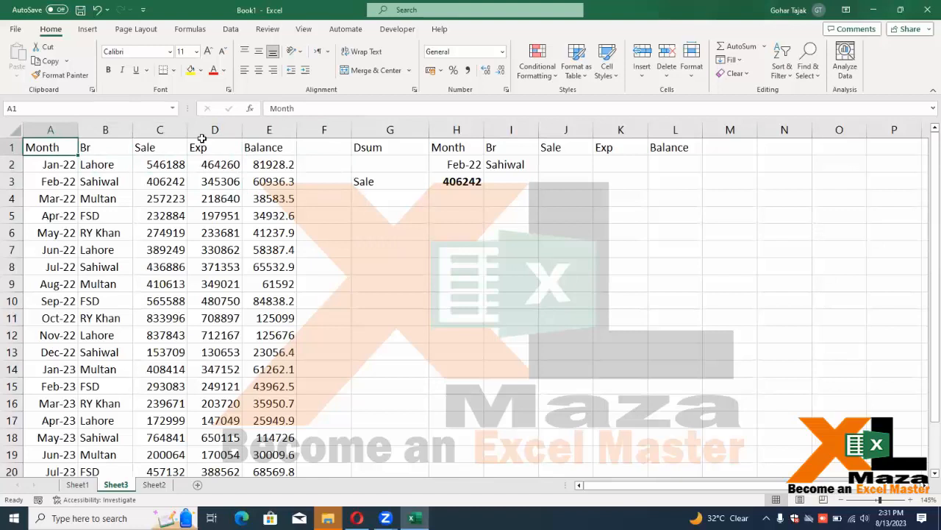
text(Roll No)
key(Tab)
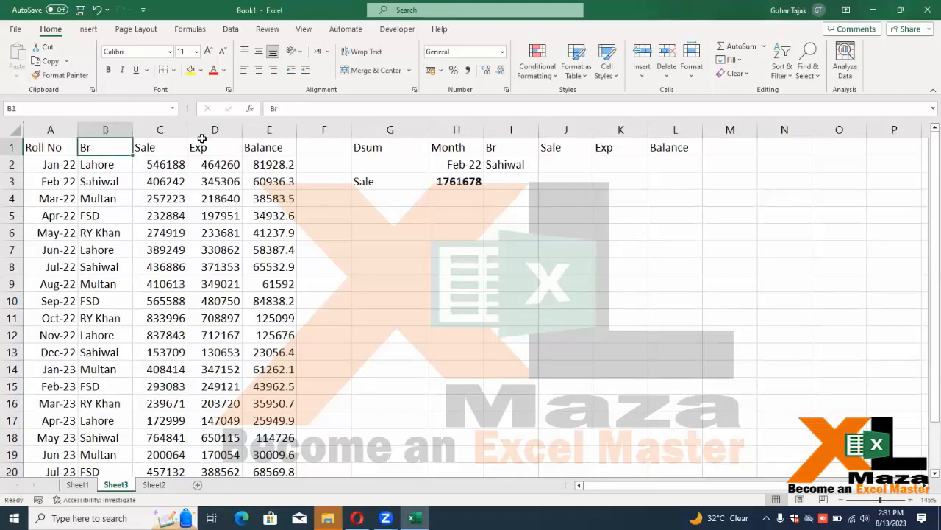
text(Name)
key(Tab)
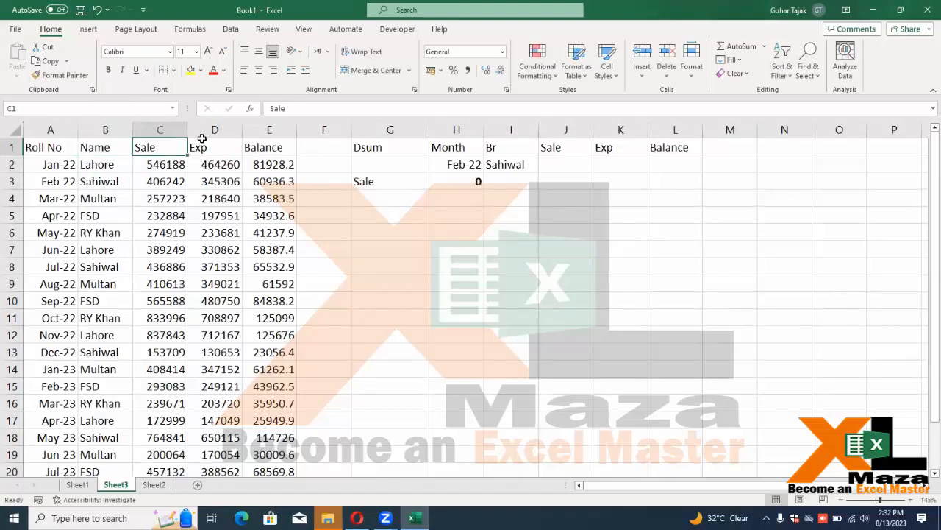
text(Feees)
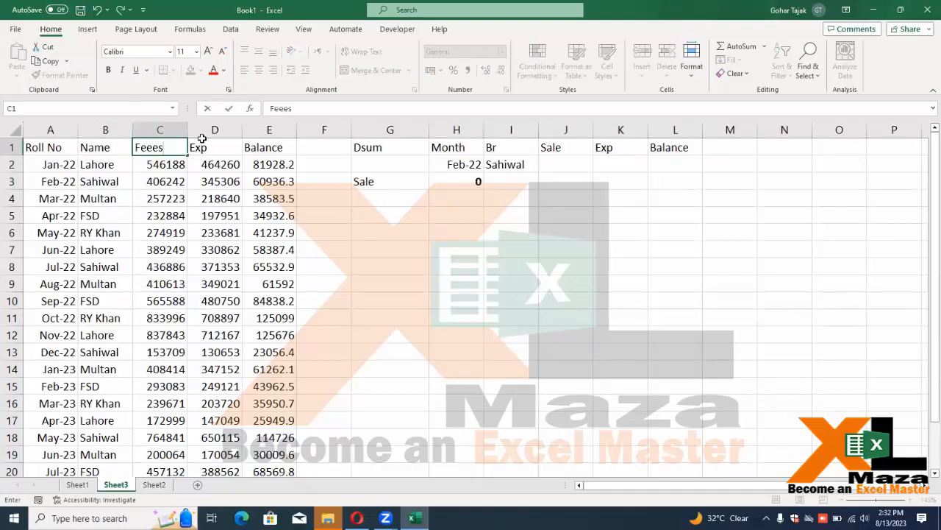
key(Tab)
text(Class)
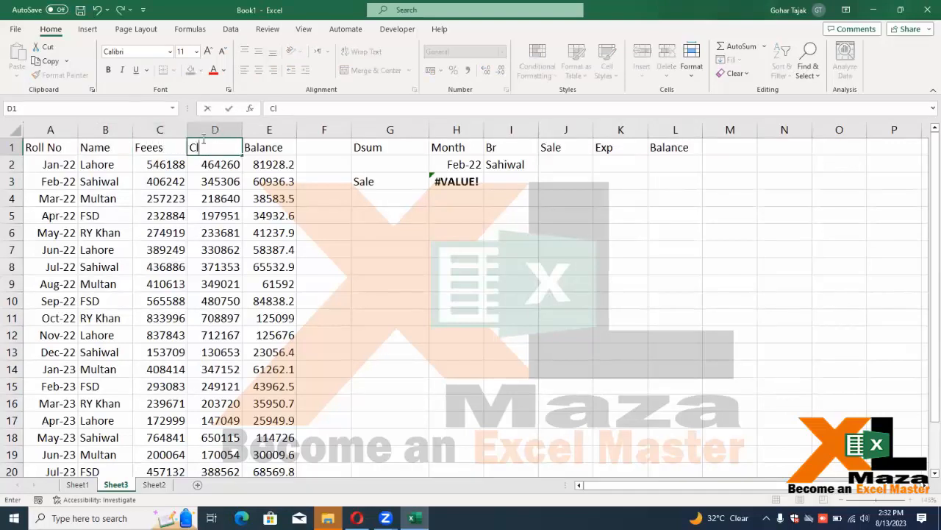
key(Tab)
Delete the Balance column contents in E1:E21
key(ctrl+shift+Down)
key(Delete)
key(Up)
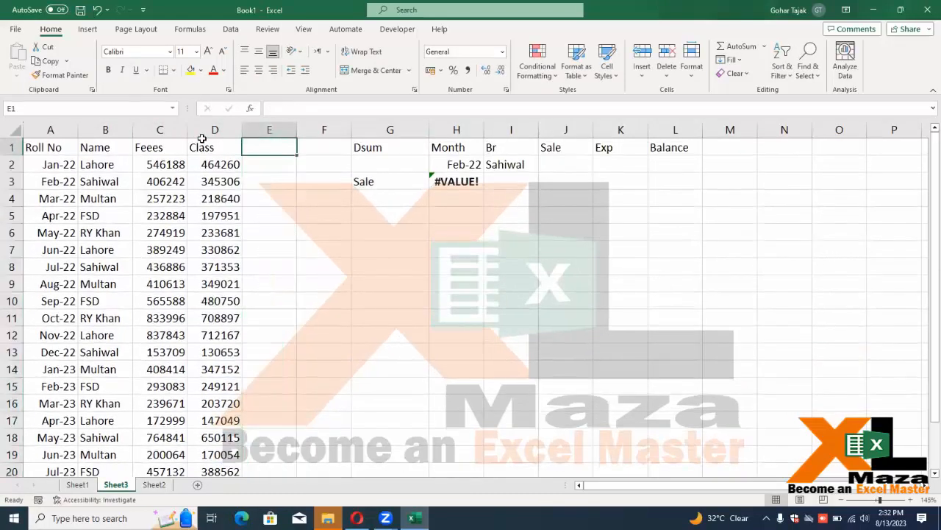
key(Left)
key(Left)
key(Down)
key(Down)
key(Up)
Fill C2:C21 with =RANDBETWEEN(1500,2500) random fees
key(ctrl+shift+Down)
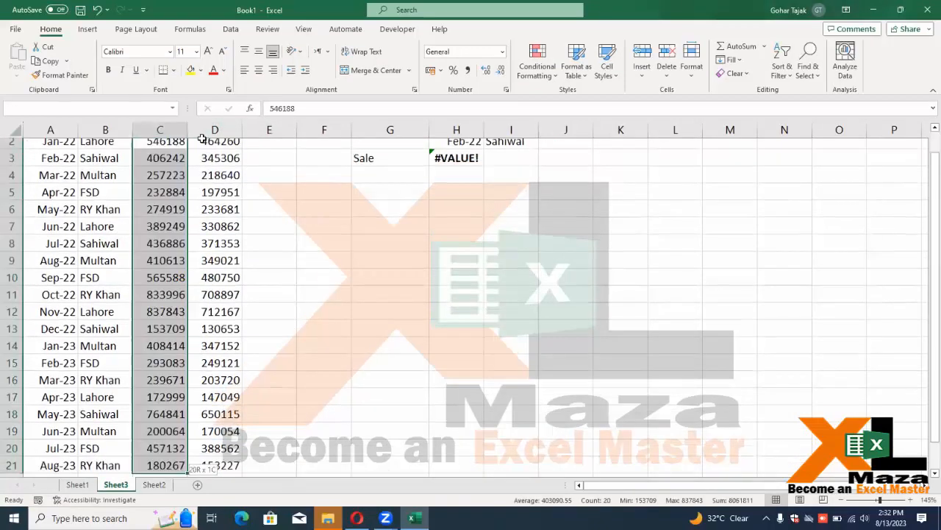
text(=ran)
key(Down)
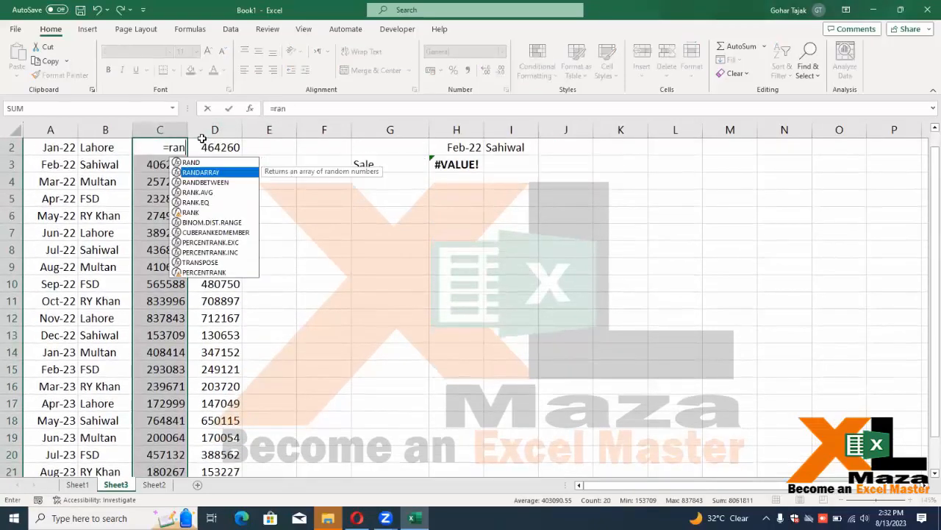
key(Down)
key(Tab)
scroll(201, 139, up, 1)
text(1500,)
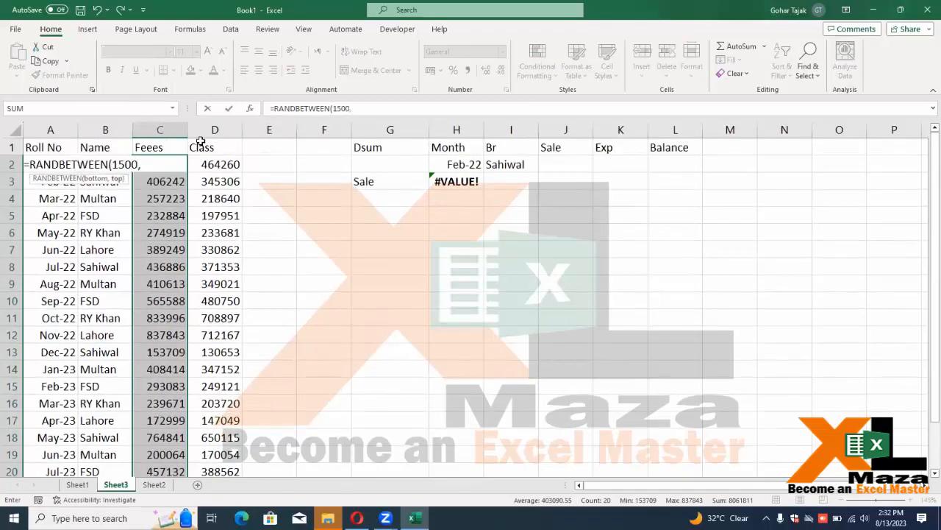
text(25000)
key(BackSpace)
key(ctrl+Return)
key(Up)
key(Down)
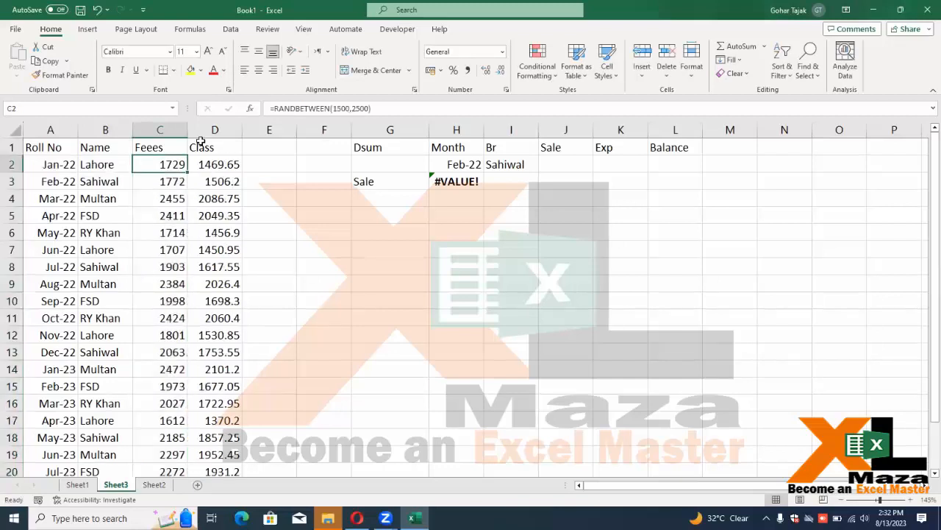
Select D2:D21 and start typing =CHOOSE(RANDBETWEEN(1,4) for random classes
key(Left)
key(Left)
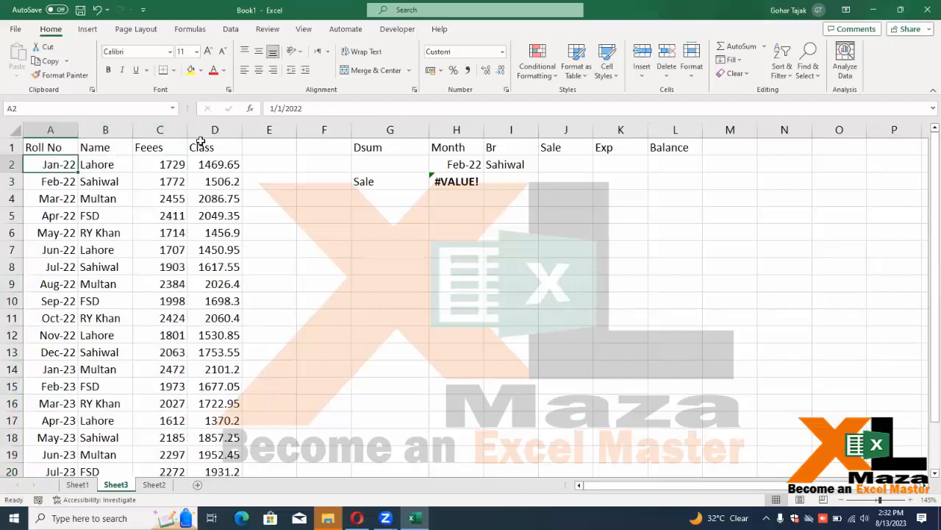
key(Right)
key(Right)
key(Right)
key(ctrl+shift+Down)
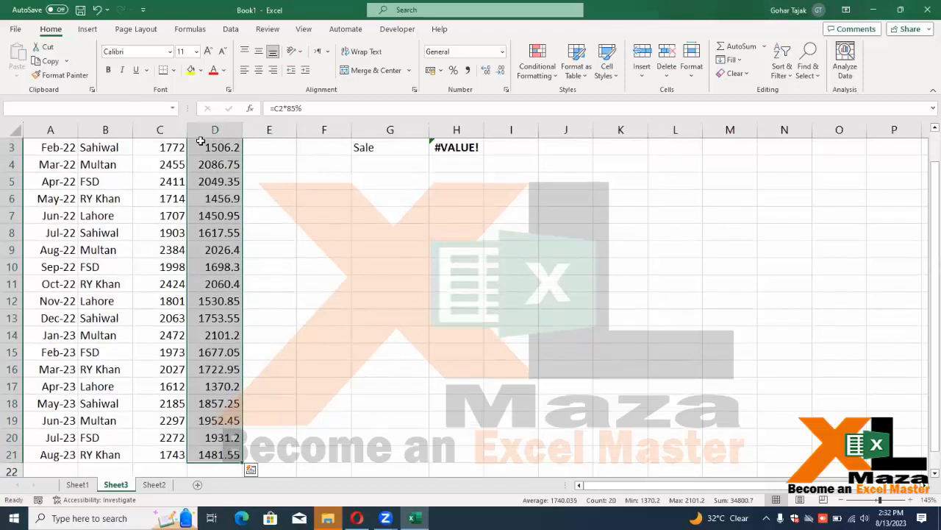
scroll(200, 141, up, 1)
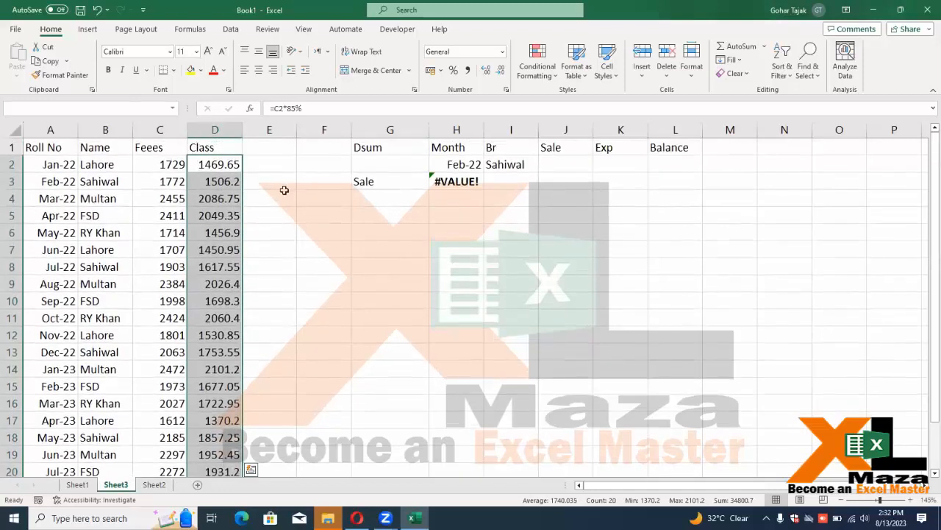
text(=choose)
key(Tab)
text(ran)
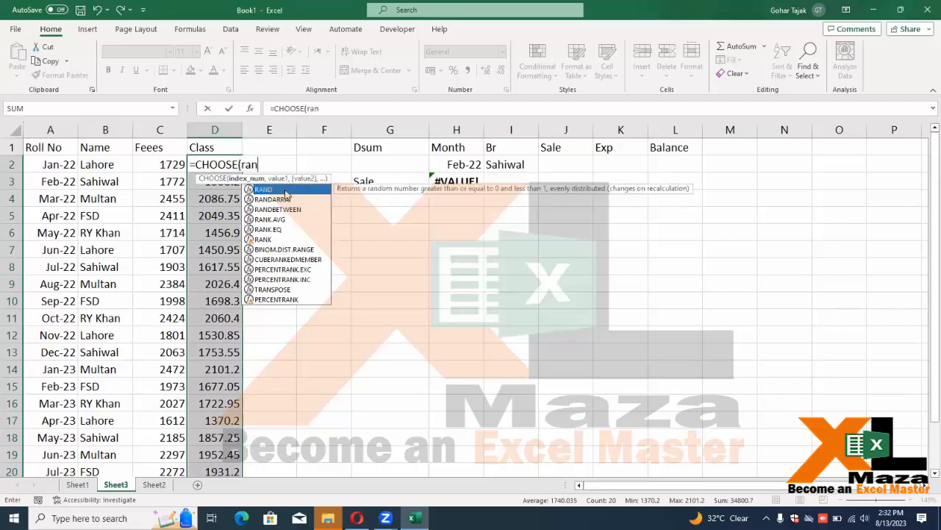
key(Down)
key(Tab)
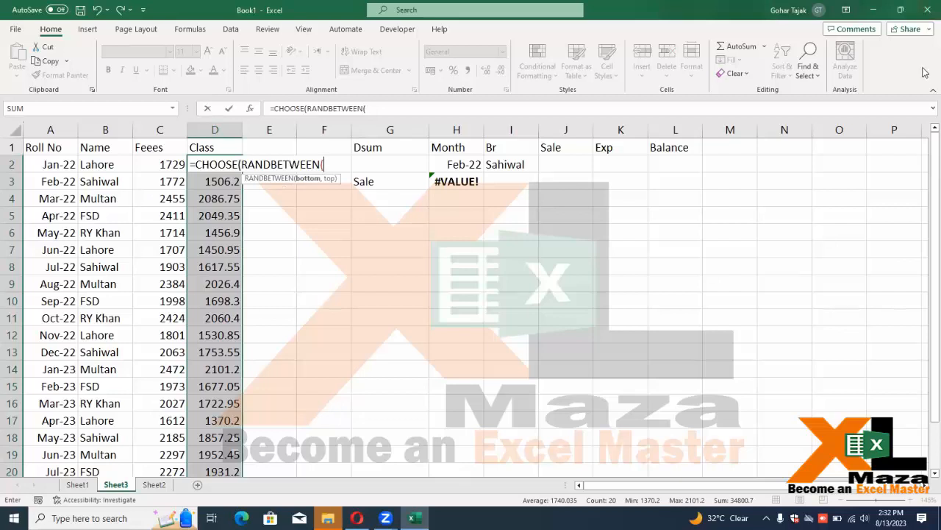
text(1,4),"6th","7th","8th","9th)
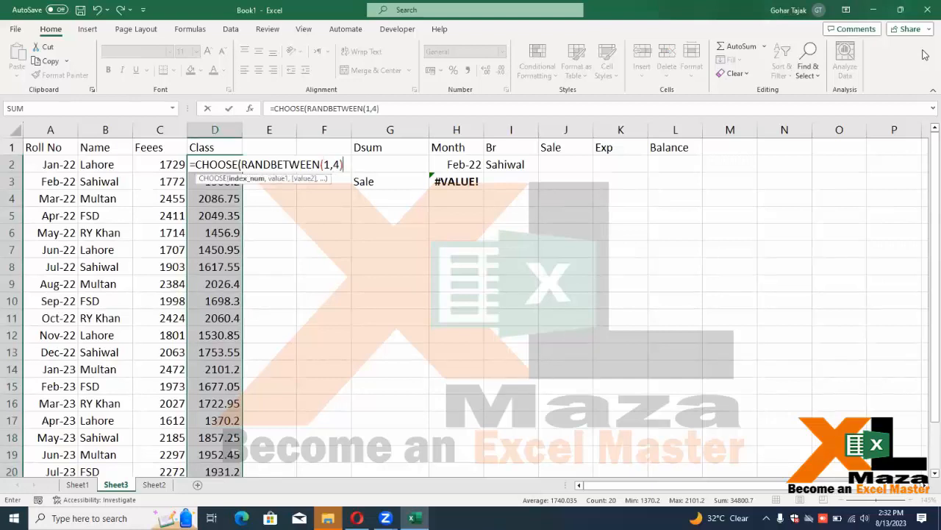
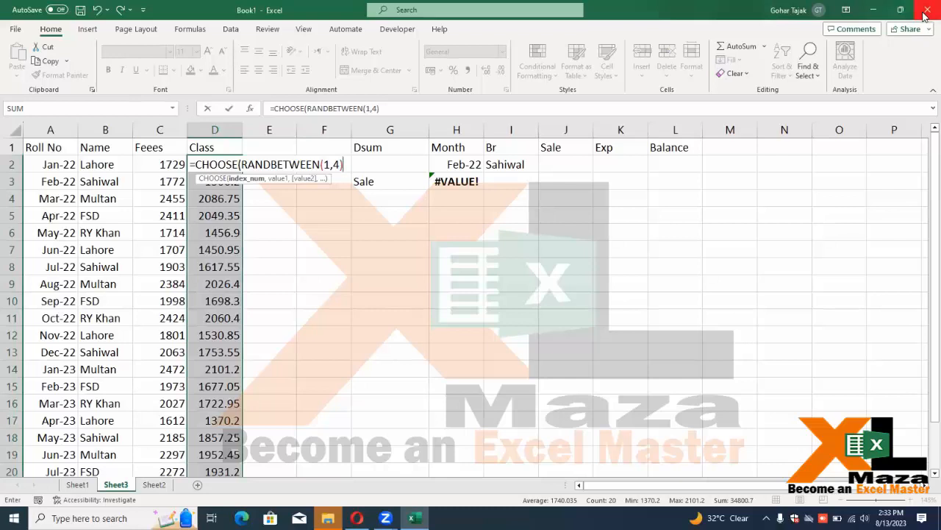
Complete =CHOOSE(RANDBETWEEN(1,4),"6th","7th","8th","9th") down the Class column, centre it, and recalculate
text(,)
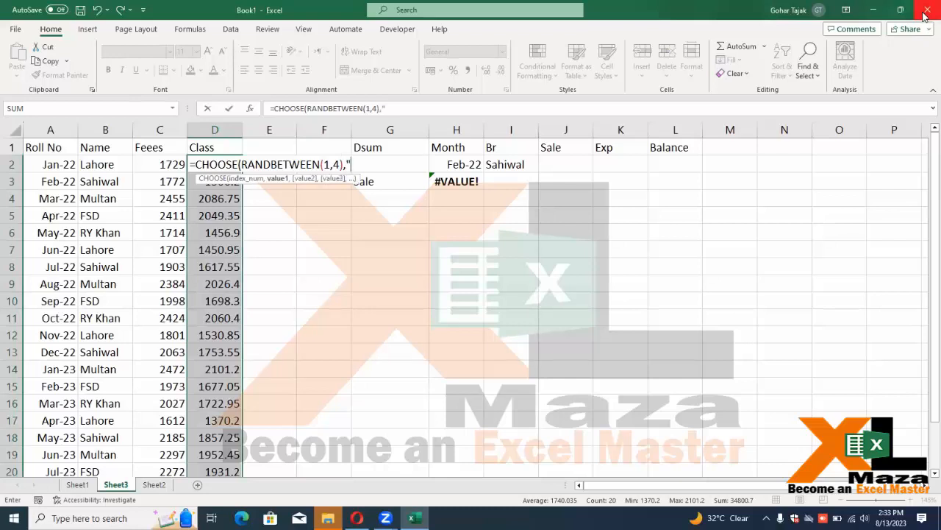
text("6th",)
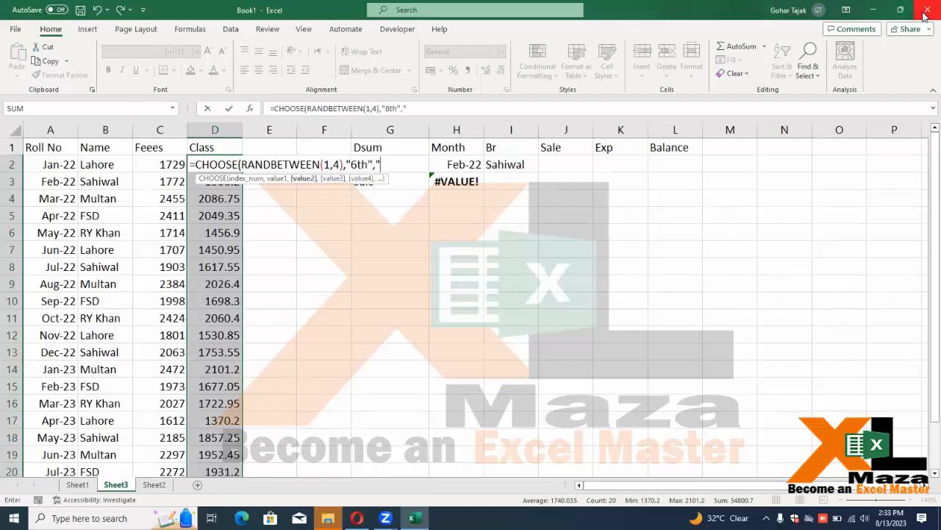
text("7th","8th)
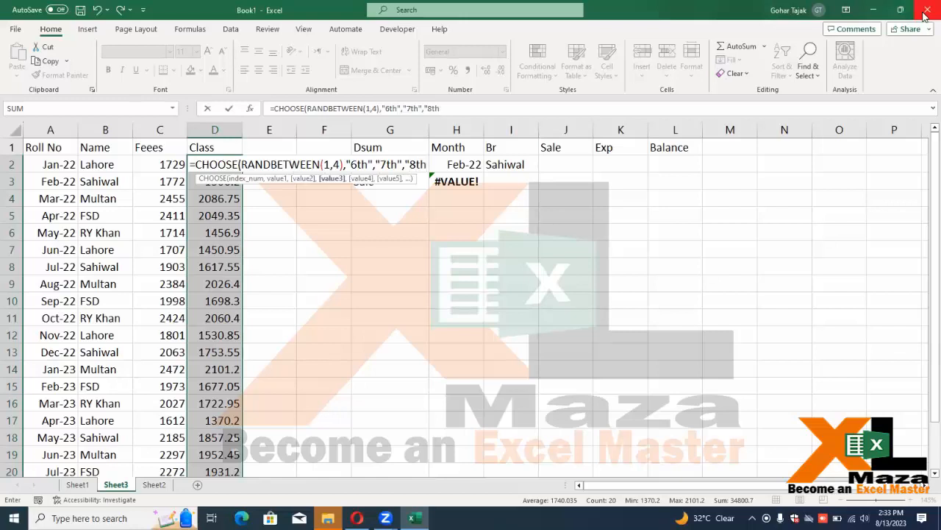
text(",)
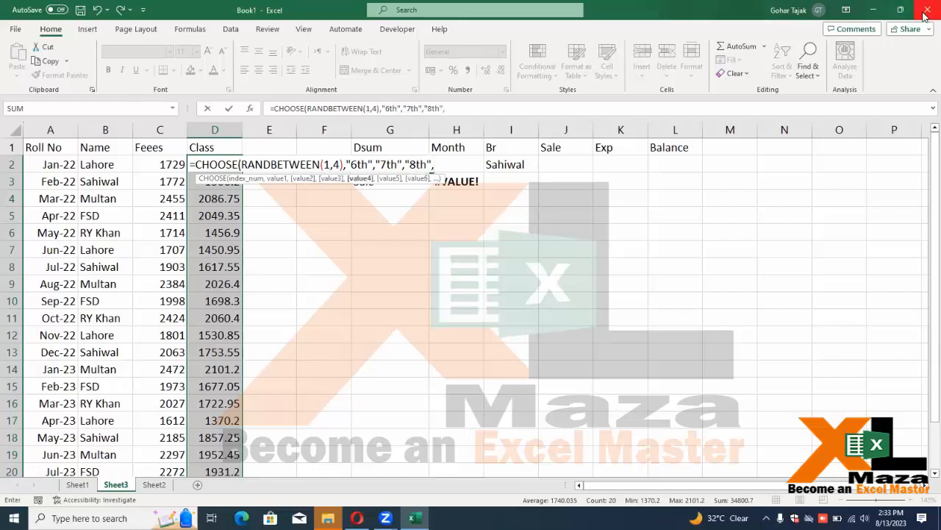
text("9th)
key(ctrl+Return)
key(Return)
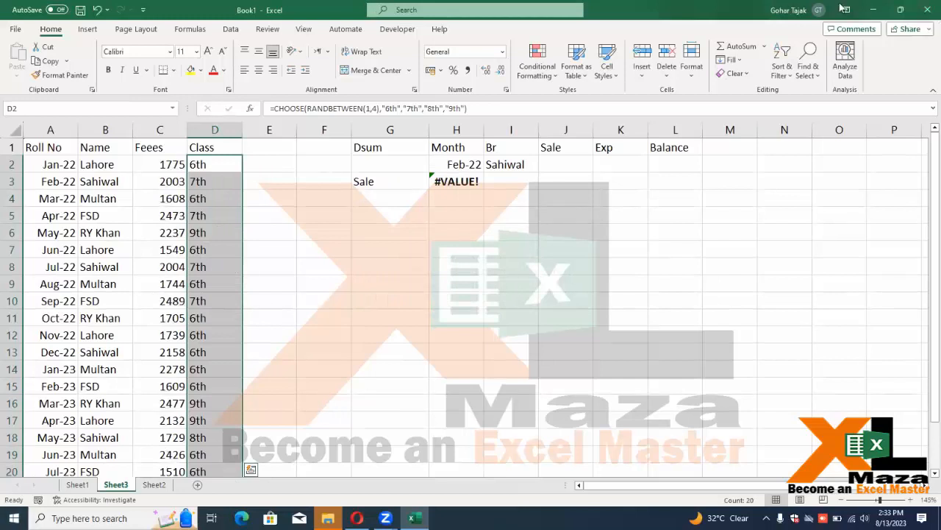
click(258, 70)
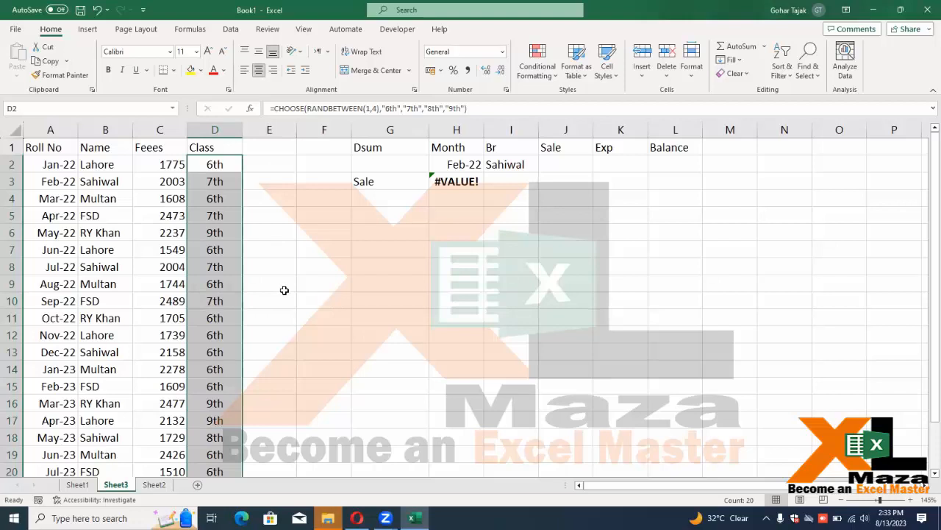
key(F9)
key(F9)
key(F9)
key(F9)
key(F9)
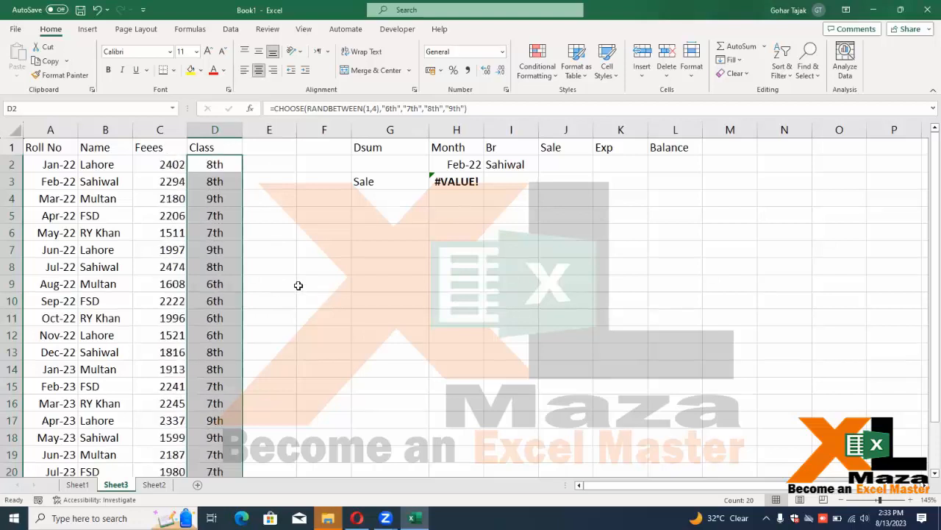
Enter Stud1 in B2 and fill Stud1 onward down the Name column
click(101, 164)
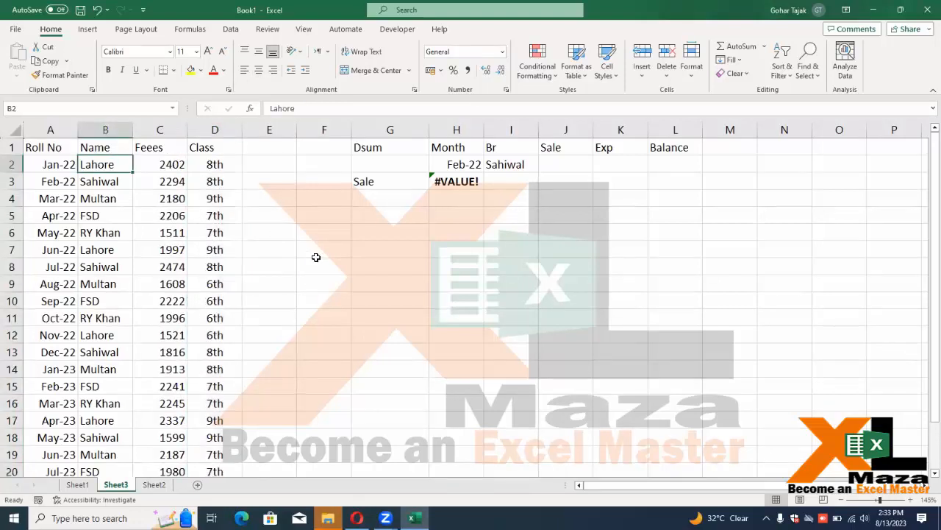
text(Stud)
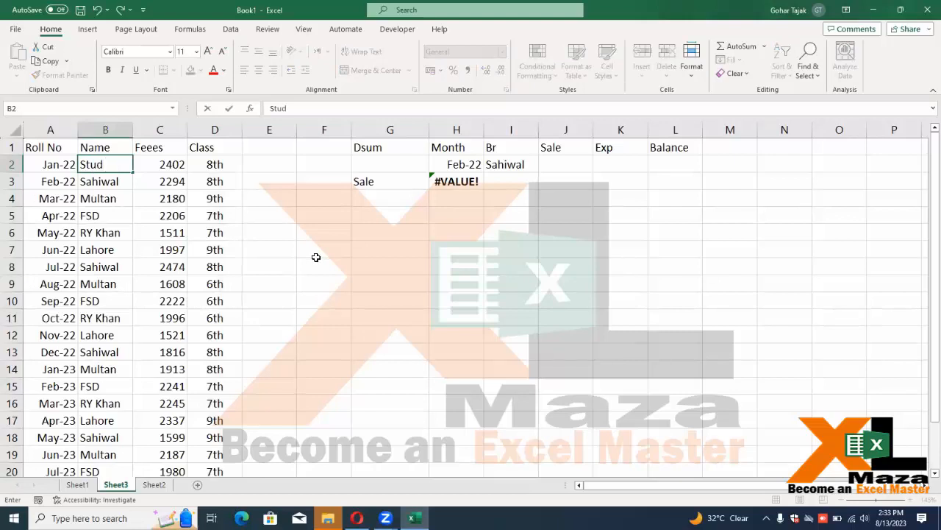
text(2)
key(Return)
key(Up)
key(F2)
key(BackSpace)
text(1)
key(ctrl+Return)
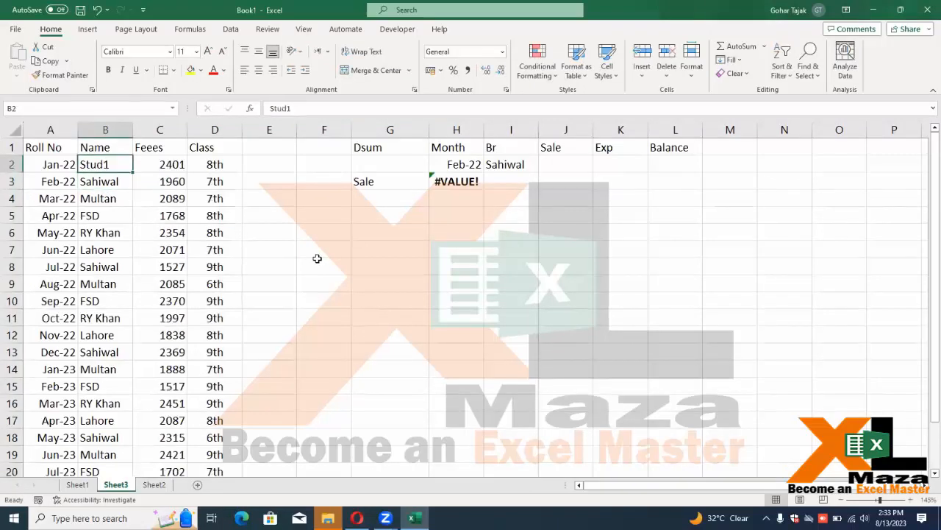
double_click(131, 172)
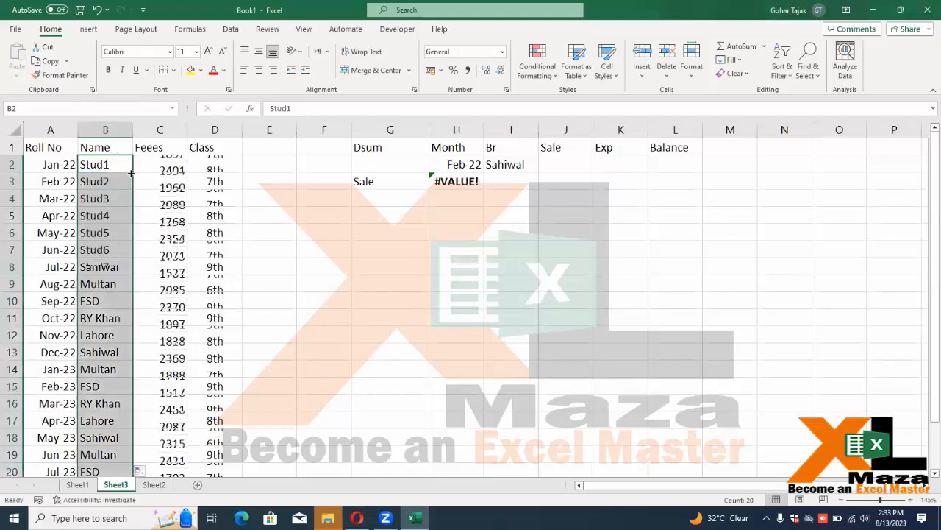
Enter 1/1/3 in A2 and fill the date series down the Roll No column
click(59, 171)
text(1/1/3)
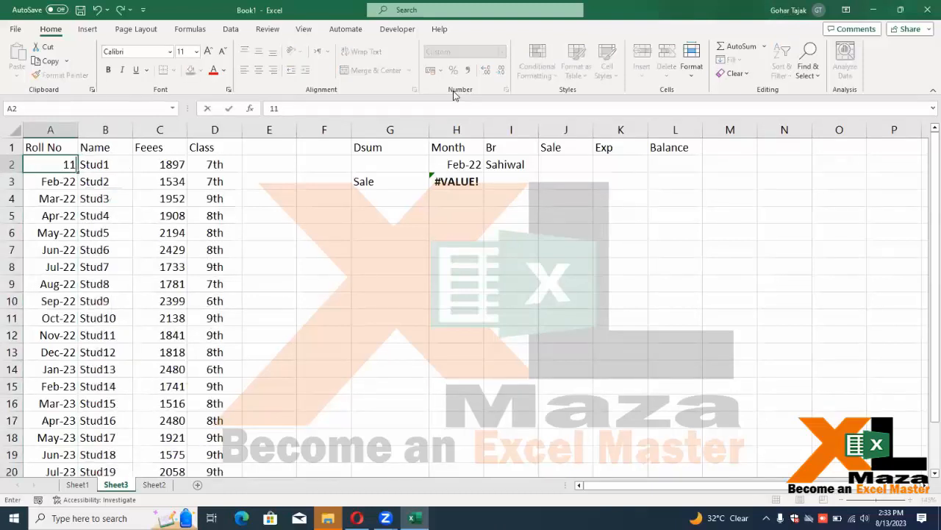
key(Return)
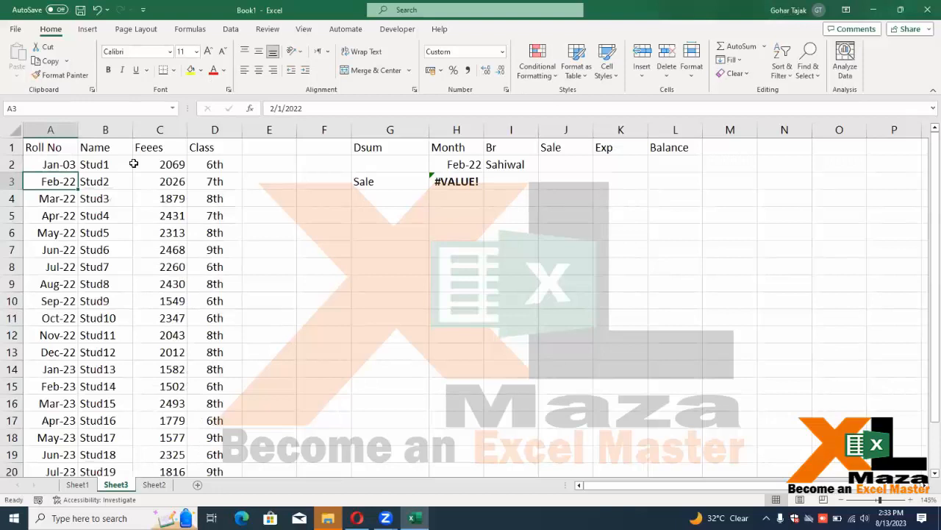
click(72, 167)
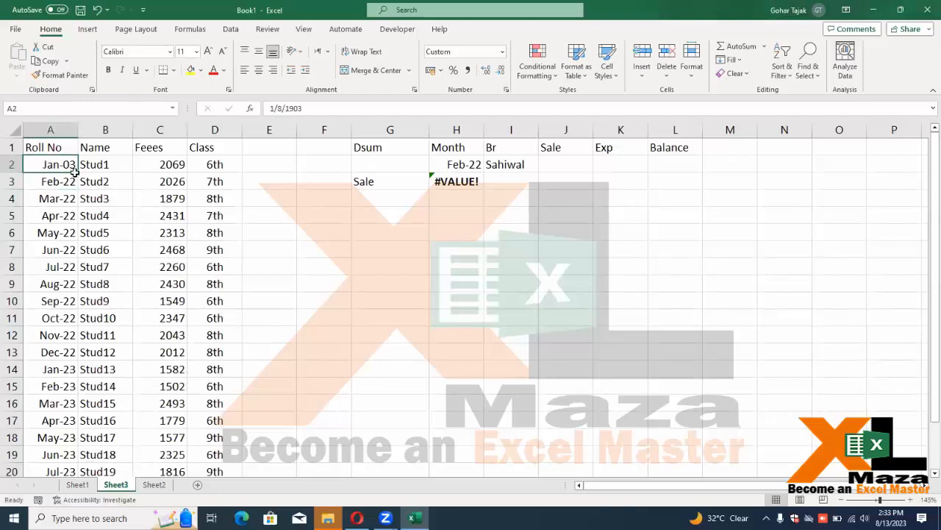
key(ctrl+Down)
key(ctrl+Up)
key(Down)
double_click(79, 172)
Format the Roll No values as General so they show plain numbers like 1104
key(ctrl+shift+1)
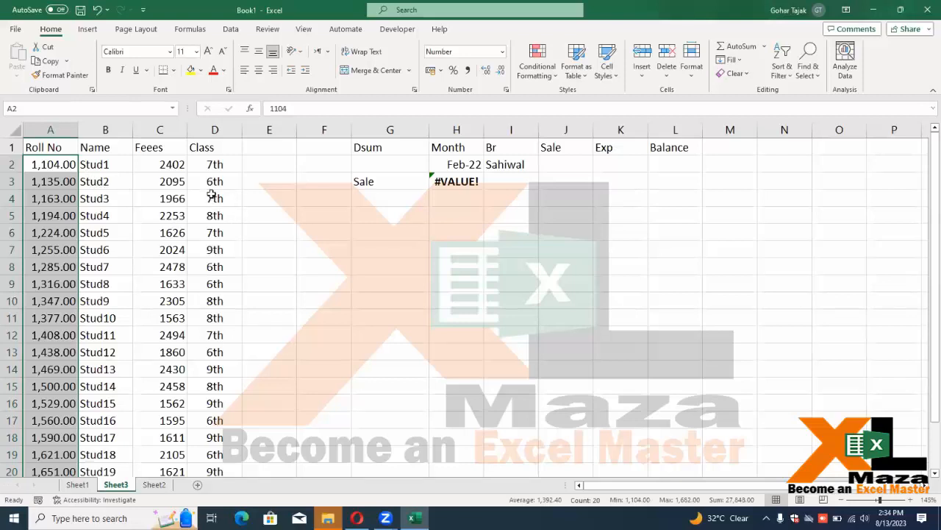
key(ctrl+1)
click(285, 177)
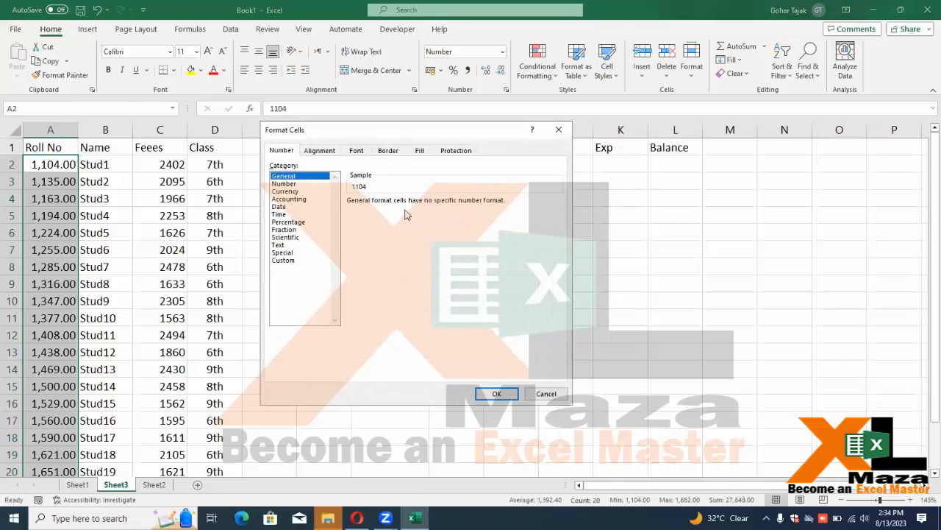
click(496, 393)
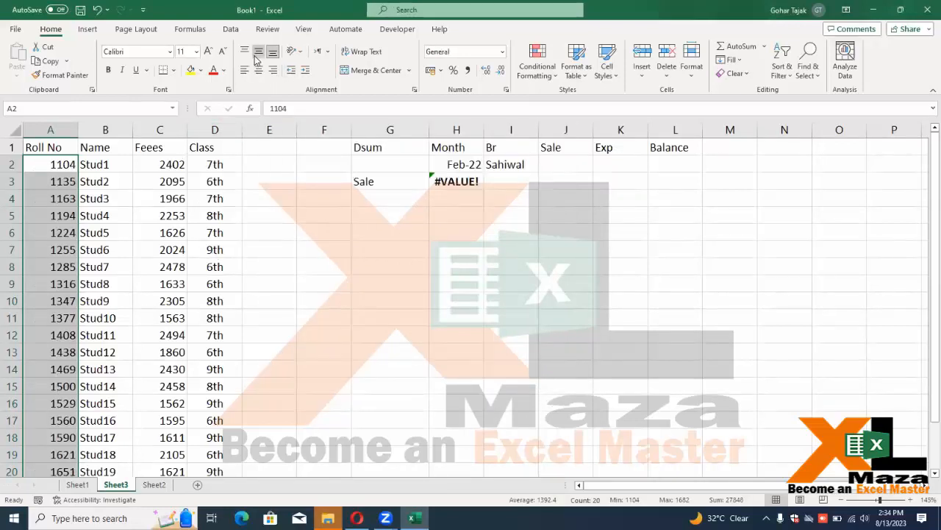
Copy the table headers A1:D1 to H7:K7 as a criteria block
click(212, 181)
drag(63, 150, 191, 150)
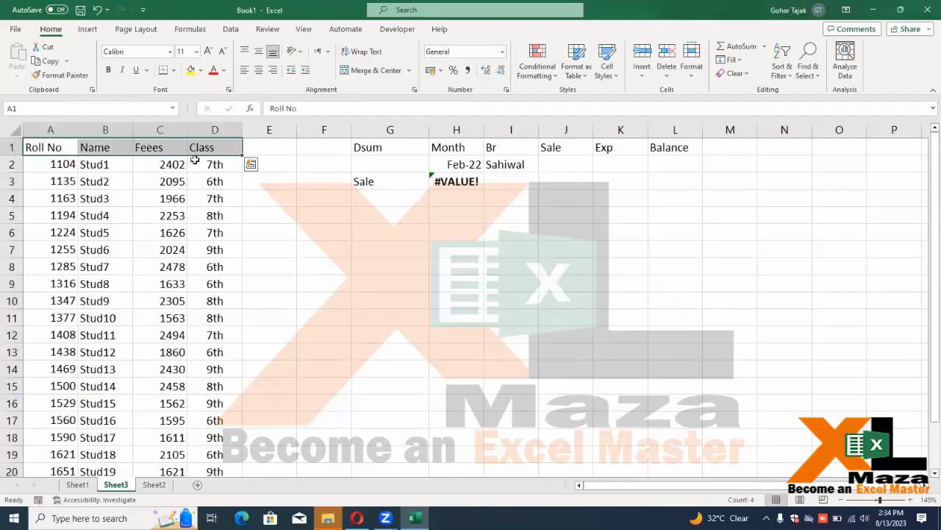
key(ctrl+c)
click(452, 250)
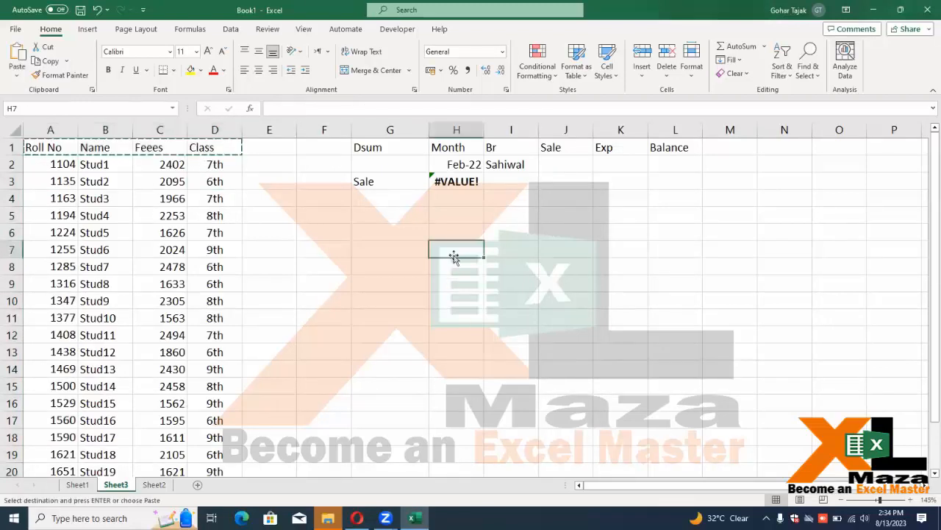
key(ctrl+v)
click(452, 294)
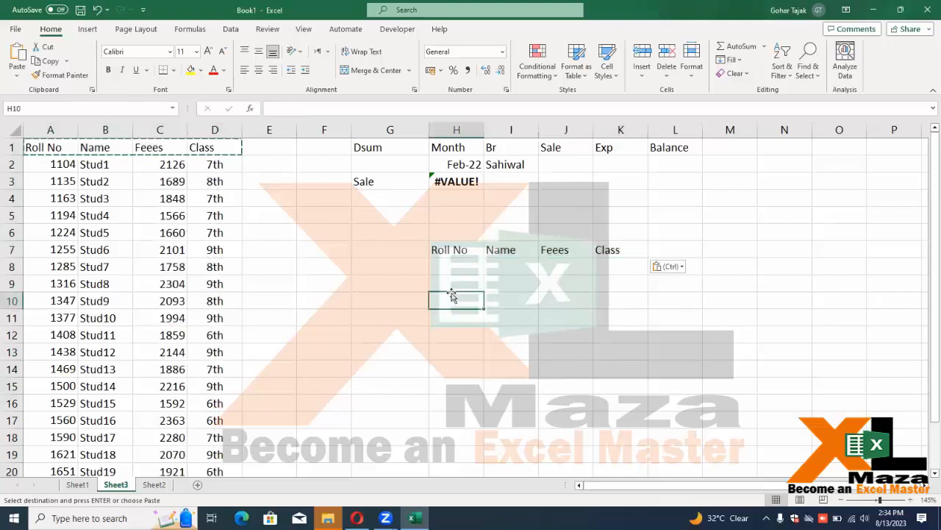
Start a DSUM in G9 with A1:D21 as the database range
click(421, 285)
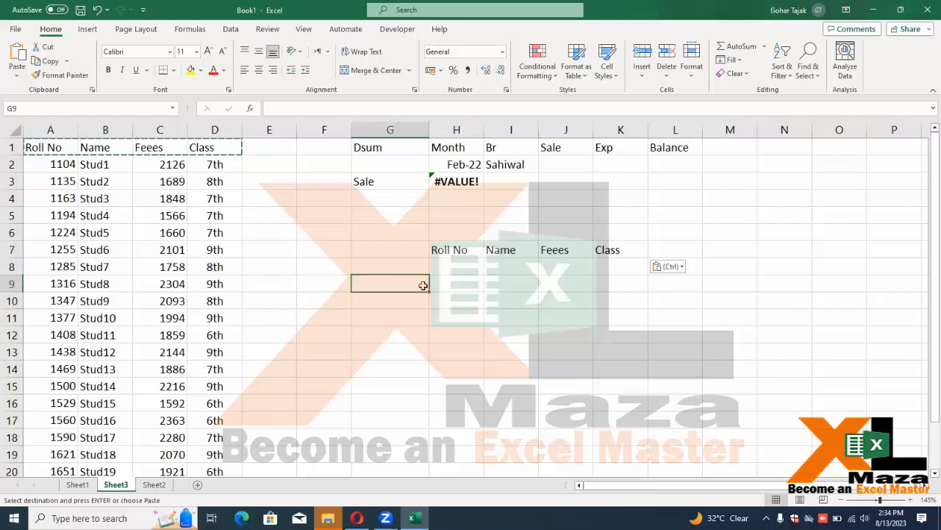
text(=)
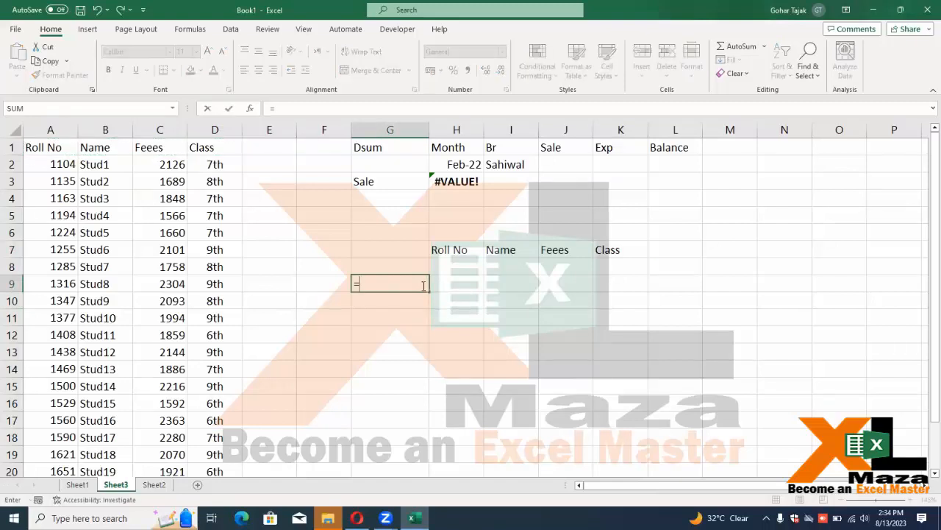
text(ds)
key(Tab)
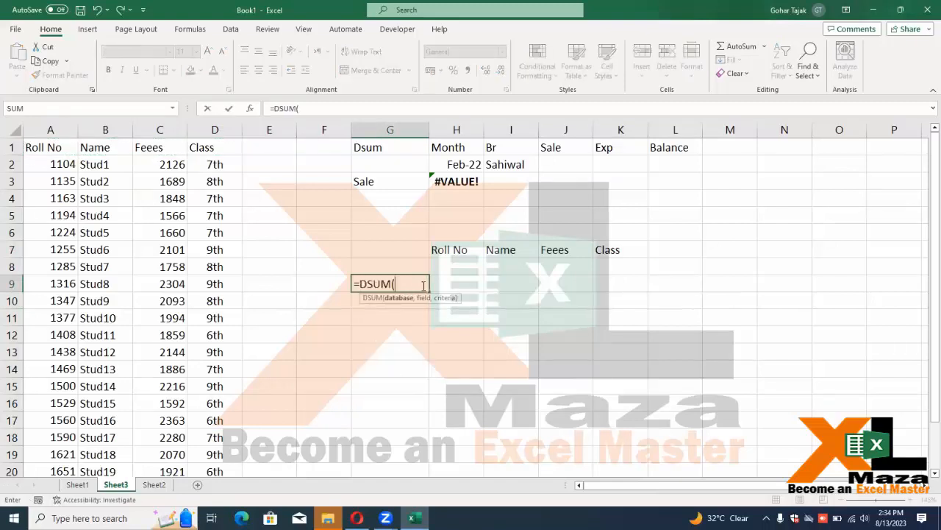
key(Left)
key(Left)
key(Left)
key(Left)
key(Up)
key(ctrl+Up)
key(ctrl+Left)
key(shift+Right)
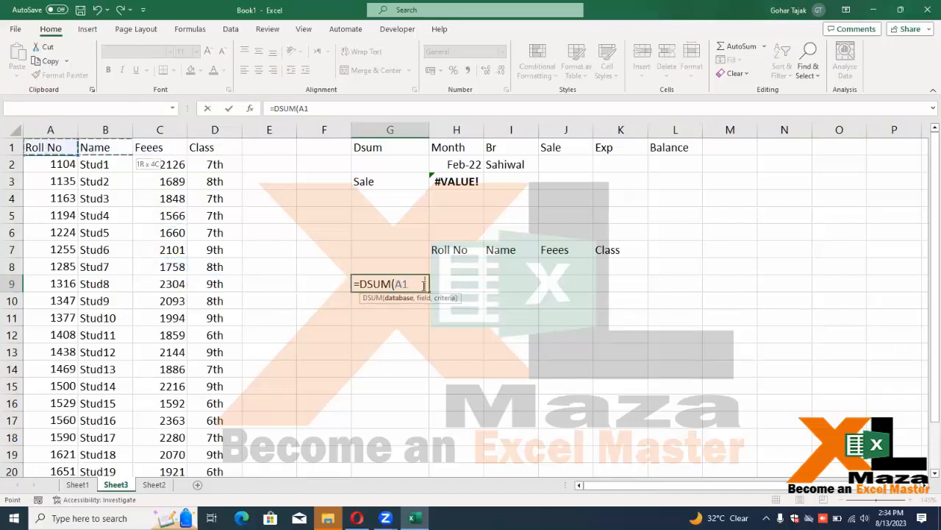
key(ctrl+shift+Down)
key(shift+Right)
key(shift+Right)
Finish =DSUM(A1:D21,"fees",H7:K8) in G9, which returns #VALUE!
text(,)
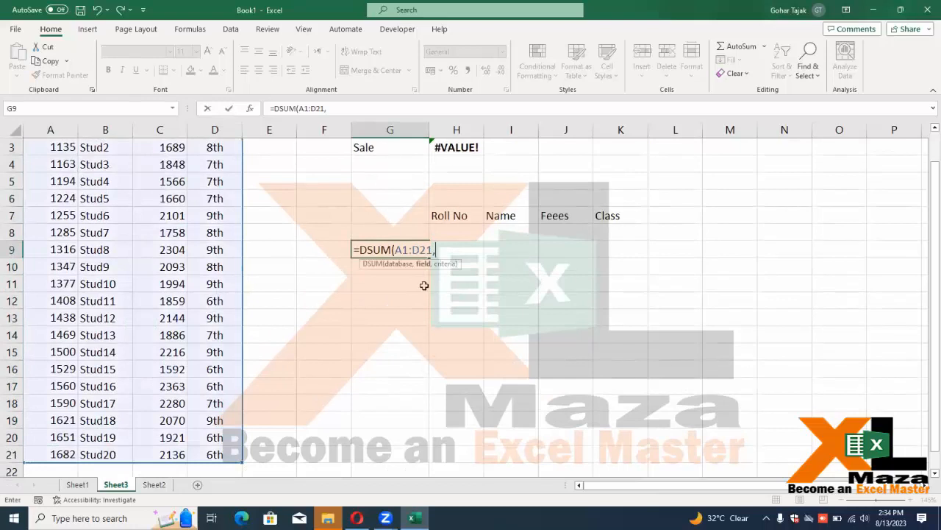
scroll(425, 287, up, 1)
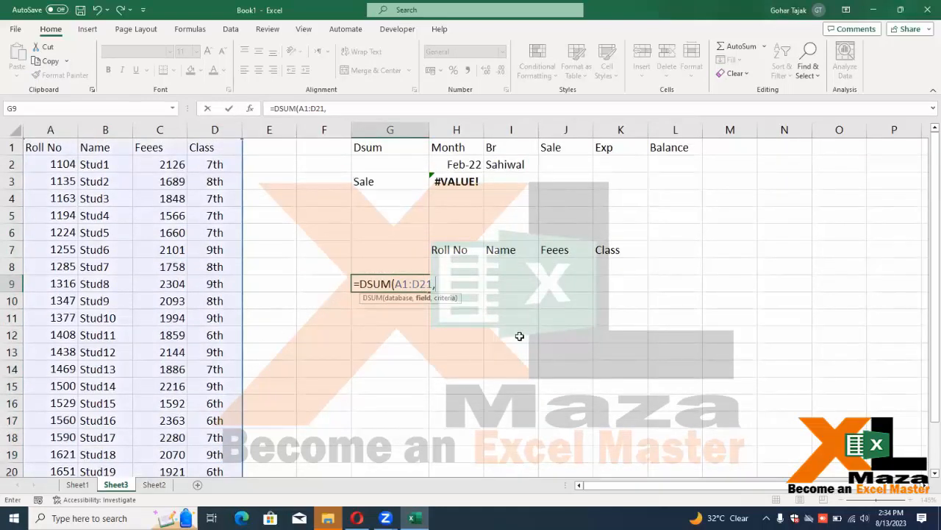
text(fees",)
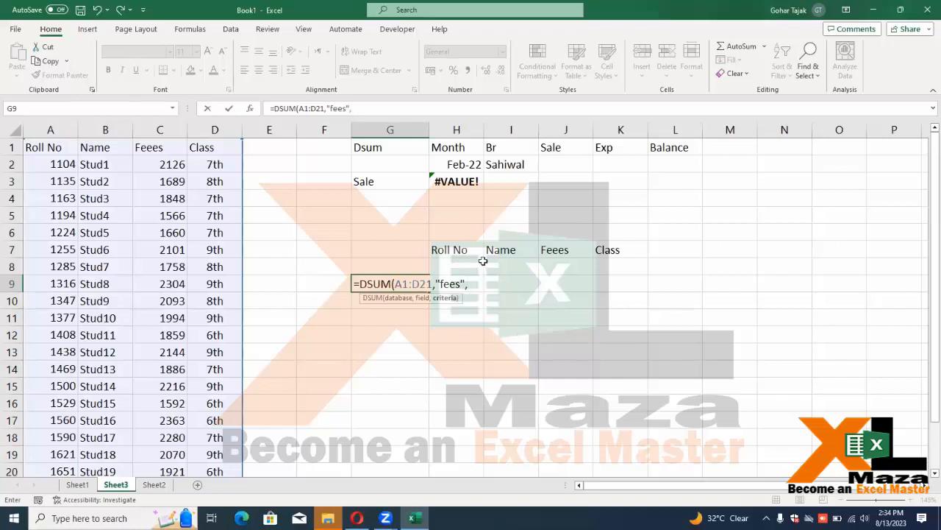
drag(467, 252, 620, 269)
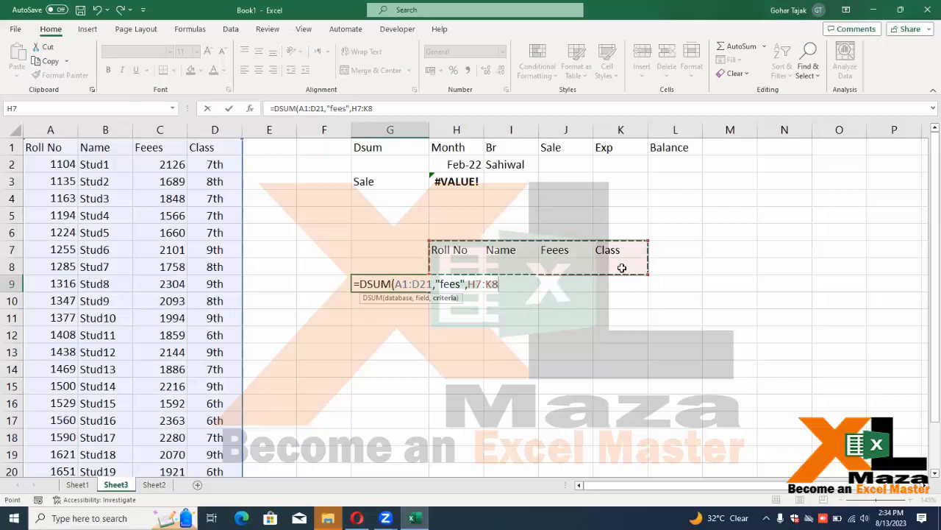
key(Return)
key(Up)
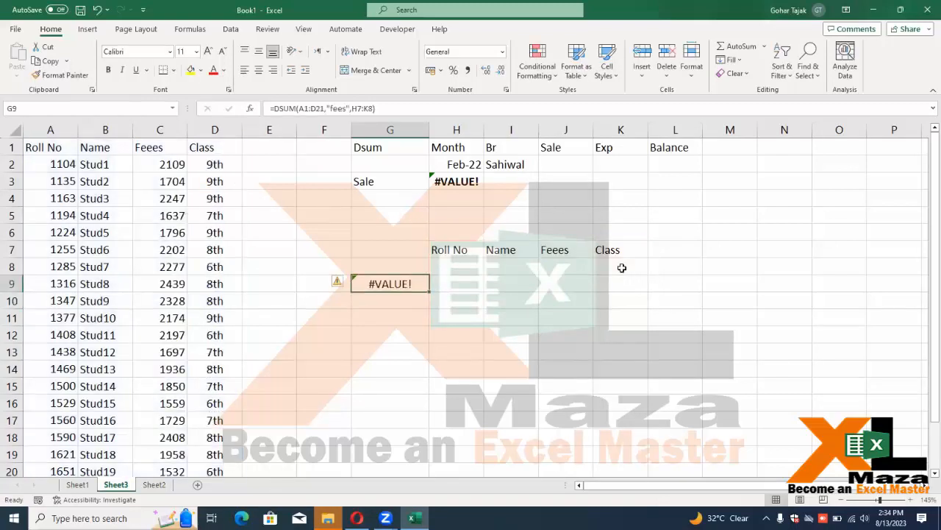
key(F2)
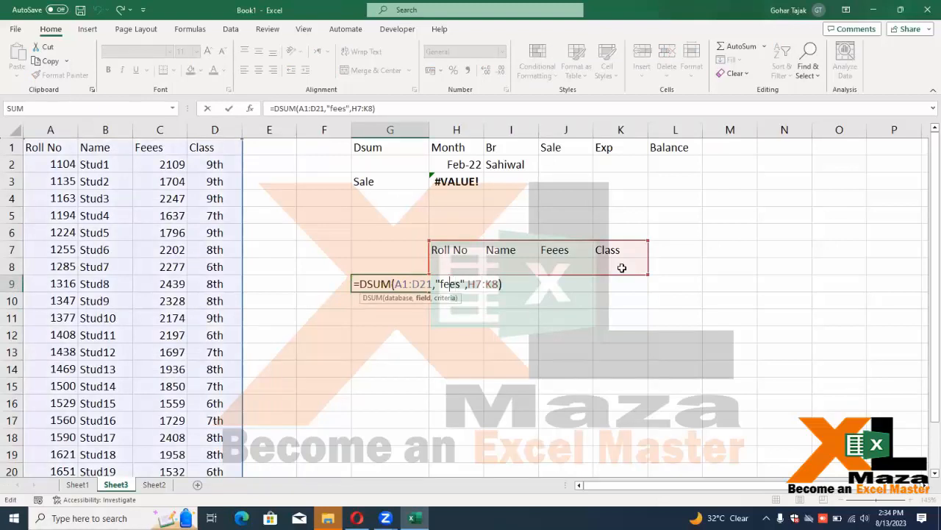
Correct the C1 header from Feees to Fees so the DSUM works
key(ctrl+Return)
key(Up)
key(Up)
key(Up)
key(Up)
key(Up)
key(Up)
key(Up)
key(Up)
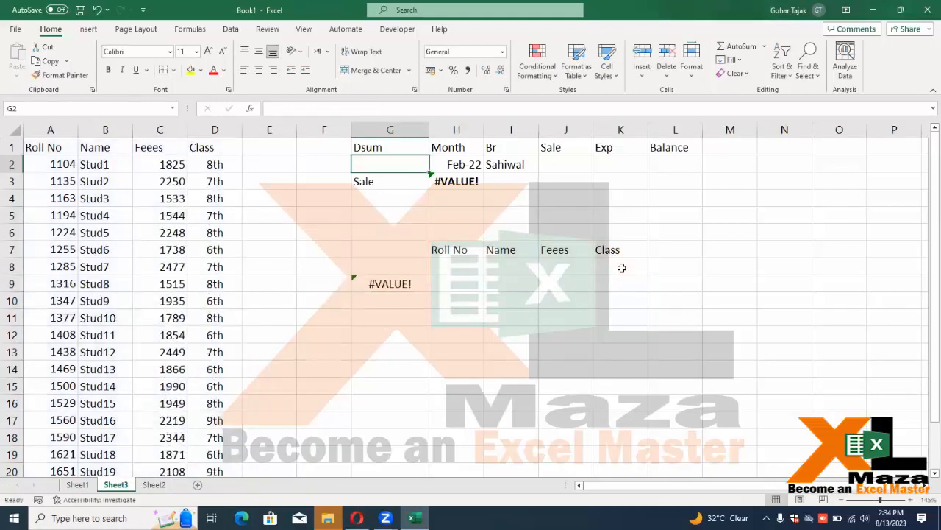
key(Left)
key(Left)
key(Left)
key(Left)
key(F2)
key(BackSpace)
key(BackSpace)
text(s)
key(Return)
key(Right)
key(Right)
key(Right)
key(Right)
key(Down)
key(Down)
key(Down)
key(Down)
key(Down)
key(Down)
key(Down)
key(Down)
key(Left)
key(Left)
key(Left)
key(Left)
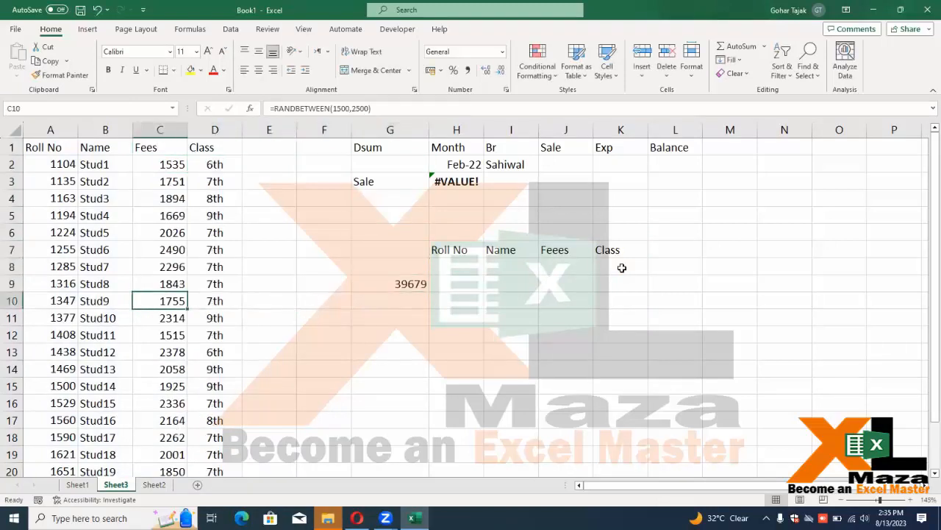
Compare the C23 fees total with the DSUM result of 39679 in G9
key(ctrl+Down)
key(ctrl+Down)
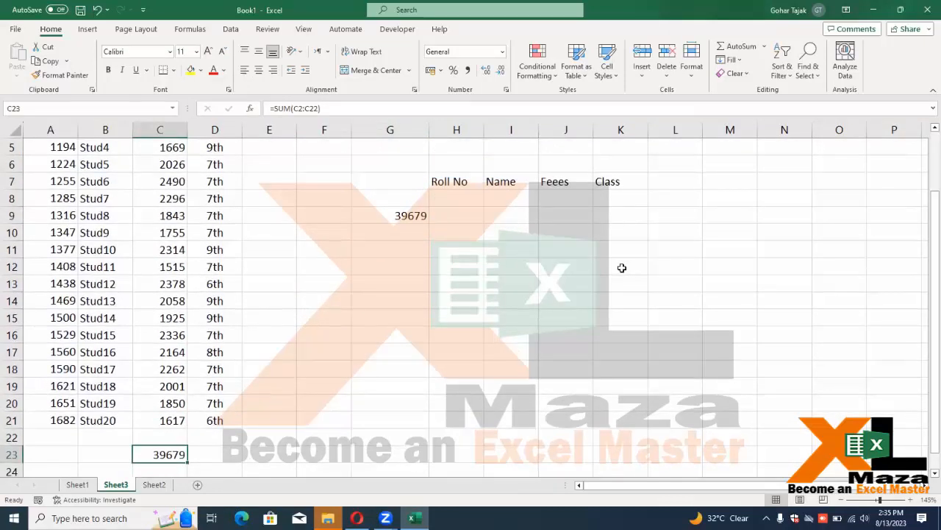
key(Up)
key(Up)
key(Up)
key(Up)
key(Up)
key(Up)
key(Up)
key(Up)
key(Up)
key(Up)
key(Up)
key(Up)
key(Up)
key(Up)
key(Up)
key(Up)
key(Up)
key(Right)
key(Right)
key(Right)
key(Down)
key(Right)
key(Down)
key(Down)
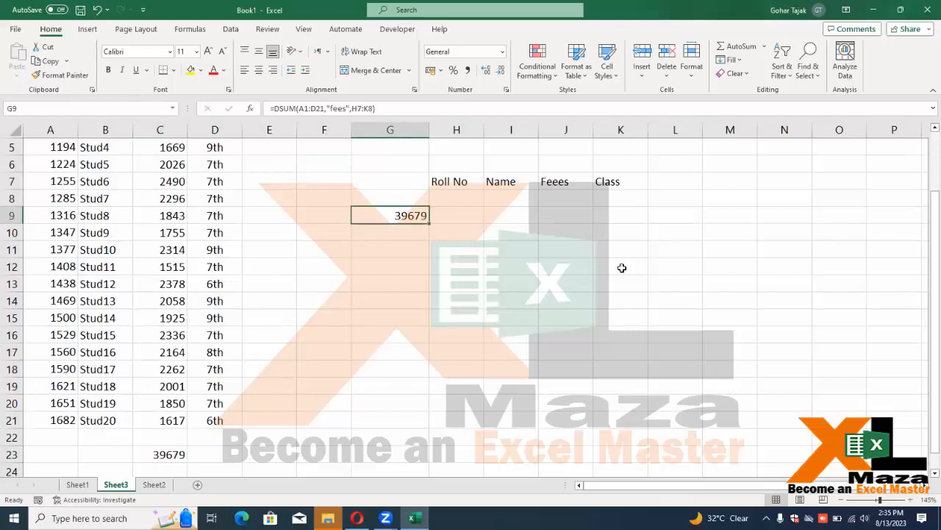
scroll(622, 268, up, 2)
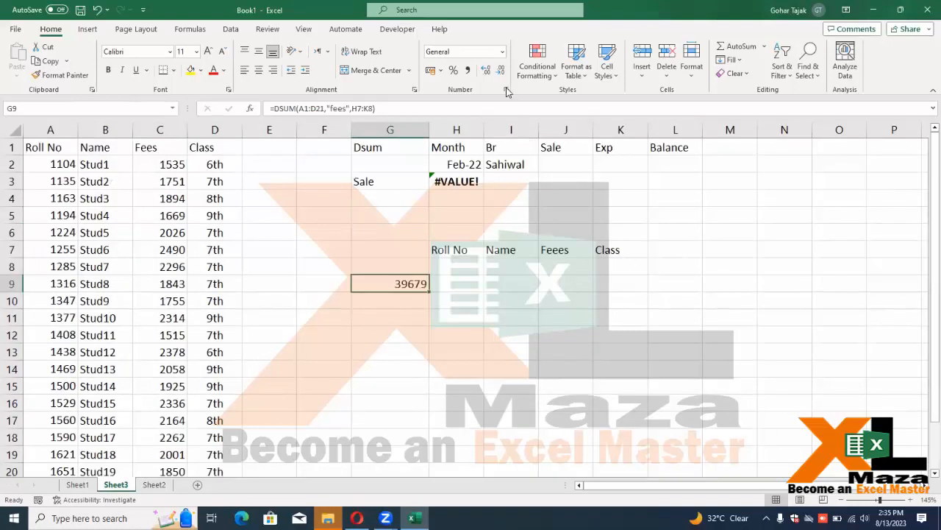
Set the Class criterion in K8 to 6th and correct the J7 header to Fees
click(604, 264)
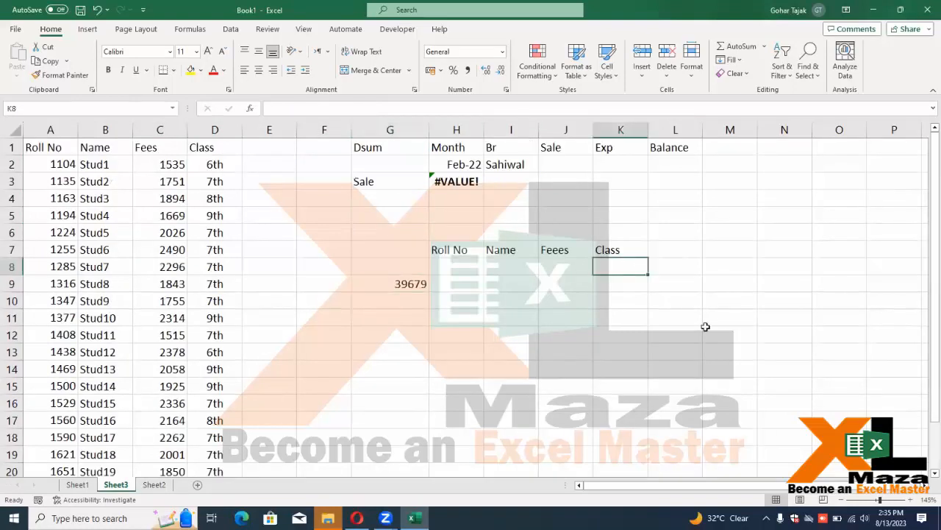
text(6th)
key(Return)
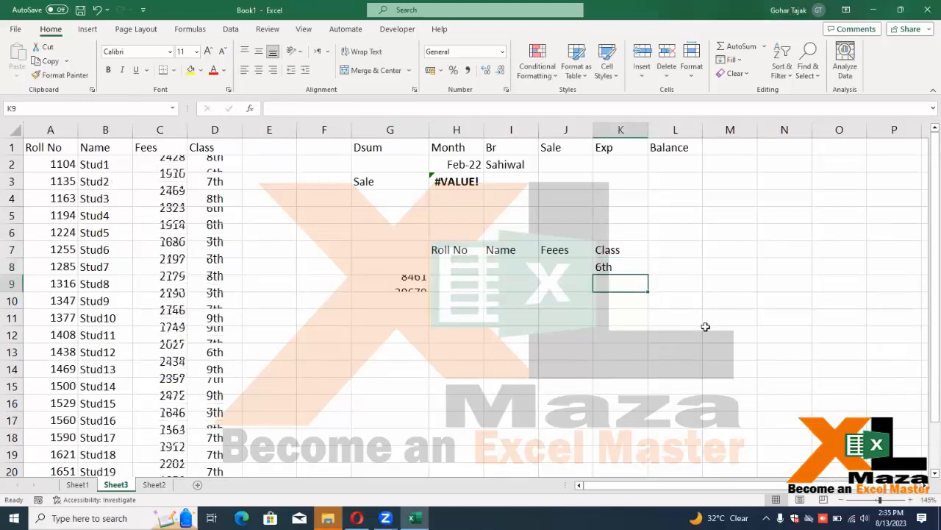
key(Left)
key(Left)
key(Left)
key(Left)
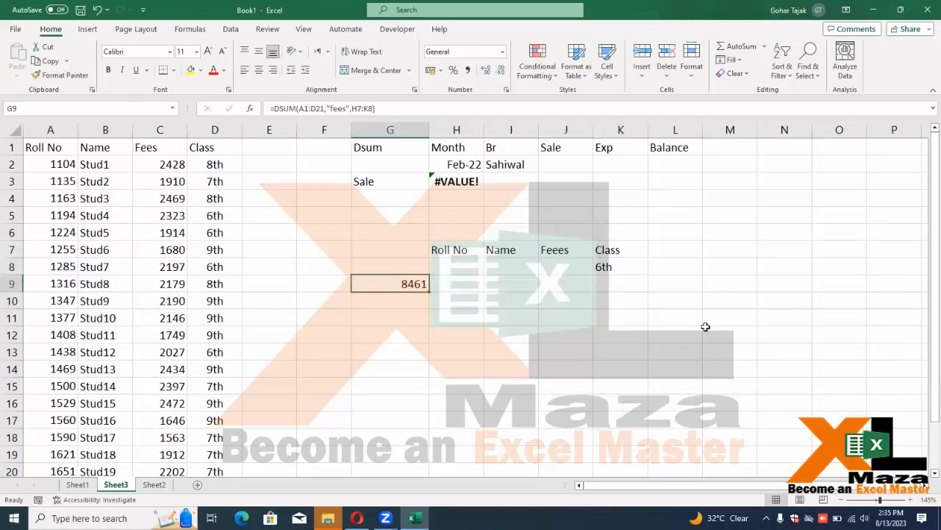
key(Up)
key(Up)
key(Right)
key(Right)
key(Right)
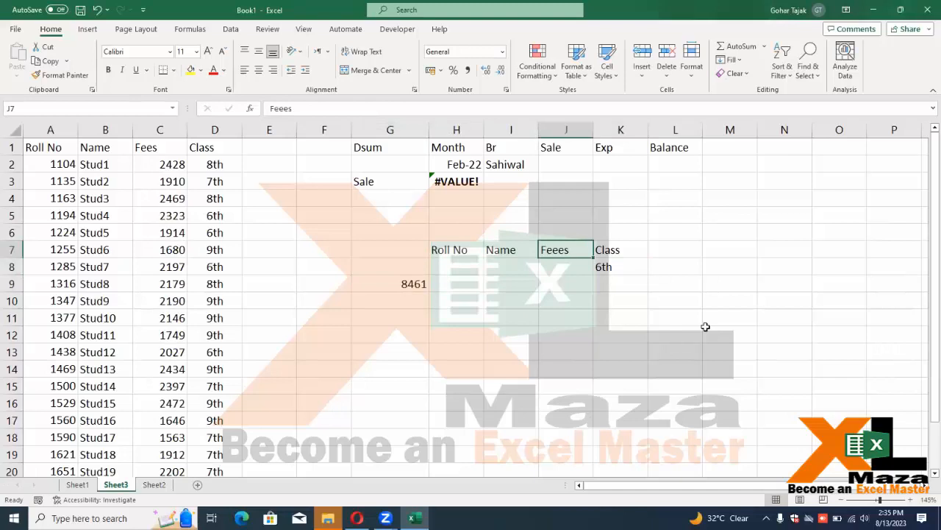
key(F2)
key(Left)
key(BackSpace)
key(Return)
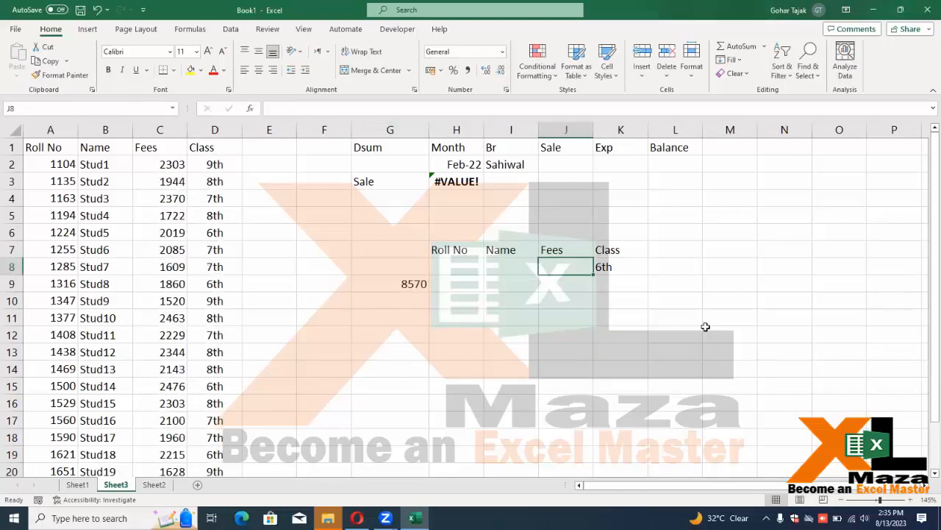
Enter >5000 as the Fees criterion in J8
text(5000)
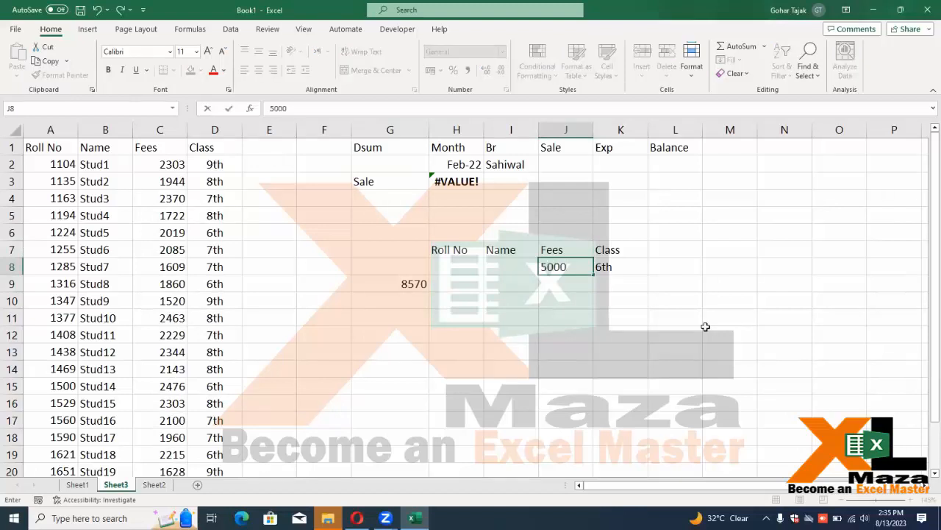
key(BackSpace)
key(BackSpace)
key(BackSpace)
key(BackSpace)
text(>5000)
key(Return)
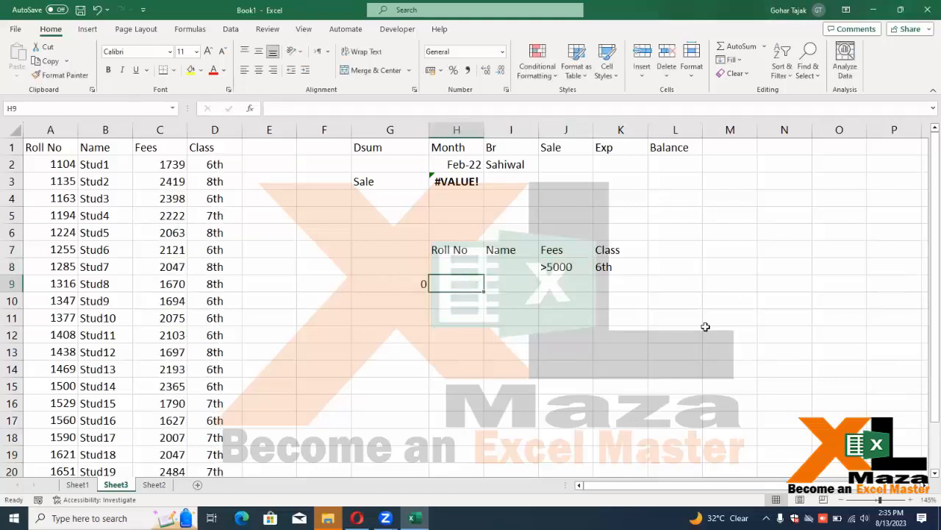
Change the Fees criterion in J8 from >5000 to >1000
key(Left)
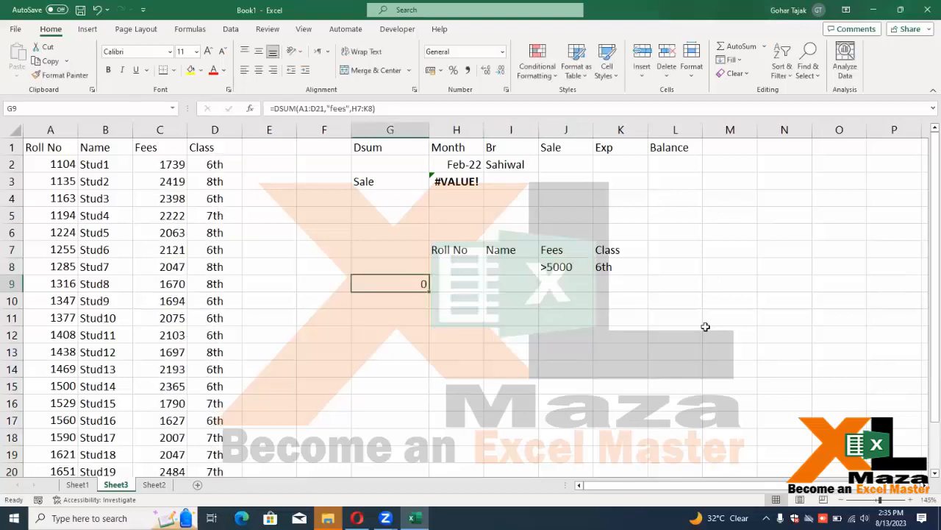
key(Right)
key(Up)
key(Right)
key(Right)
key(Left)
key(Left)
key(Left)
key(Left)
key(Left)
key(Left)
key(Left)
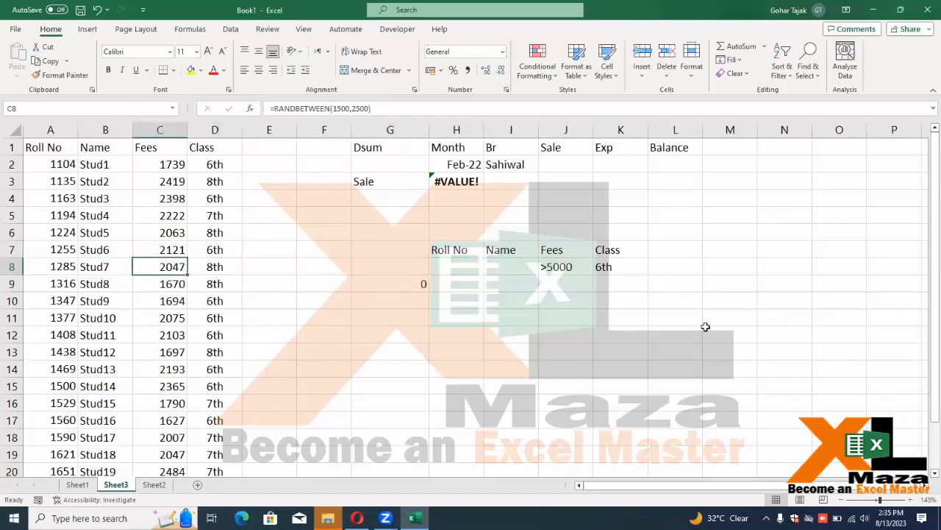
key(Right)
key(Right)
key(Right)
key(Right)
key(Right)
key(Down)
key(Up)
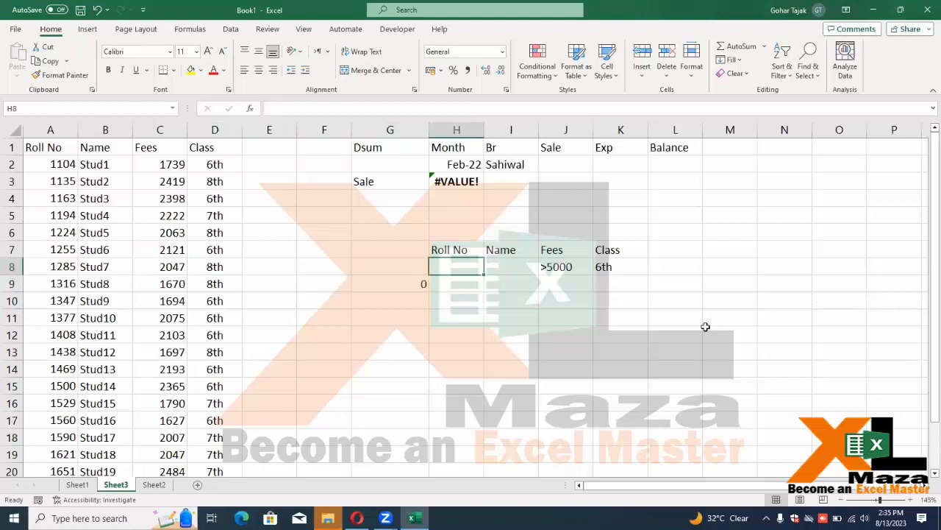
key(Right)
key(Right)
key(F2)
key(Left)
key(Left)
key(Left)
key(BackSpace)
text(1)
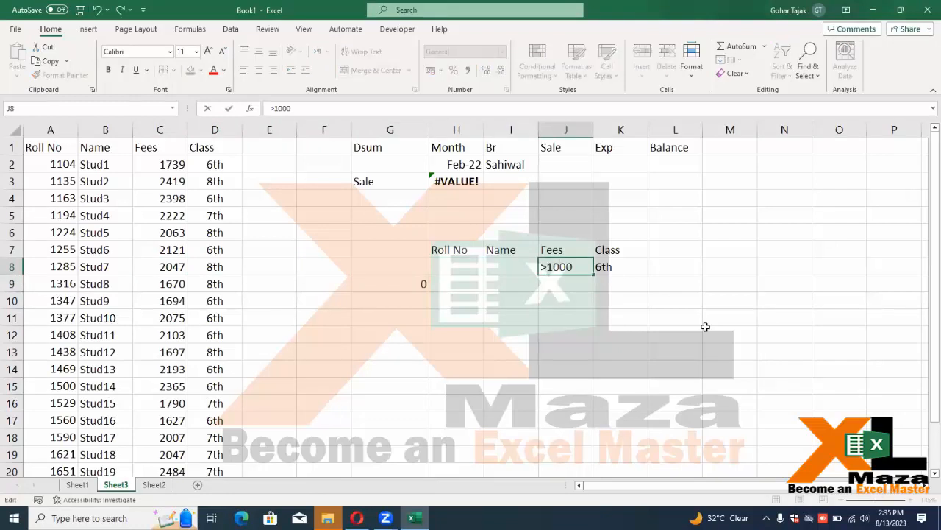
key(Return)
Clear the Fees and Class criteria in J8:K8
key(Left)
key(Left)
key(Left)
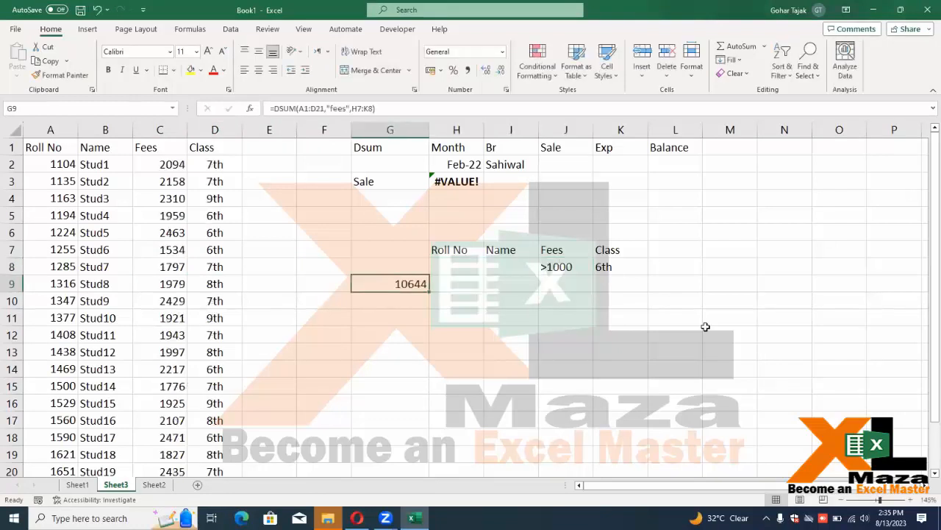
key(Up)
key(Up)
key(Right)
key(Right)
key(Right)
key(Down)
key(Left)
key(Left)
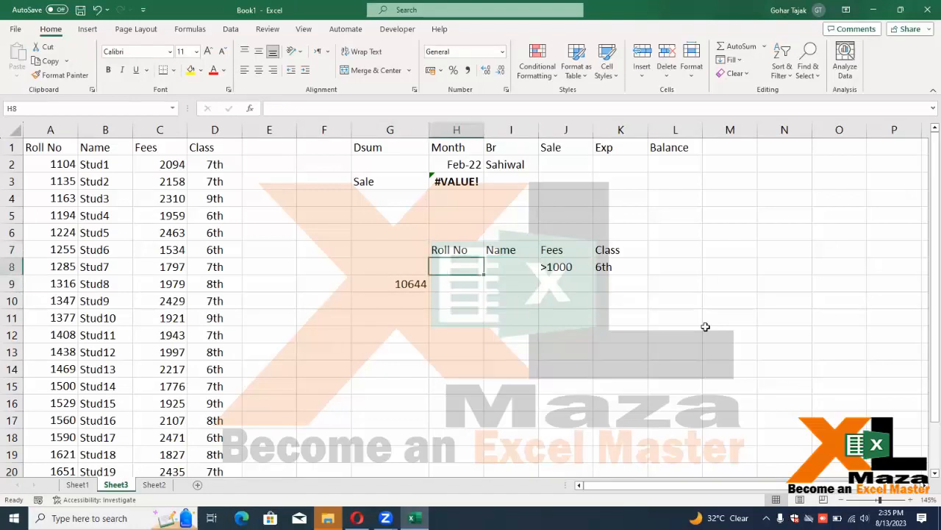
key(Right)
key(Right)
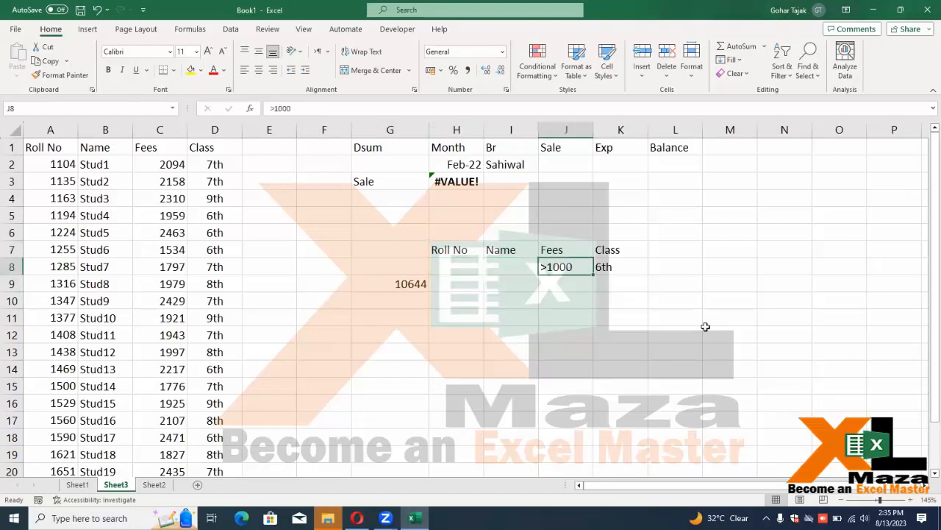
key(shift+Right)
key(Delete)
key(Left)
key(Left)
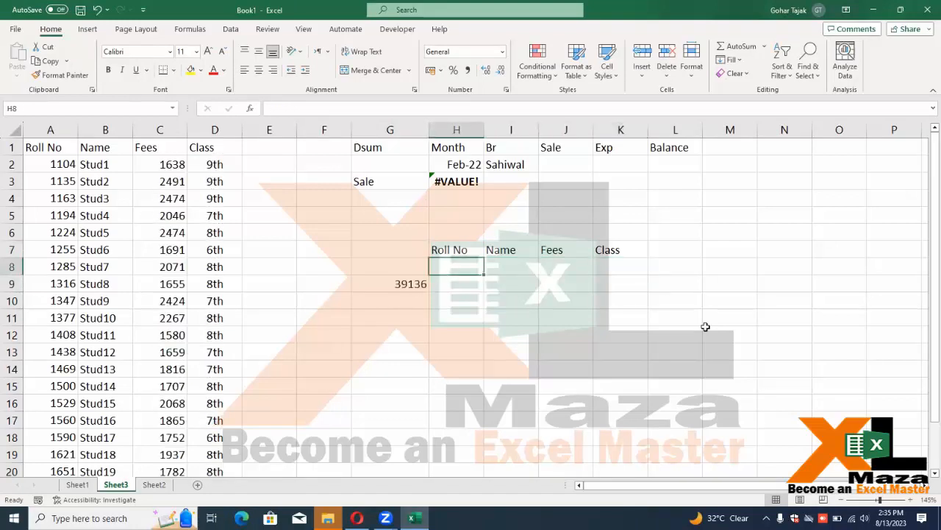
Enter Roll No 1194 in H8 so the DSUM returns 2168
text(1101)
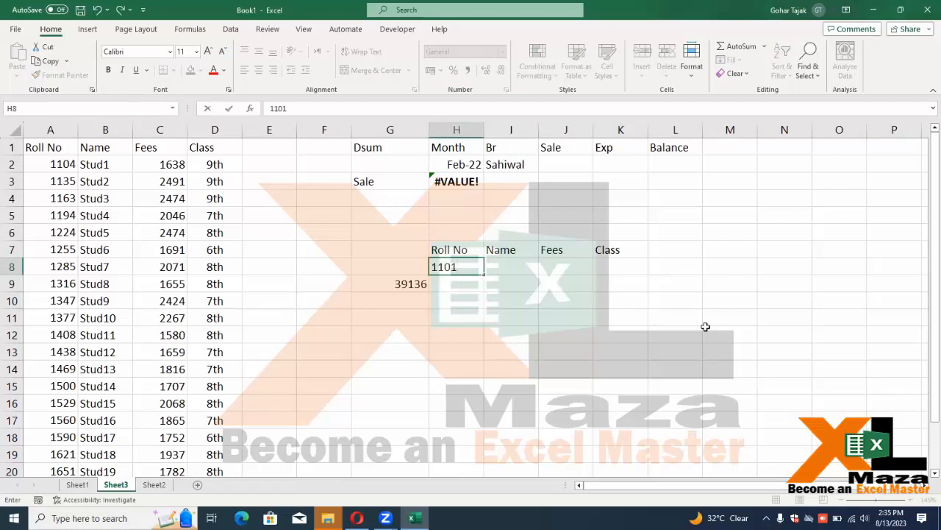
key(BackSpace)
key(BackSpace)
text(194)
key(Return)
key(Left)
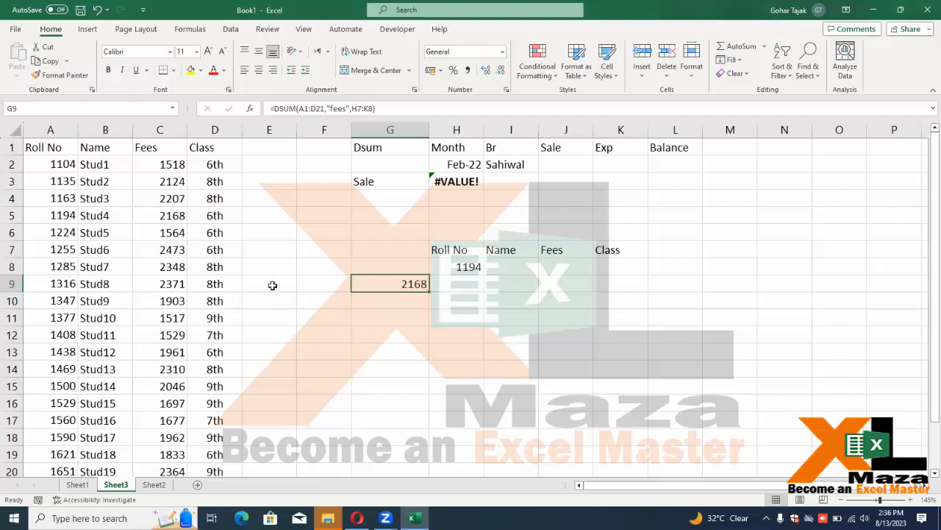
Browse the sheet tabs and settle on Sheet2's phone-number list
click(86, 486)
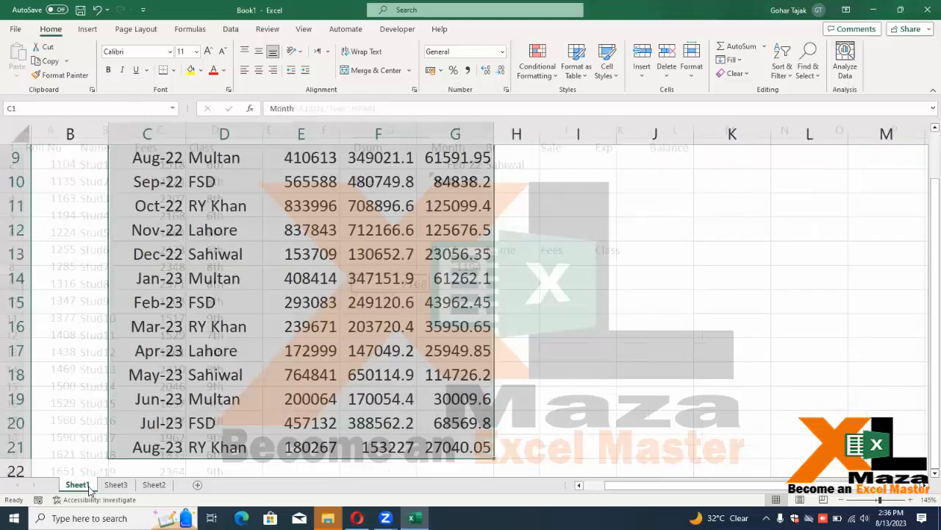
scroll(186, 315, up, 3)
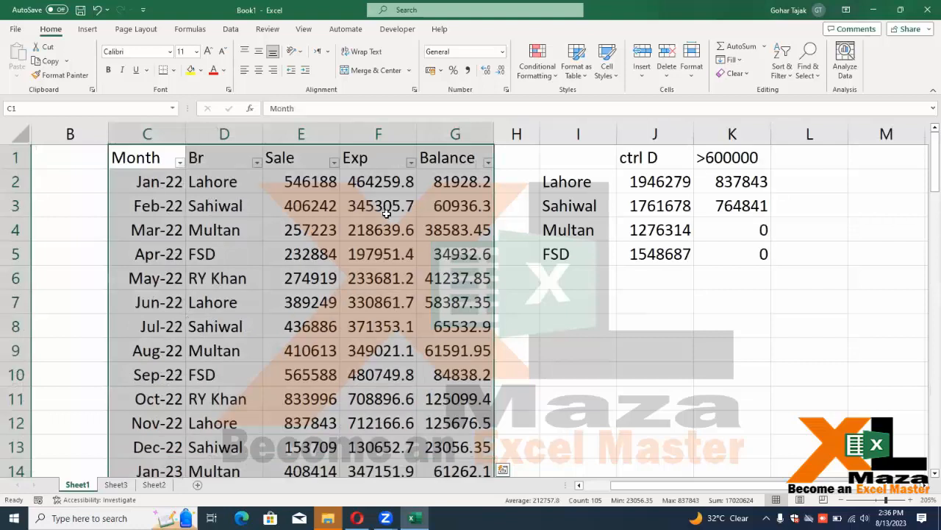
click(116, 485)
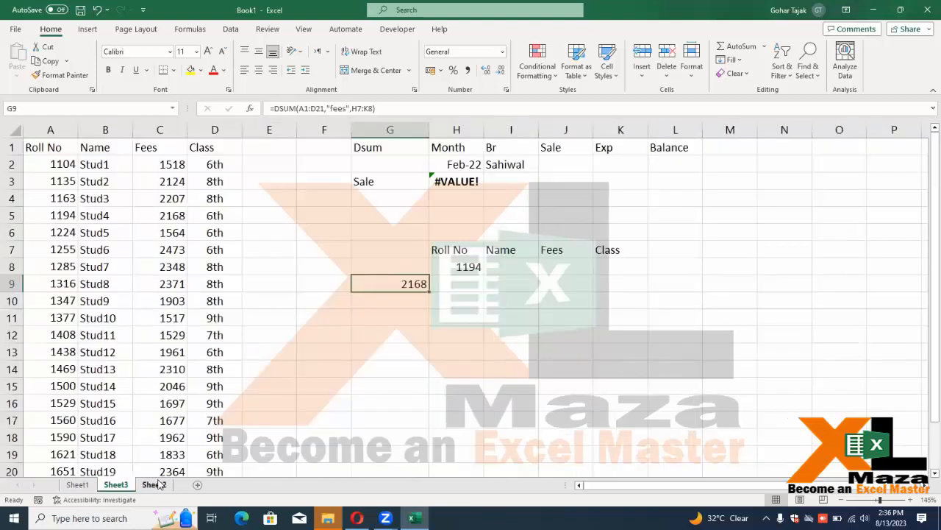
click(154, 485)
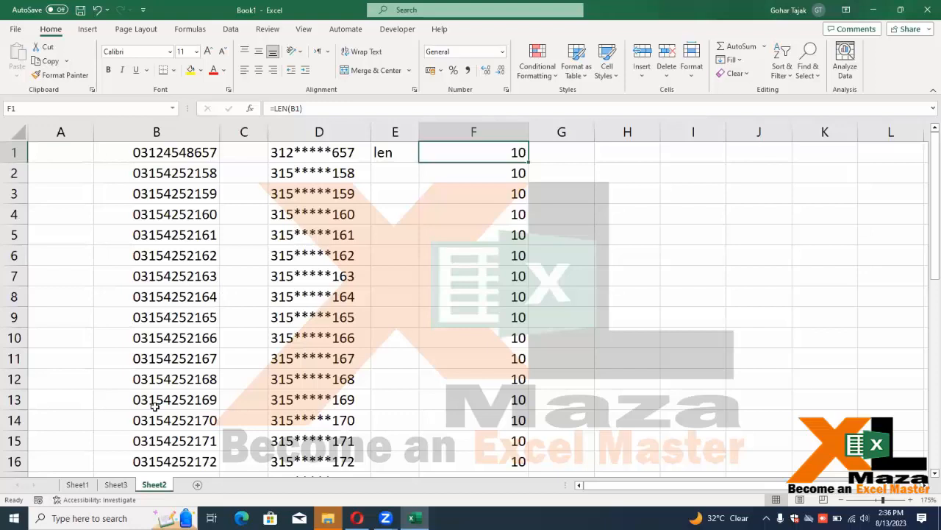
click(110, 486)
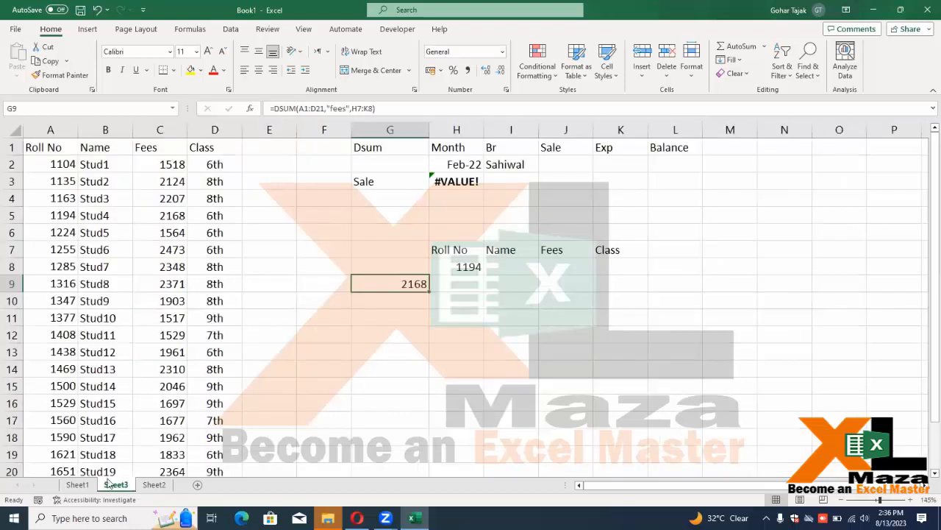
click(155, 486)
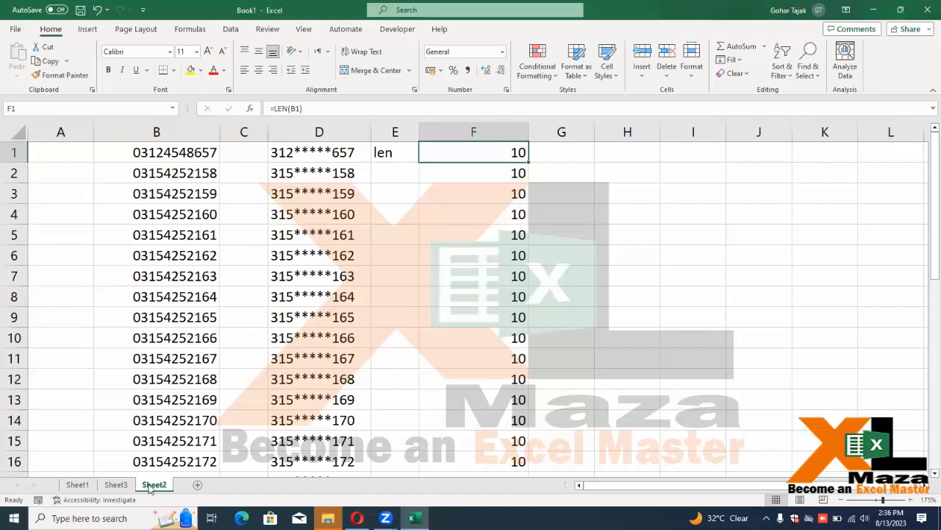
Narrow columns F and A on Sheet2
click(656, 191)
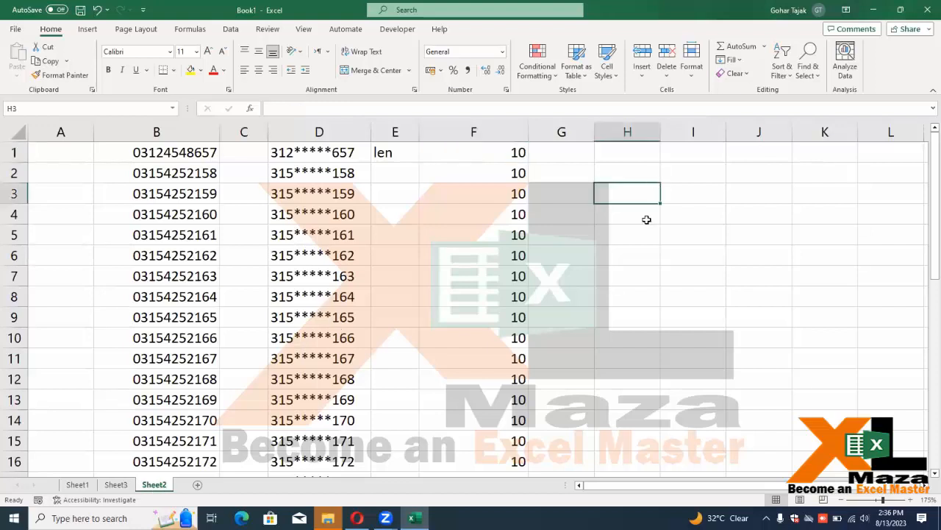
drag(530, 133, 492, 135)
drag(95, 131, 72, 130)
Rename Sheet2 to Pak
right_click(156, 485)
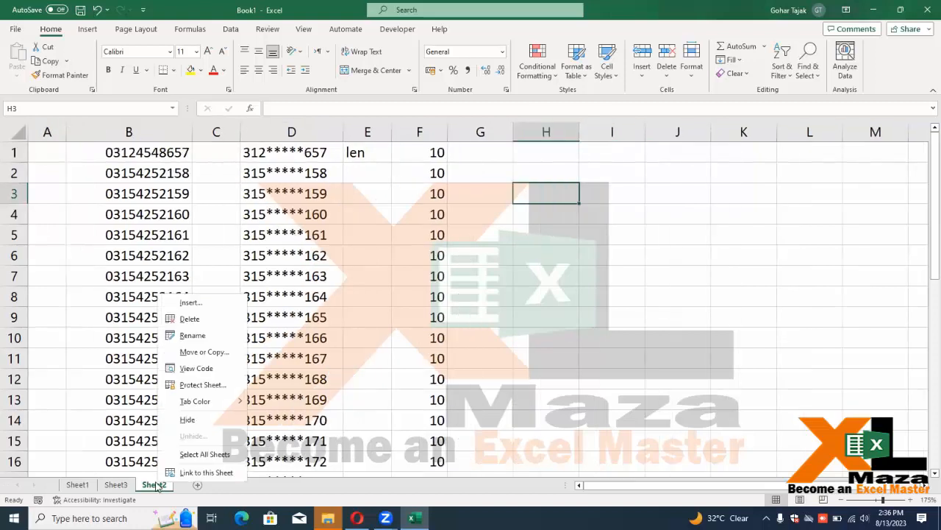
click(227, 336)
text(Pak)
key(Return)
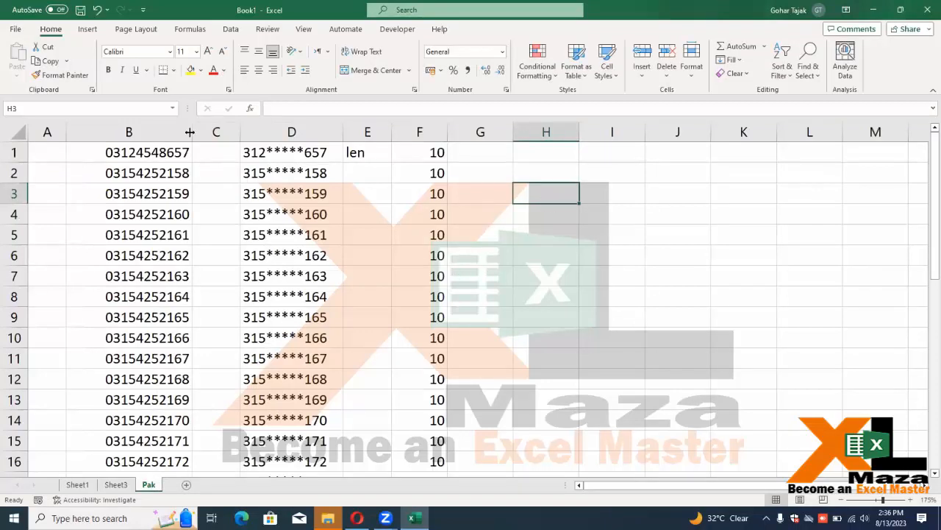
Give cell H3 a light grey fill and widen column H
click(201, 70)
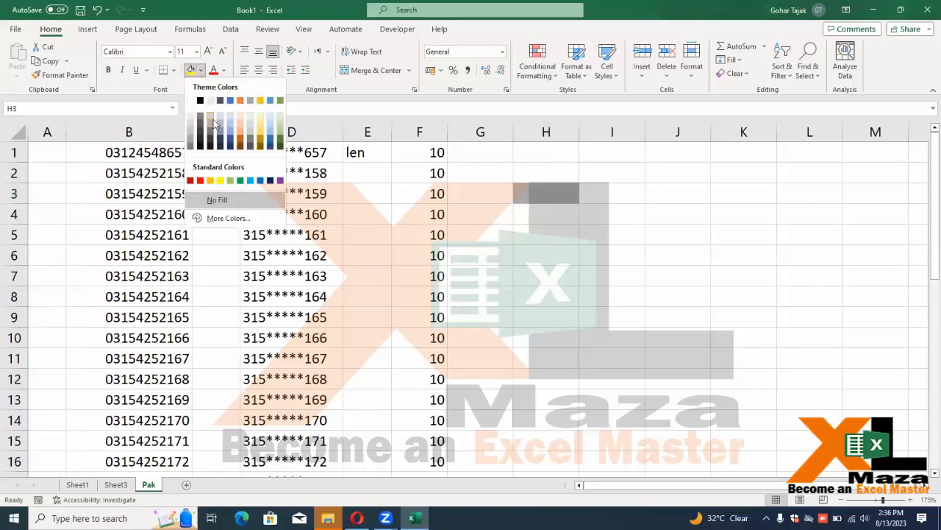
click(213, 120)
drag(586, 125, 603, 125)
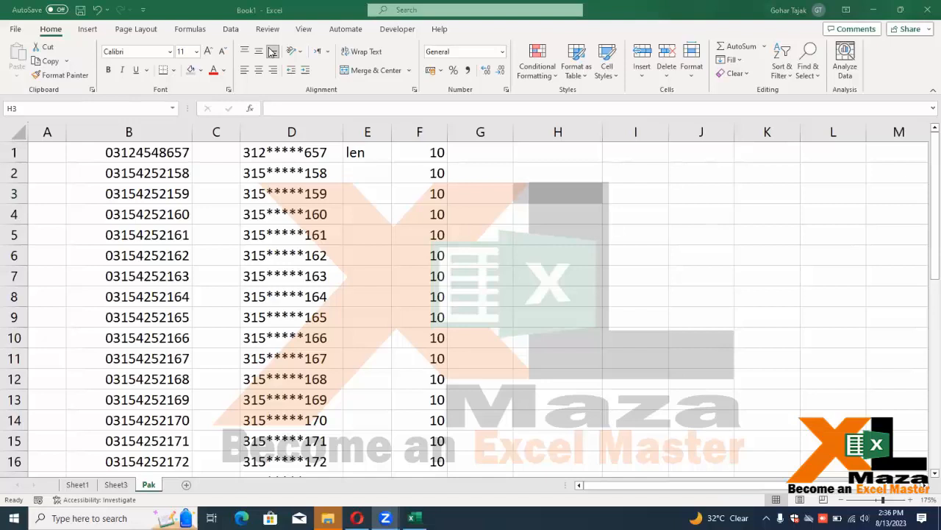
click(545, 191)
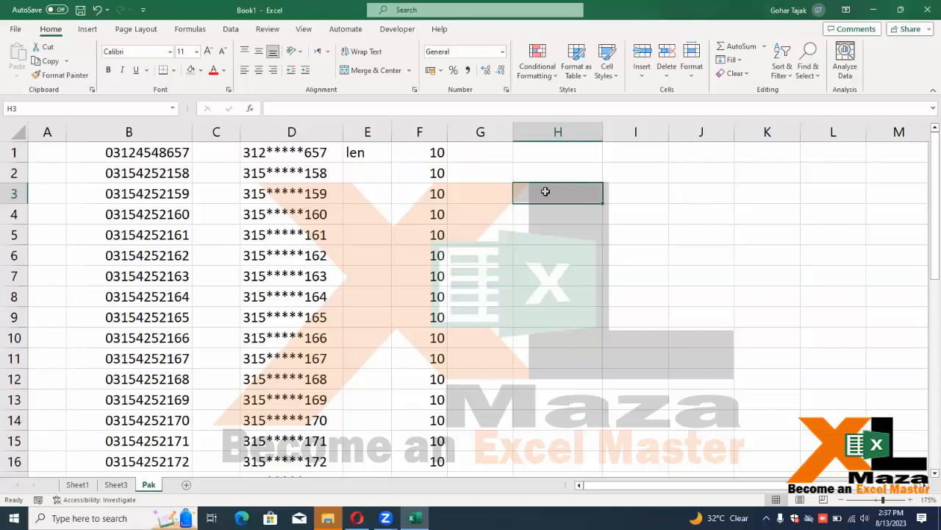
Enter =CELL("filename") in H3 and check its blank result in the unsaved Book1
text(=celll)
key(BackSpace)
key(Tab)
key(Down)
key(Down)
key(Down)
key(Down)
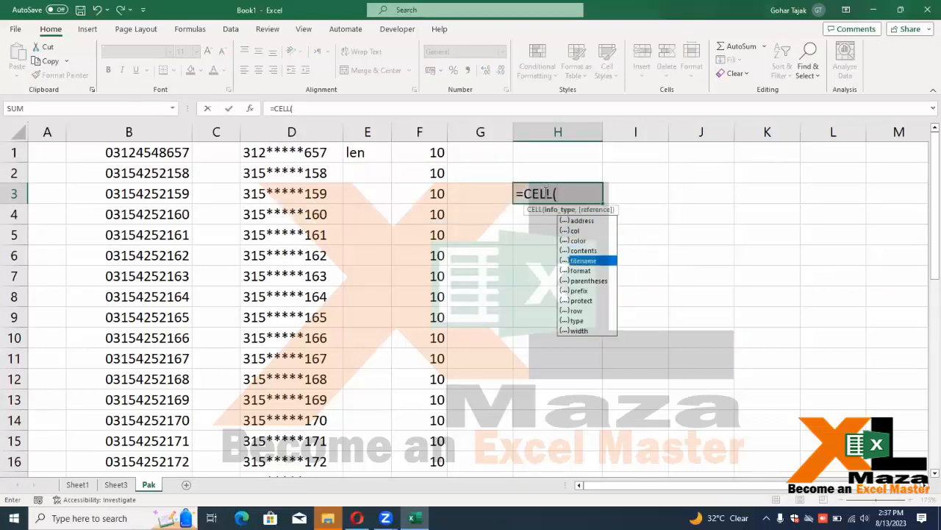
key(Tab)
key(Return)
key(Up)
key(Up)
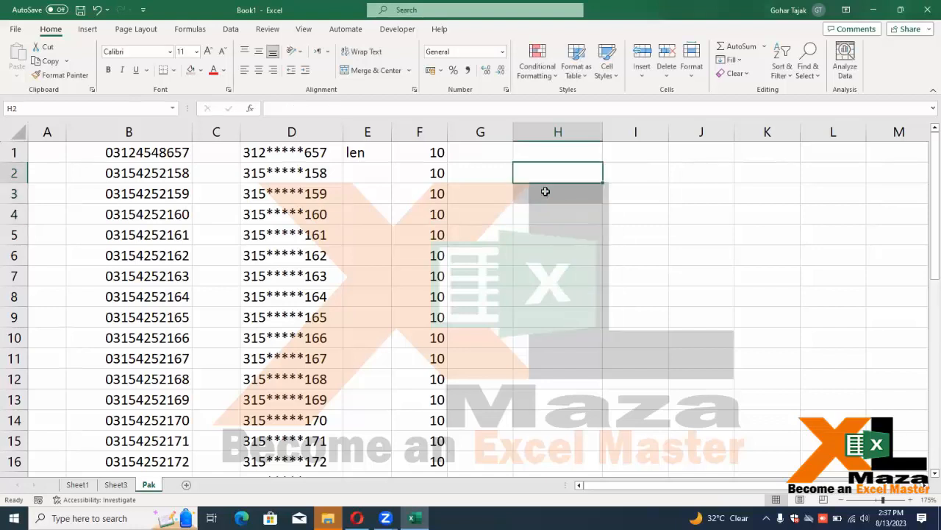
click(545, 191)
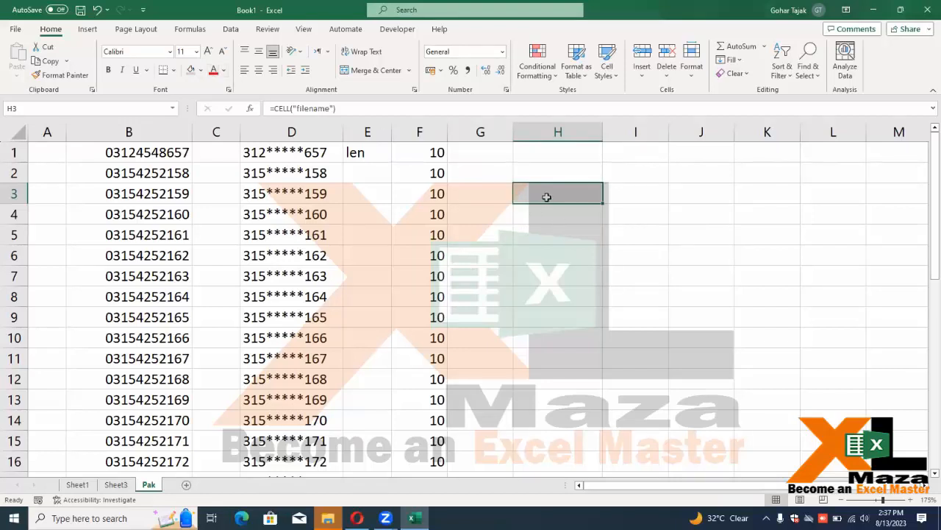
click(542, 220)
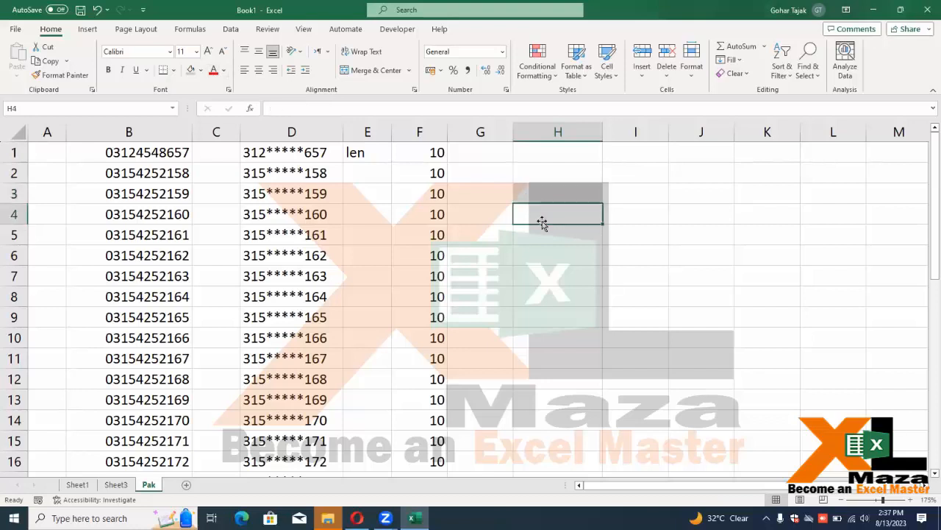
click(542, 196)
click(542, 175)
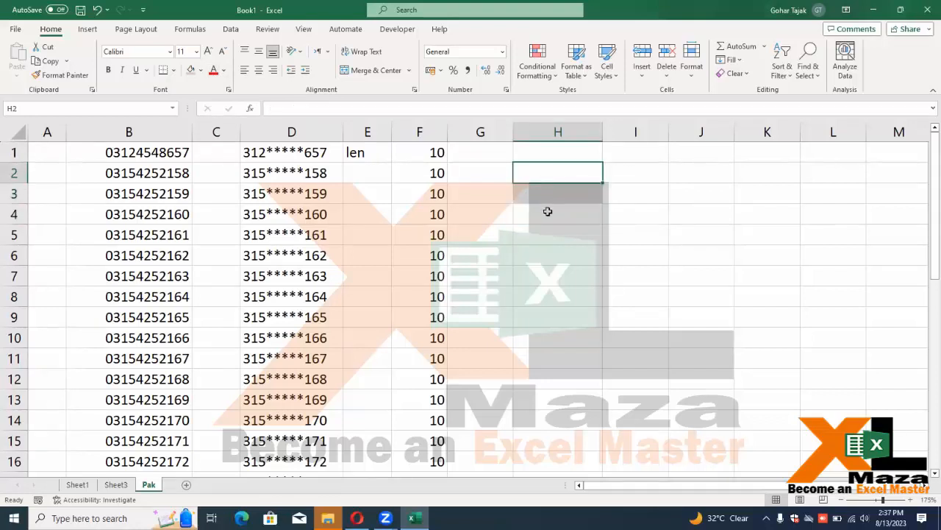
click(549, 193)
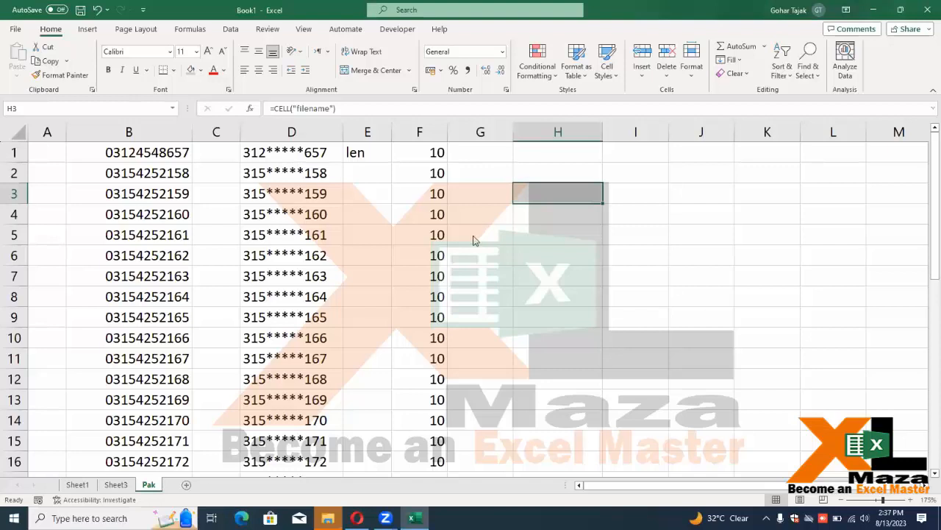
Save the workbook as 'Formula Session' in the Documents folder
key(ctrl+s)
click(385, 387)
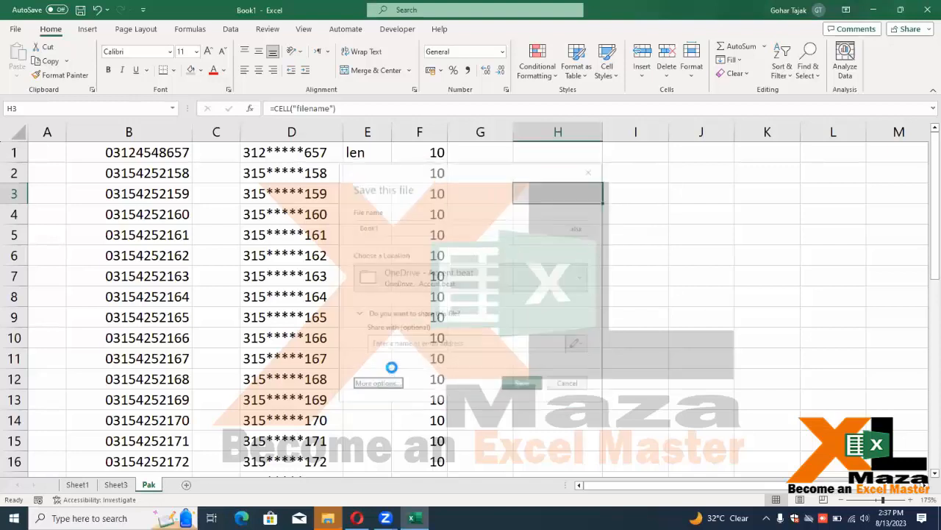
click(134, 270)
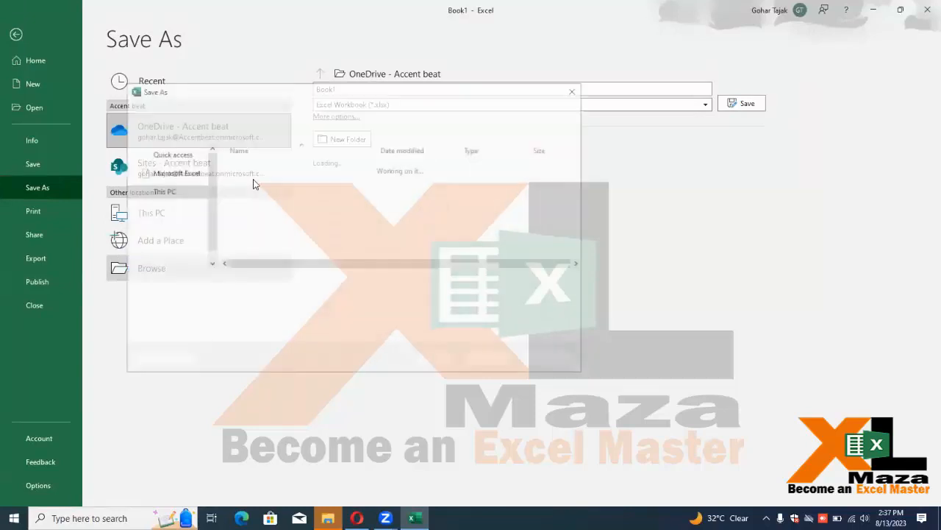
scroll(176, 239, down, 1)
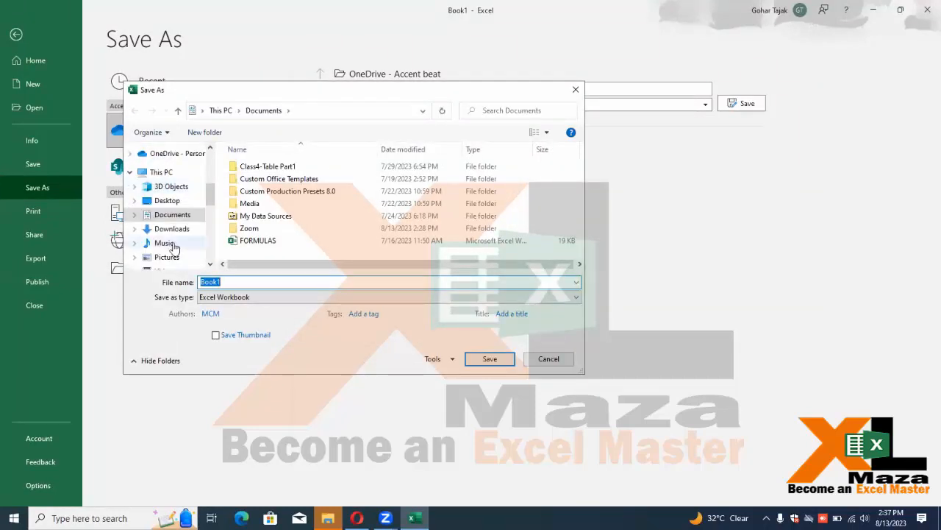
click(177, 215)
text(Fo)
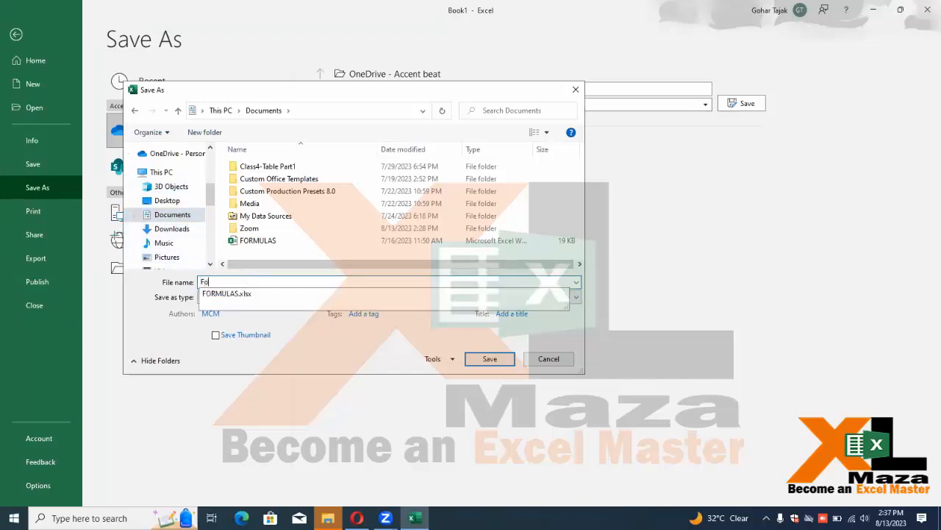
text(rmula Session)
key(Return)
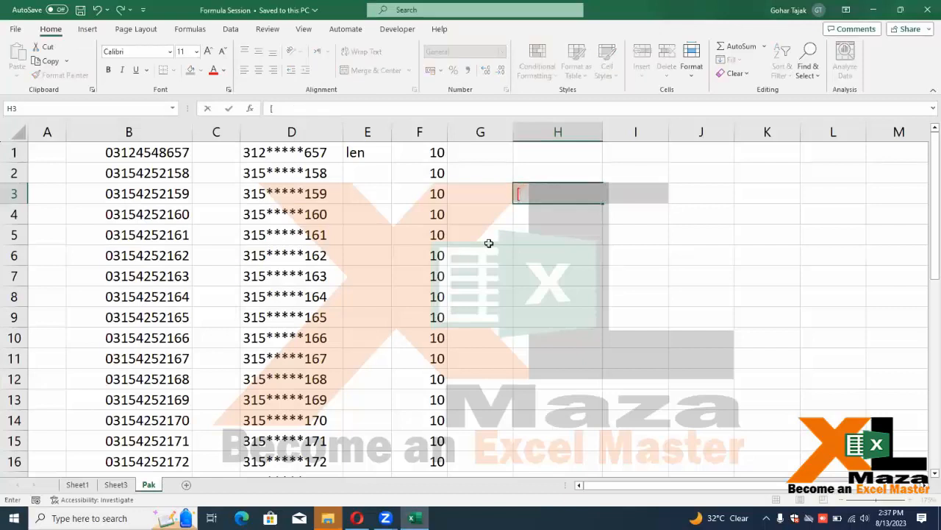
Re-enter H3 so it shows the full file path, and autofit column H to it
click(510, 258)
click(546, 193)
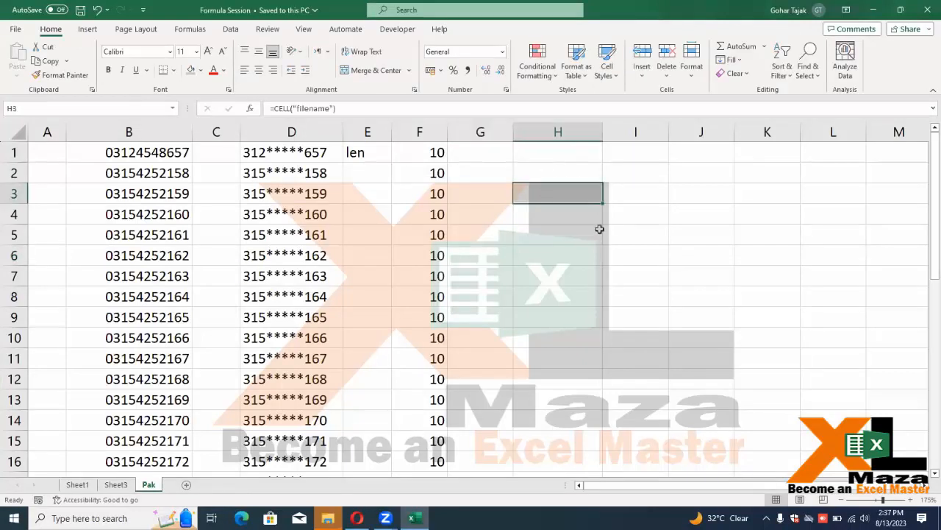
key(F2)
key(ctrl+Return)
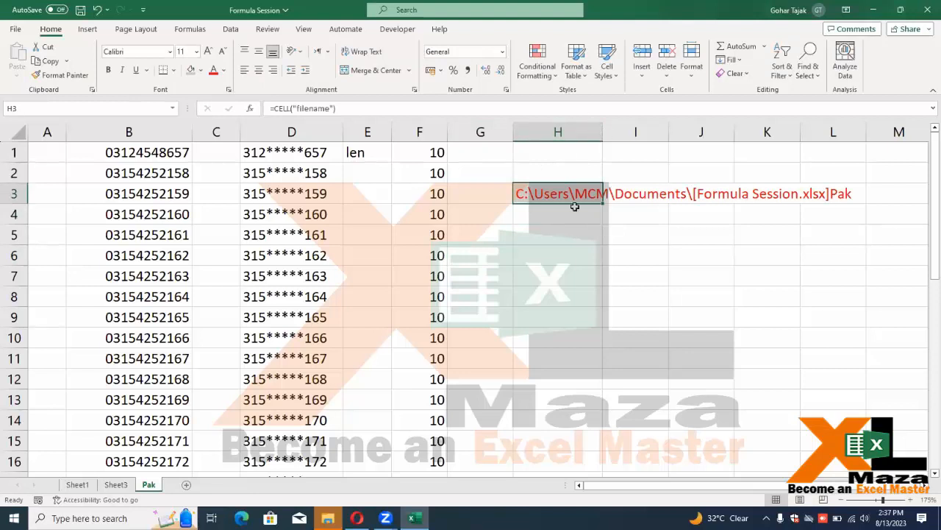
click(562, 247)
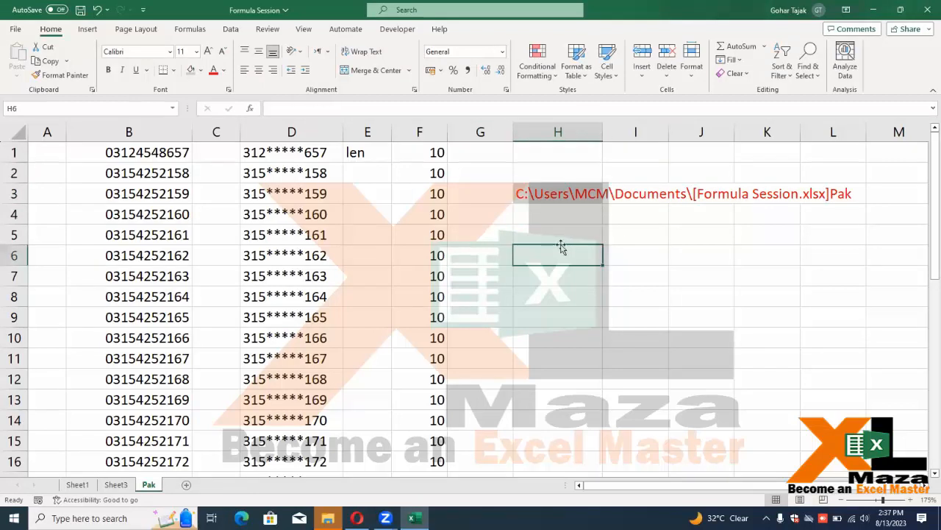
double_click(603, 132)
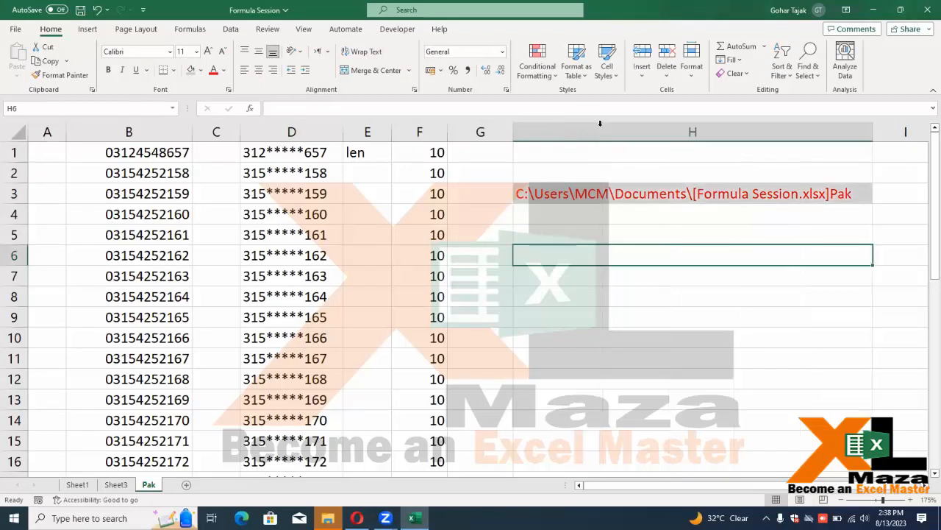
click(640, 192)
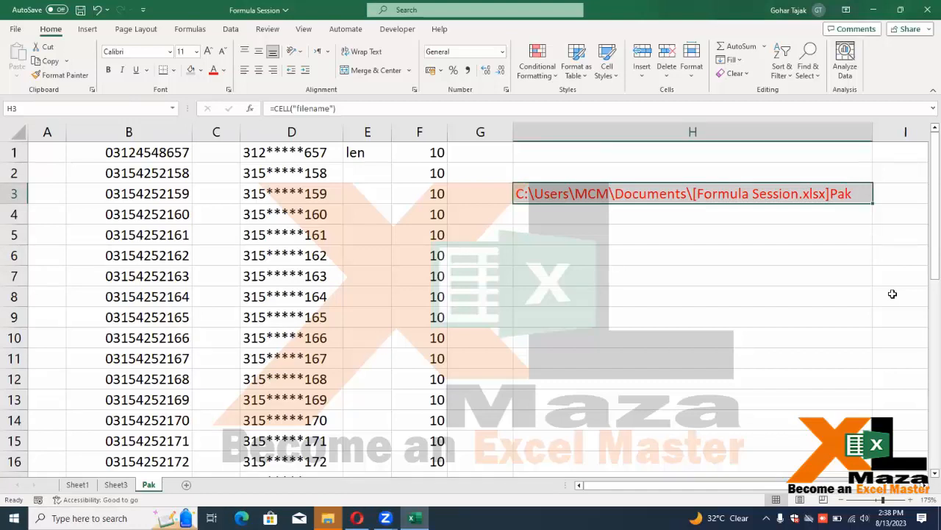
Rename the Pak sheet to a person's first name, correcting a typo, then narrow column H
right_click(148, 487)
click(221, 338)
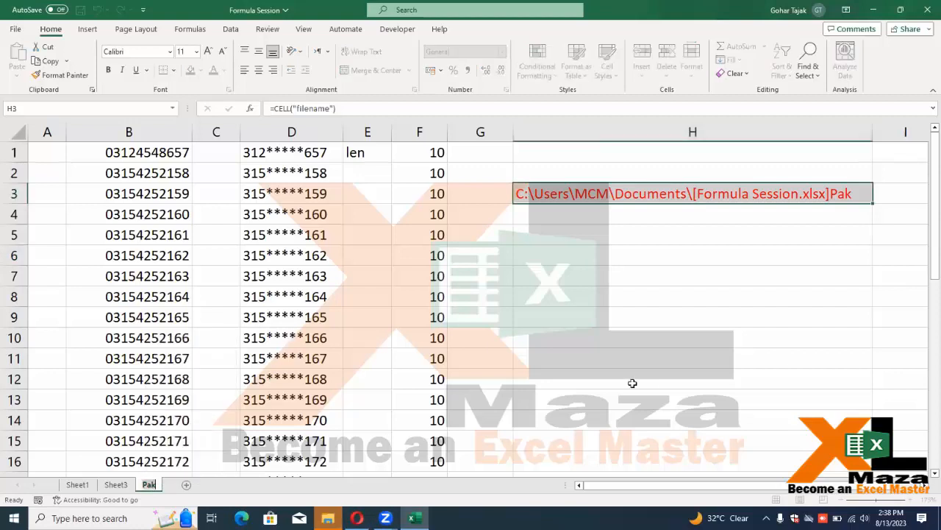
text(Goahr)
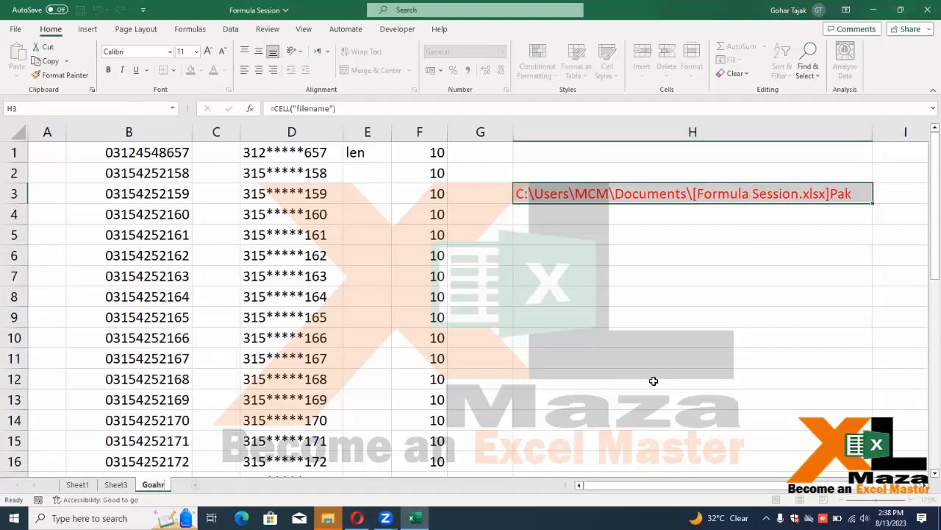
key(Return)
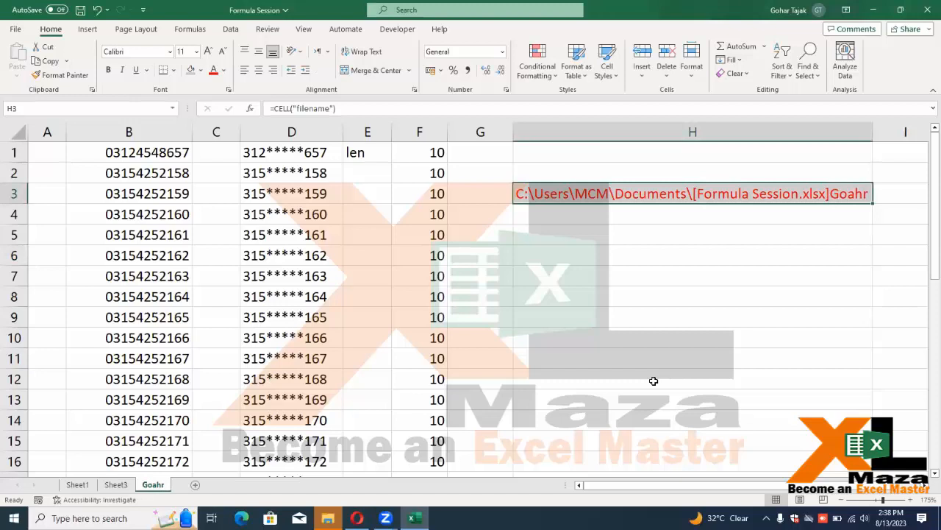
key(alt+r)
key(alt+h)
text(or)
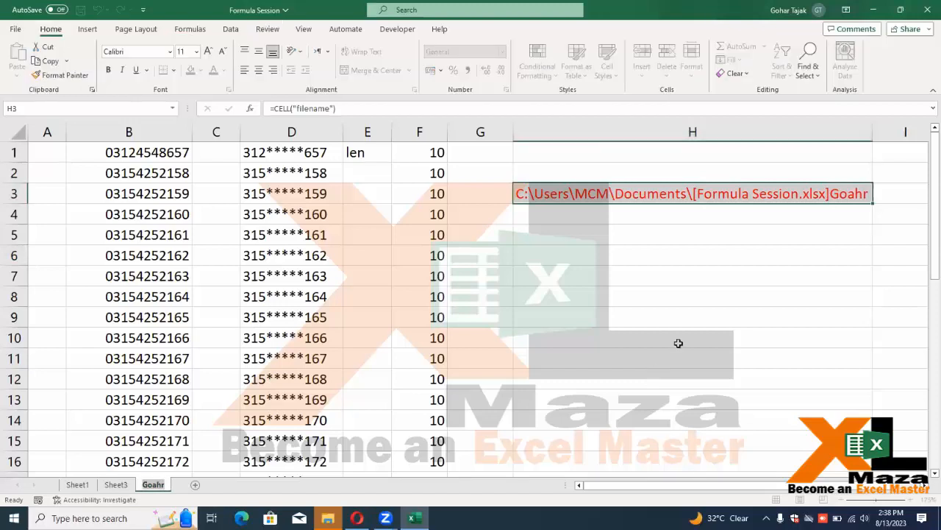
text(zz)
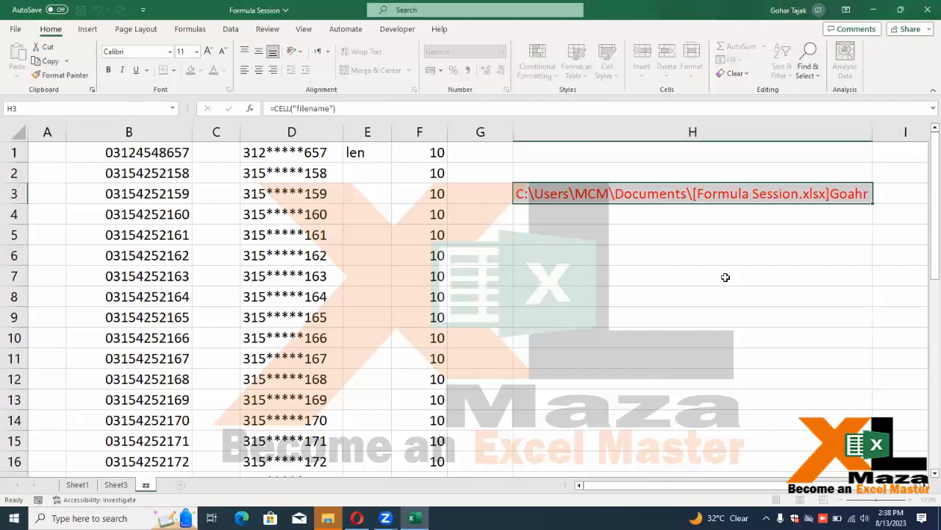
key(BackSpace)
key(BackSpace)
text(Gohar)
key(Return)
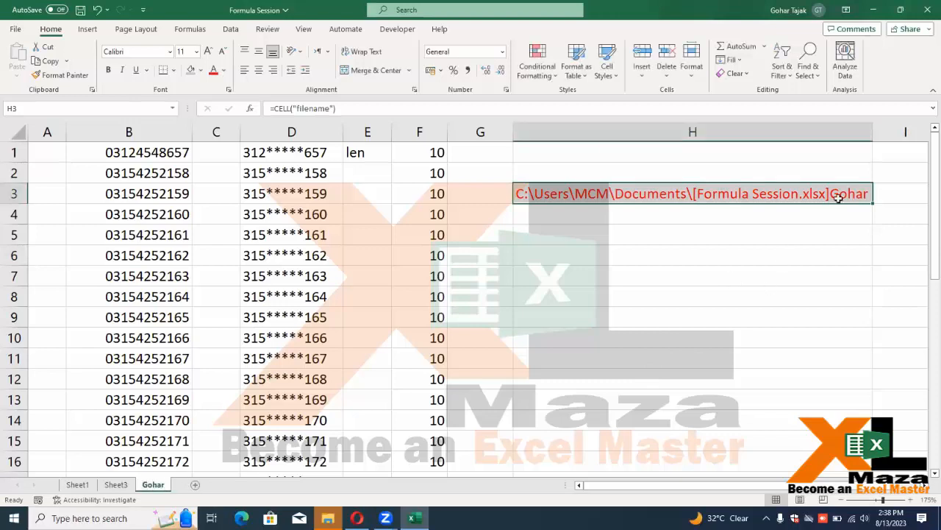
click(623, 257)
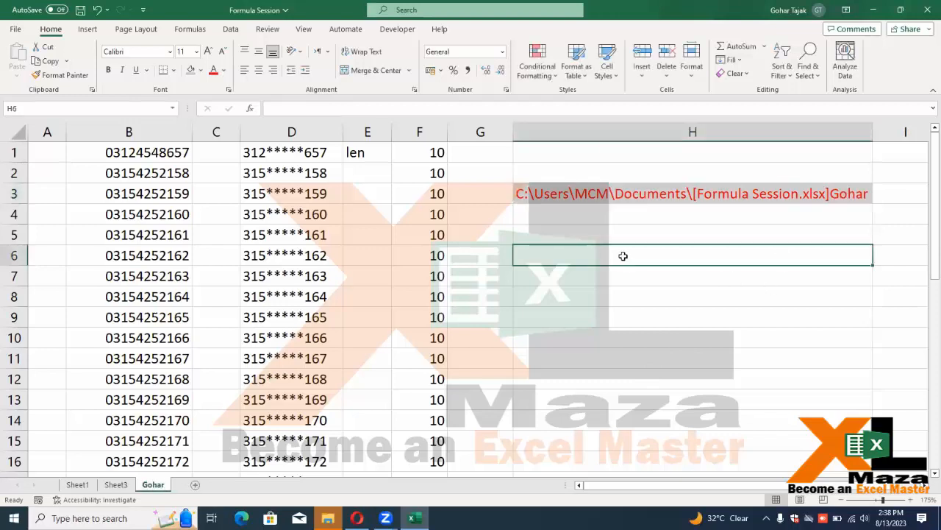
drag(873, 131, 618, 131)
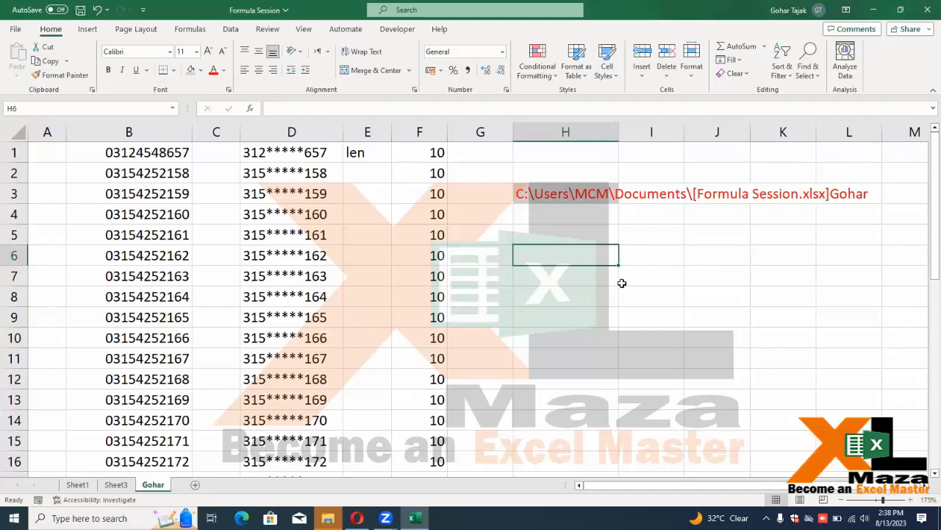
Enter =FIND("]",H3) in H6 so it returns 45
text(=find)
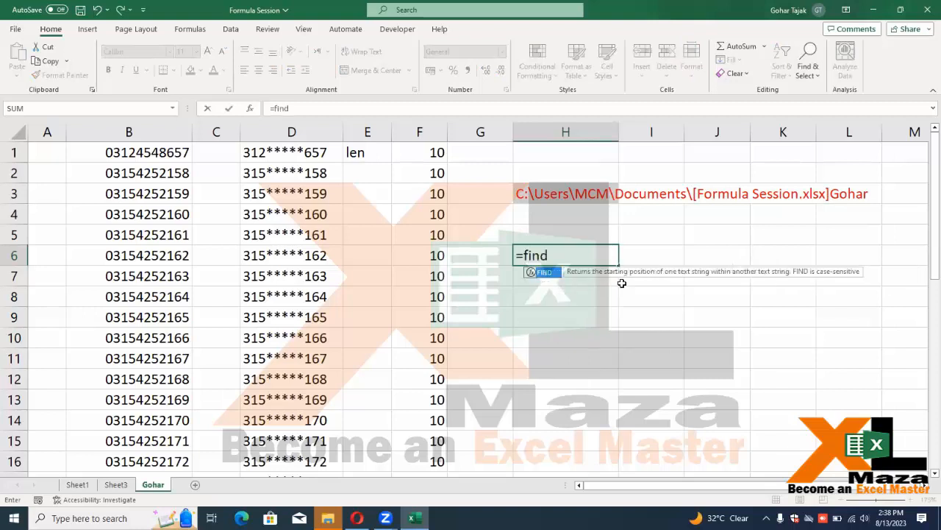
key(Tab)
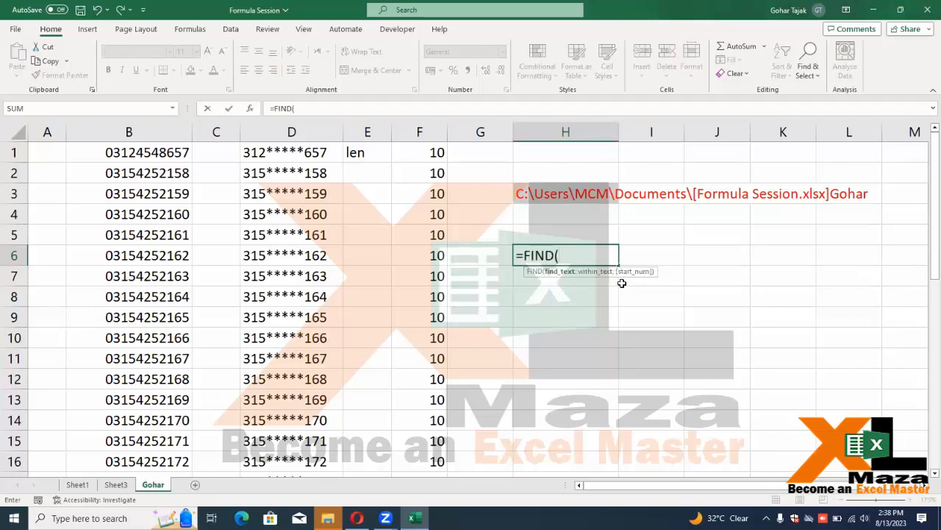
text("]")
key(Return)
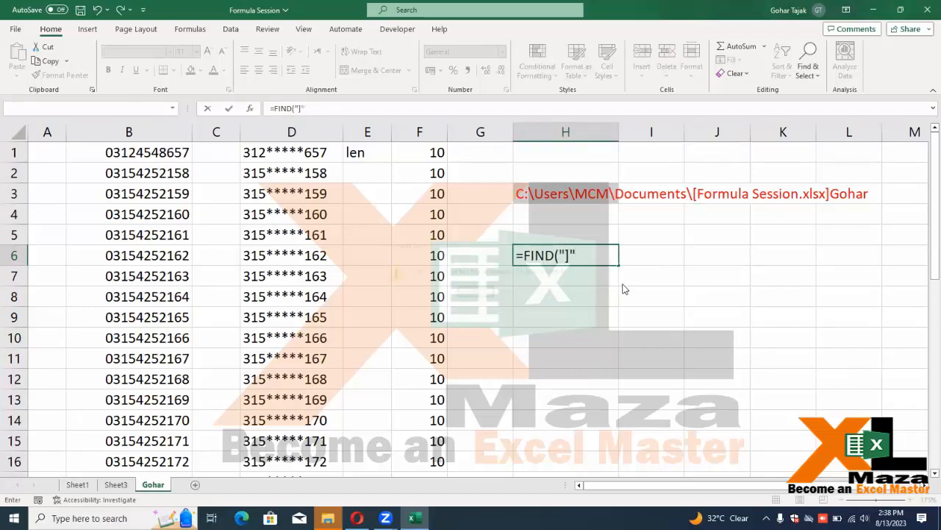
key(Return)
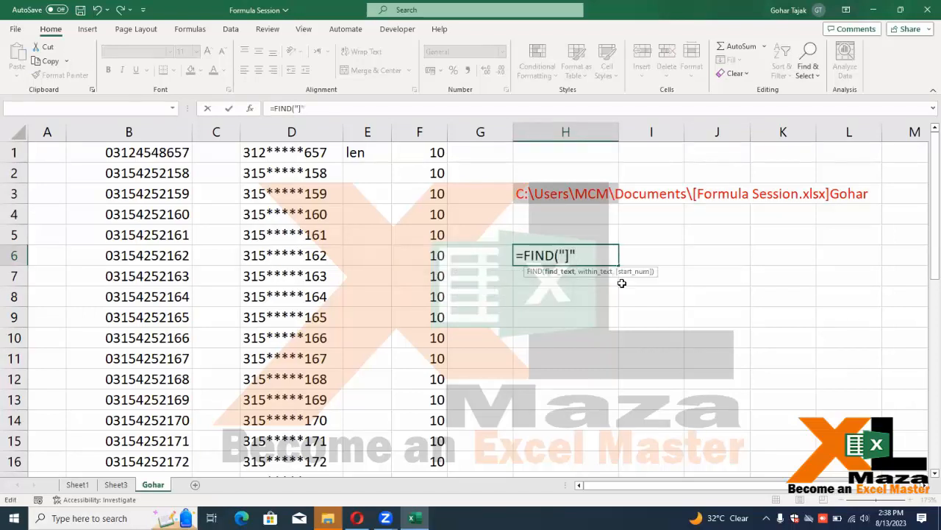
text(,,)
click(560, 198)
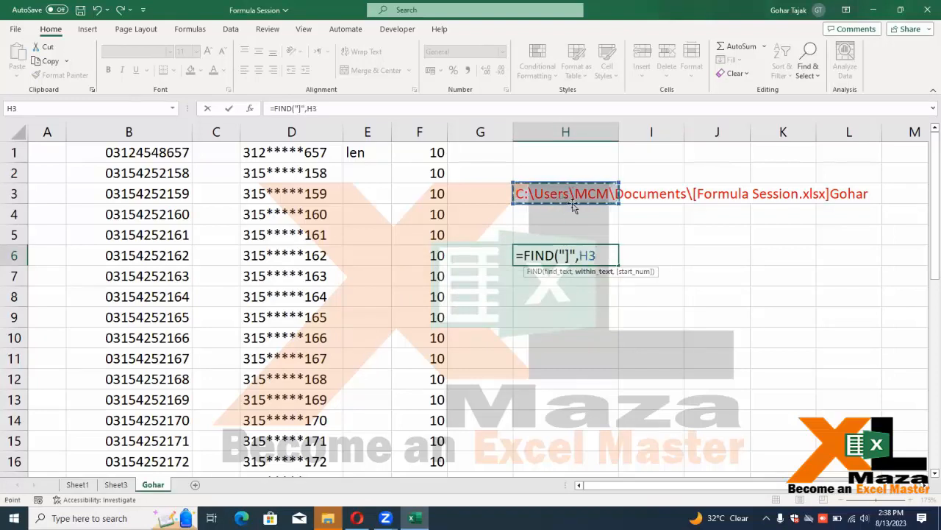
key(Return)
key(Up)
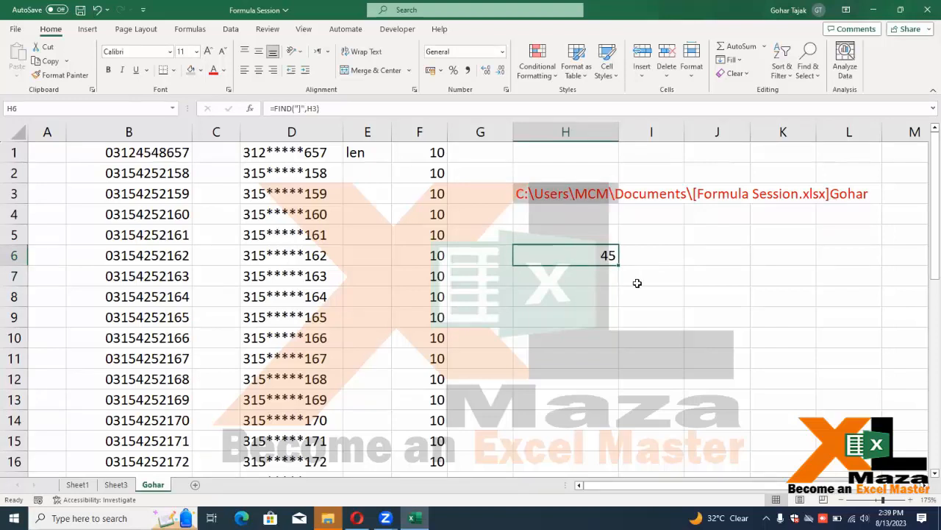
key(F2)
key(Escape)
Enter =LEN(H3) in H7, returning the path length 50
click(369, 152)
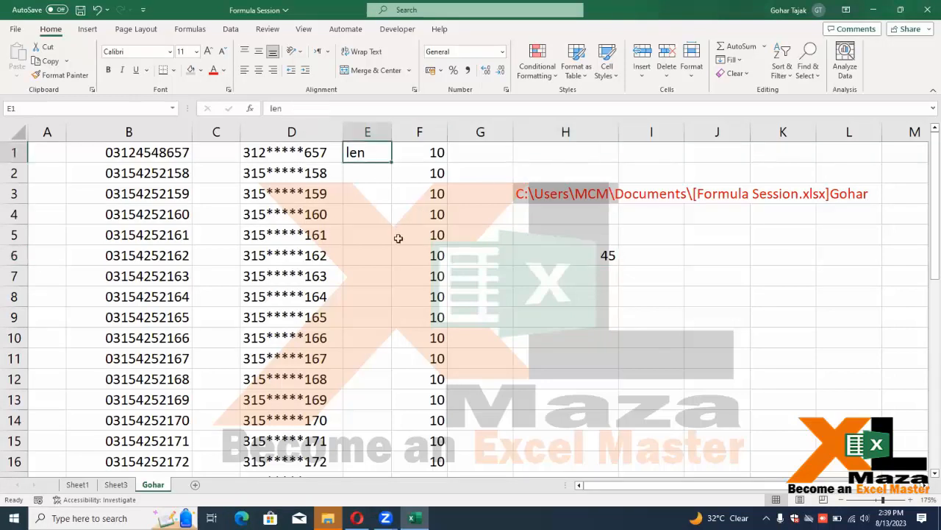
click(567, 280)
text(=le)
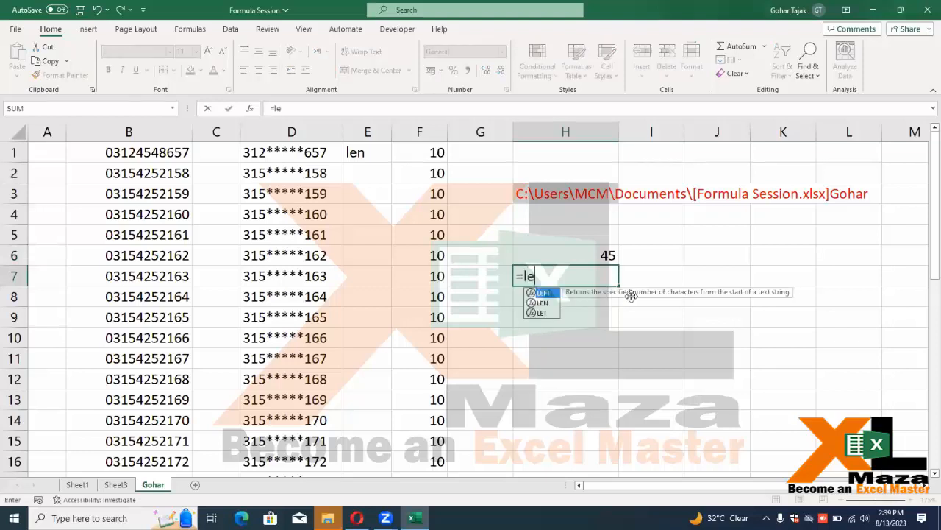
key(Tab)
text(H6)
key(BackSpace)
key(BackSpace)
key(BackSpace)
key(BackSpace)
key(BackSpace)
text(n)
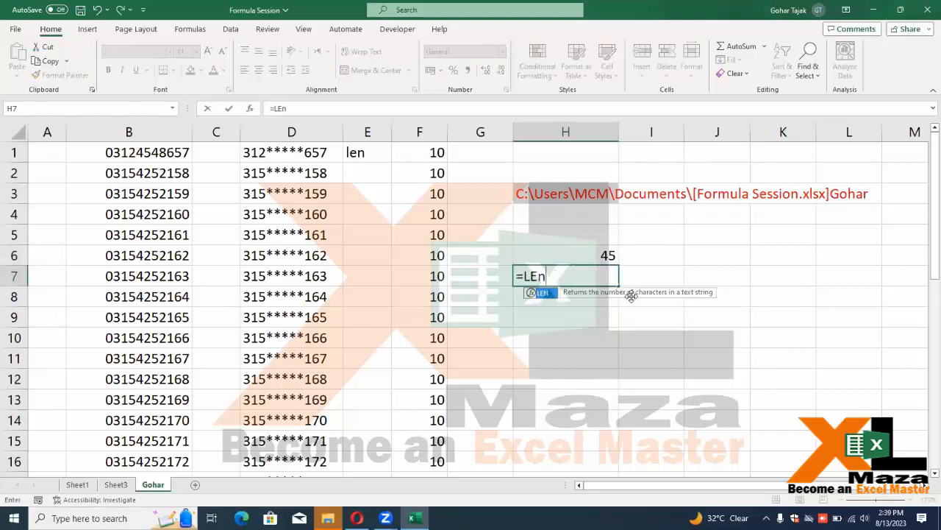
key(Tab)
key(Up)
key(Up)
key(Up)
key(Up)
key(Return)
key(Up)
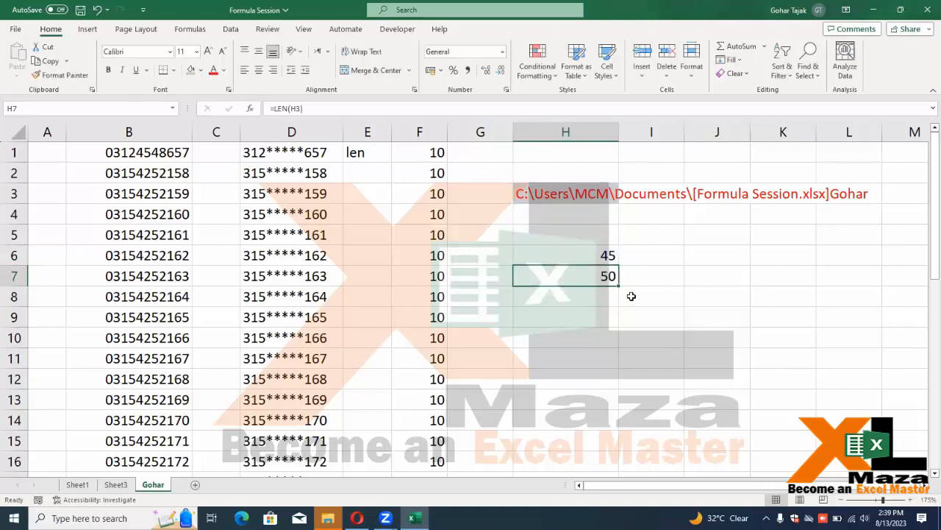
key(Up)
key(Up)
key(Up)
key(Up)
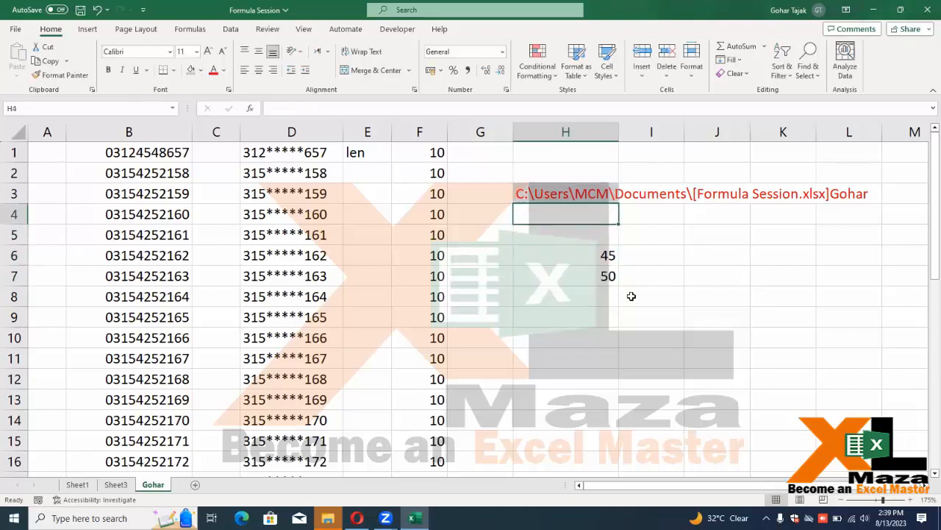
key(Down)
key(Down)
key(Down)
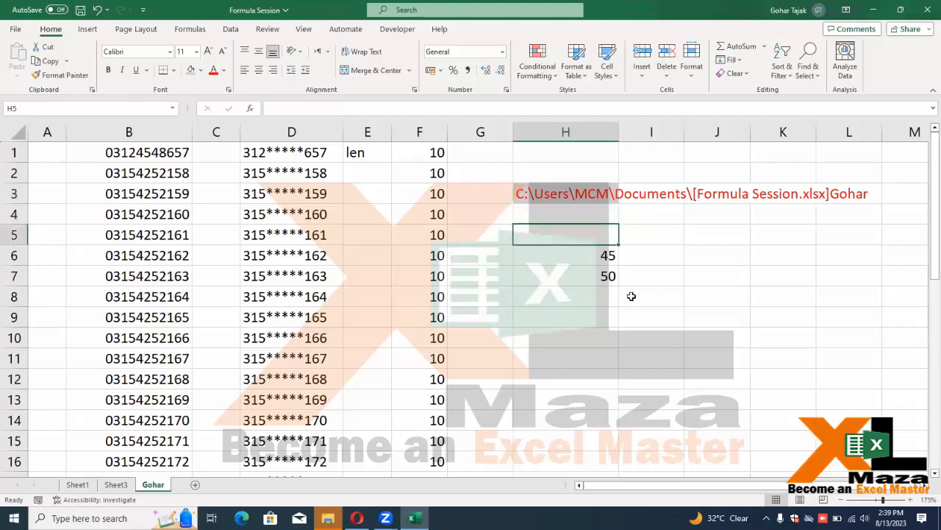
key(F2)
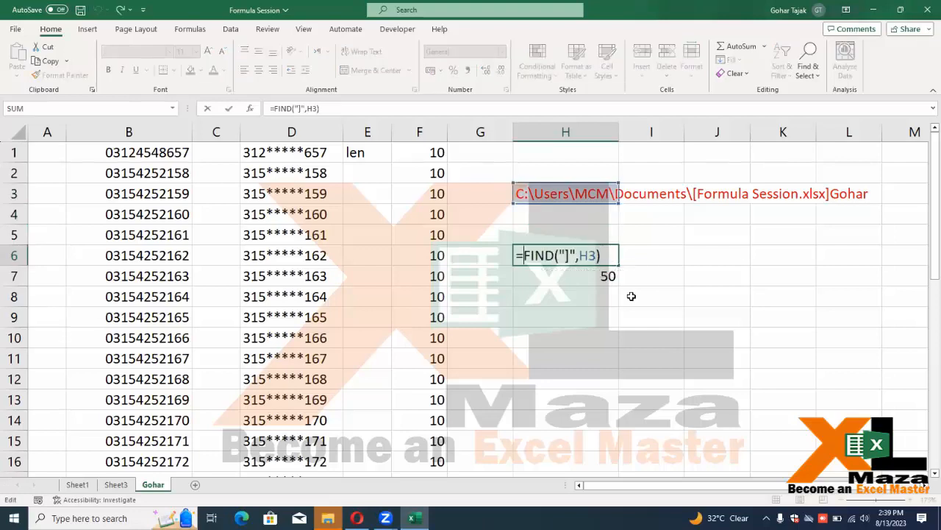
Change H6 to =LEN(H3)-FIND("]",H3), giving 5, and clear H7
text(len()
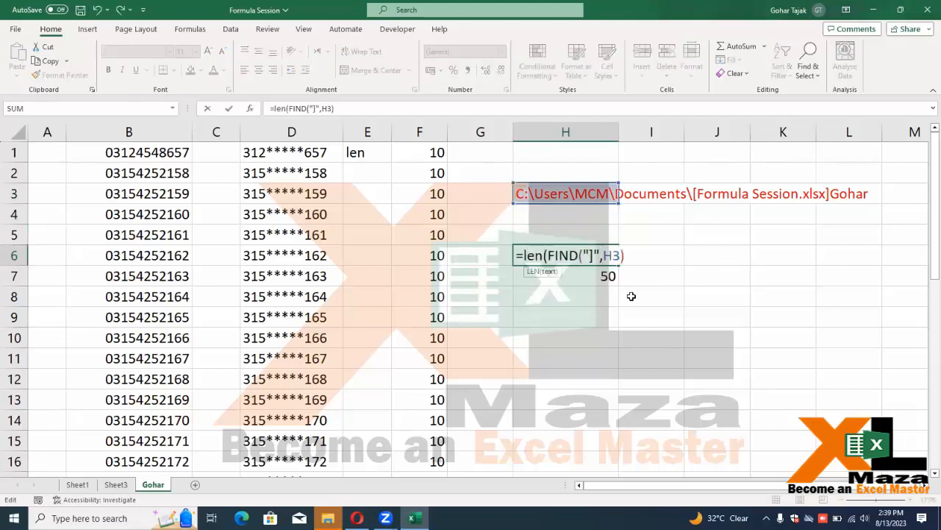
click(573, 192)
text()-)
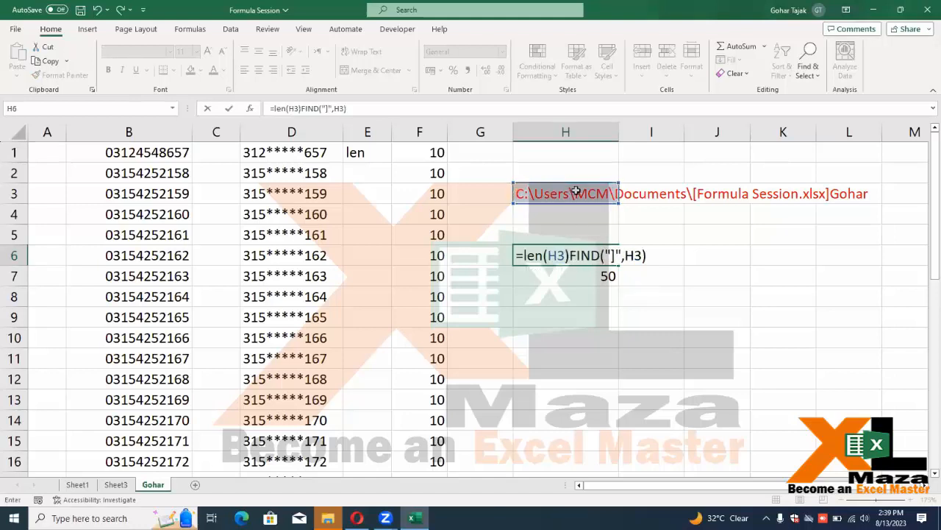
key(Return)
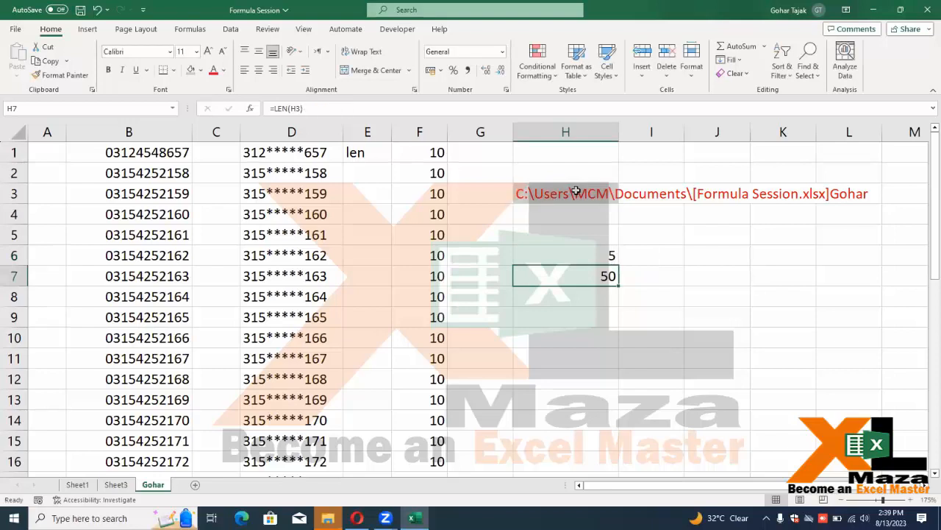
key(Delete)
key(Up)
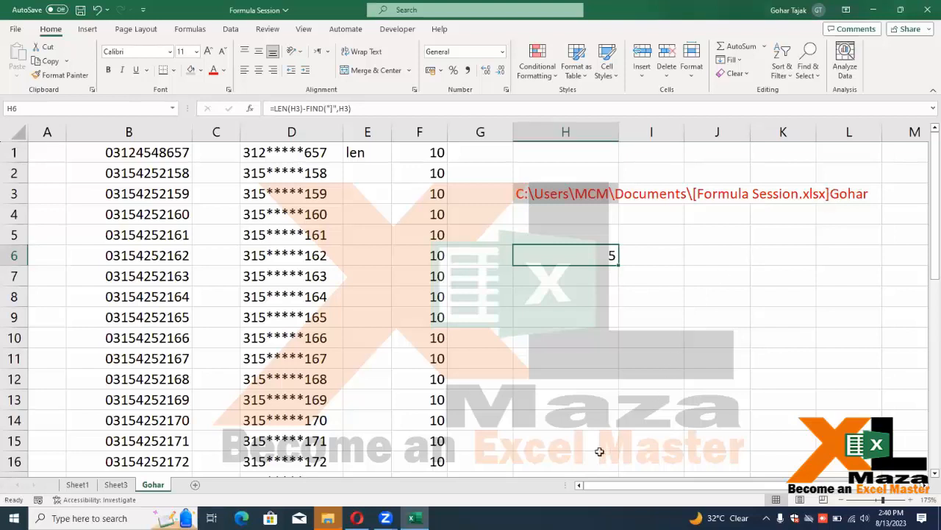
key(F2)
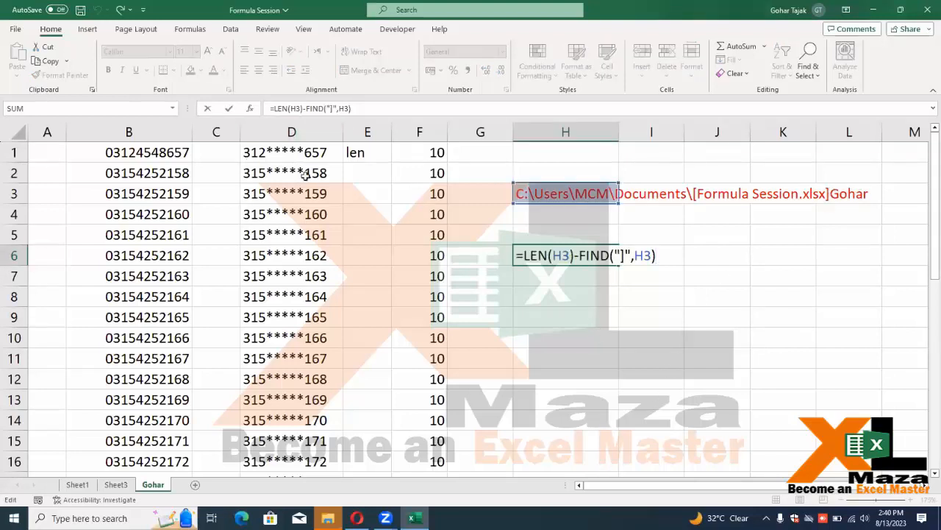
Wrap H6 in RIGHT to read =RIGHT(H3,LEN(H3)-FIND("]",H3)), returning the sheet name
click(526, 255)
text(right)
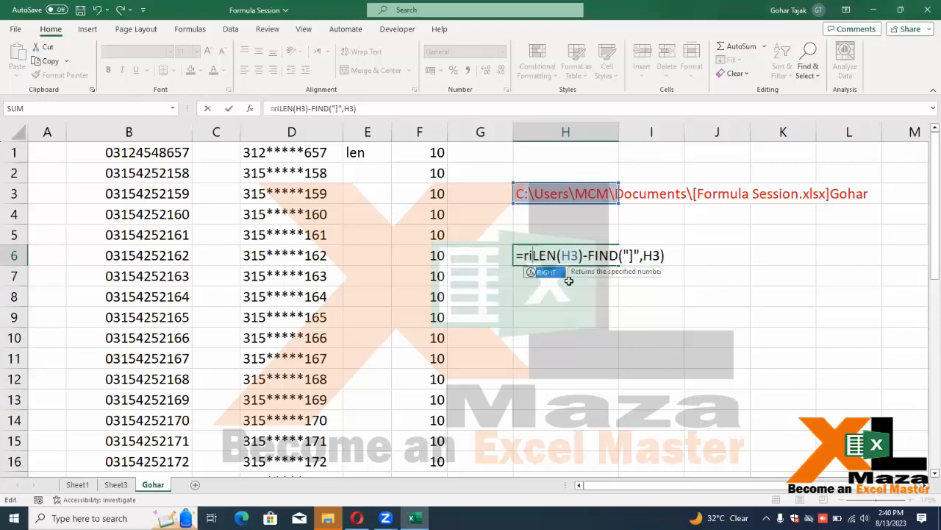
key(Tab)
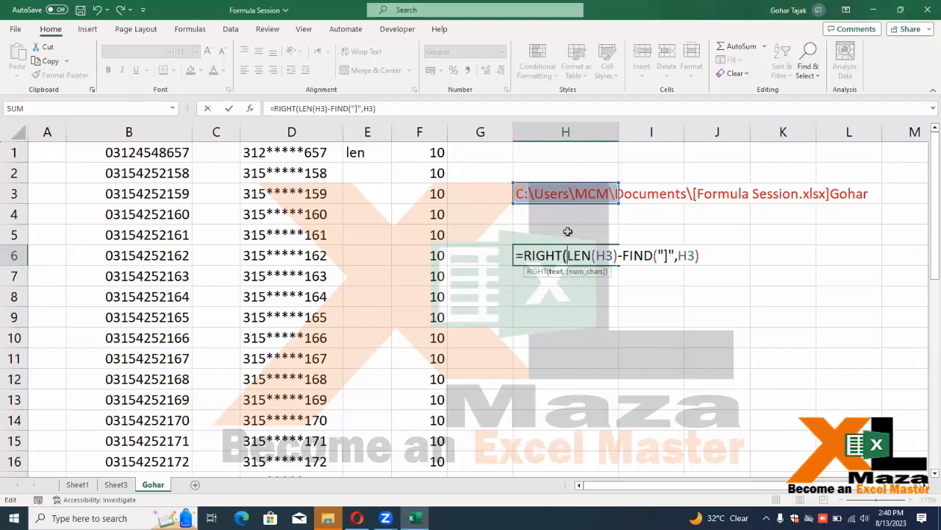
click(555, 192)
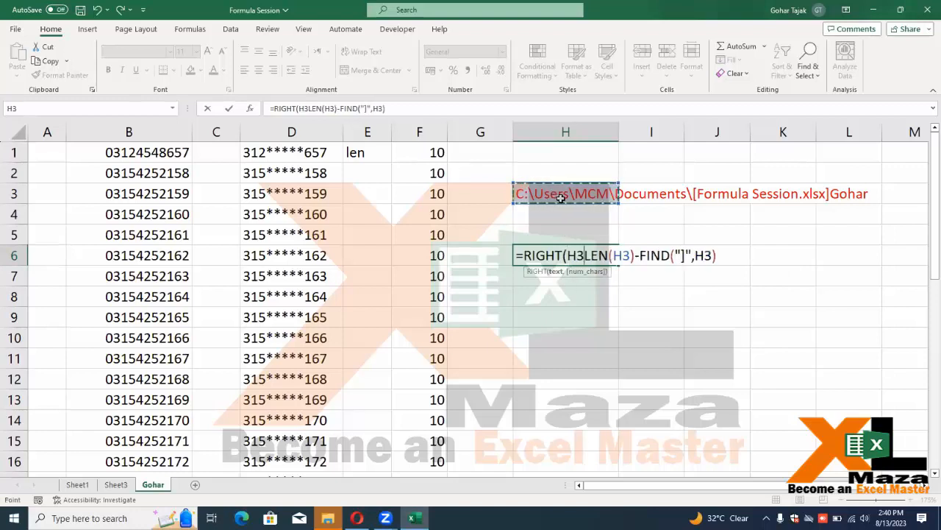
text(,)
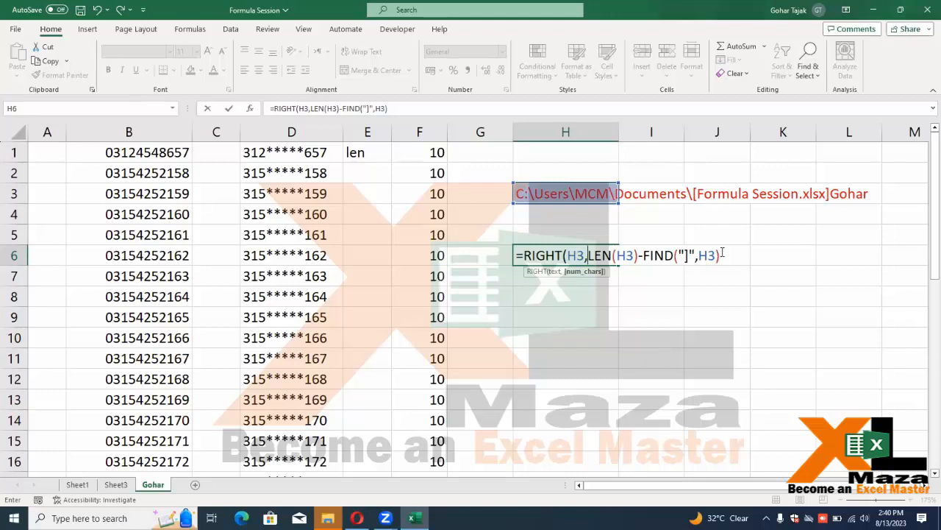
key(Return)
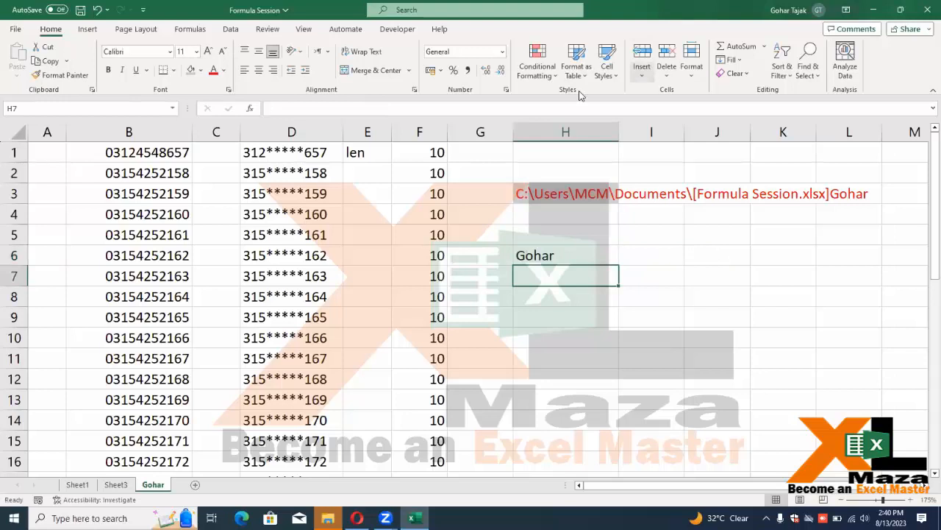
click(534, 257)
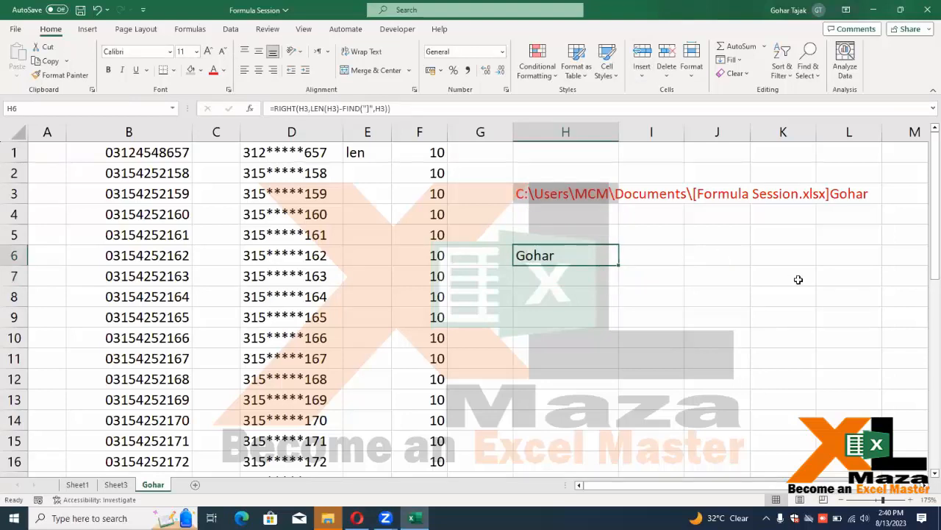
key(Down)
key(Up)
key(Up)
key(Up)
key(Up)
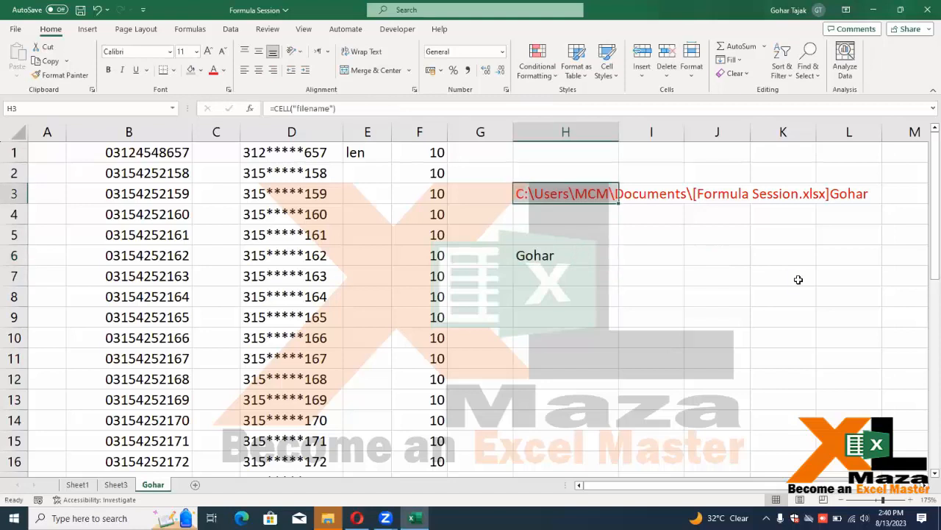
Test that deleting H3 breaks H6, then restore H3's filename formula
key(Delete)
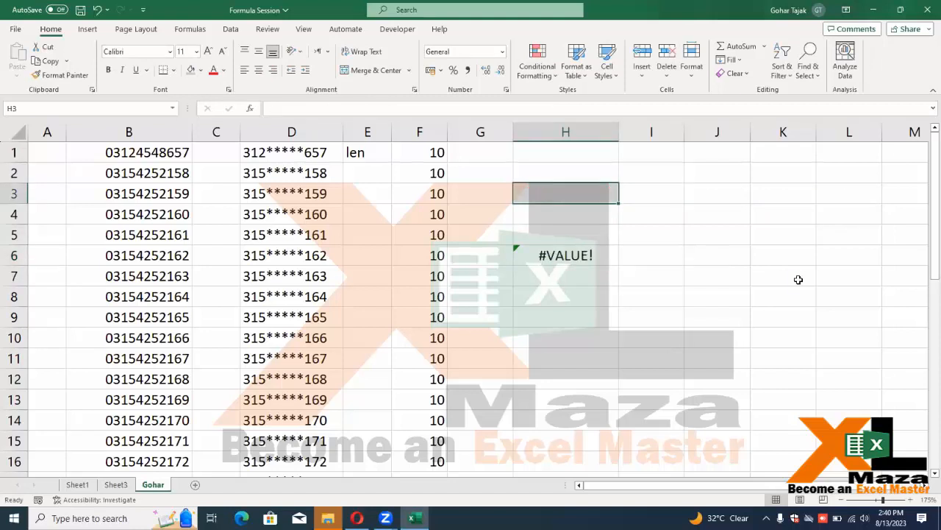
key(Down)
key(Down)
key(Down)
key(ctrl+z)
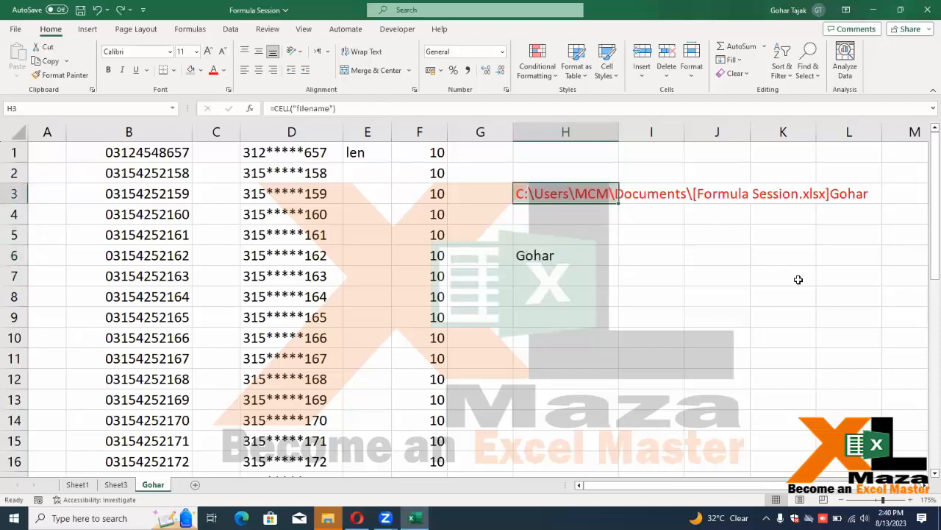
key(F2)
key(Left)
key(Left)
key(Left)
key(Left)
key(Left)
key(Left)
key(Left)
key(Left)
key(Left)
key(Left)
key(Left)
key(Left)
key(Return)
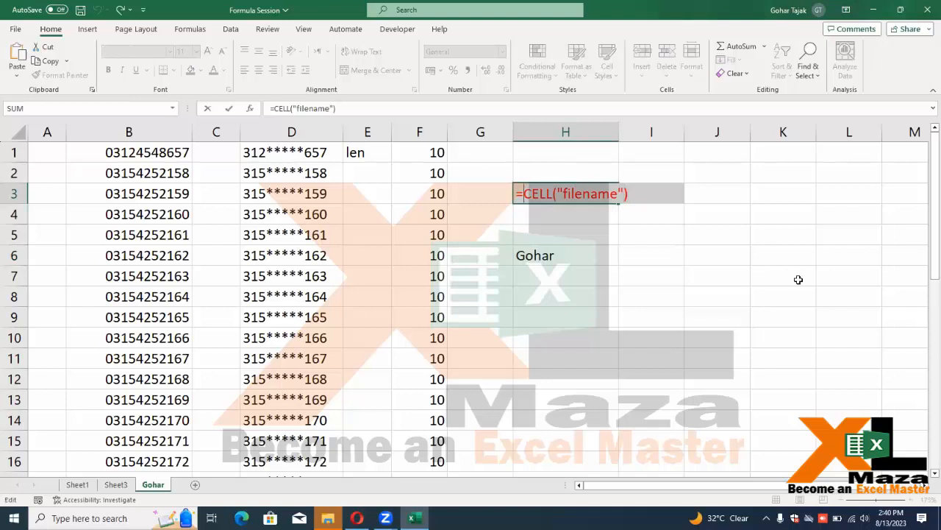
key(Down)
key(Down)
Replace all three H3 references in H6 with CELL("filename")
key(F2)
key(Left)
key(Left)
key(Left)
key(Left)
key(Left)
key(Left)
key(Left)
key(Left)
key(Left)
key(Left)
key(Left)
key(Left)
key(Left)
key(Left)
key(Left)
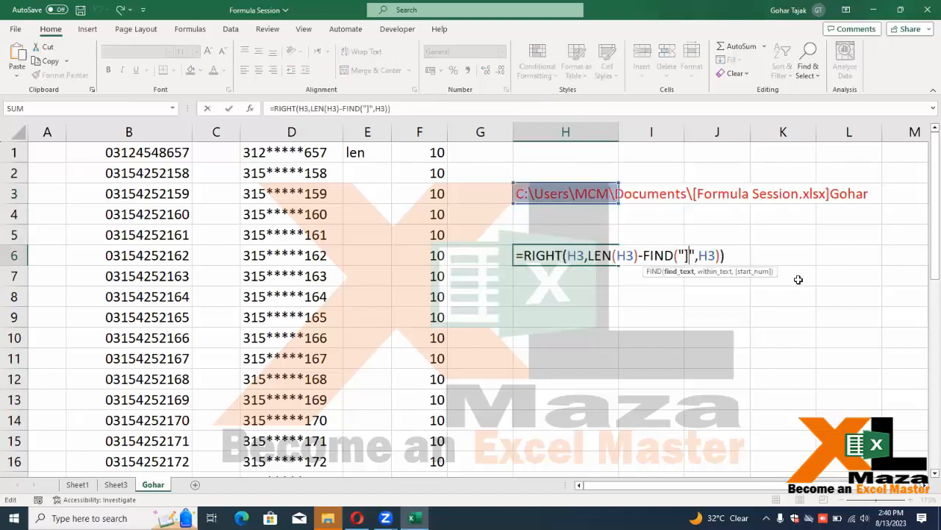
key(shift+Right)
key(shift+Right)
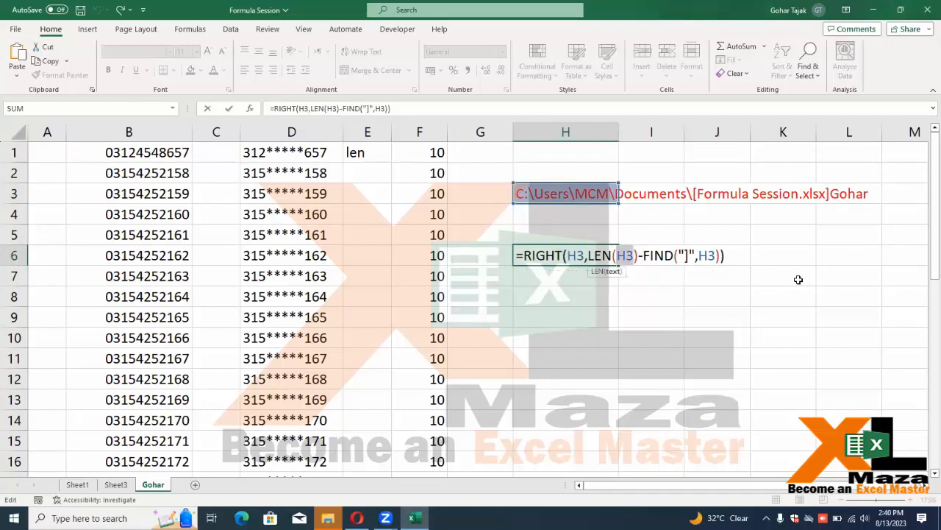
text(CELL("filename"))
key(Left)
key(Left)
key(Left)
key(Left)
key(Left)
key(Left)
key(Left)
key(Left)
key(Left)
key(Left)
key(Left)
key(Left)
key(Left)
key(Left)
key(Left)
key(Left)
key(Left)
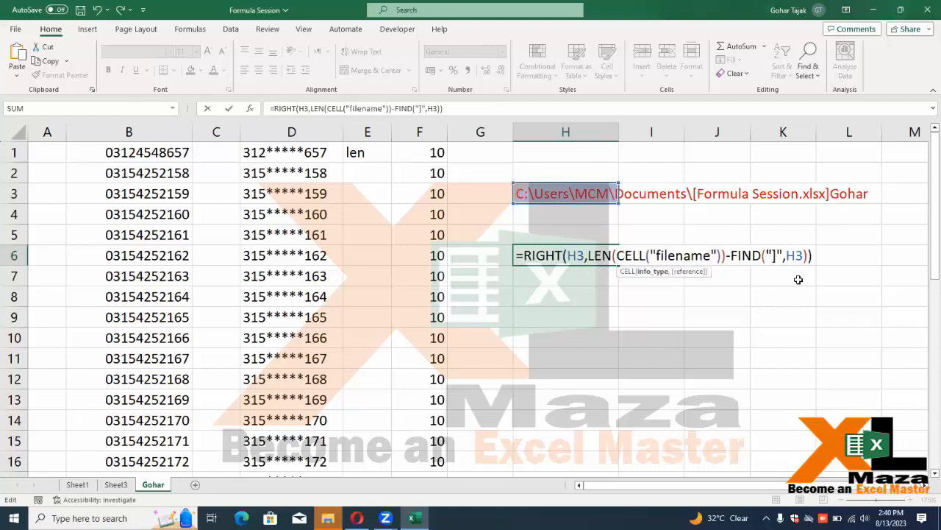
key(Left)
key(Left)
key(Left)
key(Left)
key(shift+Left)
key(shift+Left)
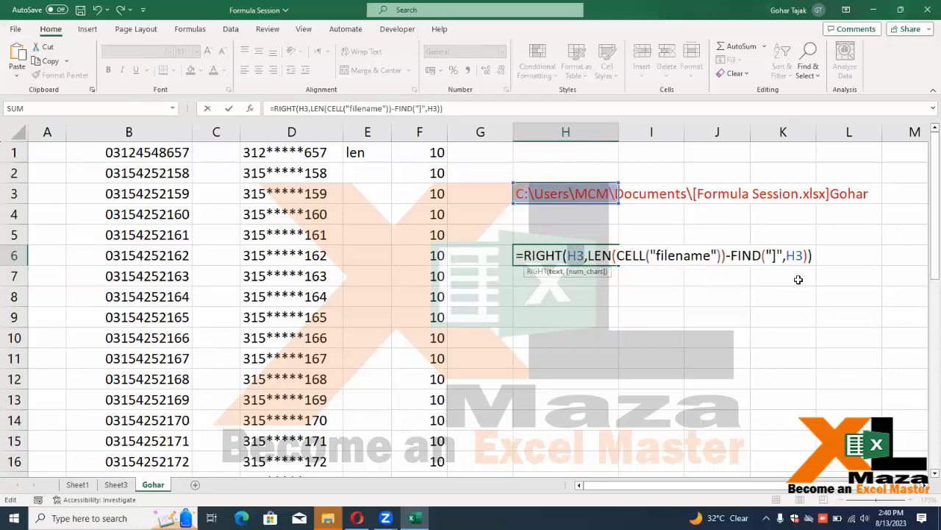
text(CELL("filename"))
key(Right)
key(Right)
key(Right)
key(Right)
key(Right)
key(Right)
key(Right)
key(Right)
key(Right)
key(Right)
key(Right)
key(Right)
key(Right)
key(Right)
key(Right)
key(Right)
key(Right)
key(Right)
key(Right)
key(Right)
key(Right)
key(Right)
key(Right)
key(Right)
key(Right)
key(Right)
key(Right)
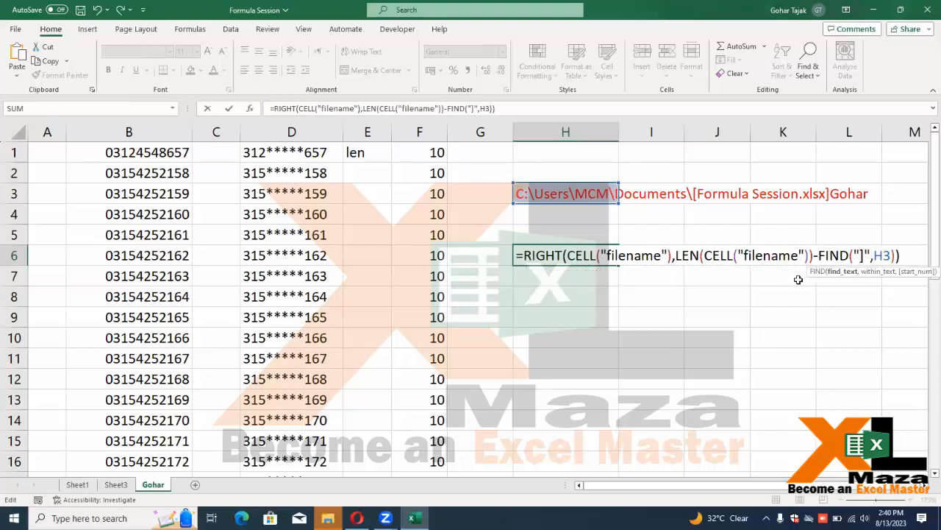
key(shift+Right)
key(shift+Right)
text(CELL("filename"))
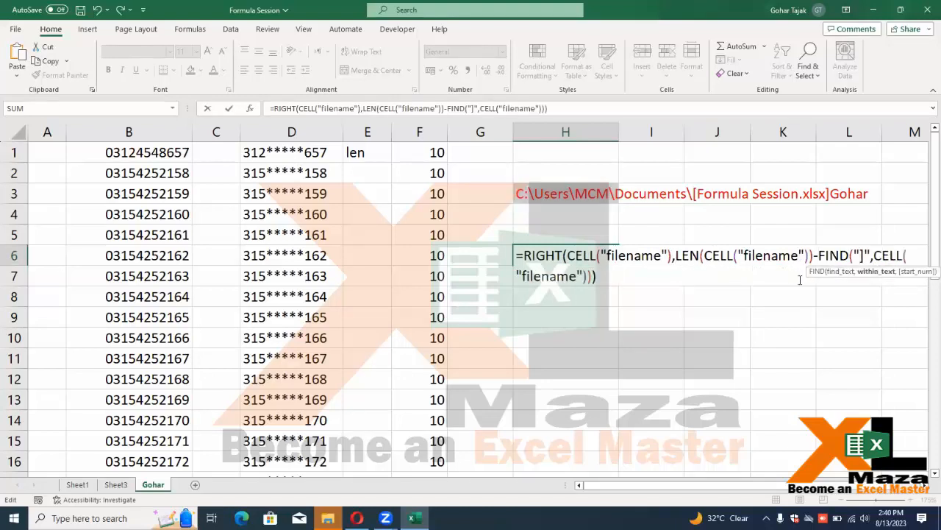
key(Return)
Clear H3, leaving H6 still returning the sheet name
key(Up)
key(Up)
key(Up)
key(Up)
key(Delete)
key(Left)
key(Down)
key(Down)
key(Down)
key(Down)
key(Right)
key(Up)
key(alt+h)
Rename the sheet to Pakistan, then to Ramzan
key(o)
key(r)
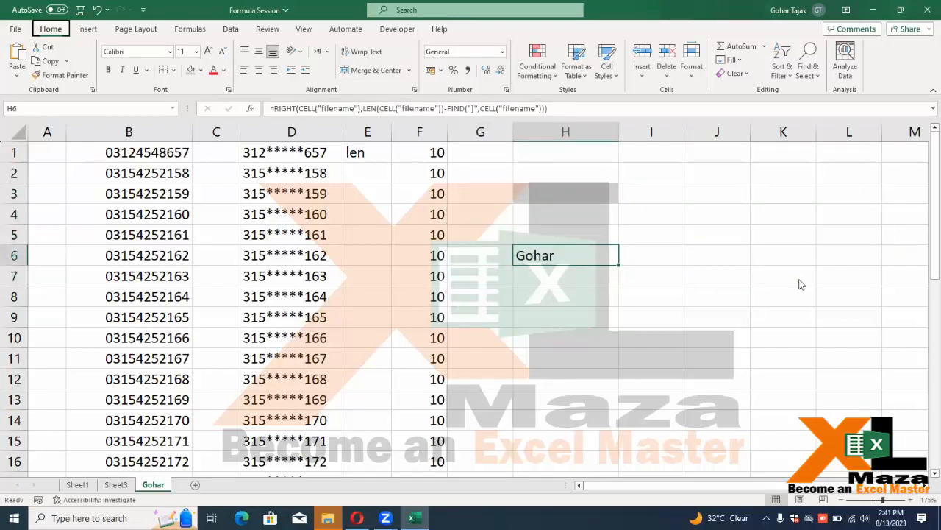
text(Pakistan)
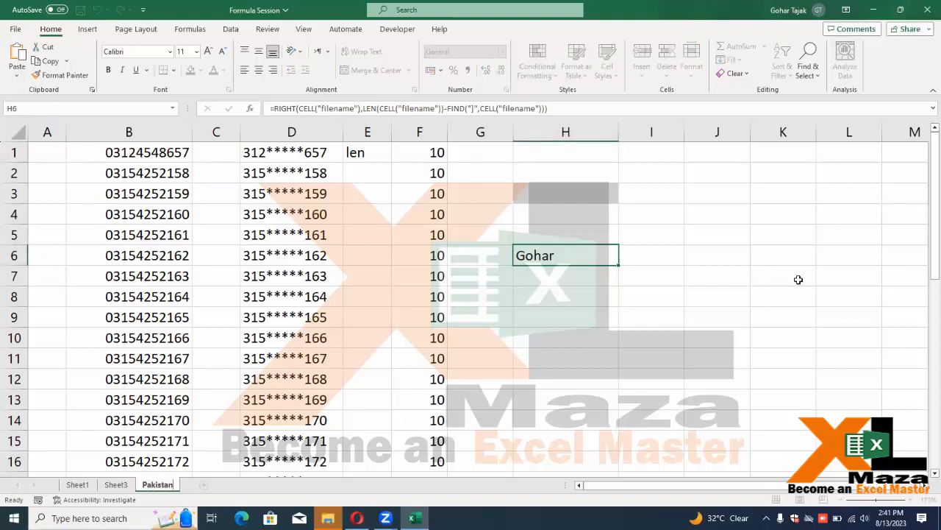
key(Return)
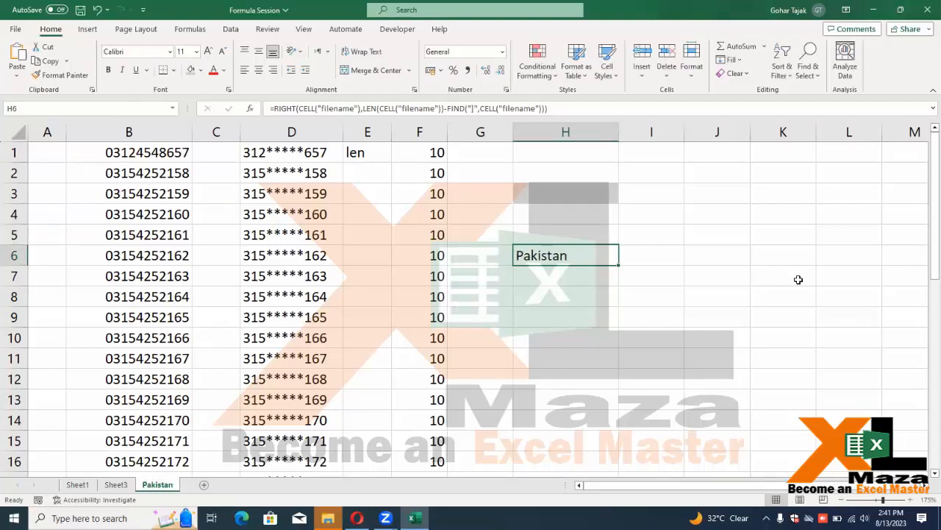
key(alt+h)
text(orRm)
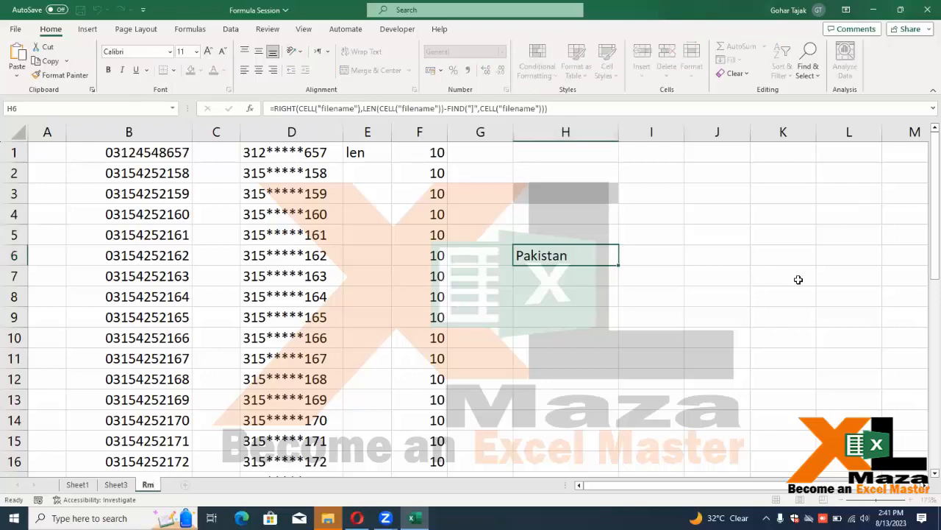
text(zana)
key(Return)
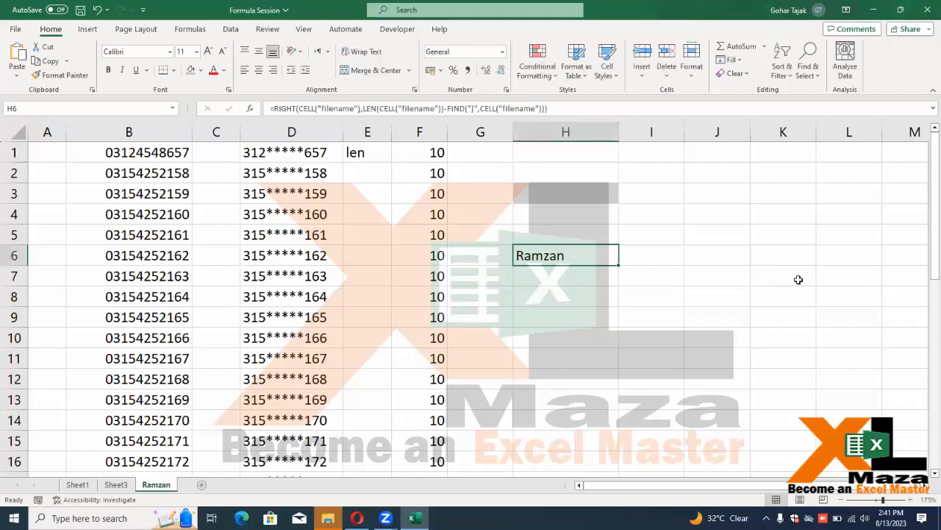
Recheck H6's formula, confirming it now returns Ramzan
key(F2)
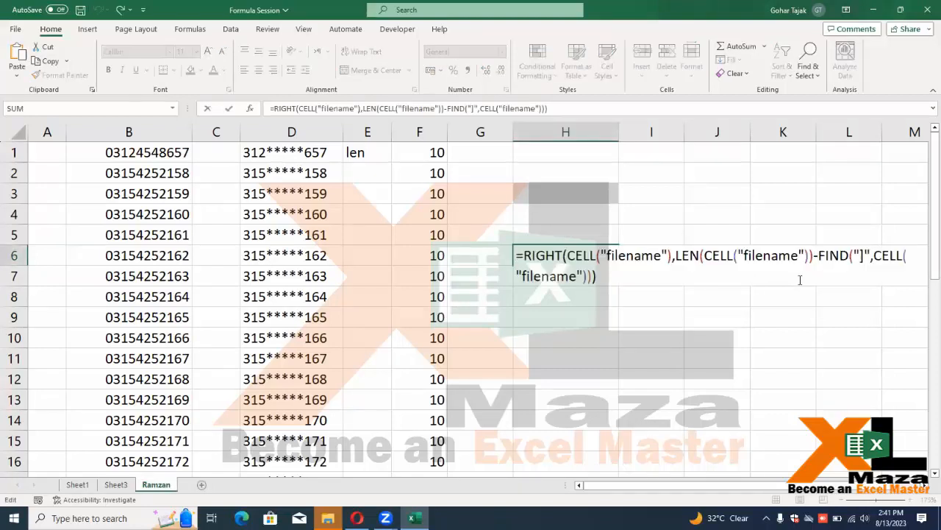
key(Escape)
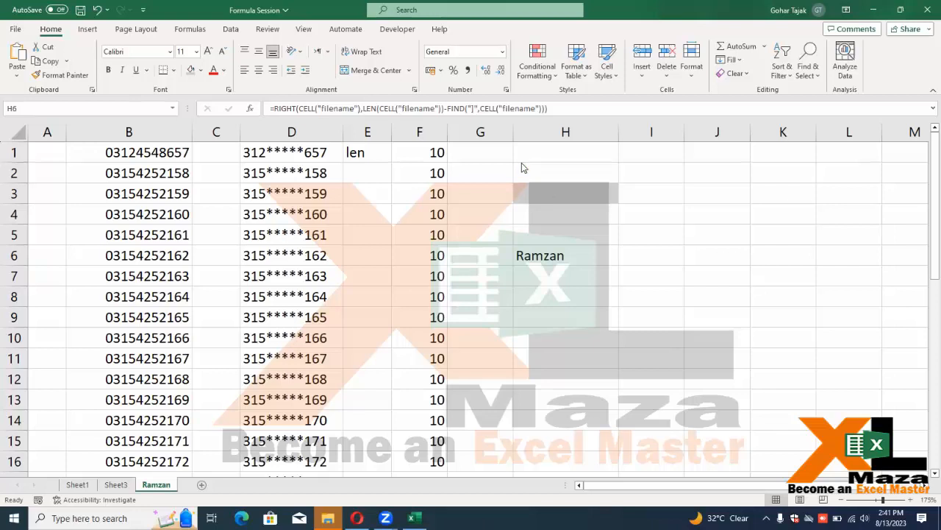
click(553, 256)
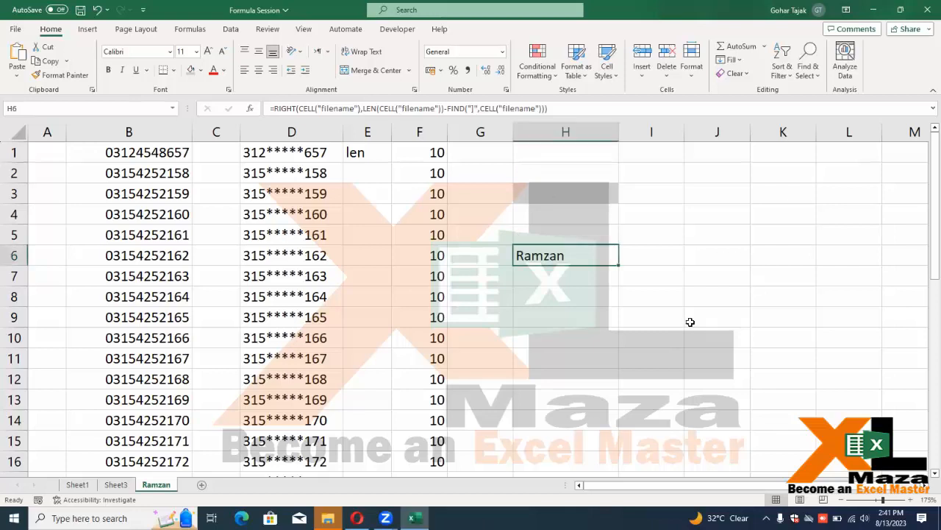
key(F2)
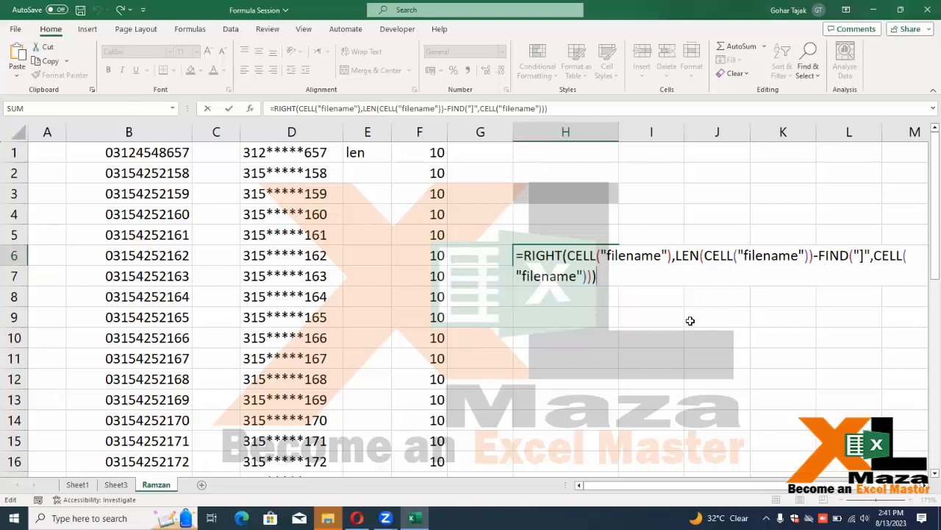
key(Return)
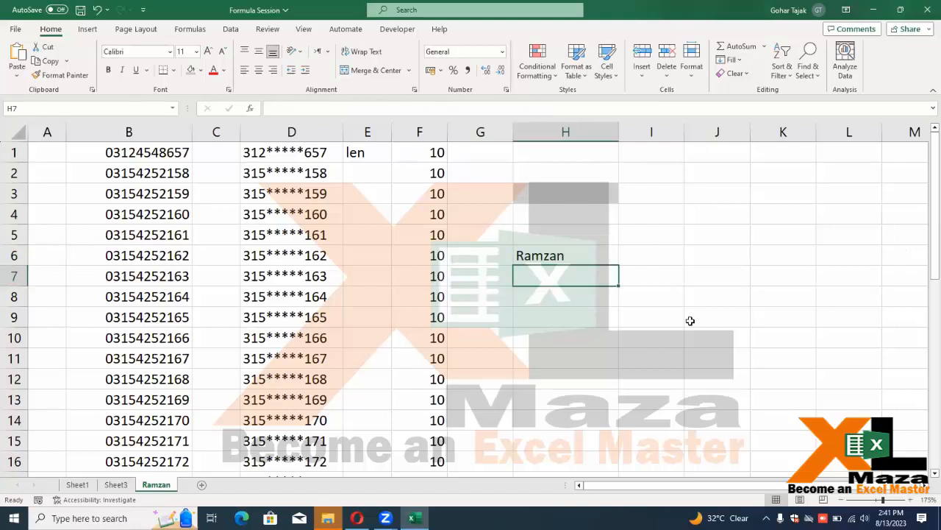
key(Up)
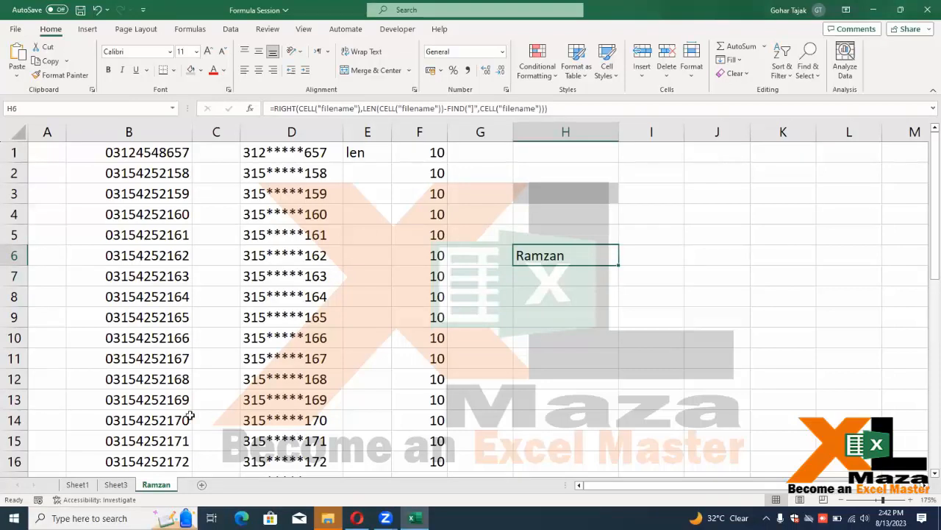
Type the labels date, day, month and year into H8 through H11
click(529, 298)
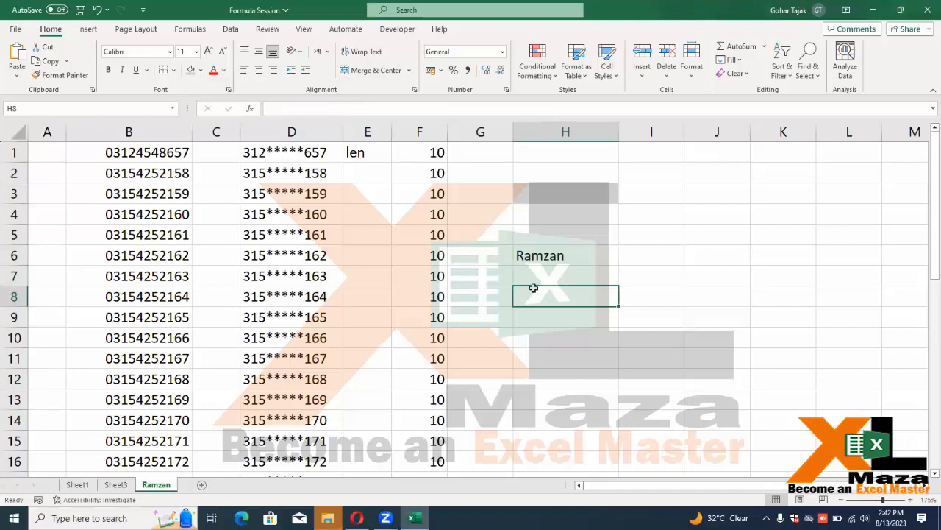
text(date)
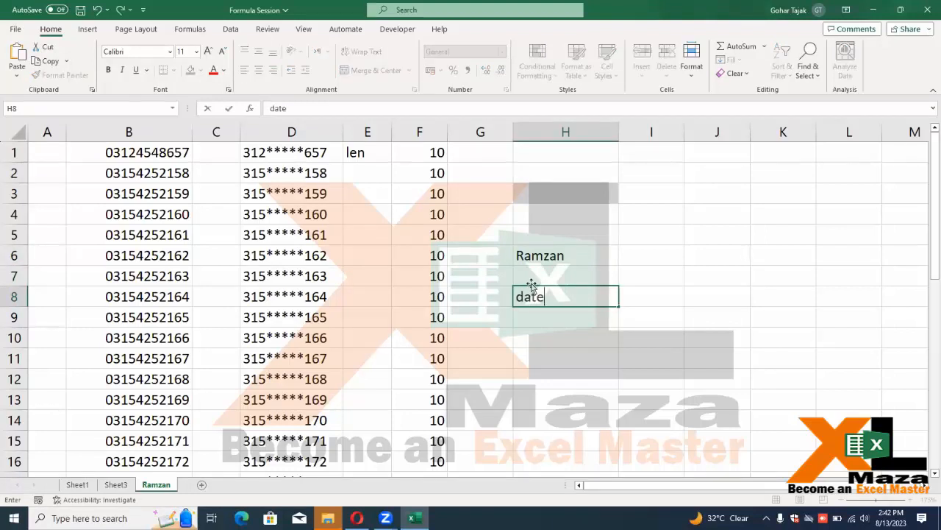
key(Tab)
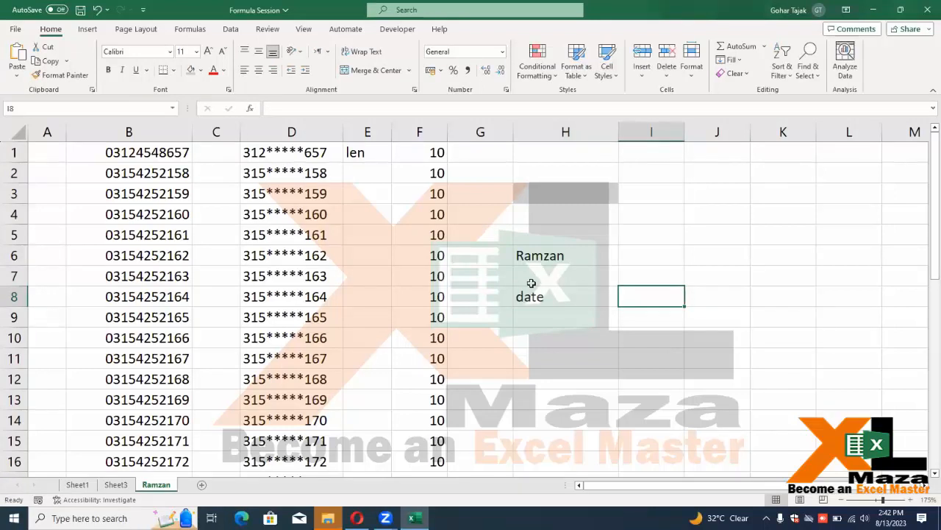
key(shift+Tab)
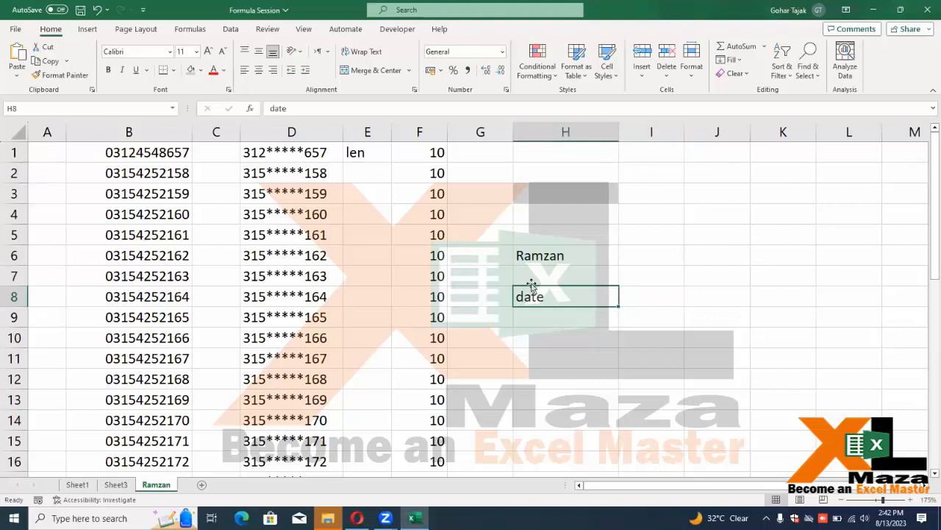
key(Return)
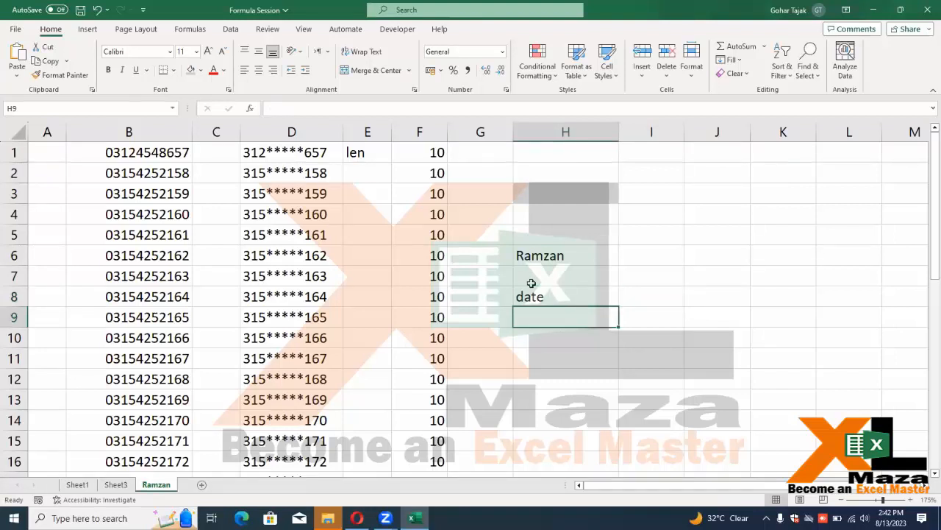
text(day)
key(Return)
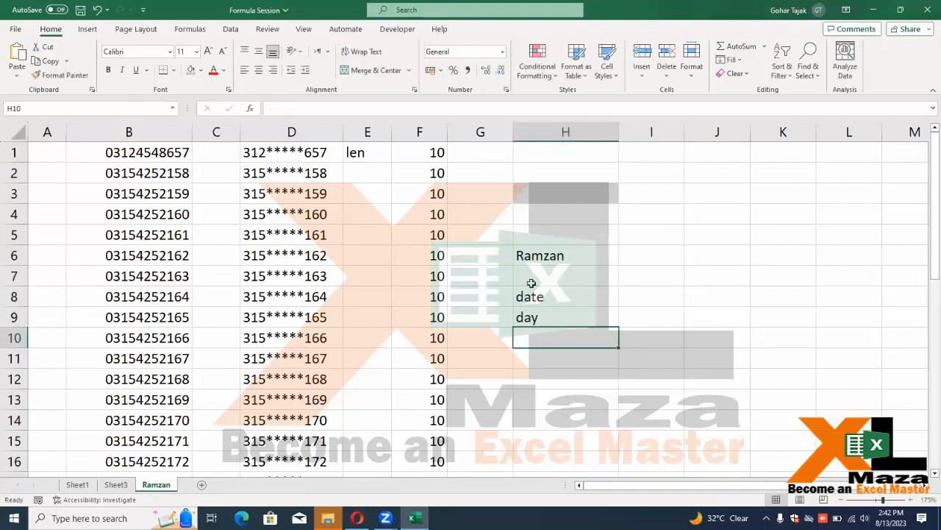
text(month)
key(Return)
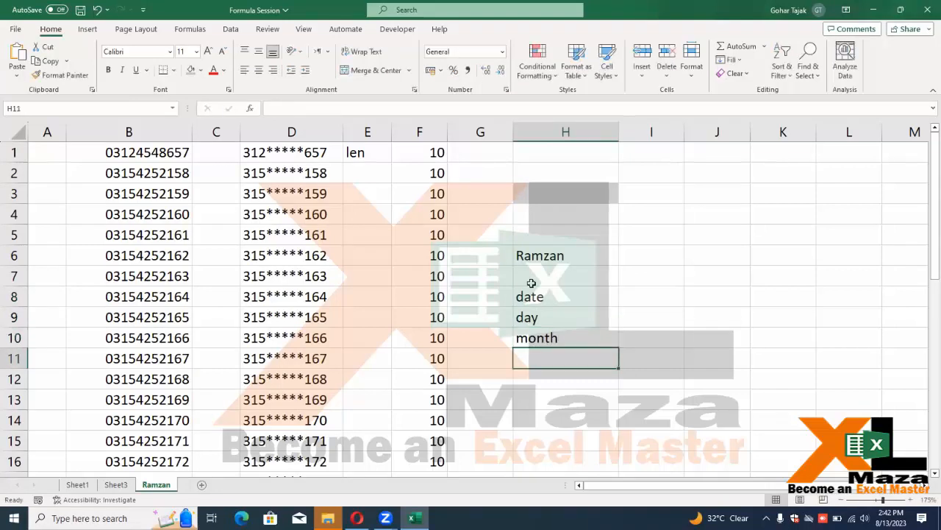
text(year)
key(Return)
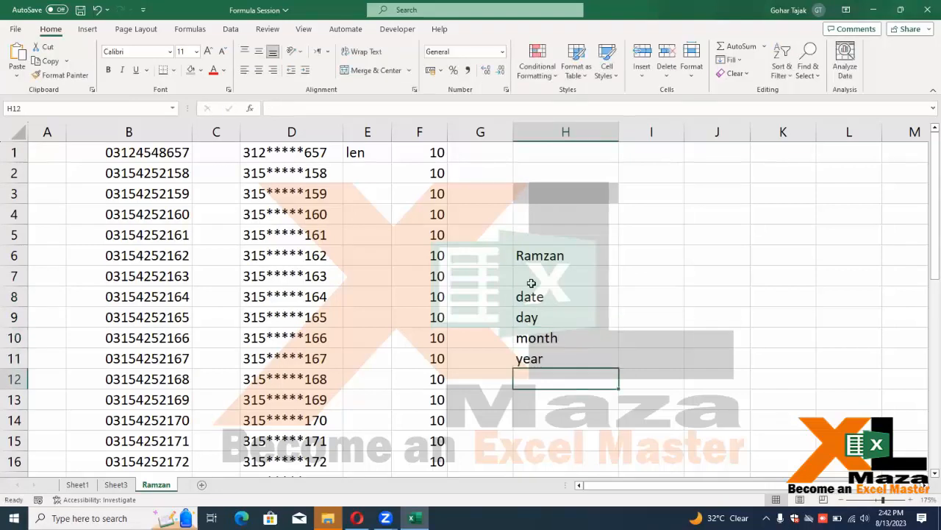
Enter 12, 6 and 2023 into I8:K8 beside the date label
key(Up)
key(Up)
key(Up)
key(Up)
key(Right)
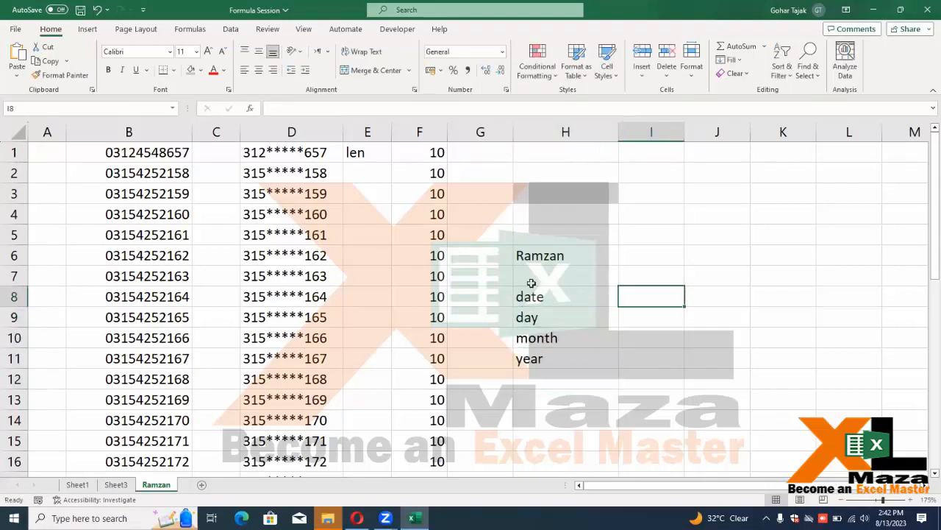
text(12)
key(Tab)
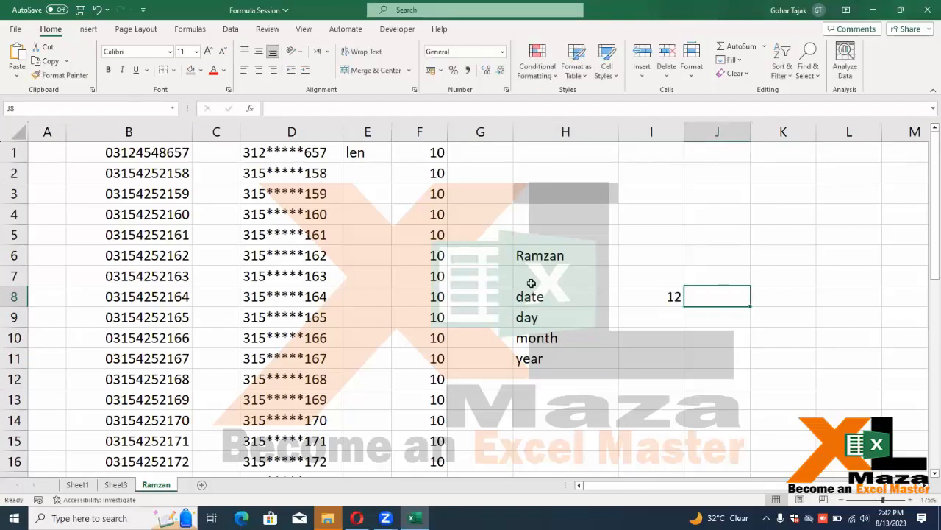
text(6)
key(Tab)
text(20)
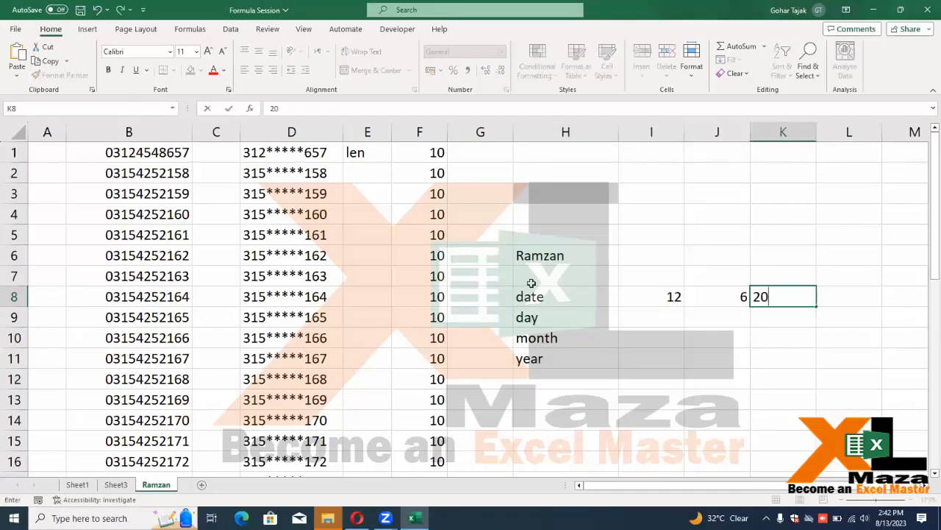
text(23)
key(Down)
In M8, enter the joining formula =J8&I8&K8
key(Up)
key(Left)
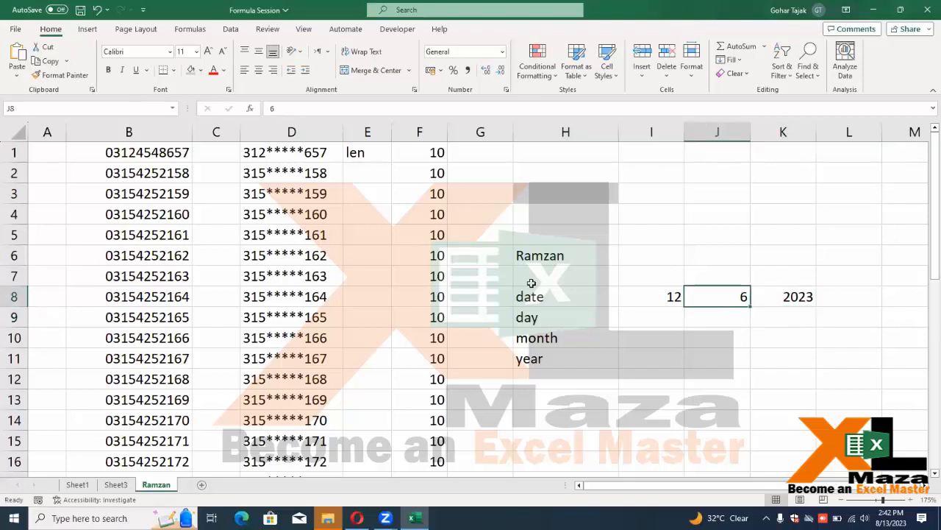
key(Left)
key(shift+Right)
key(shift+Right)
key(Right)
key(Right)
key(Right)
key(Right)
key(Right)
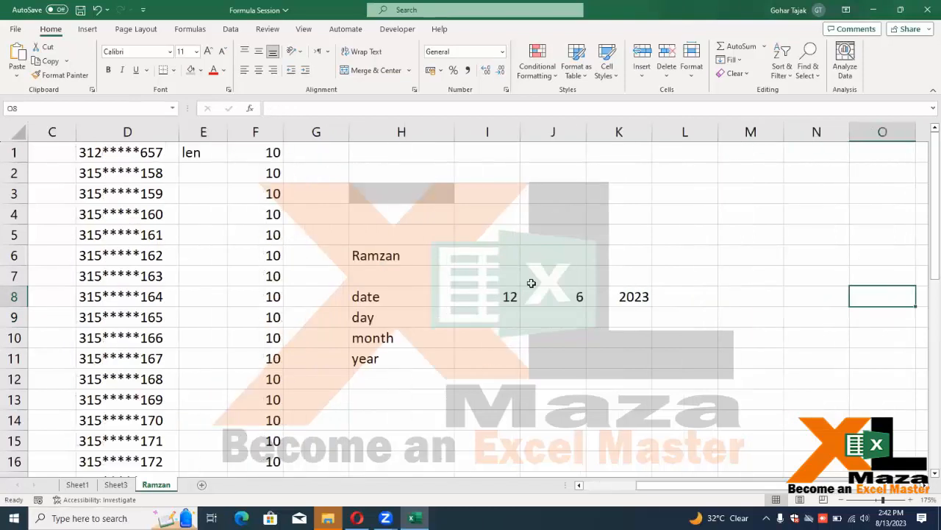
key(Left)
text(=)
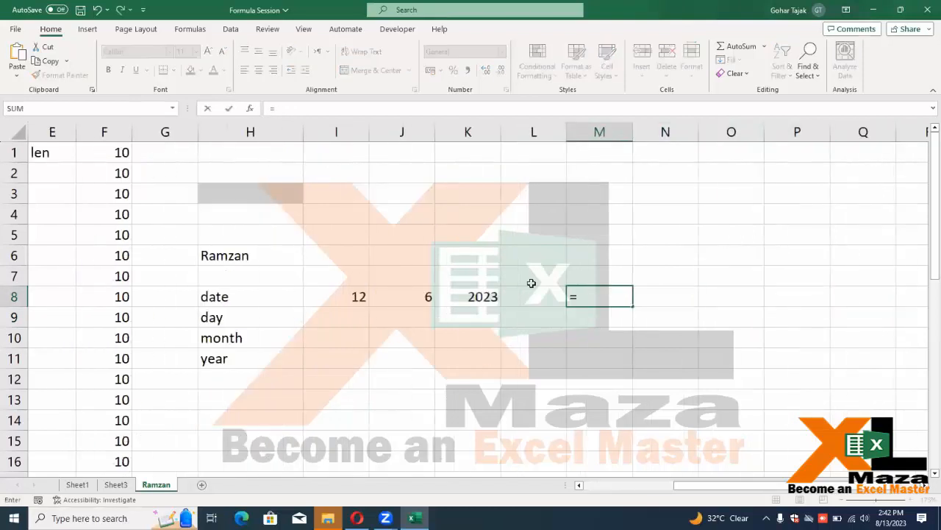
key(Left)
key(Left)
key(Left)
key(Right)
key(Left)
text(&)
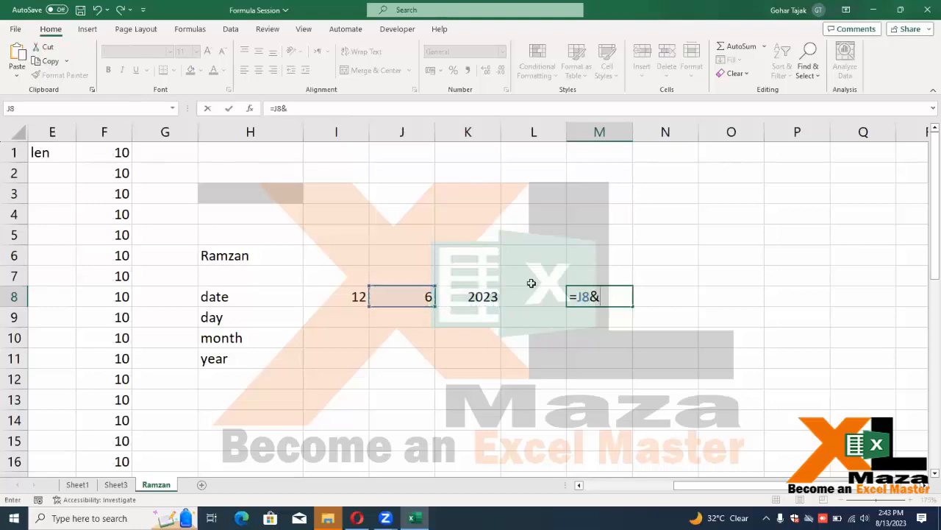
key(Left)
key(Left)
key(Left)
key(Left)
text(&)
key(Left)
key(Left)
key(Return)
Check M8's joined result 6122023, then move back along row 8
key(Up)
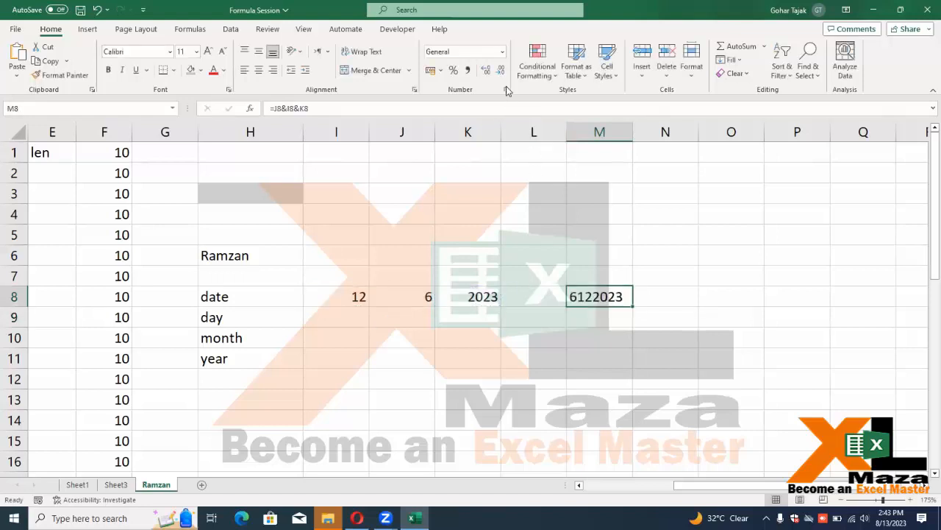
key(F2)
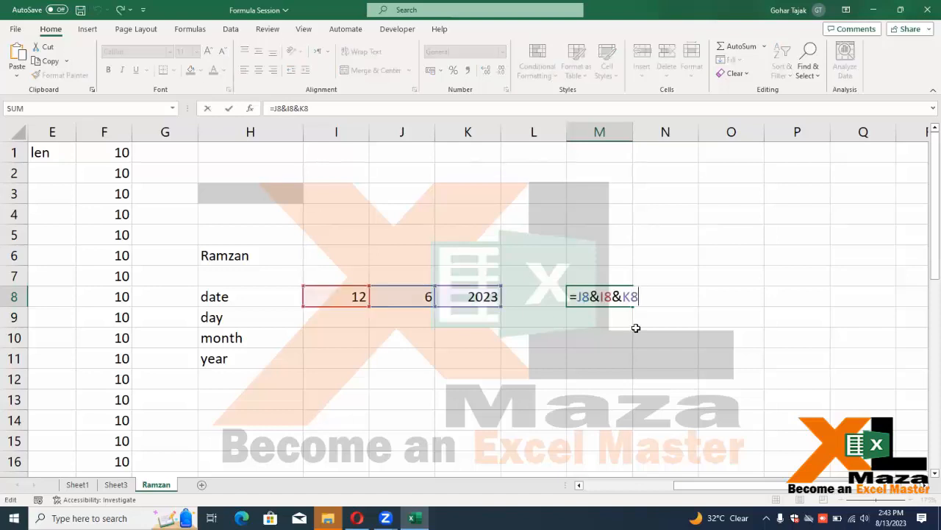
key(Escape)
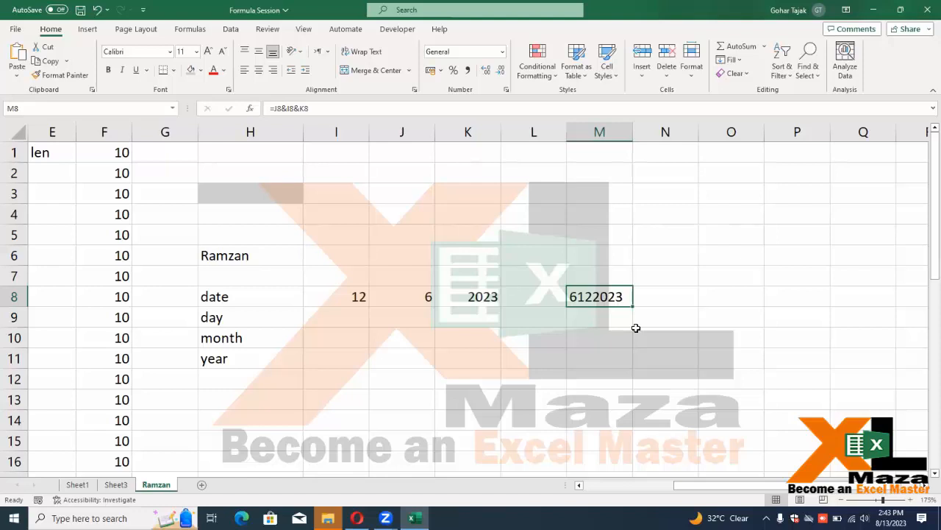
key(Left)
key(Left)
key(Left)
key(Left)
key(Left)
key(Left)
key(Right)
key(Right)
key(Right)
key(Right)
key(Right)
key(Right)
key(Left)
key(Left)
key(Left)
key(Left)
key(Left)
Replace L8's 'date' label with a =DATE( formula, removing a stray backtick after the error
key(Right)
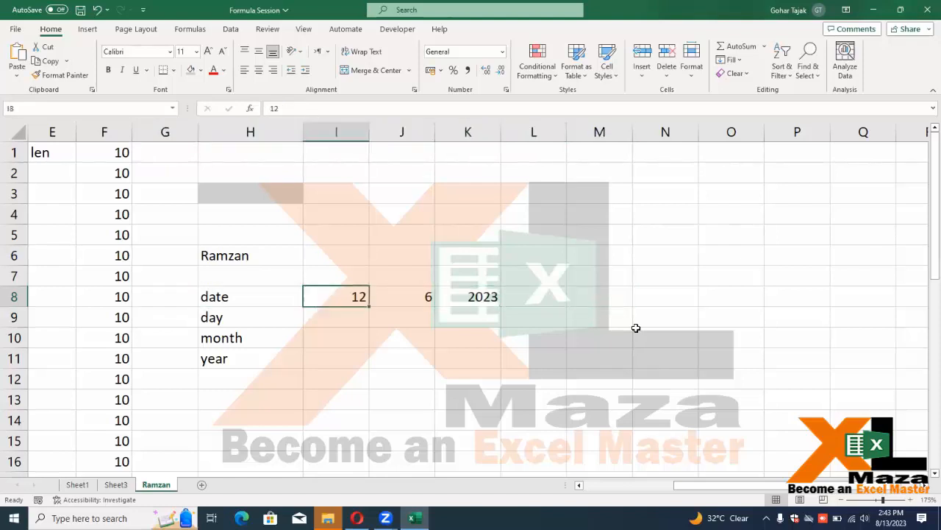
key(Right)
key(Right)
key(Right)
text(date)
key(Right)
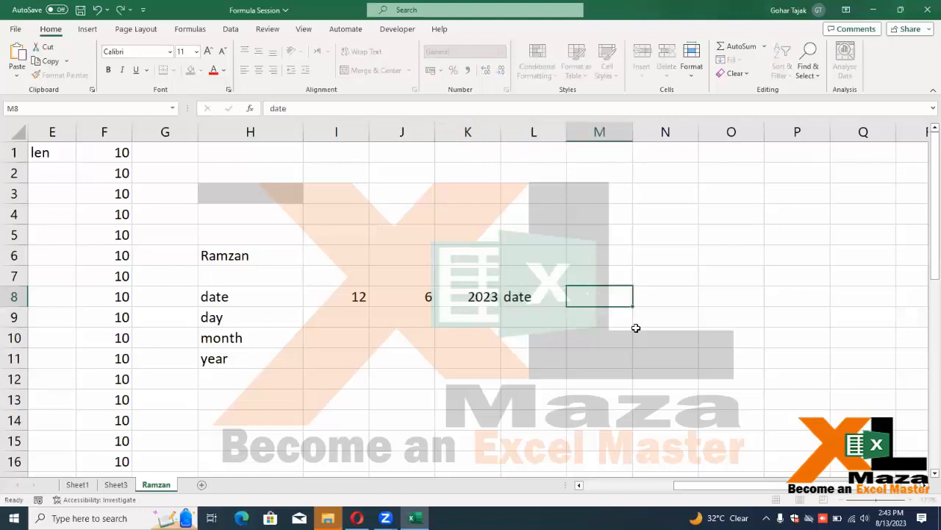
key(Left)
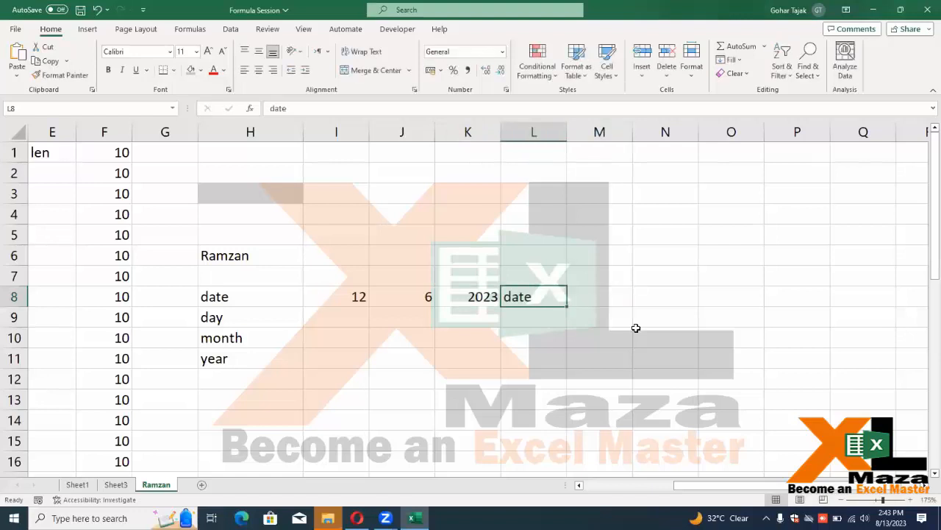
text(=da)
key(Tab)
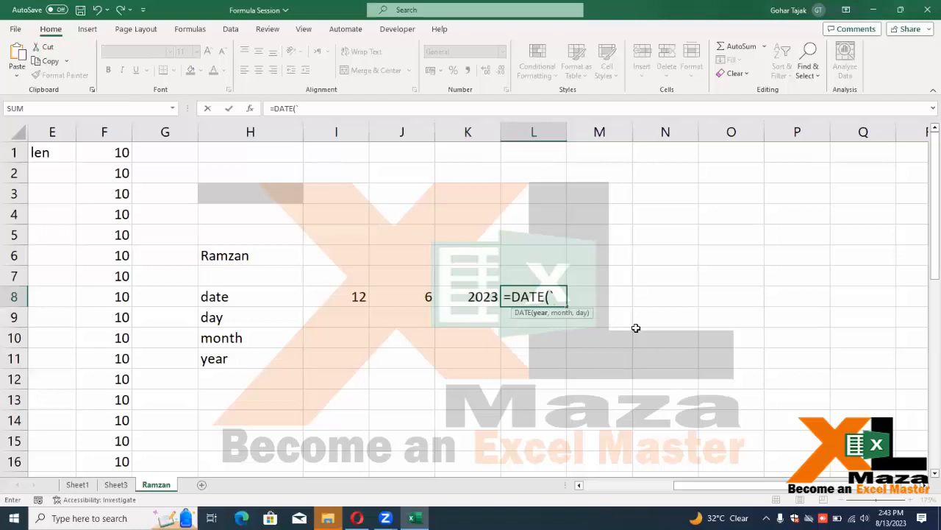
text(`)
key(Return)
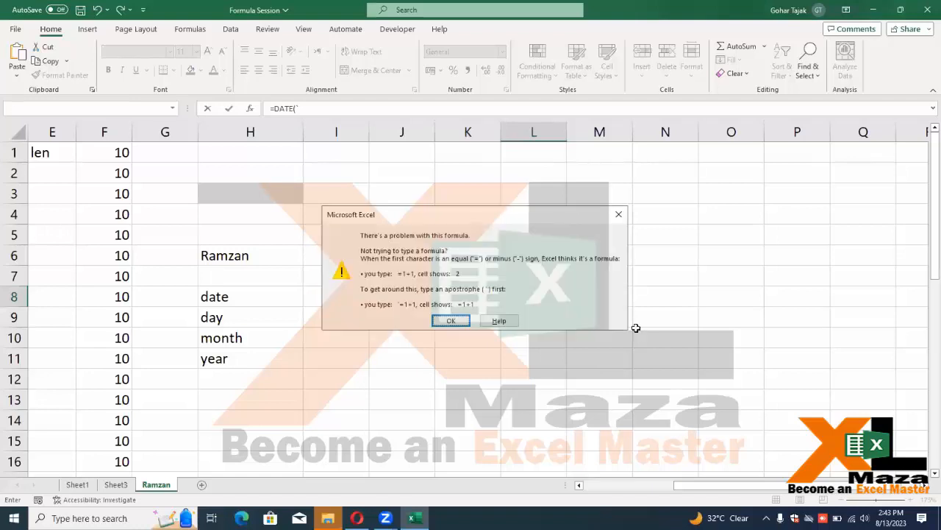
key(Return)
key(BackSpace)
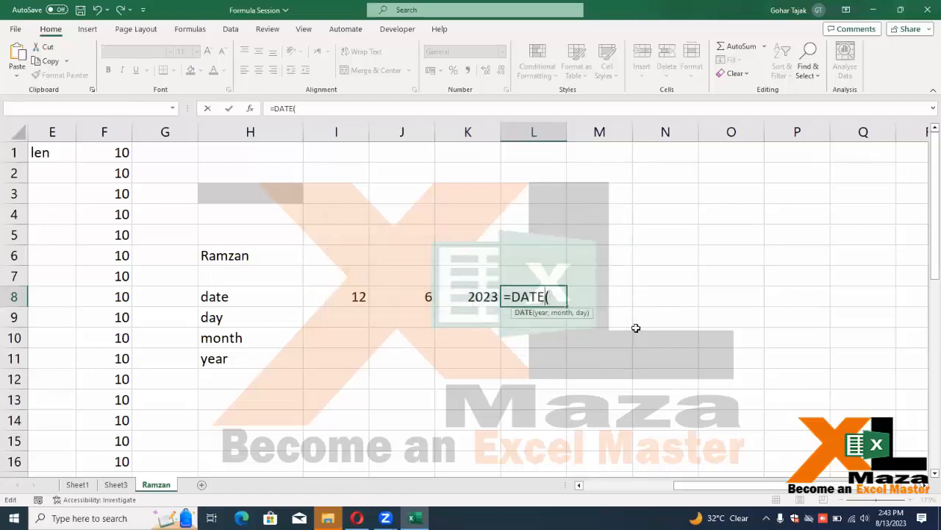
Finish the formula as =DATE(K8,J8,I8) so L8 shows 6/12/2023
click(486, 298)
text(,)
key(Left)
key(Left)
text(,)
key(Left)
key(Left)
key(Left)
key(Return)
key(Up)
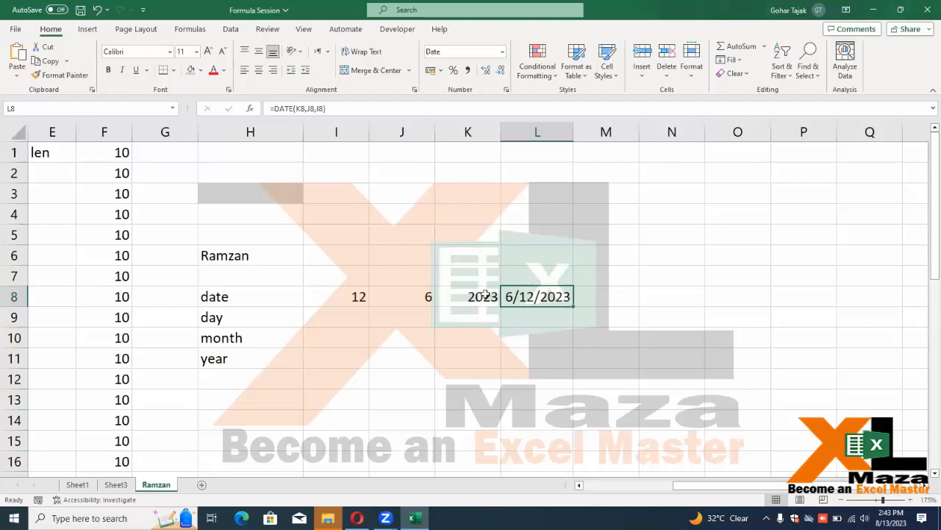
key(Left)
key(Left)
key(Left)
key(Right)
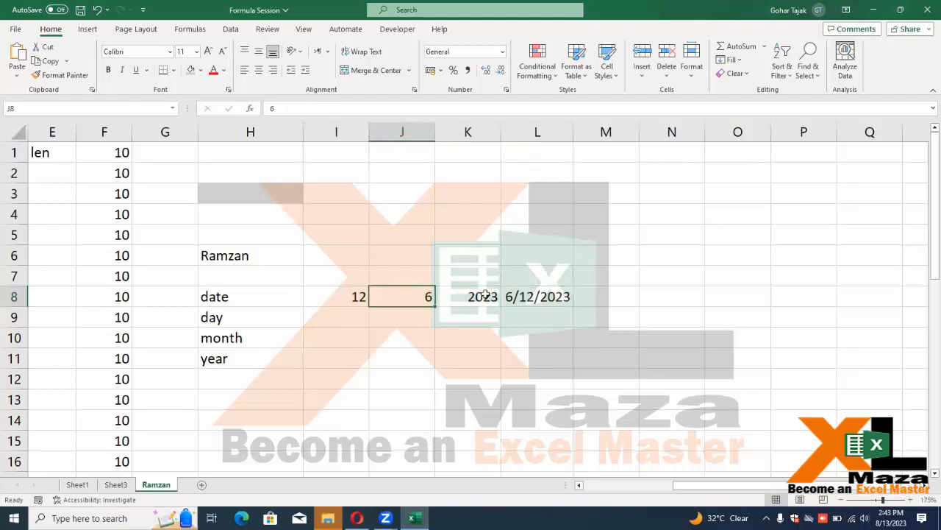
key(Down)
key(Left)
Enter days 11, 10, 9, 8 and 5 into I9:I13
text(11)
key(Return)
text(10)
key(Return)
text(9)
key(Return)
text(8)
key(Return)
text(5)
Enter months 8, 5, 12, 22 and 23 into J9:J13
key(Return)
key(Up)
key(Up)
key(Up)
key(Right)
key(Up)
key(Up)
key(Up)
key(Down)
text(8)
key(Return)
text(5)
key(Return)
text(12)
key(Return)
text(22)
key(Return)
text(23)
Enter years 2022, 2023 and 2022 into K9:K11
key(Return)
key(Up)
key(Up)
key(Up)
key(Up)
key(Up)
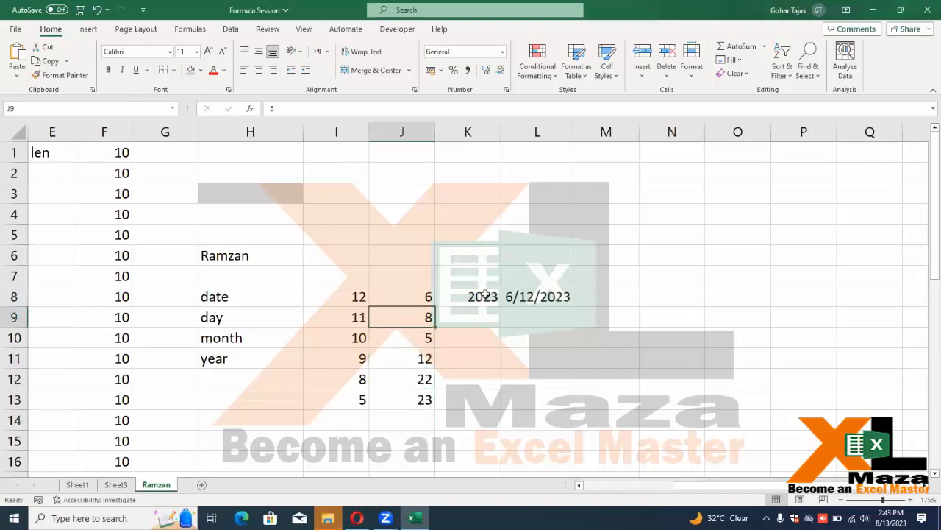
key(Right)
text(2022)
key(Return)
text(22)
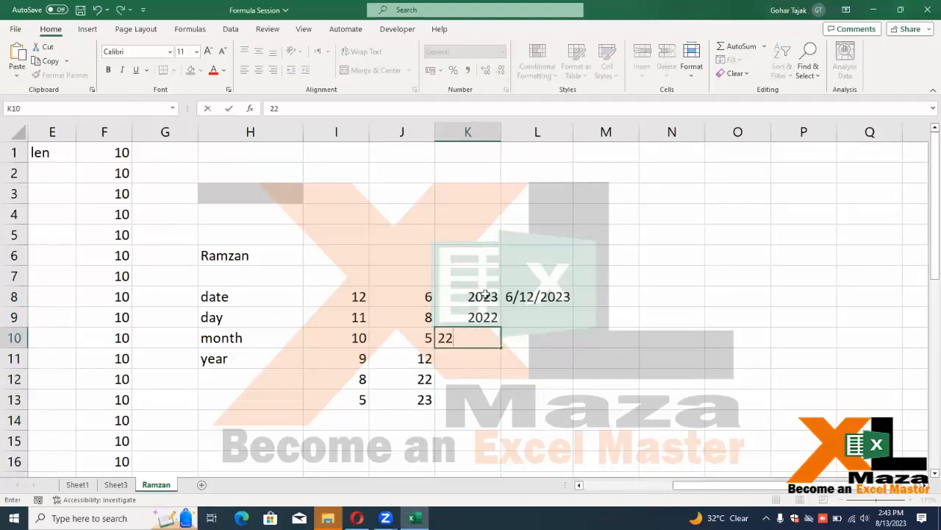
key(BackSpace)
text(023)
key(Return)
text(2022)
key(Return)
text(20233)
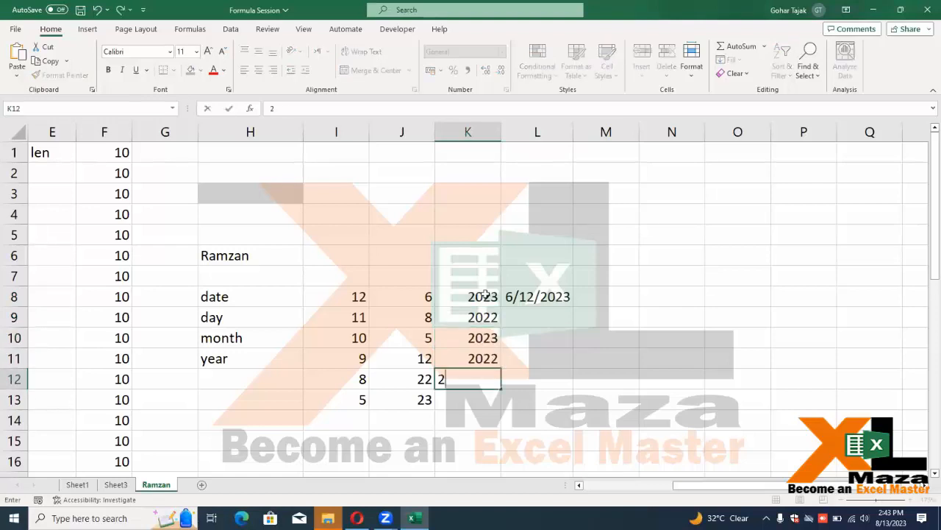
Fix K12's mistyped year to 2023 and enter 2024 in K13
key(Return)
key(Up)
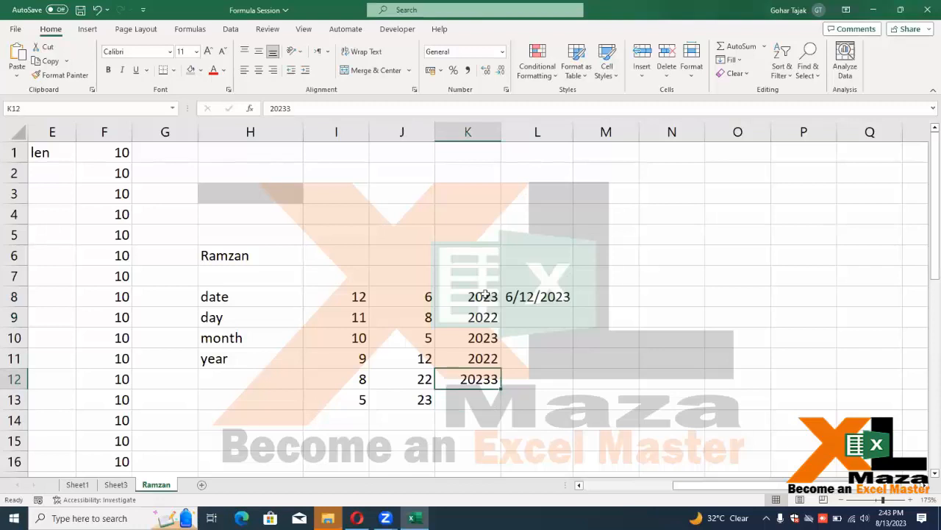
key(F2)
key(BackSpace)
key(Return)
text(2024)
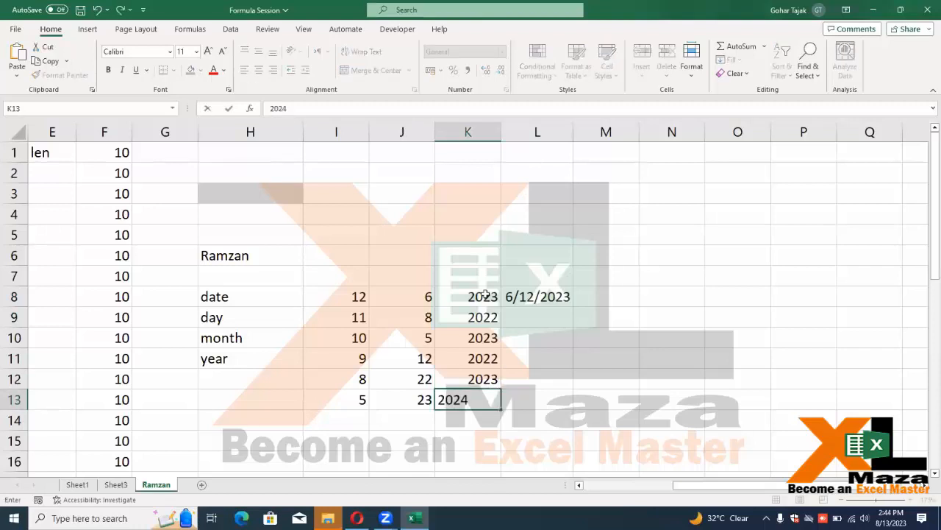
key(Return)
Fill L8's DATE formula down to L13 with Ctrl+D and check each row's formula
key(shift+Down)
key(shift+Down)
key(shift+Down)
key(shift+Down)
key(ctrl+d)
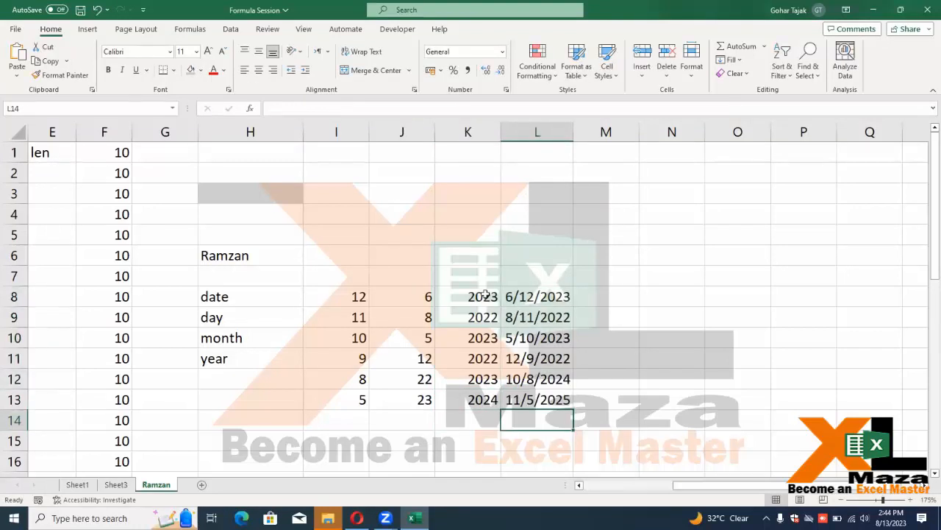
key(Up)
key(Up)
key(Up)
key(Up)
key(Up)
key(Up)
key(Down)
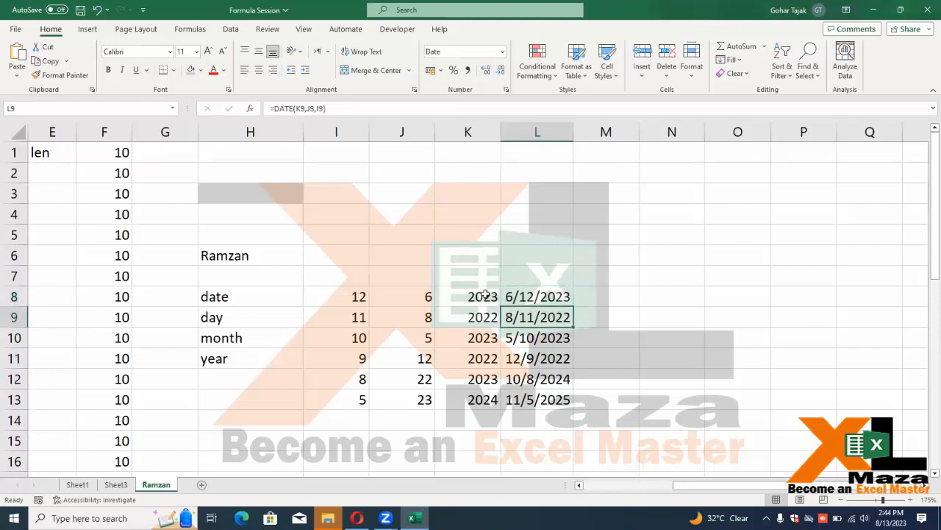
key(Up)
key(F2)
key(Return)
key(F2)
key(Return)
key(F2)
key(Return)
key(F2)
key(Return)
key(F2)
key(Return)
key(F2)
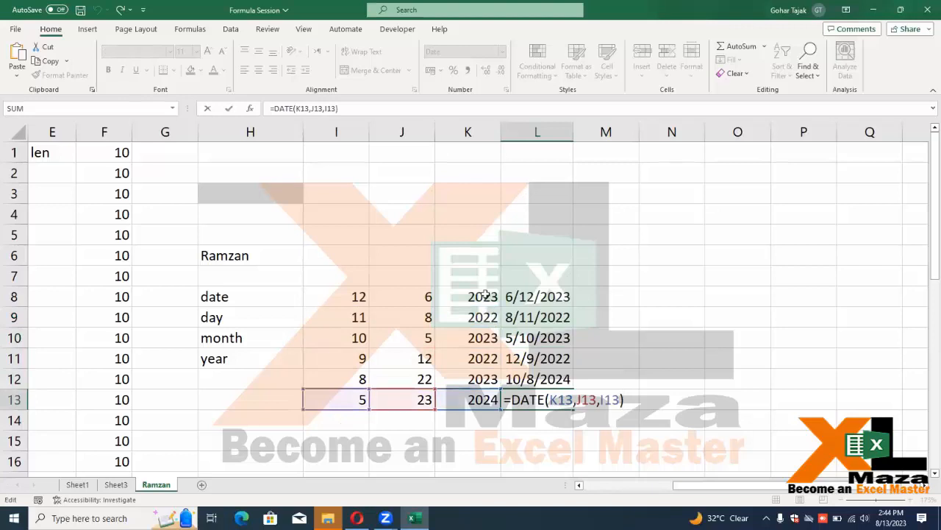
key(Return)
key(Up)
key(Up)
key(Up)
key(Up)
key(Up)
key(Up)
key(Left)
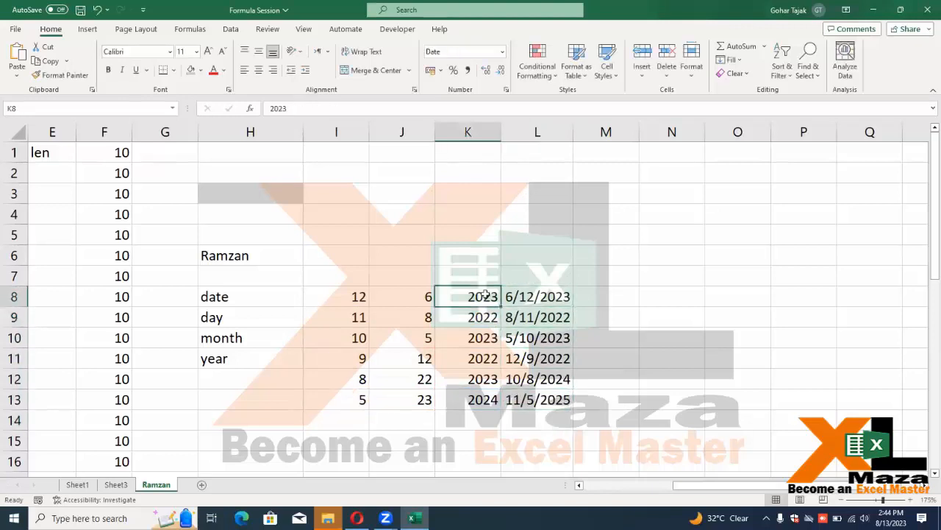
key(Left)
key(Left)
key(Up)
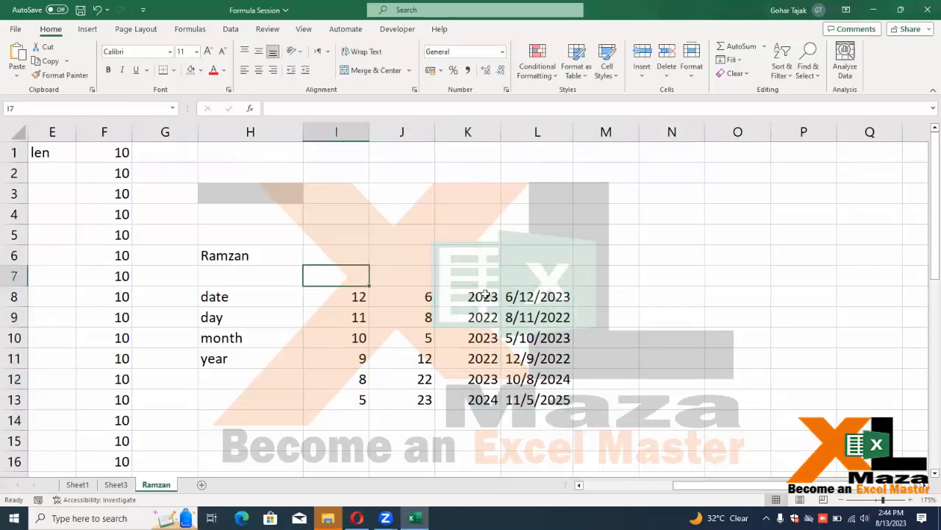
Type the headings Day, Month and Year in I7:K7
text(Day)
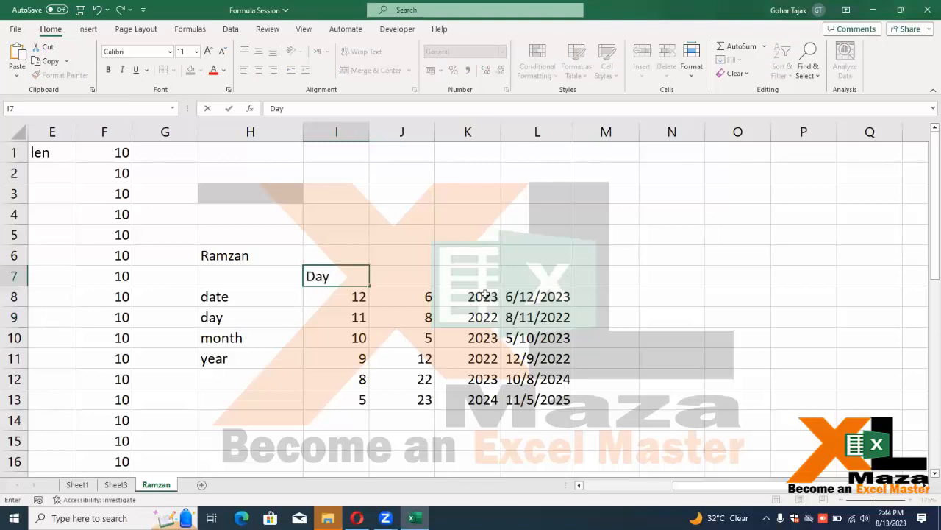
key(Tab)
text(Moht)
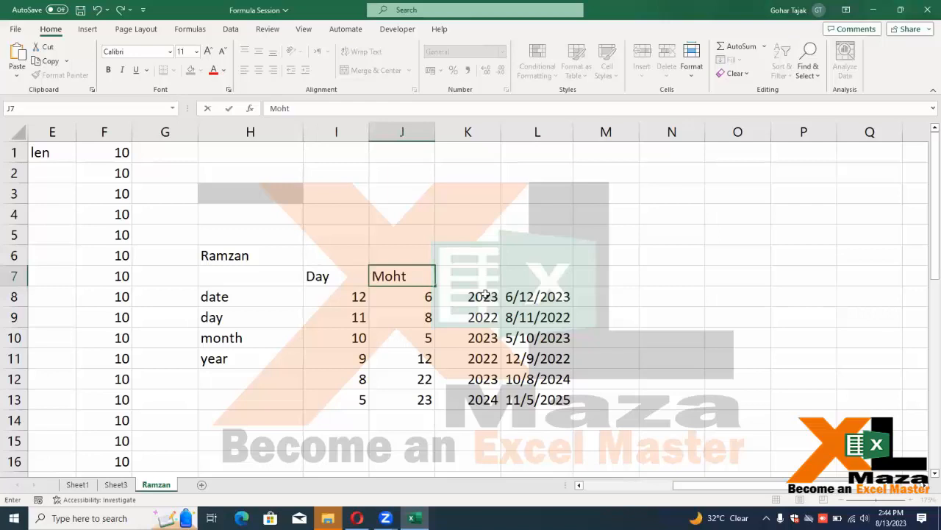
key(BackSpace)
key(BackSpace)
text(nth)
key(Tab)
text(Year)
key(Down)
key(Down)
Correct the months to 12 in J12 and 11 in J13
key(Right)
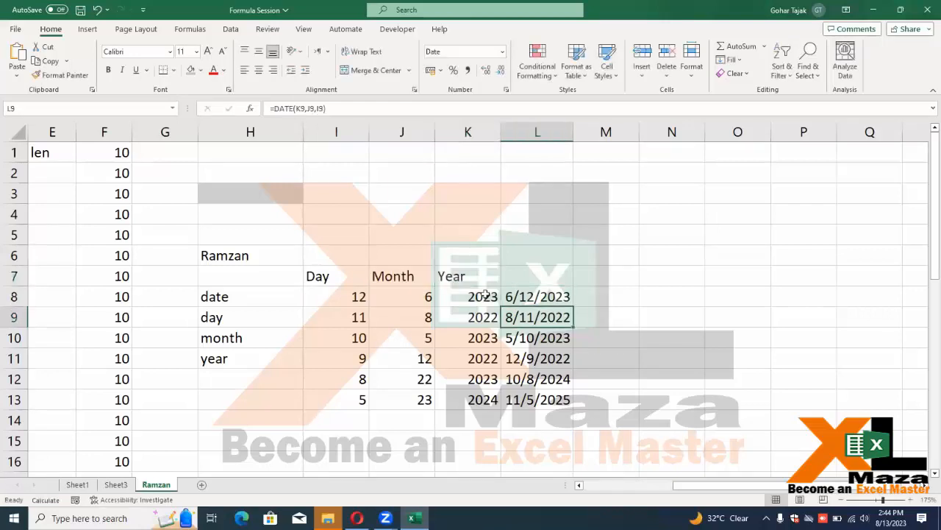
key(Down)
key(Left)
key(Left)
key(Down)
key(Down)
key(Down)
key(Up)
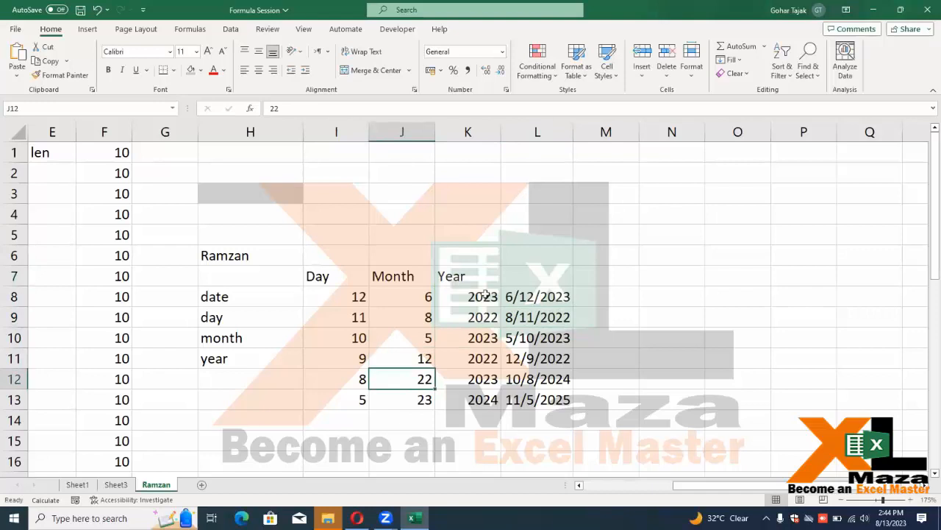
text(12)
key(Return)
text(11)
key(Up)
key(Up)
key(Up)
key(Up)
key(Up)
key(Up)
key(Up)
Label L7 as Date and check the date formula in L8
key(Right)
key(Right)
key(Down)
text(Date)
key(Tab)
key(Return)
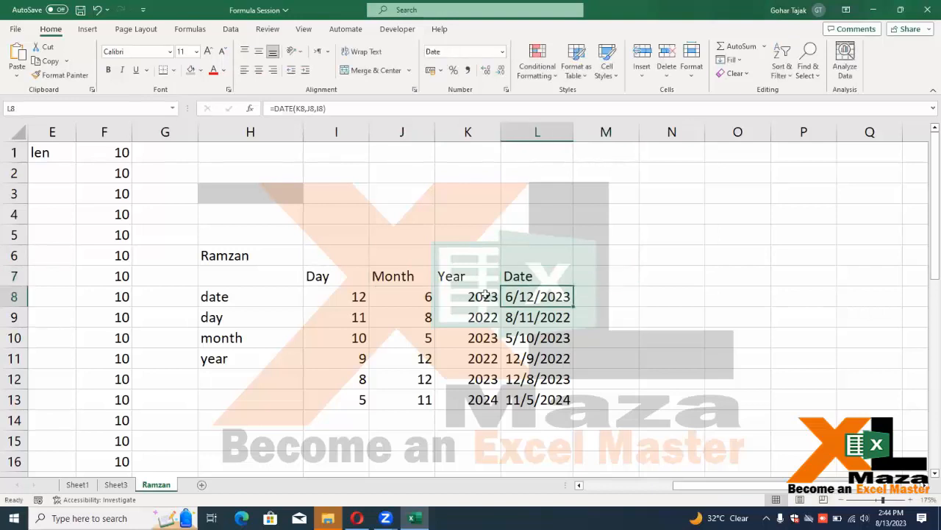
Add the headings Day, Month and Year in M7:O7
key(Right)
key(Up)
text(Day)
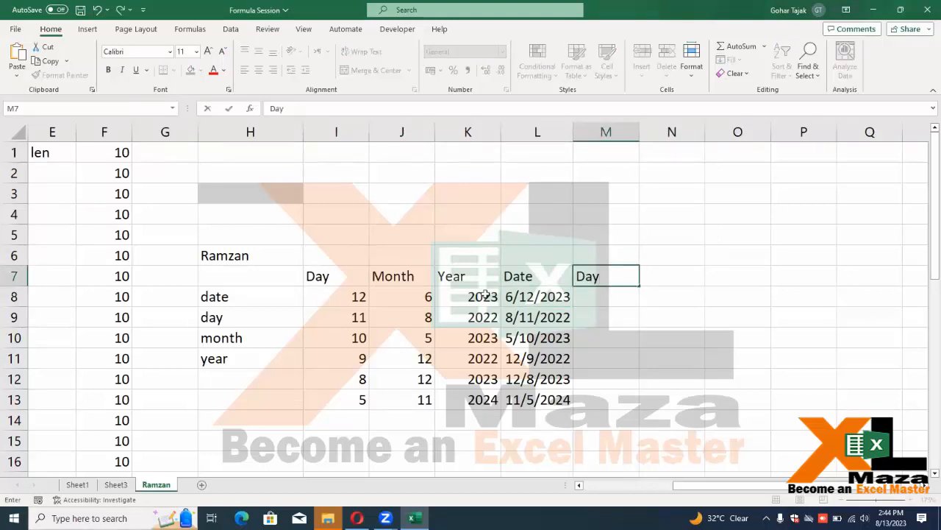
key(Tab)
text(Mont)
key(BackSpace)
key(BackSpace)
text(onth)
key(Tab)
text(Year)
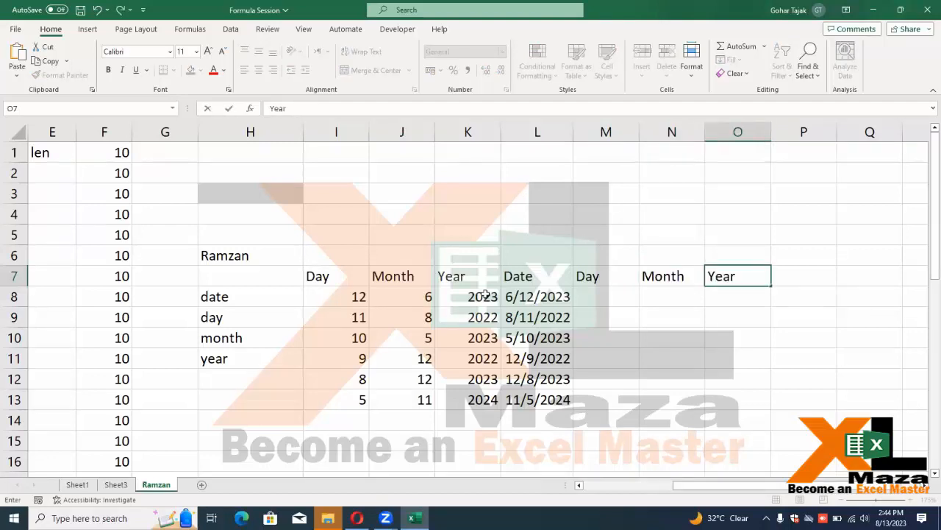
key(Left)
key(Left)
Enter =DAY(L8) in M8, returning 12
key(Down)
text(=day)
key(Tab)
key(Left)
key(ctrl+Return)
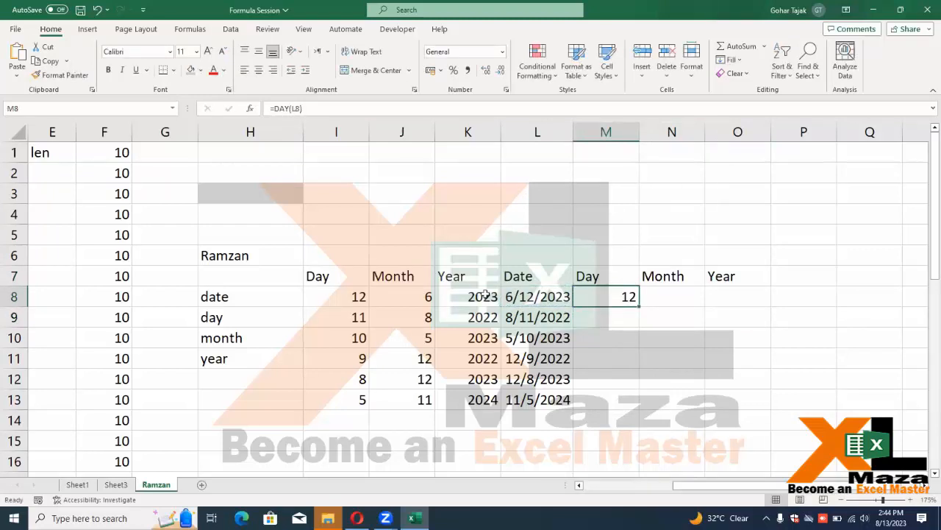
Make M8's L8 reference absolute and copy the DAY formula into N8:O8
key(F2)
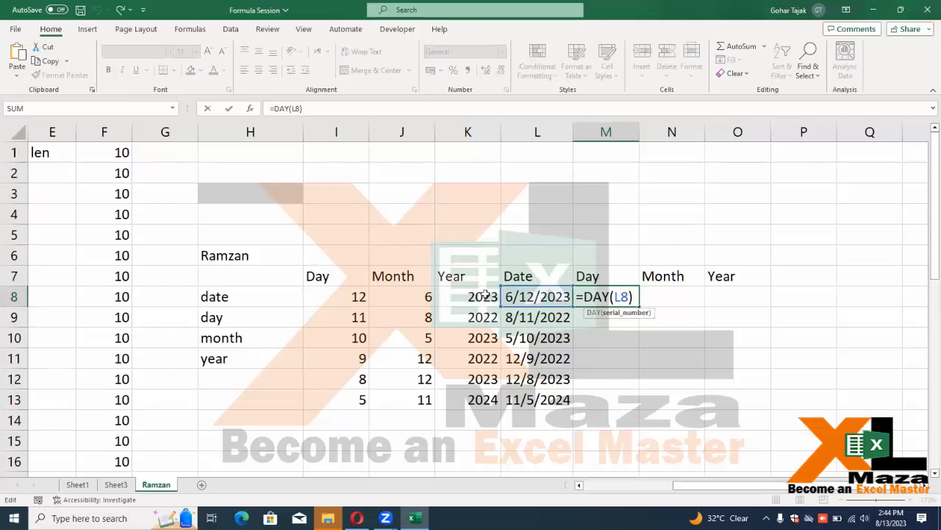
key(F4)
key(ctrl+Return)
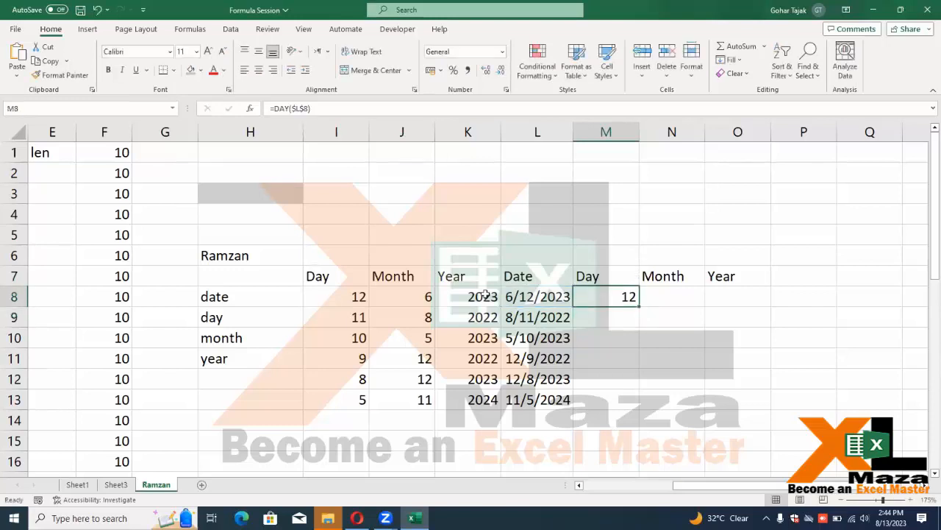
key(shift+Right)
key(shift+Right)
key(ctrl+r)
Change N8's function from DAY to MONTH
key(Right)
key(F2)
key(Left)
key(Left)
key(Left)
key(Left)
key(Left)
key(BackSpace)
key(BackSpace)
key(BackSpace)
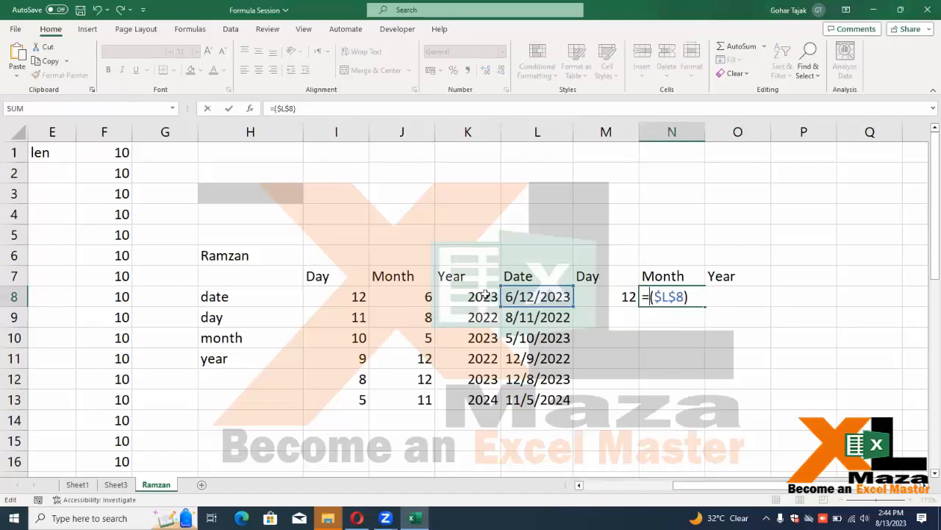
text(monht)
key(ctrl+Return)
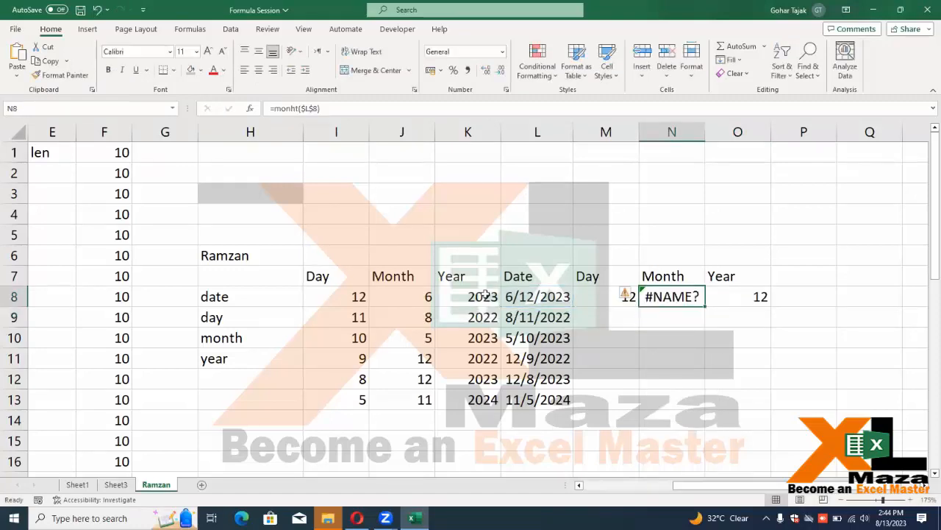
key(F2)
key(Left)
key(Left)
key(Left)
key(Left)
key(Left)
key(Left)
key(BackSpace)
key(BackSpace)
text(th)
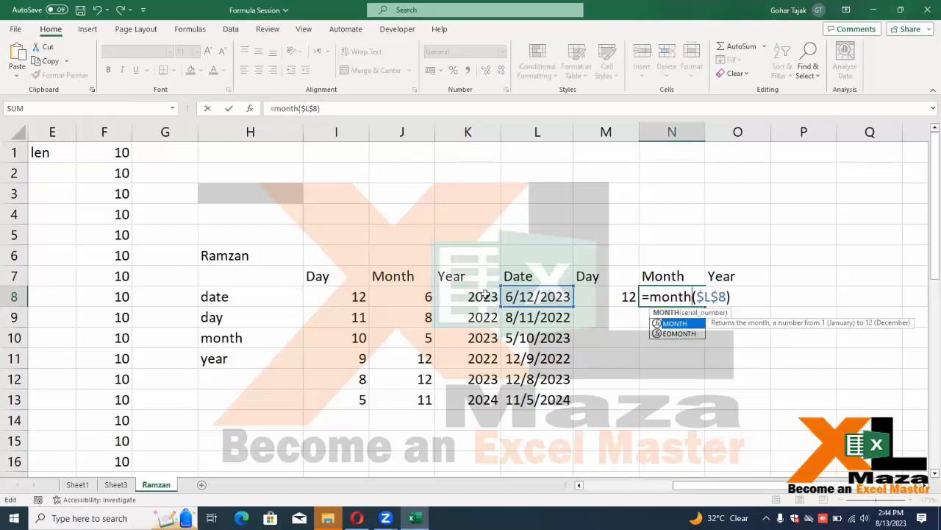
key(ctrl+Return)
Change O8's function from DAY to YEAR
key(Right)
key(F2)
key(Left)
key(Left)
key(Left)
key(Left)
key(Left)
key(Left)
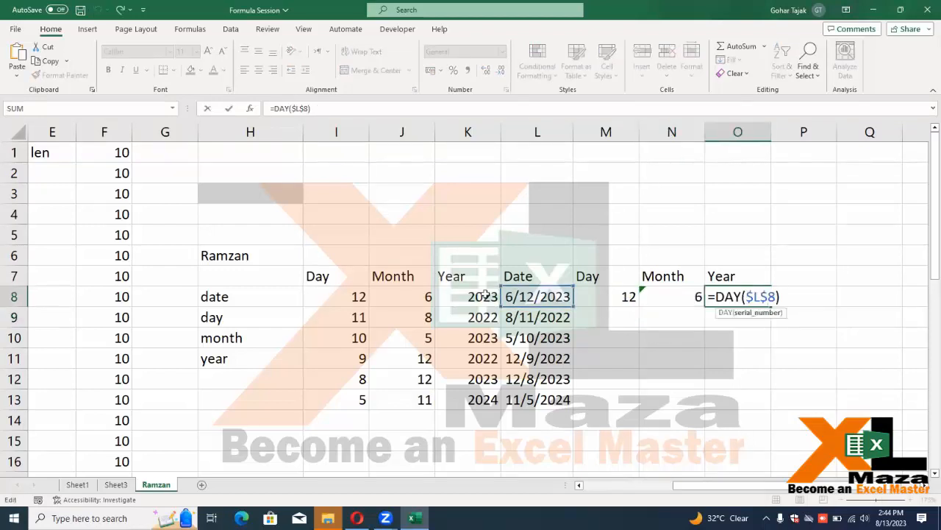
key(BackSpace)
key(BackSpace)
key(BackSpace)
text(year)
key(Return)
Fill the row 8 formulas down M8:O13 and review N8
key(Up)
key(Left)
key(Left)
key(shift+Right)
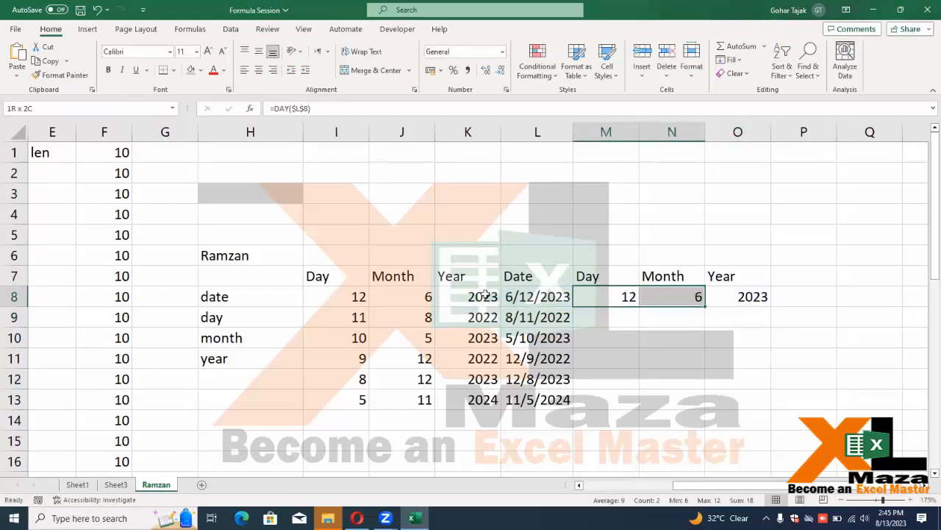
key(shift+Right)
key(shift+Down)
key(shift+Down)
key(shift+Down)
key(shift+Down)
key(shift+Down)
key(ctrl+d)
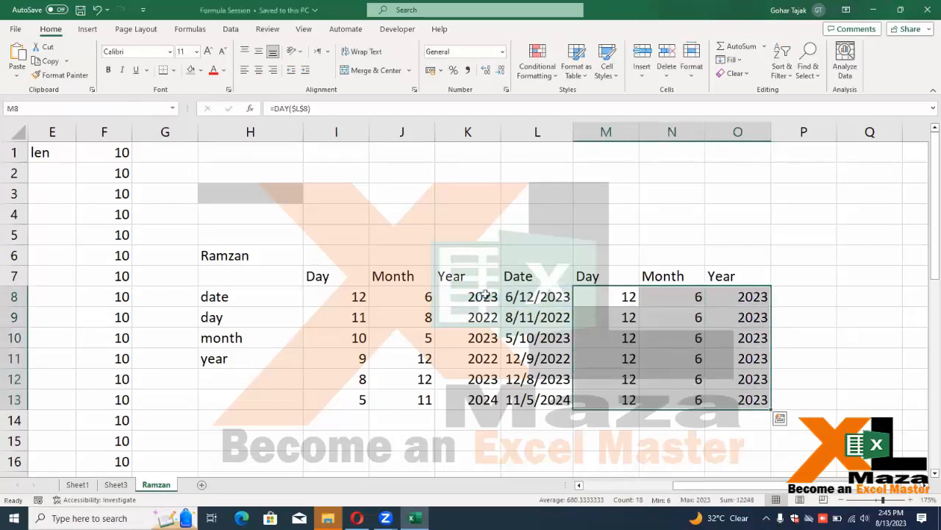
key(Down)
key(Up)
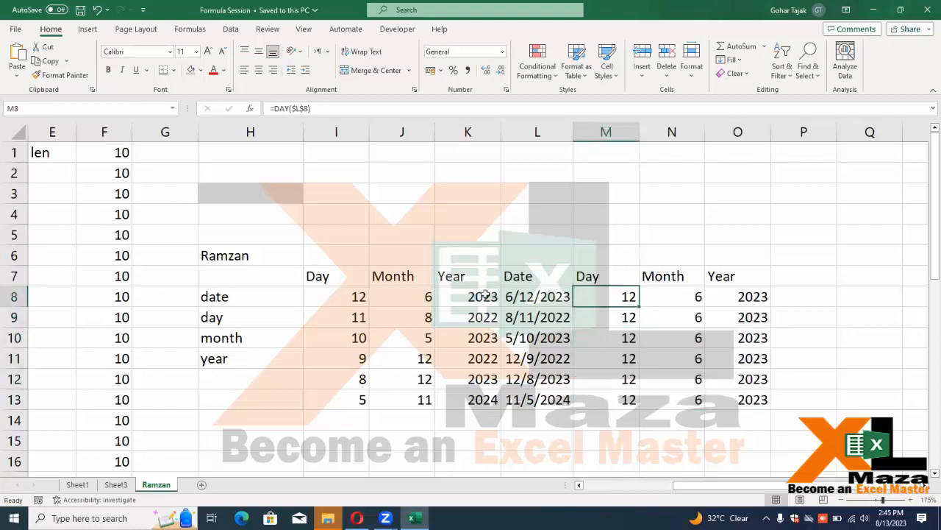
key(Right)
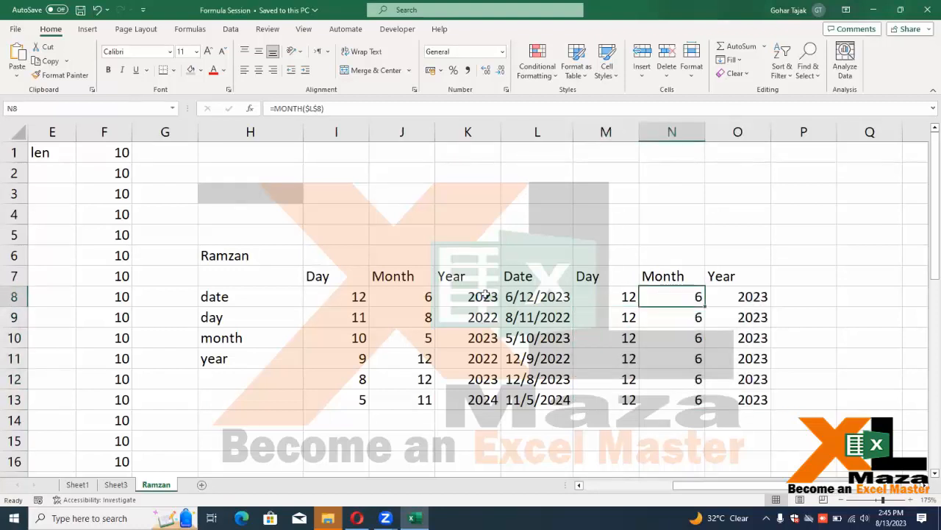
click(149, 114)
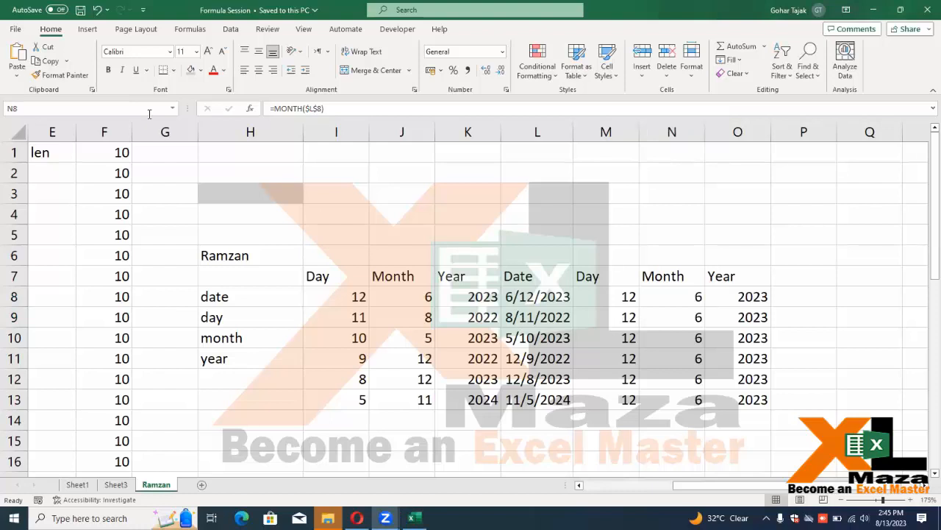
click(660, 292)
Make M8's date reference relative, undoing an accidental fill into N8
key(Left)
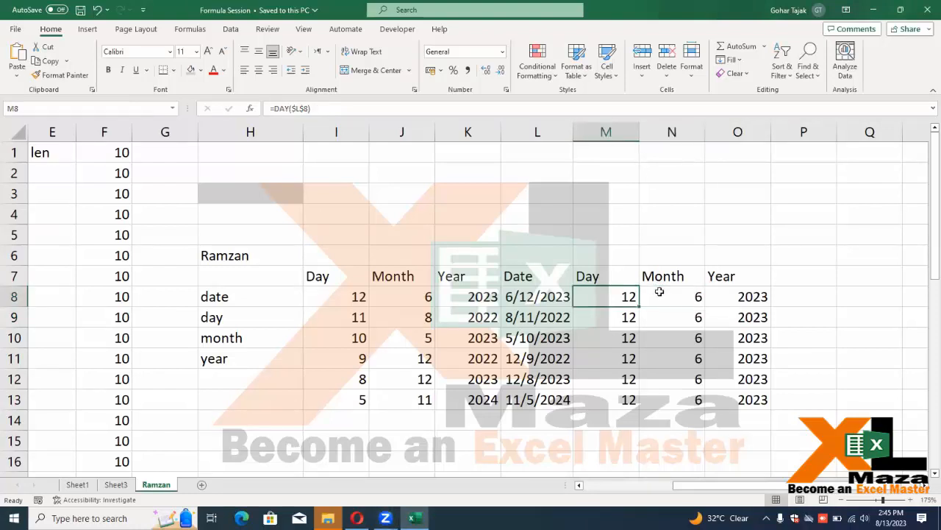
key(F2)
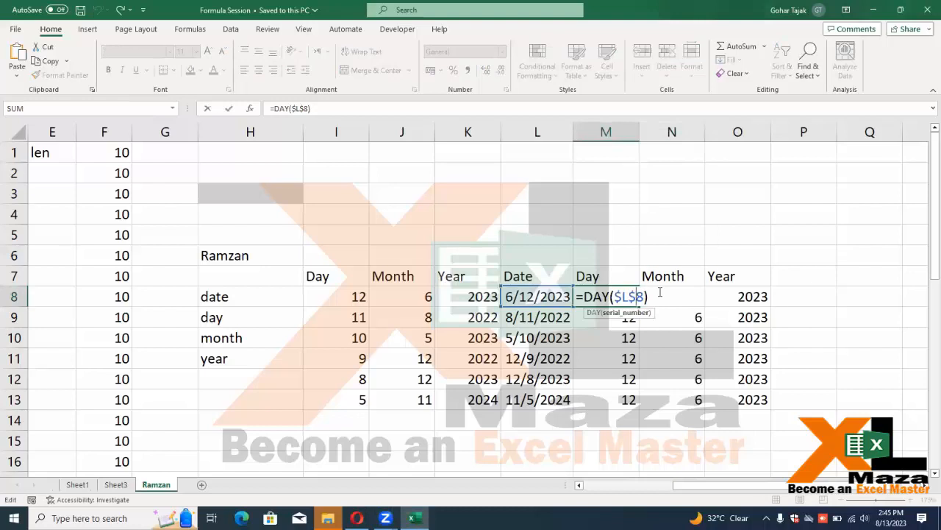
key(F4)
key(F4)
key(F4)
key(Return)
key(Up)
key(Right)
key(ctrl+d)
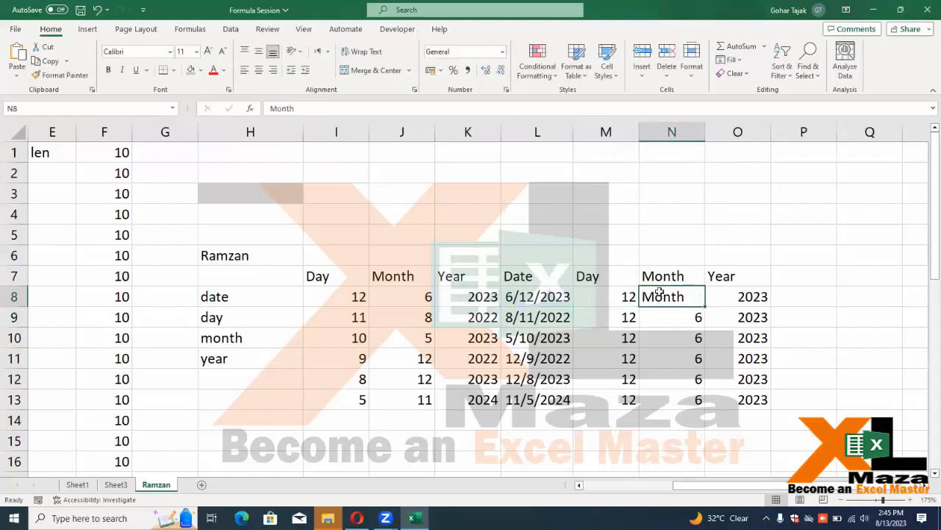
key(Down)
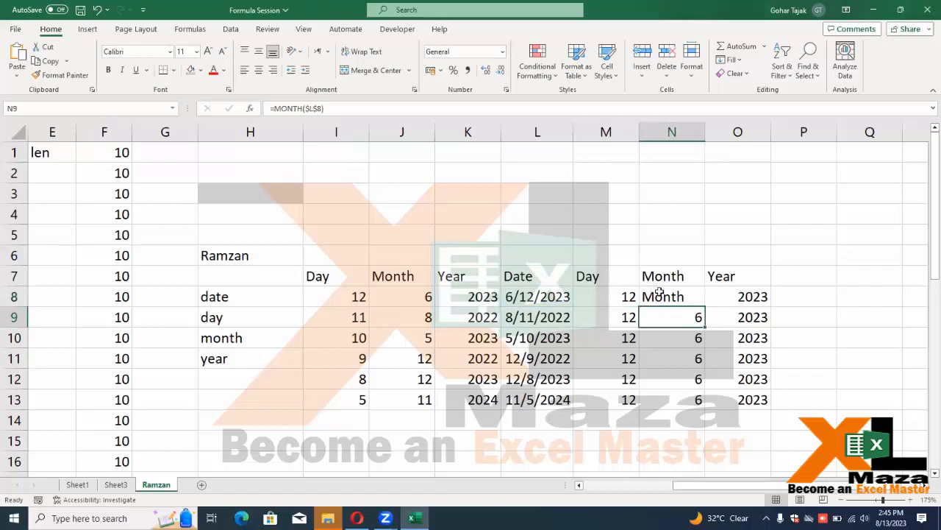
key(ctrl+z)
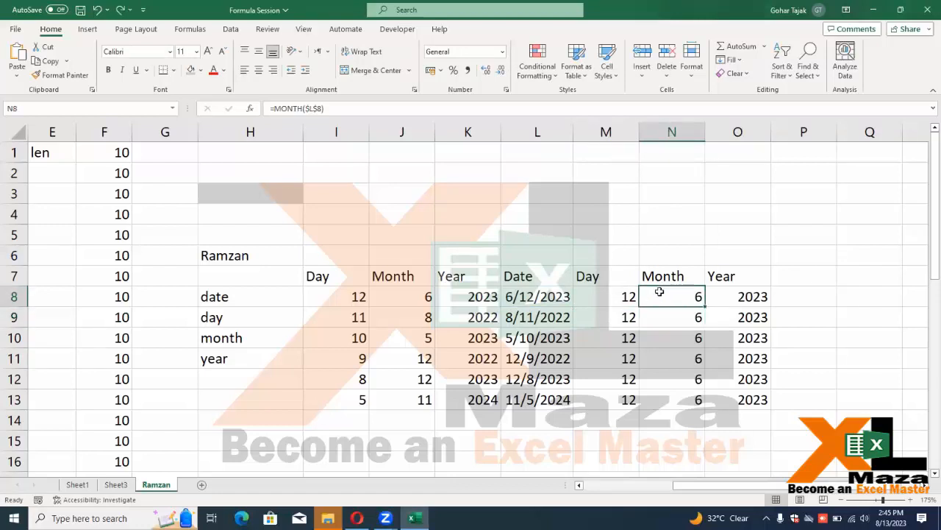
Make the L8 references relative in N8's MONTH and O8's YEAR formulas
key(F2)
key(Left)
key(F4)
key(Return)
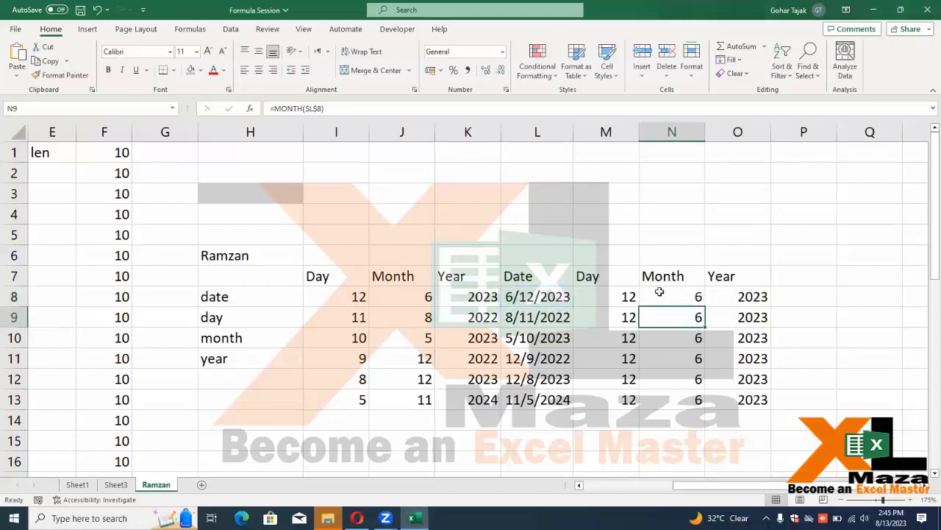
key(Up)
key(Right)
key(F2)
key(Left)
key(F4)
key(F4)
key(F4)
key(Return)
Refill M8:O8 down to row 13 so each row shows its own date's parts
key(Left)
key(Up)
key(Left)
key(shift+Right)
key(shift+Right)
key(shift+Down)
key(shift+Down)
key(shift+Down)
key(shift+Down)
key(shift+Down)
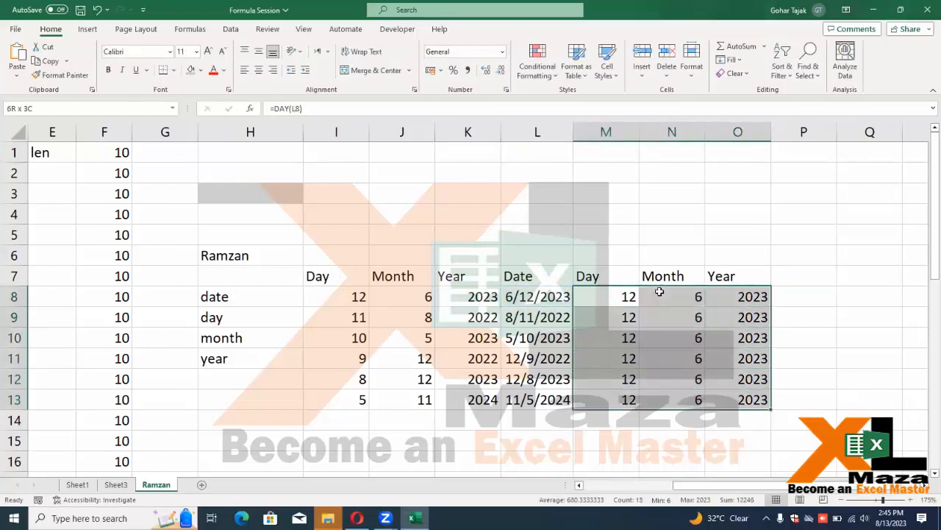
key(ctrl+d)
key(Down)
key(Down)
key(Up)
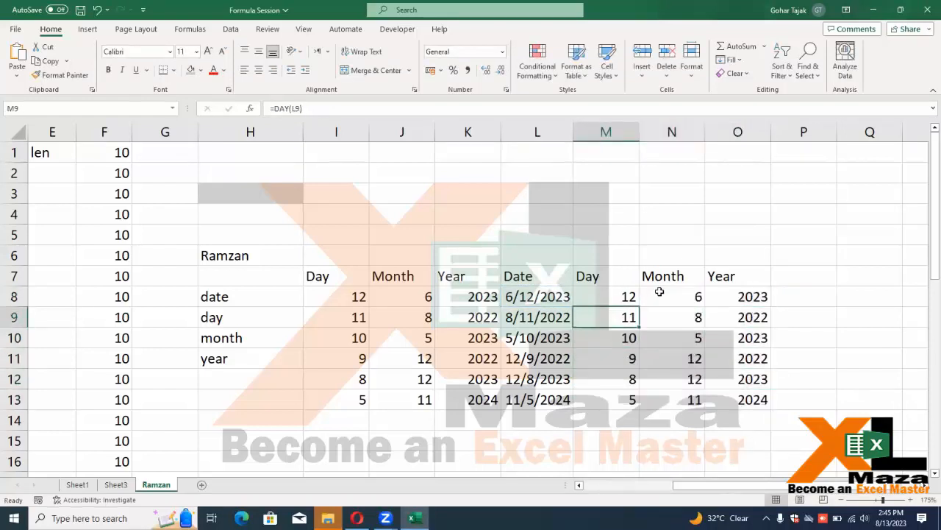
key(Up)
key(Left)
key(Left)
key(Left)
key(Left)
key(Left)
key(Left)
key(Left)
key(Left)
key(Left)
key(Left)
key(Left)
key(Right)
key(Right)
key(Right)
key(Right)
key(Right)
key(Right)
key(Right)
key(Right)
key(Right)
key(Right)
key(Right)
key(Right)
key(Right)
key(Right)
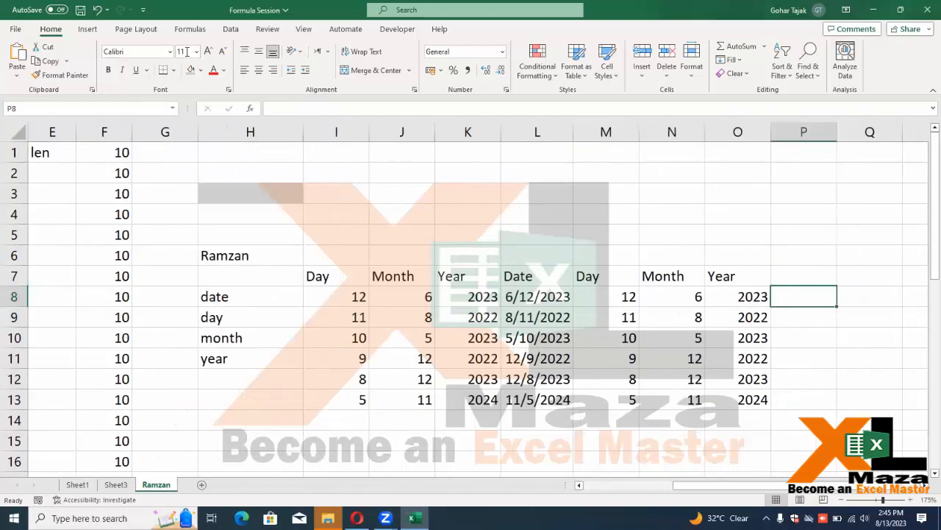
click(391, 286)
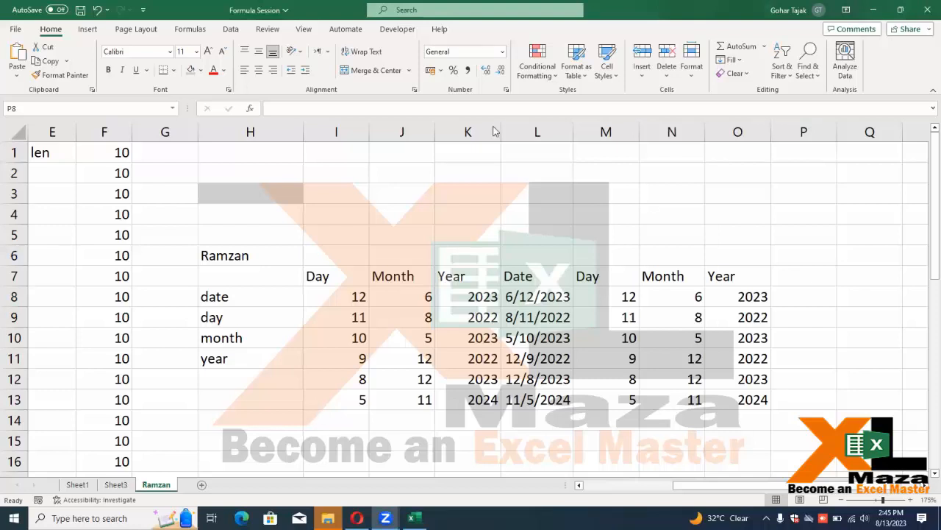
Enter 15 mar 2023 in K16, displayed as 15-Mar-23
scroll(479, 290, down, 3)
click(479, 272)
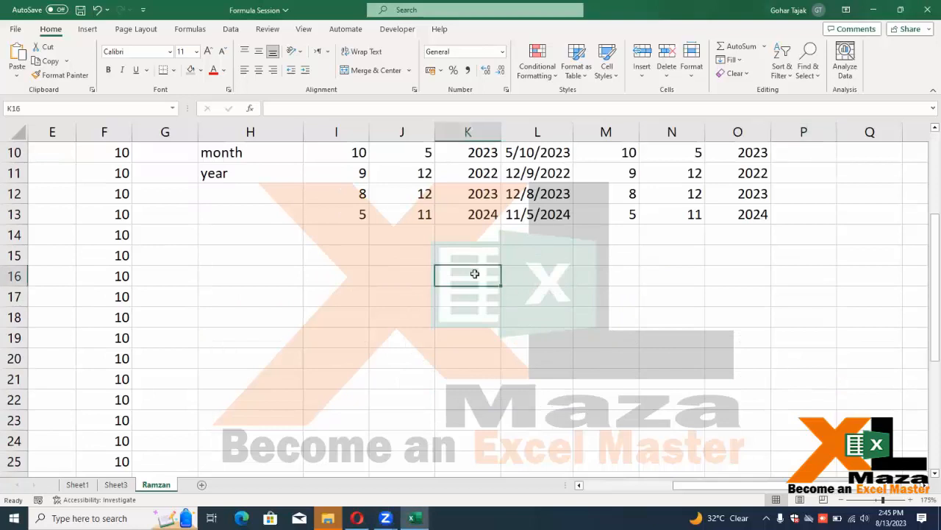
scroll(476, 274, up, 2)
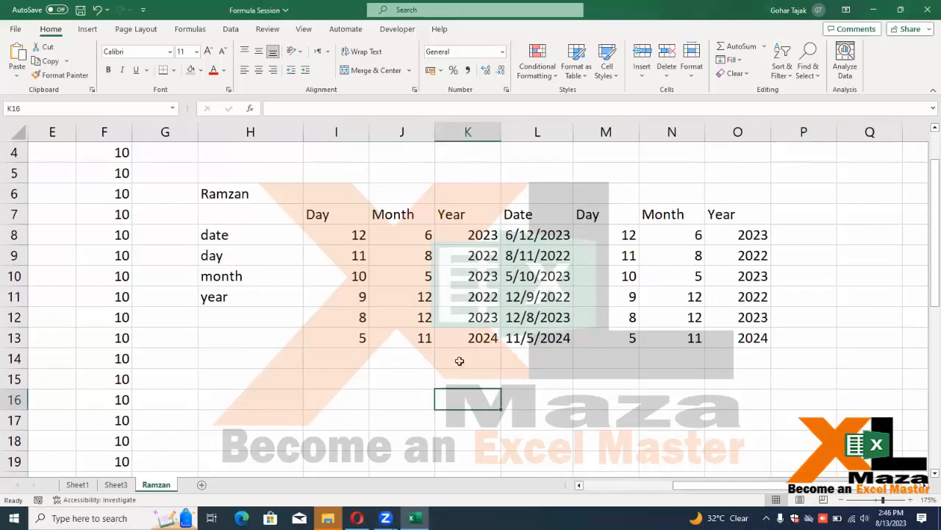
text(15 may)
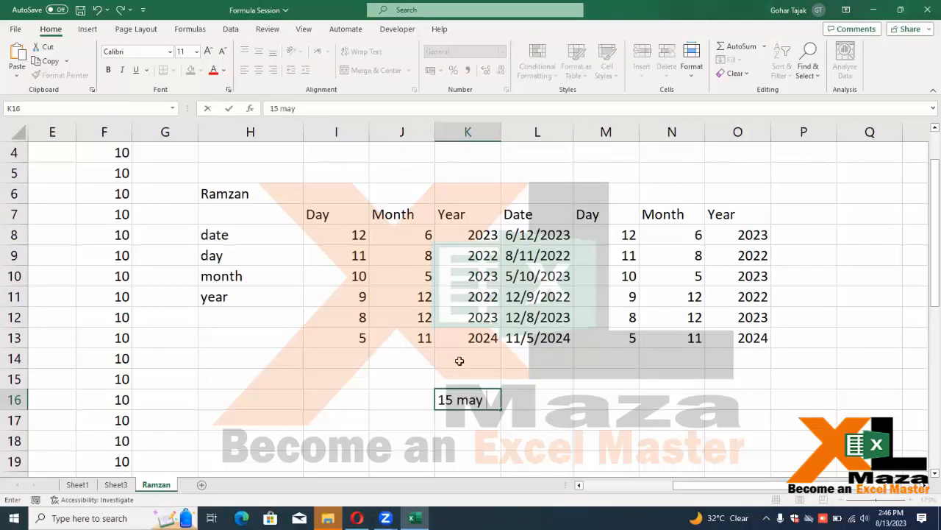
key(BackSpace)
key(BackSpace)
text(r 2023)
key(Return)
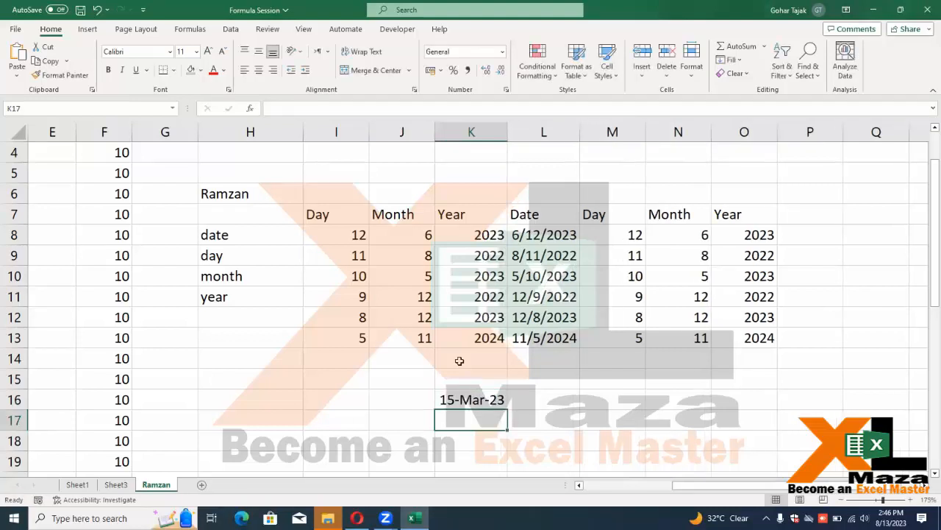
Enter 5 may 2023 in K17, displayed as 5-May-23
text(5 ma)
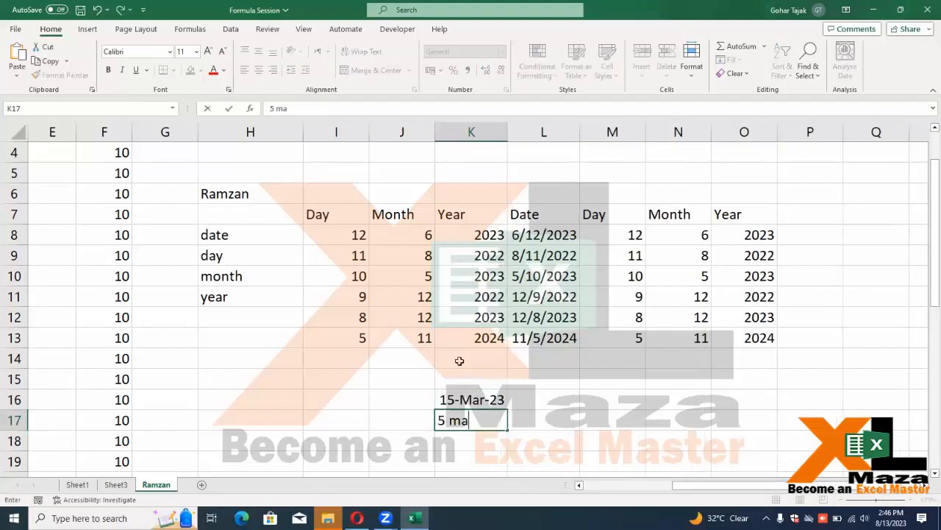
text(y 30)
key(BackSpace)
key(BackSpace)
text(2023)
key(Return)
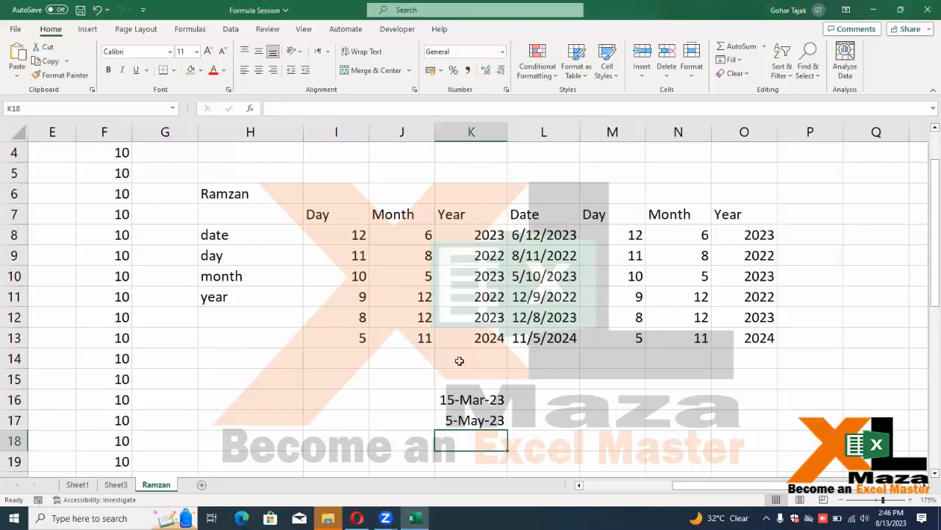
key(Up)
key(Up)
key(Up)
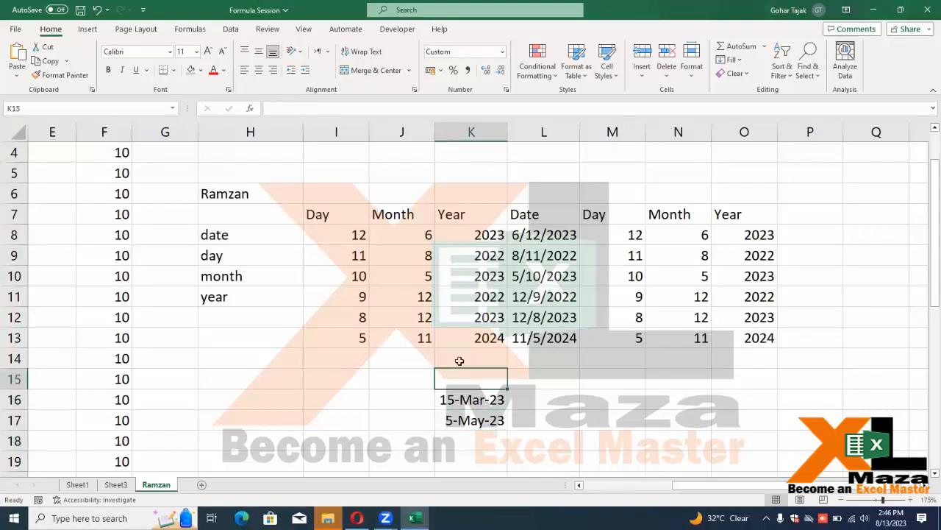
key(Down)
key(Right)
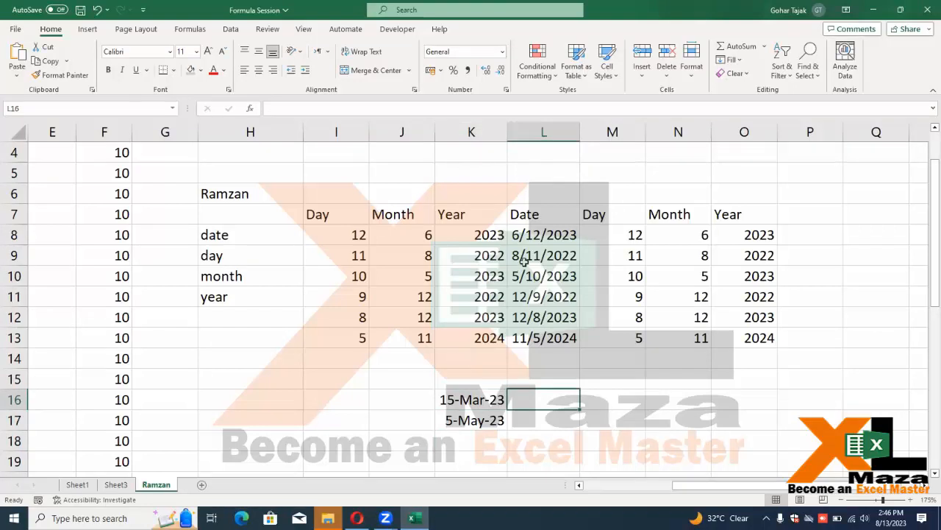
Widen column K and enter the dotted date 15.5.2023 in L16
drag(508, 131, 532, 131)
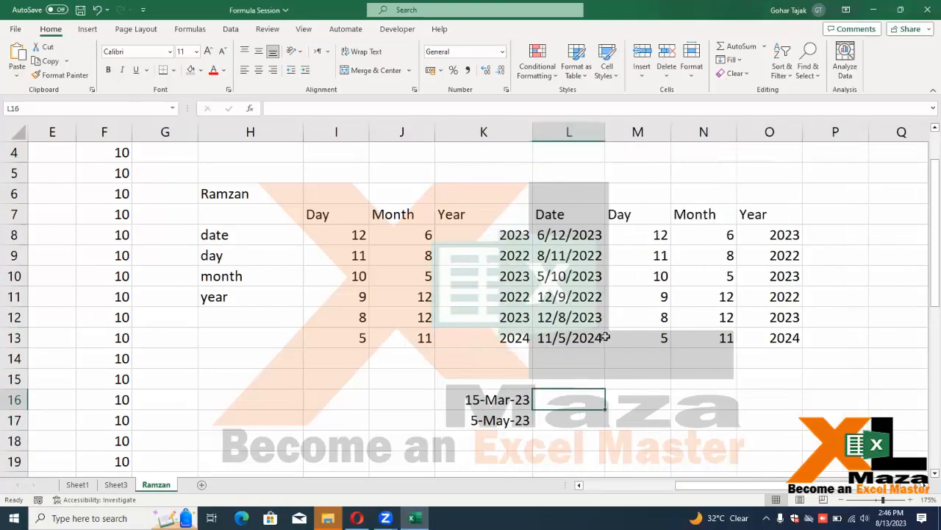
text(15.)
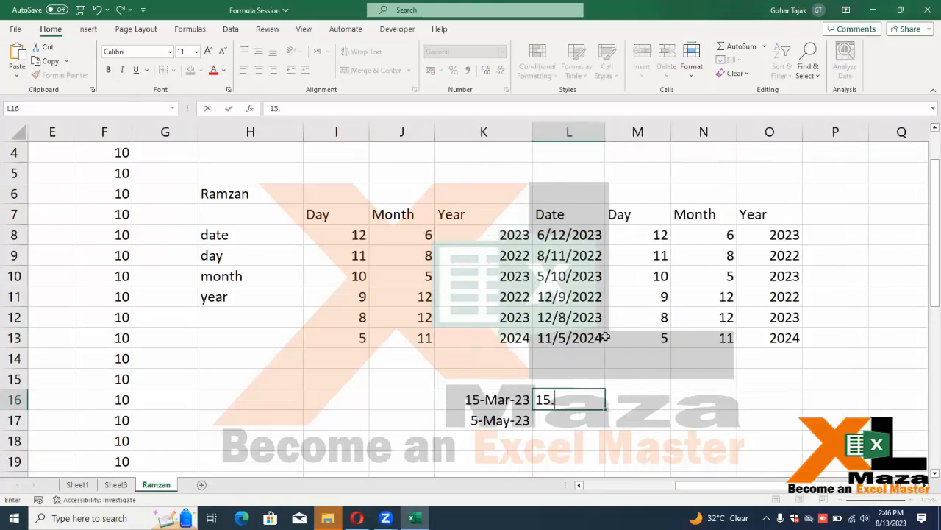
text(5.2023)
key(ctrl+Return)
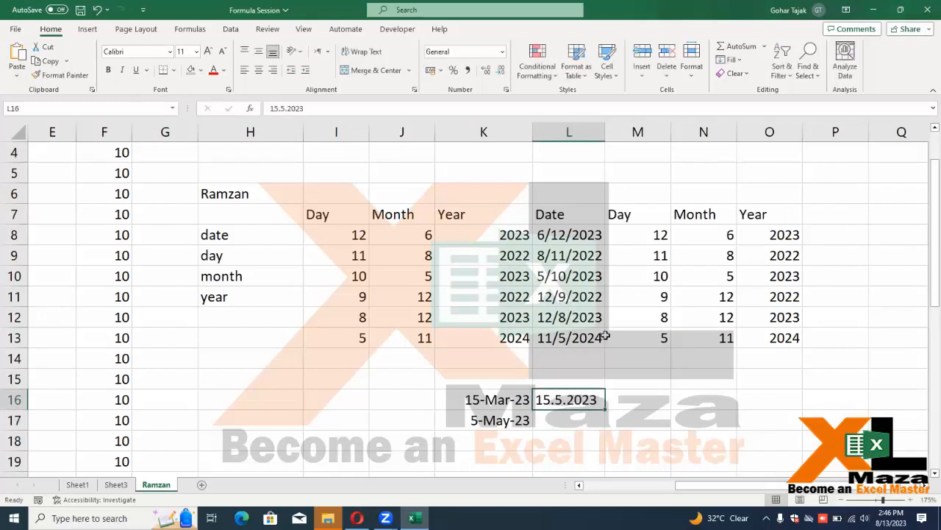
Widen column L and enter =L16-K16 in M16, producing #VALUE!
drag(611, 124, 648, 125)
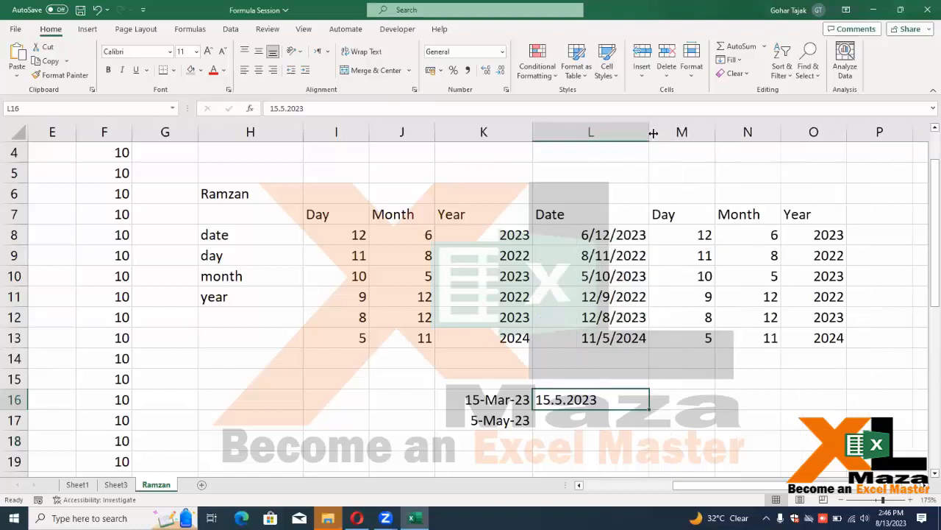
click(679, 398)
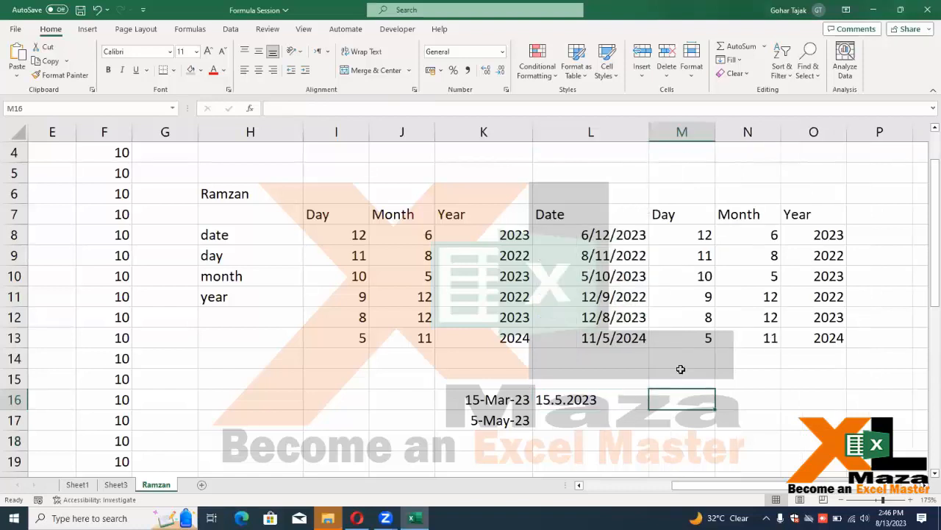
text(=L16-)
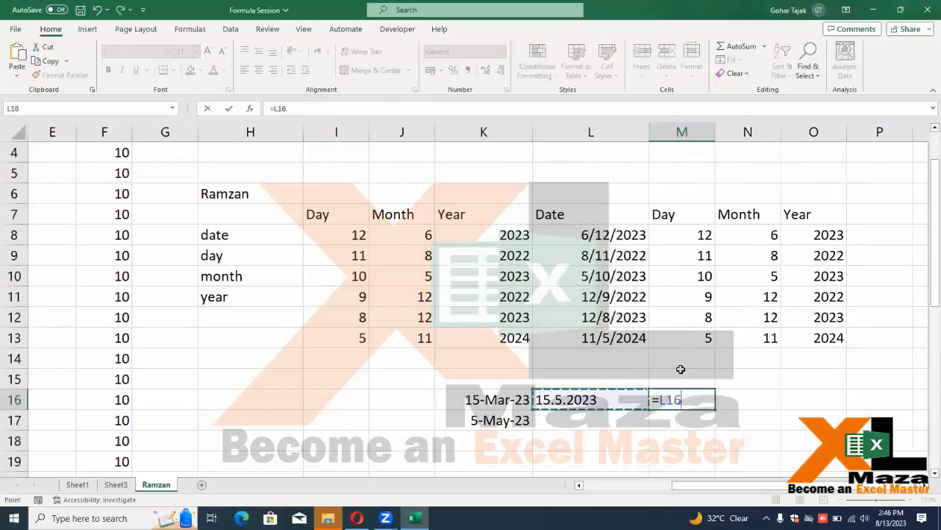
key(Left)
key(Left)
key(Left)
key(Right)
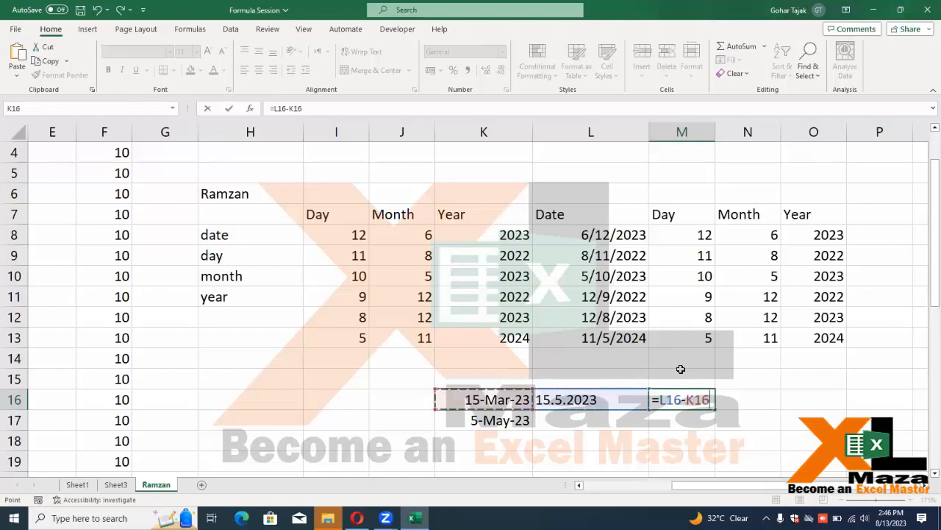
key(Return)
Clear the #VALUE! error from M16 and check L16's text-format entry
key(Up)
key(Left)
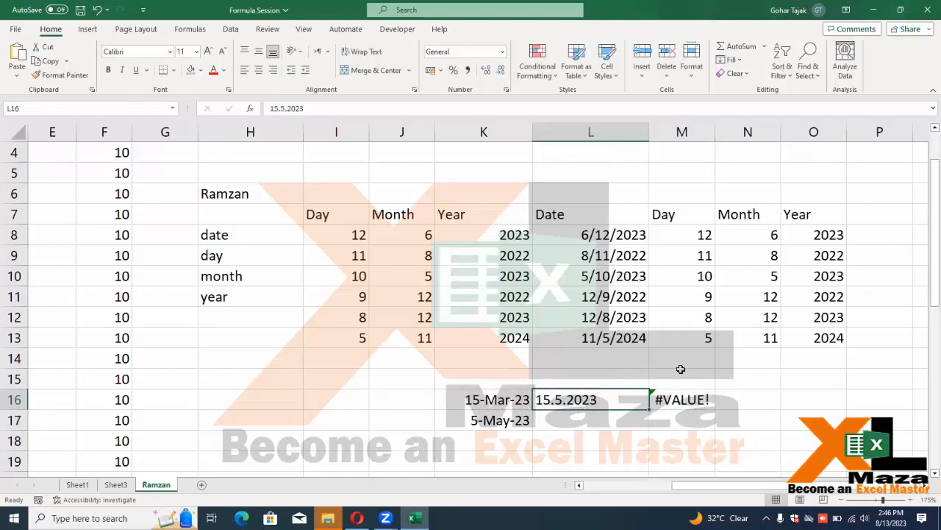
key(Right)
key(Delete)
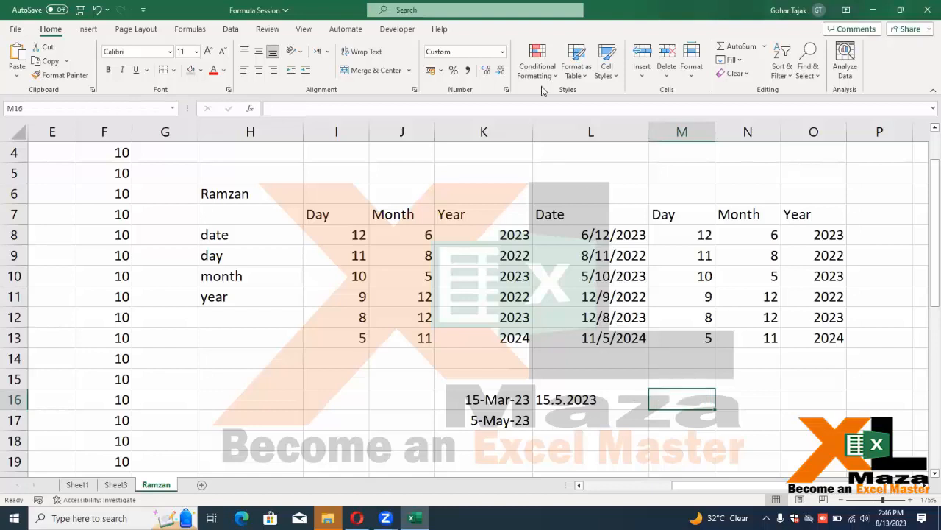
key(ctrl+n)
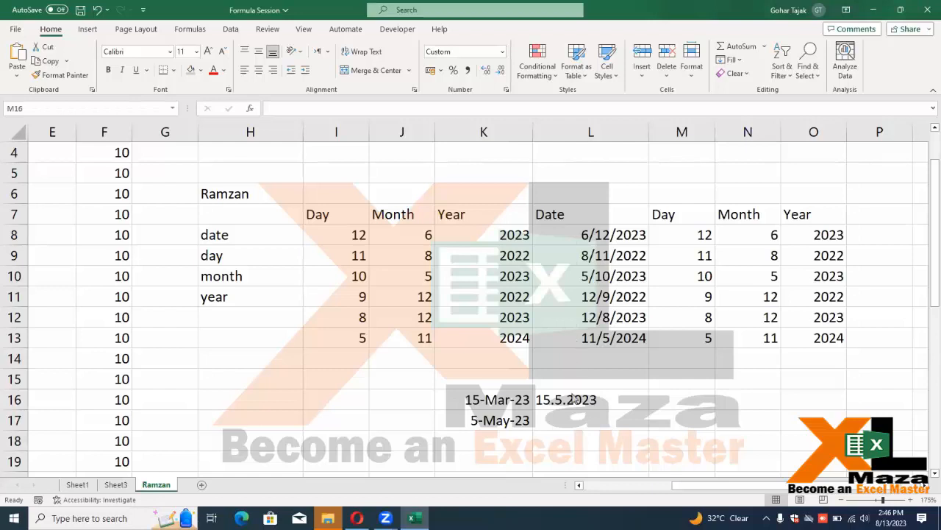
click(578, 399)
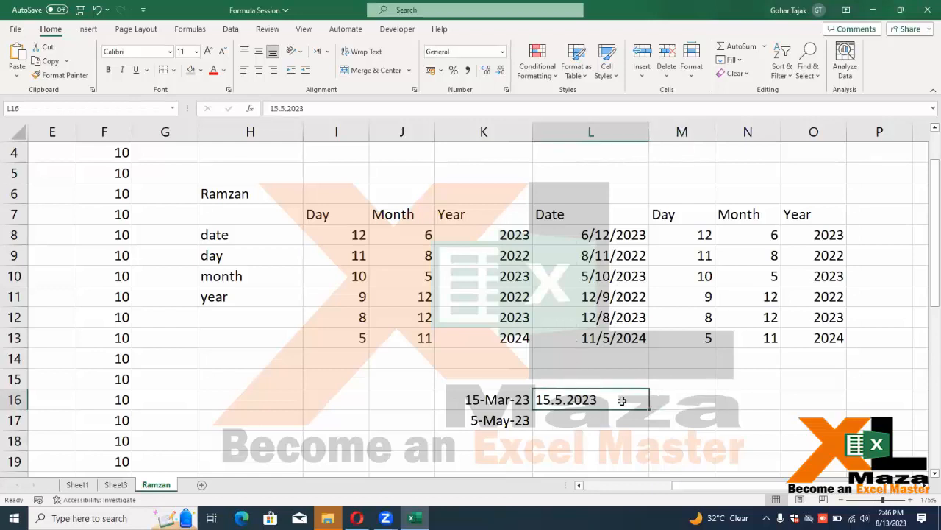
click(668, 394)
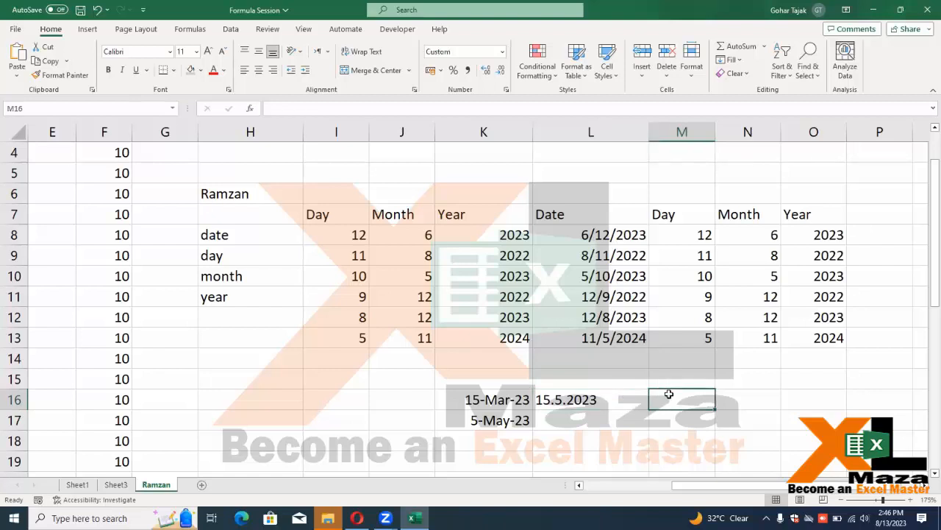
Move along row 16 and up the Year column to review the sheet
key(Right)
key(Right)
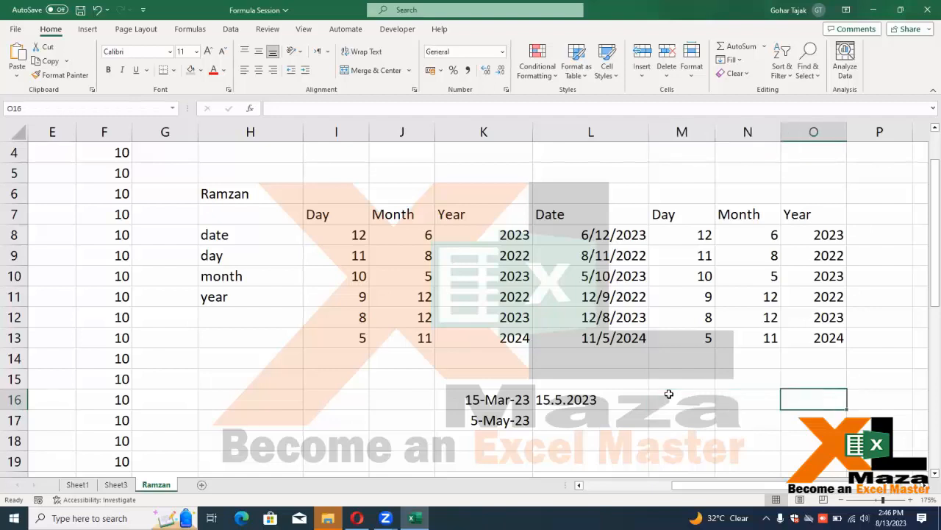
key(Up)
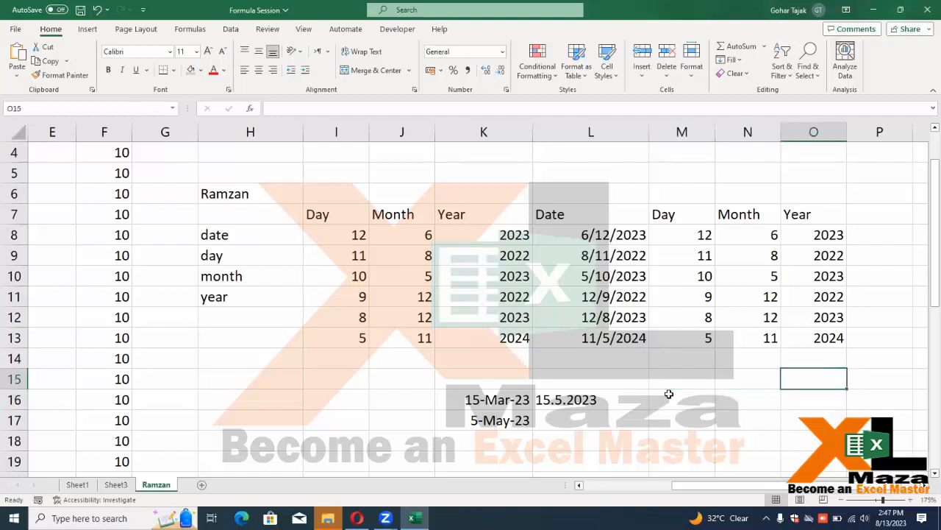
key(Up)
key(Up)
key(Up)
key(Up)
key(Up)
key(Up)
key(Up)
key(Right)
scroll(668, 394, right, 3)
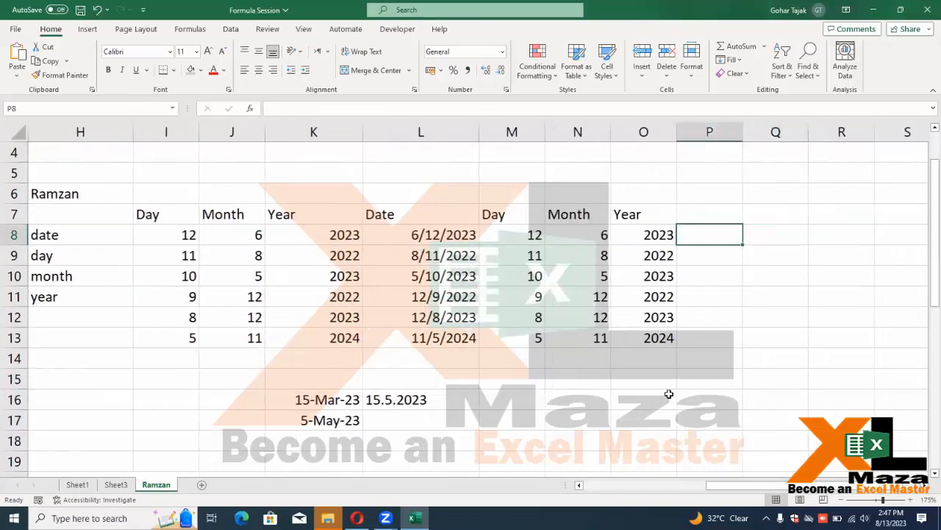
Enter 15 in cell M16, then erase it
key(Down)
key(Down)
key(Down)
key(Down)
key(Down)
key(Down)
key(Down)
key(Down)
key(Left)
key(Left)
key(Left)
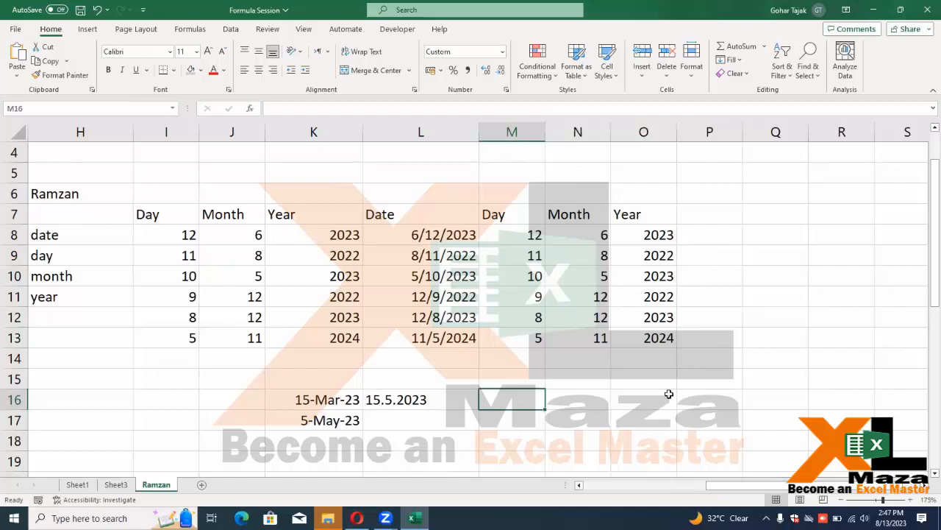
text(15)
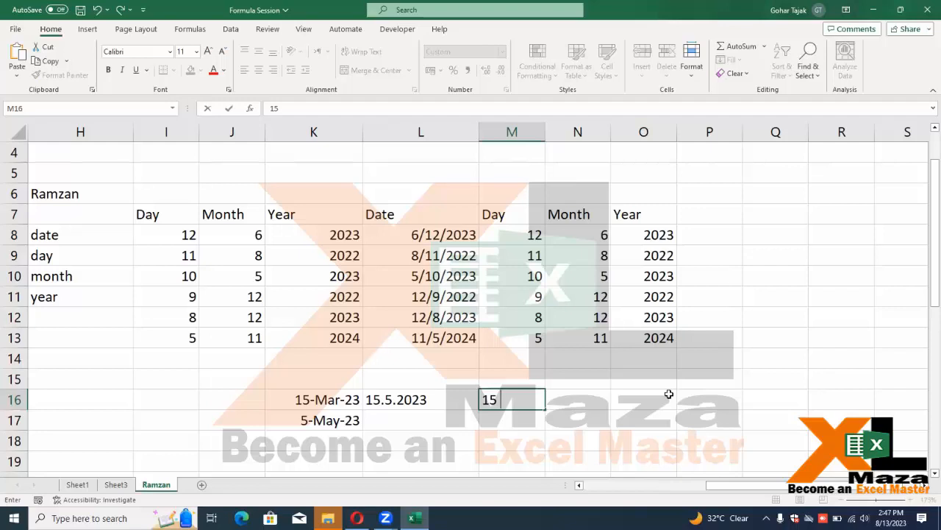
key(BackSpace)
key(BackSpace)
Copy the date formula from L8 into M16 and widen column M
key(Up)
key(Up)
key(Up)
key(Up)
key(Up)
key(Up)
key(Up)
key(Up)
key(Up)
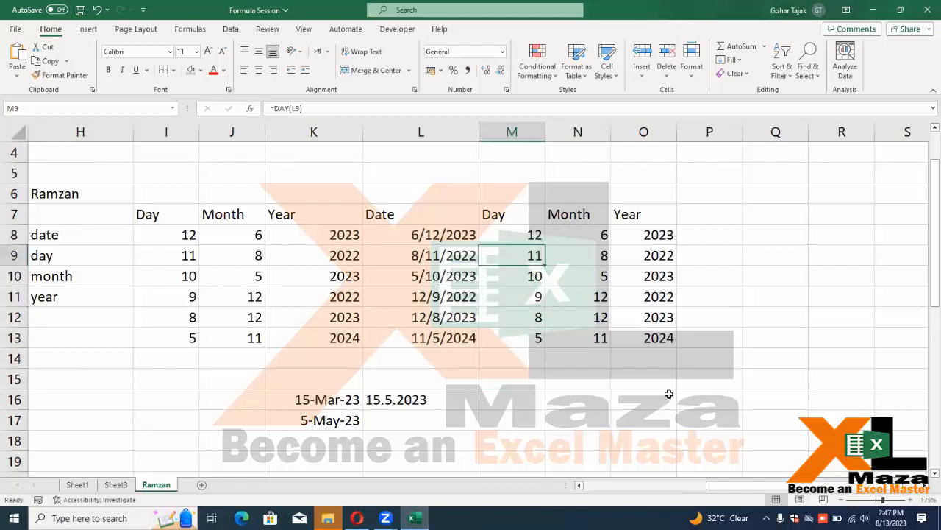
key(Left)
key(Down)
key(ctrl+shift+Down)
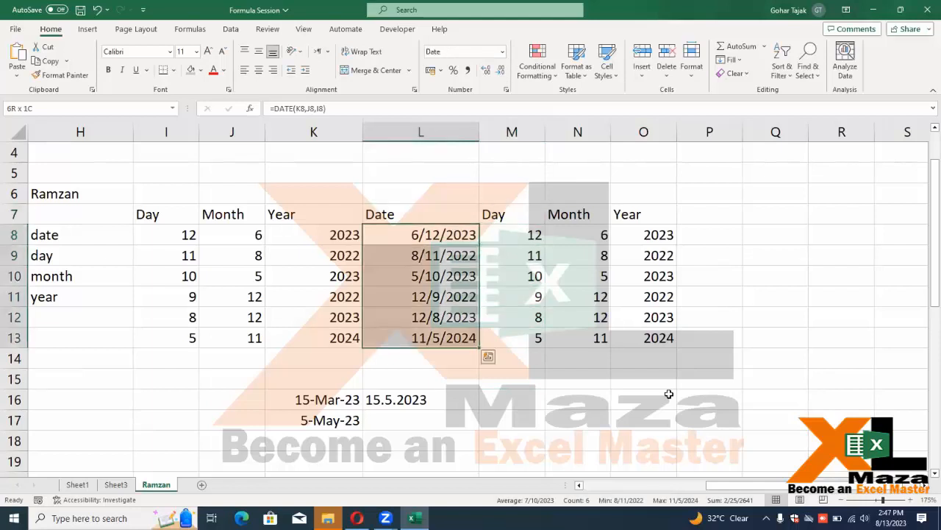
key(shift+Up)
key(shift+Up)
key(shift+Up)
key(shift+Up)
key(shift+Up)
key(ctrl+c)
key(Right)
key(Down)
key(Down)
key(Down)
key(Down)
key(Down)
key(Down)
key(Down)
key(Down)
key(Down)
key(Up)
key(Return)
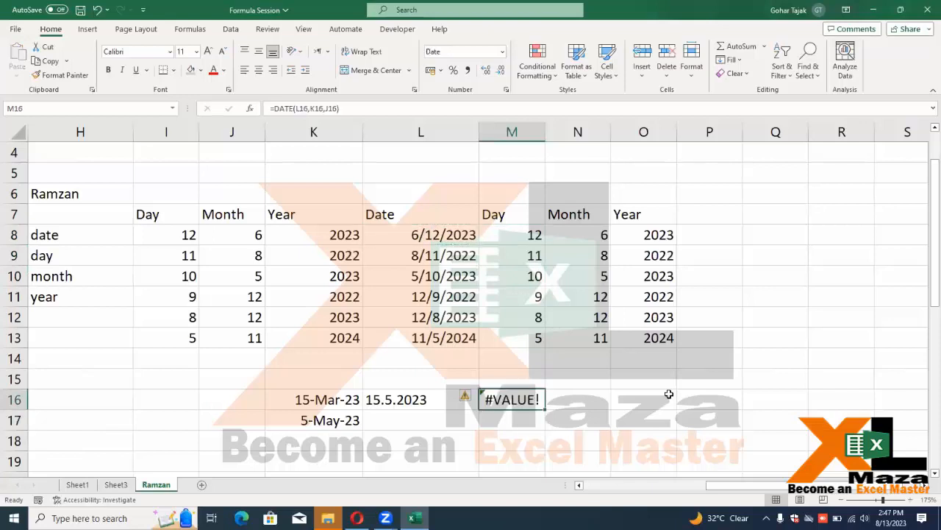
drag(545, 133, 560, 132)
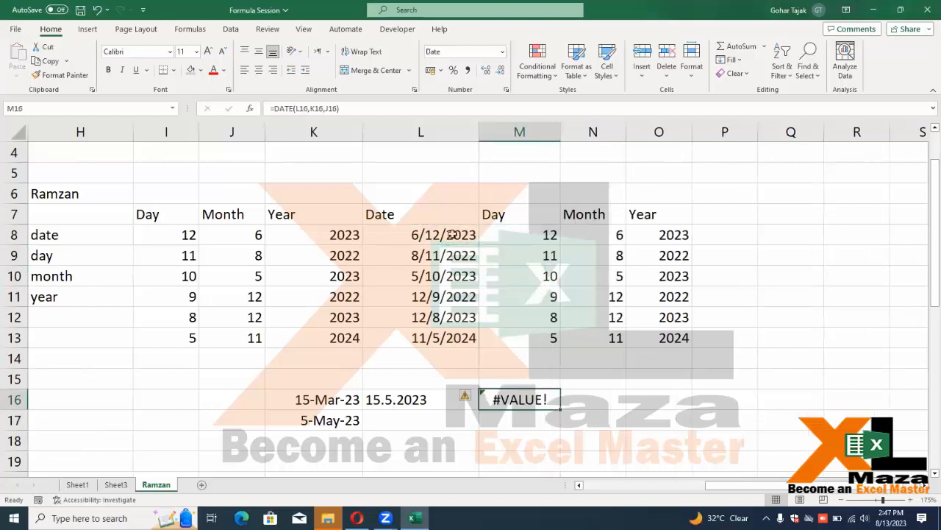
Paste L8's date 6/12/2023 into M16 as a value only, widening column M
click(453, 234)
key(ctrl+c)
click(516, 394)
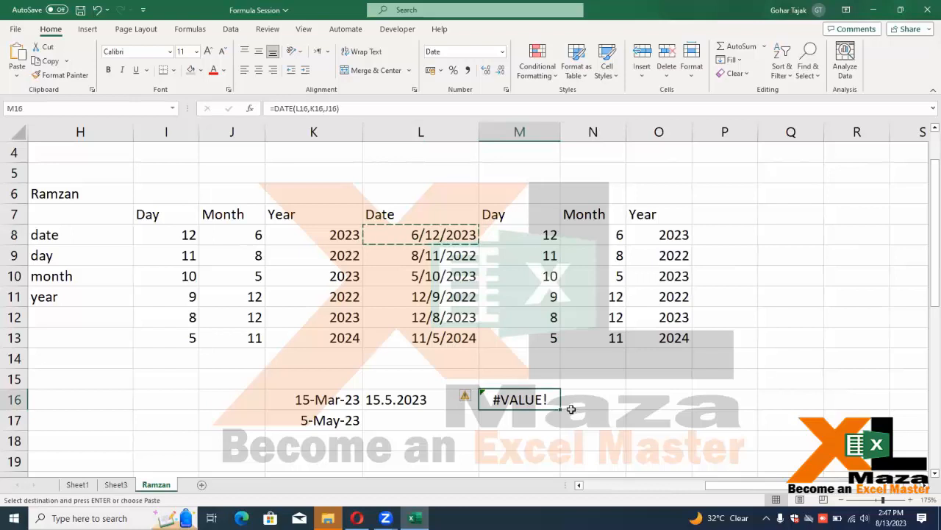
key(alt+e)
key(s)
key(v)
key(Return)
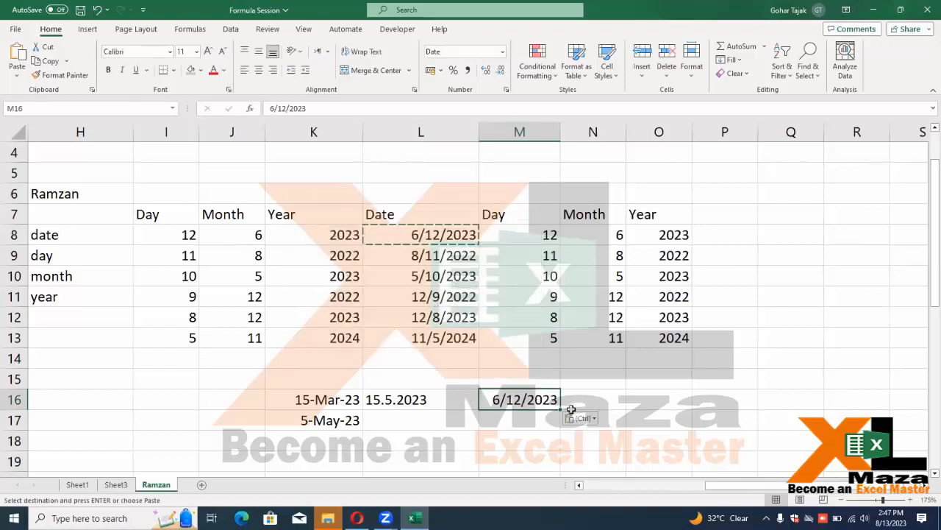
drag(559, 129, 597, 129)
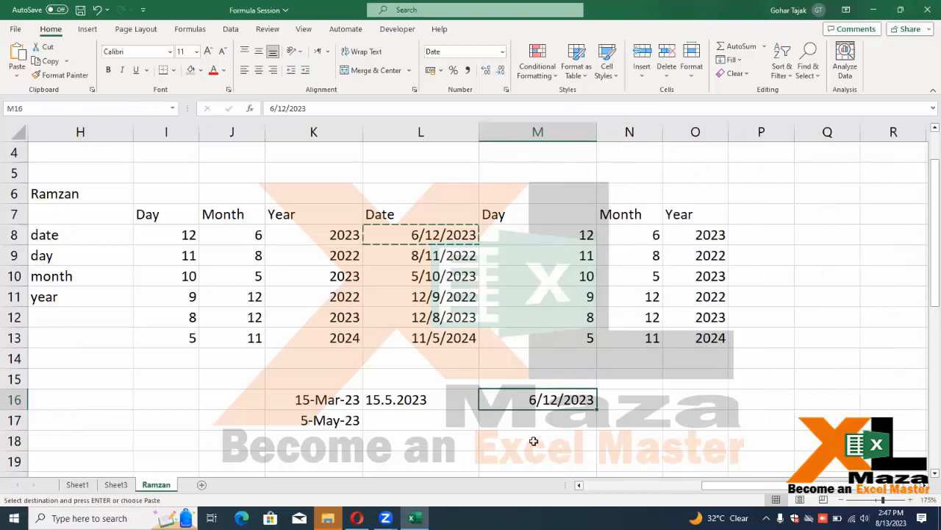
key(ctrl+1)
Format M16 as a long date, Monday, June 12, 2023, and AutoFit column M
click(388, 226)
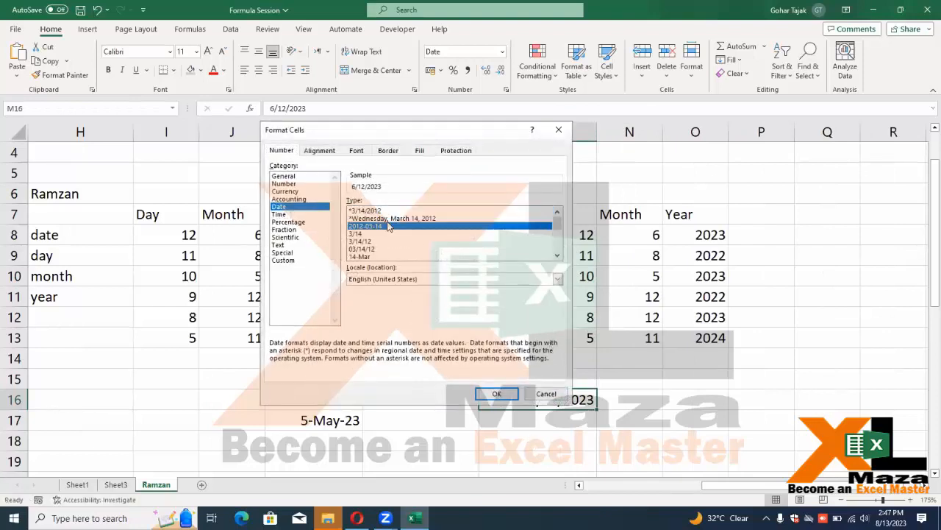
click(412, 219)
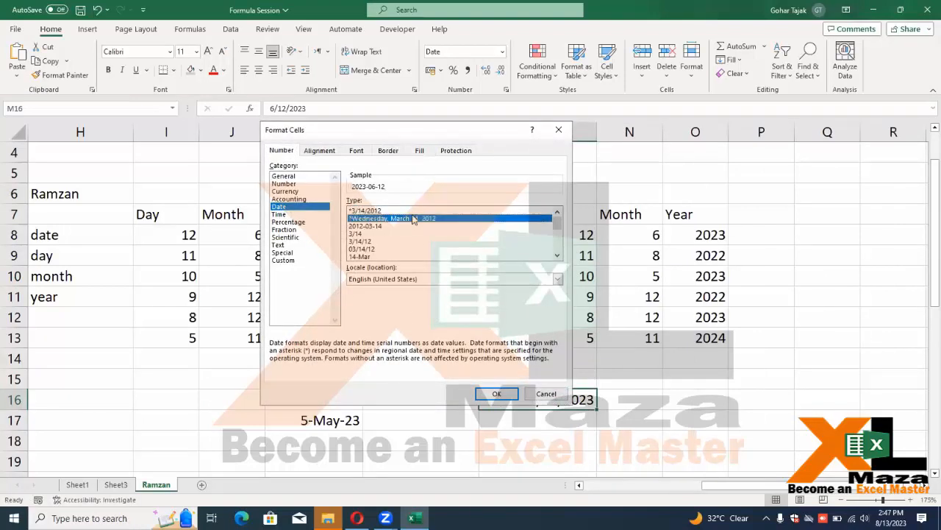
click(498, 394)
double_click(596, 129)
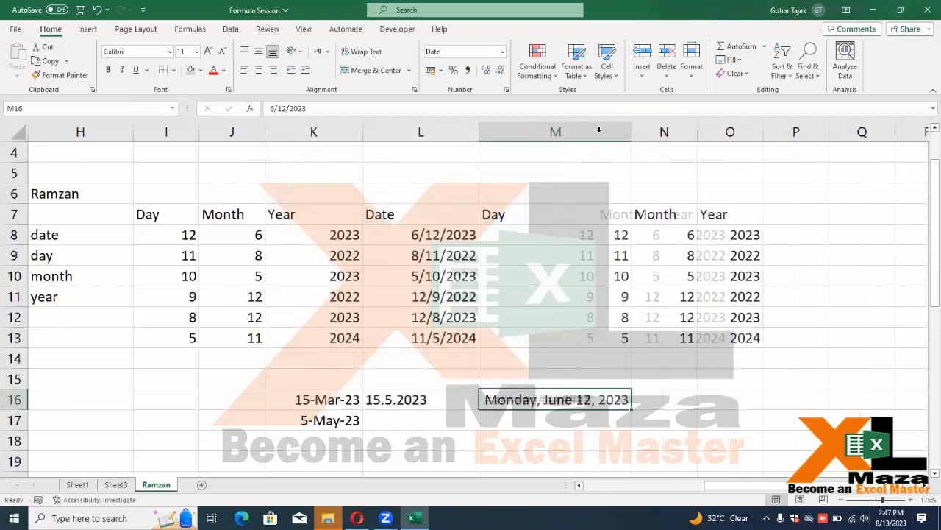
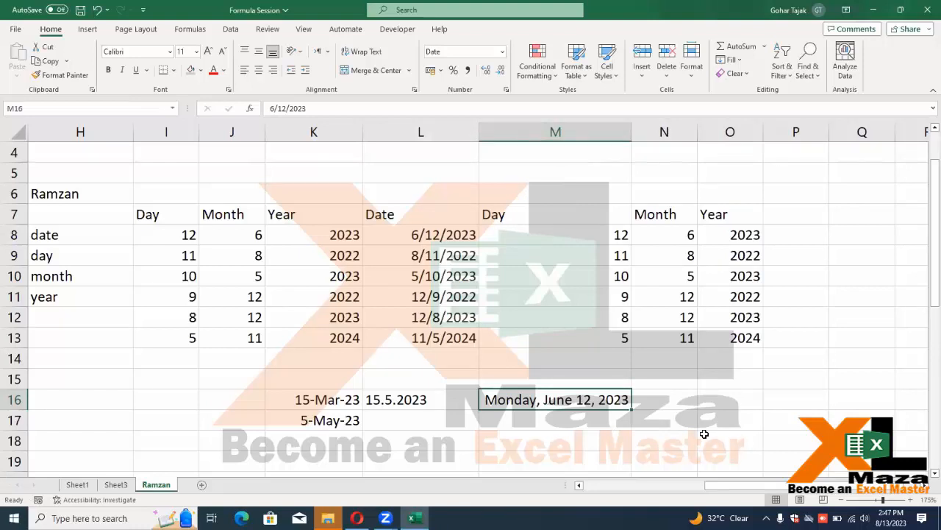
Widen column M in two drags so Monday, June 12, 2023 fits with room to spare
drag(632, 130, 668, 128)
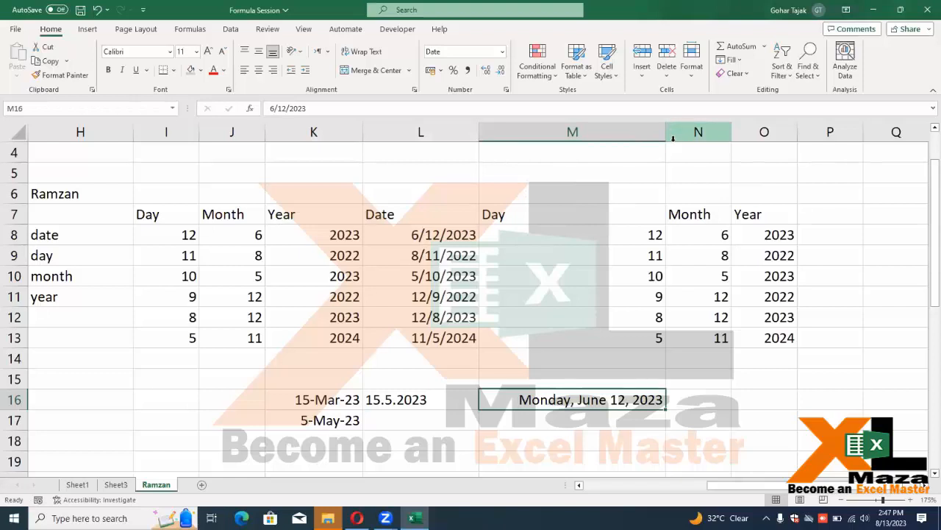
drag(667, 130, 678, 129)
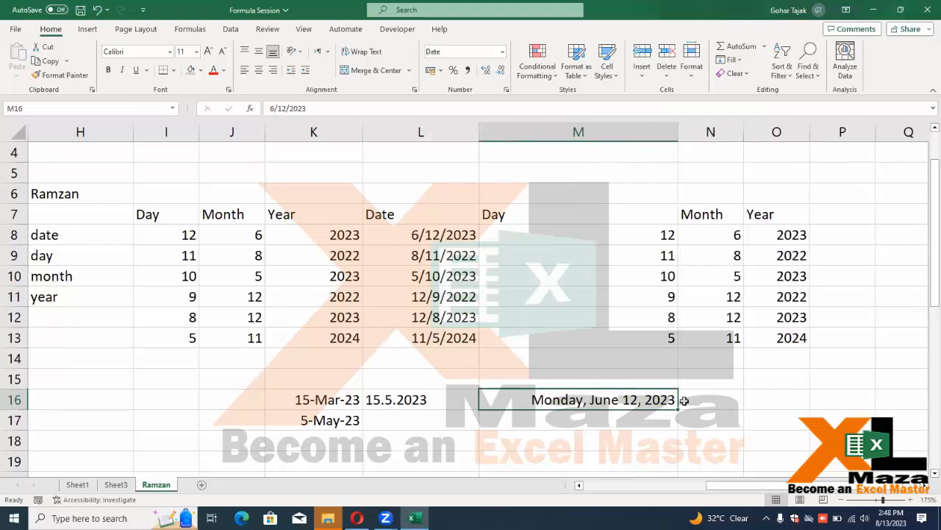
click(717, 404)
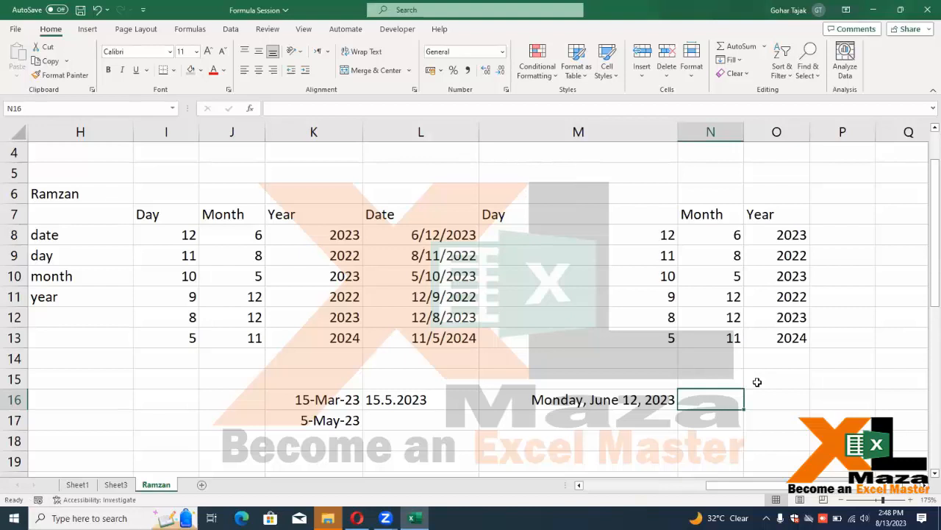
key(Left)
key(Left)
key(Right)
key(Right)
key(Left)
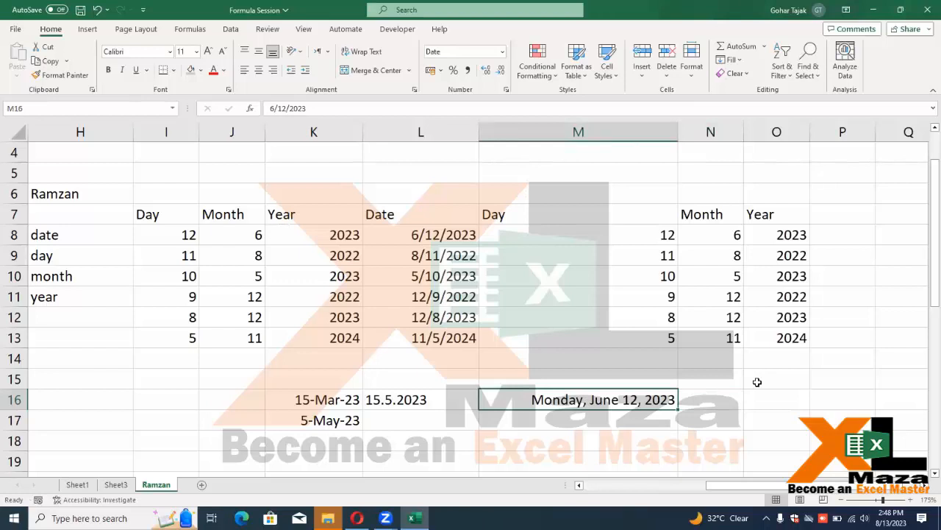
key(Right)
text(at)
key(Down)
key(Tab)
key(Left)
key(Return)
key(Up)
key(Left)
key(F2)
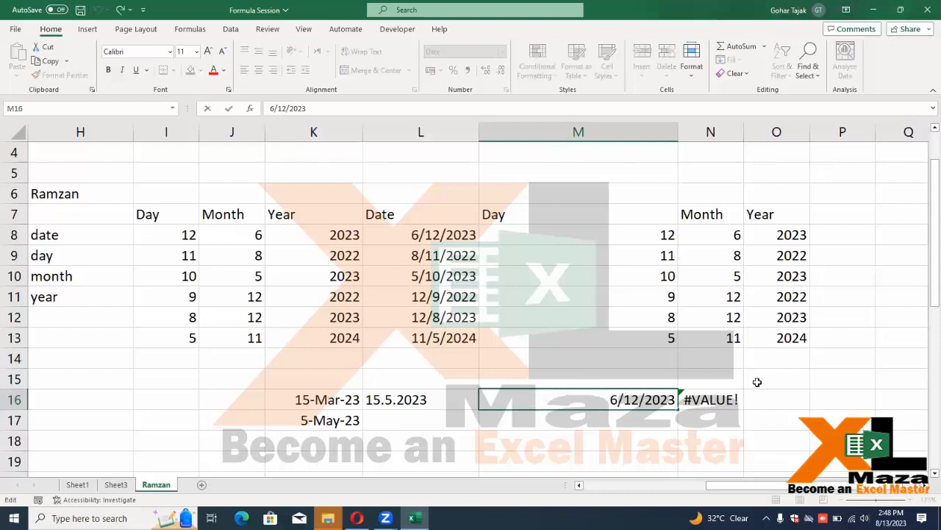
key(Left)
key(Left)
key(Left)
key(Left)
key(Escape)
key(F2)
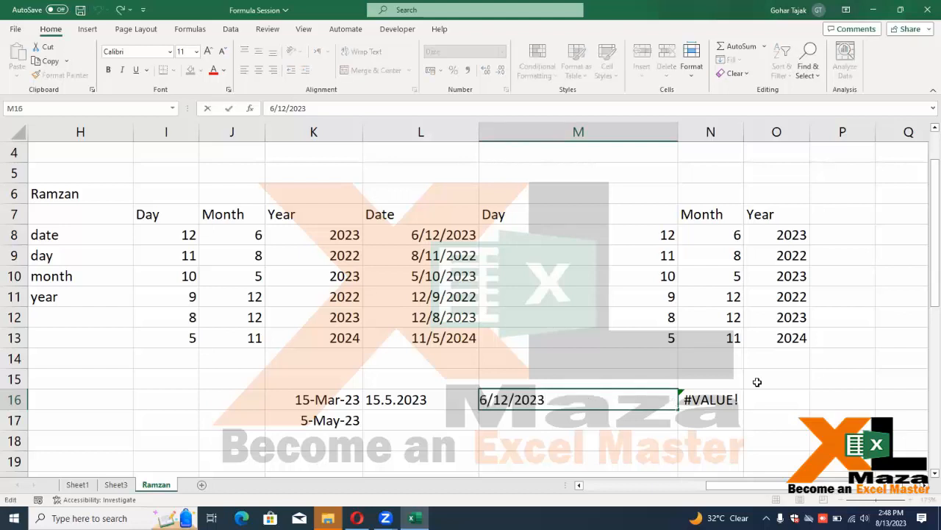
key(Escape)
key(Right)
key(Left)
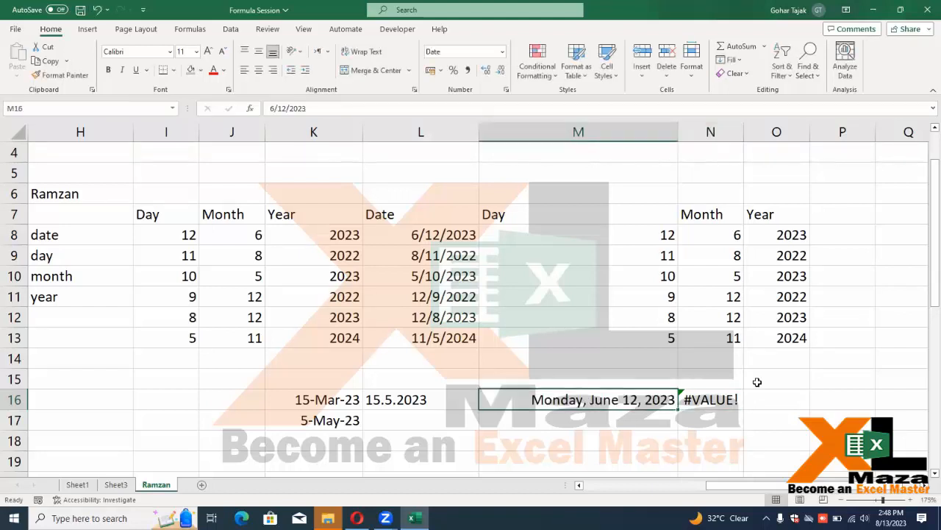
key(Down)
key(Up)
key(Right)
key(Left)
key(Right)
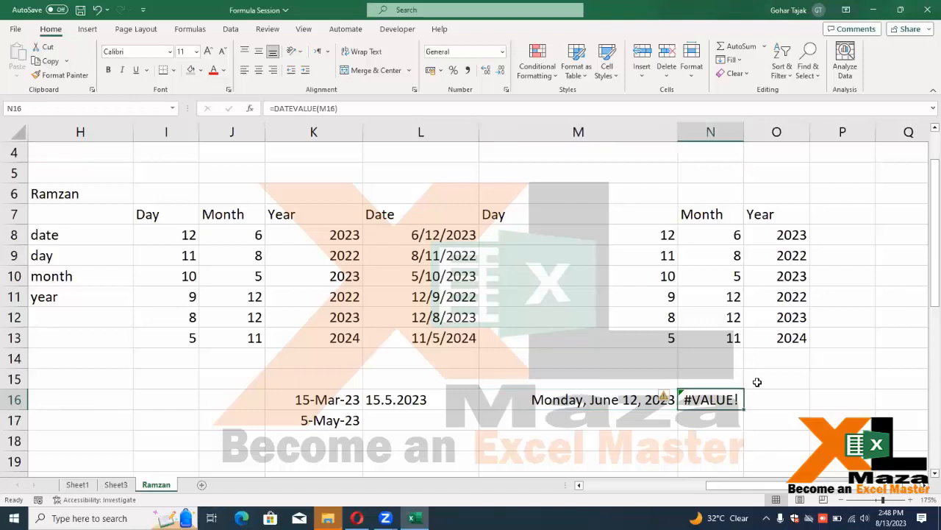
key(Delete)
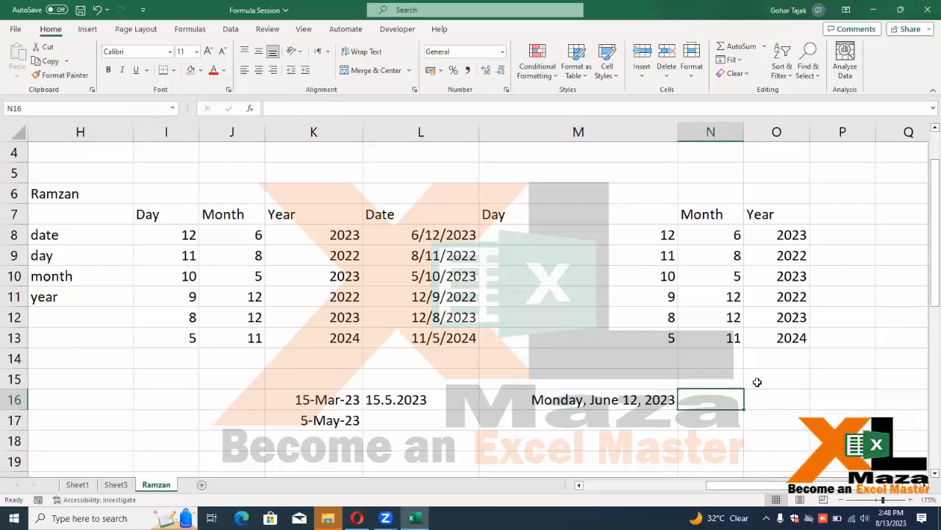
Enter 152552 in N16 and =TEXT(N16,"dd,mm,yy") in O16, giving 02,09,17
text(152552)
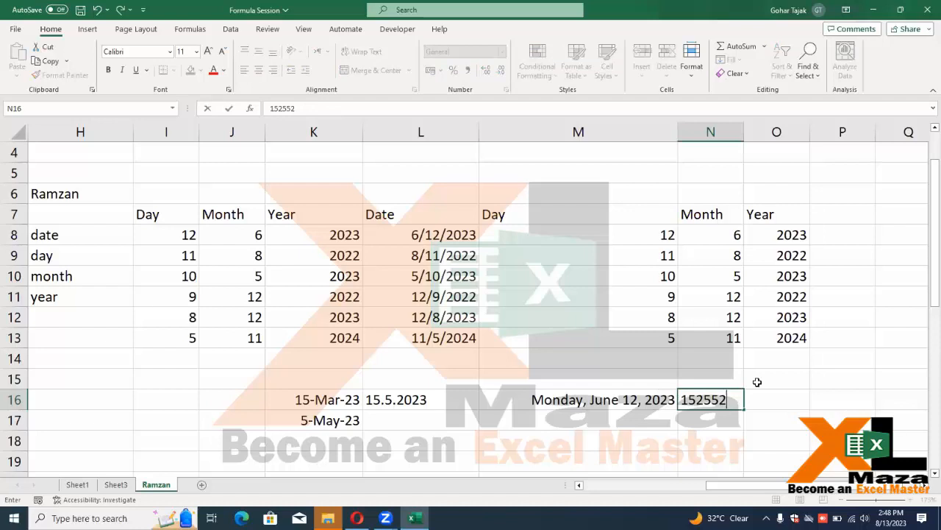
key(Tab)
text(=text)
key(Tab)
key(Left)
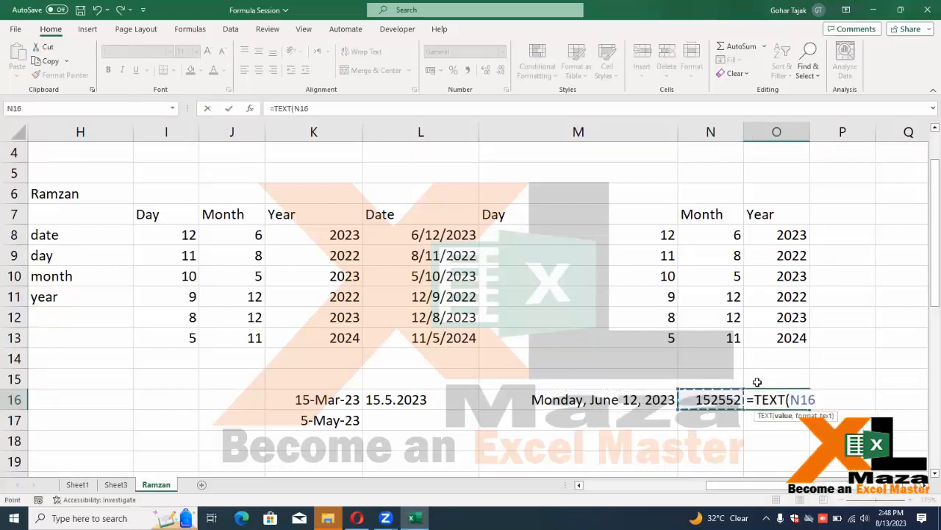
text(,")
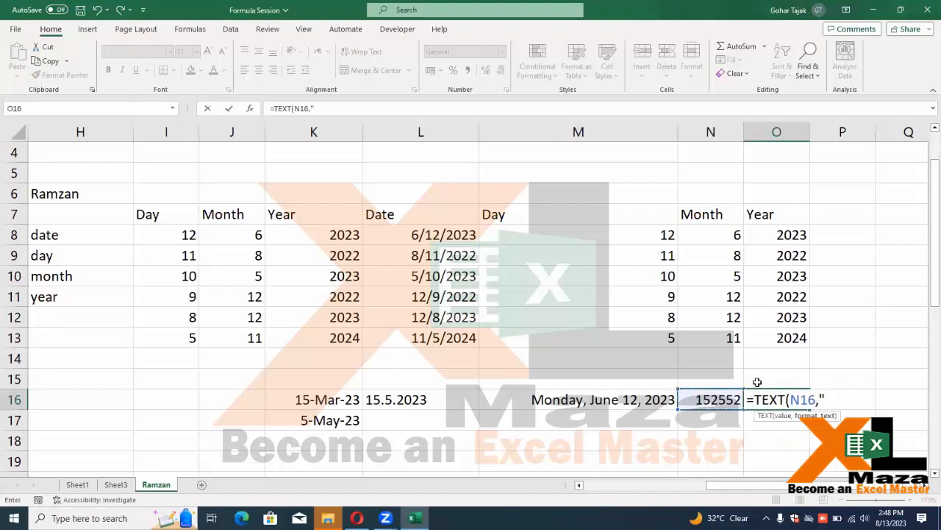
text(dd,mm,yy)
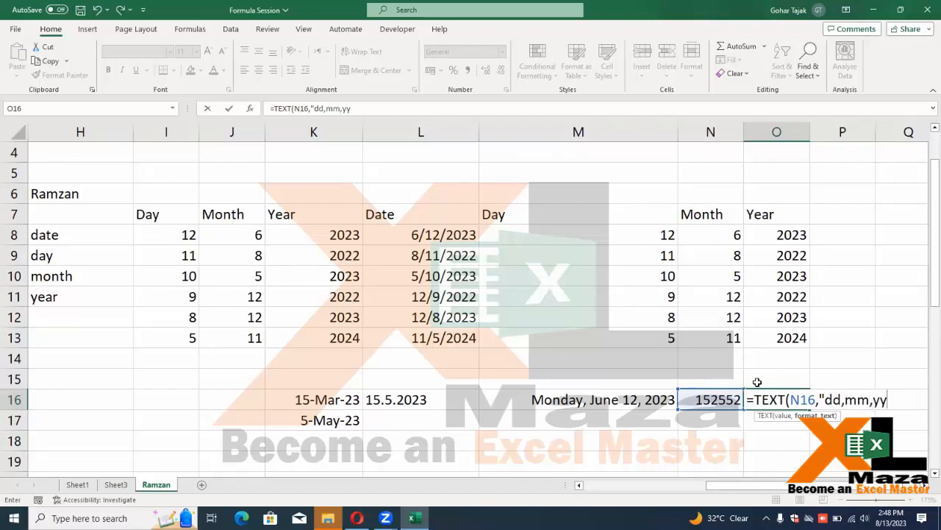
key(Return)
Inspect O16, N16, M16's raw date and the Day and Month formulas above
key(Up)
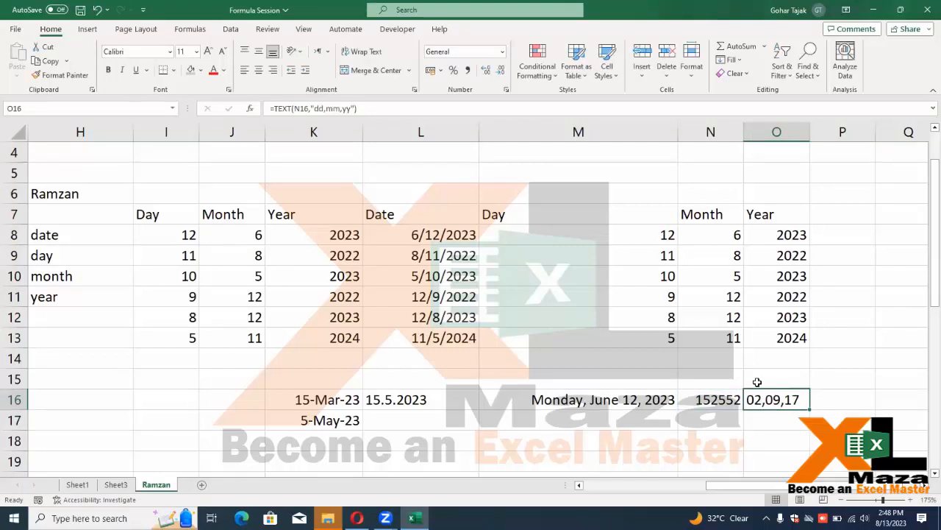
key(Left)
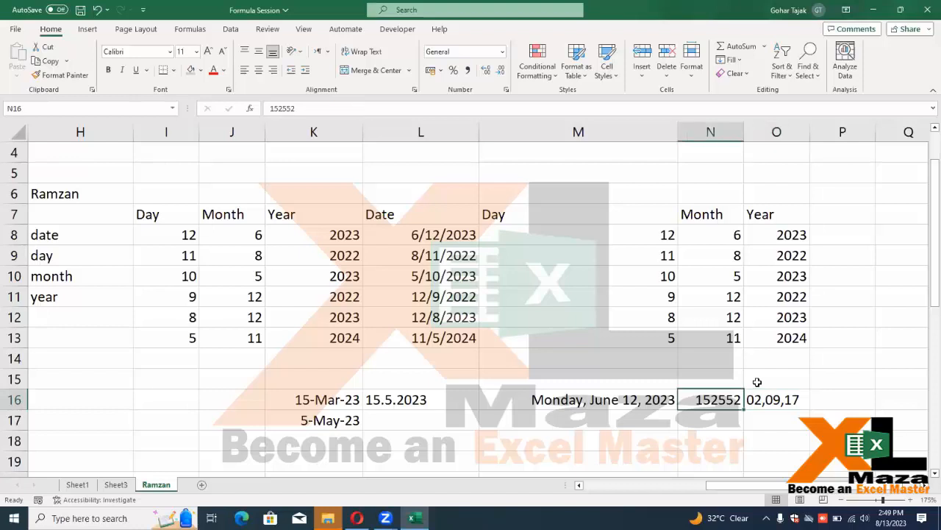
key(Left)
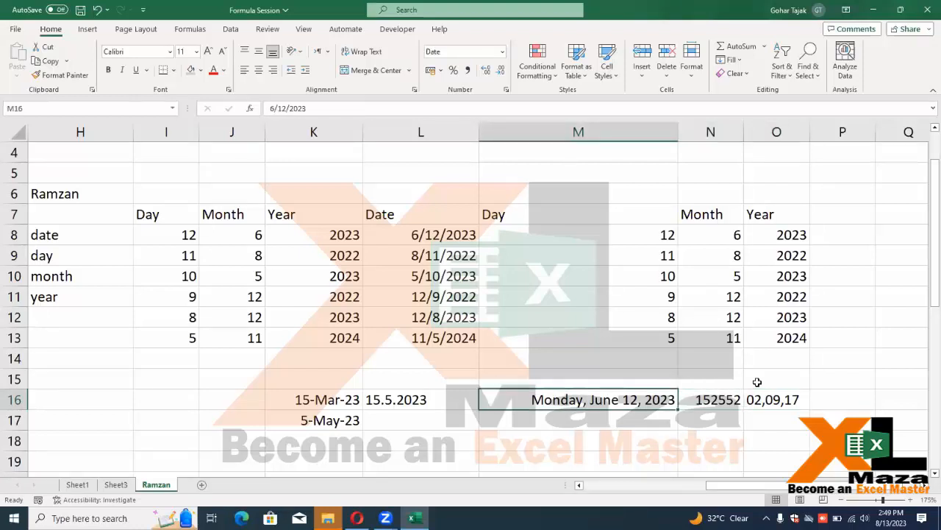
key(F2)
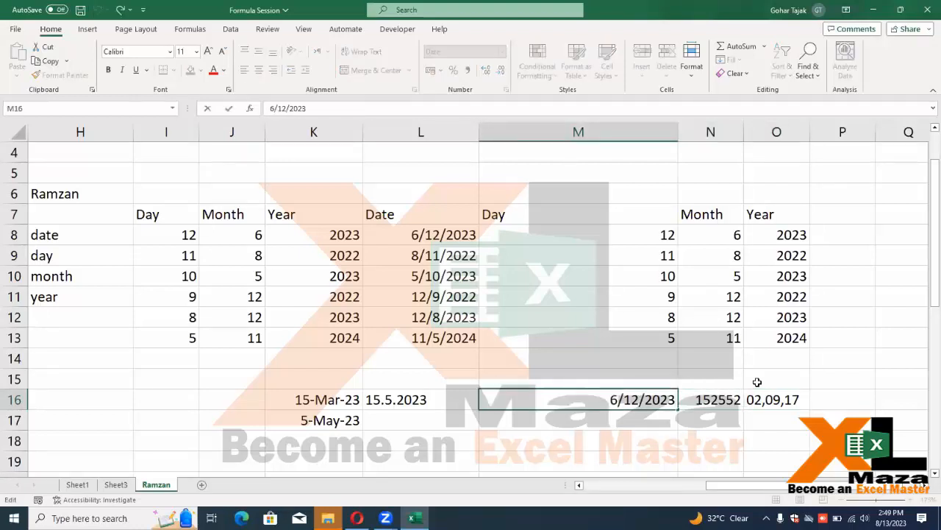
key(Escape)
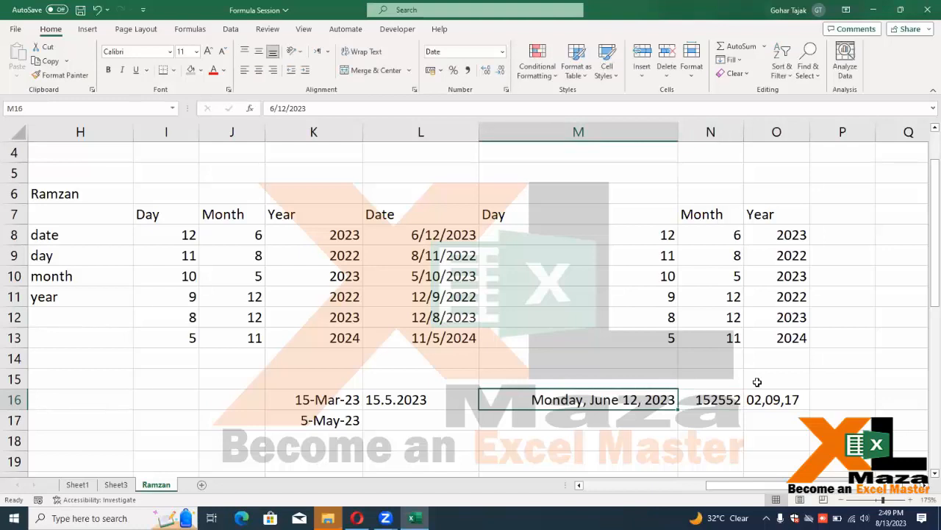
key(F2)
key(Escape)
key(F2)
key(Escape)
key(Up)
key(Up)
key(Up)
key(Up)
key(Up)
key(Up)
key(Up)
key(Right)
key(Up)
key(Down)
key(Down)
key(Down)
key(Down)
key(Down)
key(Down)
key(Down)
key(Down)
key(Left)
key(Down)
key(Down)
key(Up)
key(Up)
key(Right)
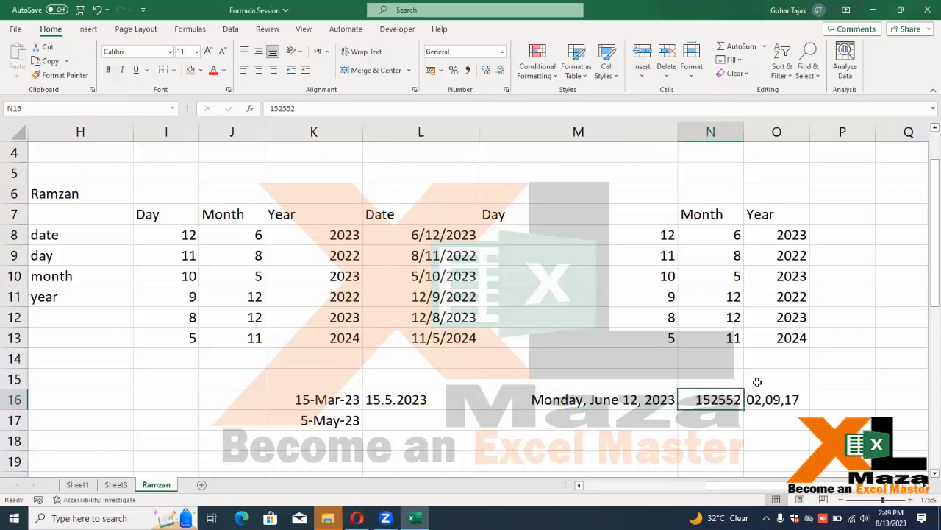
Split N16 with Text to Columns: fixed width, DMY date format, output to P16
click(230, 29)
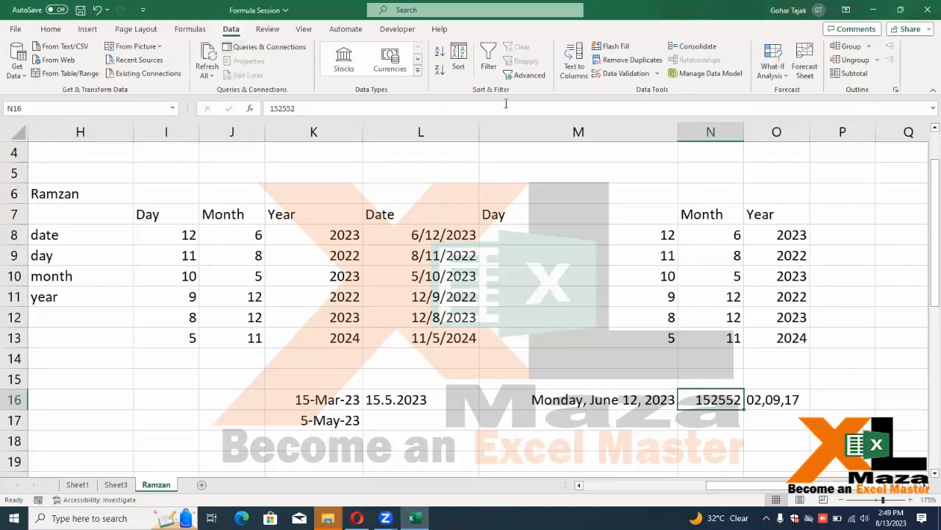
click(573, 60)
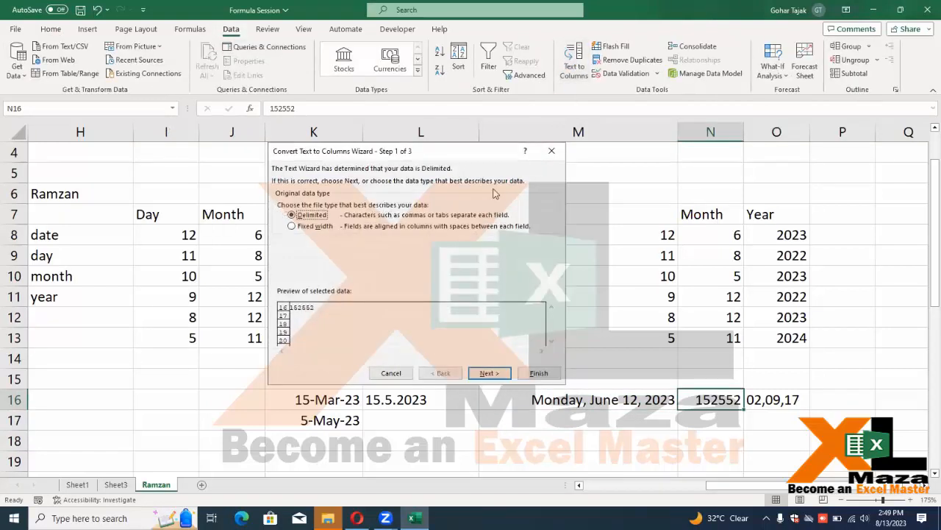
click(324, 226)
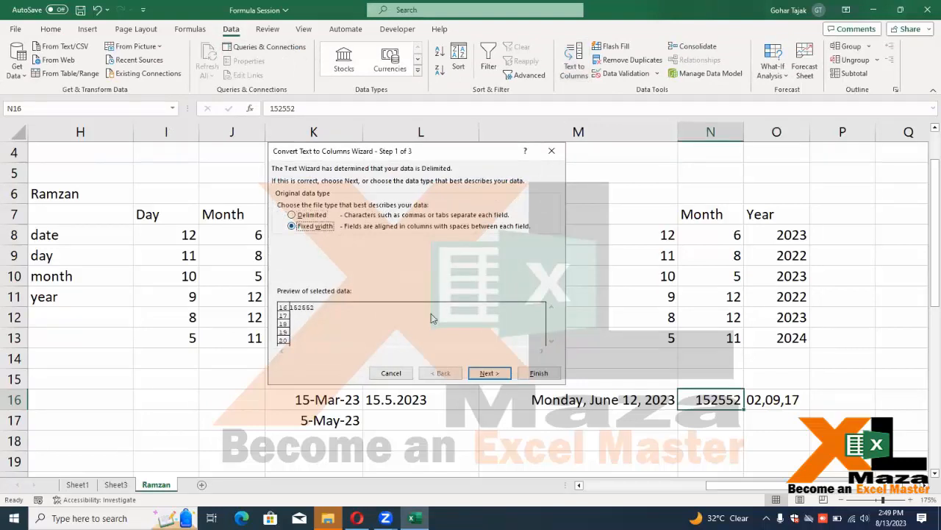
click(488, 376)
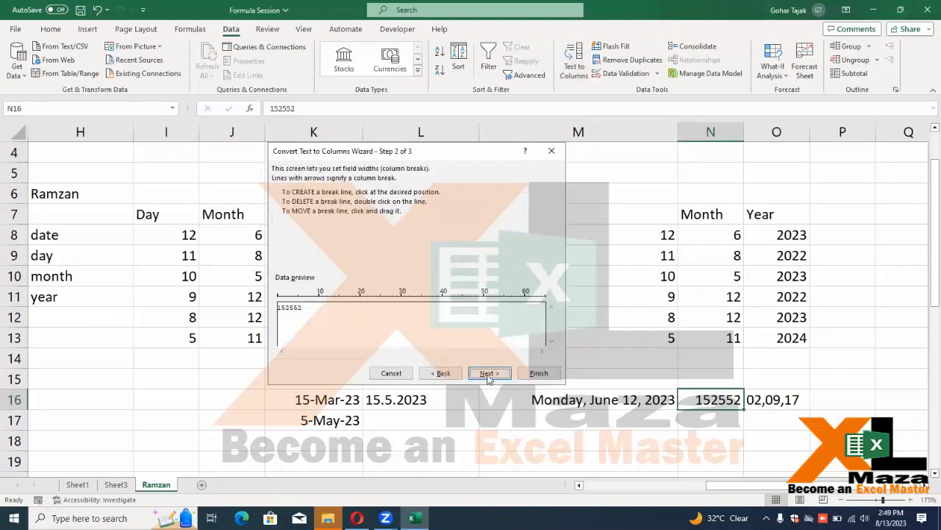
click(491, 376)
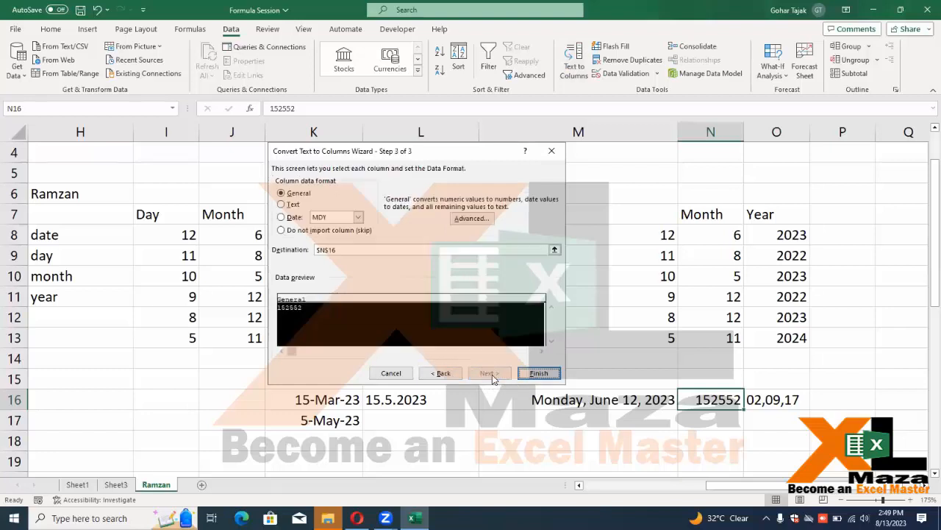
click(294, 220)
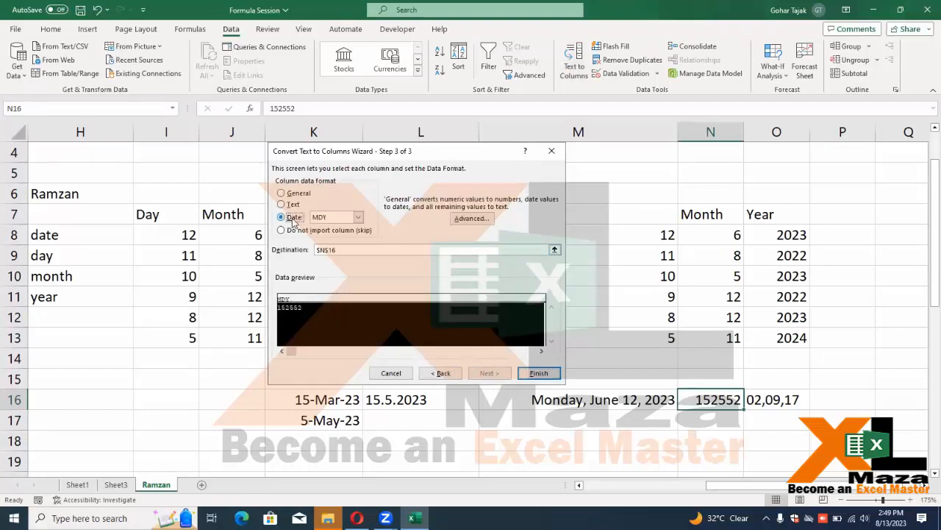
click(358, 217)
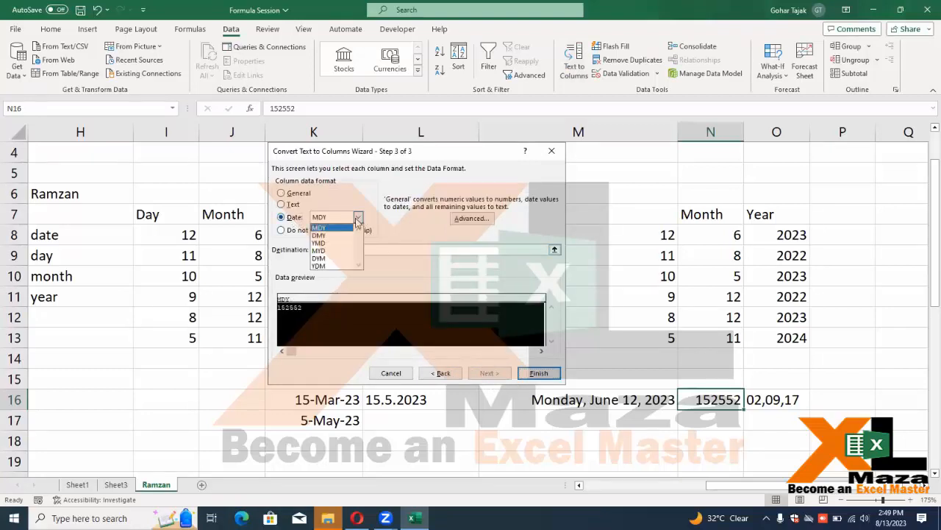
click(339, 235)
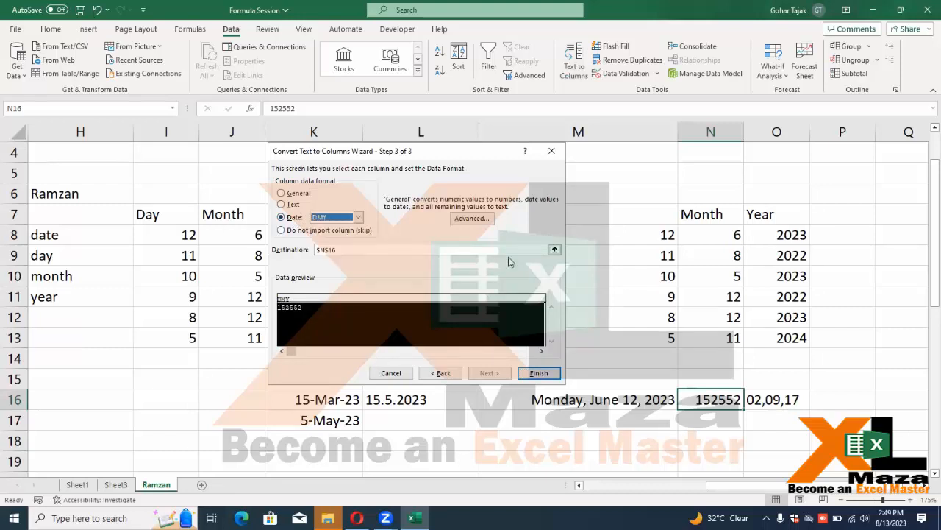
click(555, 250)
click(844, 390)
key(Return)
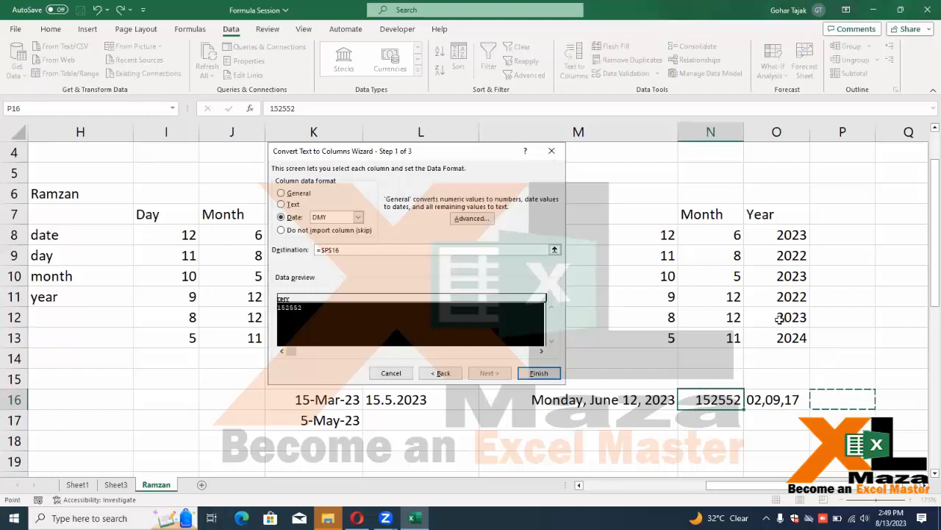
click(531, 373)
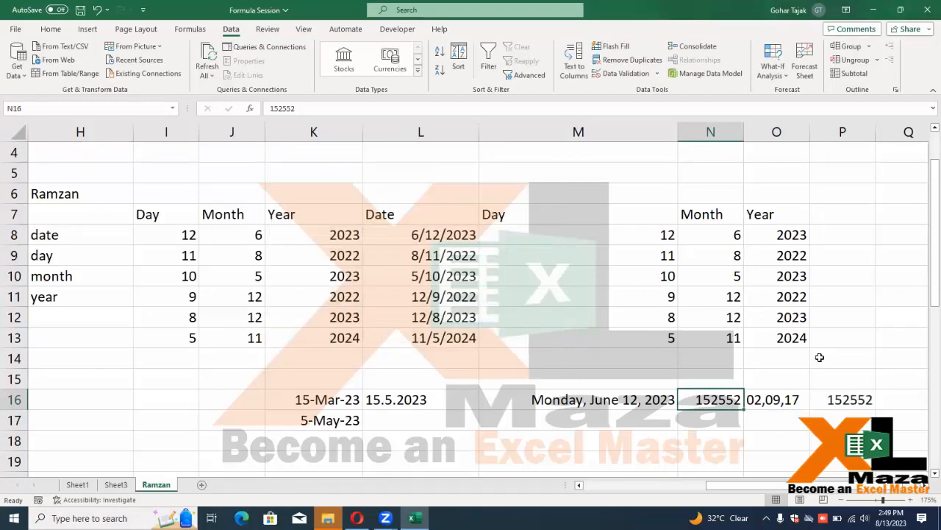
Compare the values in M16, P16 and N16 across row 16
click(652, 394)
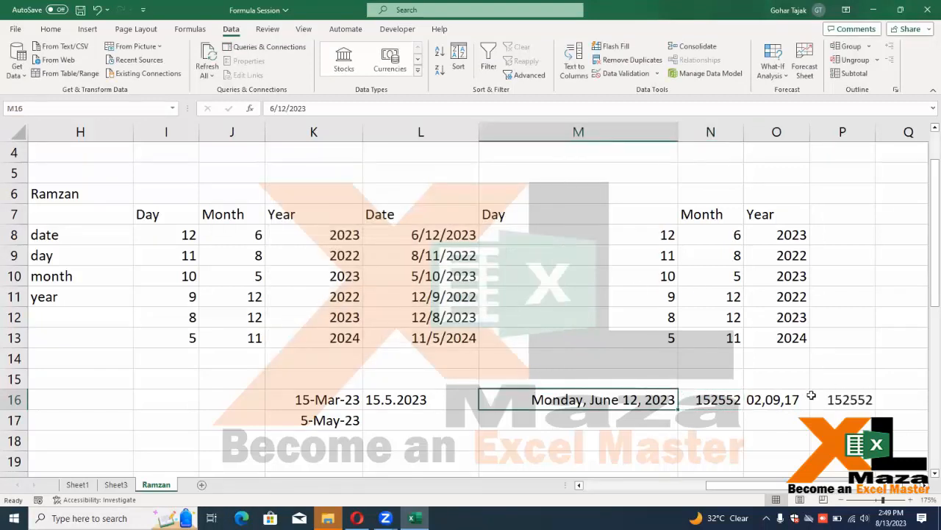
click(842, 398)
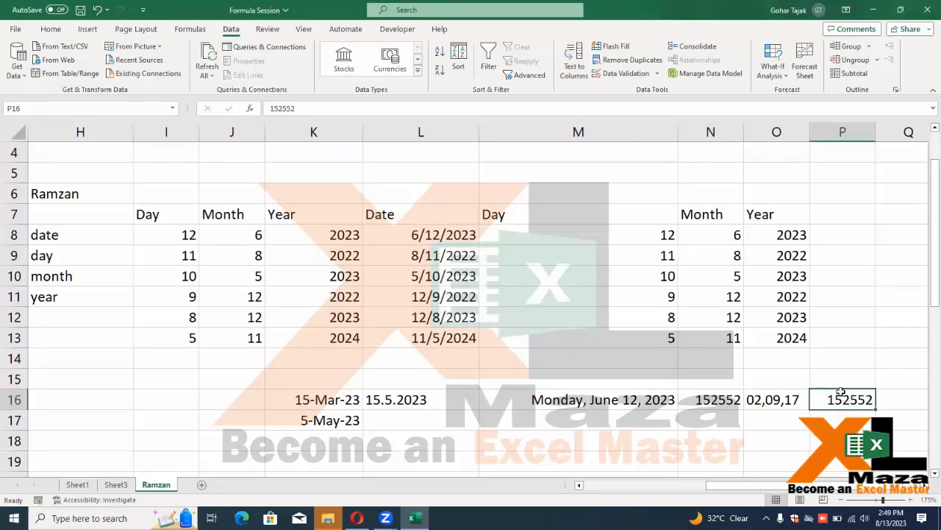
click(682, 401)
key(Left)
key(Left)
key(Right)
key(Right)
key(Right)
key(Right)
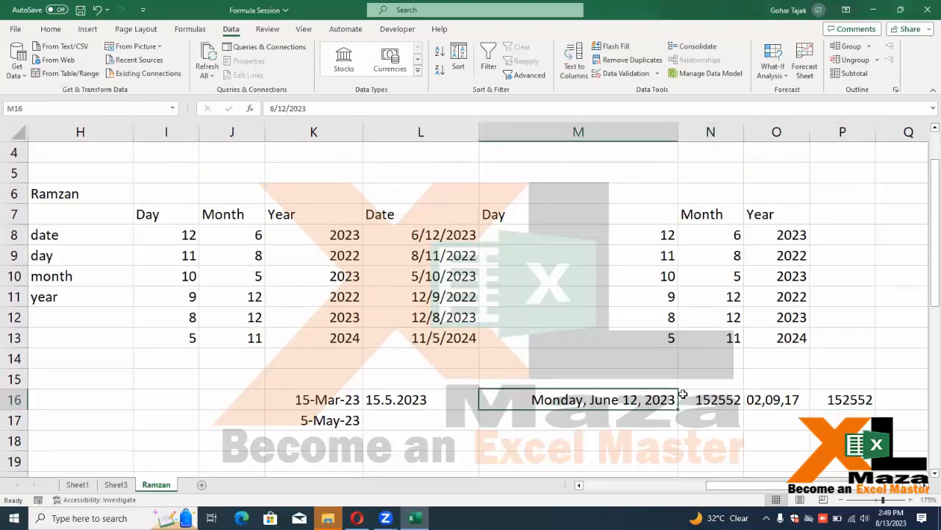
key(Left)
key(Left)
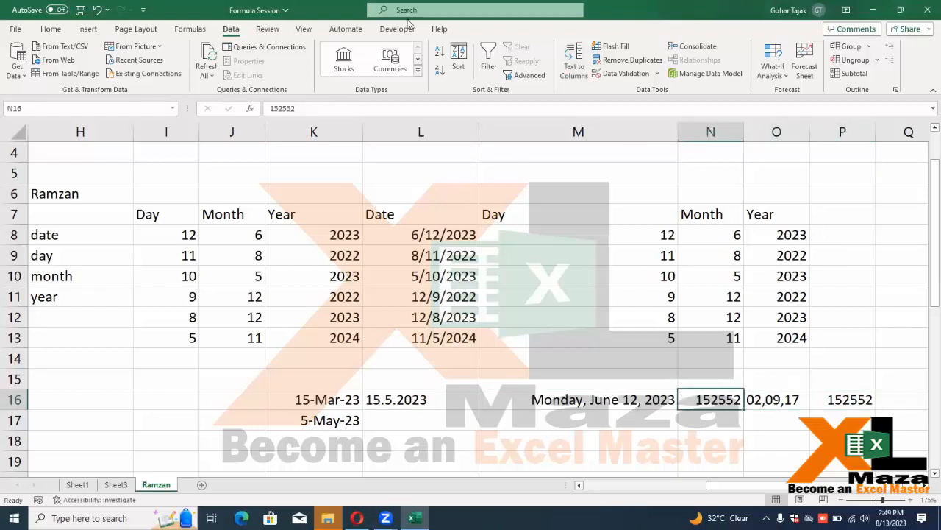
Return to the worksheet, look over the date table and copy the Date column values
click(356, 276)
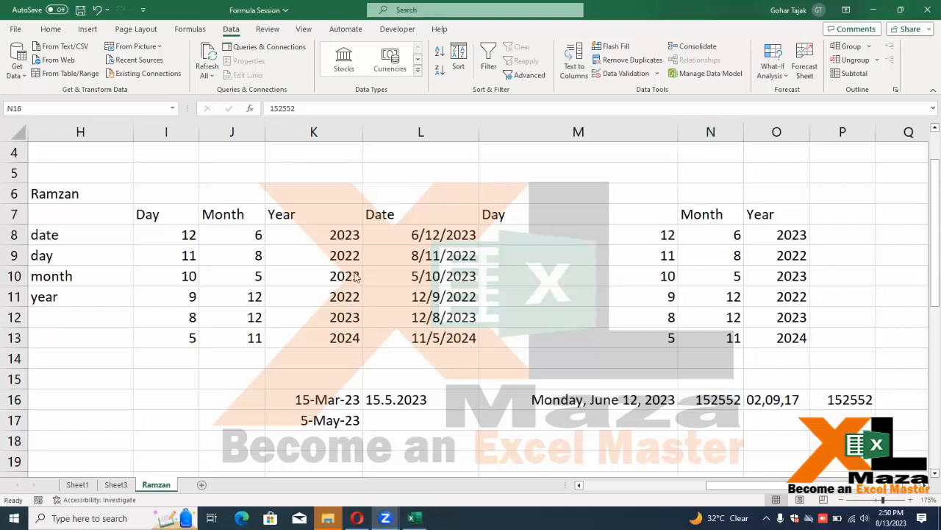
click(456, 343)
key(Left)
key(Left)
key(Left)
key(Left)
key(Left)
key(Left)
key(Left)
key(Left)
key(Left)
key(Left)
key(Left)
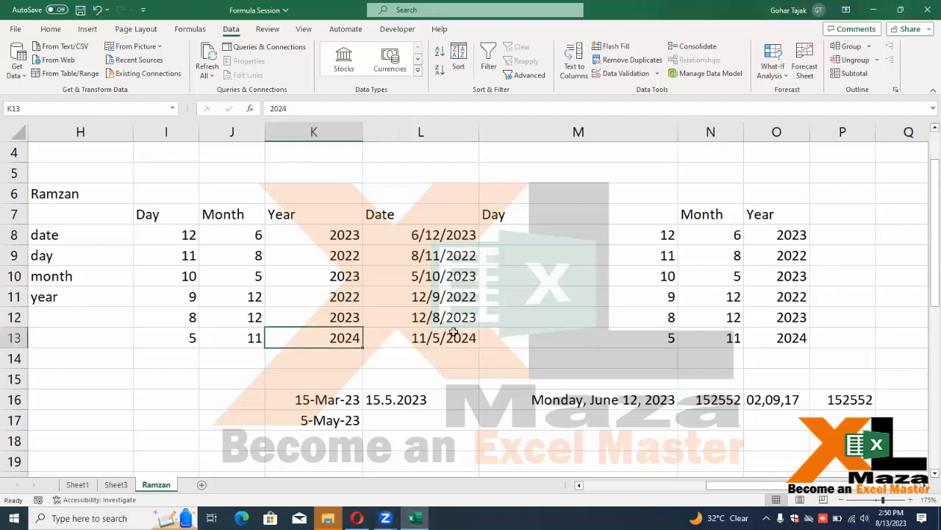
key(Right)
key(Right)
key(Right)
key(Right)
key(Right)
key(Right)
key(Right)
key(Right)
key(Right)
key(Right)
key(Right)
key(Right)
key(Right)
key(Right)
key(Right)
key(Right)
key(Left)
key(Left)
key(Left)
key(Left)
key(Left)
key(Left)
key(Left)
key(Left)
key(Left)
key(Left)
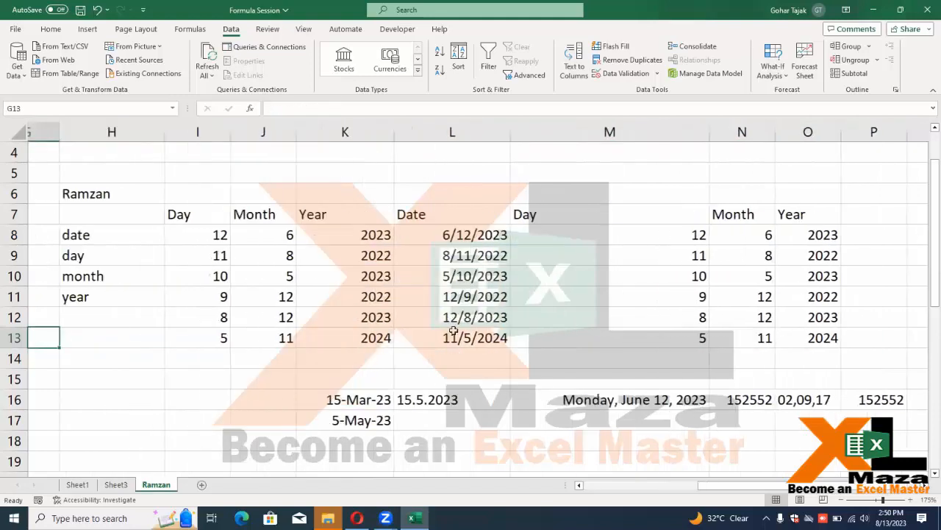
key(Right)
key(Right)
key(Down)
key(Down)
key(Down)
key(Down)
key(Down)
key(Up)
key(Up)
key(Down)
key(Down)
key(Down)
key(Up)
key(Up)
key(Up)
key(Up)
key(Up)
key(Up)
key(Up)
key(Up)
key(Up)
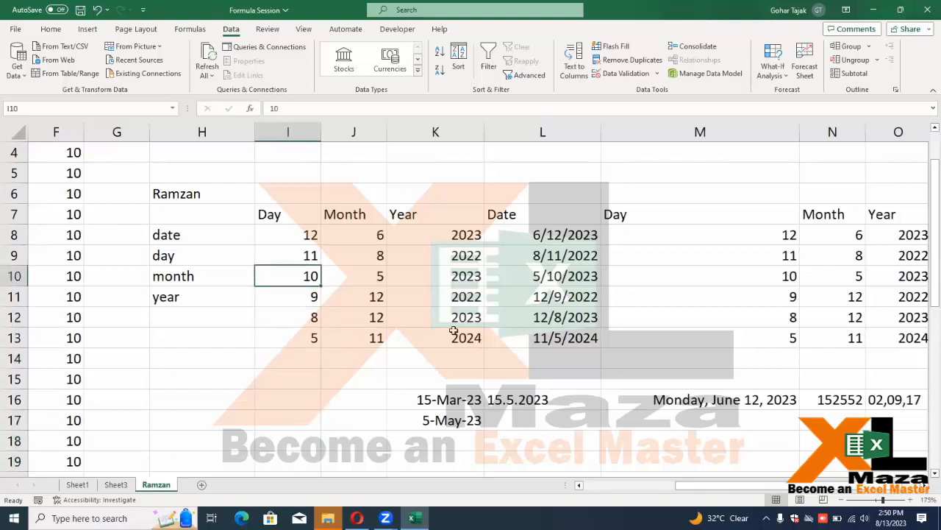
key(Right)
key(Right)
key(Right)
key(Up)
key(Up)
key(shift+Down)
key(shift+Down)
Copy the Day, Month and Year table I7:K13 and move down to I23
key(shift+Down)
key(shift+Down)
key(shift+Down)
key(ctrl+c)
key(Down)
key(Down)
key(Down)
key(Down)
key(Down)
key(Down)
key(Down)
key(Down)
key(Down)
key(Down)
key(Down)
key(Down)
key(Down)
key(Down)
key(Down)
key(Down)
key(Down)
key(Down)
key(Down)
key(Down)
key(Up)
key(Up)
key(Up)
key(Up)
key(Up)
key(Up)
key(Up)
key(Up)
key(Up)
key(Left)
key(Up)
key(Up)
key(Up)
key(Up)
key(Up)
key(Up)
key(Up)
key(Up)
key(Up)
key(Up)
key(Up)
key(Up)
key(Up)
key(Up)
key(Up)
key(Up)
key(Up)
key(Down)
key(Down)
key(Down)
key(Down)
key(Down)
key(Left)
key(Left)
key(shift+Right)
key(shift+Right)
key(shift+Down)
key(shift+Down)
key(shift+Down)
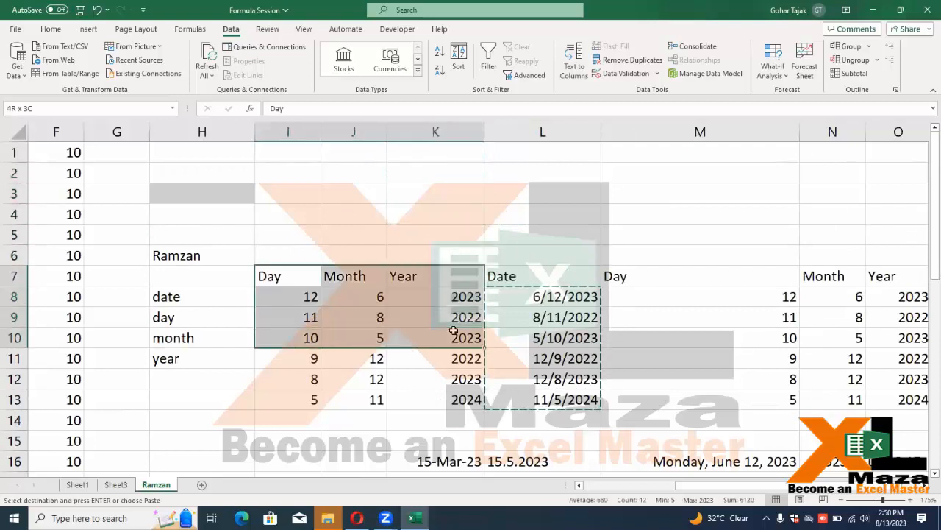
key(shift+Down)
key(shift+Down)
key(shift+Down)
key(ctrl+c)
key(Down)
key(Down)
key(Down)
key(Down)
key(Down)
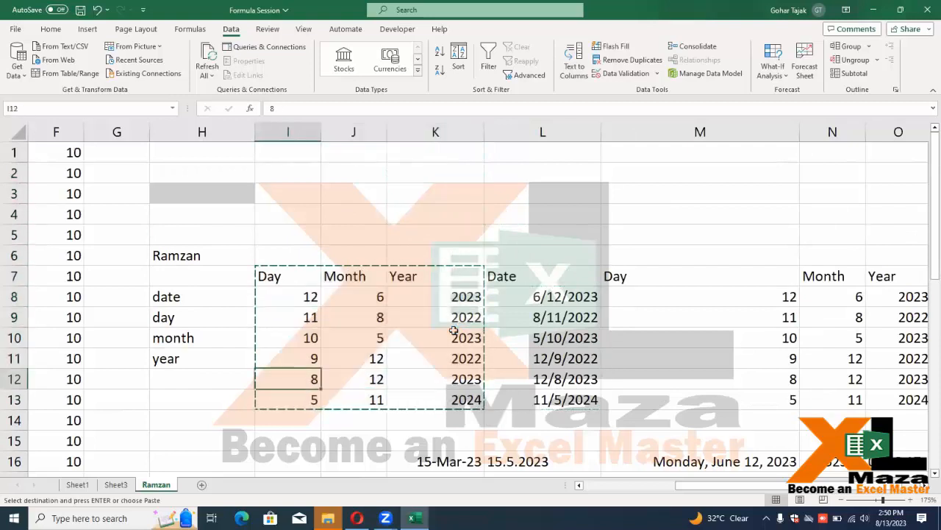
key(Down)
key(Down)
key(Down)
key(Down)
key(Down)
key(Down)
key(Down)
key(Down)
key(Down)
key(Down)
key(Down)
key(Down)
key(Down)
key(Down)
key(Down)
key(Down)
key(Down)
key(Down)
key(Up)
key(Up)
key(Up)
key(Up)
key(Up)
key(Up)
key(Up)
Paste the table at I23 and change the years to 1978, 1976, 1975, 1974, 1972, 1971
key(Return)
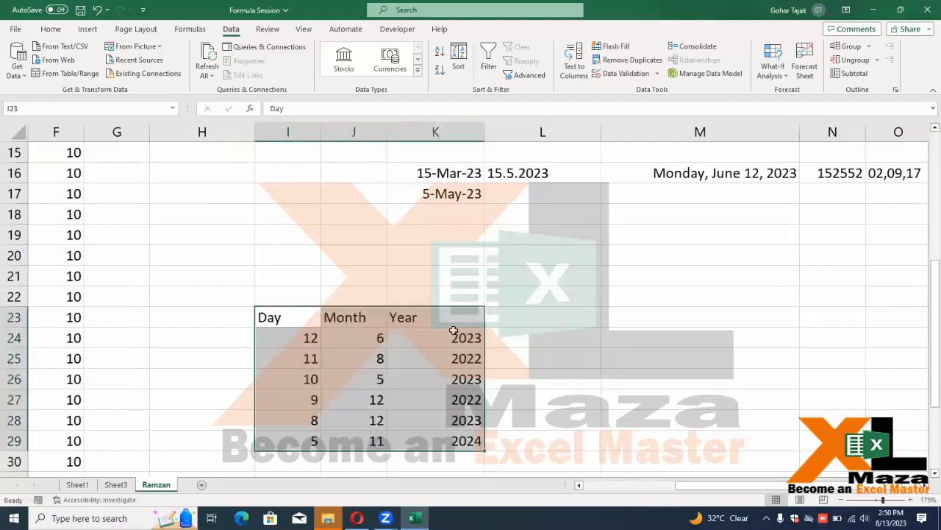
click(454, 333)
double_click(455, 332)
key(Escape)
text(1978)
key(Return)
text(1976)
key(Return)
text(1975)
key(Return)
text(1974)
key(Return)
text(197)
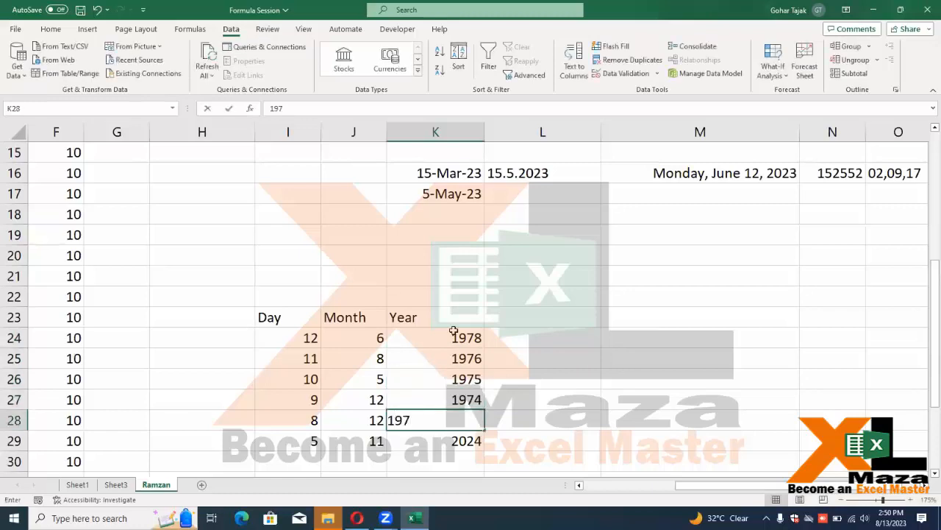
text(2)
key(Return)
text(1971)
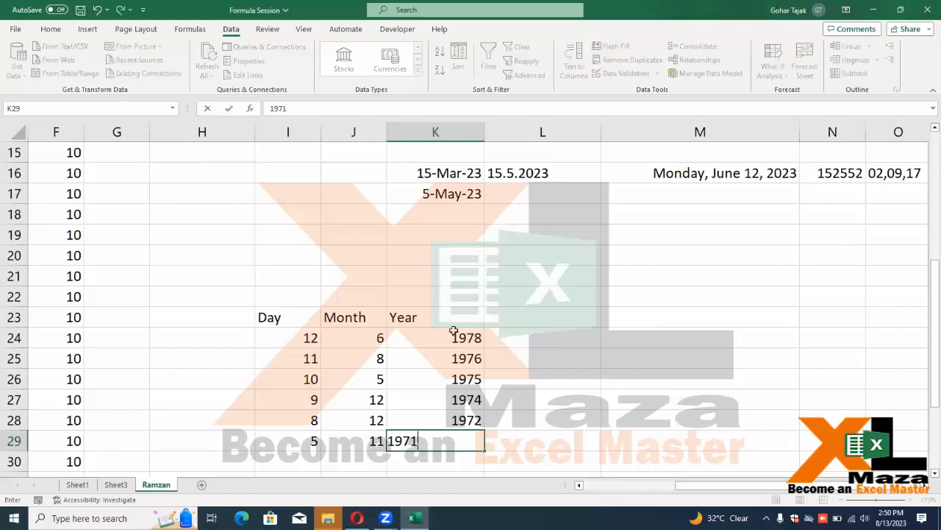
key(Return)
Head L23 'date' and fill =DATE(K24,J24,I24) from L24 down to L29
key(Up)
key(Up)
key(Up)
key(Up)
key(Up)
key(Up)
key(Up)
key(Right)
key(Right)
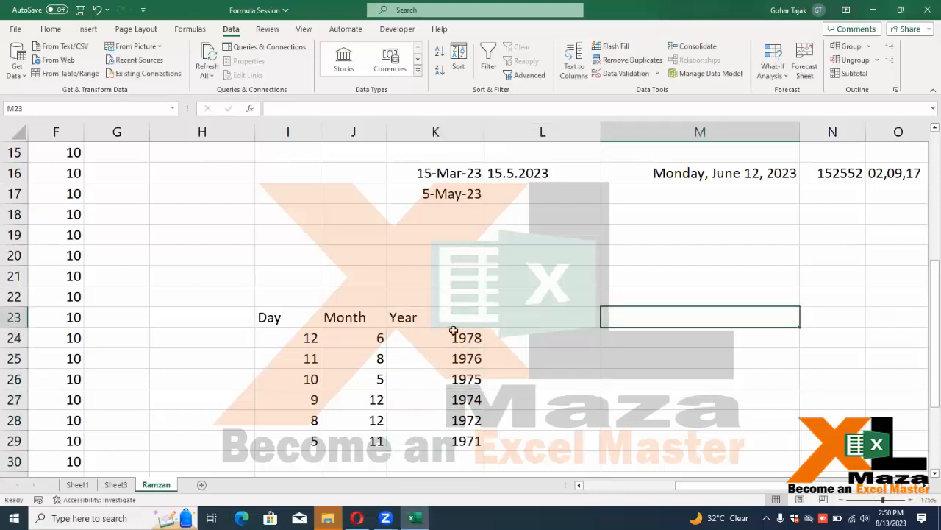
key(Left)
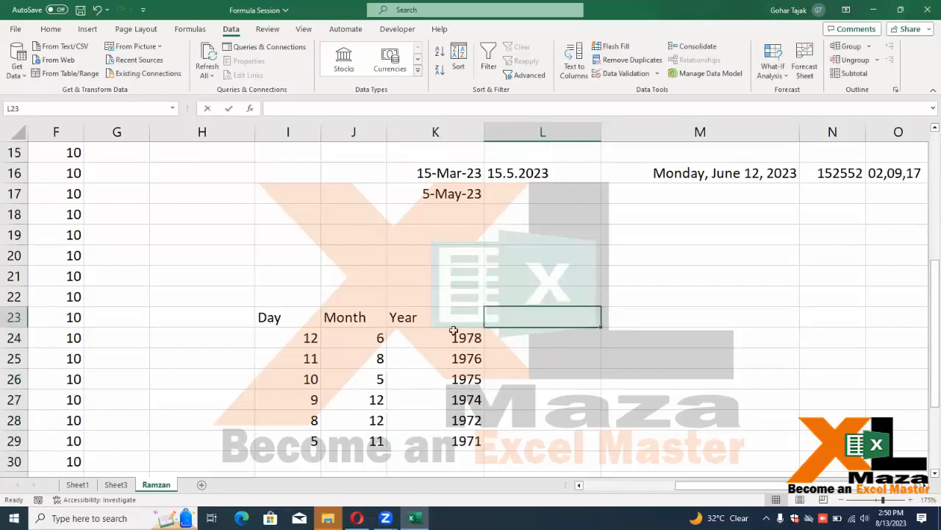
text(date)
key(Return)
text(=dat)
key(Tab)
click(454, 331)
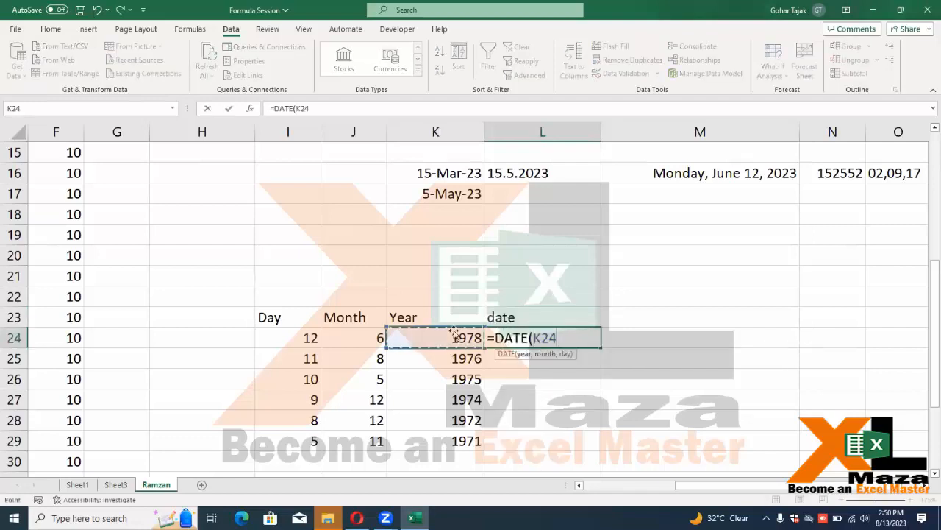
text(,)
click(454, 333)
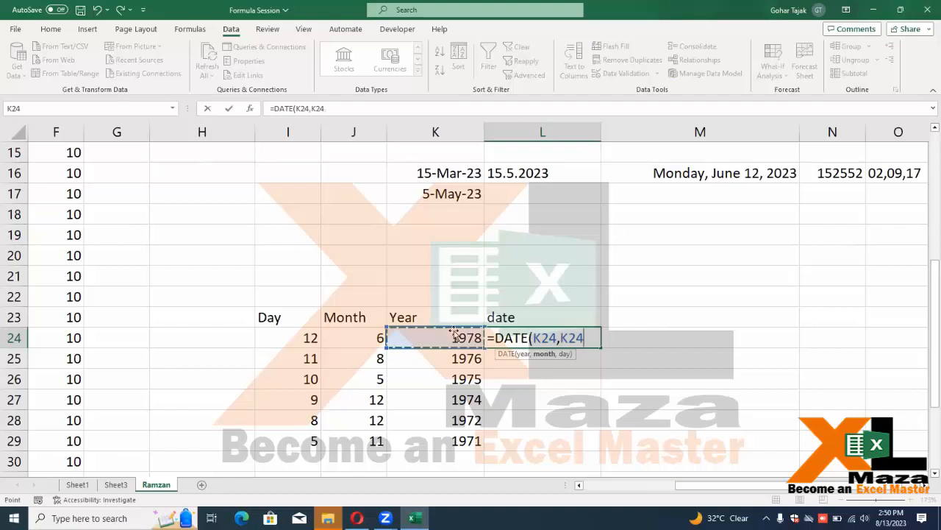
key(Left)
text(,)
click(454, 332)
key(Left)
key(Left)
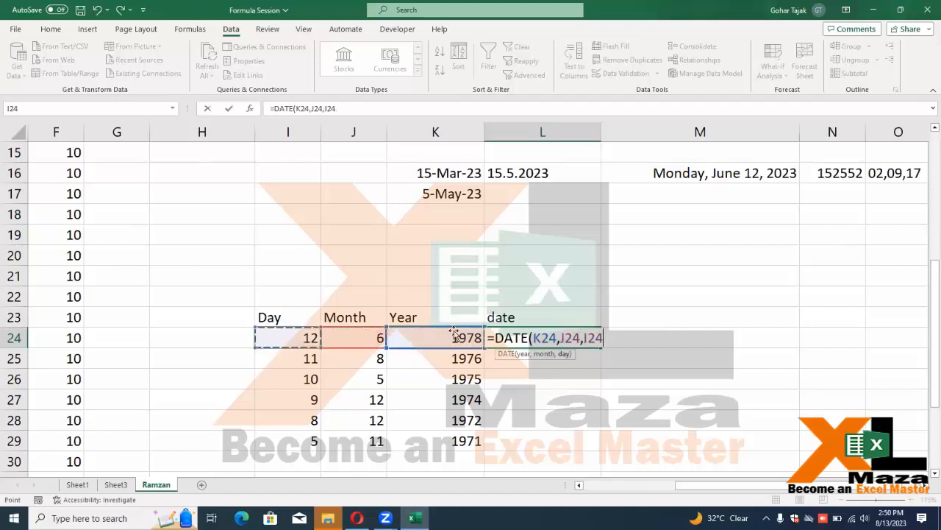
key(Return)
key(Up)
key(shift+Down)
key(shift+Down)
key(shift+Down)
key(shift+Down)
key(shift+Down)
key(ctrl+d)
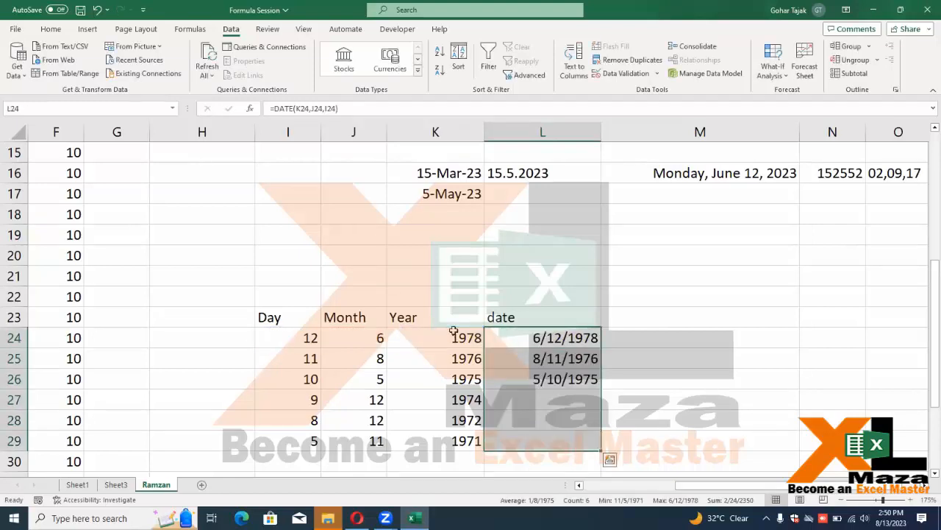
Rename the L23 heading to 'date of birth'
key(Up)
key(F2)
text(of bni)
key(BackSpace)
key(BackSpace)
text(irth)
key(Return)
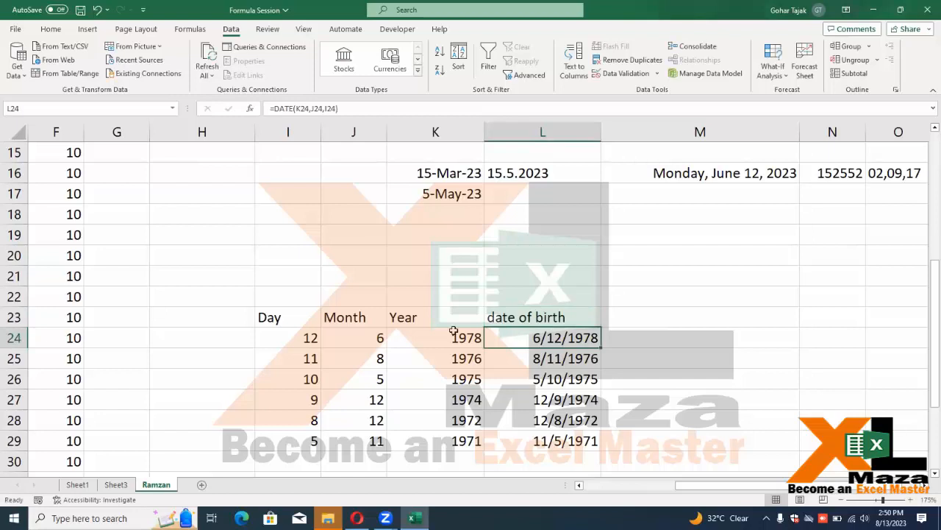
key(Up)
key(Right)
key(Right)
key(Left)
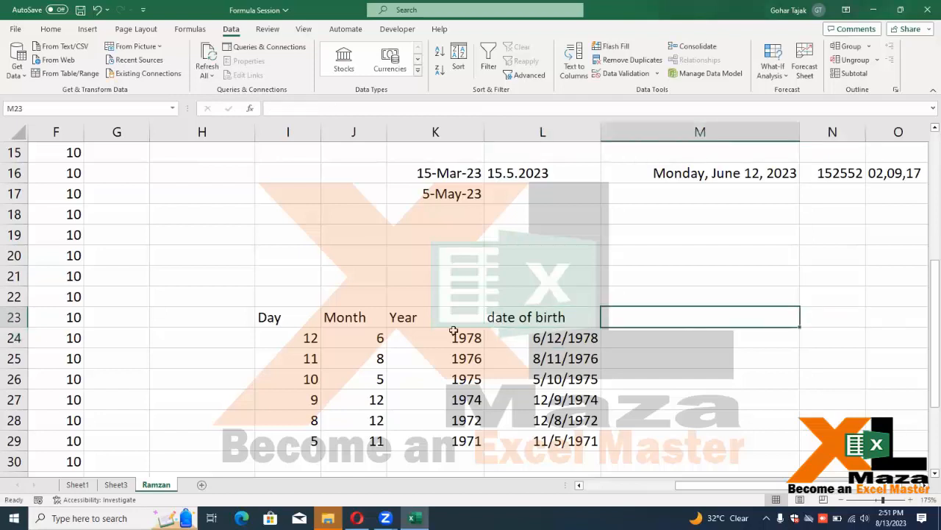
key(Down)
key(Left)
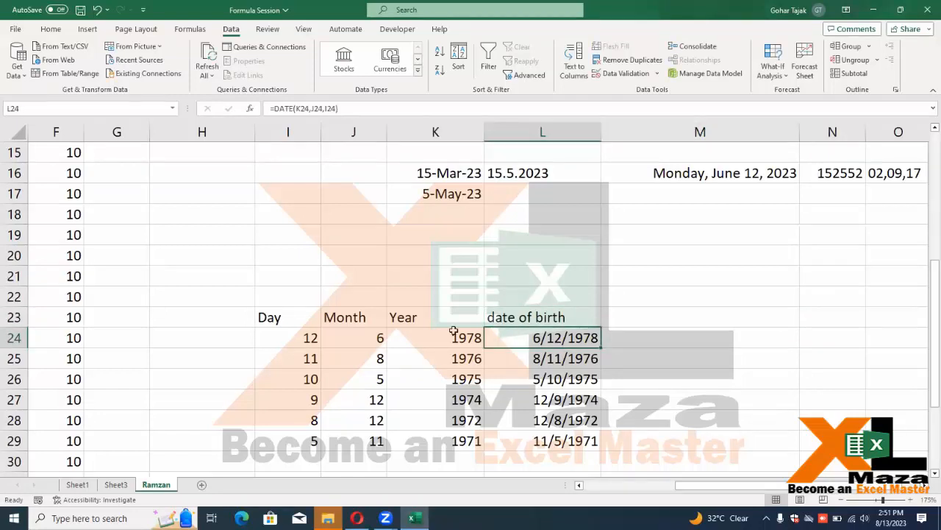
key(Up)
key(Right)
key(Up)
key(Up)
text(datedif)
key(Return)
key(Down)
key(Down)
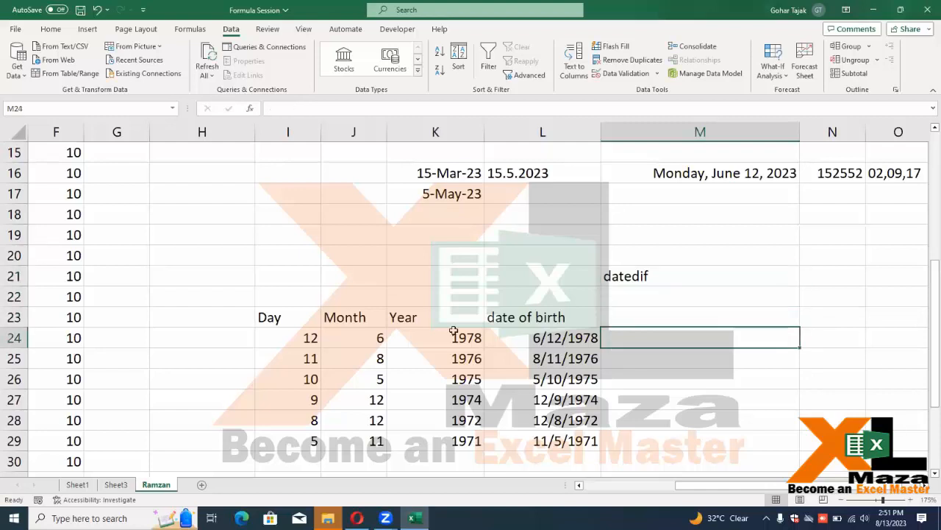
text(=da)
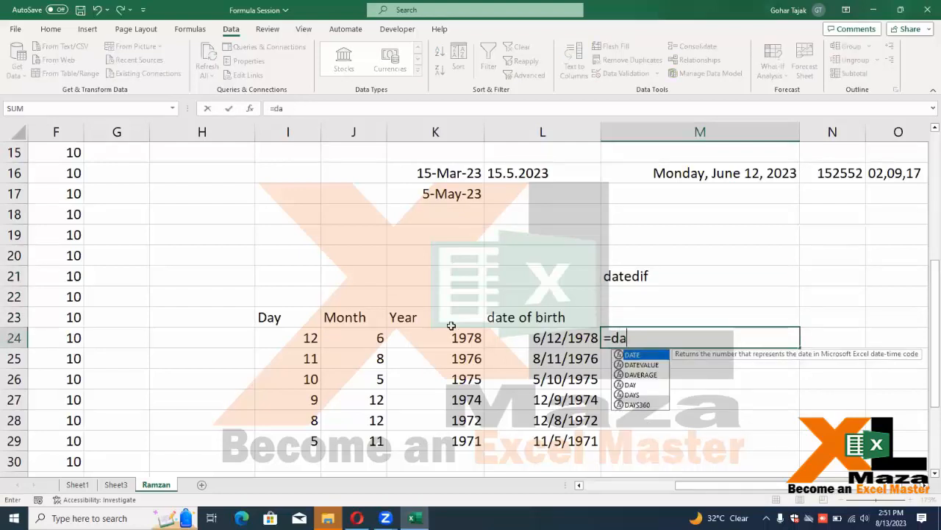
text(tedof)
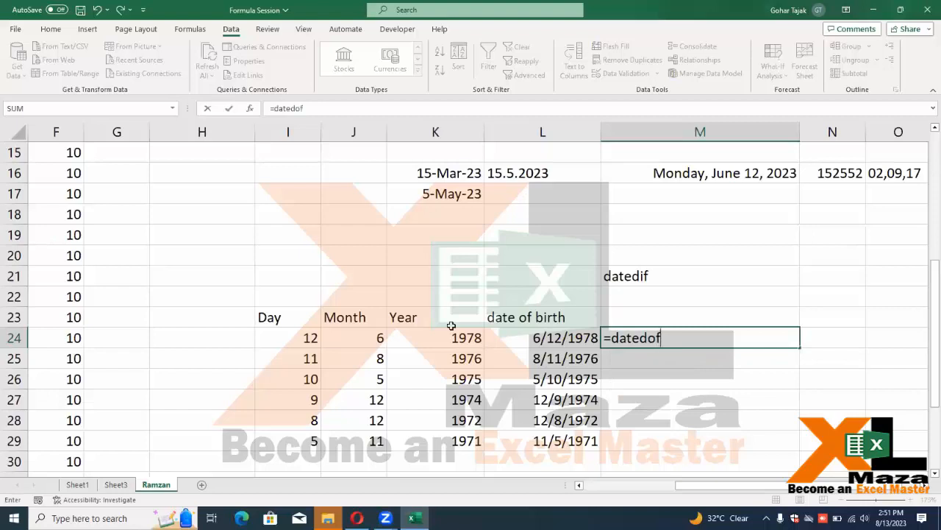
key(BackSpace)
key(BackSpace)
text(if()
key(Escape)
key(Up)
key(Up)
key(Up)
text(=sum)
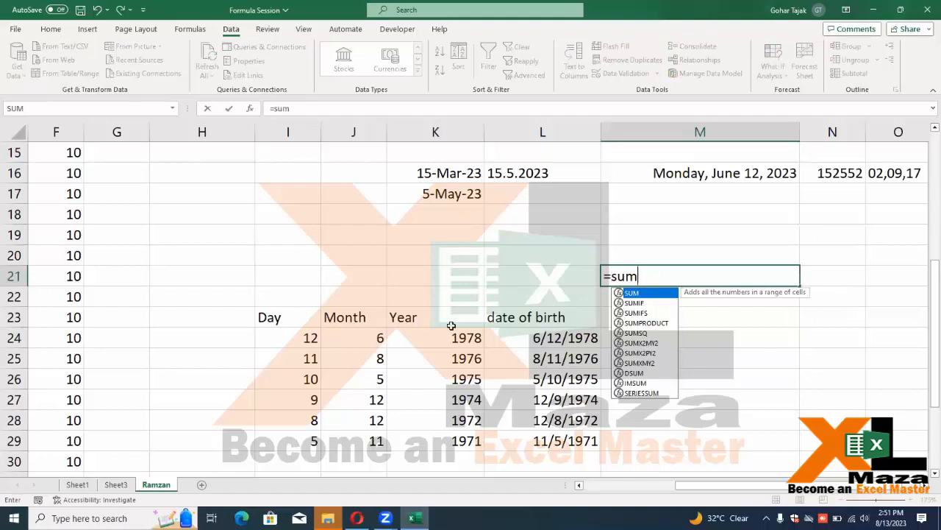
key(Tab)
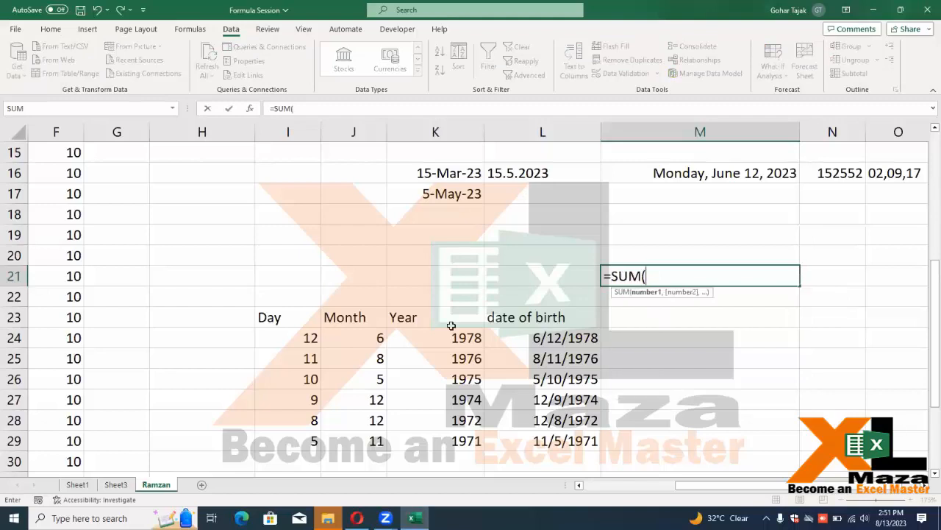
key(BackSpace)
key(BackSpace)
key(BackSpace)
key(BackSpace)
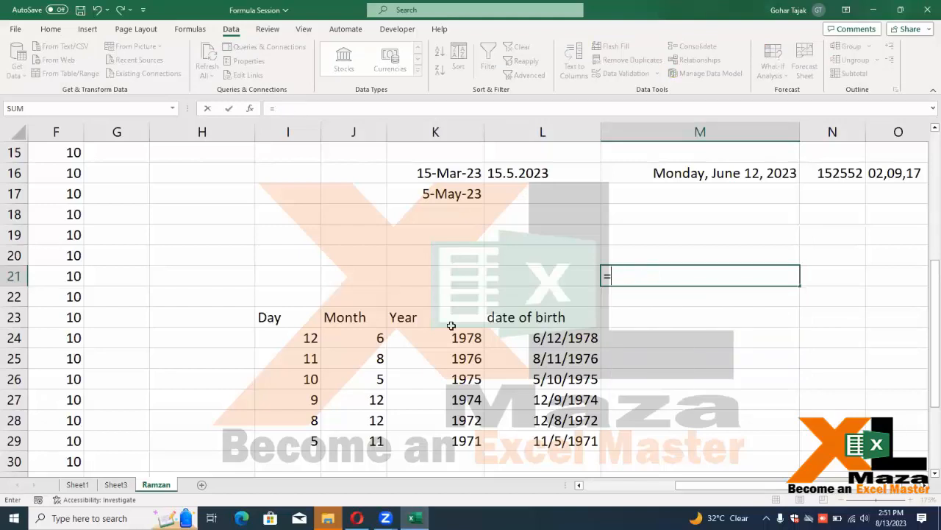
text(sumif)
key(Tab)
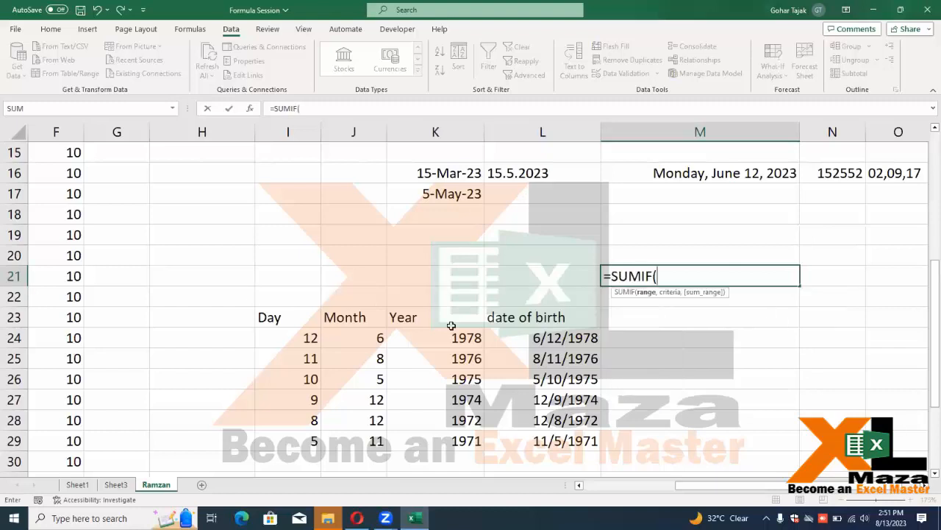
key(BackSpace)
key(BackSpace)
key(BackSpace)
key(BackSpace)
text(vlo)
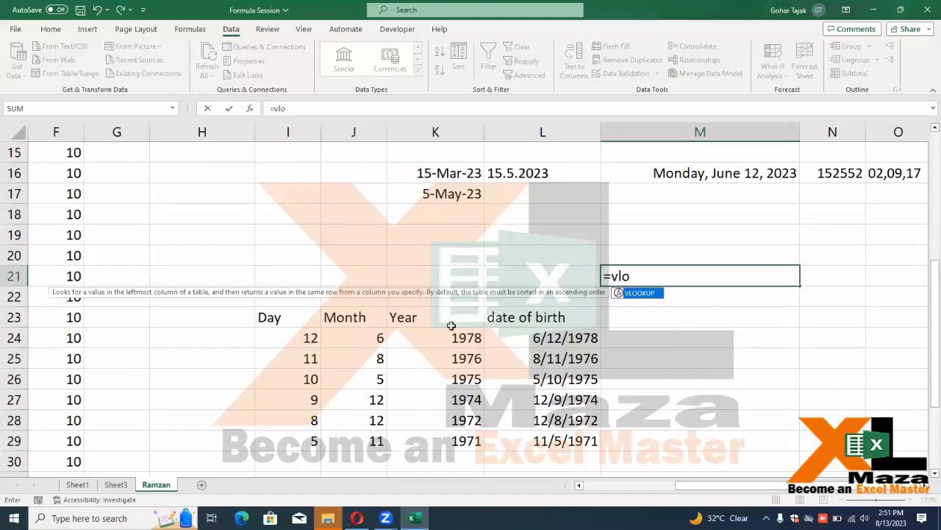
key(Tab)
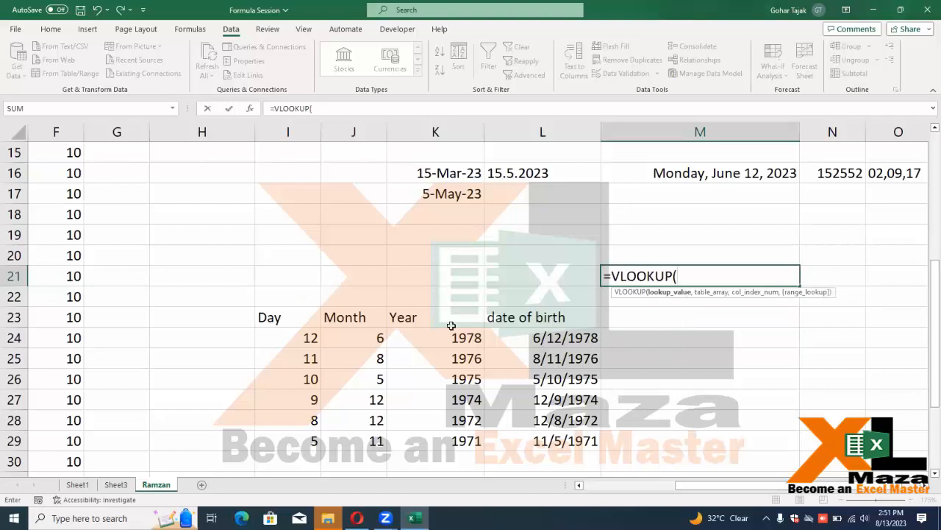
key(Escape)
key(Down)
key(Down)
key(Down)
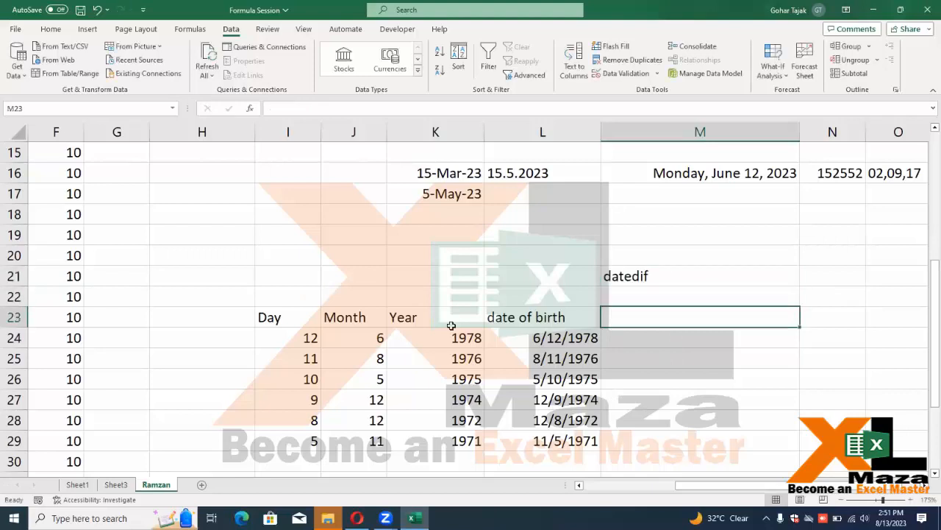
Fill =DATEDIF(L24,TODAY(),"y") from M24 to M29, giving ages 45, 47, 48, 48, 50, 51
text(=dat)
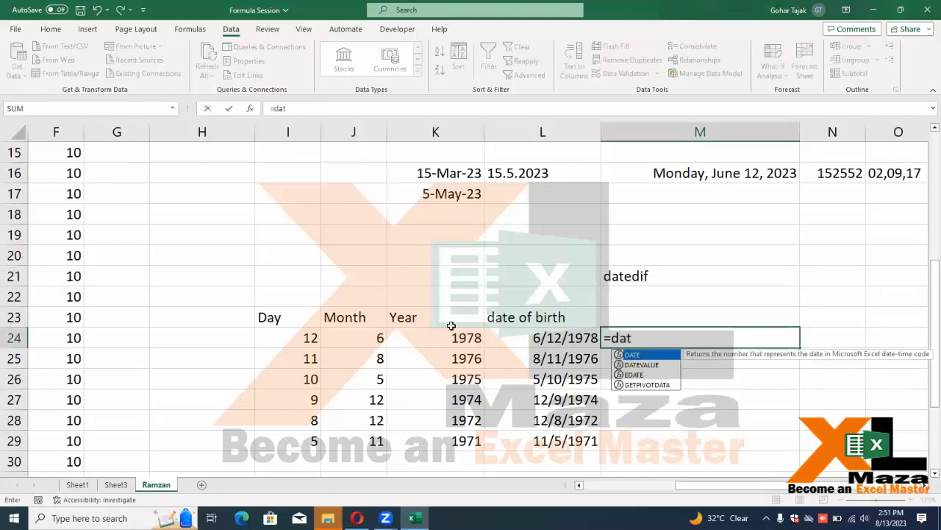
text(edif()
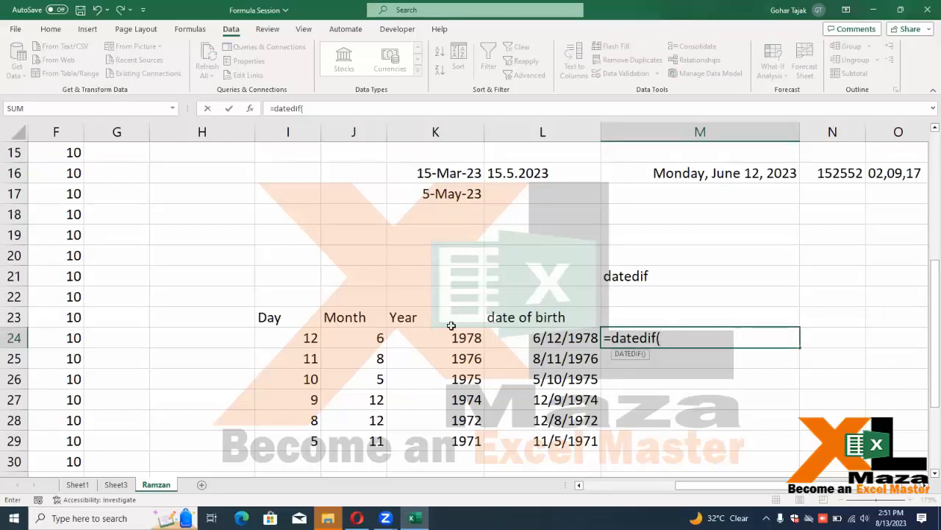
key(Left)
text(,)
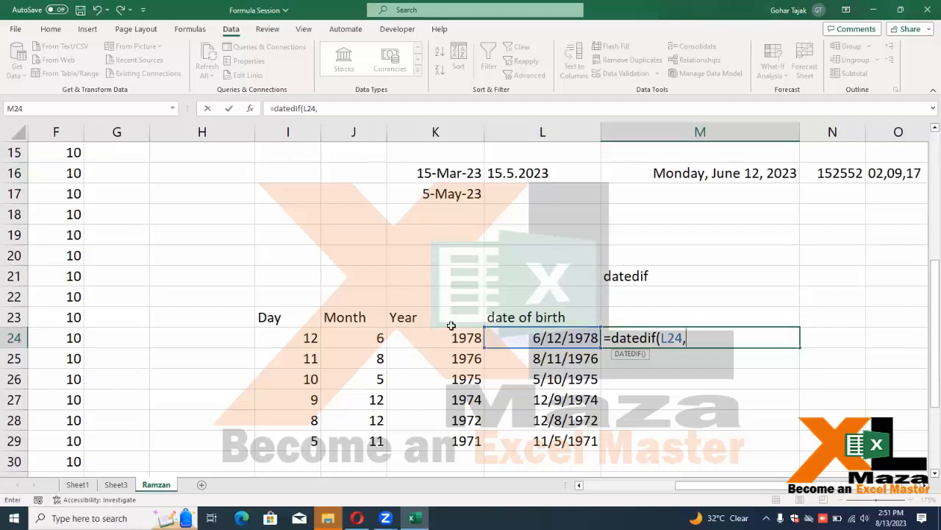
text(today())
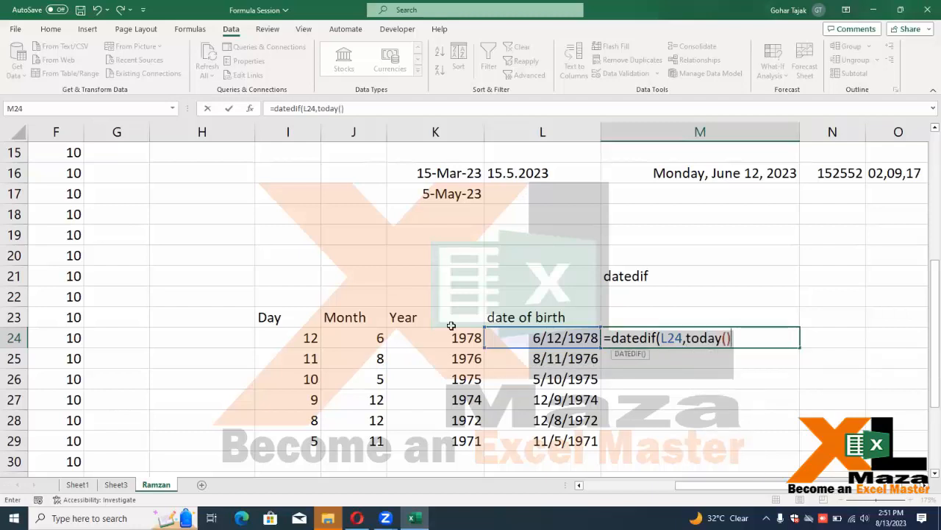
text(,"y")
key(Return)
key(Return)
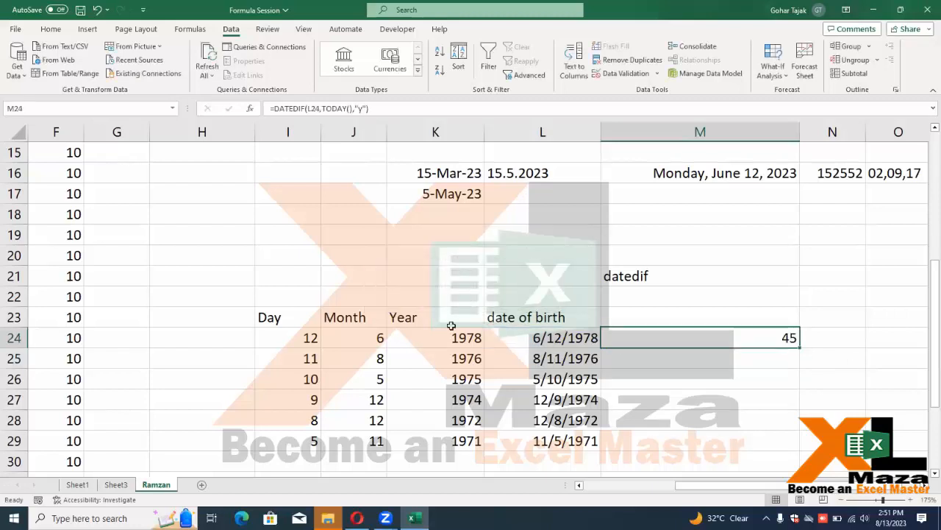
key(shift+Down)
key(shift+Down)
key(shift+Down)
key(shift+Down)
key(shift+Down)
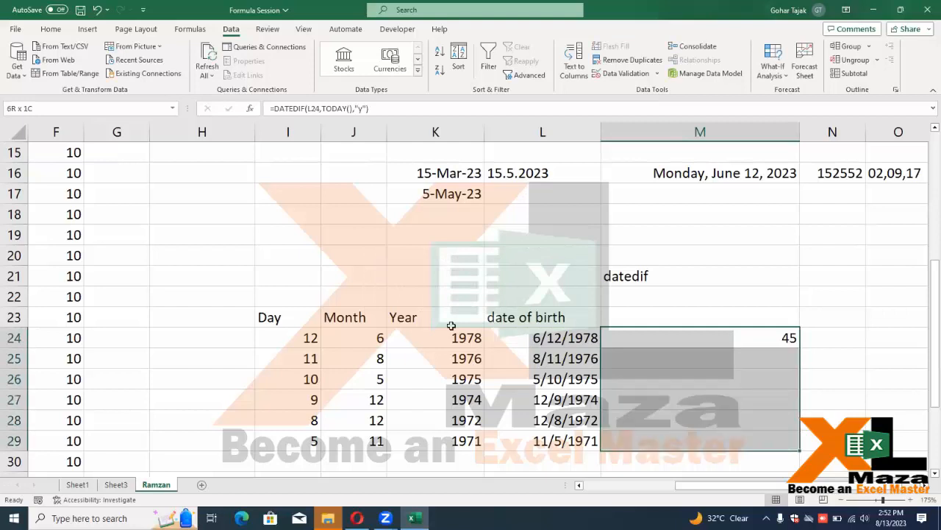
key(ctrl+d)
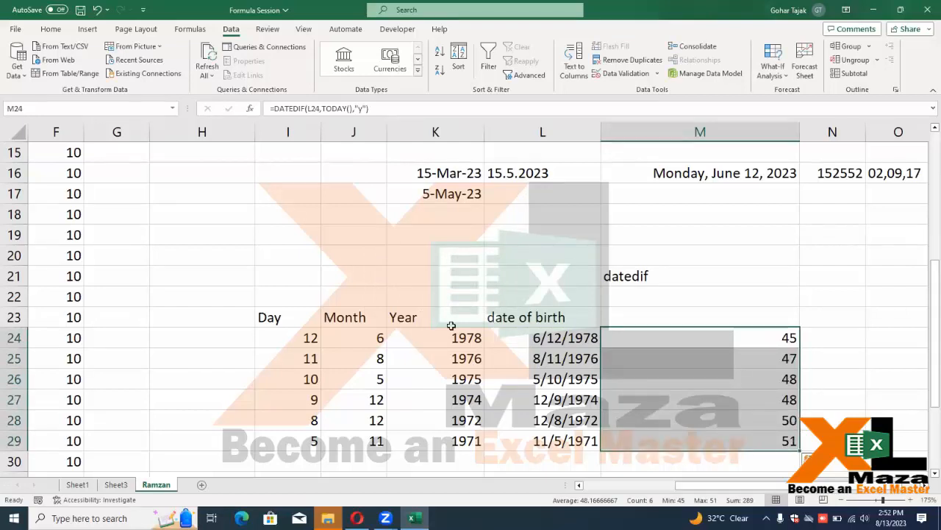
key(Down)
key(Down)
key(Up)
key(Up)
Append a " Years" label to the M24 DATEDIF formula and fill it down to M29
key(F2)
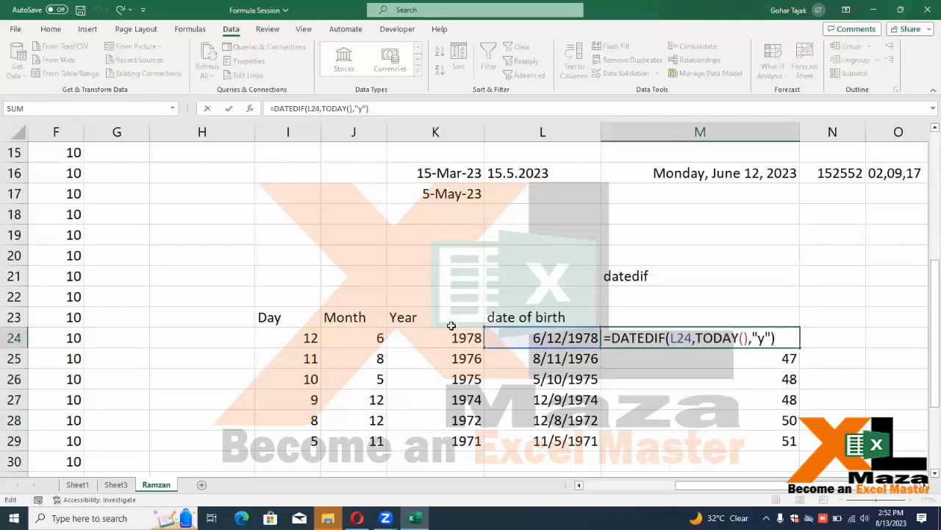
text(&" Years")
key(Return)
key(Up)
key(ctrl+shift+Down)
key(ctrl+d)
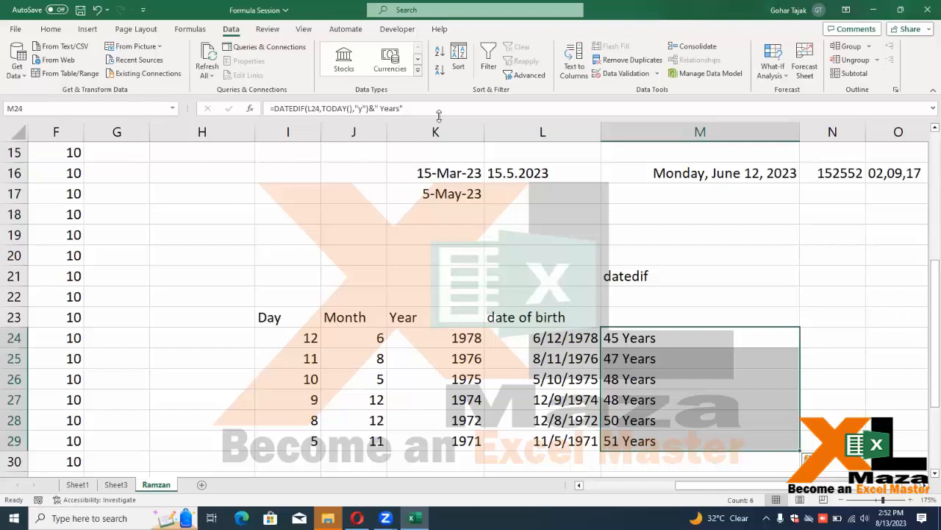
Extend the M24 formula with two more &-joined copies of the years expression
click(651, 337)
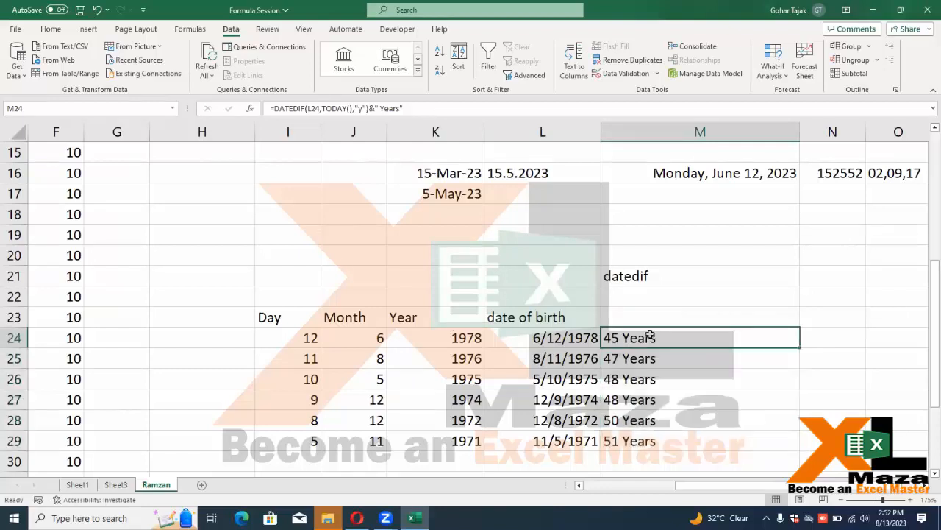
key(F2)
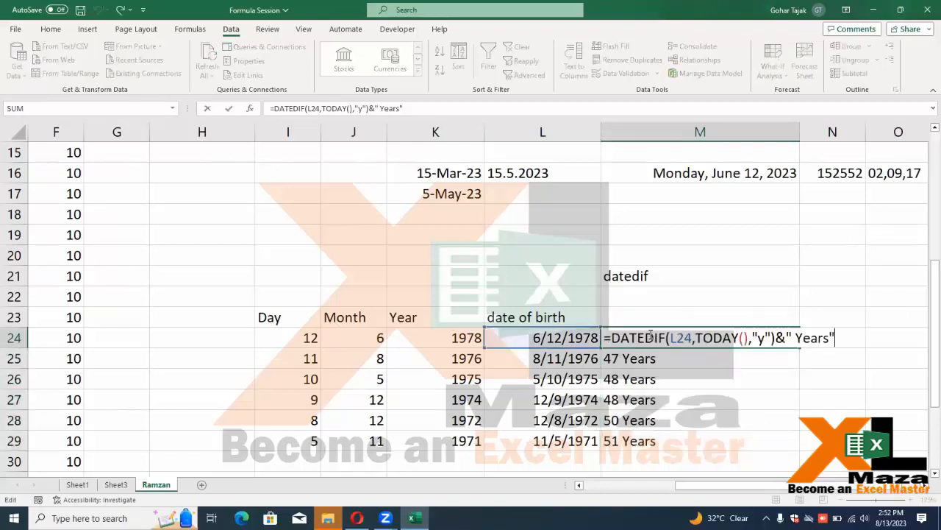
key(shift+Left)
key(shift+Left)
key(shift+Left)
key(shift+Left)
key(shift+Left)
key(shift+Left)
key(shift+Left)
key(shift+Left)
key(shift+Left)
key(shift+Left)
key(shift+Left)
key(shift+Left)
key(shift+Left)
key(shift+Left)
key(shift+Left)
key(shift+Left)
key(shift+Left)
key(shift+Left)
key(shift+Left)
key(shift+Left)
key(ctrl+c)
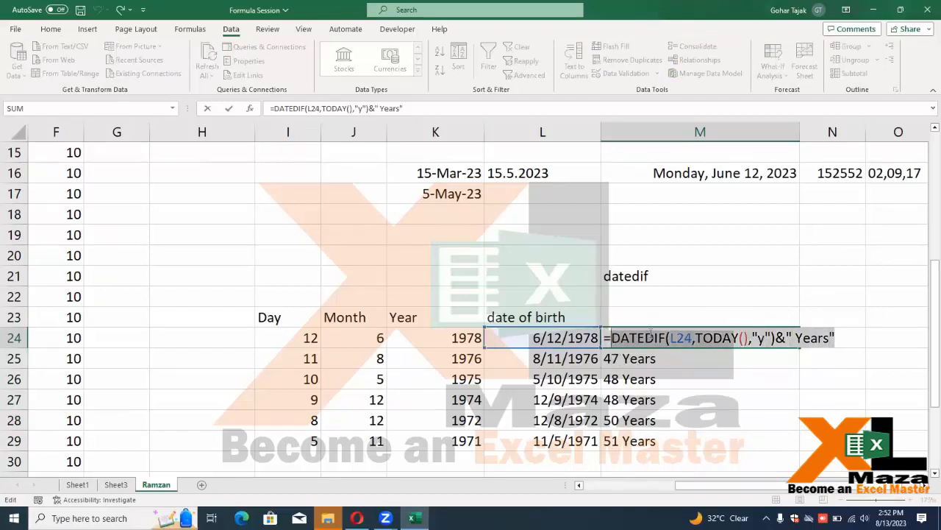
key(End)
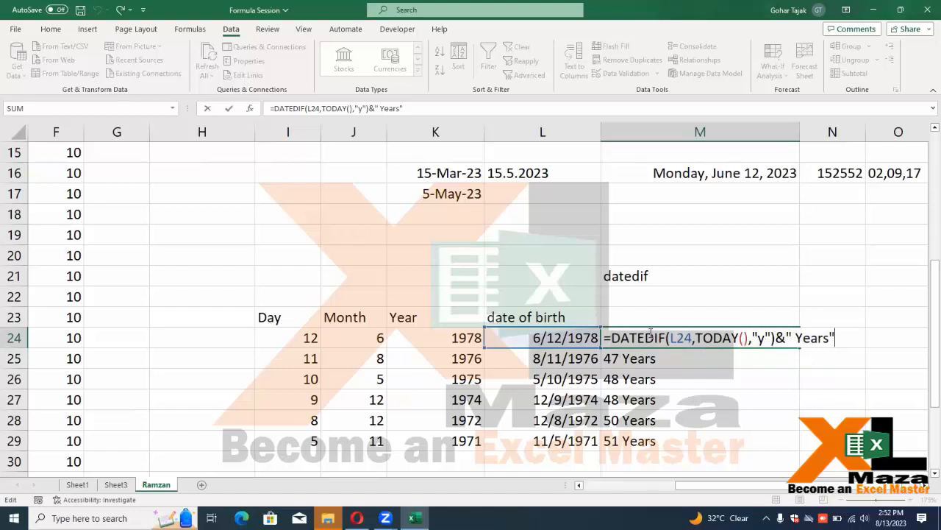
text(&)
key(ctrl+v)
text(&)
key(ctrl+v)
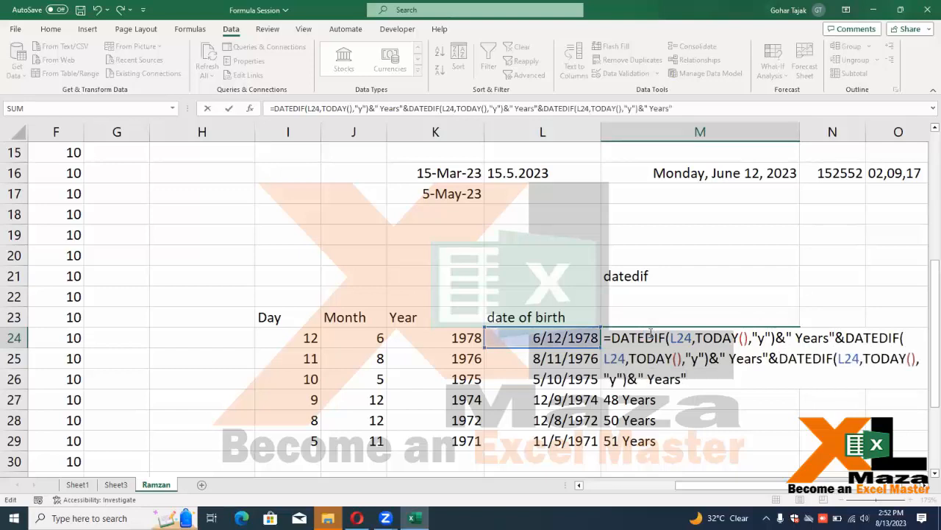
Change the second copy to DATEDIF unit "ym" with a " Months" label
click(650, 332)
key(Down)
key(shift+Left)
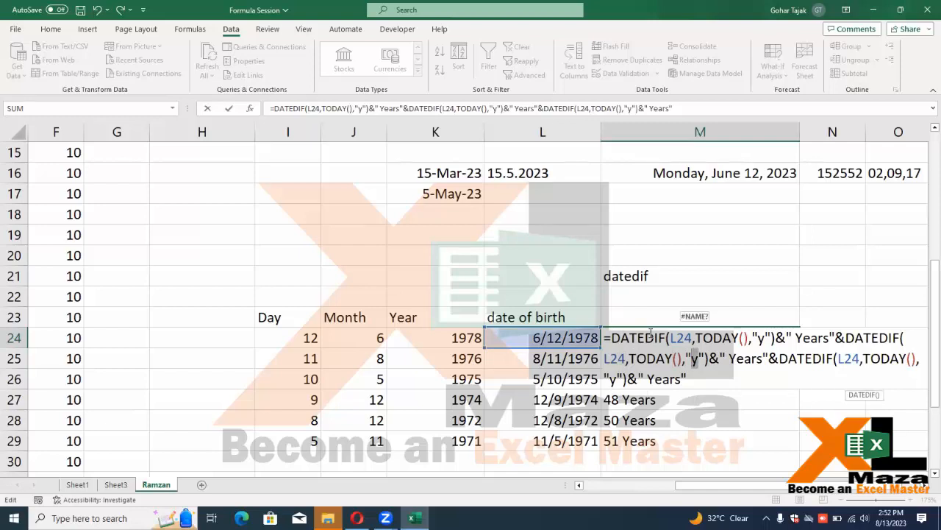
key(Right)
text(m)
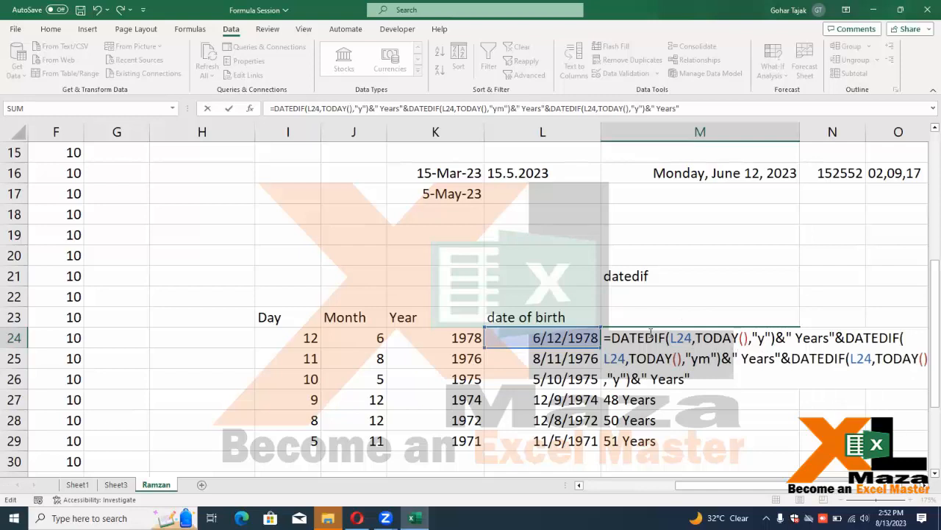
key(Right)
key(Right)
key(Right)
key(Right)
key(Right)
key(shift+Right)
key(shift+Right)
key(shift+Right)
key(shift+Right)
key(shift+Right)
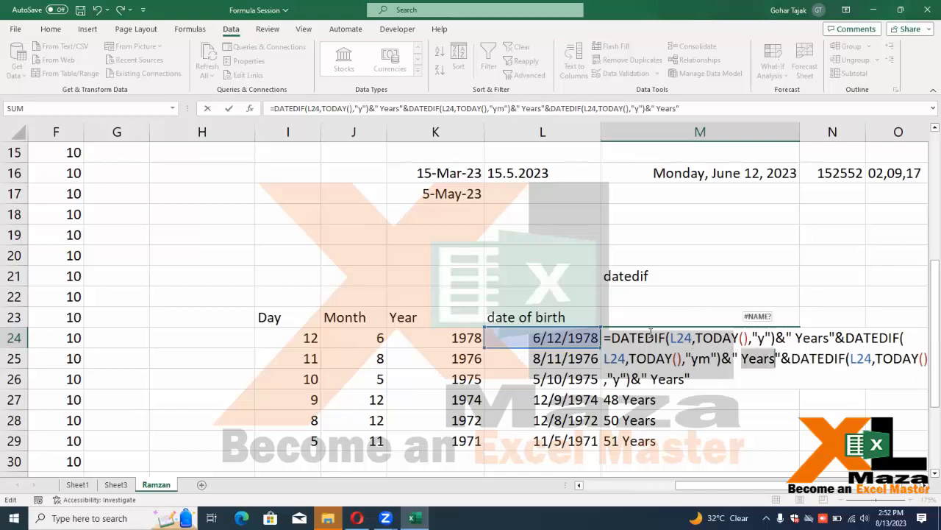
text(Months)
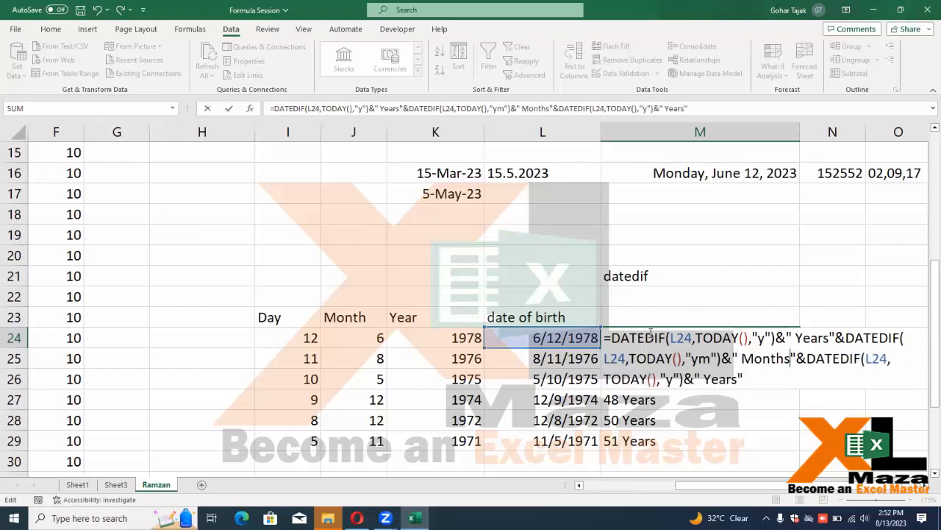
Change the third copy to DATEDIF unit "md" with a " Days" label
key(Right)
key(Right)
key(Right)
key(Right)
key(Right)
key(Right)
key(Right)
key(Right)
key(Right)
key(Right)
key(Right)
key(Right)
key(Right)
key(Right)
key(Right)
key(Right)
key(Right)
key(Right)
key(Right)
key(Right)
key(Left)
key(Left)
key(Left)
key(Left)
key(shift+Left)
text(md)
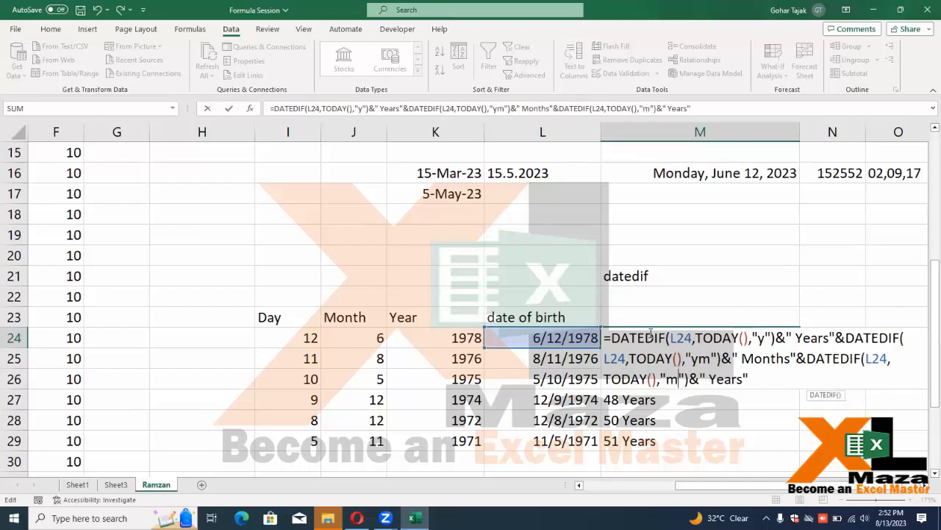
key(Right)
key(Right)
key(Right)
key(Right)
key(Right)
key(shift+Right)
key(shift+Right)
key(shift+Right)
key(shift+Right)
key(shift+Right)
key(shift+Right)
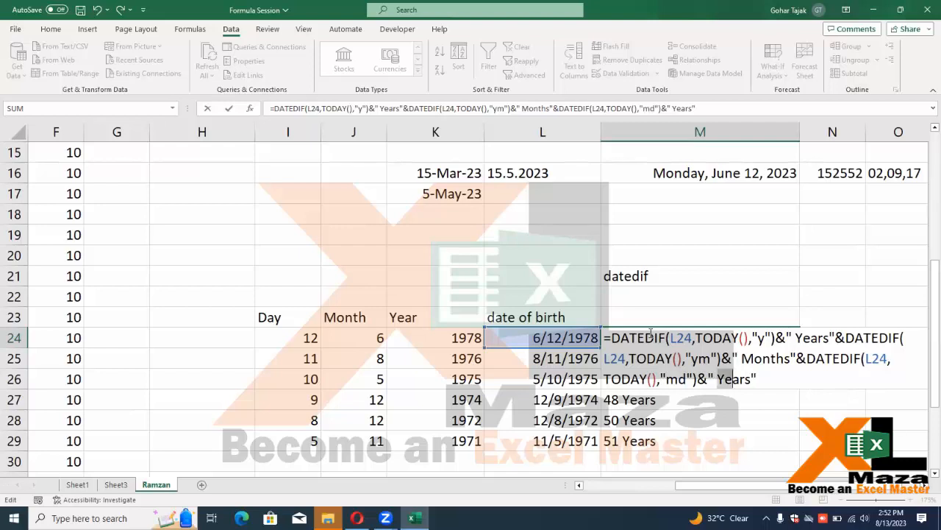
text(Days")
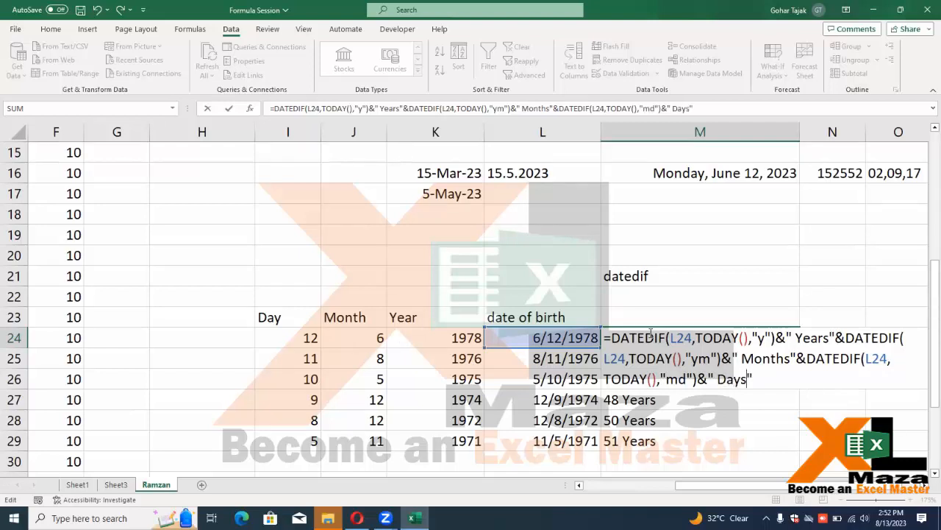
key(Return)
Fill the years-months-days age formula from M24 down to M29
click(650, 333)
key(ctrl+shift+Down)
key(ctrl+d)
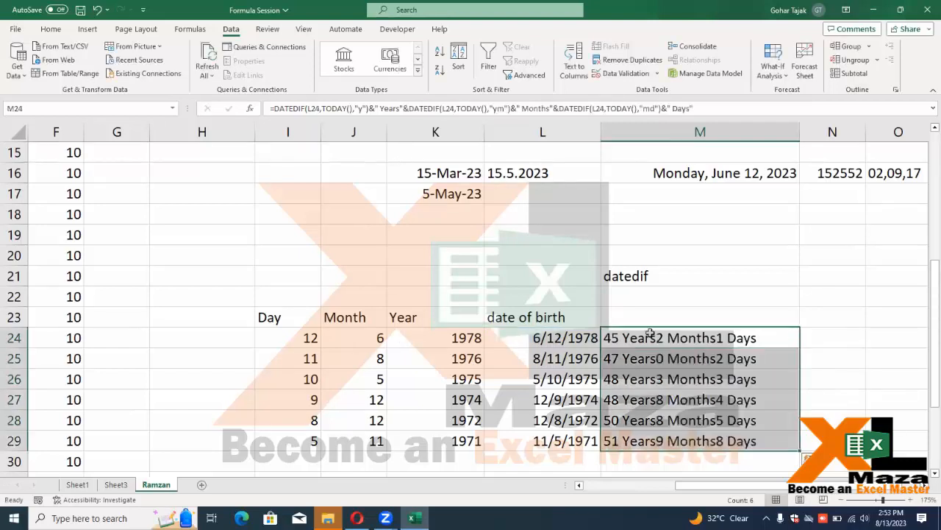
key(Down)
key(Down)
key(Up)
key(Up)
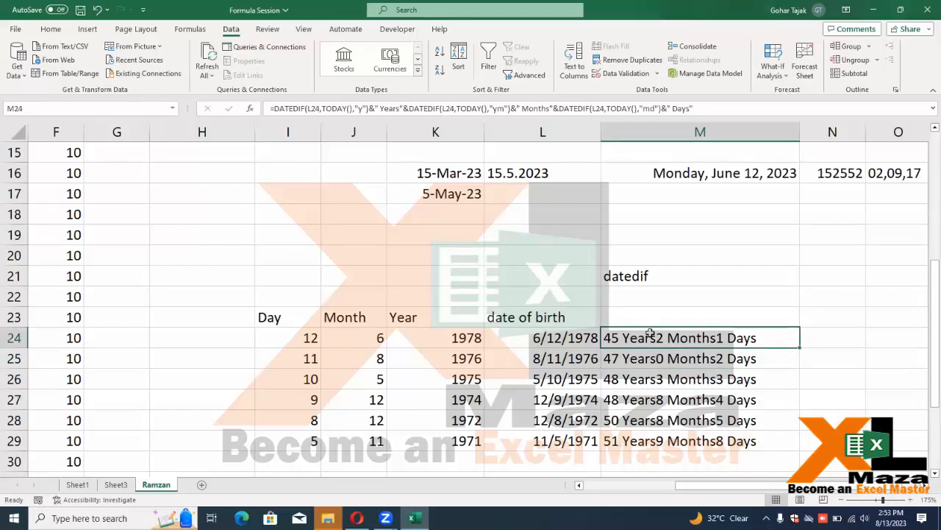
key(ctrl+n)
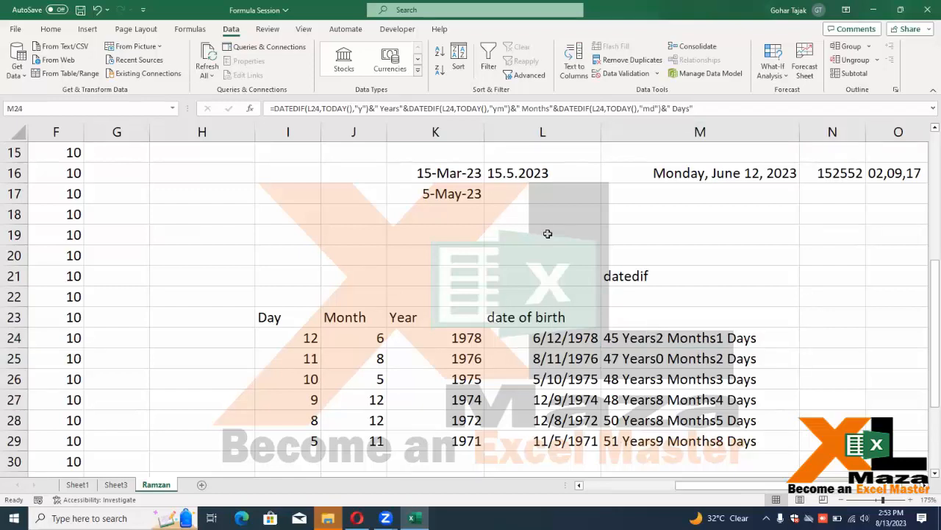
Copy the date of birth column with its dates and paste it at K32
click(623, 279)
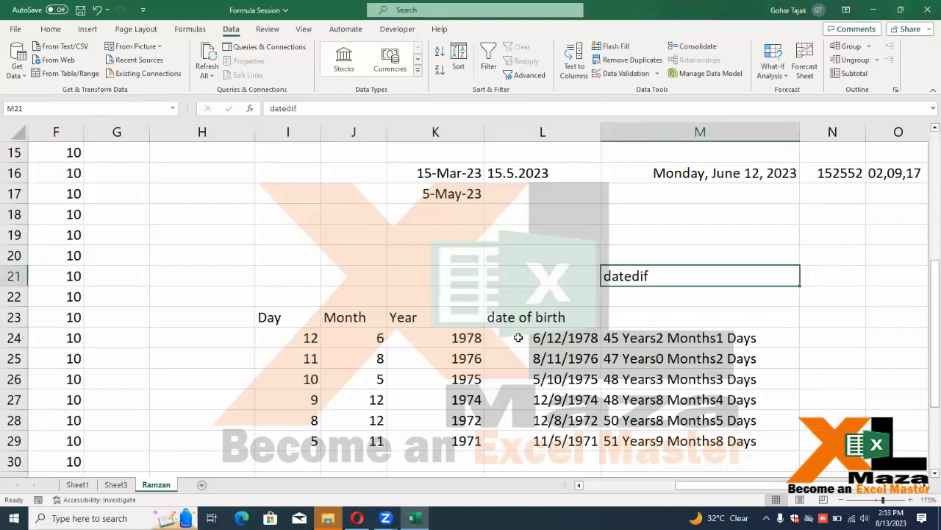
scroll(490, 343, down, 1)
scroll(490, 344, up, 1)
click(506, 319)
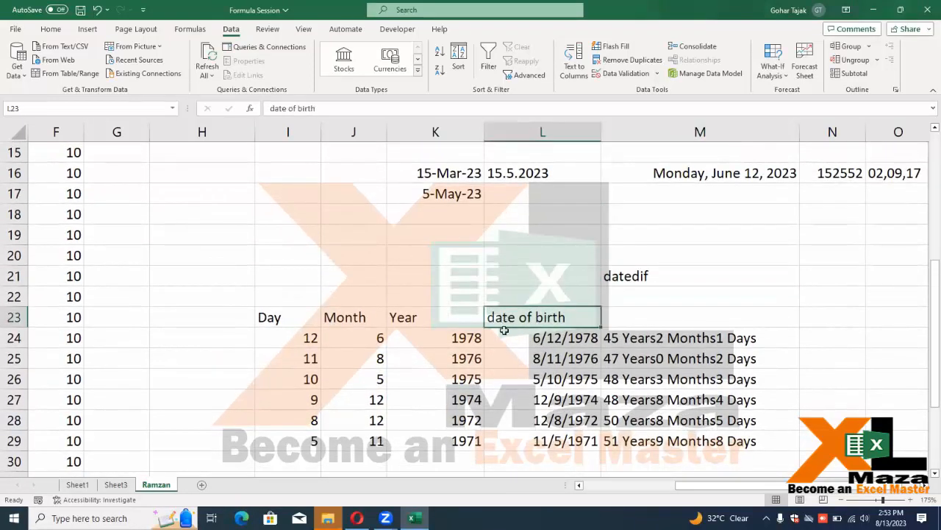
scroll(502, 329, down, 2)
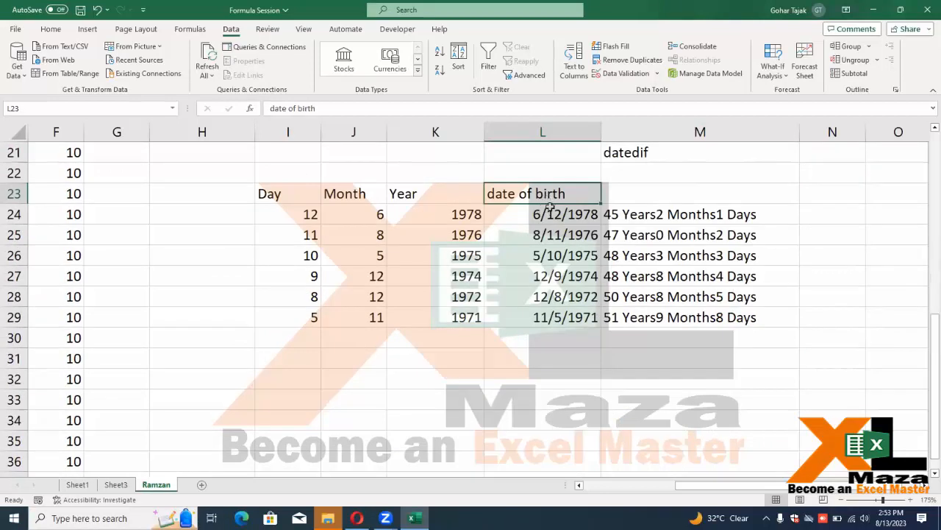
drag(547, 195, 548, 312)
key(ctrl+c)
click(481, 383)
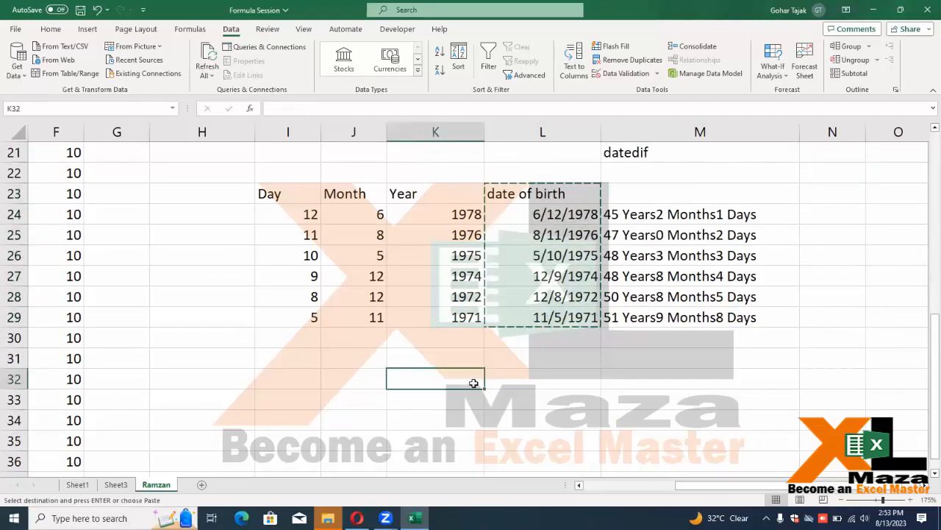
key(ctrl+v)
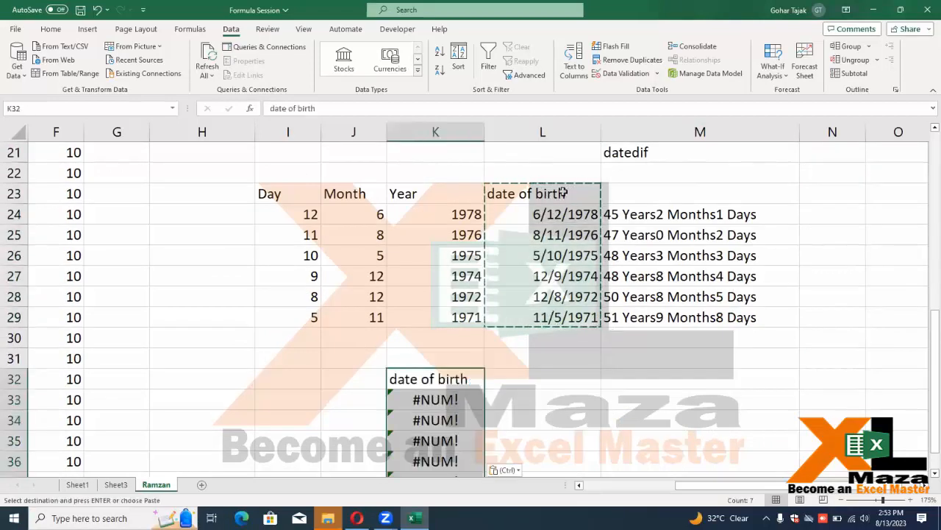
Paste the birth dates again at K32 as plain values only
click(559, 213)
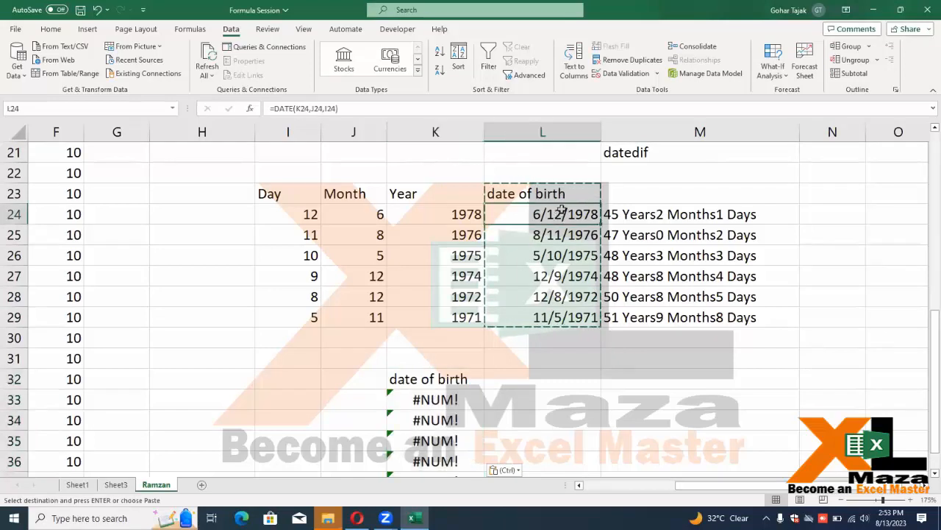
key(ctrl)
key(Up)
key(Down)
key(Escape)
key(Escape)
key(Up)
key(ctrl+shift+Down)
key(ctrl+c)
key(Left)
key(Down)
Rename the K32 heading from 'date of birth' to 'date of Join'
key(Down)
key(Down)
key(Down)
key(Down)
key(Down)
key(Down)
key(Down)
key(Down)
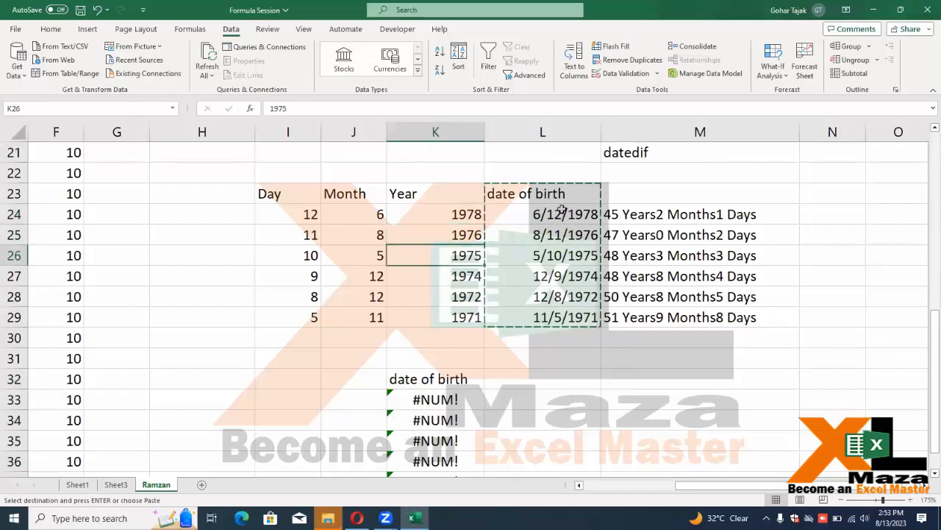
key(ctrl+alt+v)
key(v)
key(Return)
scroll(566, 177, down, 4)
scroll(538, 213, up, 1)
key(Right)
scroll(581, 250, up, 1)
key(Right)
key(Right)
key(Down)
key(Left)
key(Left)
key(Up)
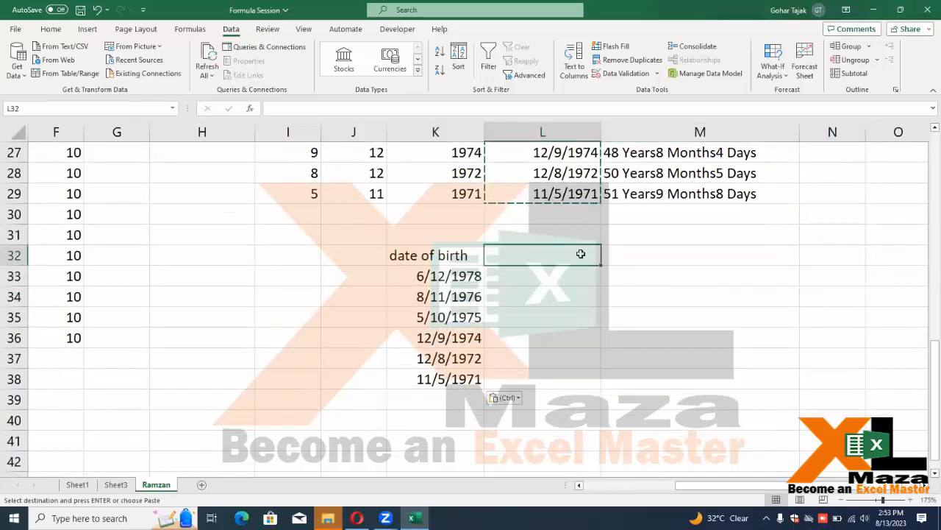
key(Left)
key(F2)
key(BackSpace)
key(BackSpace)
key(BackSpace)
key(BackSpace)
key(BackSpace)
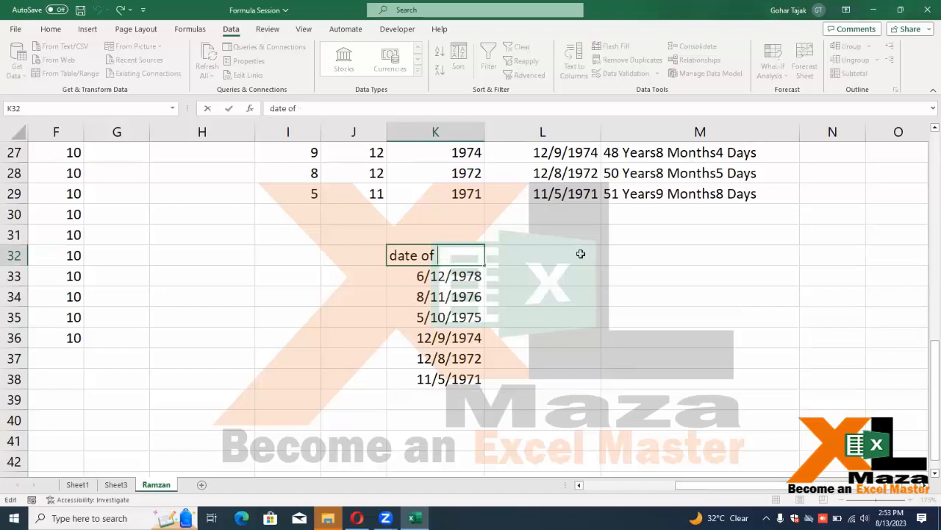
text(Join)
key(Return)
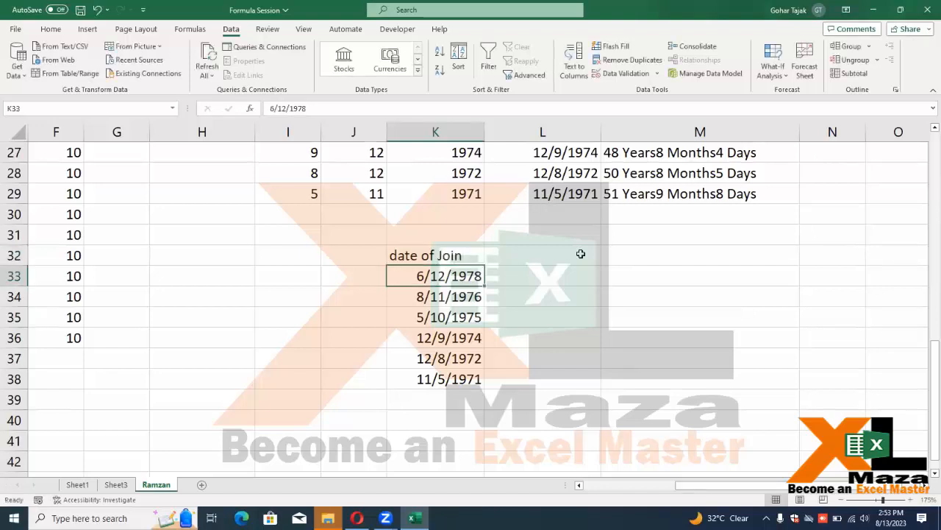
key(Right)
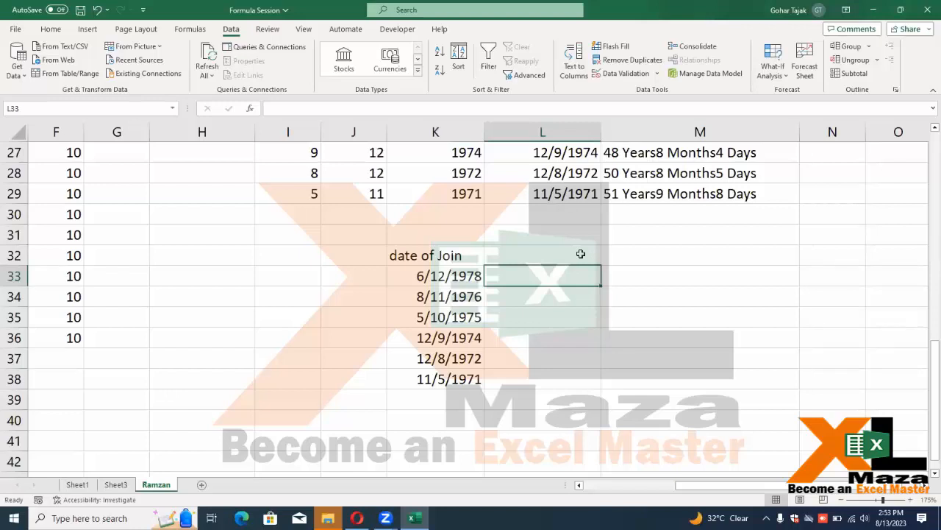
Add a Years heading in L32 with values 60, 50, 60, 40, 60, 60 below
click(580, 254)
text(Years)
key(Return)
text(60)
key(ctrl+Return)
key(shift+Down)
key(shift+Down)
key(shift+Down)
key(shift+Down)
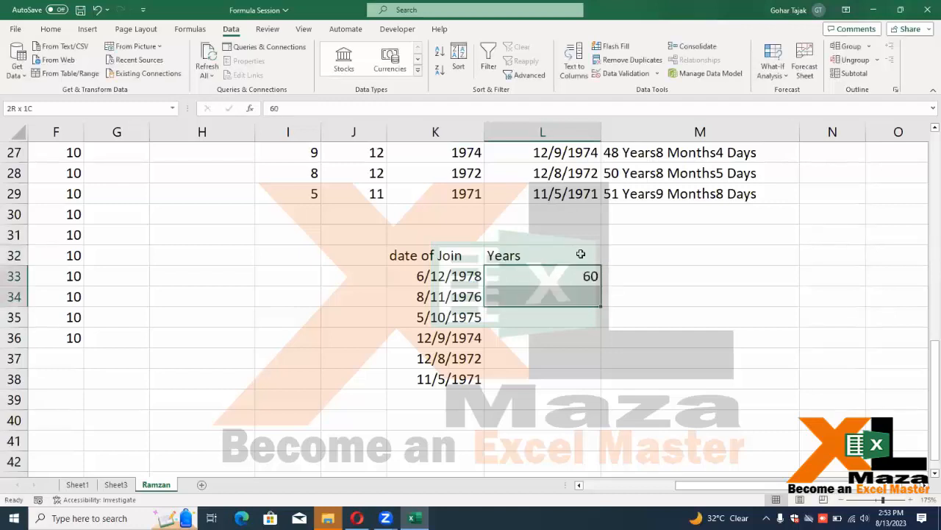
key(shift+Down)
key(ctrl+d)
key(Down)
text(50)
key(Return)
key(Return)
text(40)
key(Return)
Type the heading 'Date of RTD' in M32
key(Up)
key(Up)
key(Up)
key(Up)
key(Up)
key(Up)
key(Right)
key(Down)
text(Da)
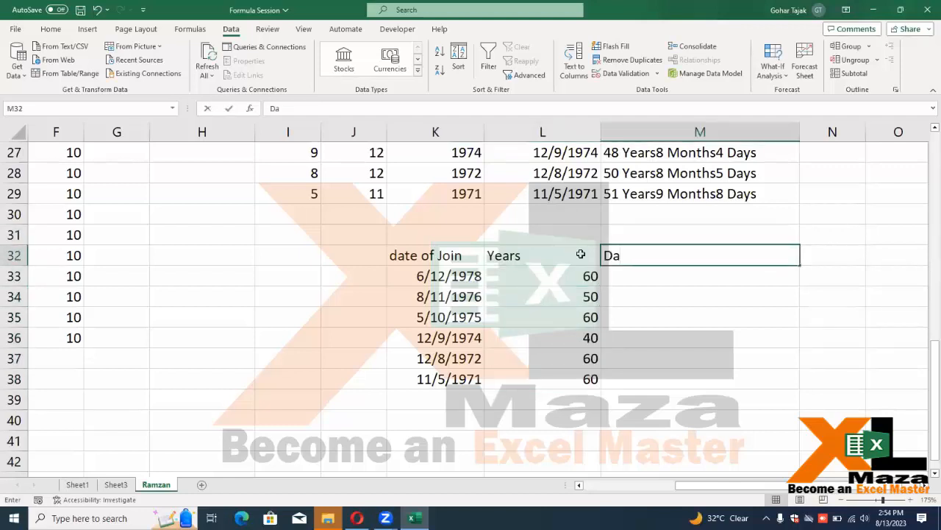
text(te of )
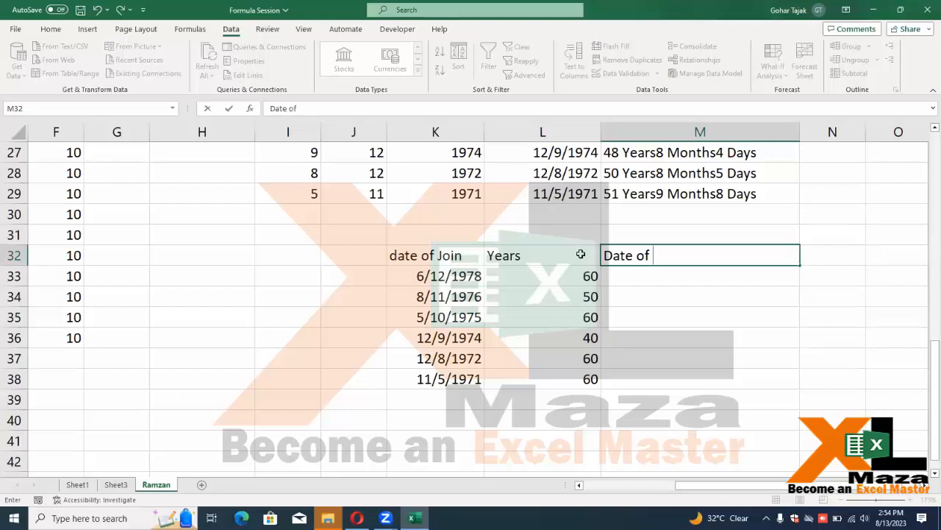
text(RTD)
key(Return)
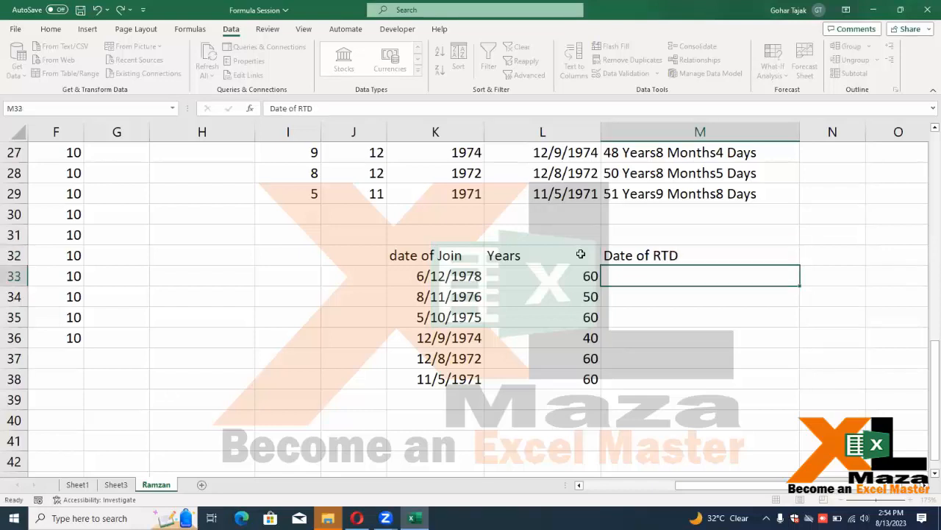
key(Down)
key(Up)
key(Up)
key(Down)
key(Down)
key(Down)
key(Up)
key(Up)
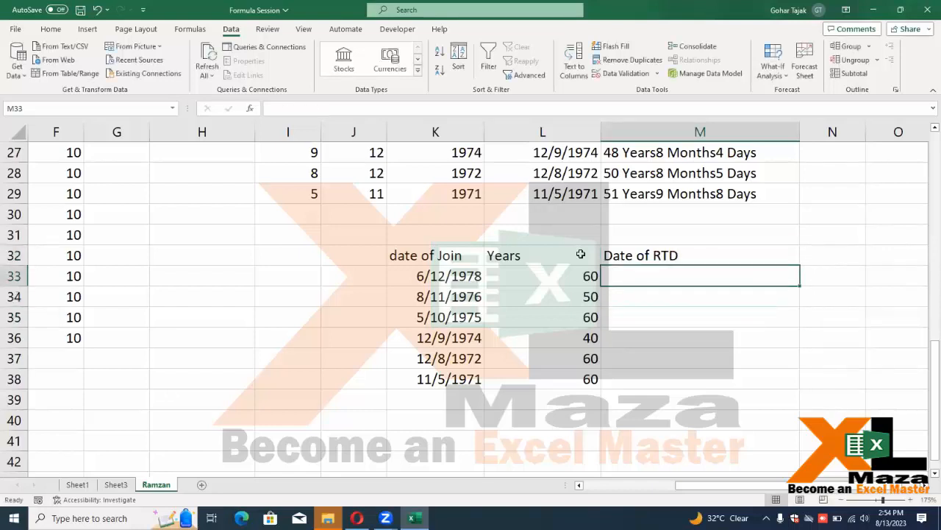
key(Left)
key(Left)
key(Right)
key(Right)
key(Left)
key(Left)
key(Right)
key(Right)
Write an 'edate' note in cell I33
key(Left)
key(Left)
key(Left)
key(Left)
text(d)
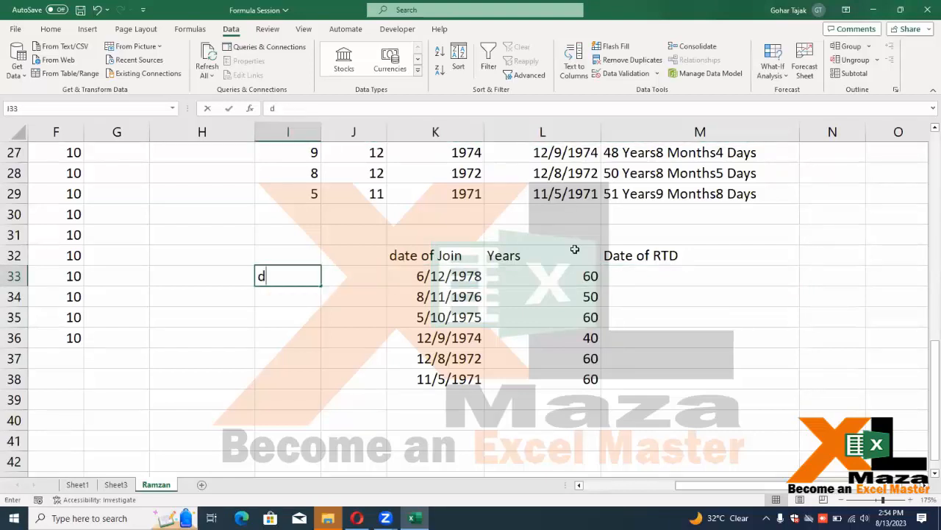
key(BackSpace)
text(edate)
key(Return)
key(Return)
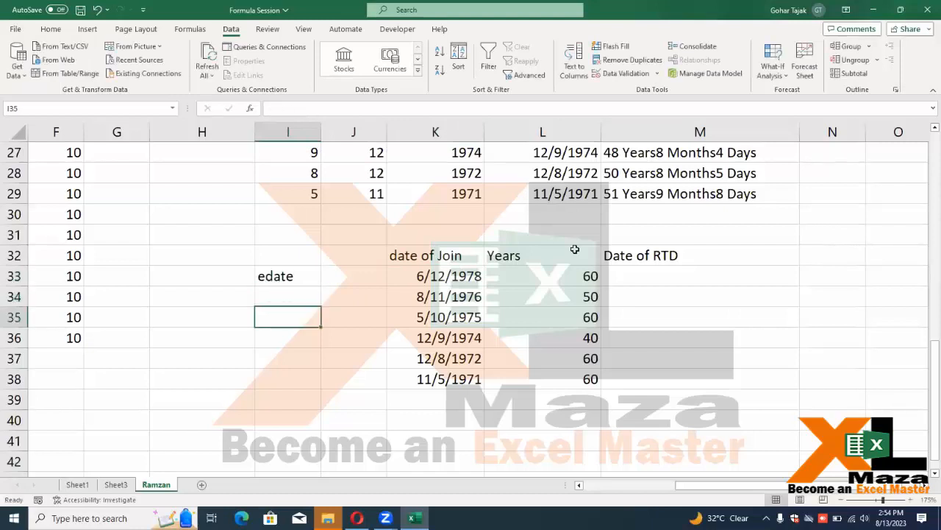
key(Up)
key(Up)
key(Right)
key(Right)
key(Right)
key(Right)
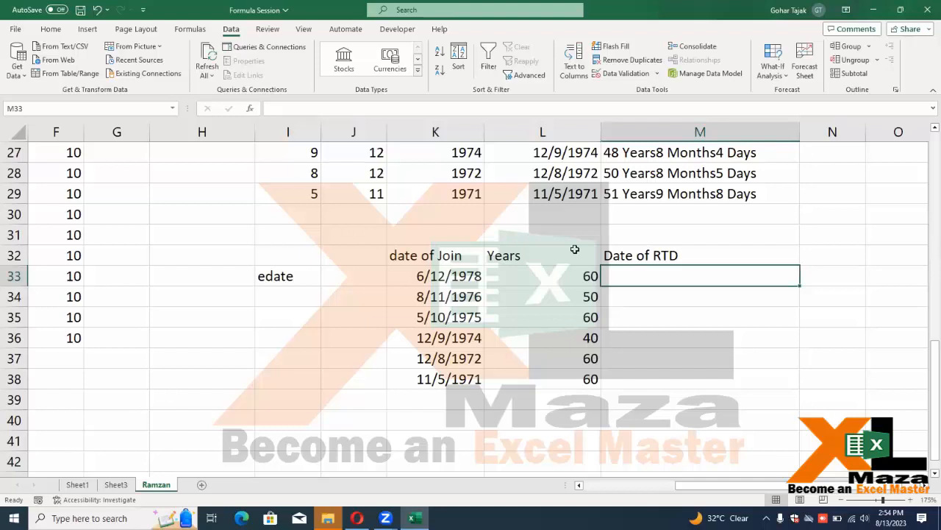
Enter =EDATE(K33,L33*12) in M33 to compute the retirement date
text(=eda)
key(Tab)
key(Left)
key(Left)
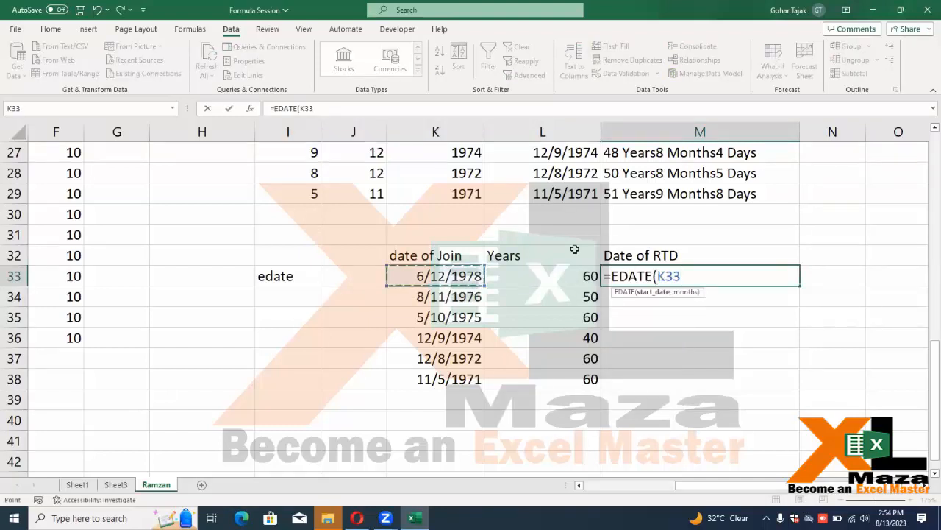
text(,)
key(Left)
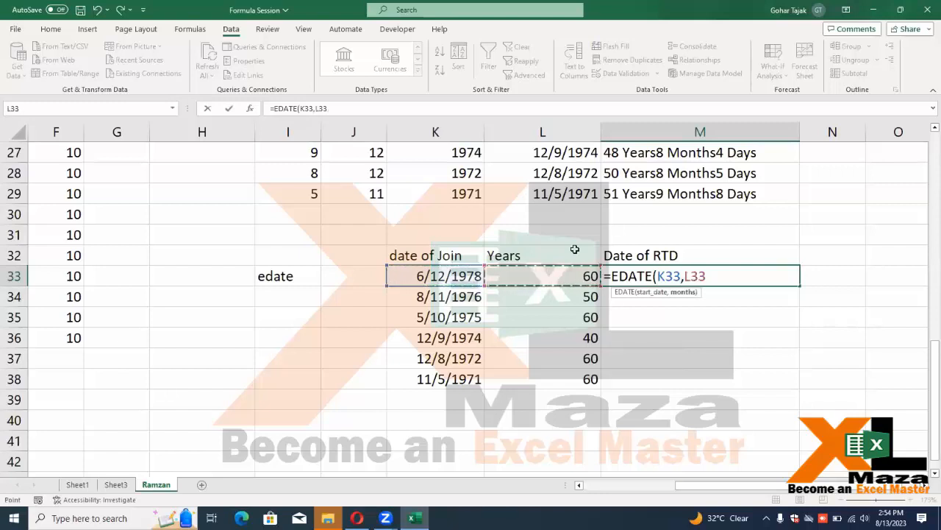
text(*12)
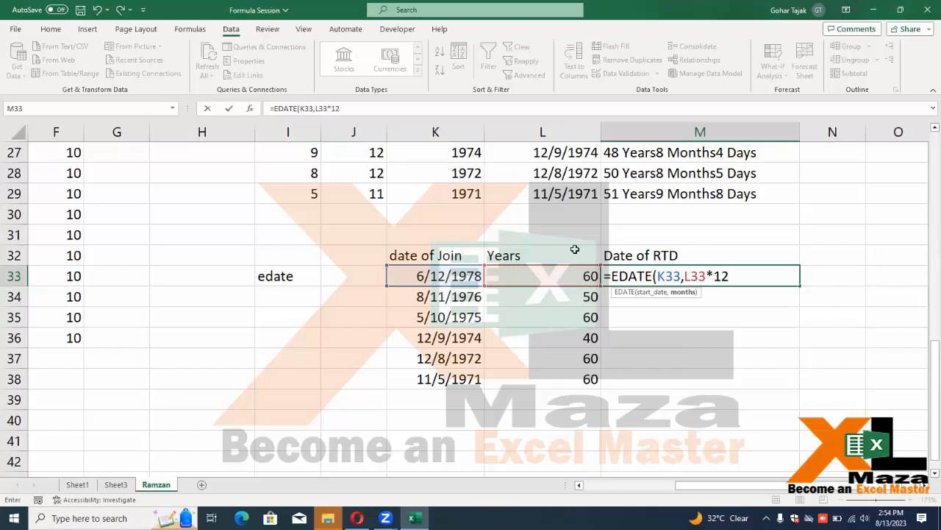
text())
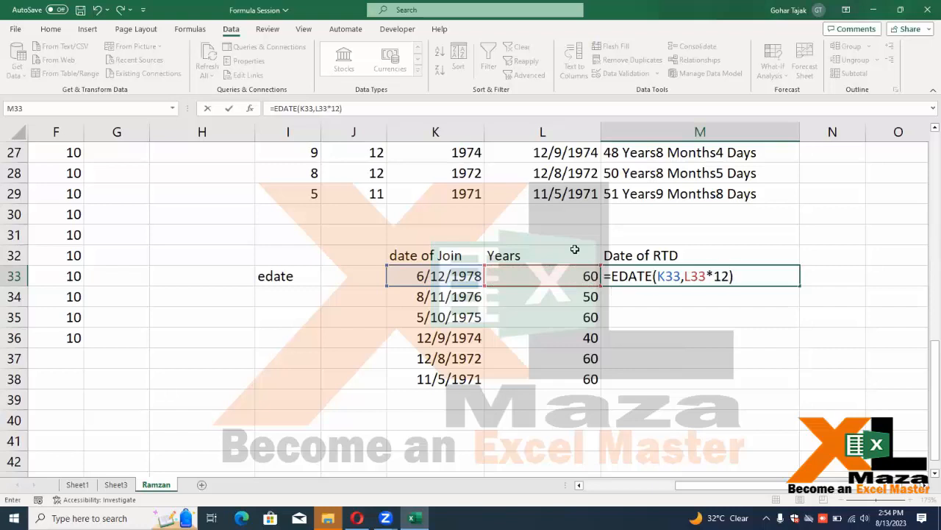
key(Return)
Fill the EDATE formula down to M38 and format the results as dates
key(Up)
key(shift+Down)
key(shift+Down)
key(shift+Down)
key(shift+Down)
key(shift+Down)
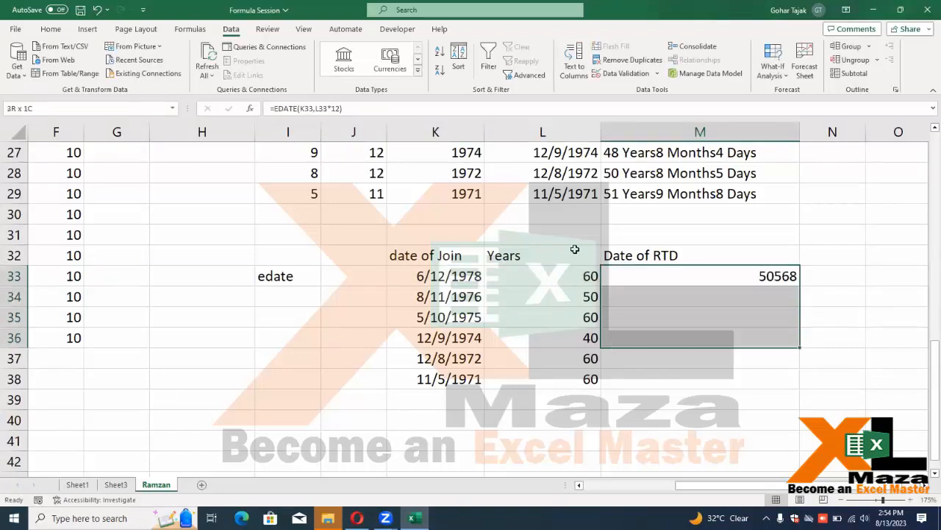
key(ctrl+d)
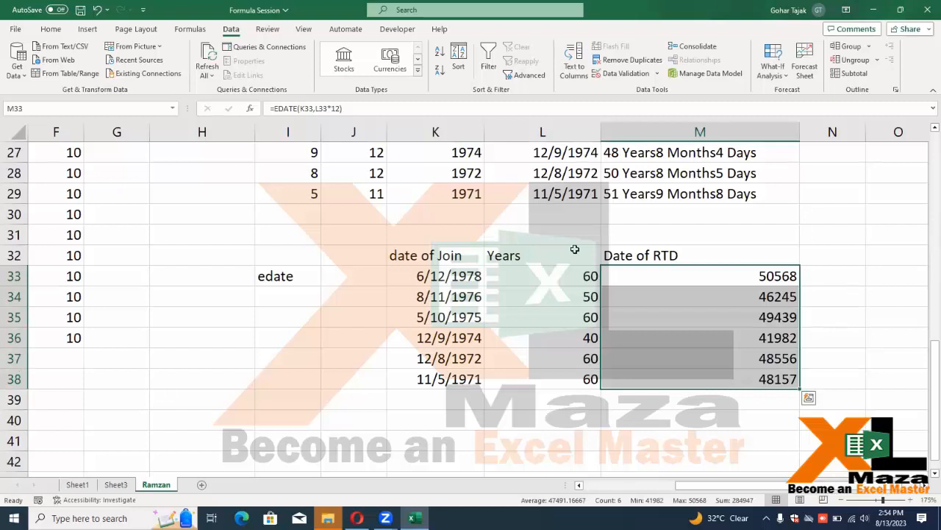
key(ctrl+shift+numbersign)
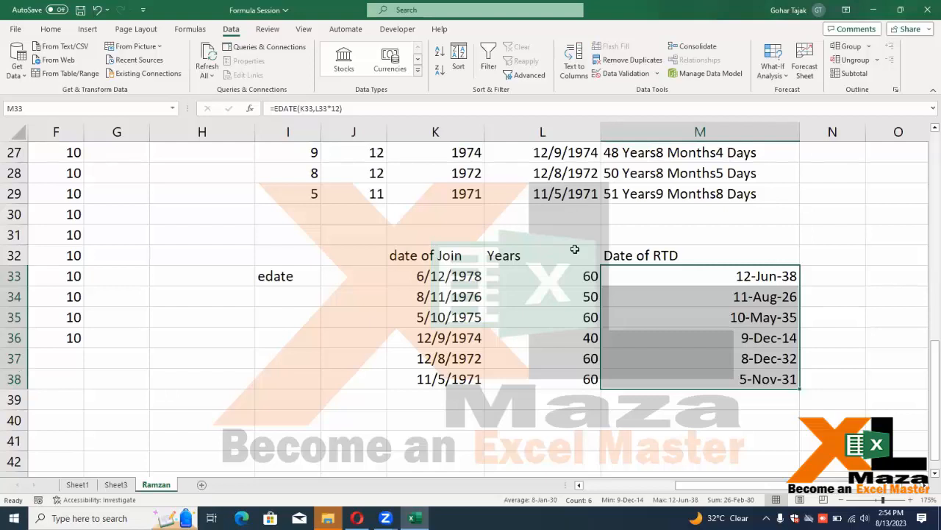
key(Down)
key(Up)
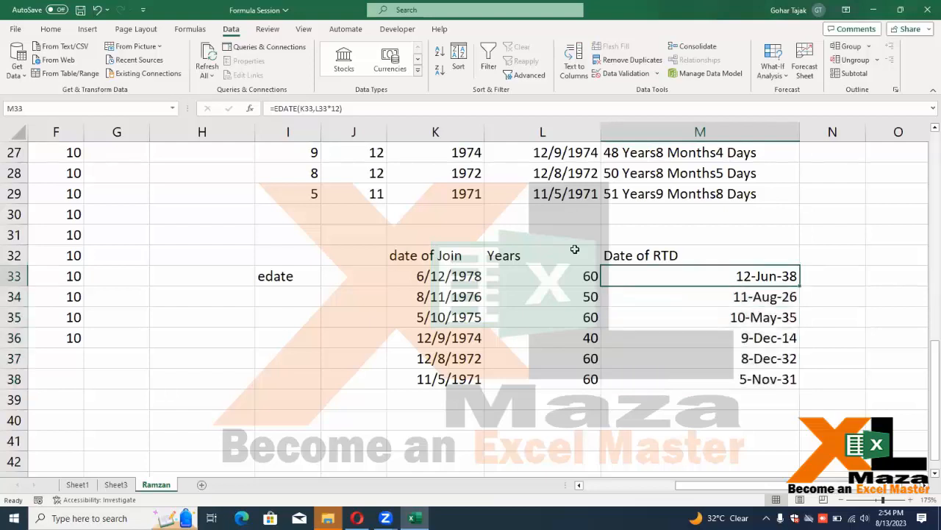
key(Down)
key(Down)
key(Down)
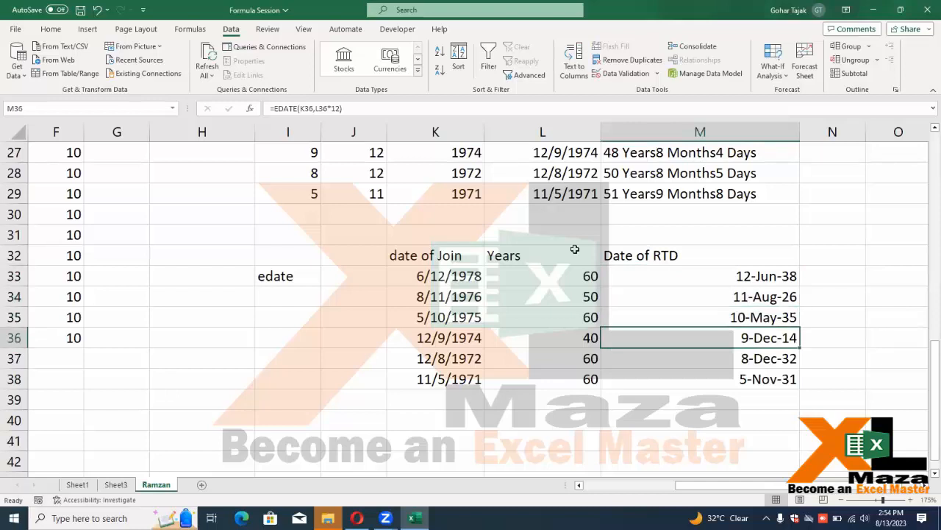
key(Down)
key(Down)
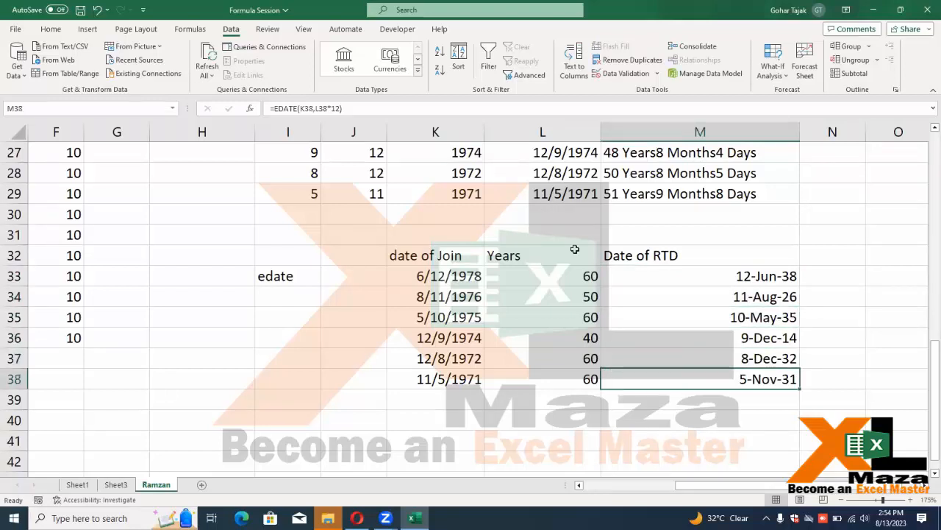
key(Up)
key(Up)
key(Up)
key(Up)
key(Up)
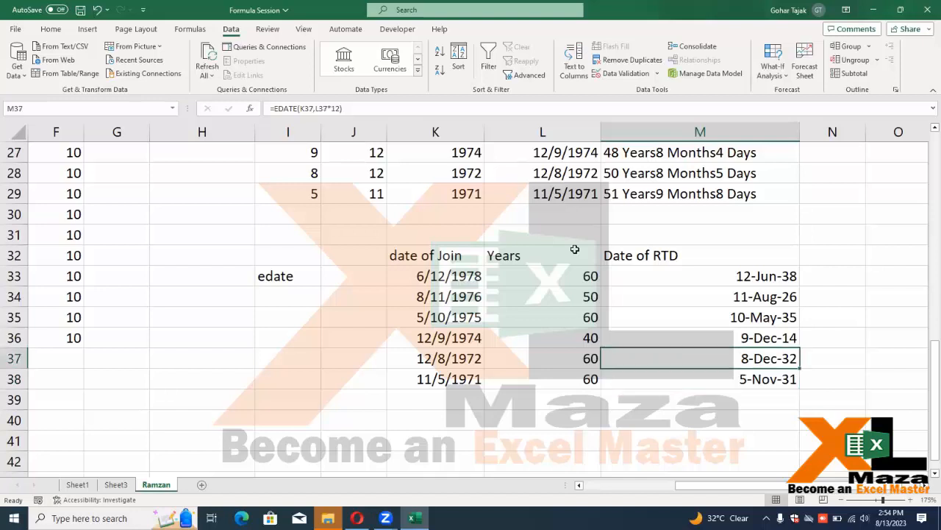
Copy the join dates from K33:K38 into K40:K45 to start the new table
key(Left)
key(Left)
key(Down)
key(Down)
key(Down)
key(Down)
key(Down)
key(Down)
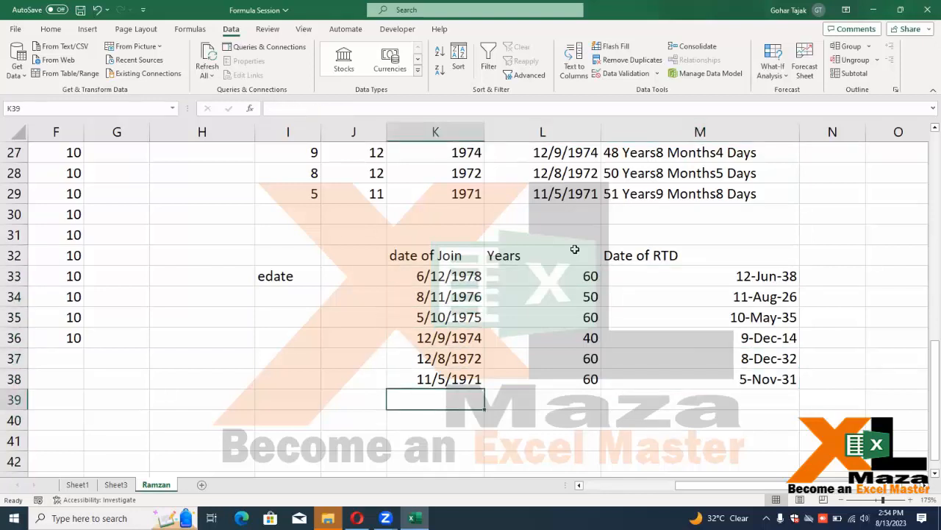
key(Up)
key(Up)
key(Up)
key(Up)
key(Up)
key(Up)
key(ctrl+shift+Down)
key(ctrl+c)
key(Down)
key(Down)
key(Down)
key(Down)
key(Down)
key(Down)
key(Down)
key(Down)
key(Up)
key(ctrl+v)
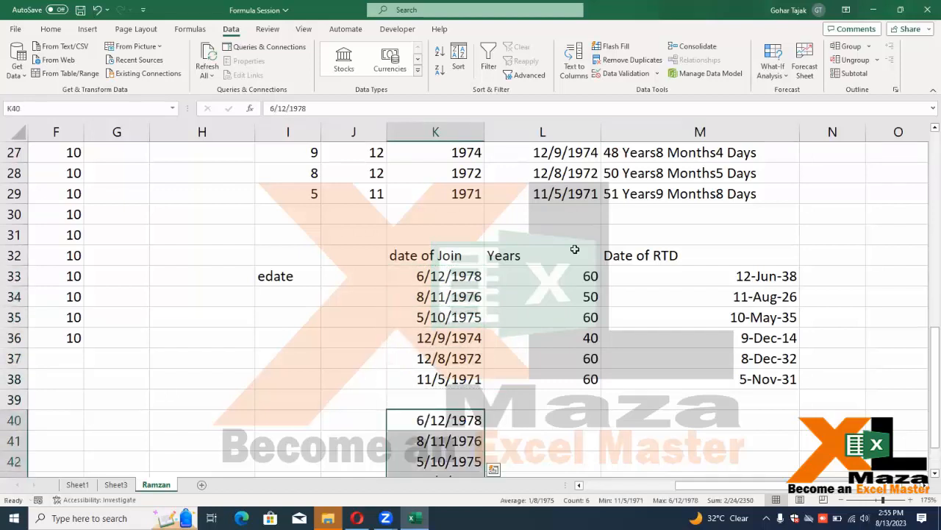
scroll(454, 315, down, 2)
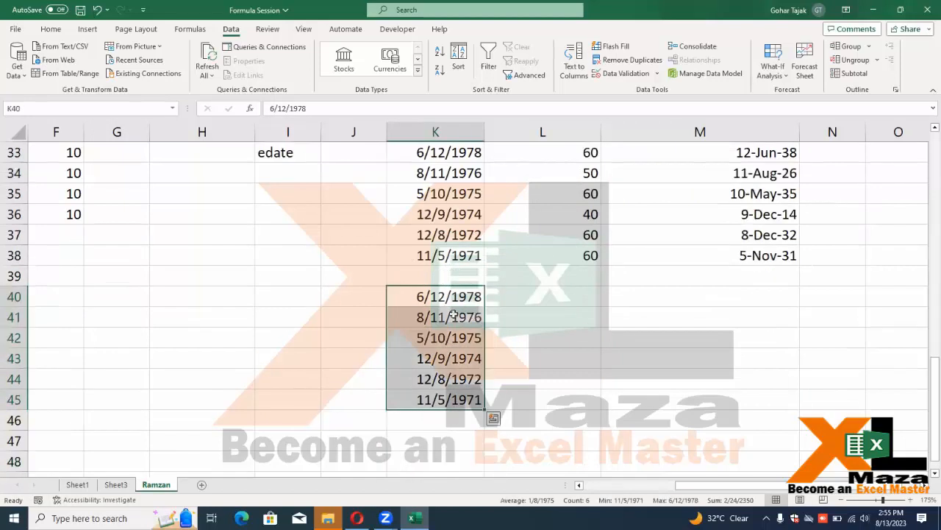
Add the headings MFG and Exp above the new table
click(450, 275)
text(MFG)
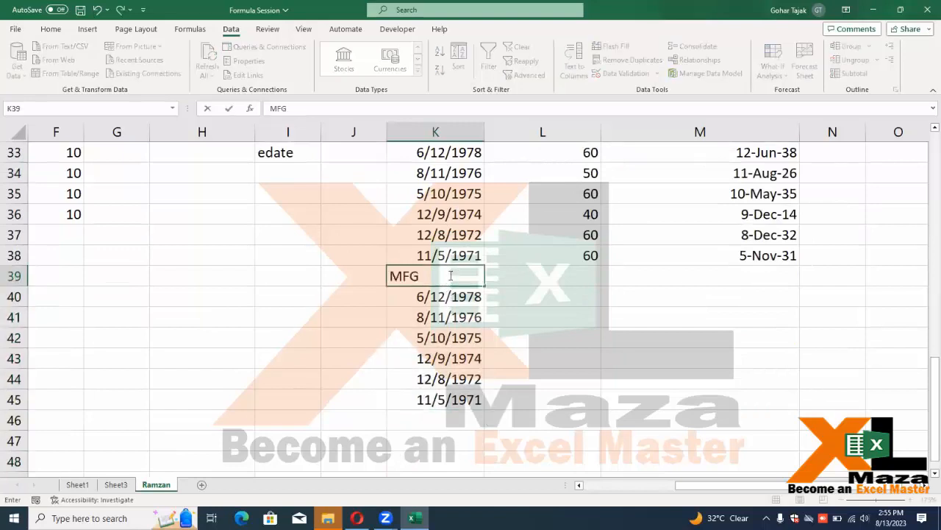
key(Right)
key(Right)
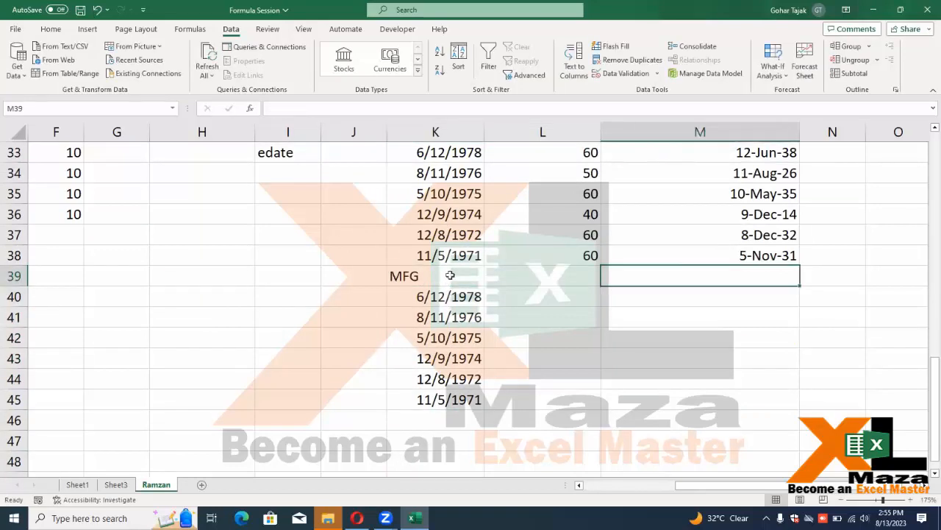
text(Exp)
key(Return)
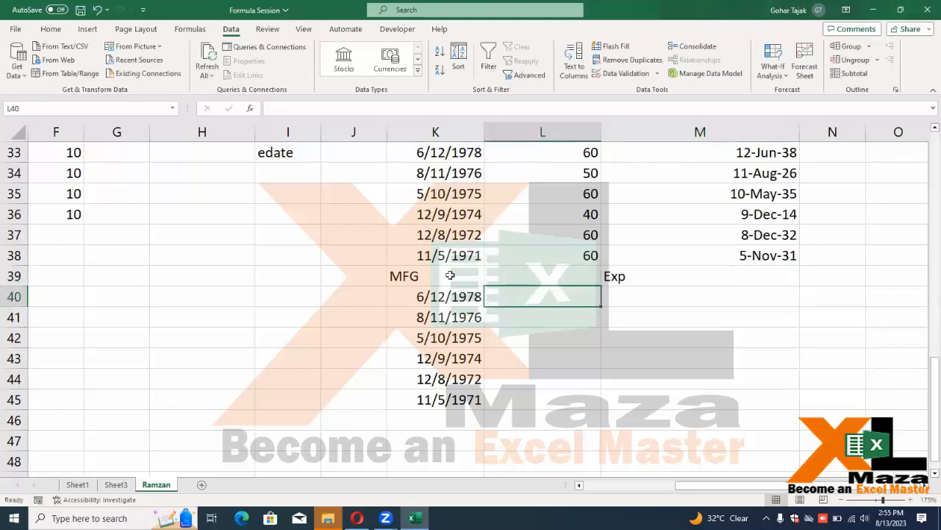
Fill 20 down L40:L45 and give that column the heading Months
text(20)
key(Return)
key(Up)
key(shift+Down)
key(shift+Down)
key(shift+Down)
key(shift+Down)
key(shift+Down)
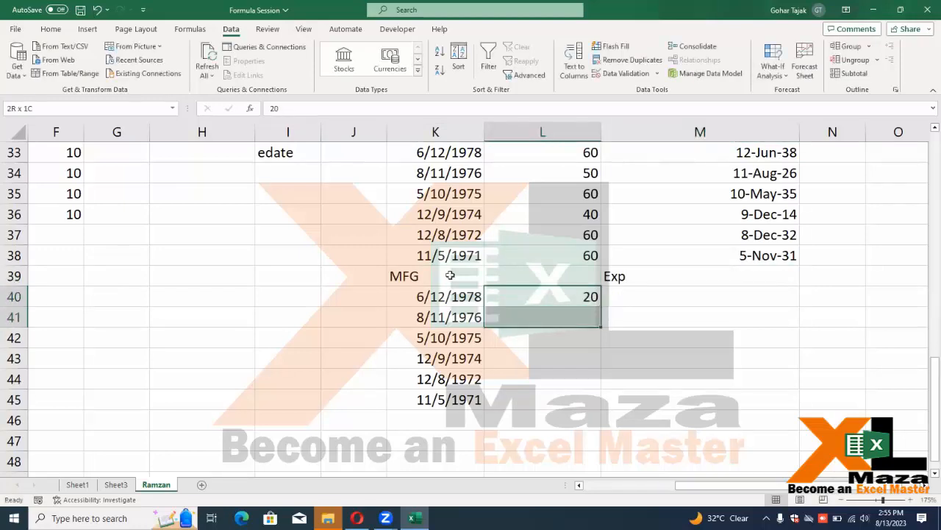
key(ctrl+d)
key(Up)
text(Mo)
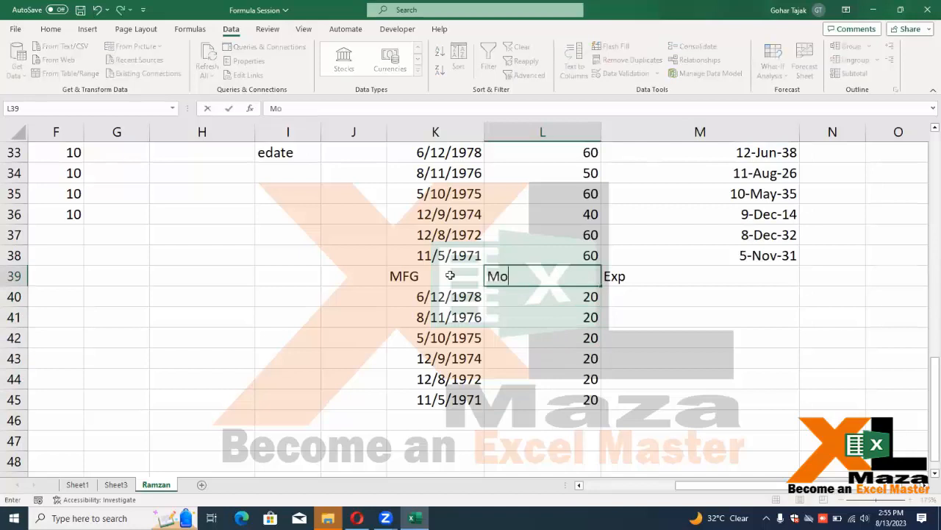
text(nths)
key(Tab)
Enter =EDATE(K40,20) in M40 and fill it down to M45
key(Down)
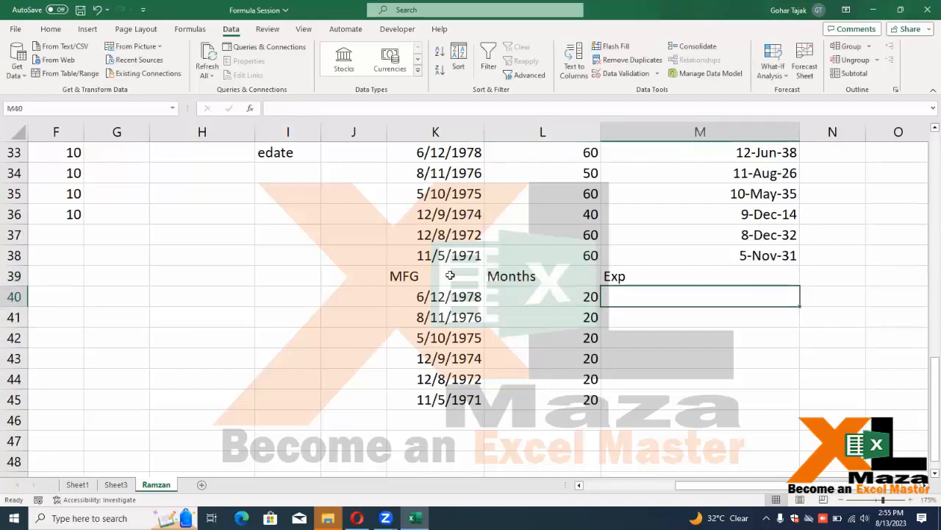
text(=edaet)
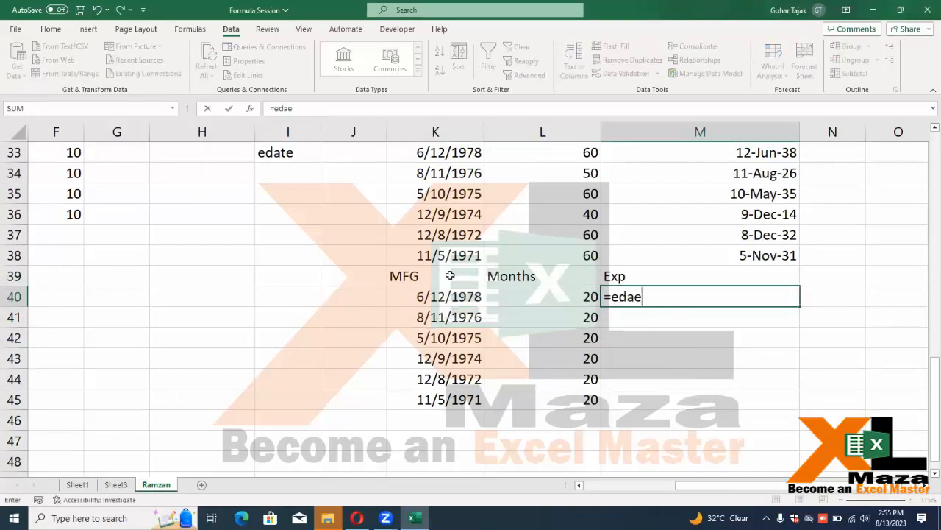
key(BackSpace)
key(BackSpace)
key(Tab)
key(Left)
key(Left)
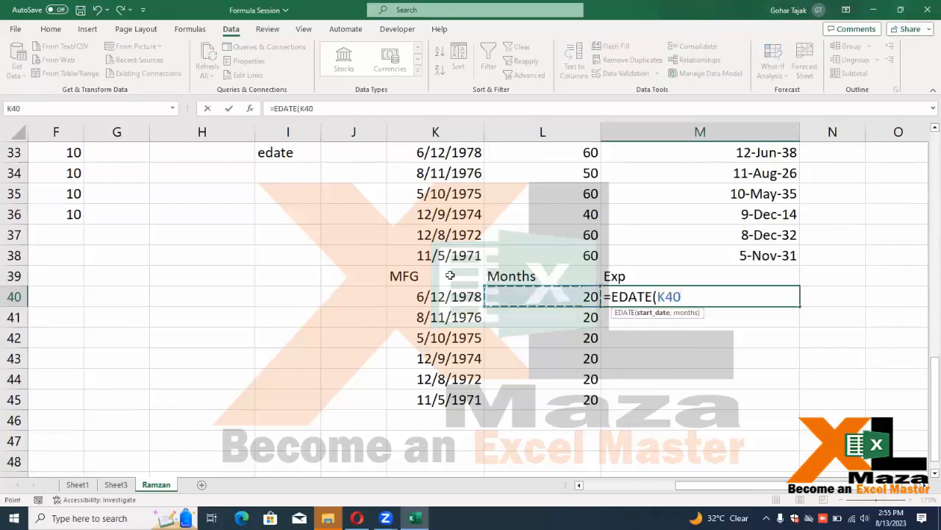
text(,)
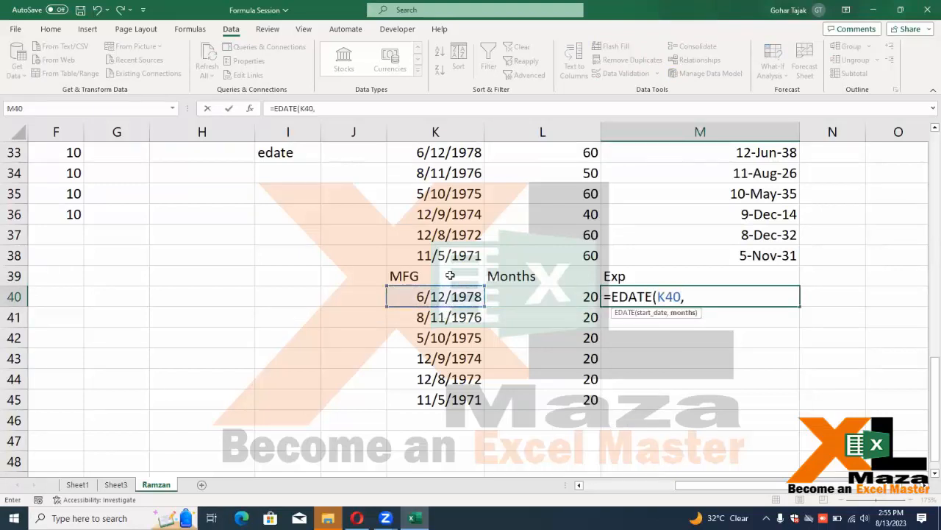
key(Left)
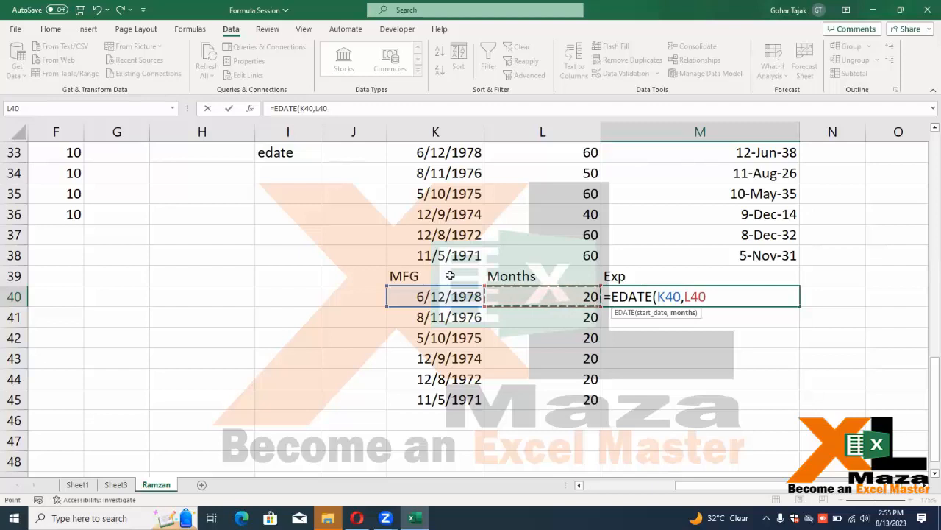
key(BackSpace)
key(BackSpace)
key(BackSpace)
text(20)
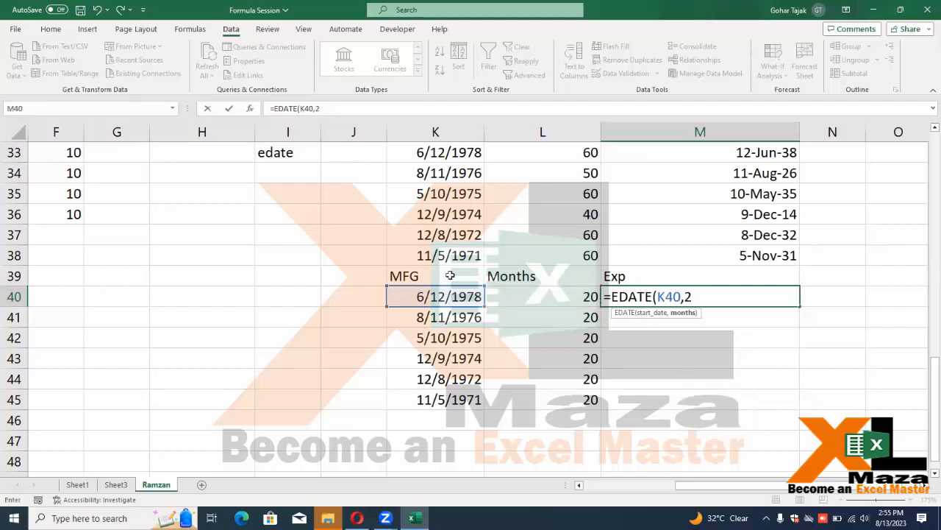
key(Return)
key(Up)
key(shift+Down)
key(shift+Down)
key(shift+Down)
key(shift+Down)
key(shift+Down)
key(ctrl+d)
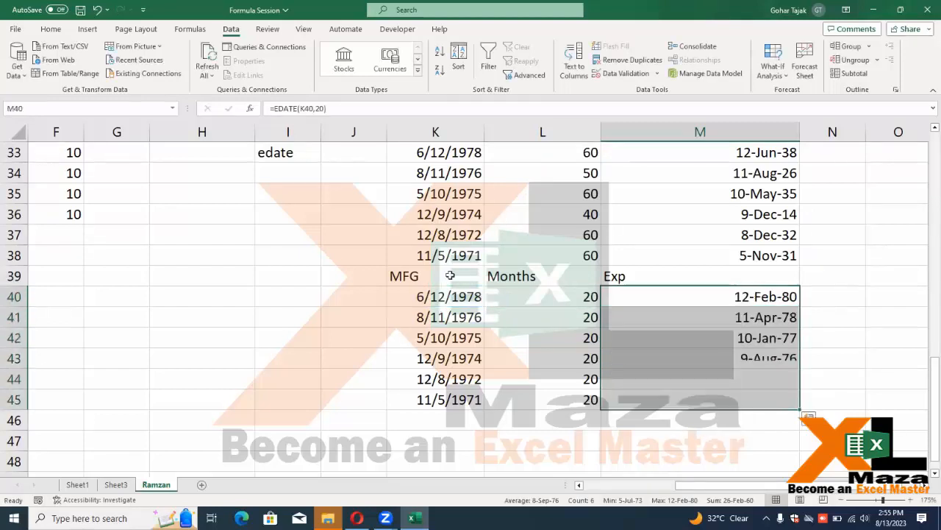
key(Left)
key(Left)
key(F2)
Change the first three MFG dates to 6/12/2023, 8/11/2022 and 5/10/2022
key(BackSpace)
key(BackSpace)
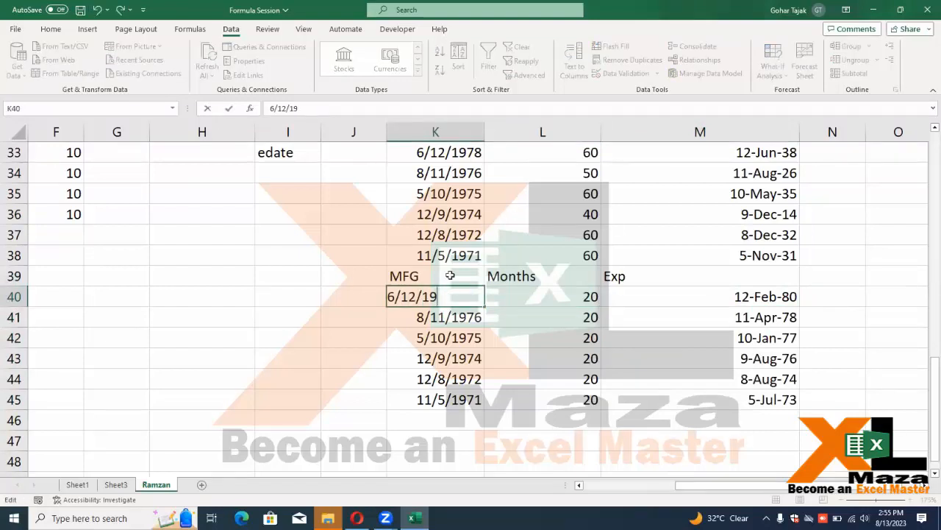
key(BackSpace)
key(BackSpace)
text(2023)
key(ctrl+Return)
key(Right)
key(Right)
key(Right)
key(Right)
key(Left)
key(Left)
key(Left)
key(Left)
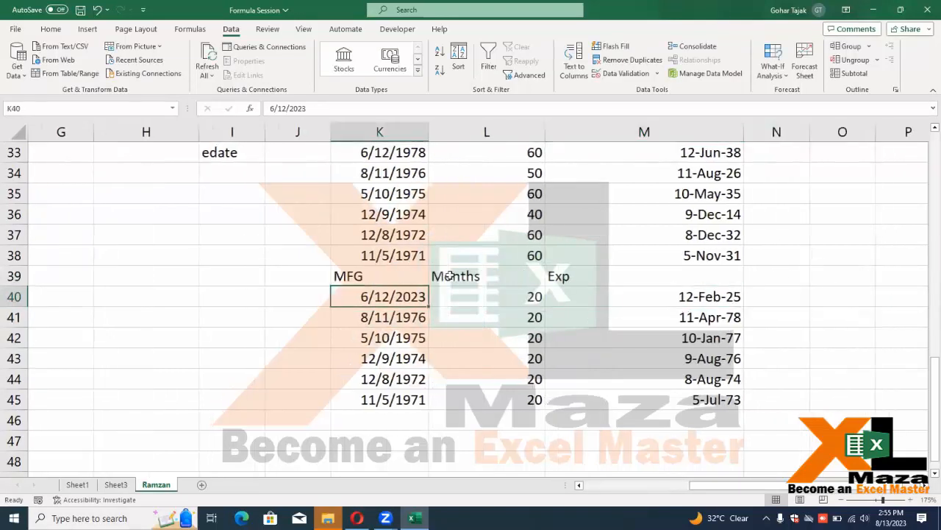
key(Down)
key(F2)
key(shift+Left)
key(shift+Left)
key(shift+Left)
key(shift+Left)
text(2022)
key(ctrl+Return)
key(Right)
key(Right)
key(Left)
key(Left)
key(Down)
key(F2)
key(BackSpace)
key(BackSpace)
key(BackSpace)
Change the remaining MFG dates to 12/9/2022, 12/8/2022 and 11/5/2023, and check the Exp dates
key(BackSpace)
text(2022)
key(Return)
key(F2)
key(BackSpace)
key(BackSpace)
key(BackSpace)
key(BackSpace)
text(2022)
key(Return)
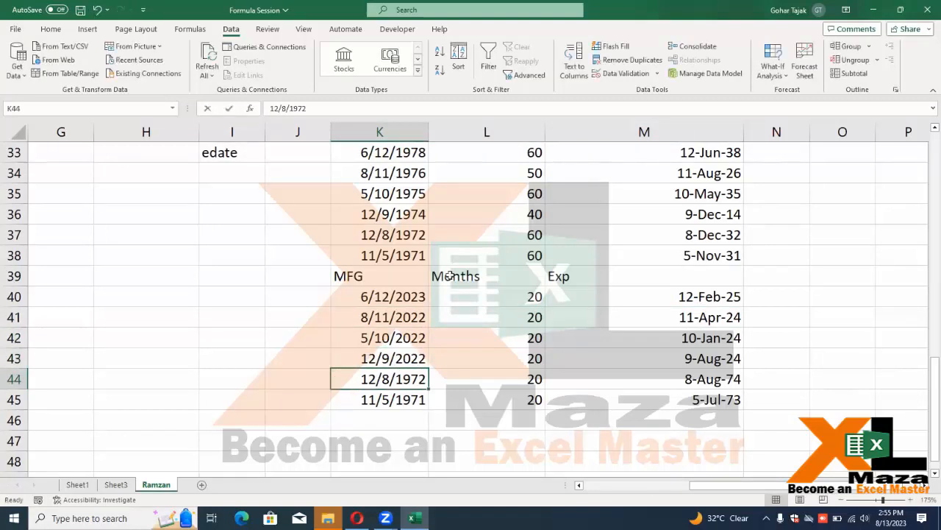
key(F2)
key(BackSpace)
key(BackSpace)
key(BackSpace)
key(BackSpace)
text(2022)
key(Return)
key(F2)
key(BackSpace)
key(BackSpace)
key(BackSpace)
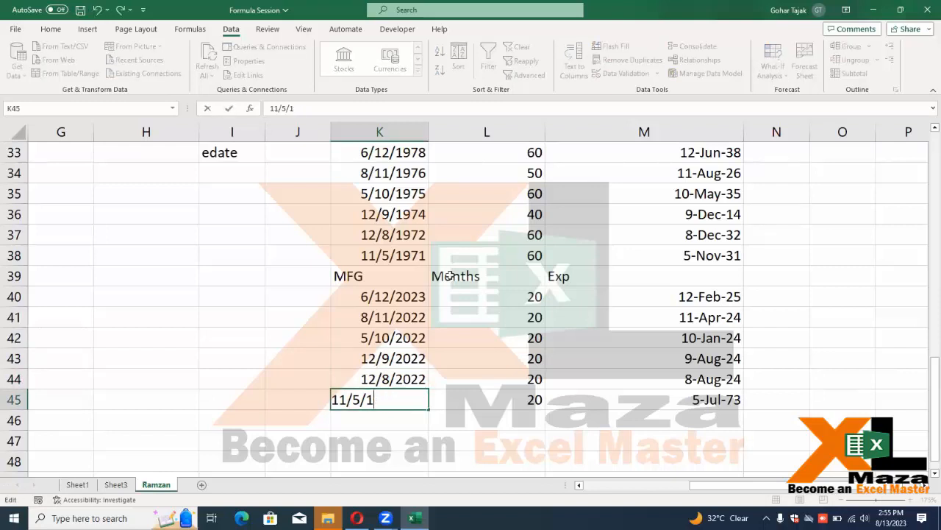
text(2023)
key(Return)
key(Up)
key(Up)
key(Right)
key(Right)
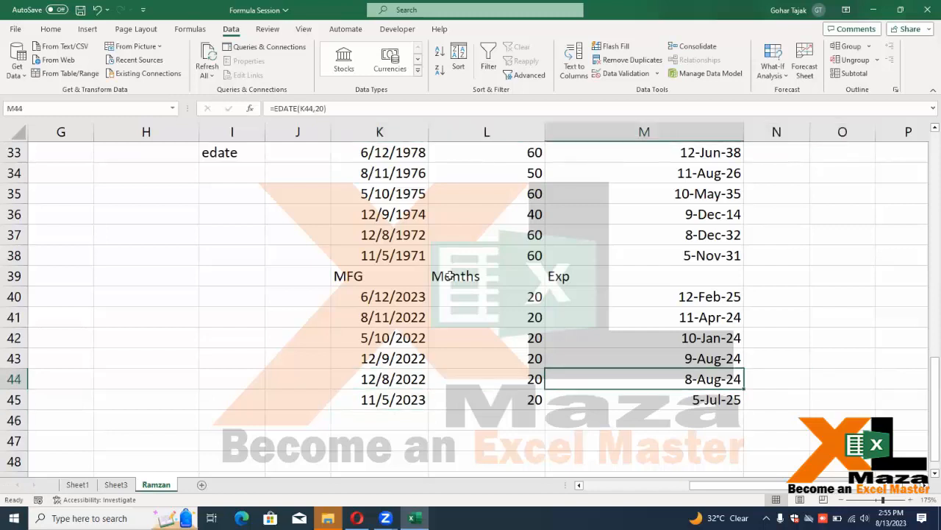
key(Up)
key(Up)
key(Up)
key(Up)
key(Up)
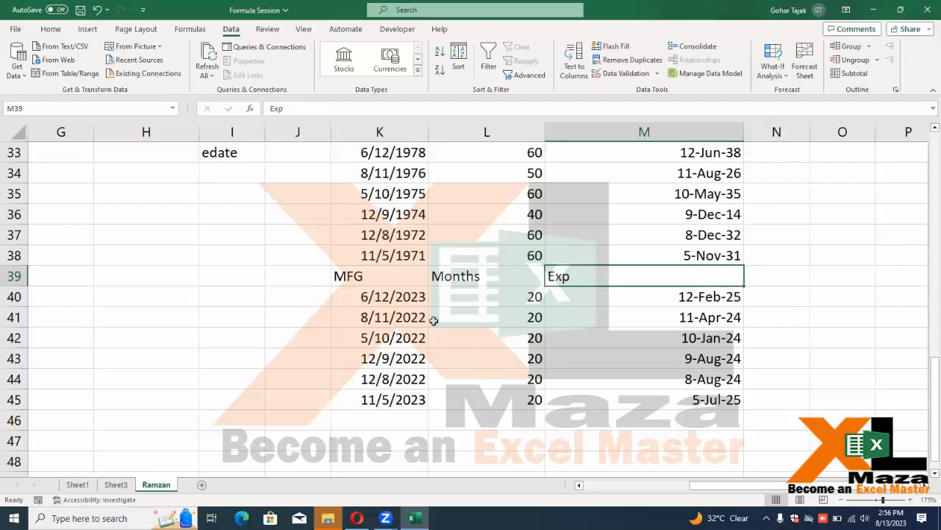
scroll(316, 361, up, 3)
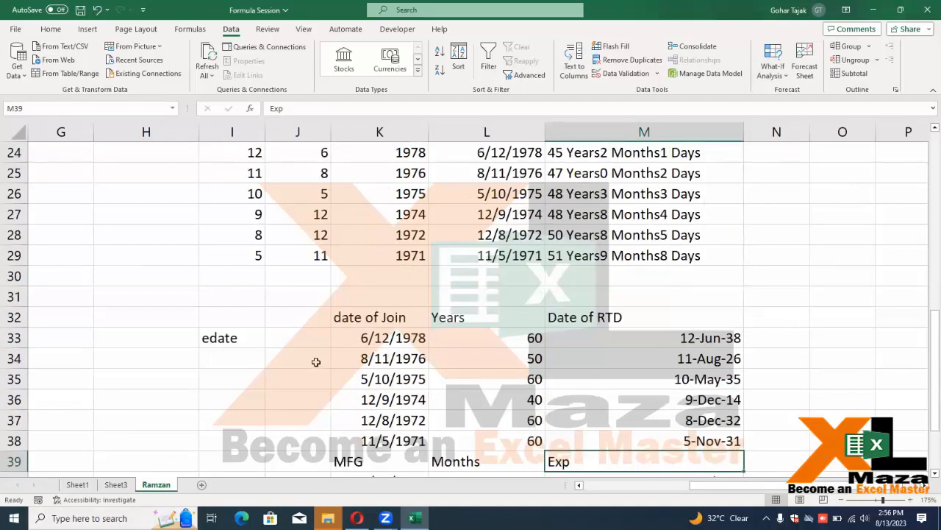
scroll(315, 361, up, 5)
scroll(316, 361, up, 3)
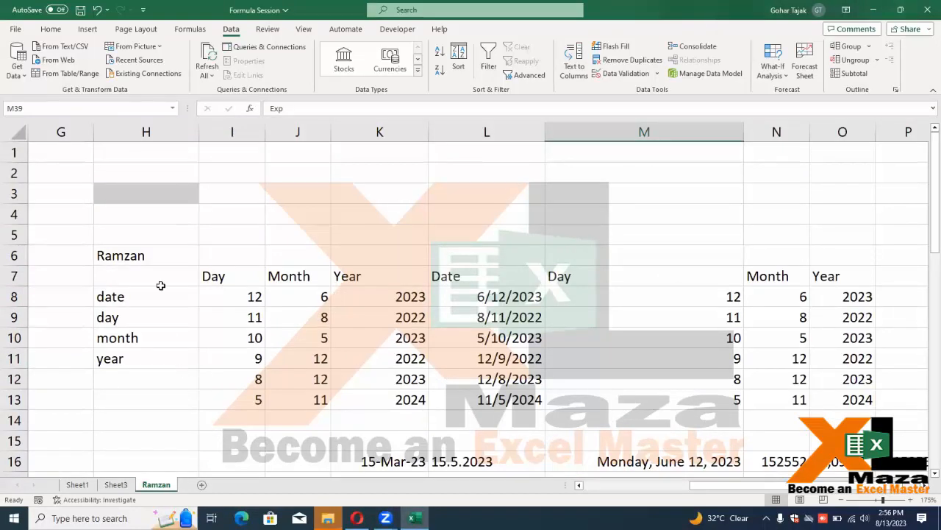
scroll(160, 294, down, 7)
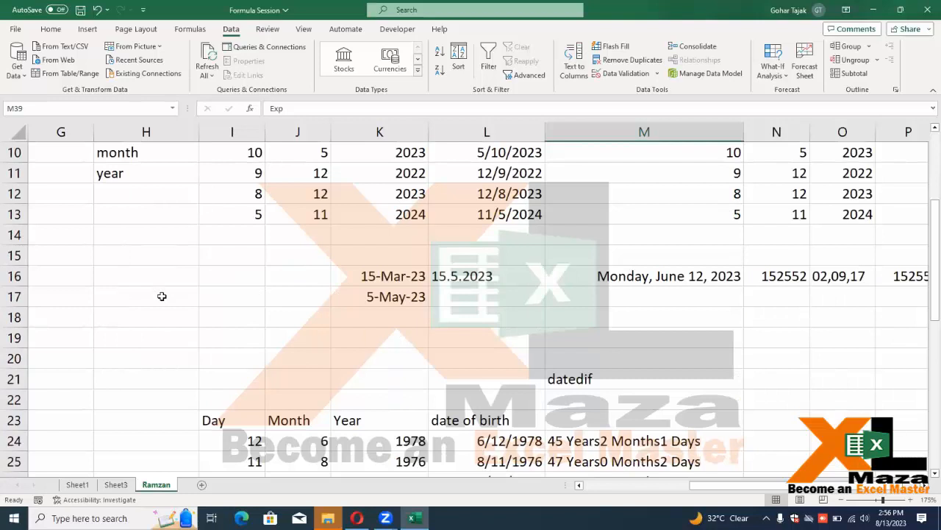
click(202, 484)
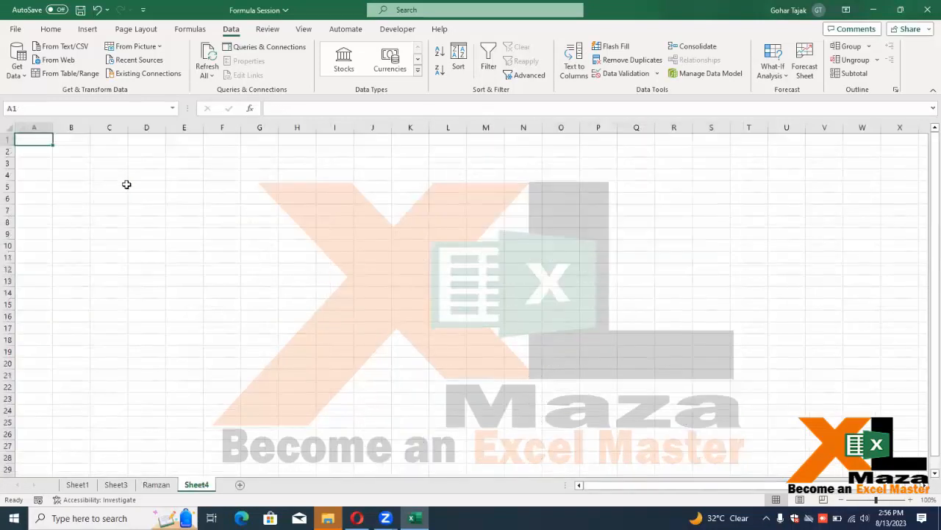
Type 'if' in A1 of the new Sheet4, then return to the Ramzan sheet
ctrl+scroll(125, 183, up, 5)
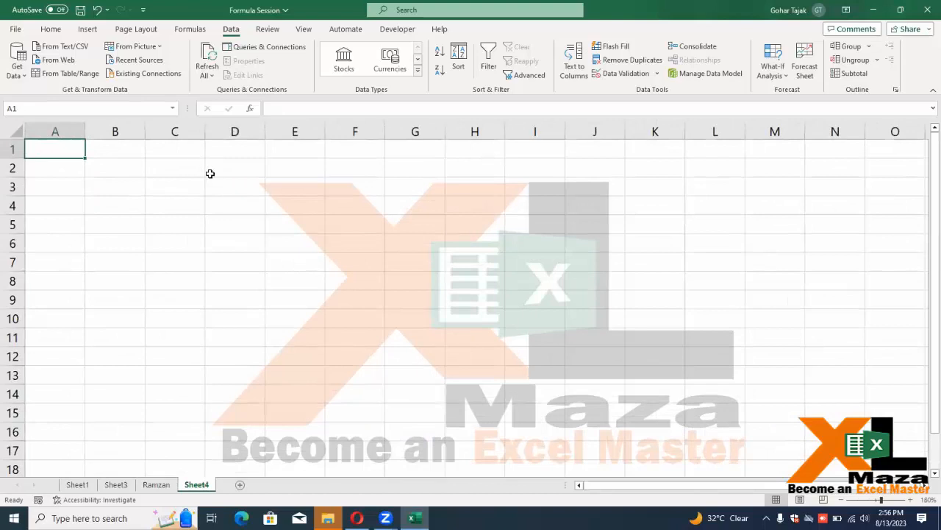
text(if)
key(Tab)
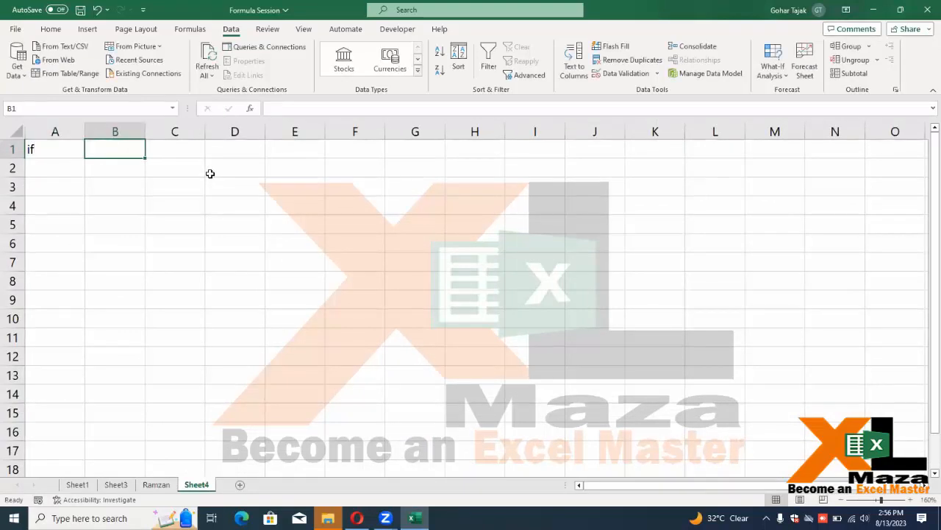
click(156, 484)
scroll(156, 457, up, 7)
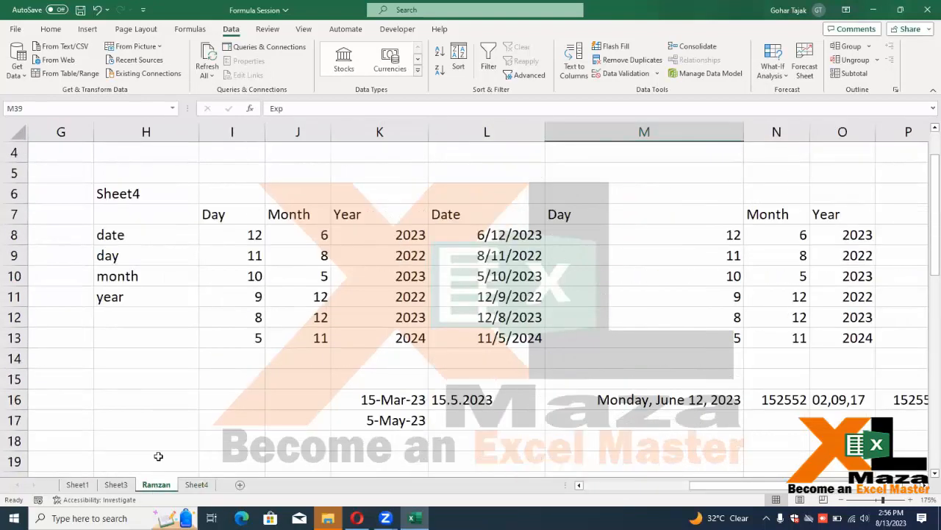
Copy the Roll No/Name/Fees/Class table from Sheet3 and paste it into Sheet4 at B1
click(116, 484)
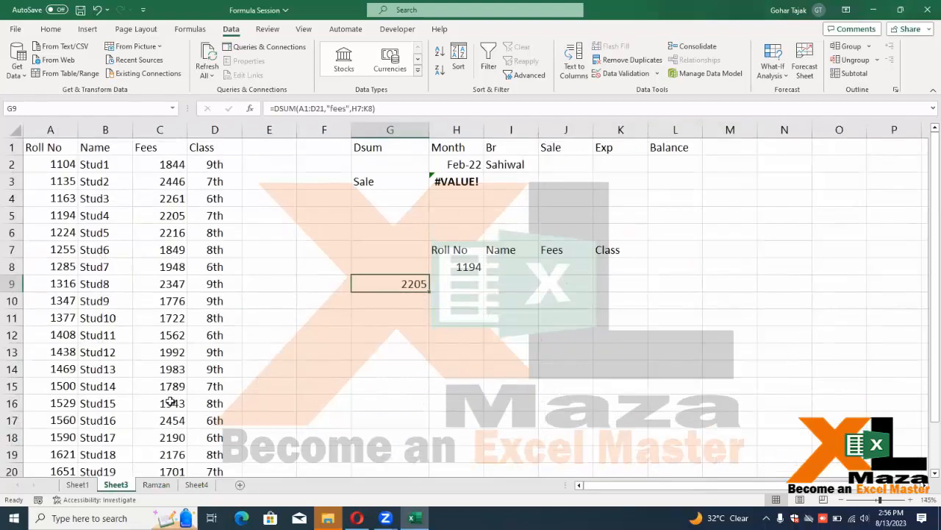
click(67, 144)
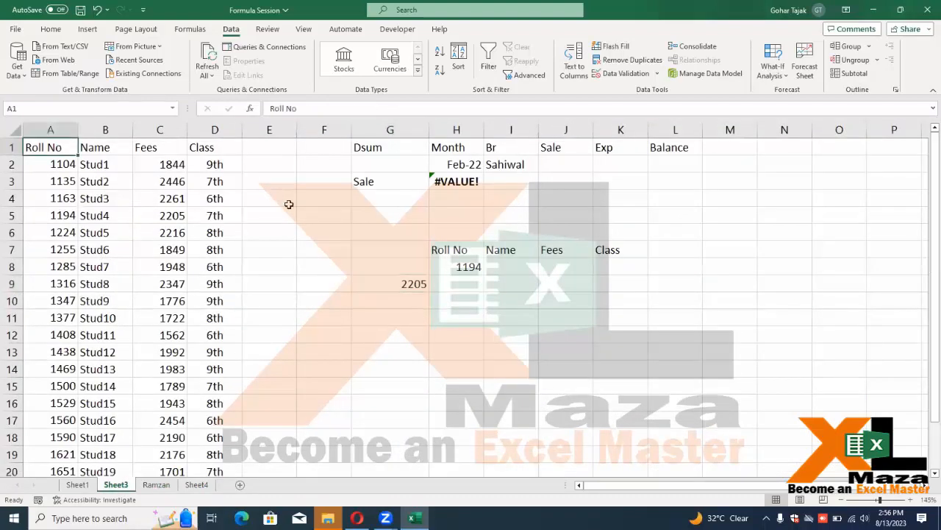
key(ctrl+shift+Right)
key(ctrl+shift+Down)
key(ctrl+c)
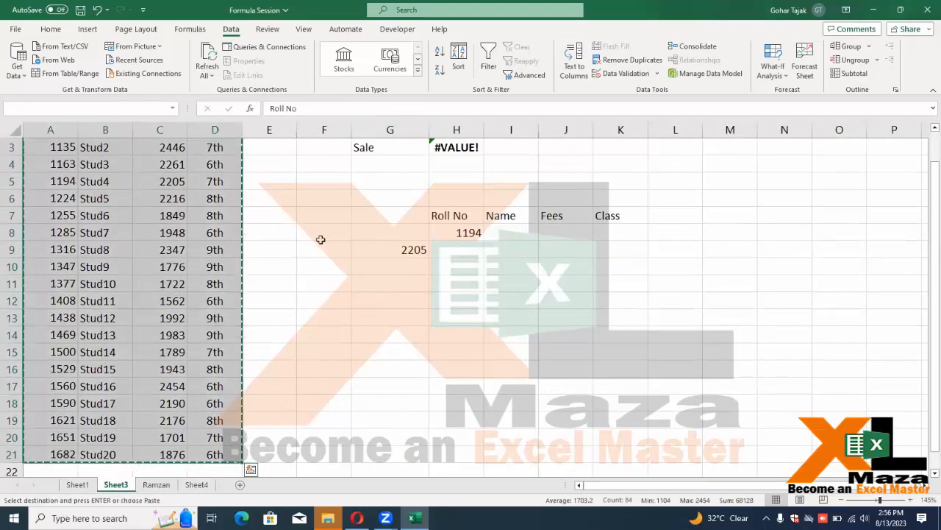
click(200, 484)
key(ctrl+v)
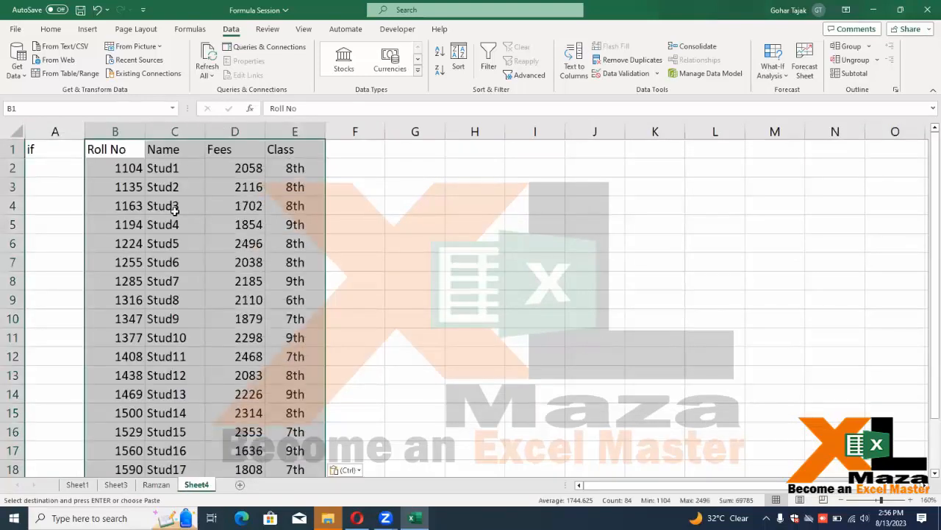
Widen columns B and C to fit the Roll No header and names
drag(203, 130, 224, 129)
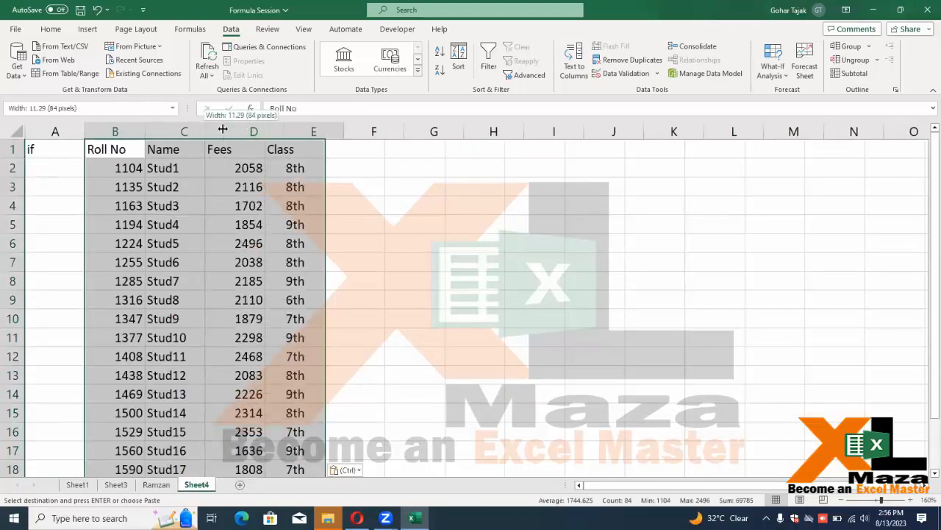
drag(145, 132, 158, 135)
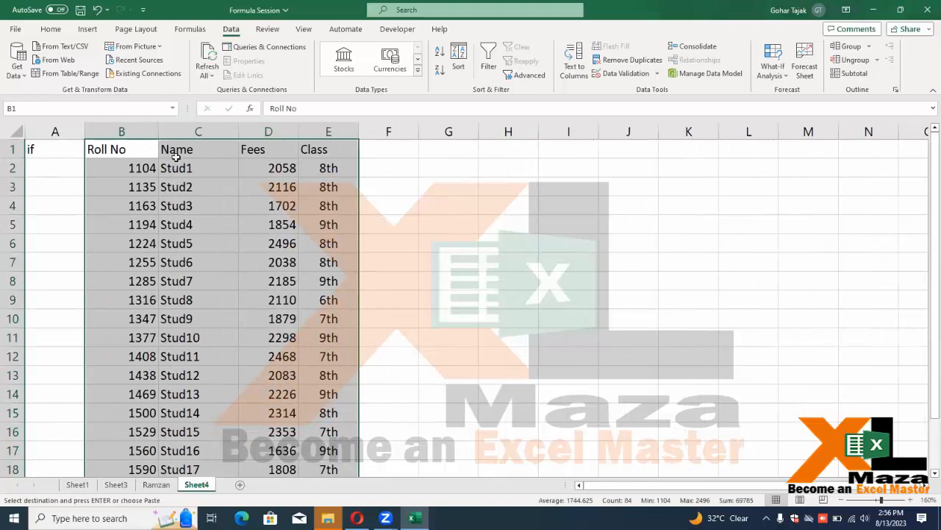
click(174, 156)
key(Left)
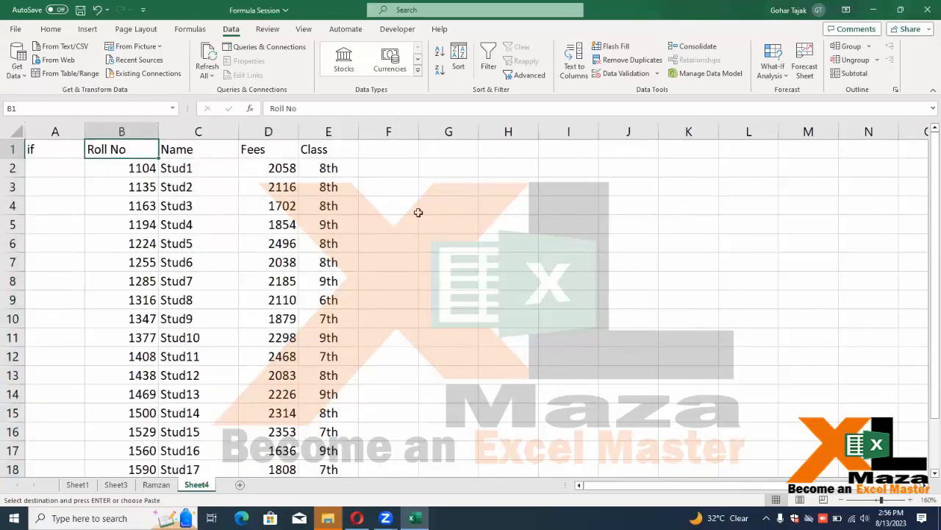
Rename the headers to Emp NO, Designation and Salary
text(Emp NO)
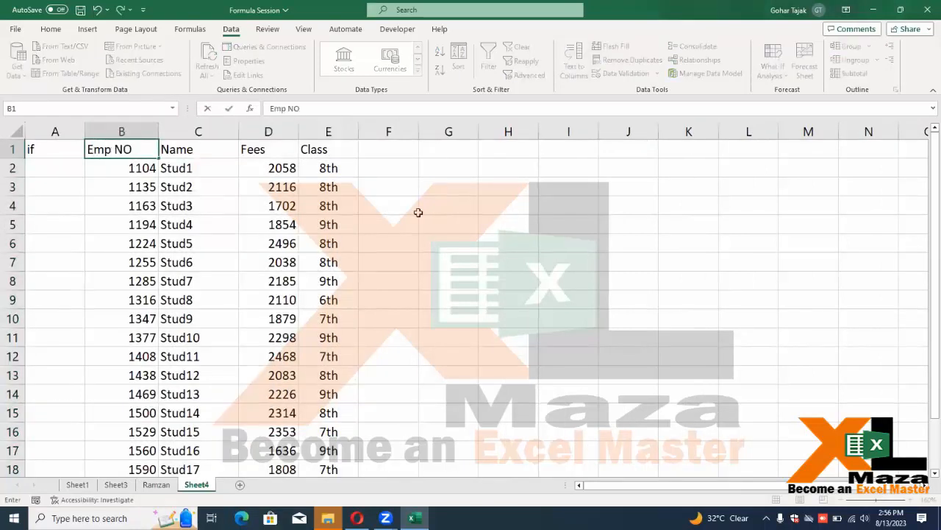
key(Right)
key(Right)
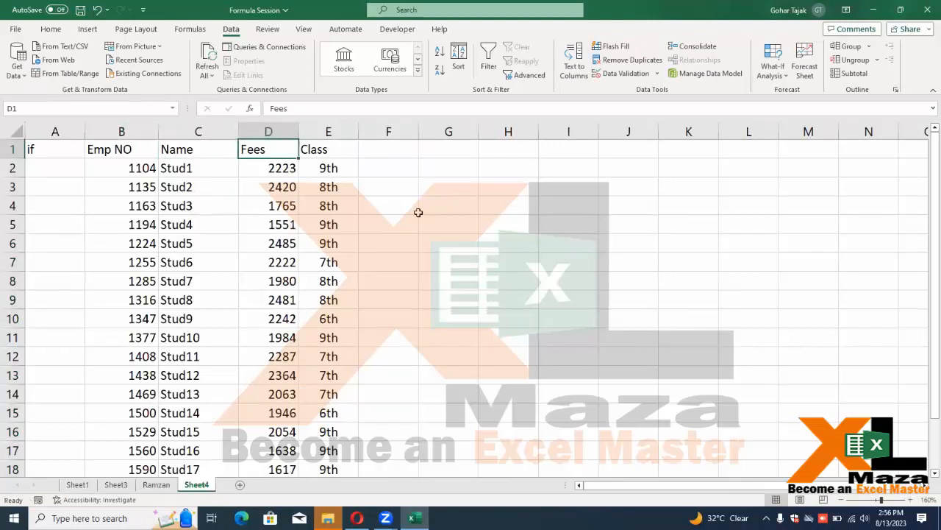
text(Designation)
key(Right)
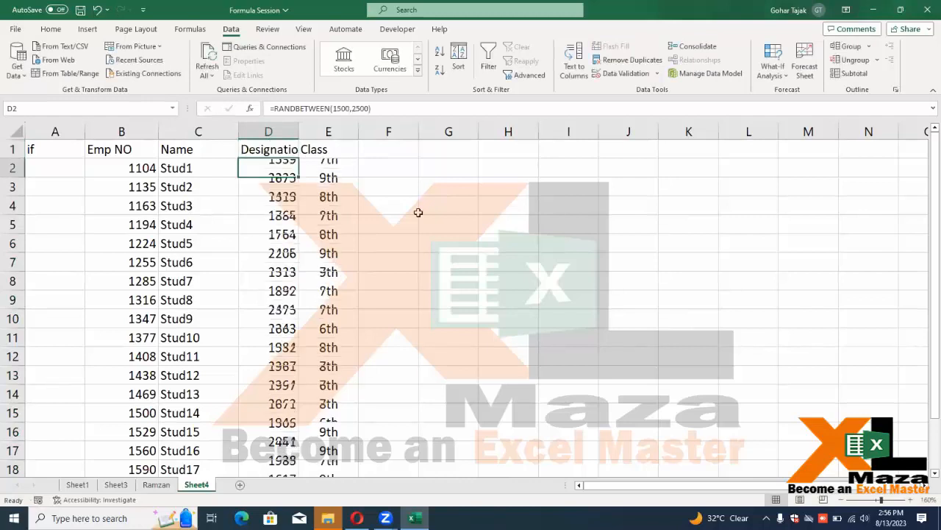
text(Salary)
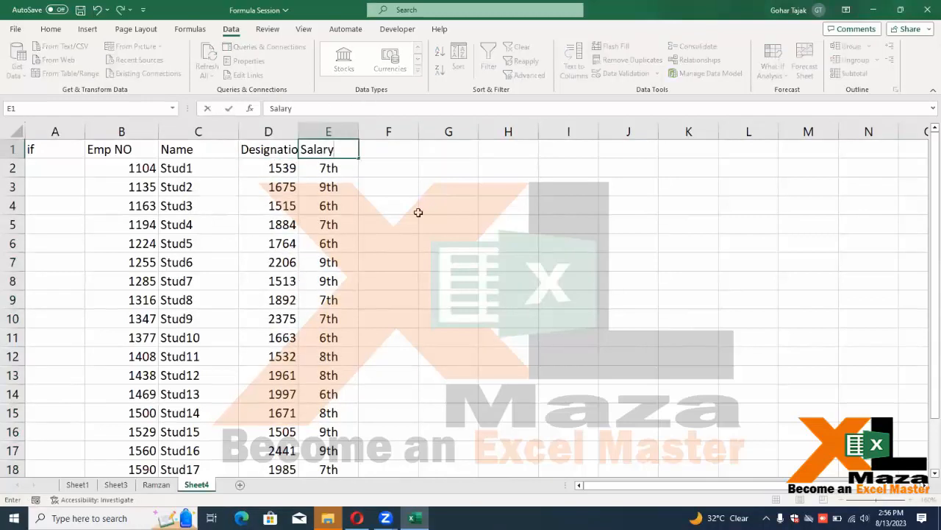
key(Return)
Clear the old Fees and Class values and widen the Designation and Salary columns
key(Left)
key(shift+Right)
key(ctrl+shift+Down)
key(Delete)
key(ctrl+Up)
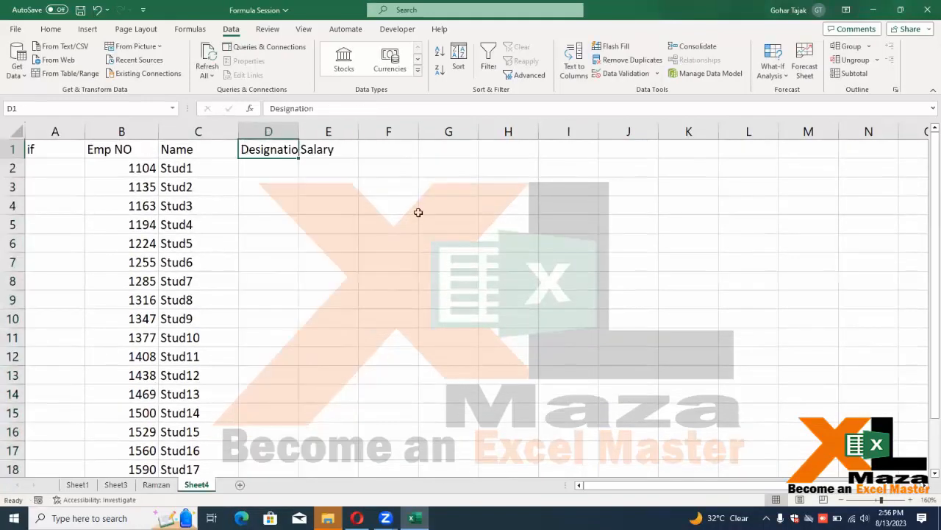
double_click(298, 131)
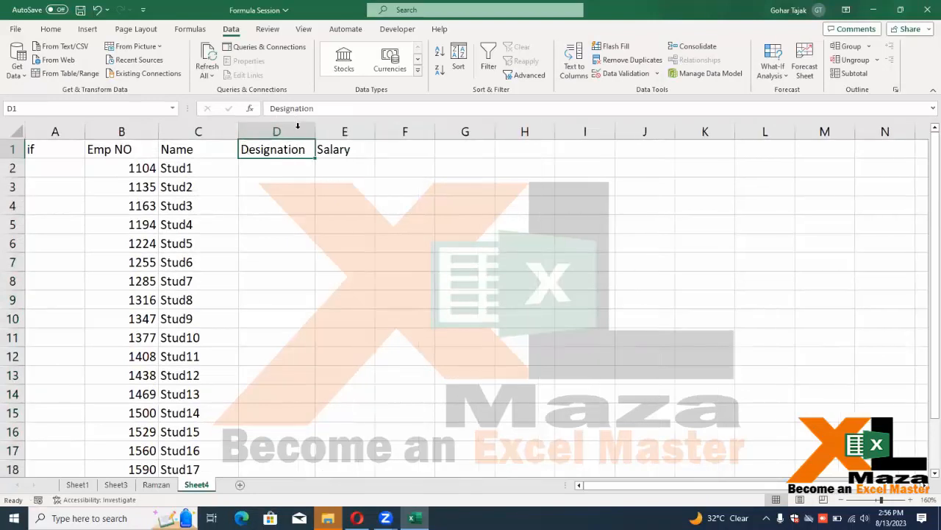
drag(378, 134, 392, 134)
drag(316, 131, 331, 131)
click(337, 166)
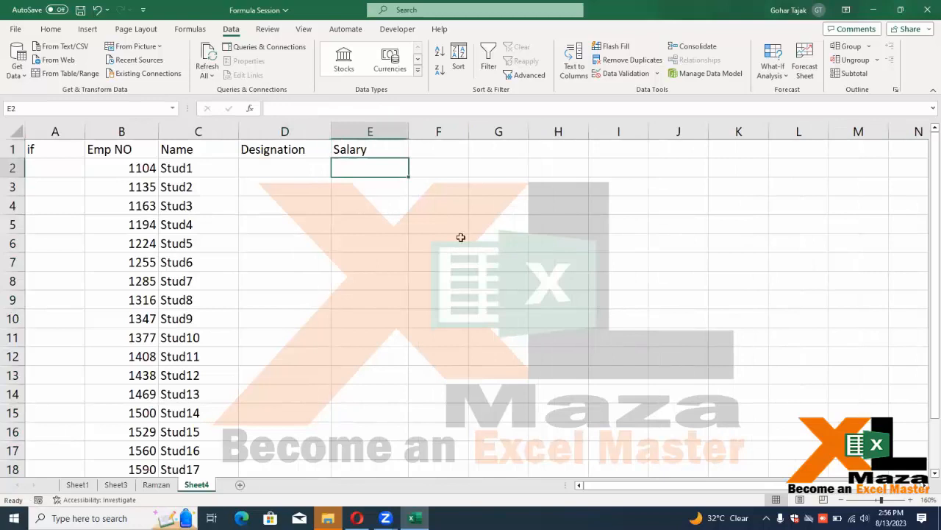
Enter >60000 as the first employee's salary in E2
key(Left)
key(Right)
text(6)
key(BackSpace)
text(>60000)
key(Return)
Enter the designations manager in D2 and Officer in D3
key(Up)
key(Left)
key(Right)
key(Left)
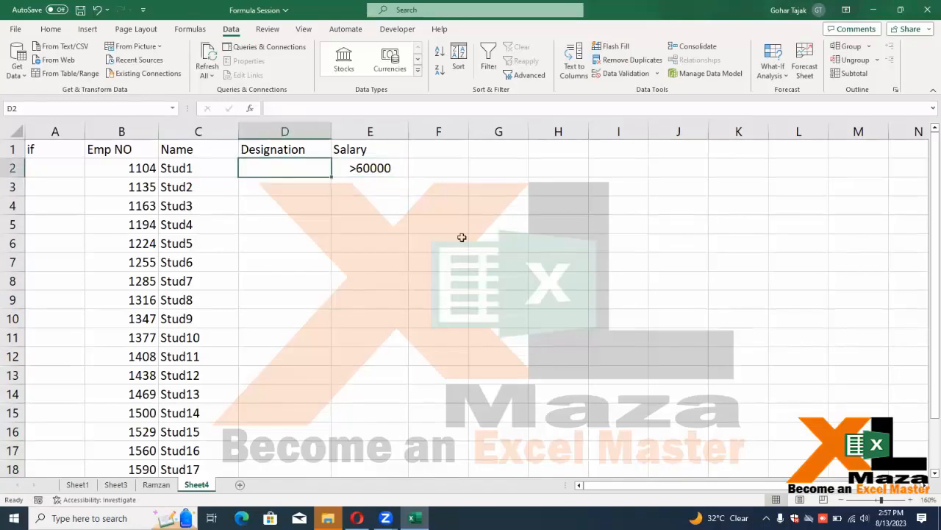
text(manager)
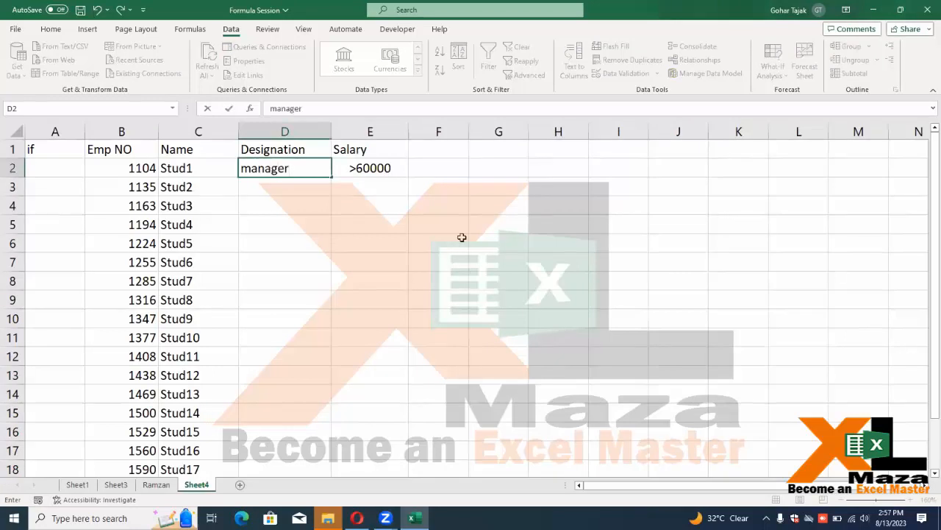
key(Tab)
key(Down)
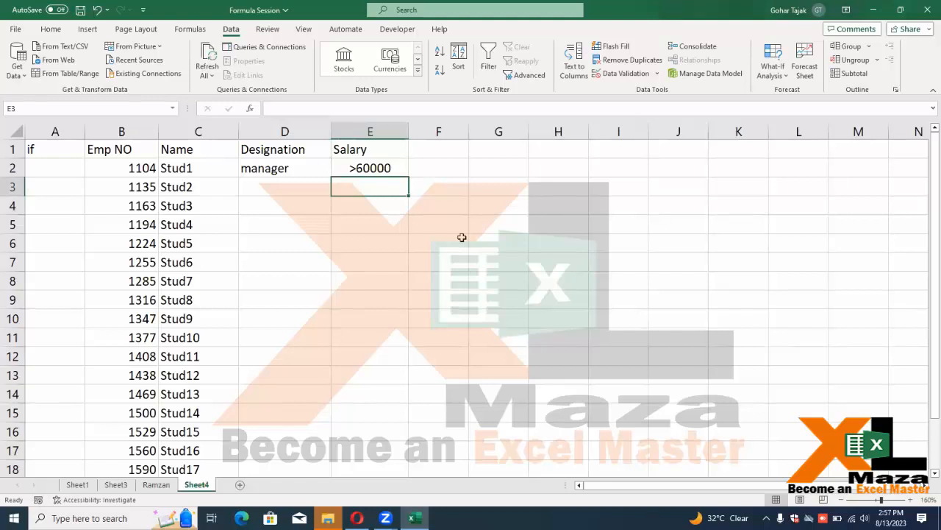
key(Left)
text(Officer)
key(Return)
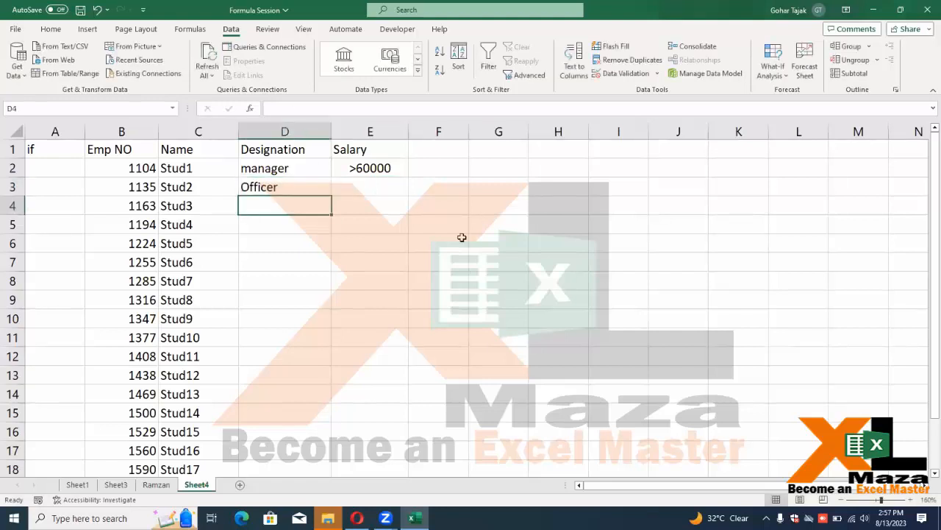
key(Up)
key(Up)
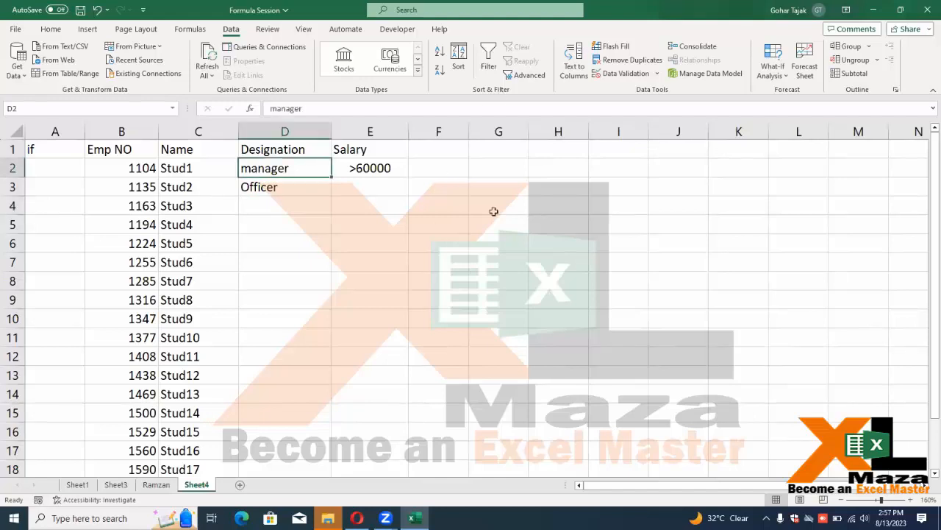
text(=fi)
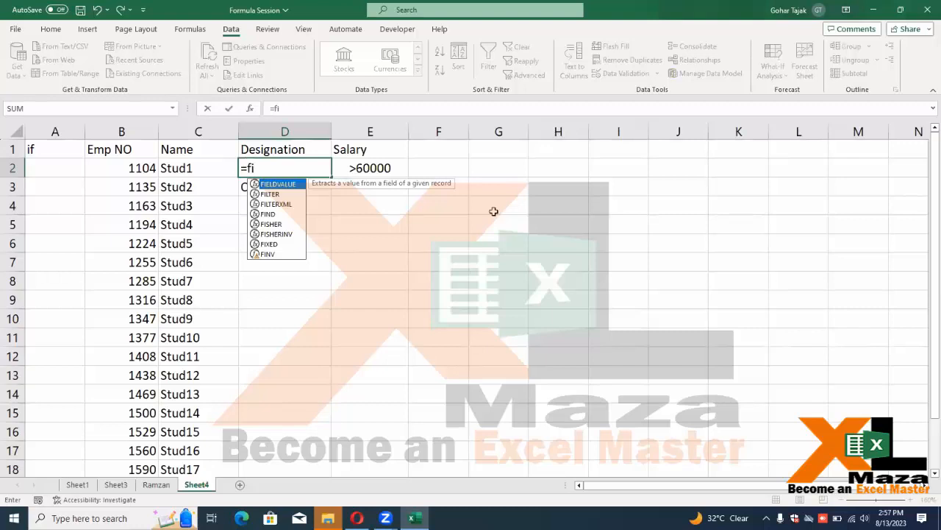
text(()
Enter =IF(E2>60000,"Manager","Officer") in D2, fixing the misspelled function name
key(Right)
text(>60000)
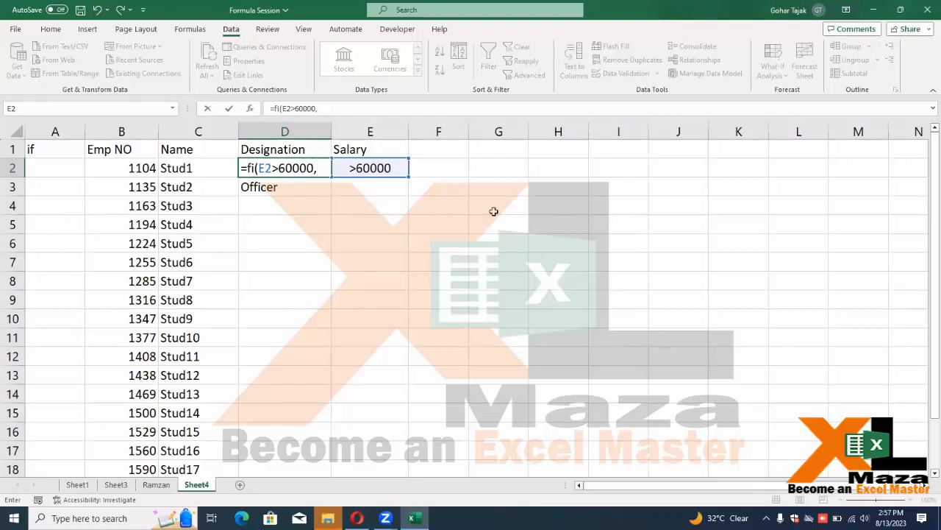
text(,"ma)
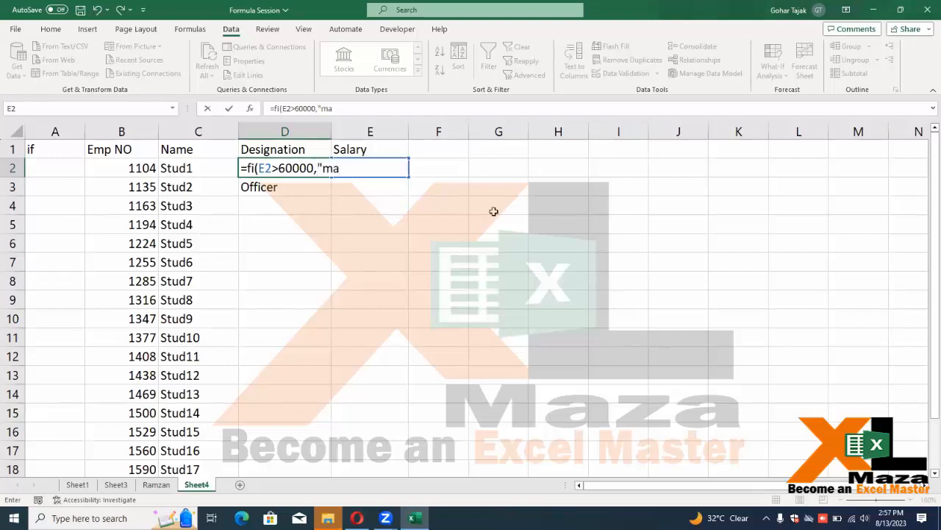
key(BackSpace)
key(BackSpace)
text(Manager",)
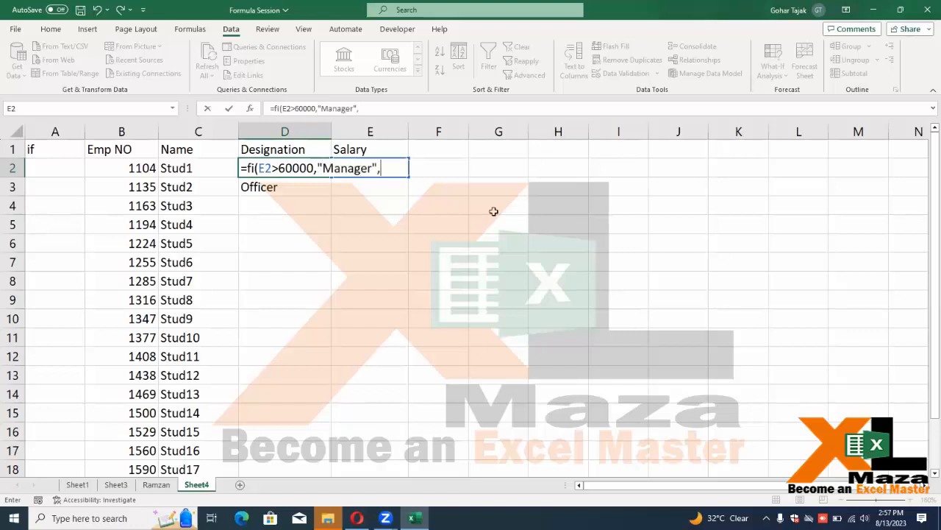
text("Officer")
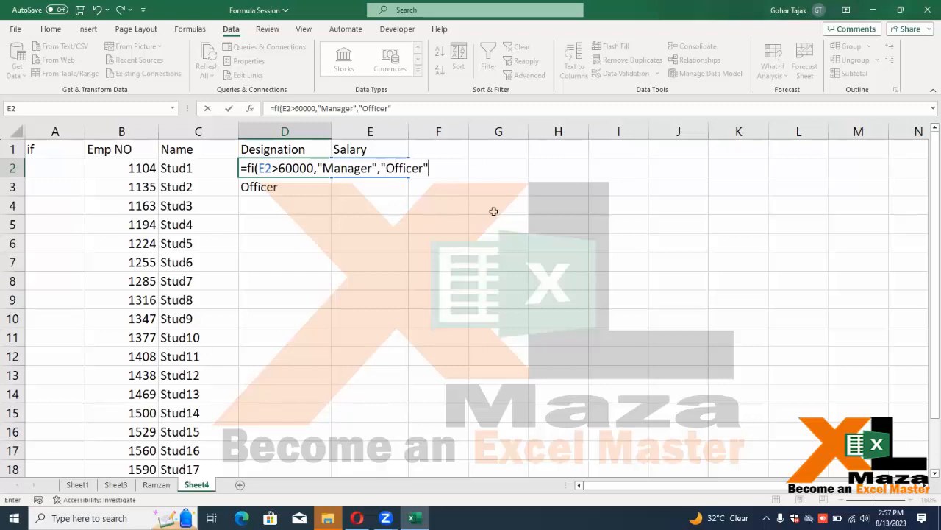
click(256, 168)
key(BackSpace)
key(BackSpace)
text(if)
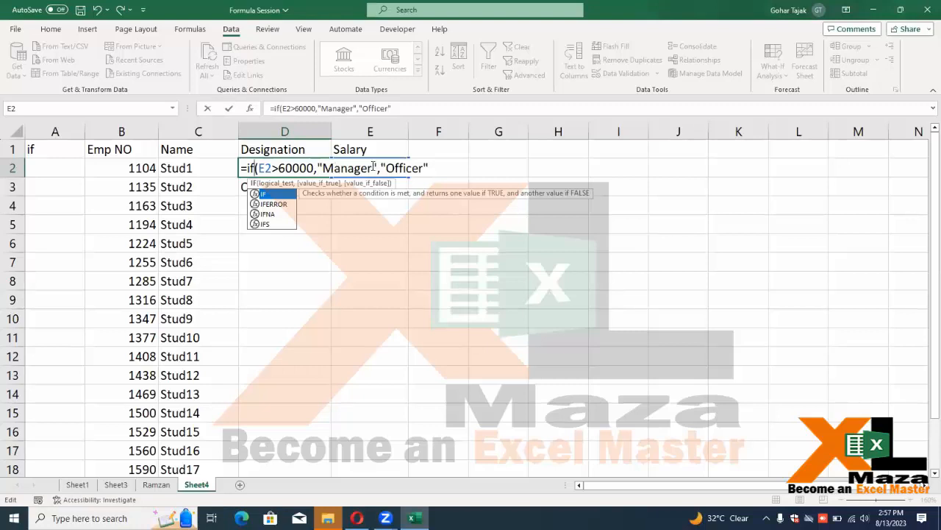
text())
key(Return)
Fill the IF formula down the Designation column to the last employee
key(Up)
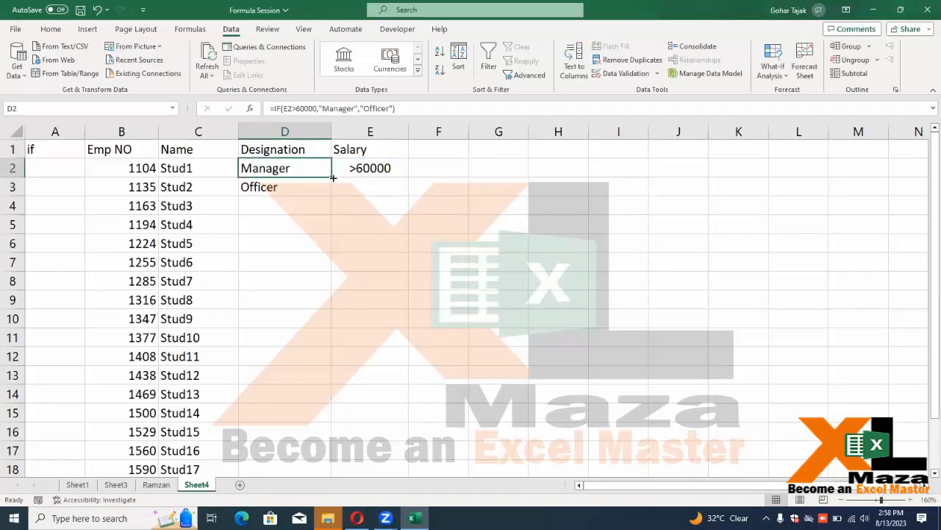
drag(331, 178, 330, 188)
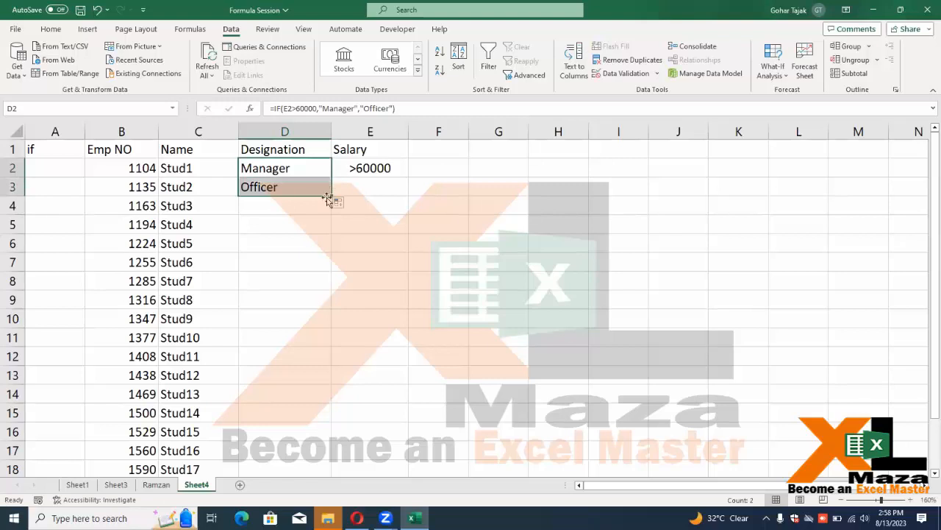
double_click(331, 195)
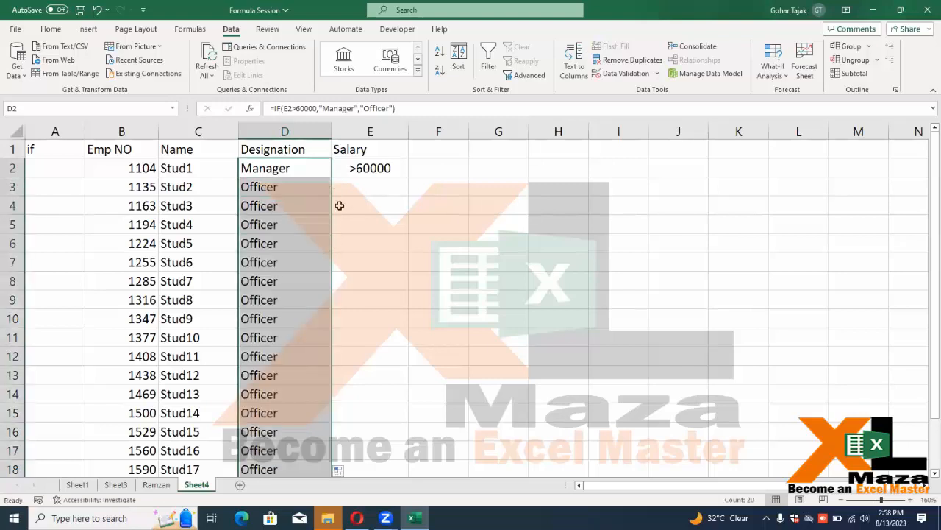
click(354, 171)
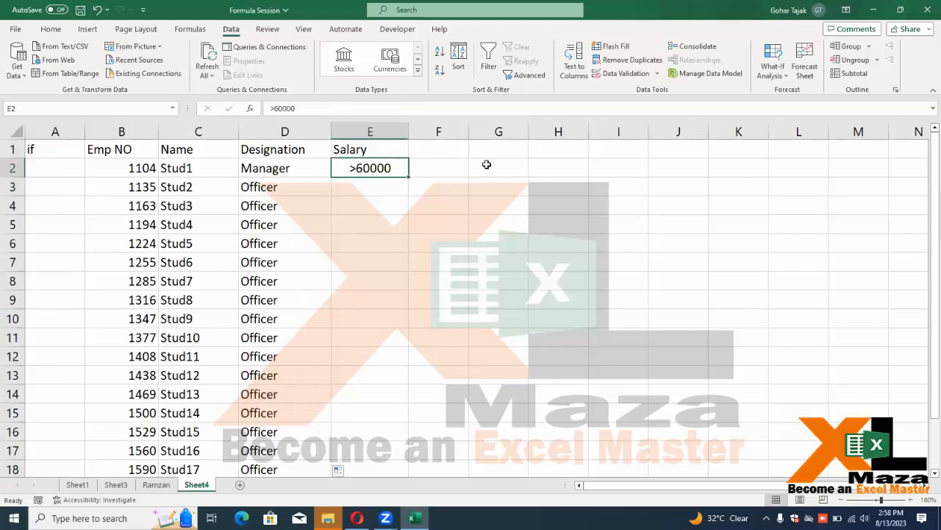
Enter trial salaries 68000, 45000, 40000 and 85000 in the first Salary cells
text(6000)
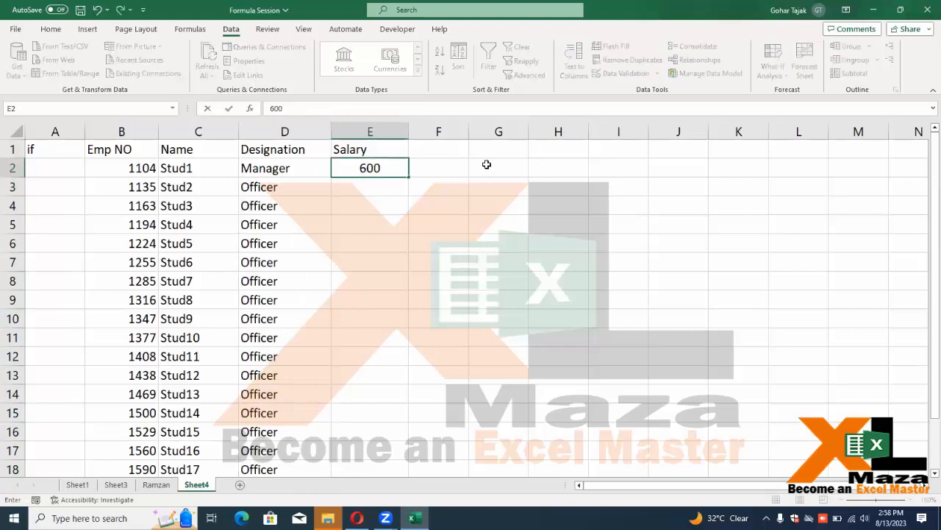
key(BackSpace)
key(BackSpace)
text(680000)
key(BackSpace)
key(Return)
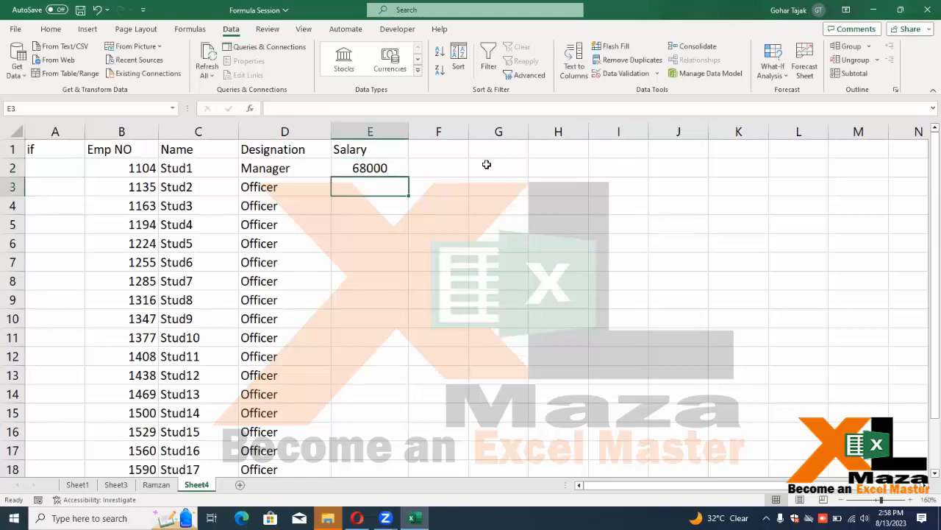
key(Left)
key(Right)
text(45000)
key(Return)
text(40000)
key(Return)
text(85000)
key(Return)
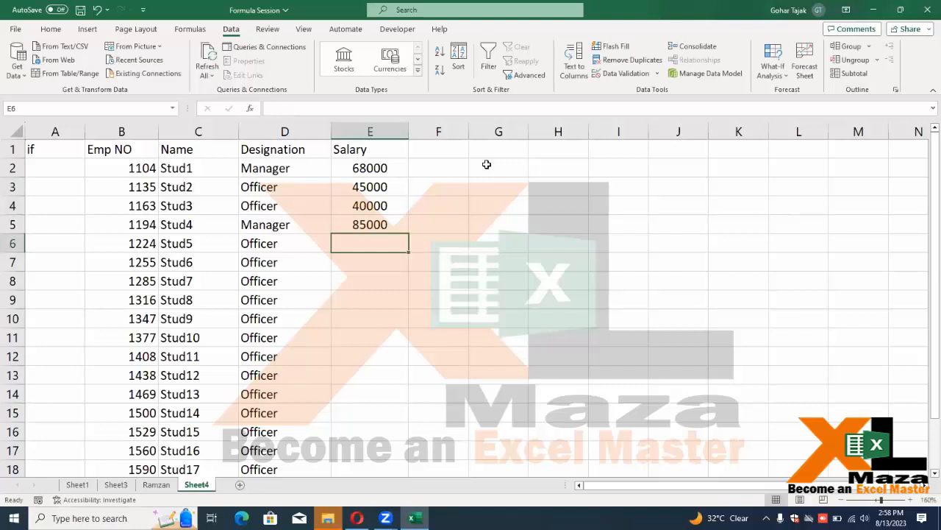
Fill the selected Salary cells with =RANDBETWEEN(45000,85000) using Ctrl+Enter
key(Up)
key(Up)
key(Up)
key(Up)
key(shift+Down)
key(shift+Down)
key(shift+Down)
key(shift+Down)
key(shift+Down)
key(shift+Down)
key(shift+Down)
key(shift+Down)
key(shift+Down)
key(shift+Down)
key(shift+Down)
key(shift+Down)
key(shift+Down)
key(shift+Down)
key(shift+Down)
key(shift+Down)
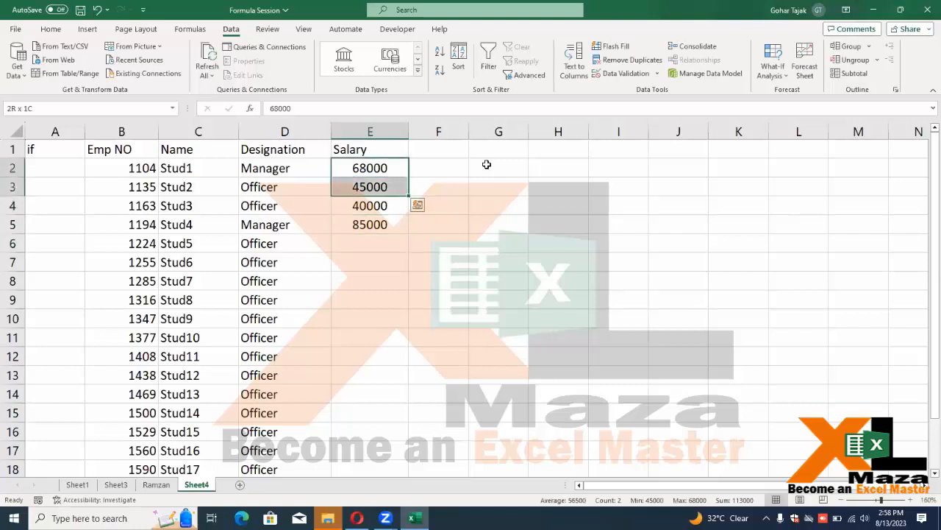
key(shift+Down)
key(shift+Down)
key(shift+Down)
key(shift+Down)
key(shift+Down)
text(=ran)
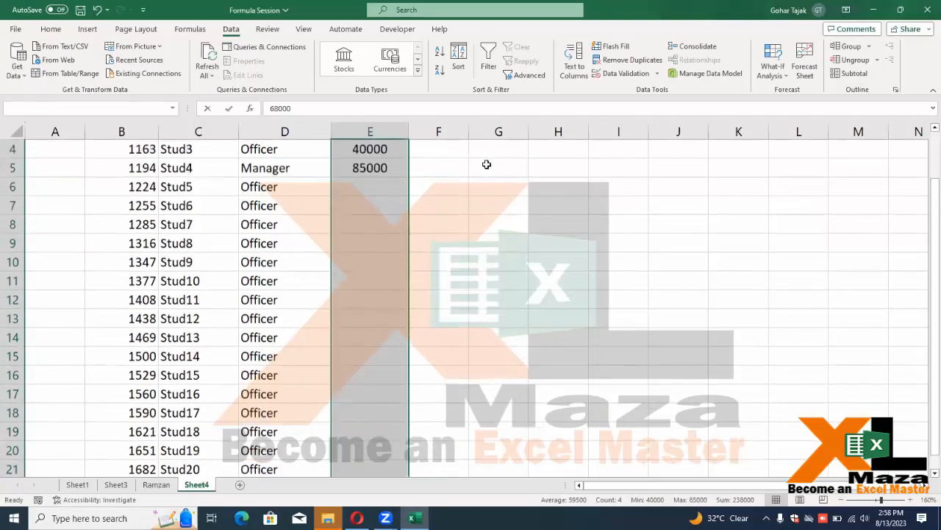
text(d)
key(Down)
key(Down)
key(Tab)
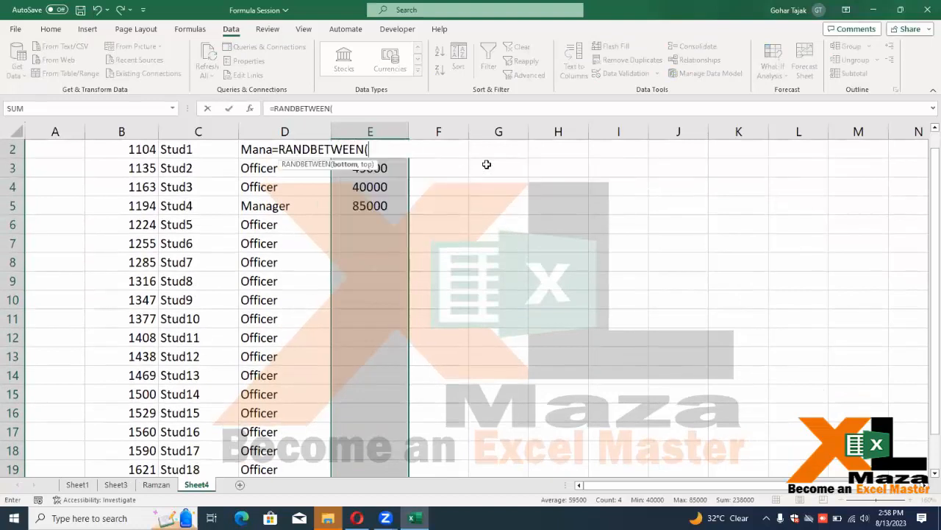
text(45000,85000)
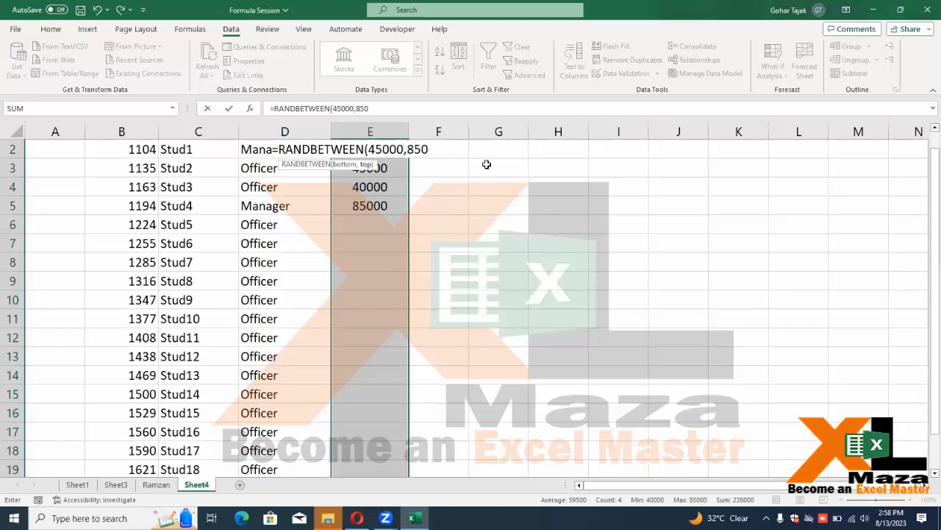
key(ctrl+Return)
Inspect the first employee's RANDBETWEEN salary formula without changing it
key(Down)
key(Up)
key(Down)
key(Down)
key(Down)
key(Down)
key(Down)
key(Up)
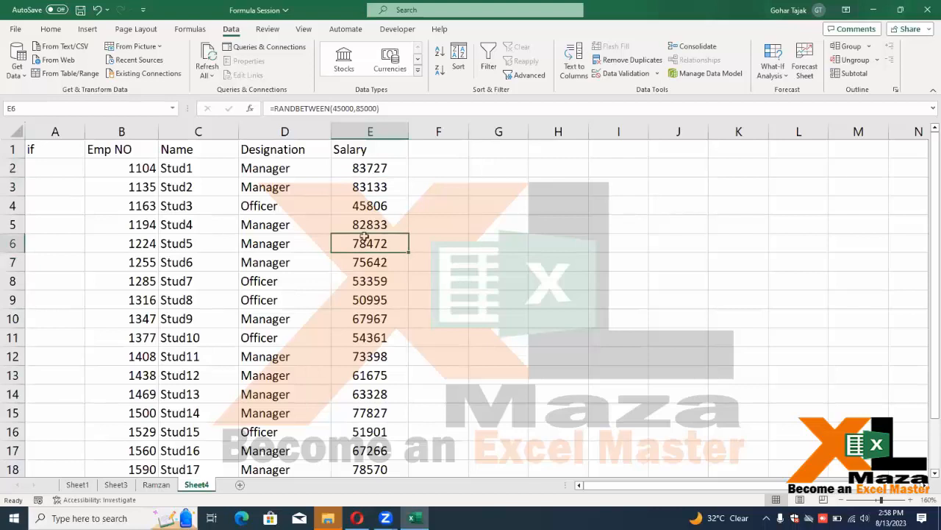
click(382, 175)
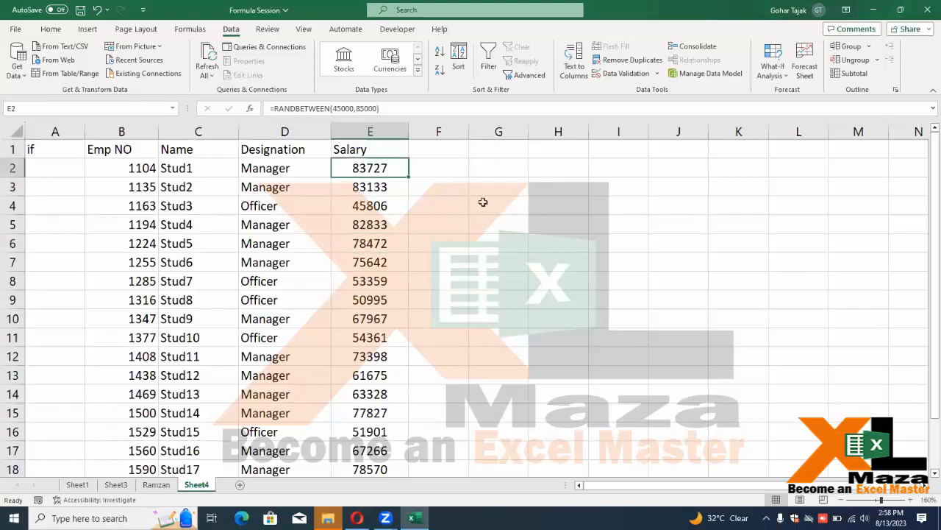
key(F2)
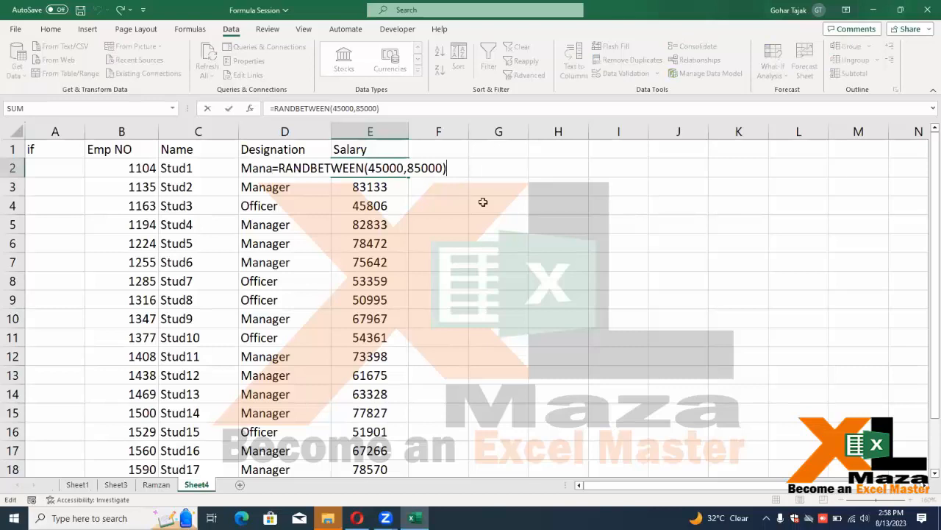
key(Escape)
key(Left)
key(Left)
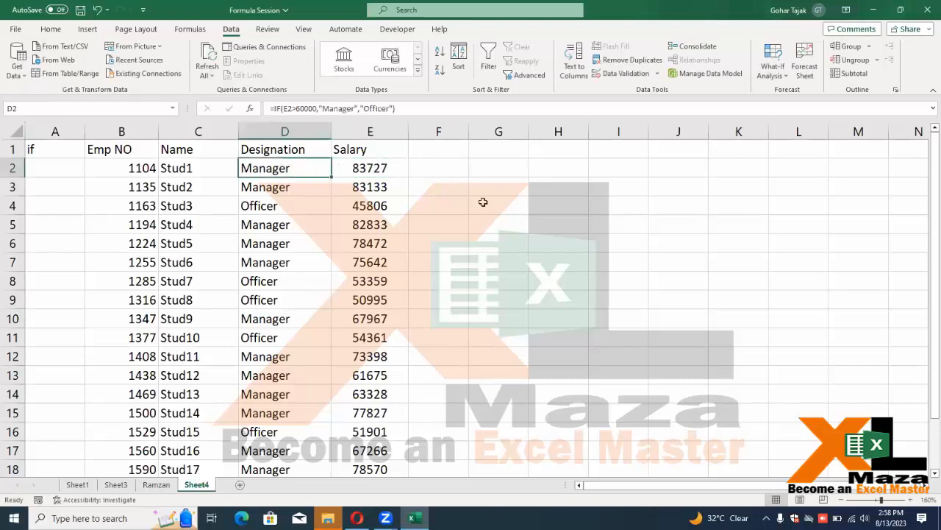
Add the heading 'Salary' in F1, the empty header cell after the existing Salary
key(Up)
key(Right)
key(Right)
key(Right)
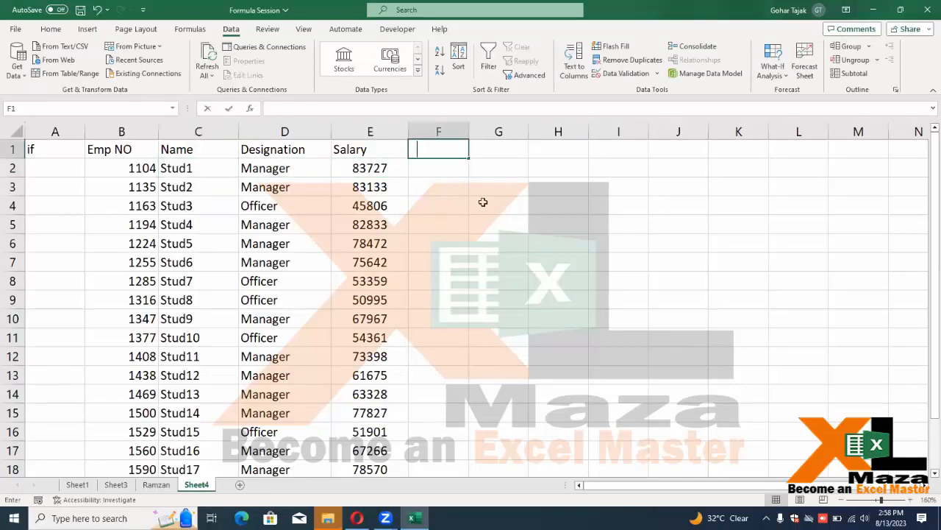
text(Salry)
key(BackSpace)
key(BackSpace)
text(ary)
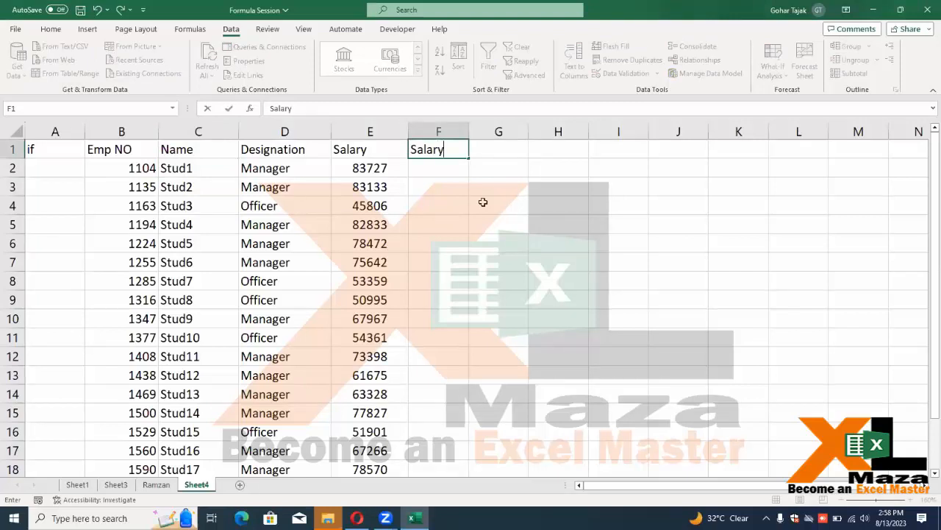
key(Return)
Enter =IF(D2="Manager",80000,45000) in F2 as the fixed-salary formula
text(=if)
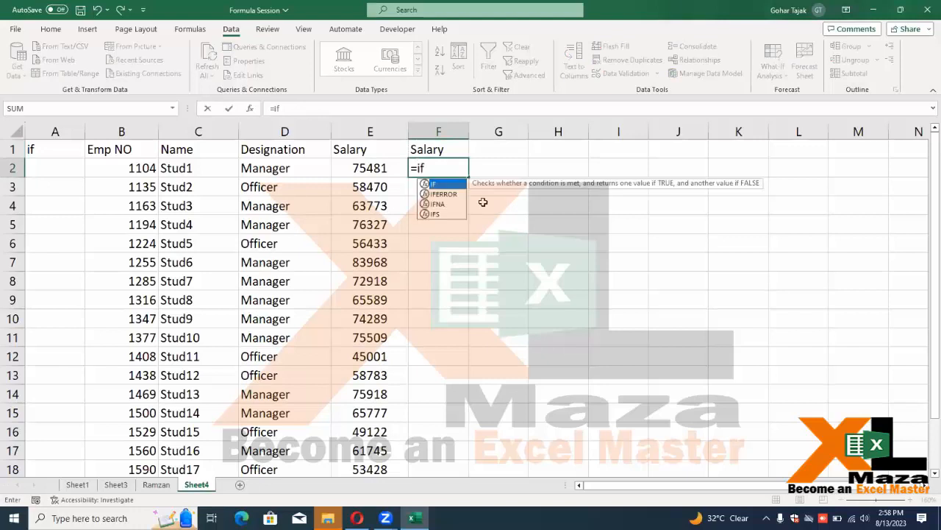
text((D2)
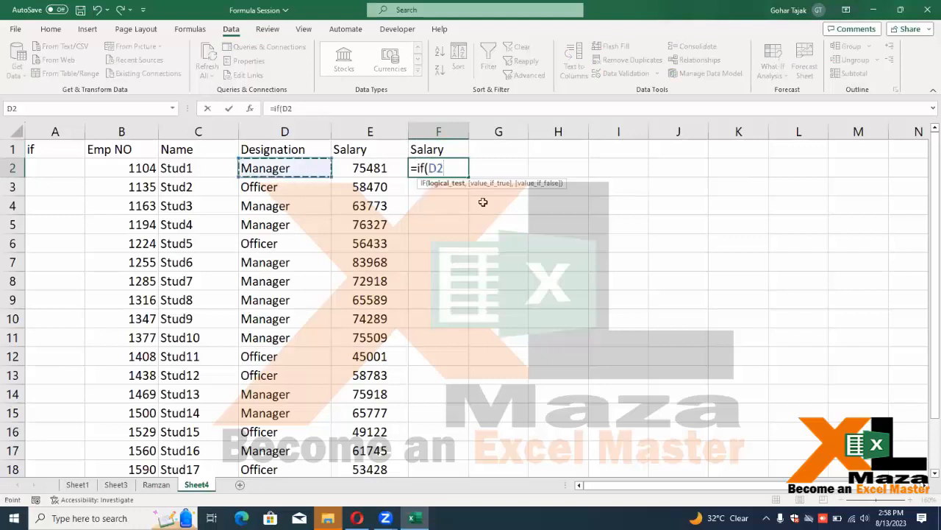
text(="M)
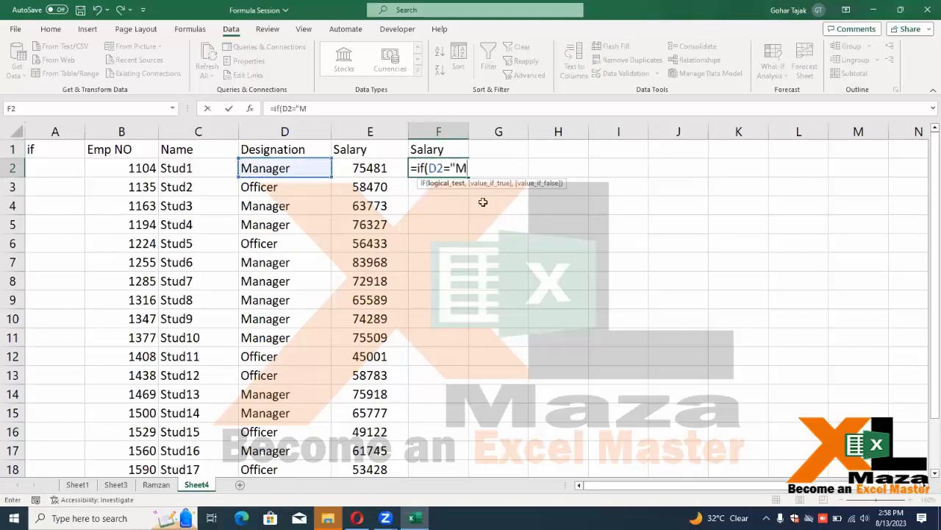
text(anager",)
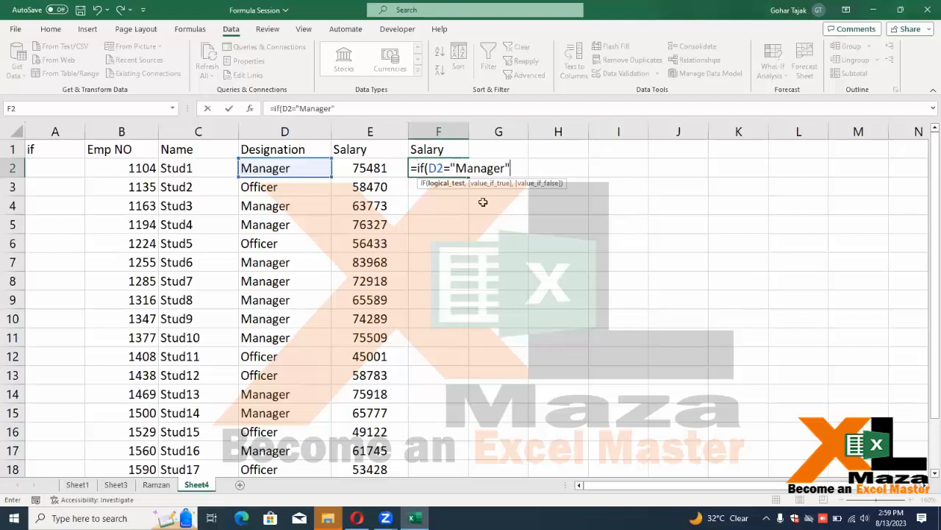
text(6)
key(BackSpace)
text(8000)
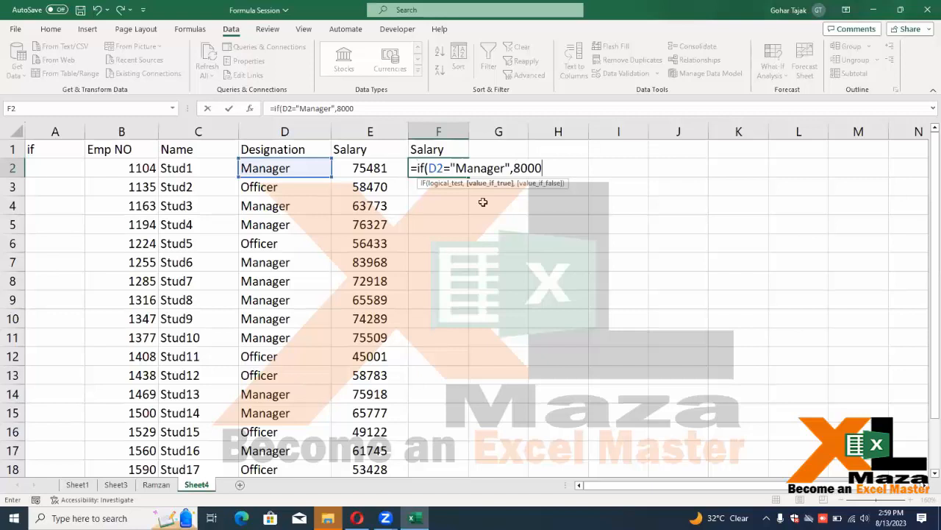
text(0,)
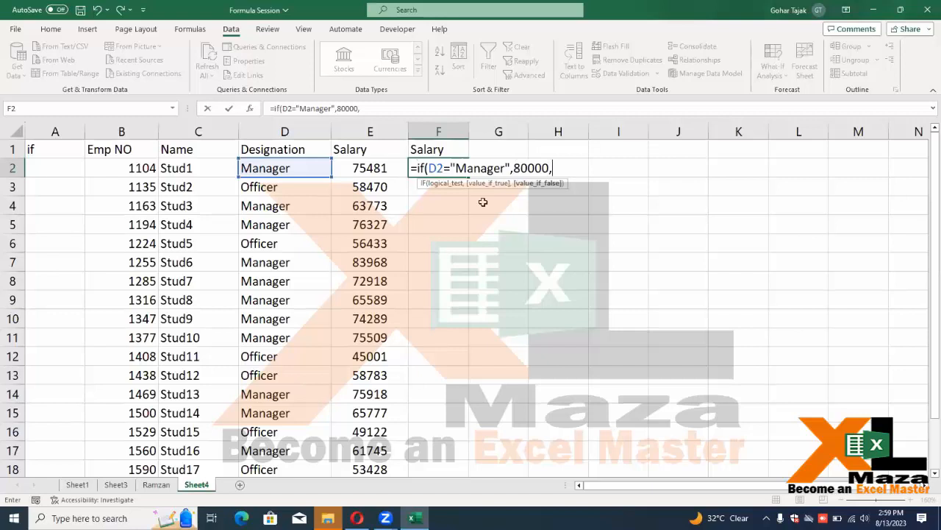
text(450000)
key(BackSpace)
key(ctrl+Return)
key(Up)
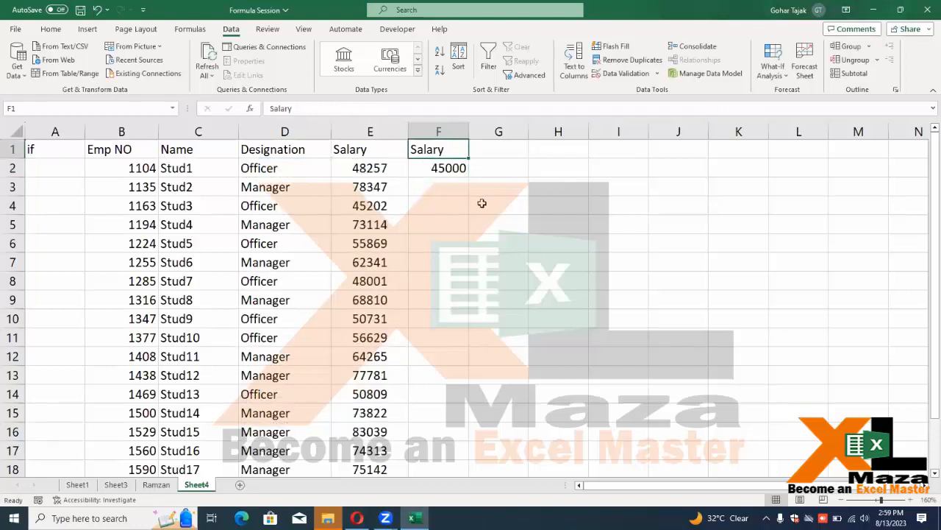
click(454, 167)
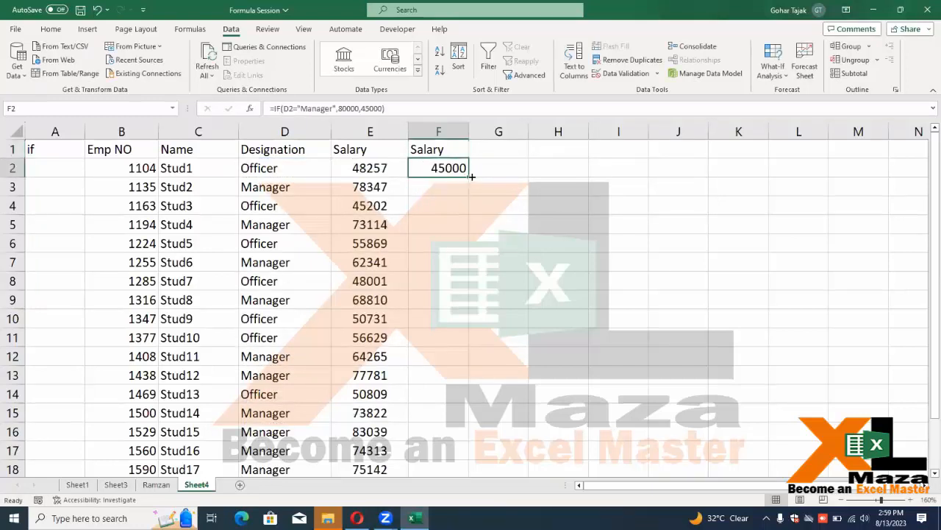
Copy the fixed-salary IF formula down the column and verify Stud2 and Stud4 against their designations
double_click(471, 176)
click(295, 183)
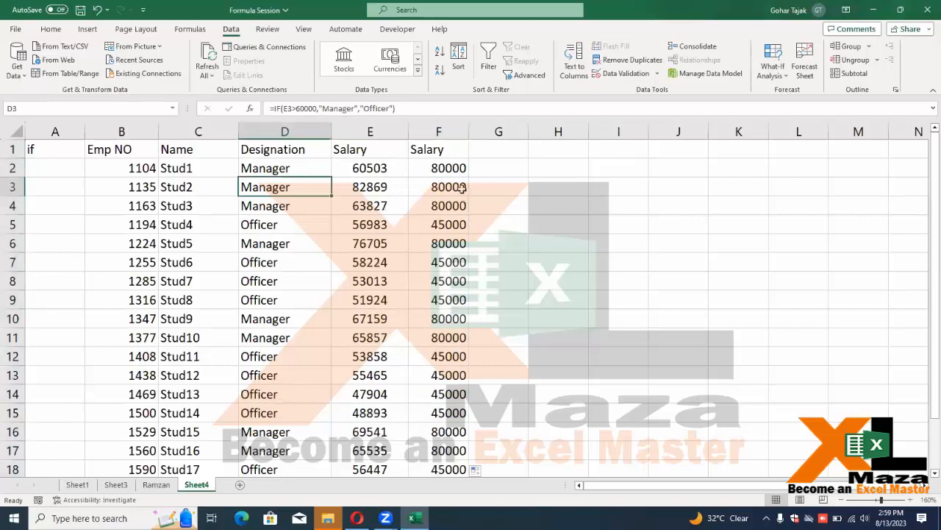
click(461, 187)
click(304, 228)
click(441, 226)
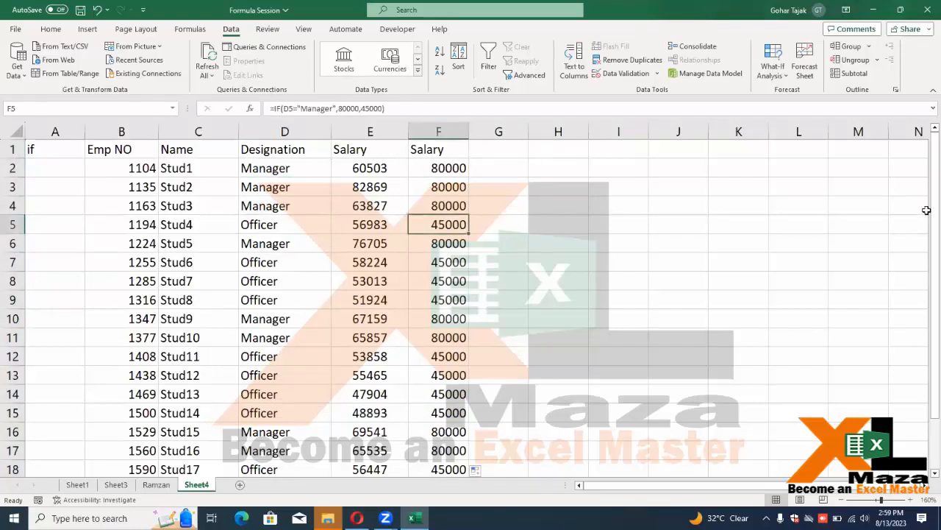
Review the first employee's Designation and both salary values in the table
scroll(468, 342, down, 5)
scroll(468, 342, up, 5)
click(515, 167)
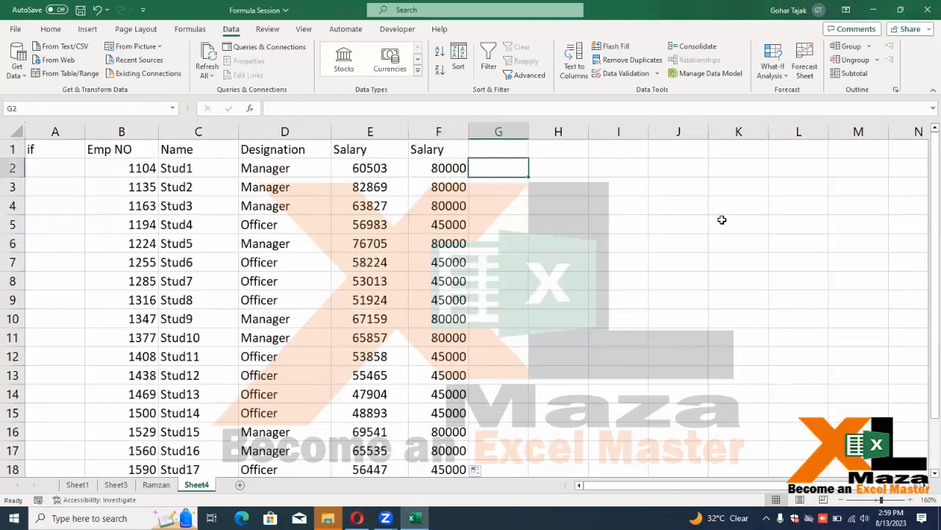
key(Left)
key(Left)
key(Left)
key(Right)
key(Right)
key(Right)
key(Right)
key(Right)
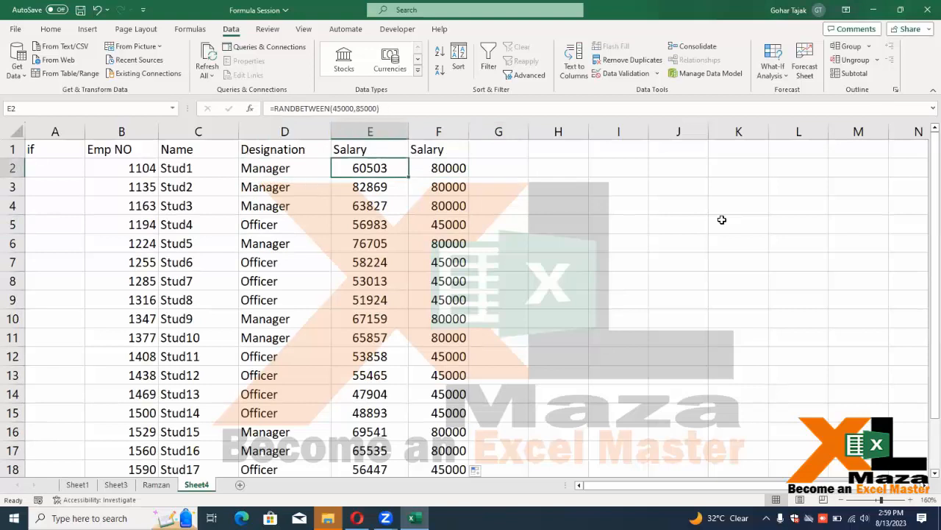
key(Left)
key(Left)
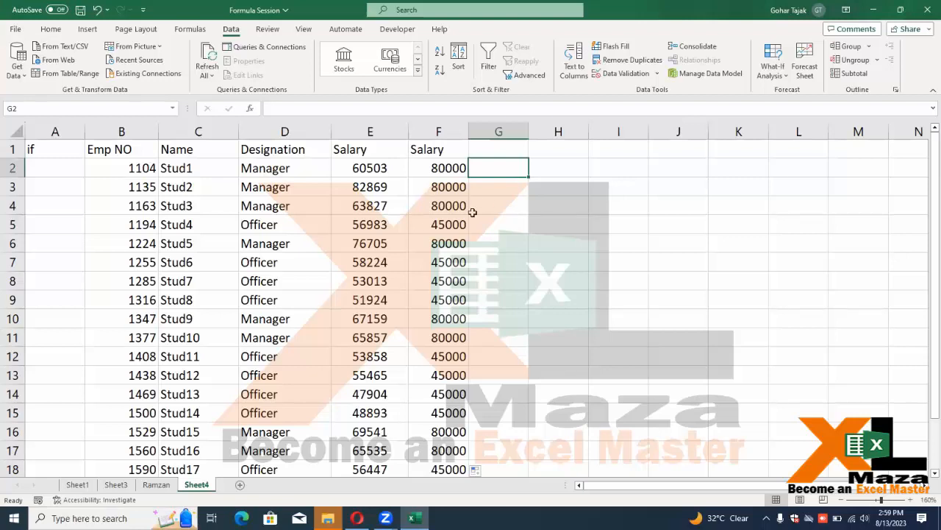
Copy the Roll No student table from Sheet3 and paste it at H2 on Sheet4
click(155, 484)
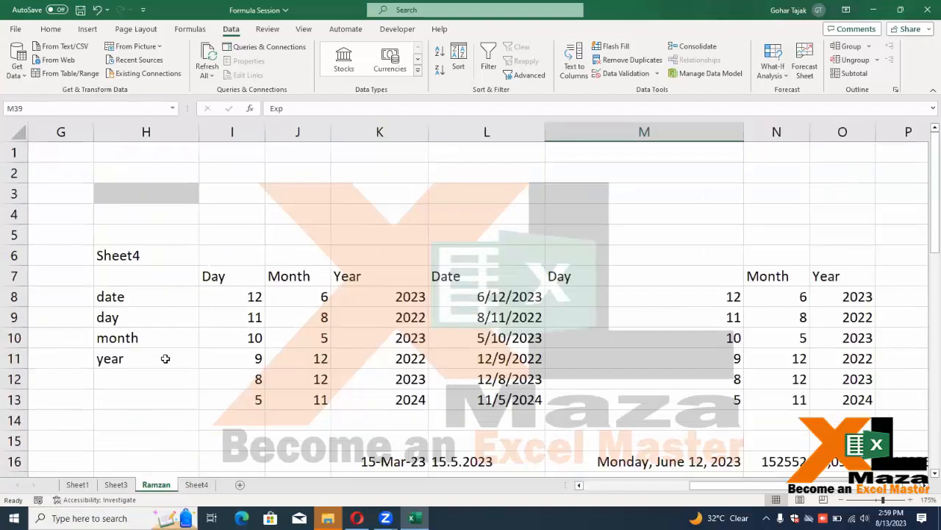
click(116, 484)
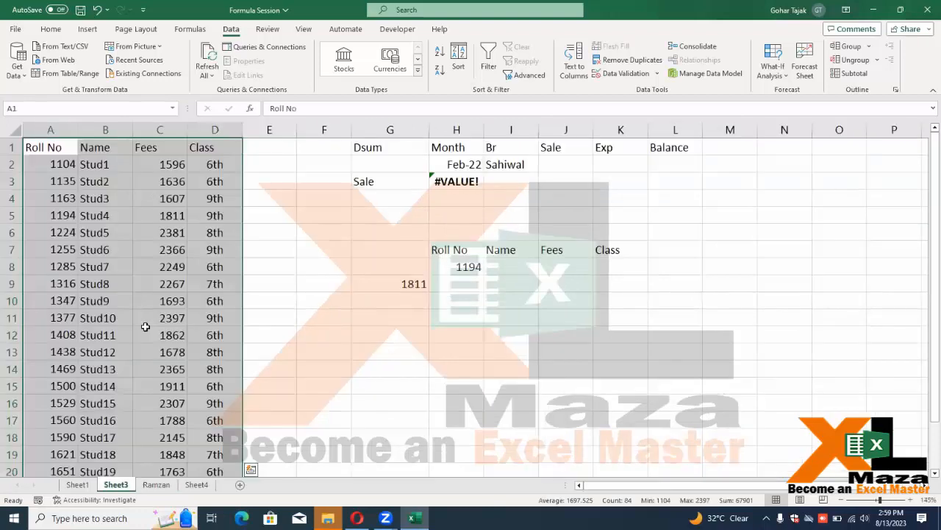
key(ctrl+c)
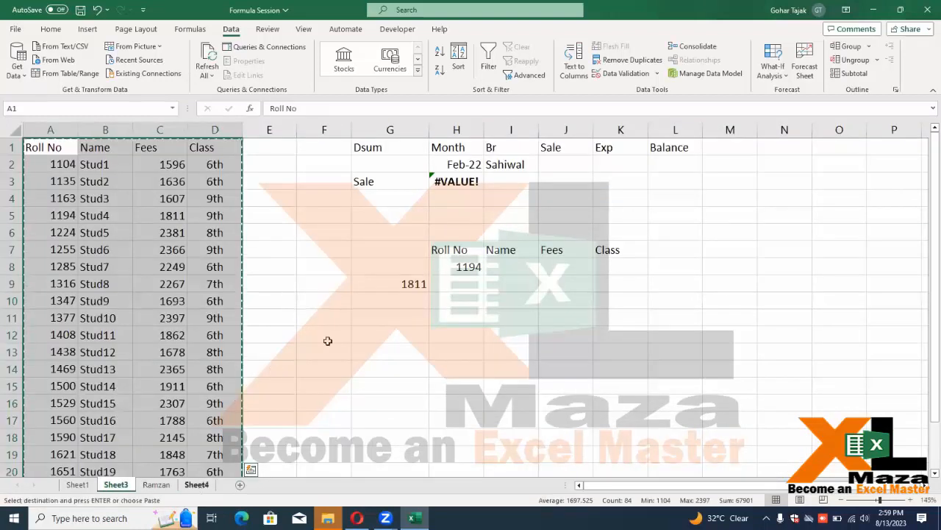
key(ctrl+Page_Down)
key(ctrl+Page_Down)
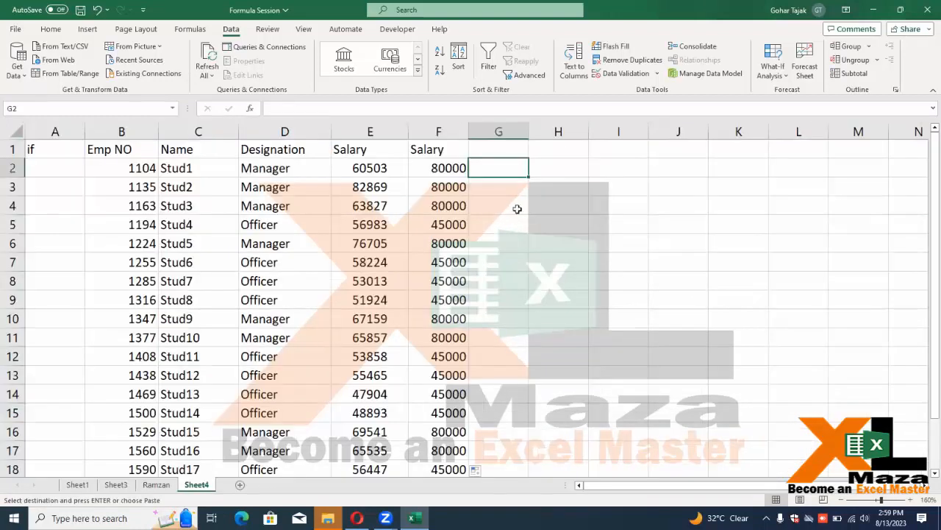
click(580, 168)
key(ctrl+v)
Add a Grad header in L2 and insert a Marks header column before it
click(736, 168)
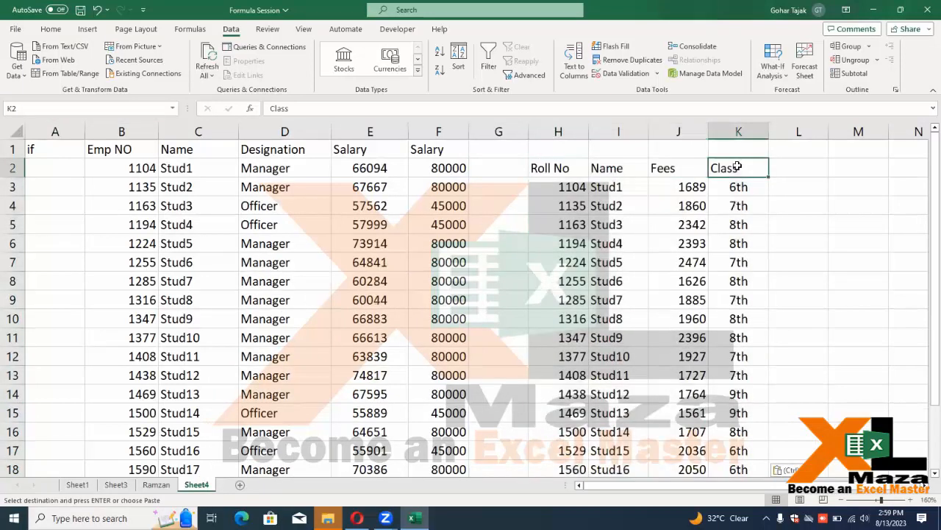
key(Right)
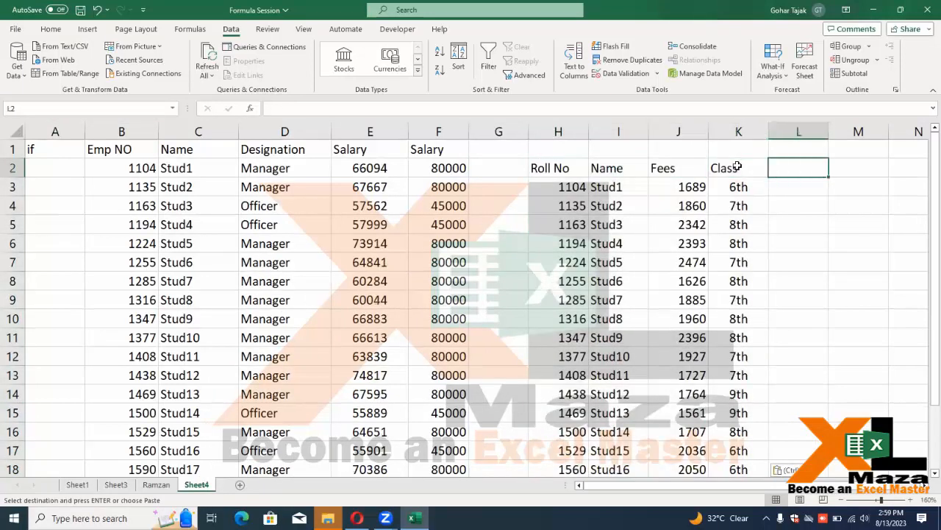
text(Grad)
key(Right)
key(Right)
key(Right)
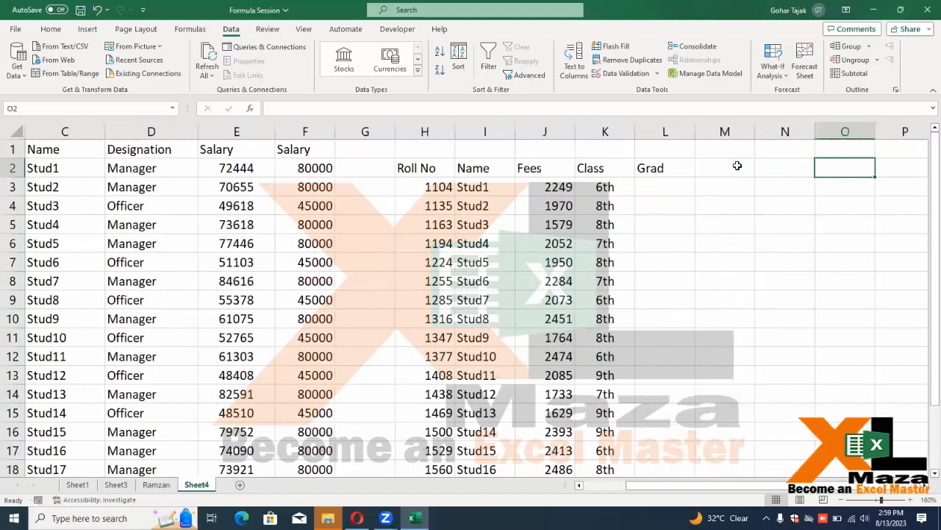
key(Left)
key(Left)
key(Left)
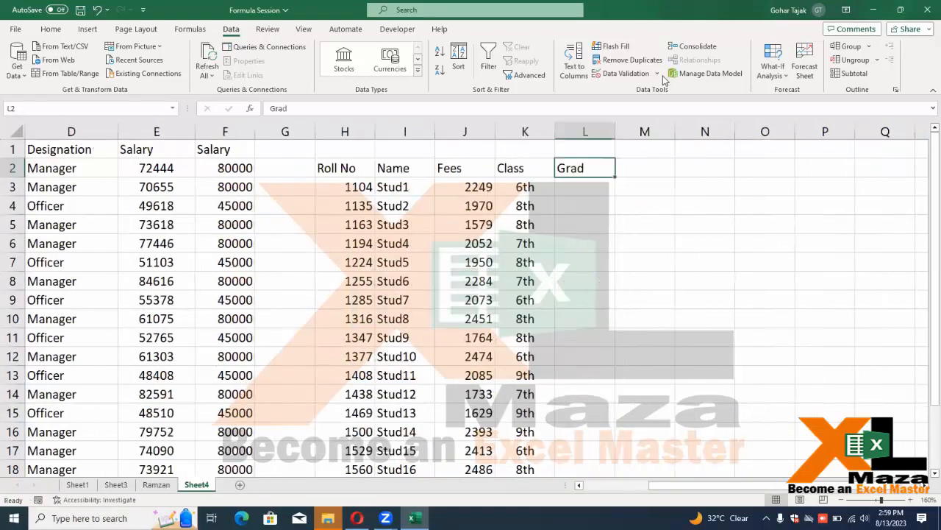
key(alt+i)
text(c)
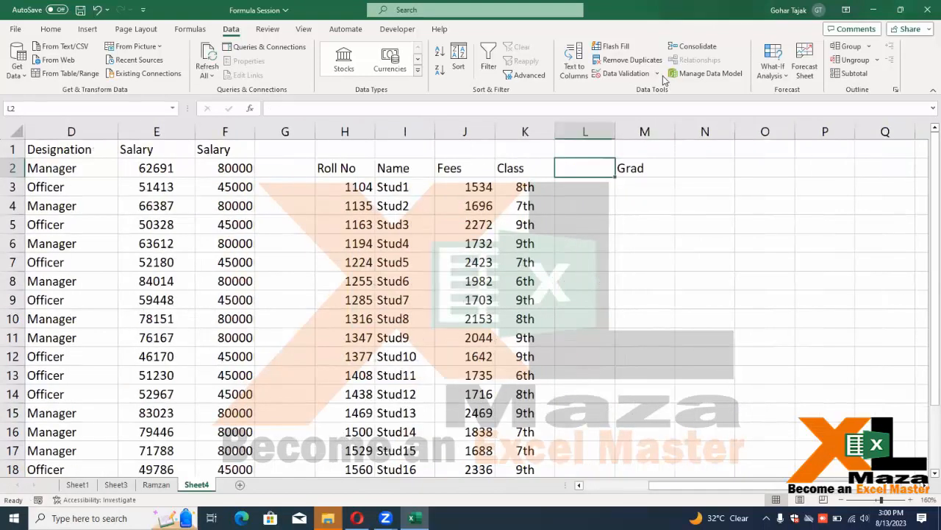
text(Marks)
key(Return)
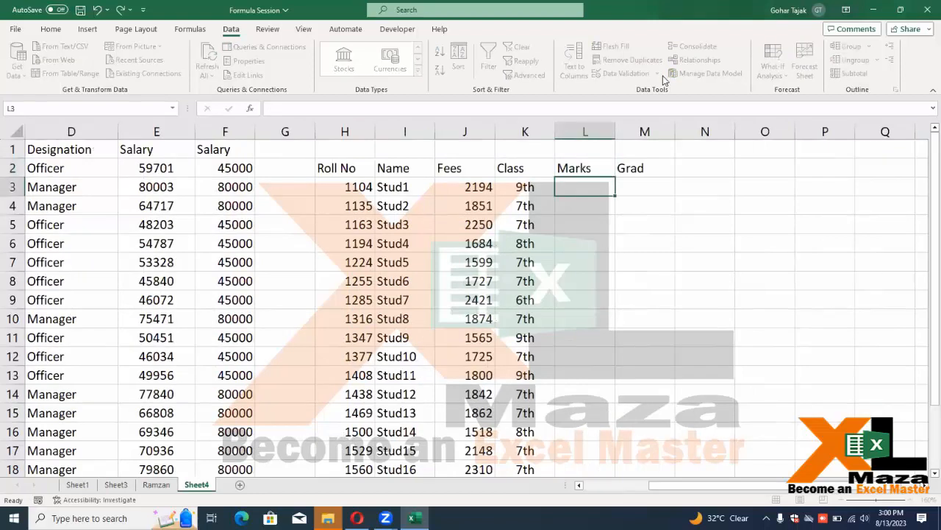
Copy the Fees RANDBETWEEN formulas into the Marks column
key(Left)
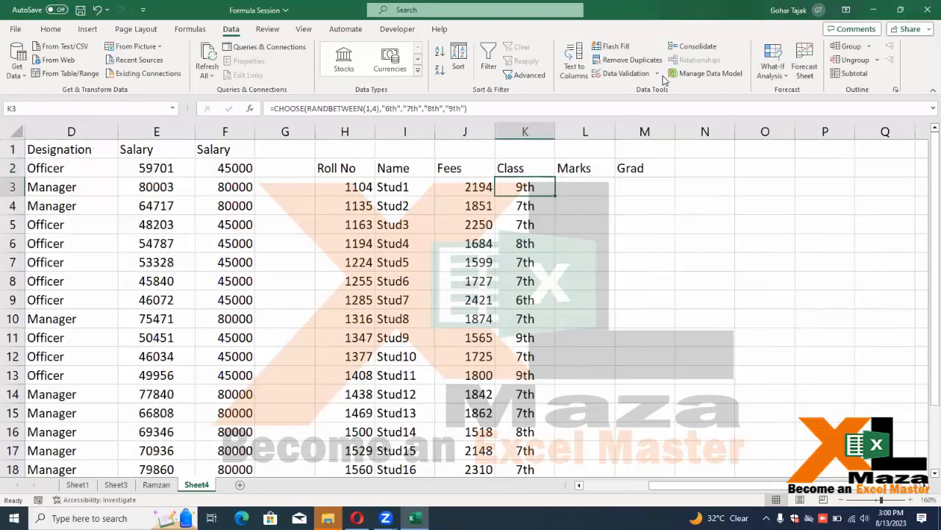
key(Left)
key(ctrl+shift+Down)
key(ctrl+c)
key(Right)
key(Right)
key(ctrl+v)
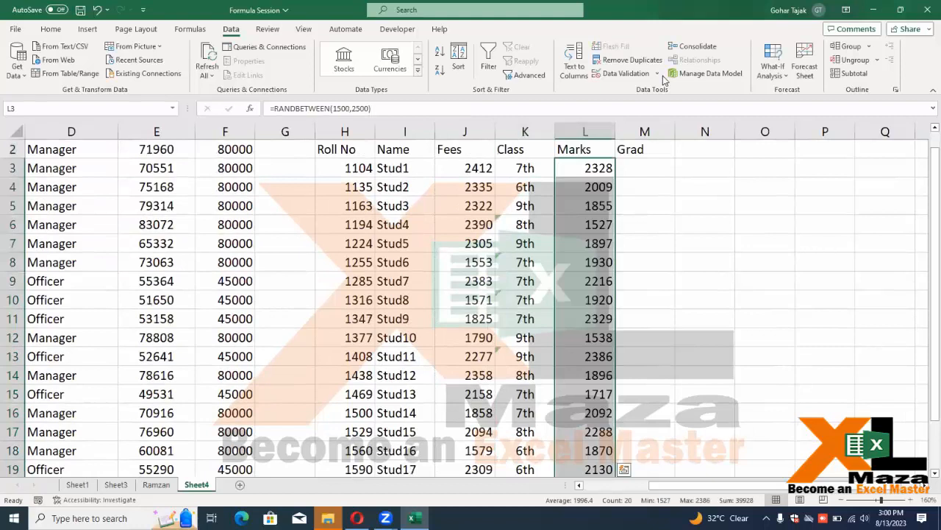
Change the Marks formulas to =RANDBETWEEN(150,995) for every student
key(F2)
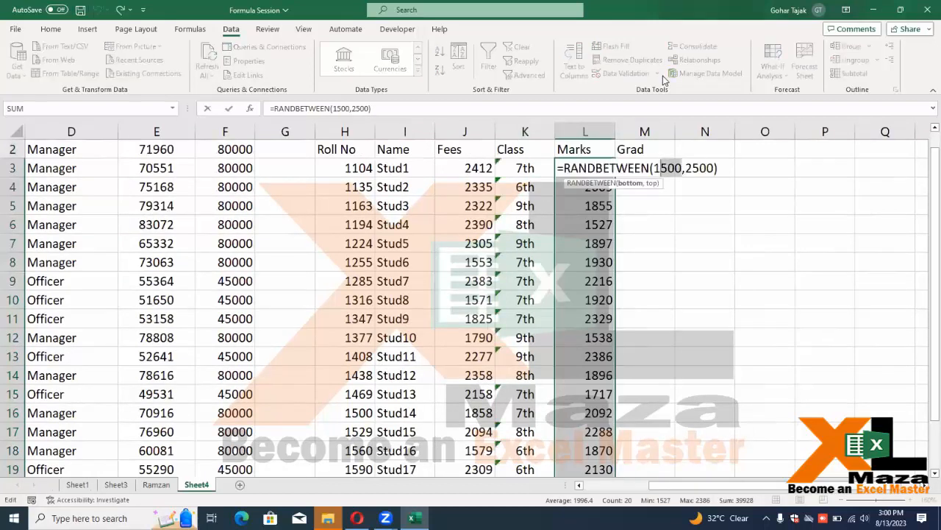
key(BackSpace)
key(BackSpace)
key(BackSpace)
text(50)
key(Right)
key(Right)
key(Left)
key(shift+Right)
key(shift+Right)
key(shift+Right)
key(shift+Right)
text(995)
key(ctrl+Return)
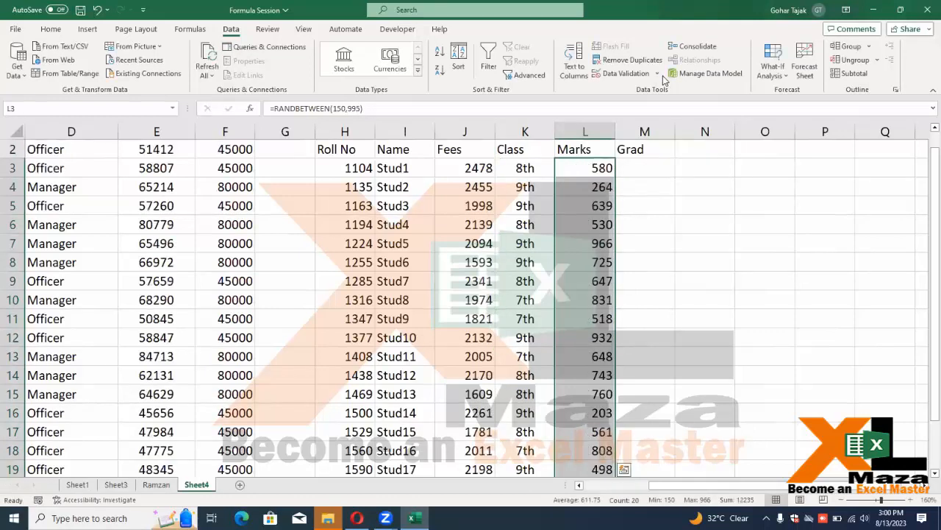
key(shift+BackSpace)
key(Right)
key(Right)
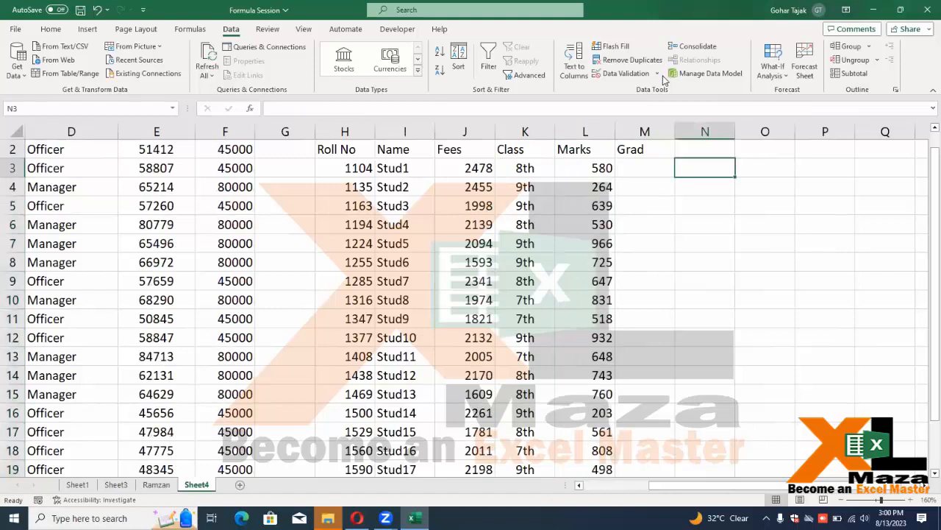
key(Left)
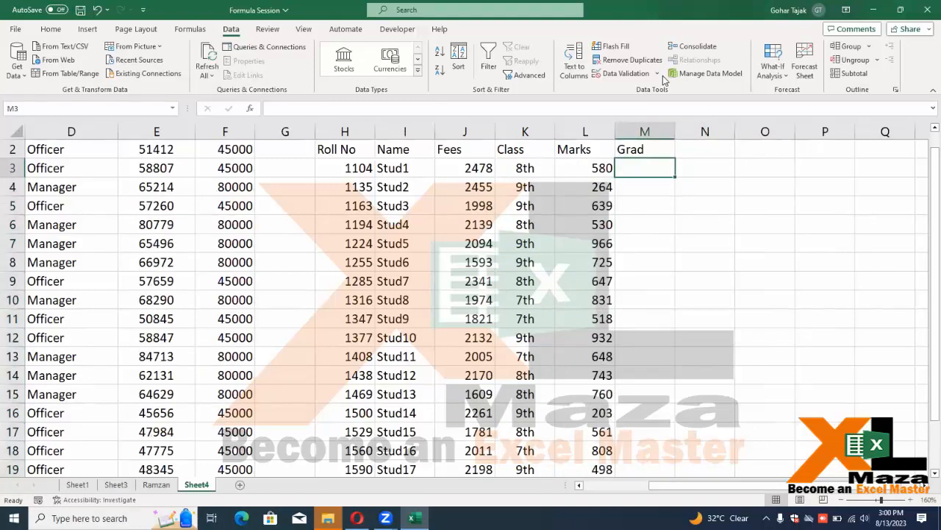
key(Right)
key(Right)
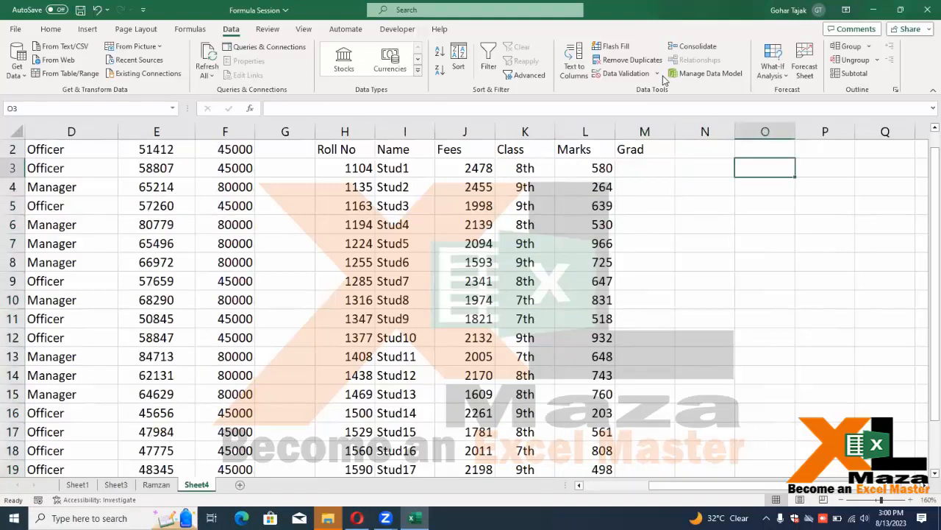
Start the grading key in O3:P4 with >950 as A+ and >850 as A
text(>)
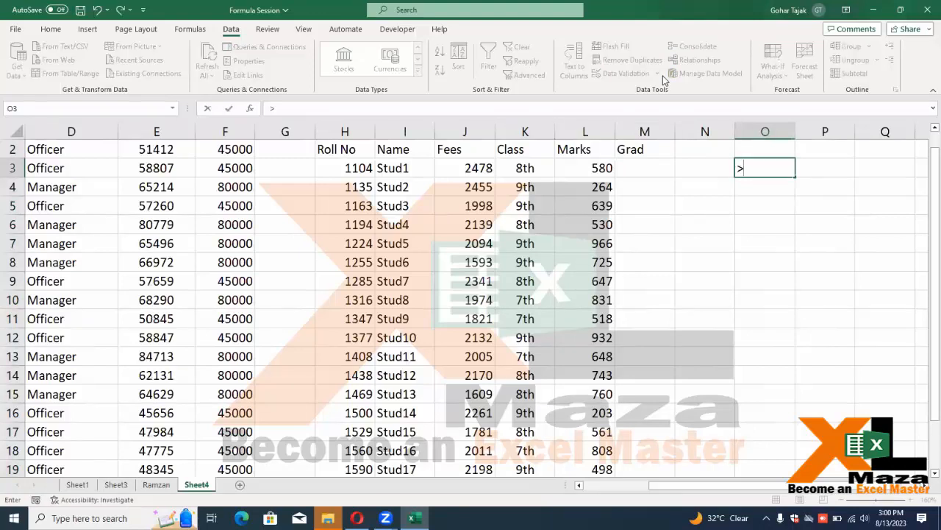
text(950)
key(Tab)
text(A+)
key(Return)
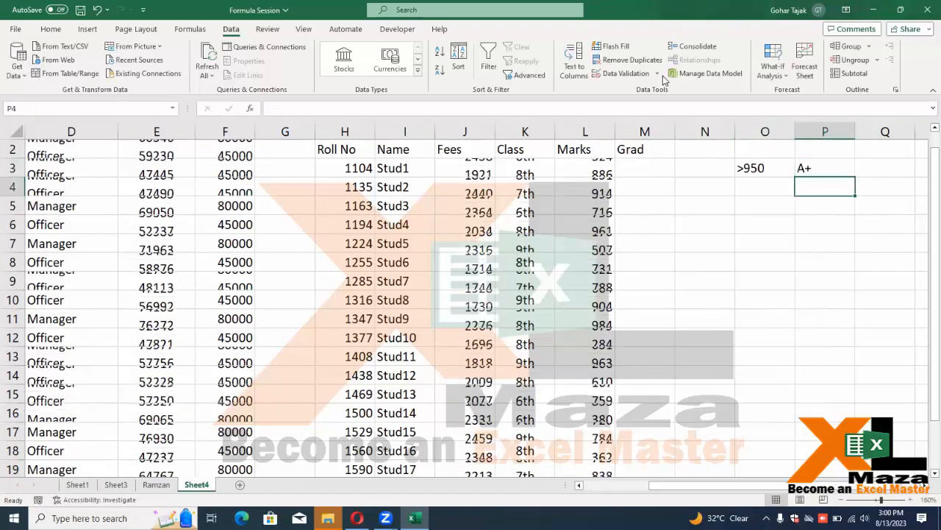
key(Left)
text(>850)
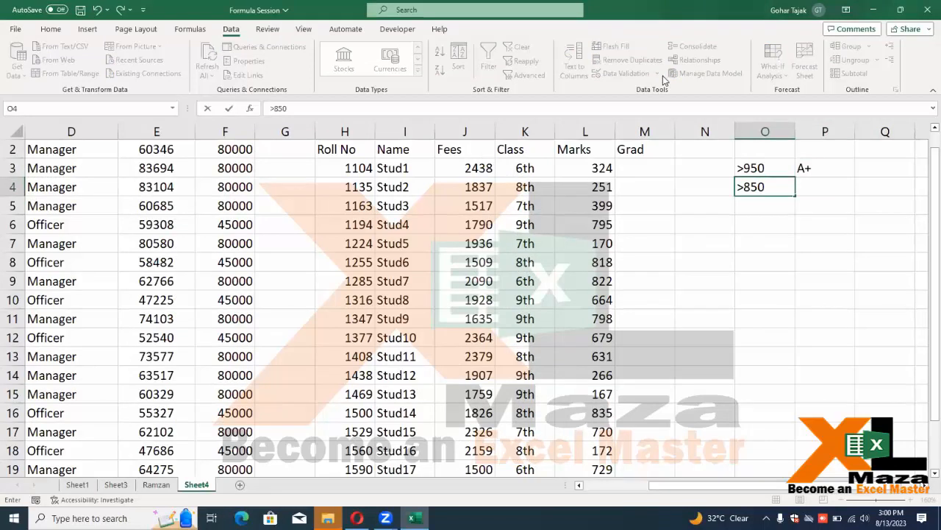
key(Tab)
text(A)
key(Return)
Add the >750 B and >650 C rows to the grading key
text(>750)
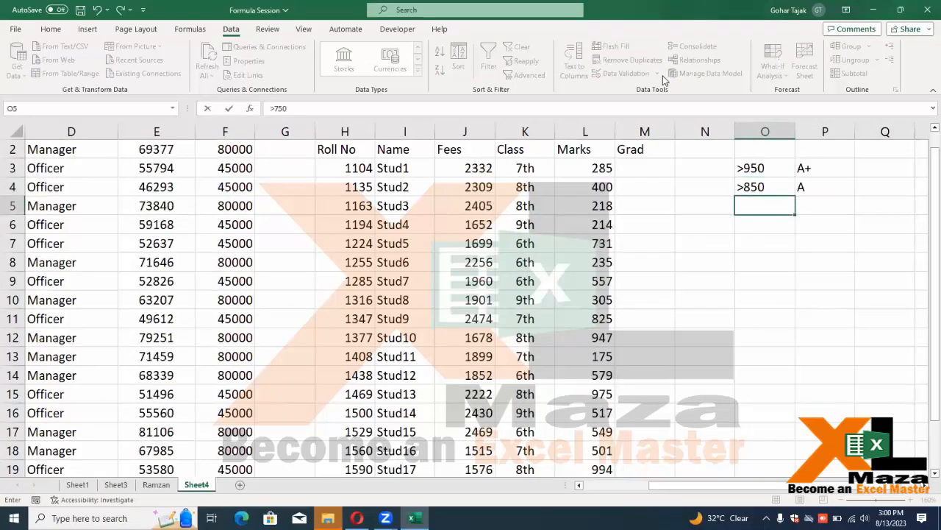
key(Tab)
text(B)
key(Return)
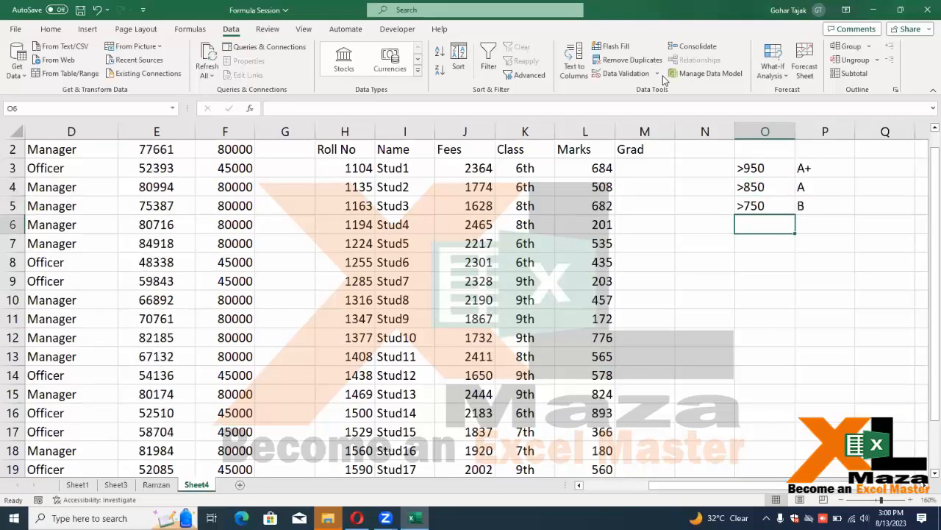
text(>650)
key(Tab)
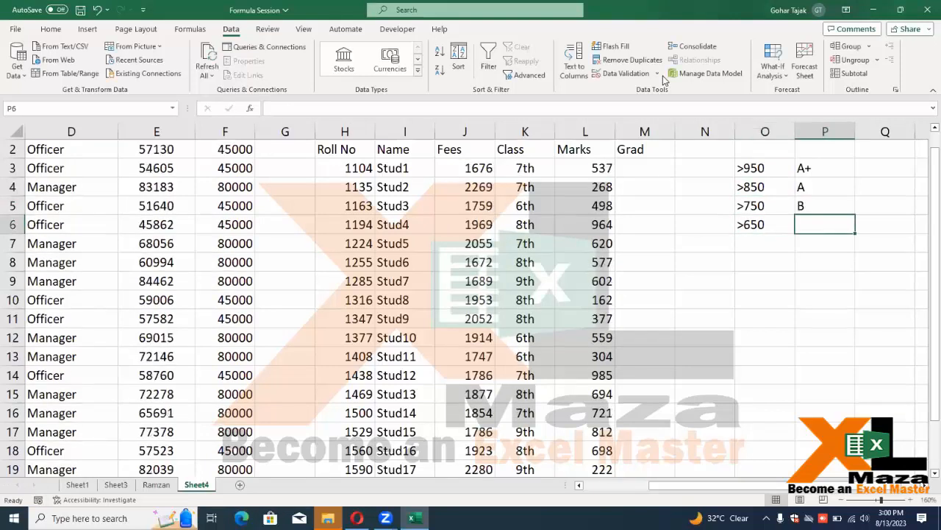
text(C)
key(Return)
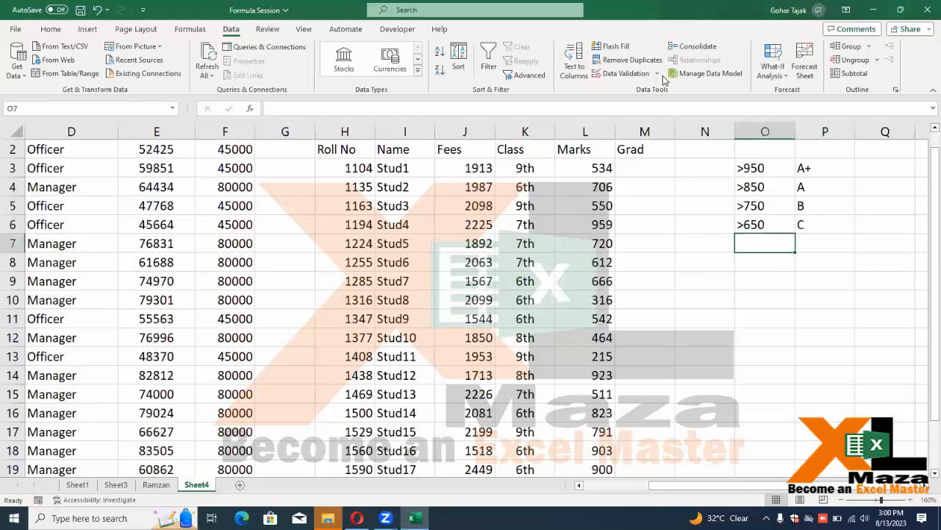
Enter D as the fallback grade in P7 and review the thresholds and grades
key(Right)
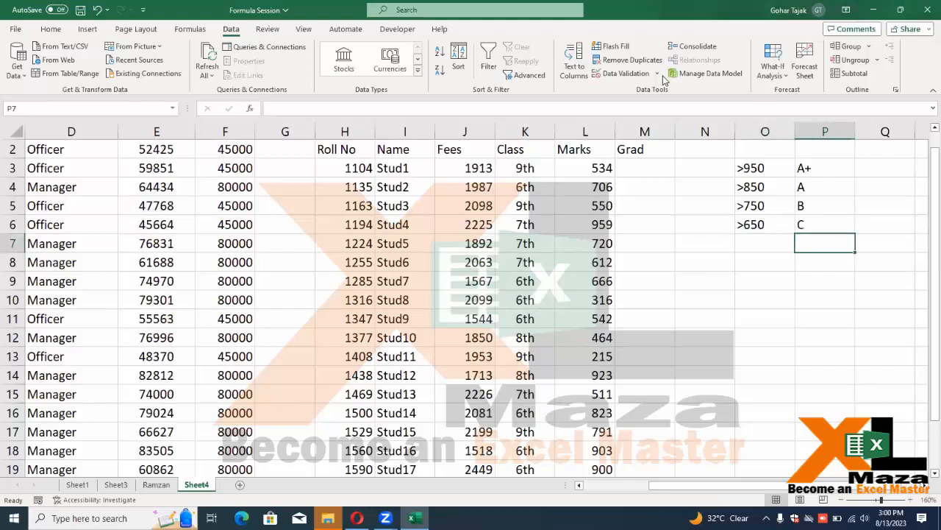
text(d)
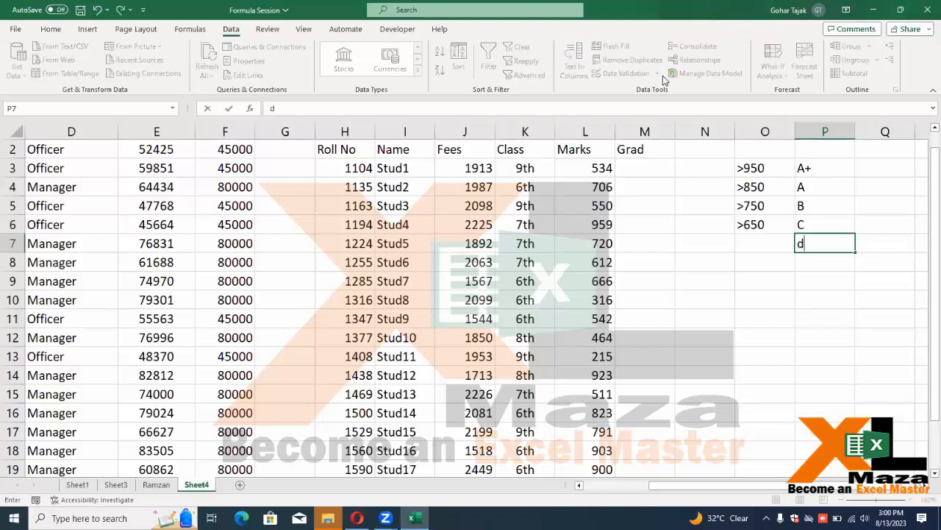
key(BackSpace)
text(D)
key(Up)
key(Up)
key(Up)
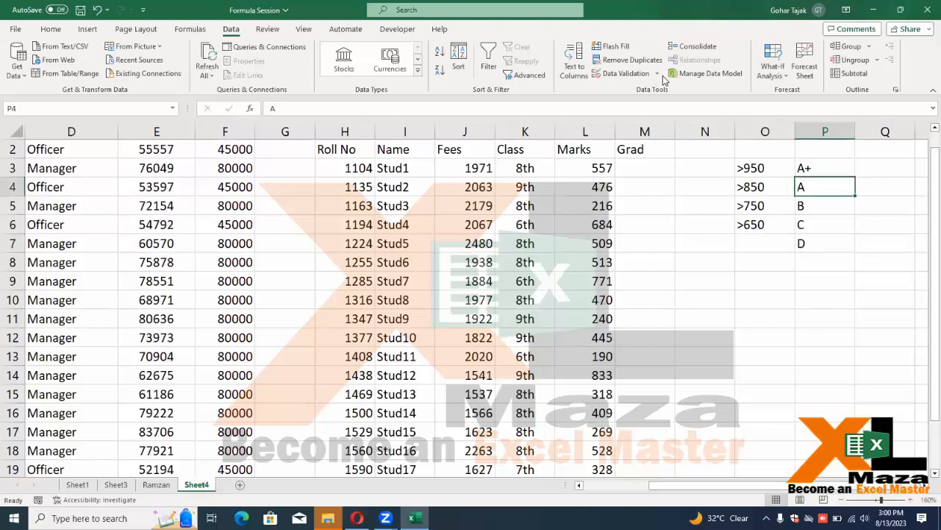
key(Down)
key(Down)
key(Down)
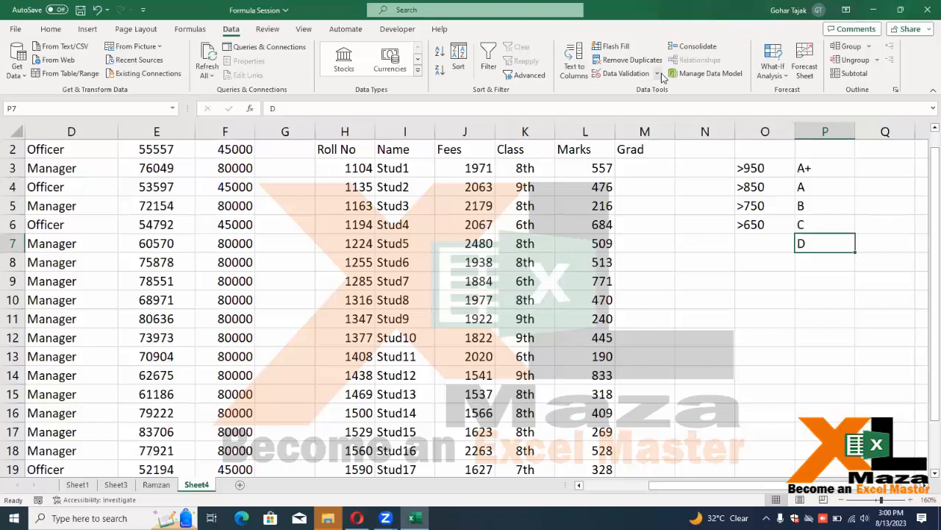
key(Up)
key(Up)
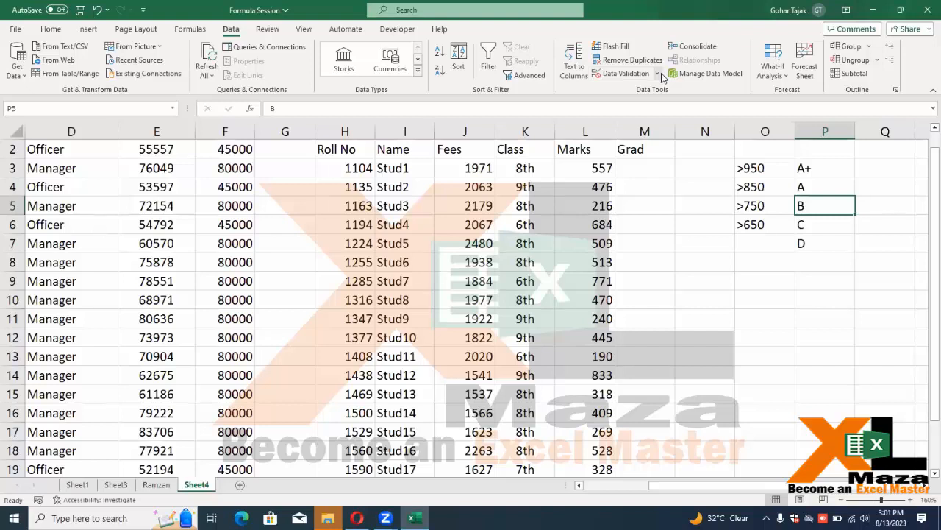
key(Up)
key(Up)
key(Left)
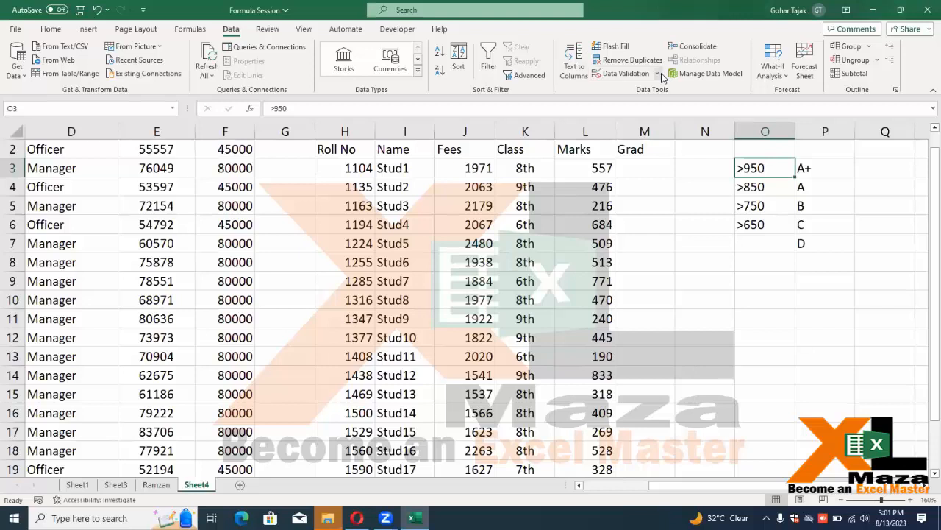
key(Right)
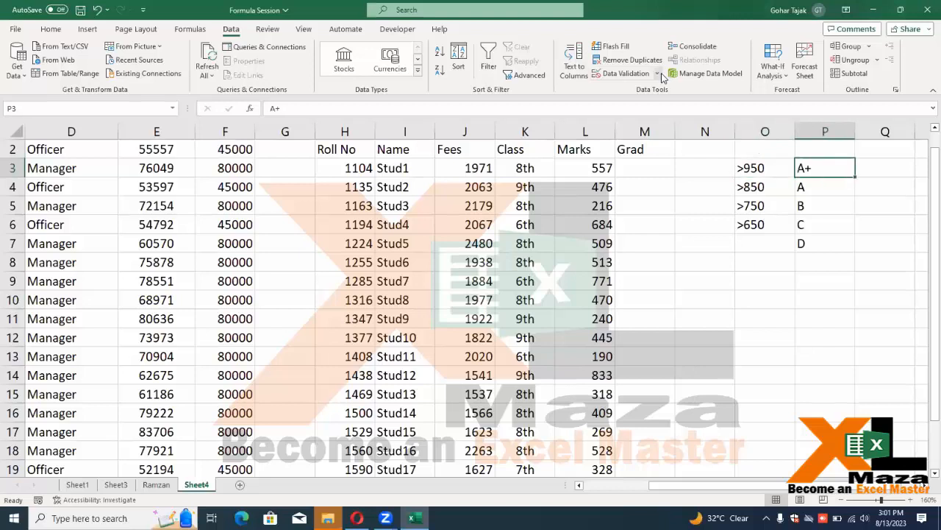
key(Left)
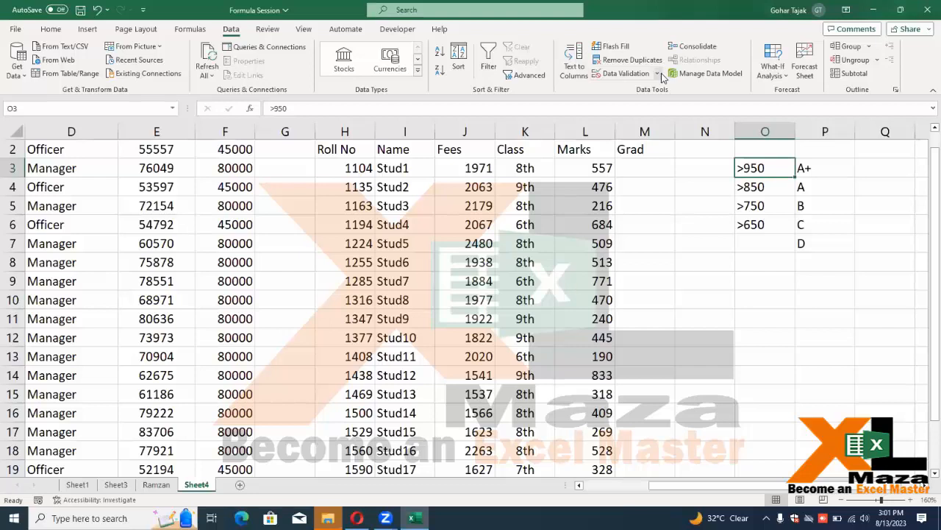
Type a nested IF in M3 grading L3: >950 A+, >850 A, >750 B, >650 C, else D
key(Right)
key(Down)
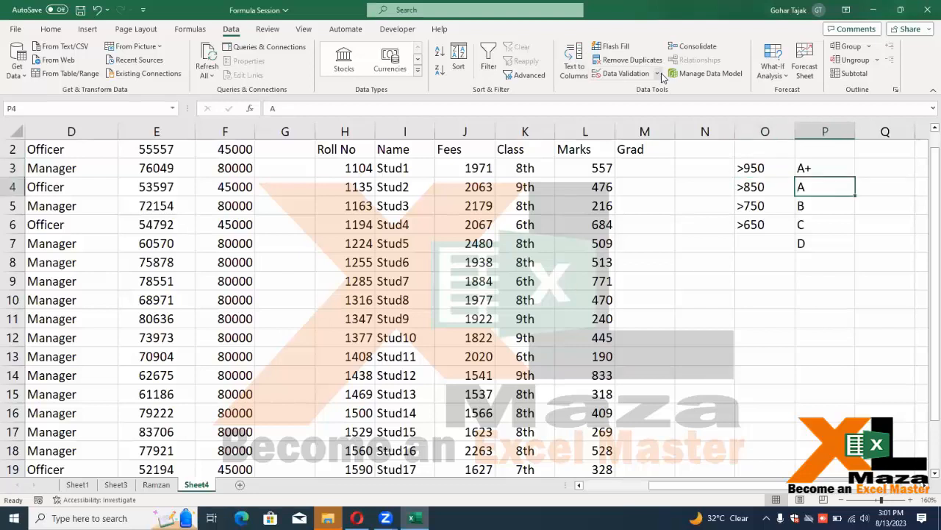
key(Left)
key(Left)
key(Left)
key(Up)
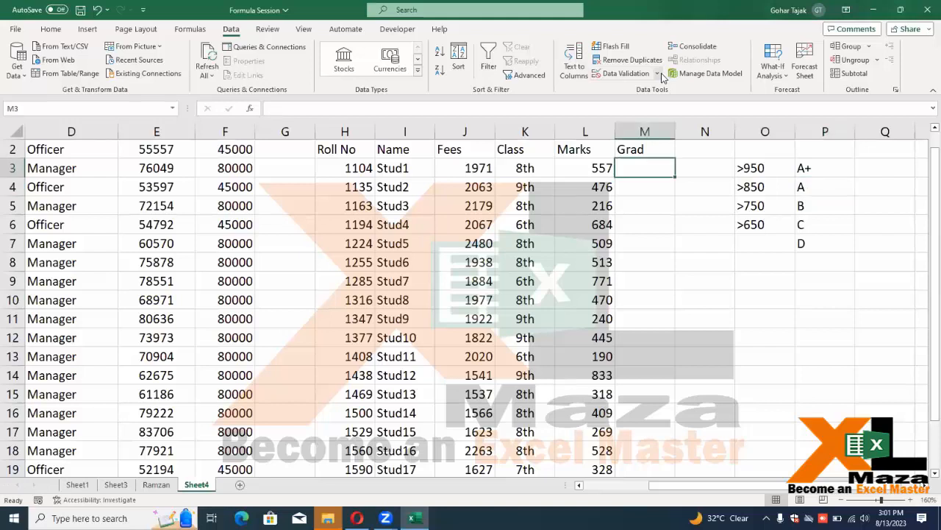
text(=if)
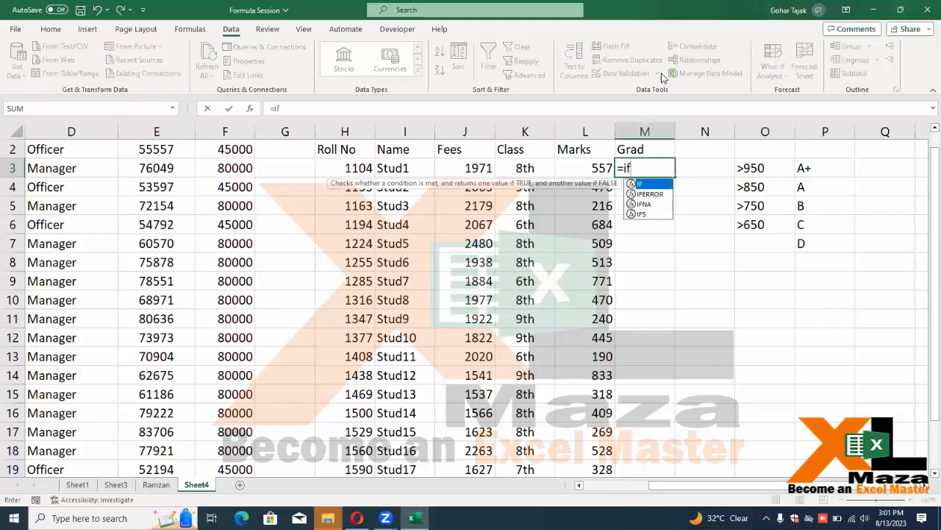
text(()
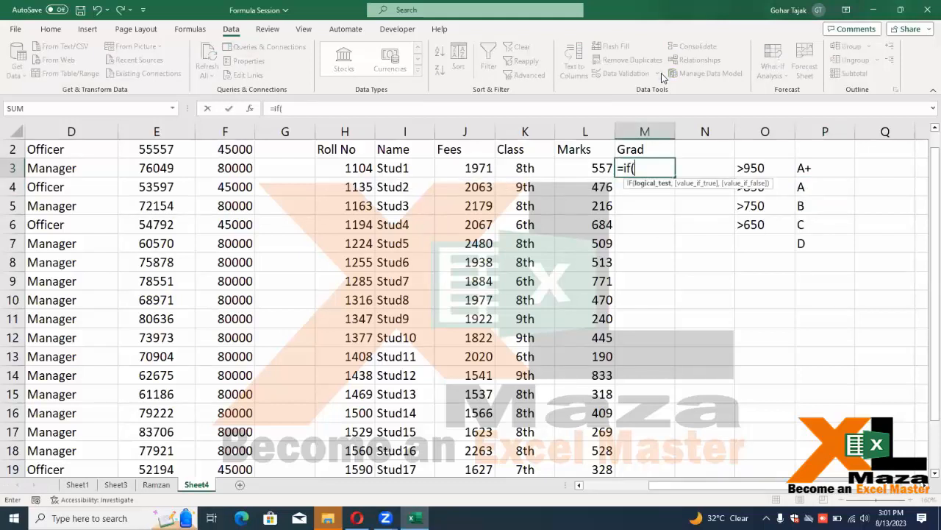
key(Left)
text(>9)
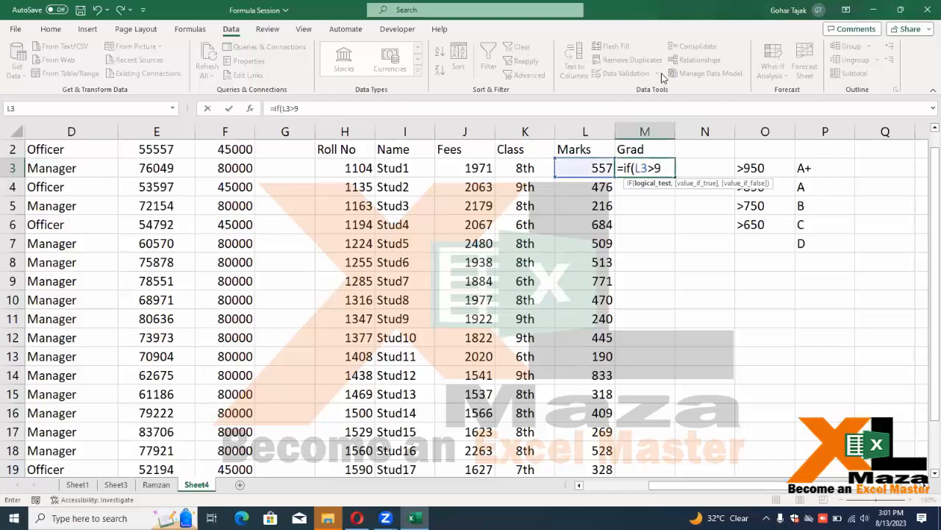
text(50,"A+",)
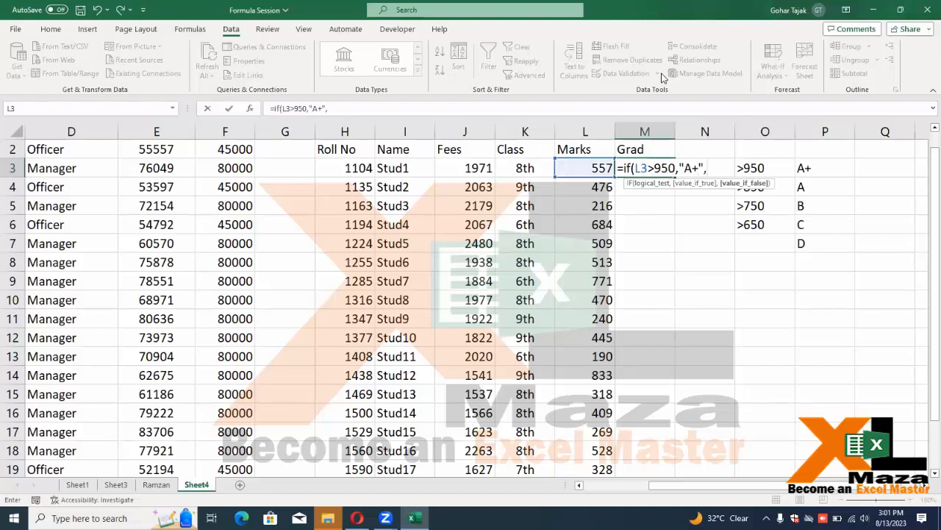
text(if()
key(Left)
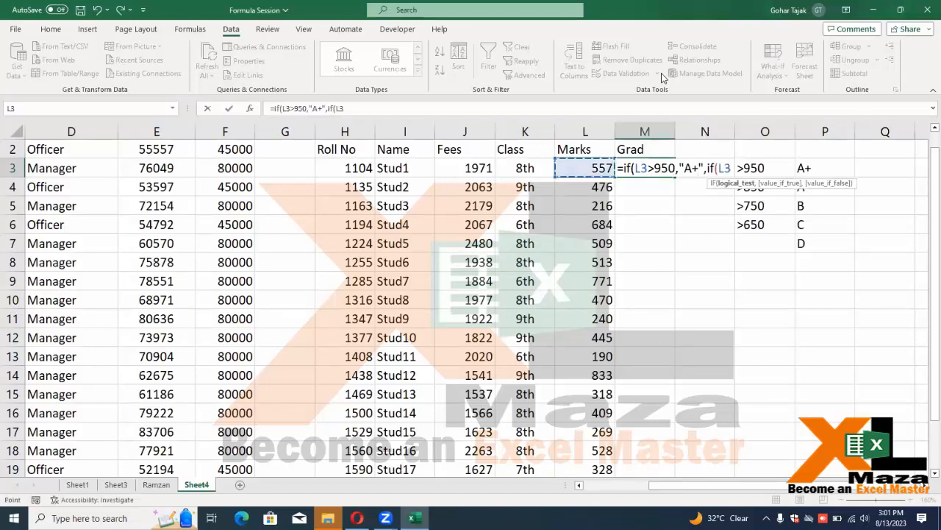
text(>850)
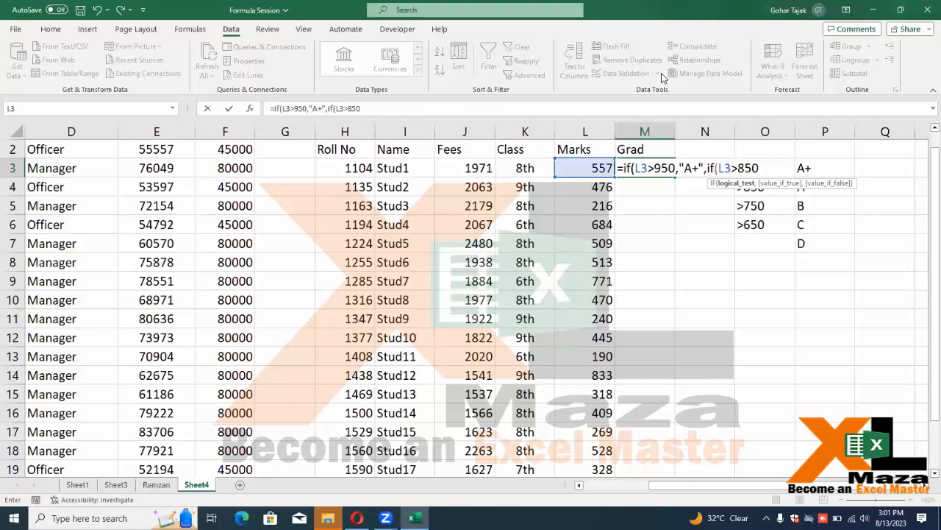
text(,"A",L3>75)
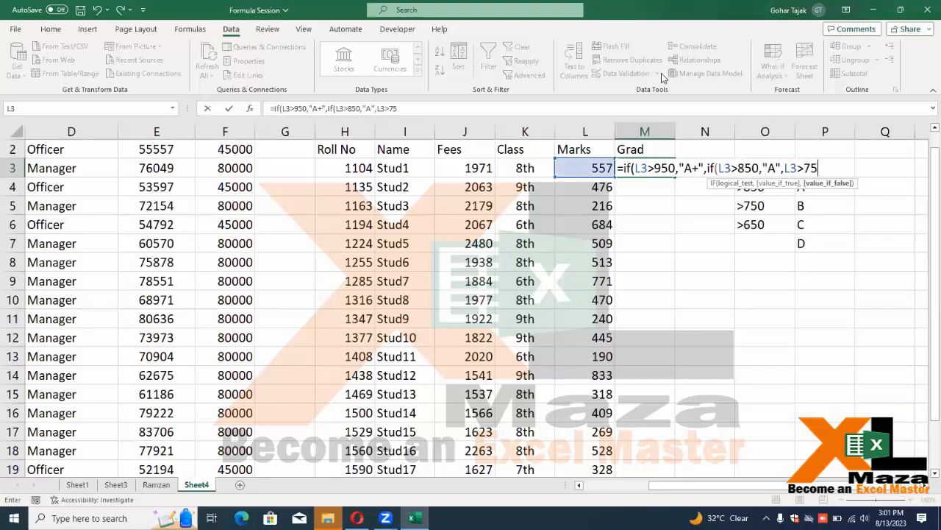
text(0,"B",if)
key(Tab)
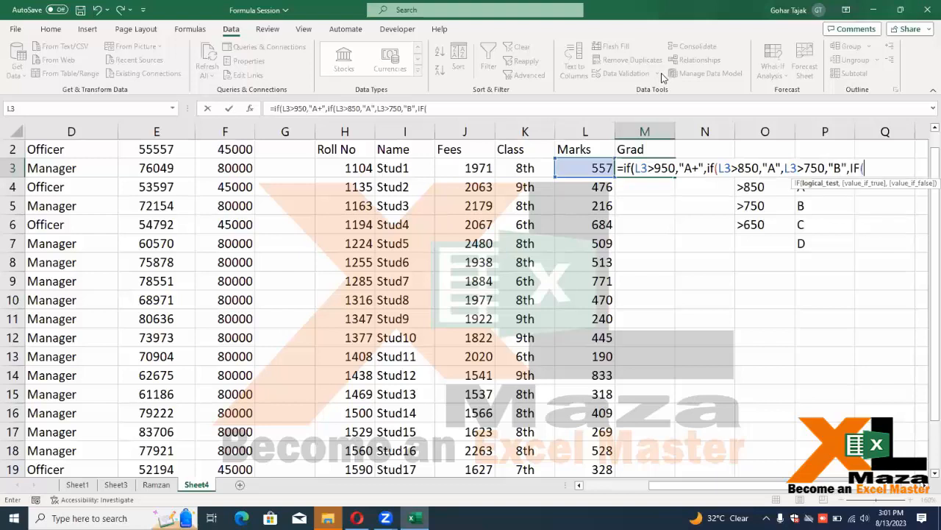
text(L3>650,"C")
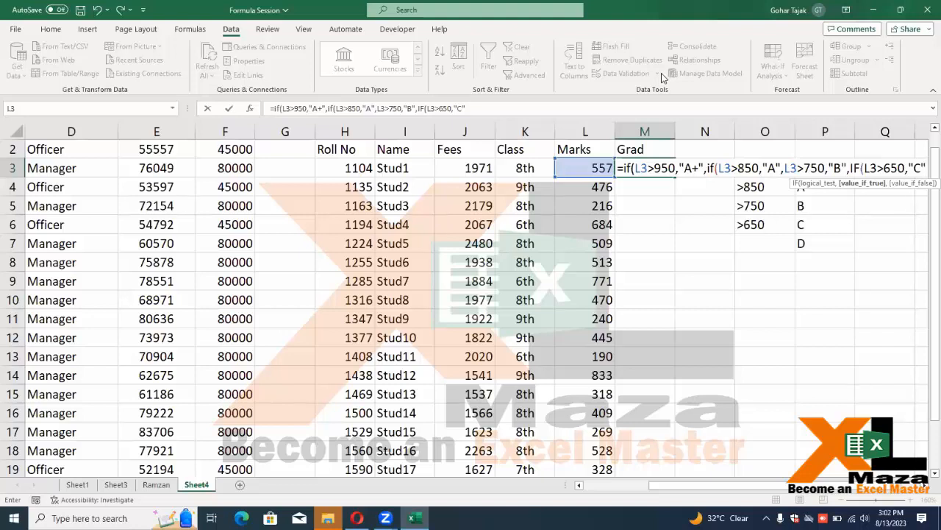
text(,)
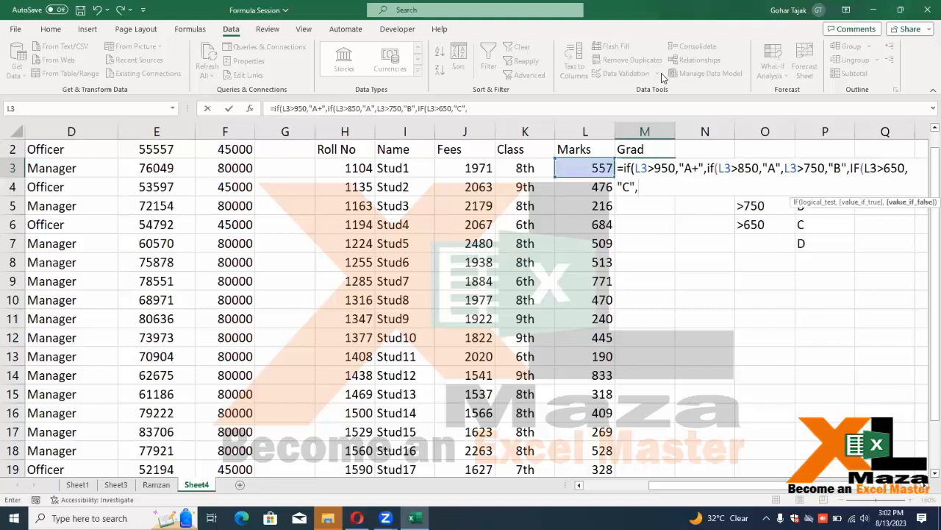
text("D")
Dismiss the too-many-arguments error, insert the missing if( before L3>750, and fill M3:M22
key(Return)
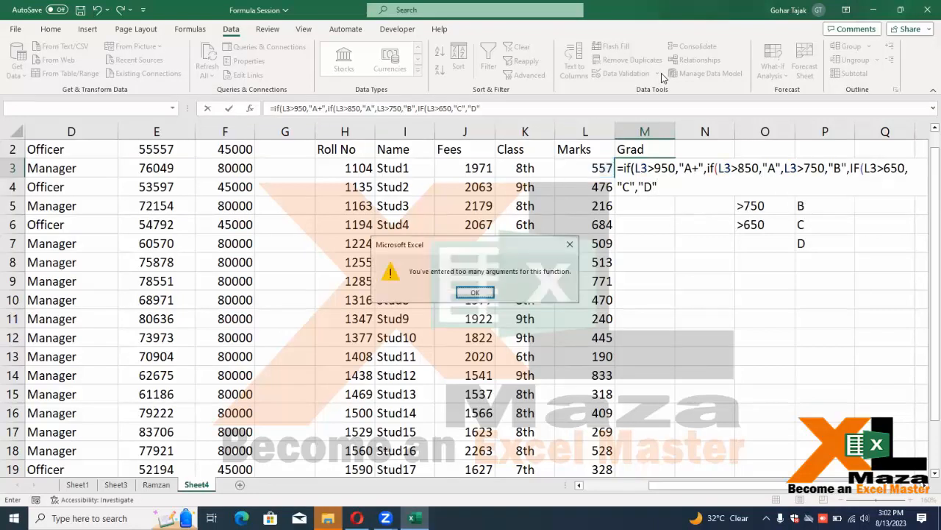
key(Return)
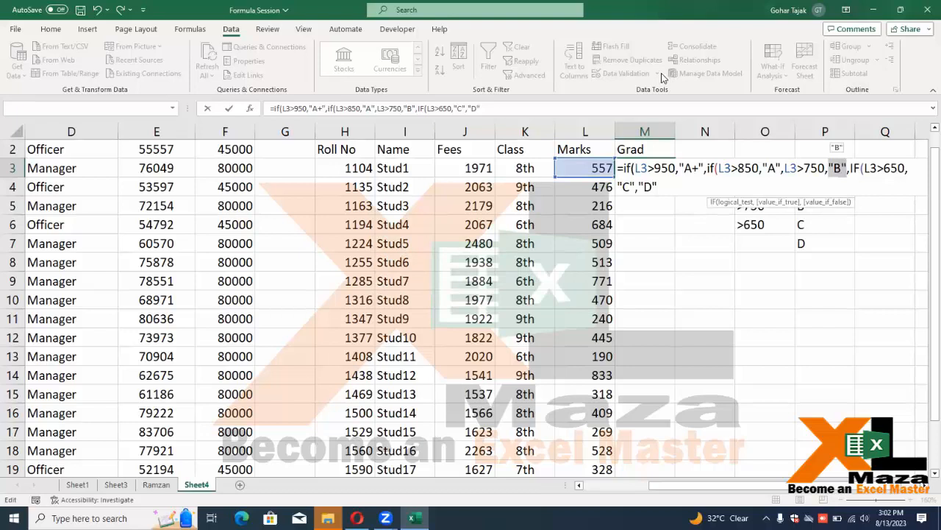
key(Left)
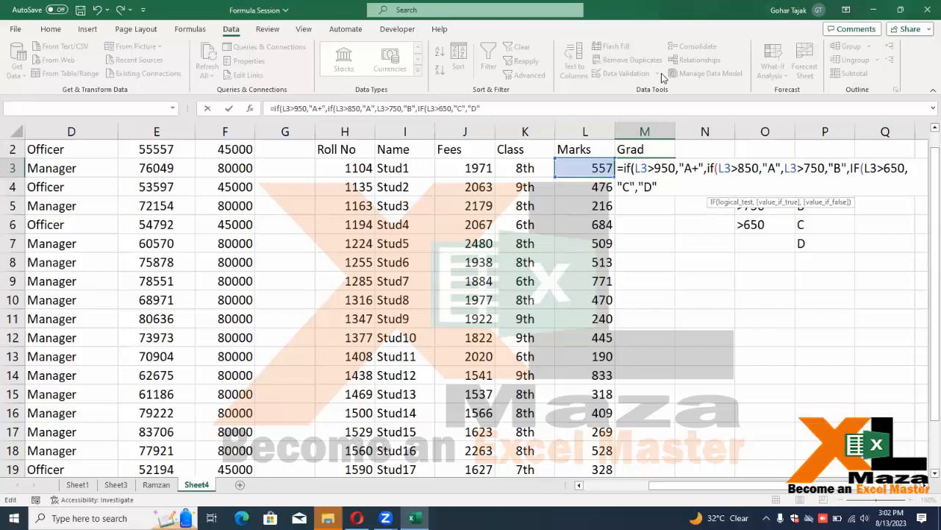
key(Left)
key(Left)
key(Left)
key(Left)
key(Left)
key(Left)
key(Left)
key(Left)
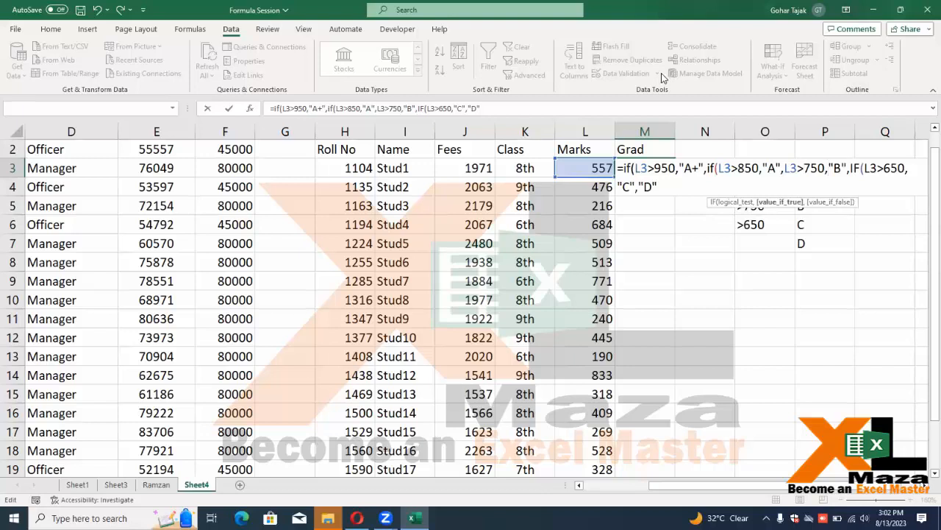
key(Right)
key(Right)
key(Right)
key(Right)
text(if()
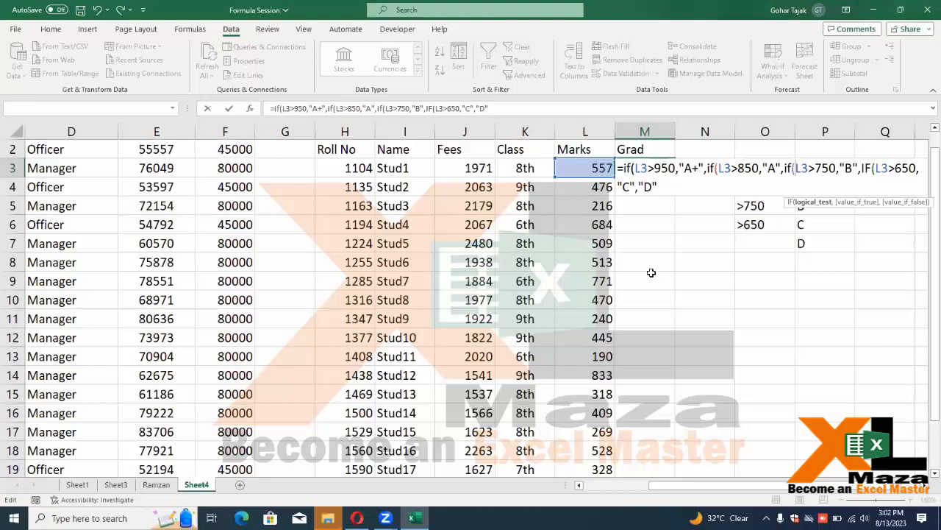
key(ctrl+Return)
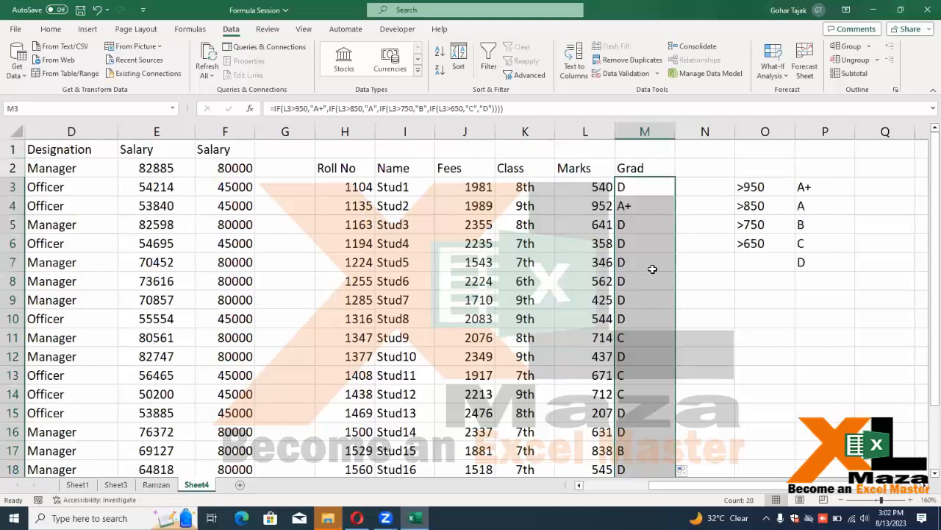
Recalculate the random marks with F9 several times to watch the grades update
key(F9)
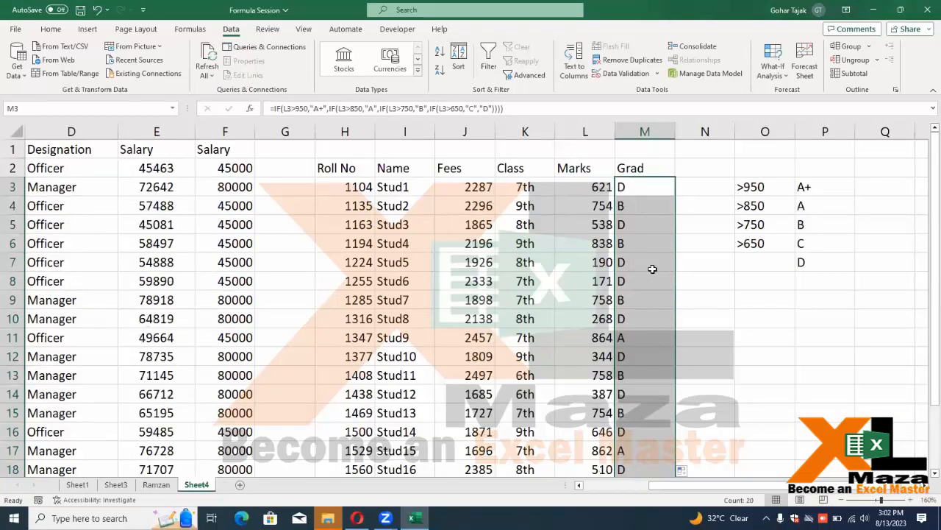
key(F9)
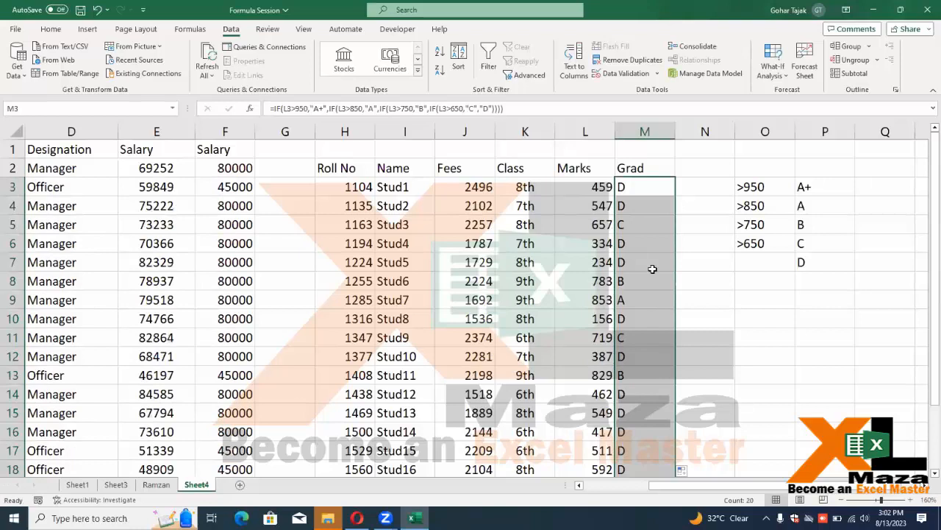
key(F9)
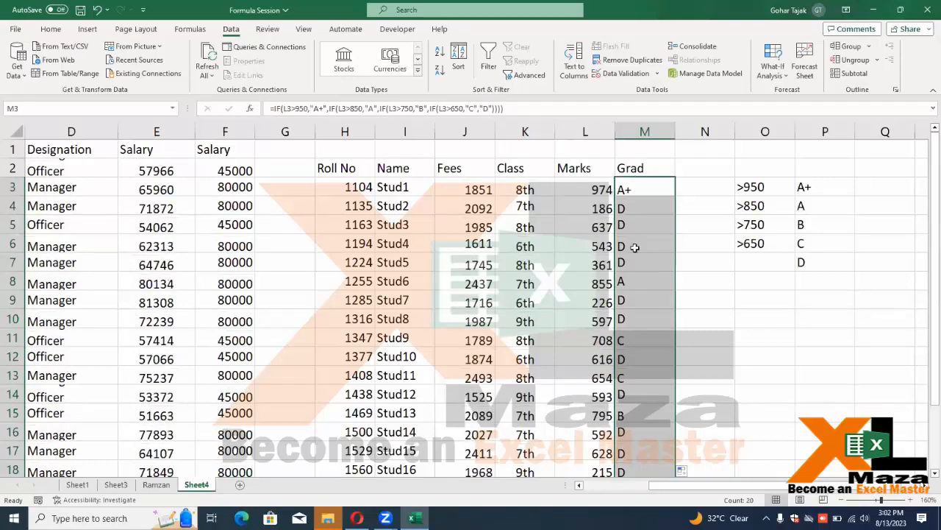
key(F9)
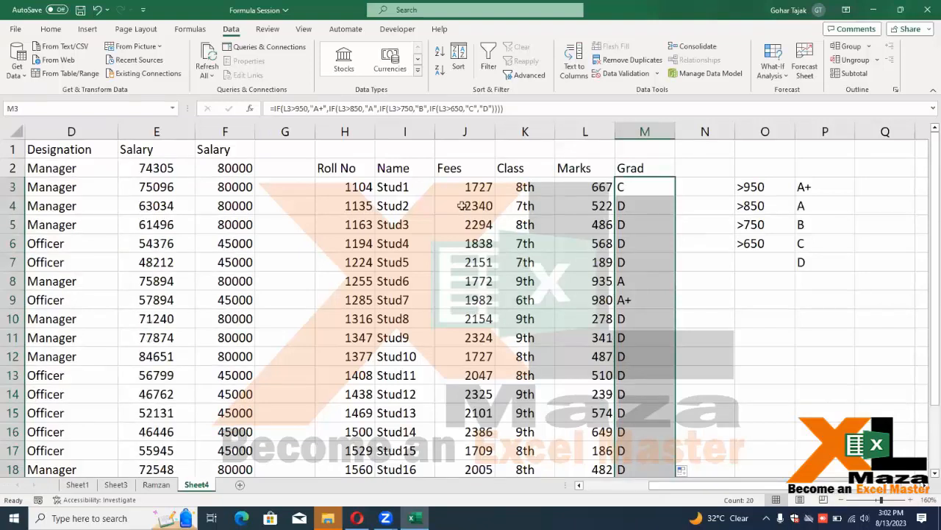
click(57, 31)
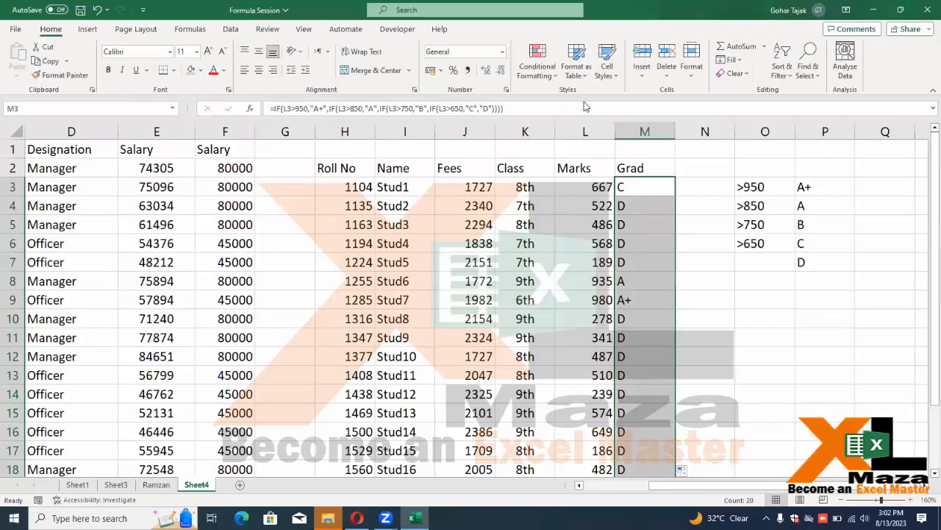
Add a Text That Contains 'D' conditional format with a custom red fill
click(537, 66)
mouse_move(581, 99)
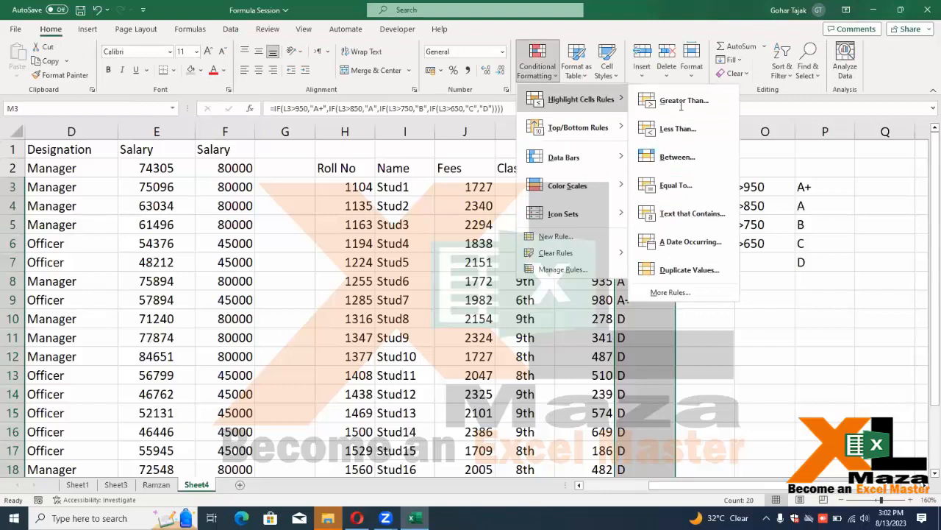
click(677, 100)
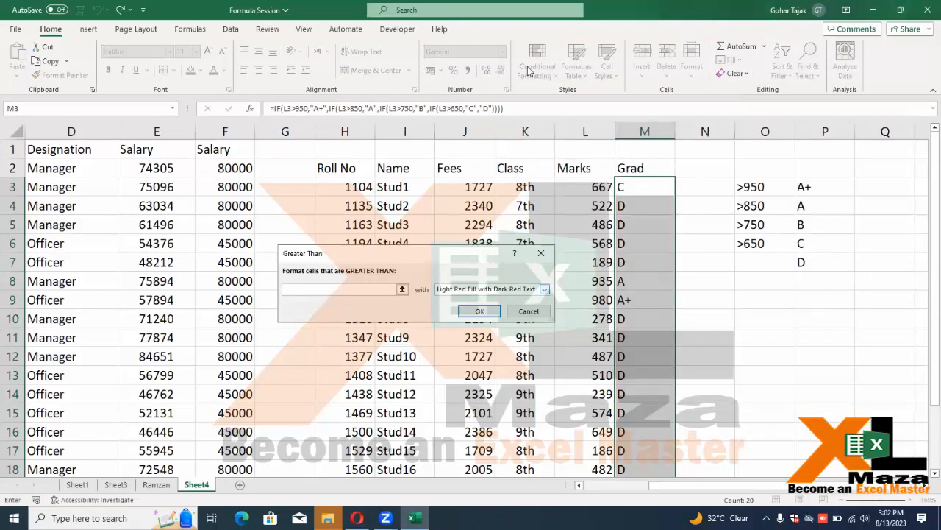
key(Escape)
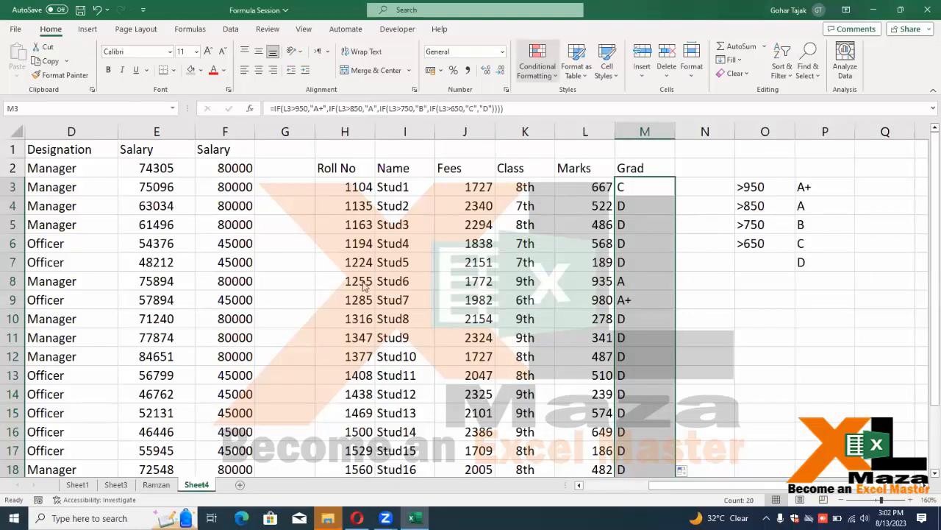
text(D)
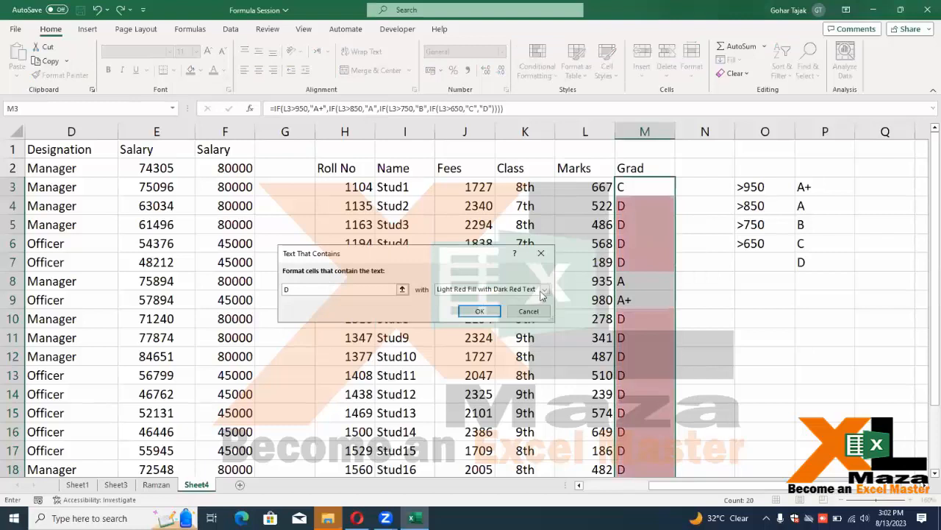
click(479, 343)
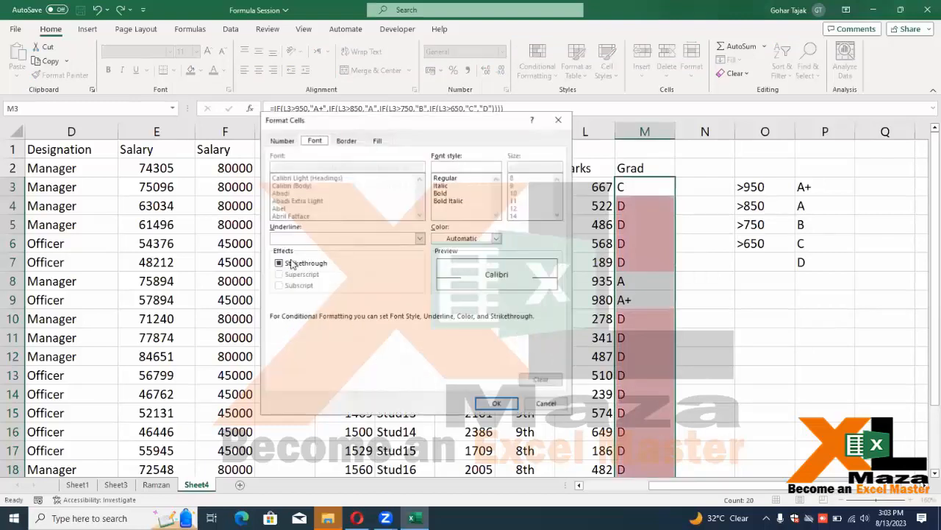
click(377, 140)
click(290, 256)
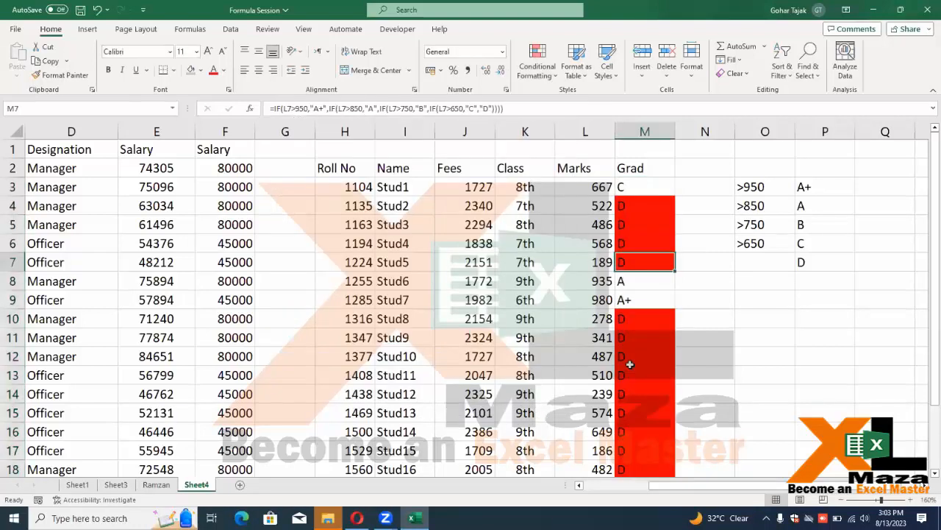
Recalculate the marks with F9, check the red fill follows the D grades, and review M3's formula
key(F9)
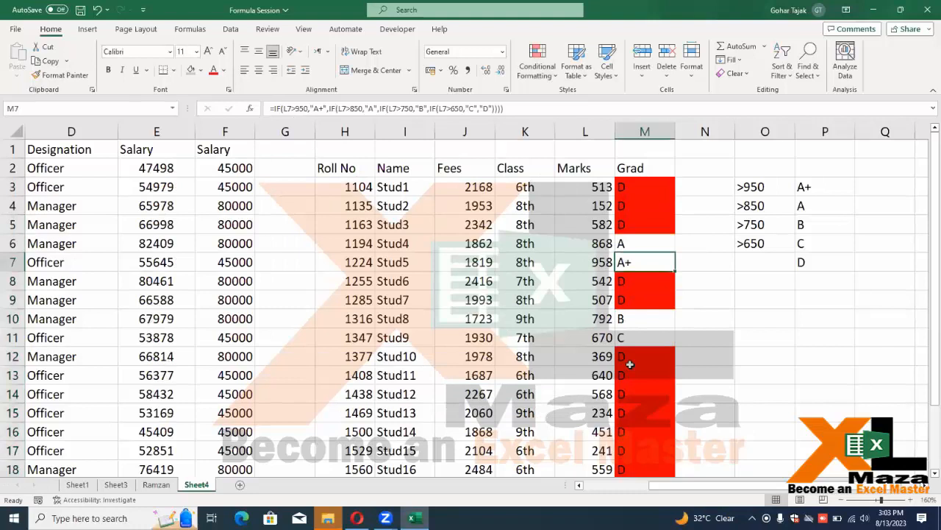
key(F9)
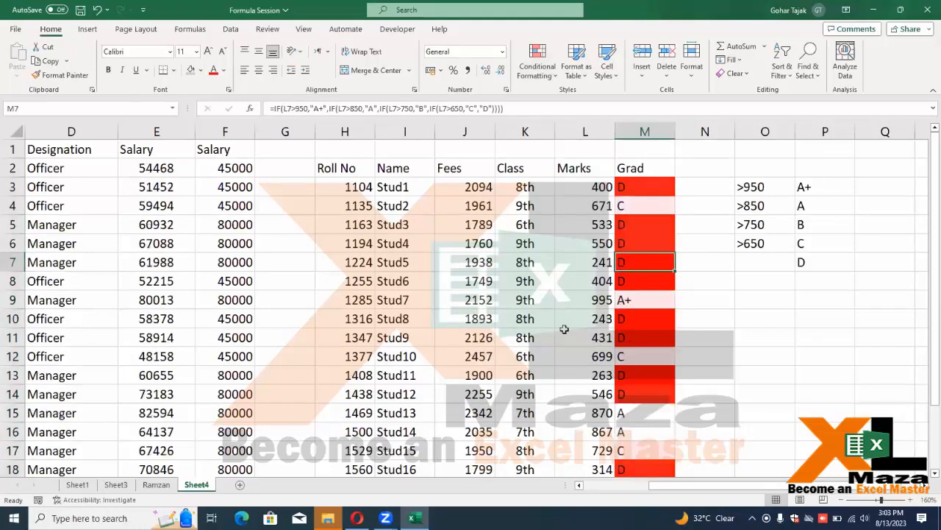
key(F9)
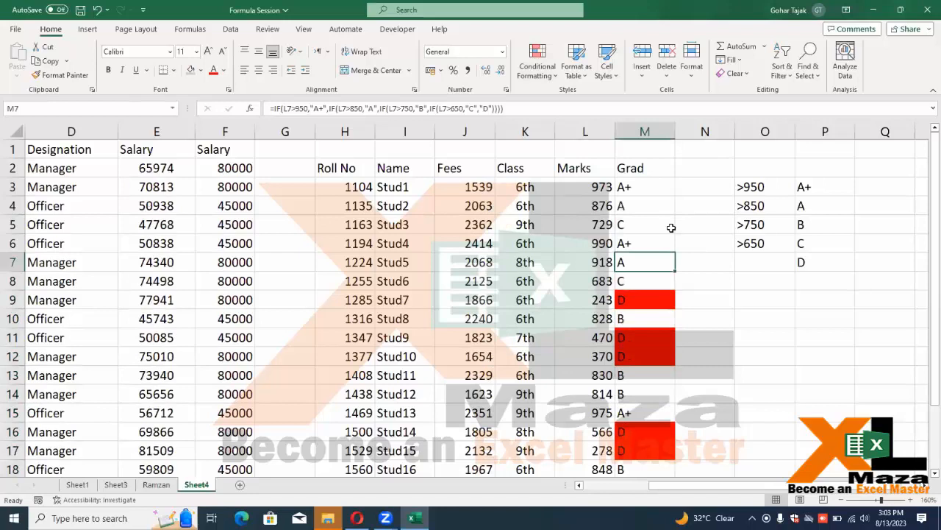
key(Up)
key(Up)
key(Up)
key(Up)
key(F2)
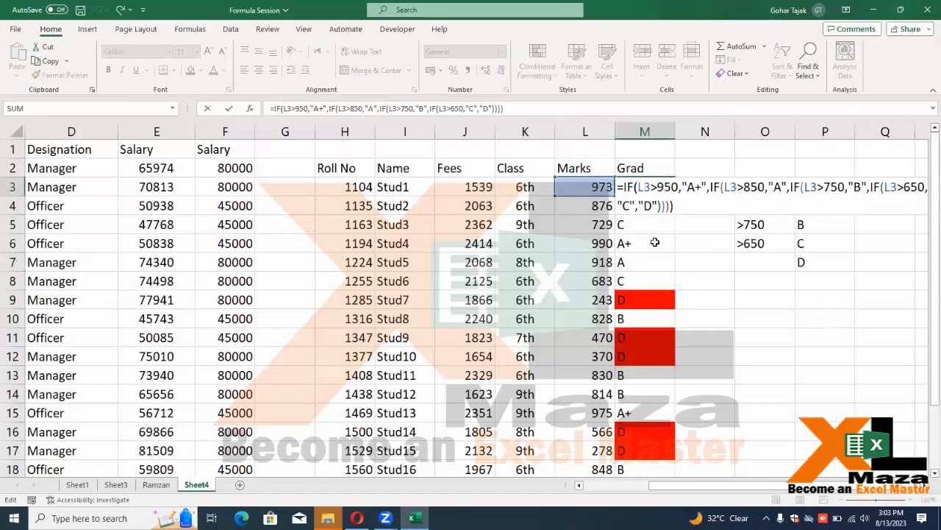
key(Escape)
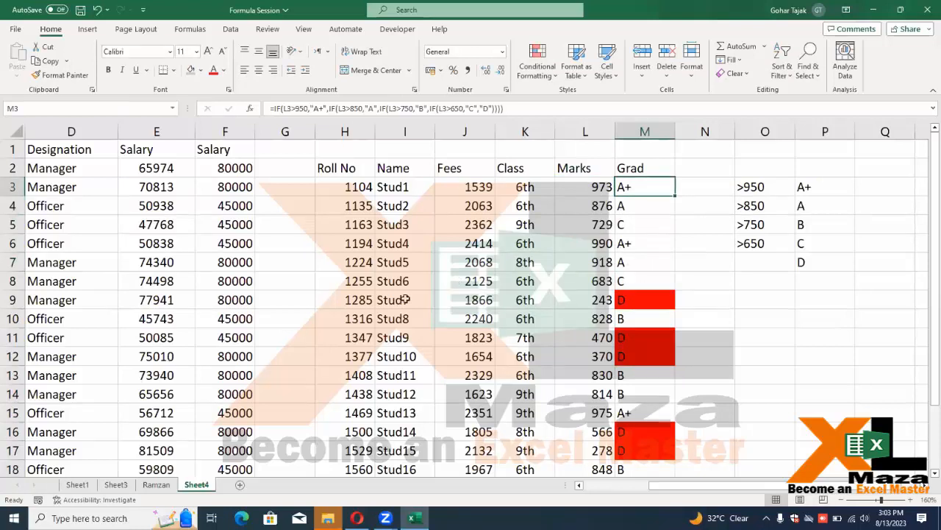
scroll(372, 272, down, 7)
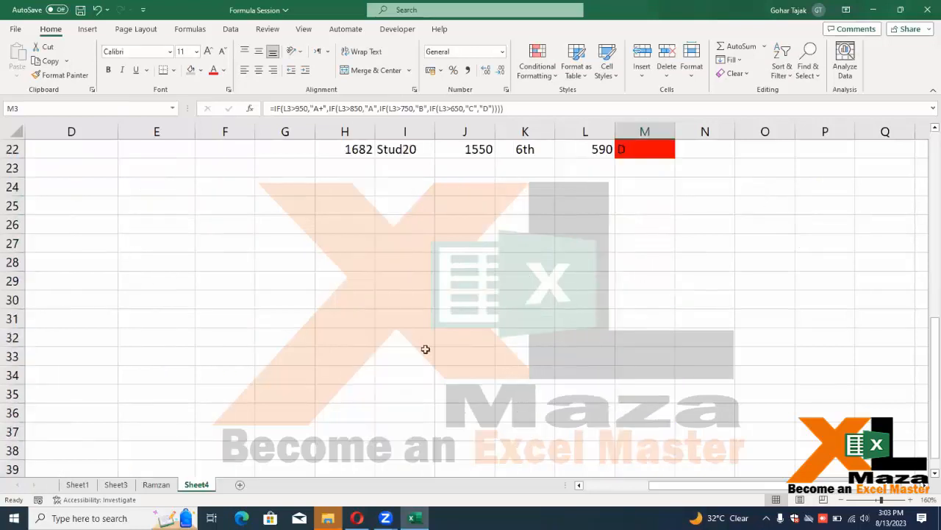
scroll(424, 350, up, 7)
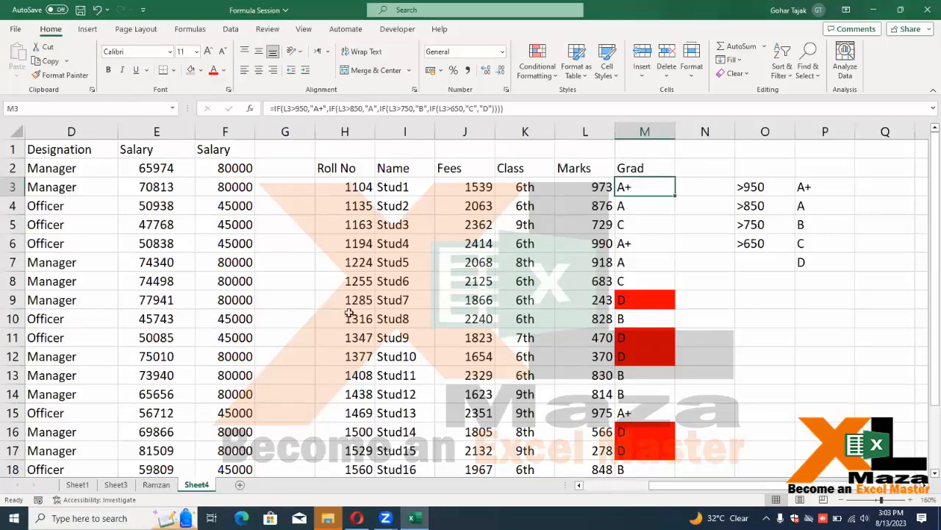
Clear the last student's row, H22 through M22
click(365, 214)
key(ctrl+Down)
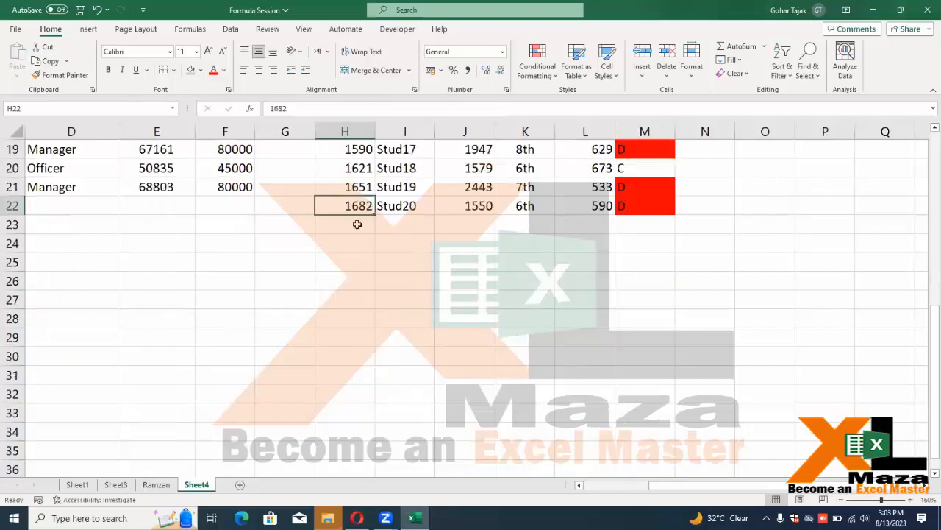
key(ctrl+shift+Right)
key(Delete)
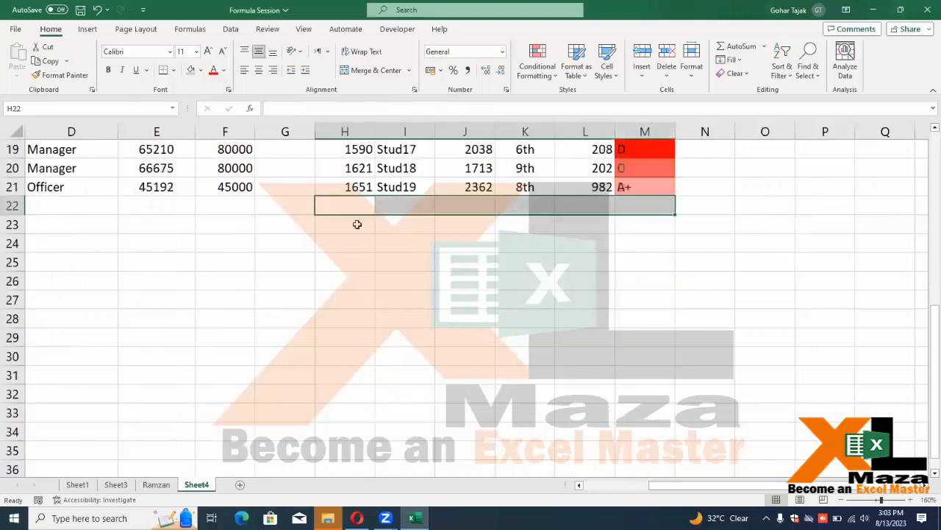
key(Left)
key(Left)
key(Left)
key(Left)
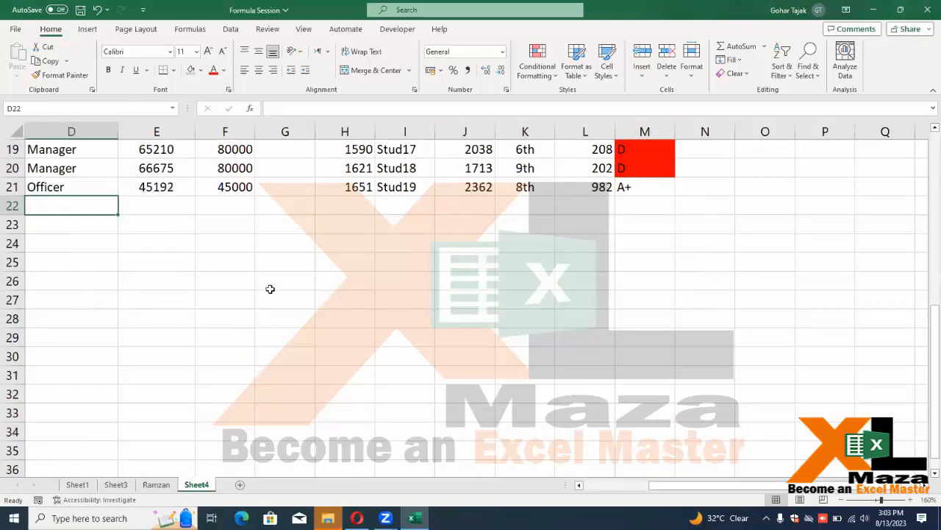
Scroll so rows 16–21 of the grades table show above the empty row
scroll(270, 289, up, 6)
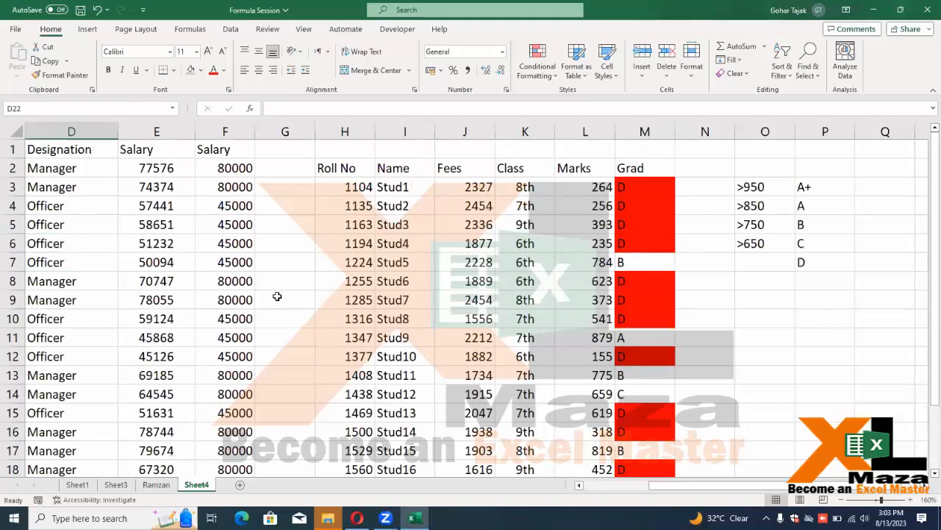
scroll(276, 293, down, 1)
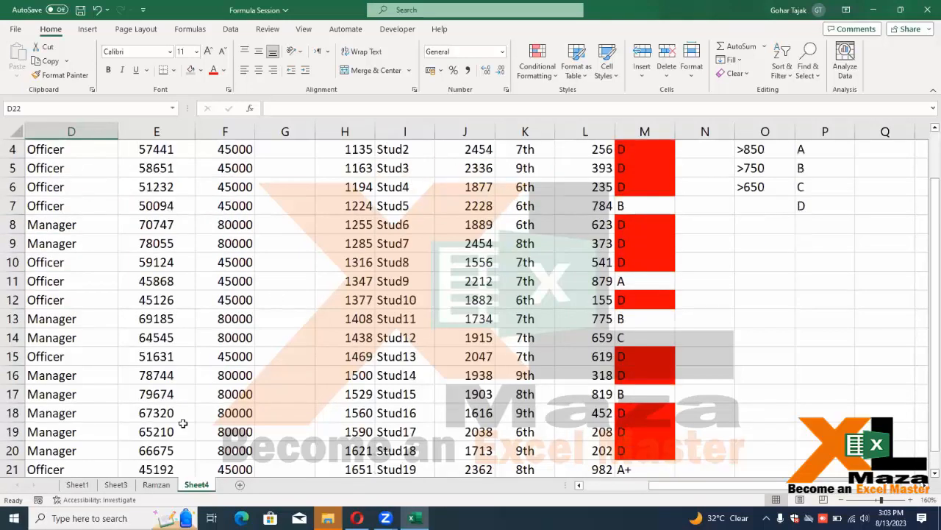
scroll(190, 323, up, 1)
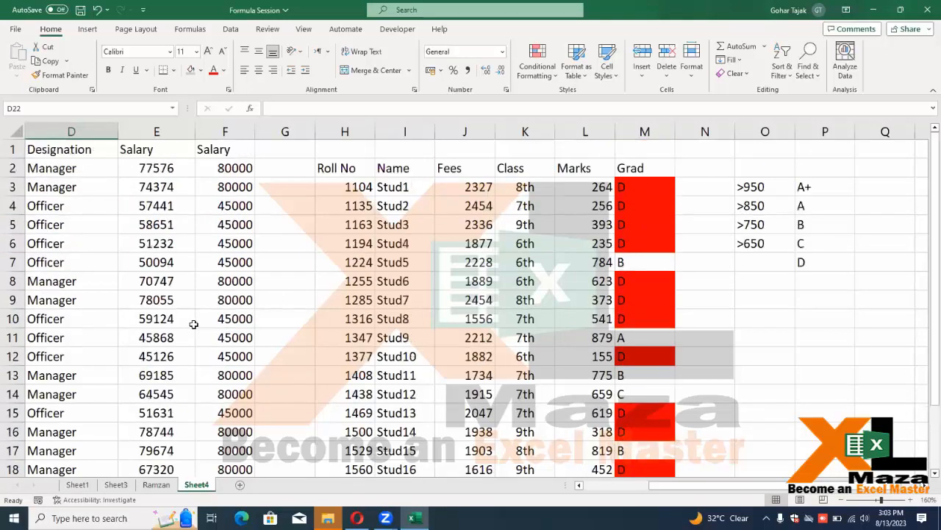
scroll(193, 324, down, 7)
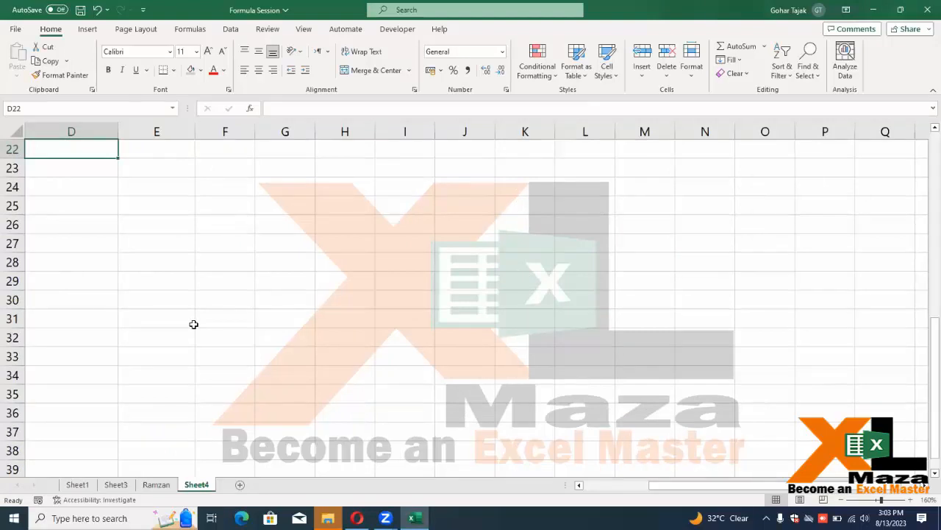
scroll(194, 322, up, 2)
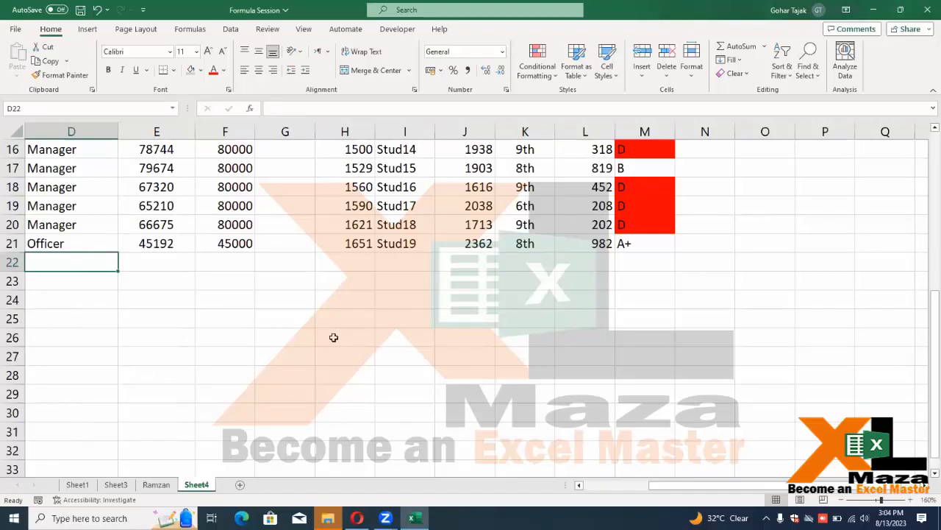
List vlookup, sumif advance, xlookup, index and match in D23 downward
click(81, 275)
text(vlook)
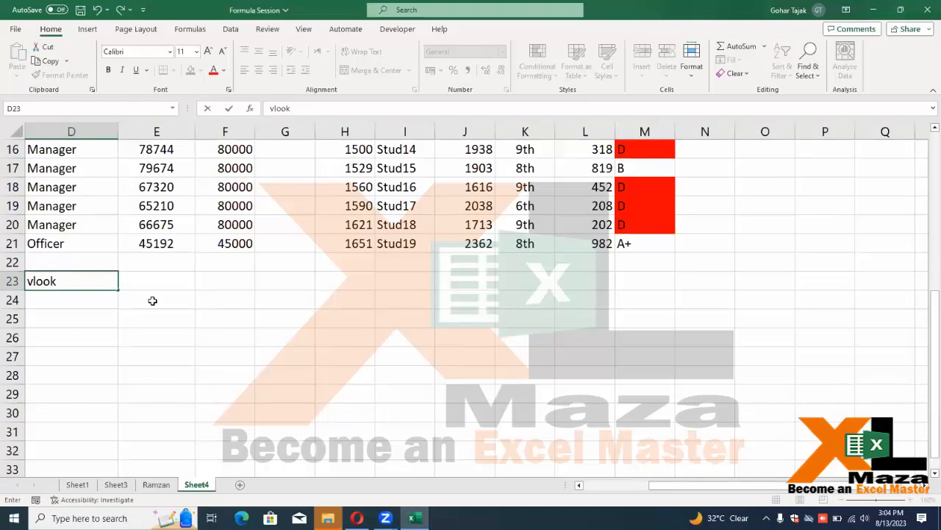
text(up)
key(Return)
text(sumif)
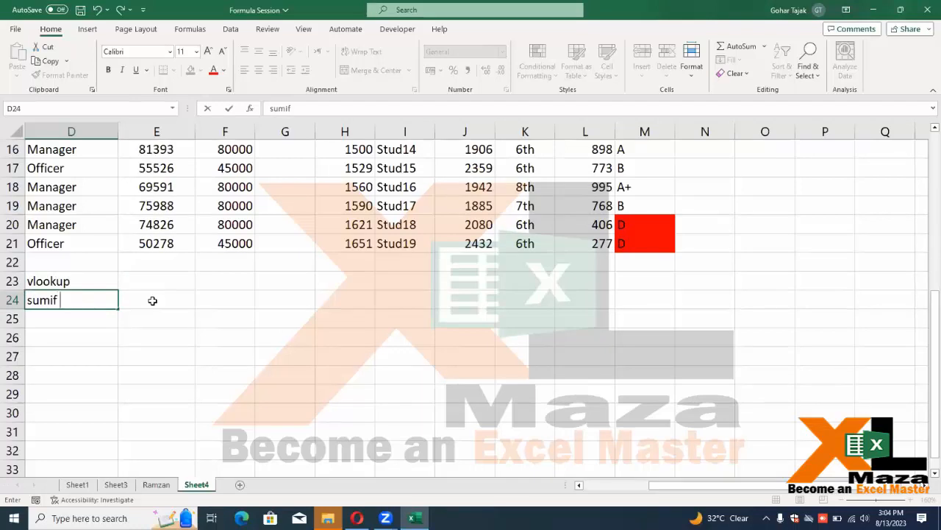
text(advance)
key(Return)
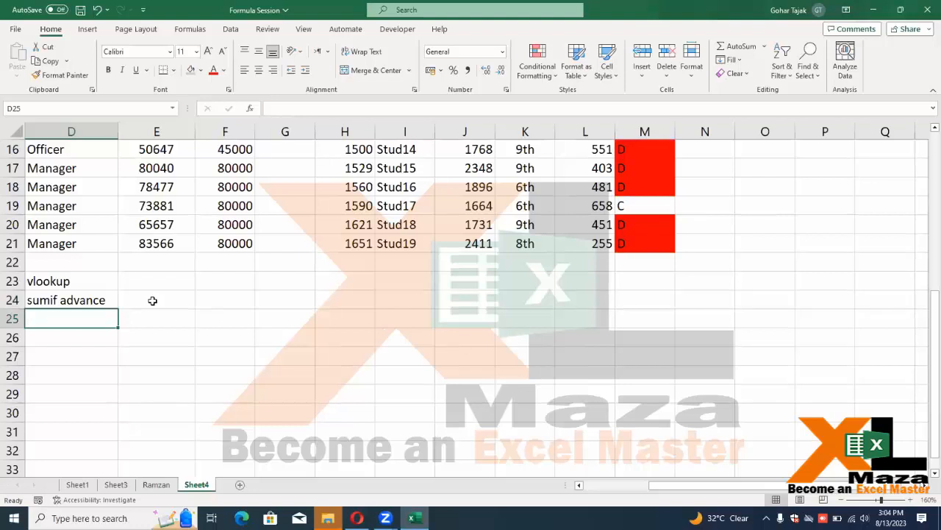
text(xlookup)
key(Return)
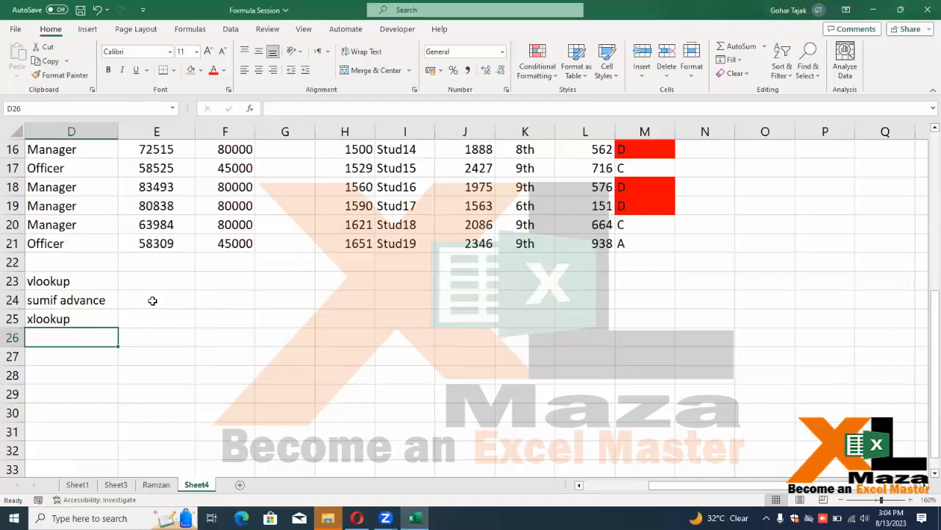
text(i)
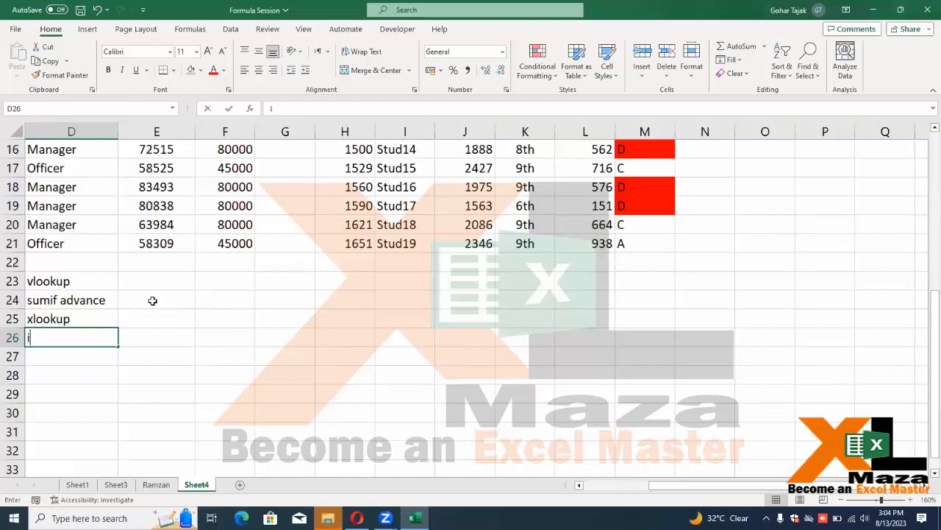
text(ndex)
key(Return)
text(mat)
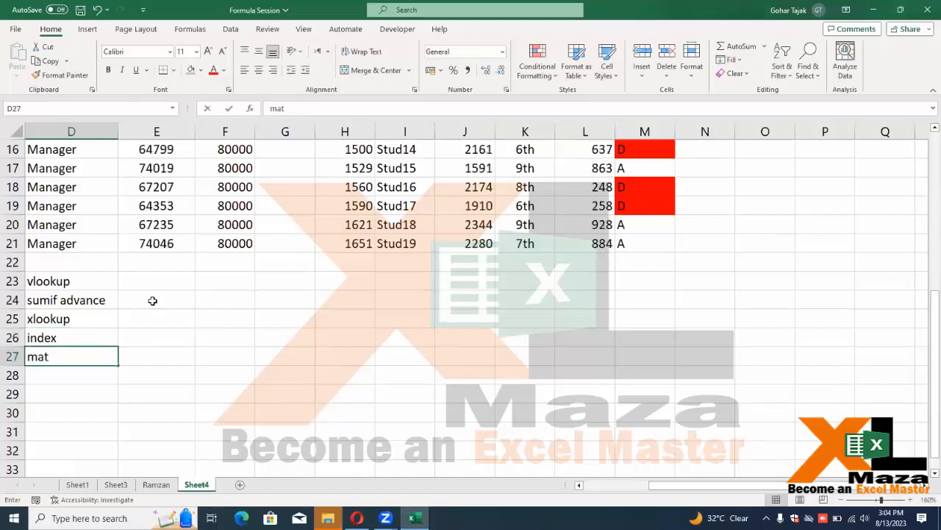
text(ch)
key(Return)
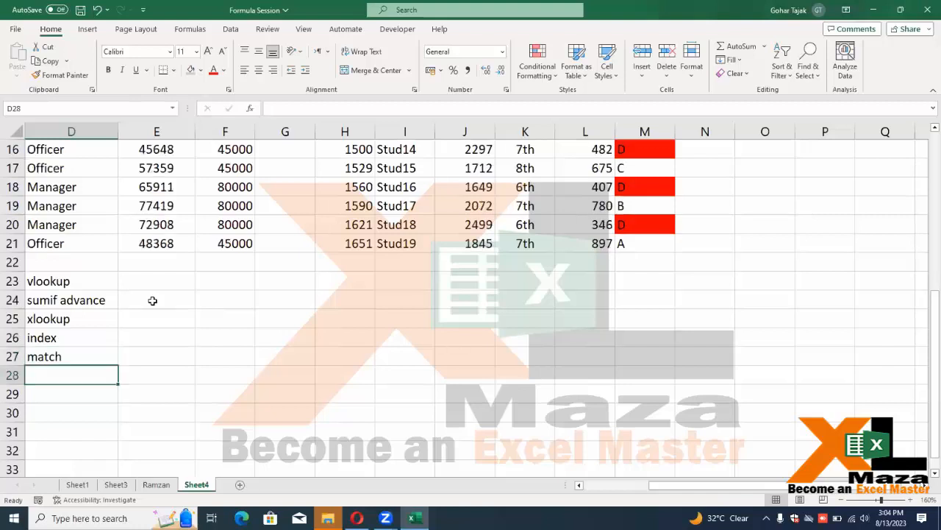
Add picture lookup in D28 and review the topic list
key(Up)
key(Up)
key(Up)
key(Down)
key(Down)
key(Down)
text(picture l)
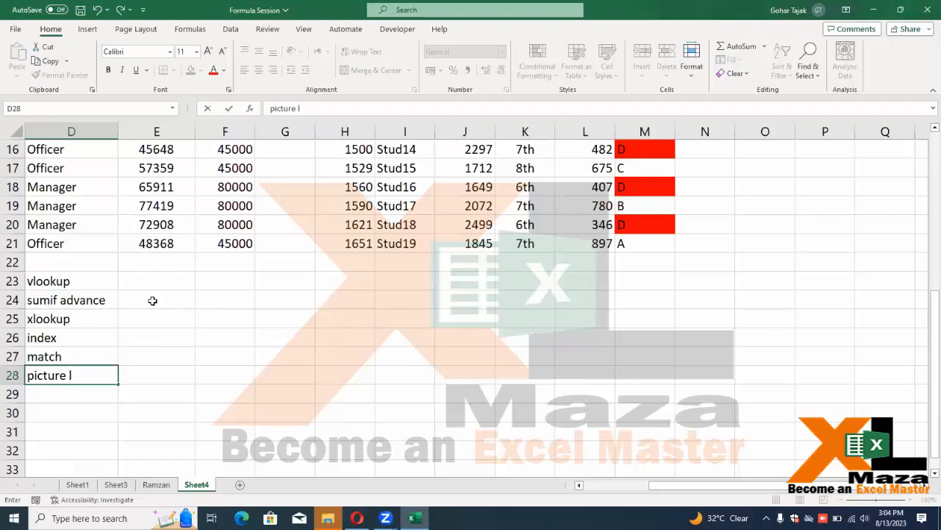
text(ookup)
key(Return)
key(Up)
key(Up)
key(Up)
key(Up)
key(Up)
key(Up)
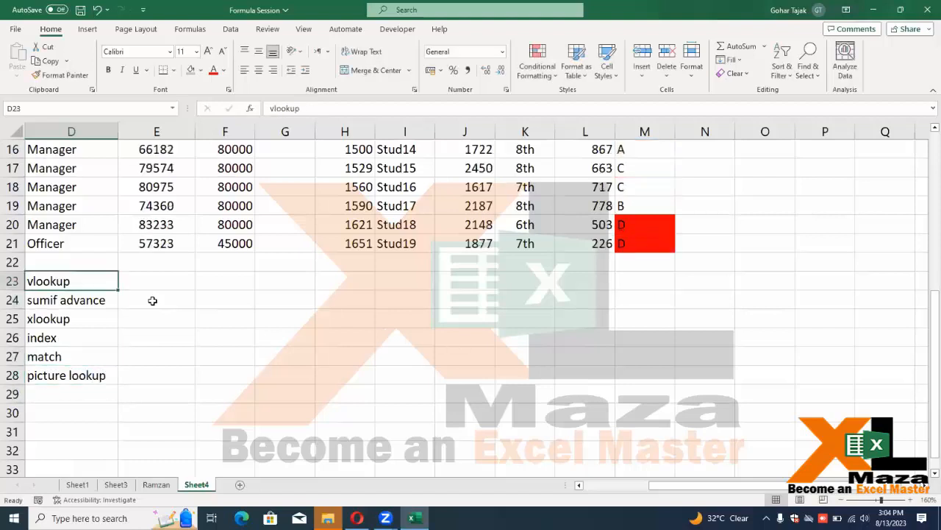
key(shift+Down)
key(shift+Down)
key(shift+Down)
key(shift+Down)
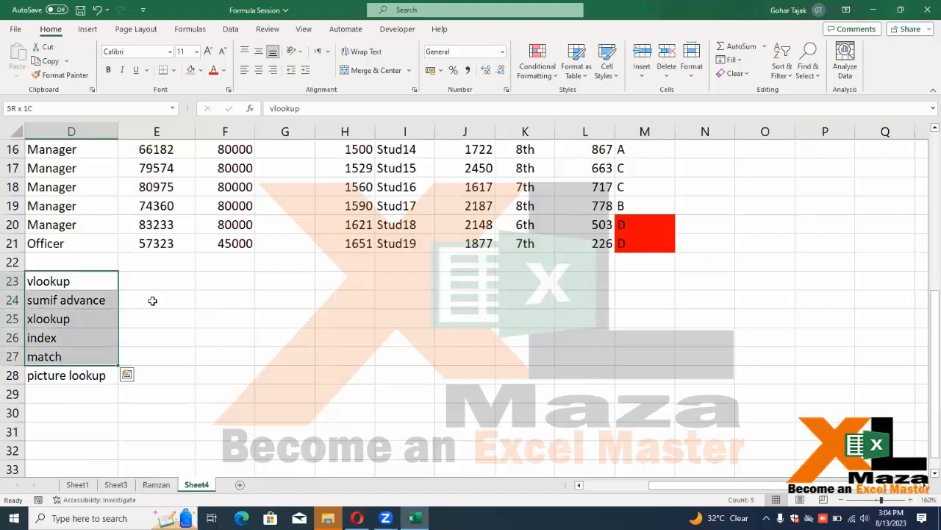
key(Down)
key(Down)
key(Up)
key(Up)
key(shift+Down)
key(shift+Down)
key(shift+Down)
key(shift+Down)
key(shift+Down)
key(shift+Up)
key(shift+Up)
key(shift+Up)
key(shift+Up)
key(shift+Up)
key(Down)
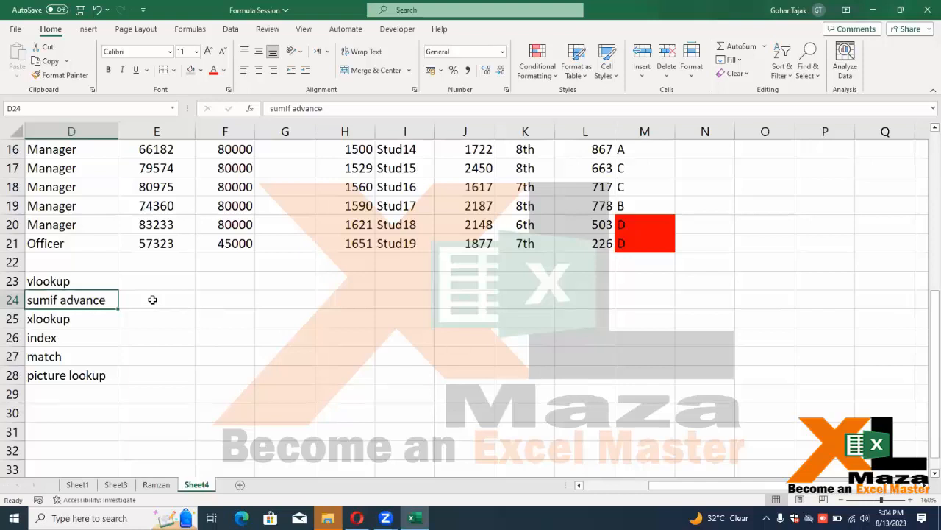
key(Down)
key(Down)
key(Down)
key(Down)
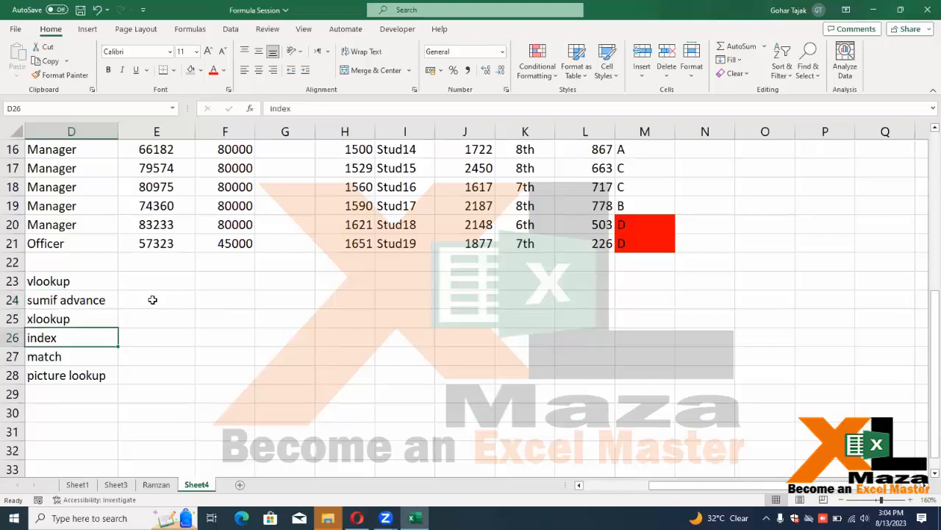
key(Down)
key(Up)
key(Up)
key(Up)
key(Up)
key(Up)
key(Up)
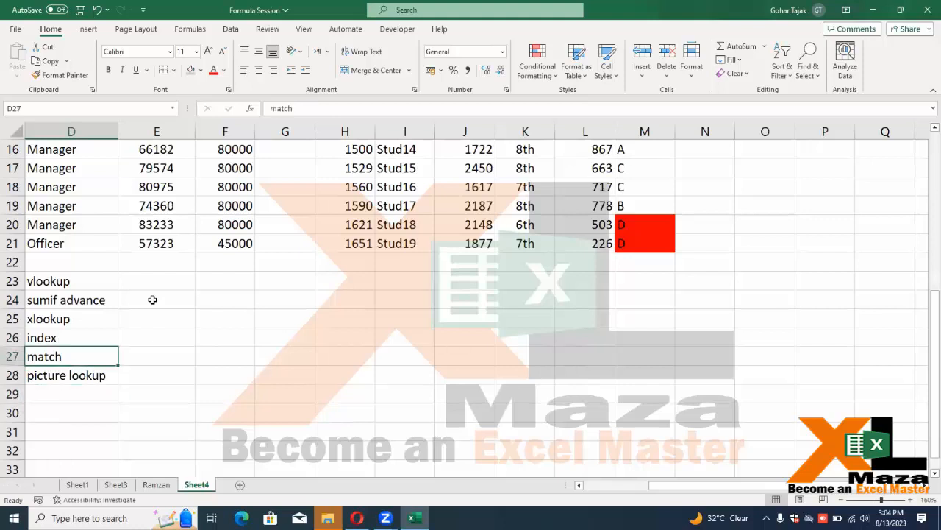
key(Down)
key(Down)
key(Down)
key(Down)
key(Down)
key(Down)
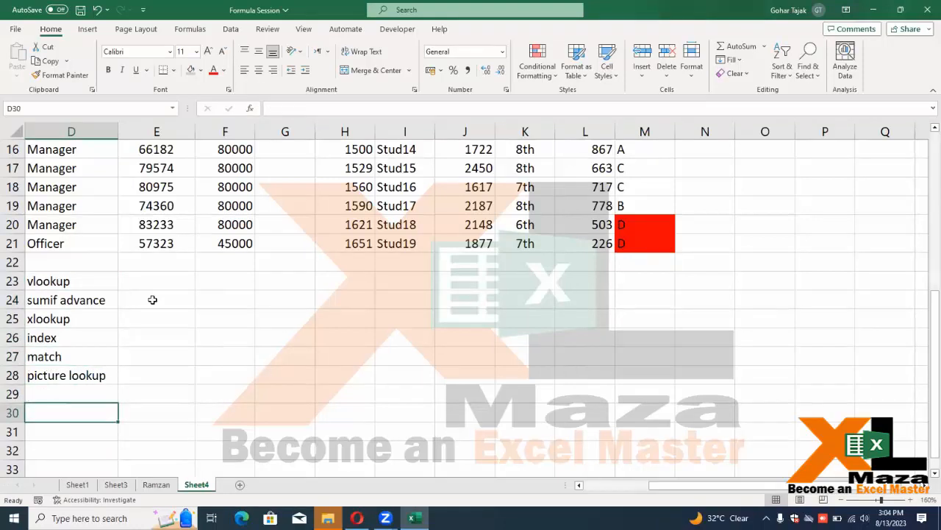
Enter Filter, Unque, Sort and Jointext down column D starting at D30
text(Filter)
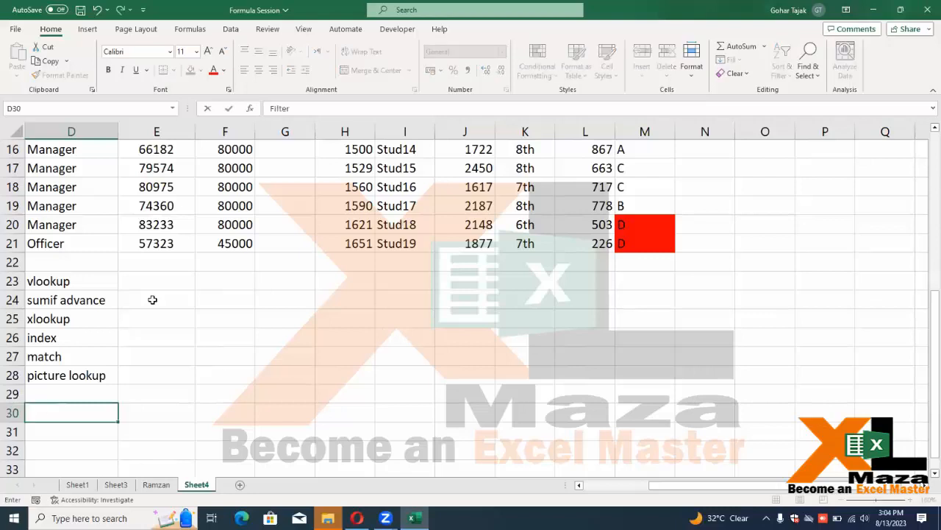
key(Return)
text(Unque)
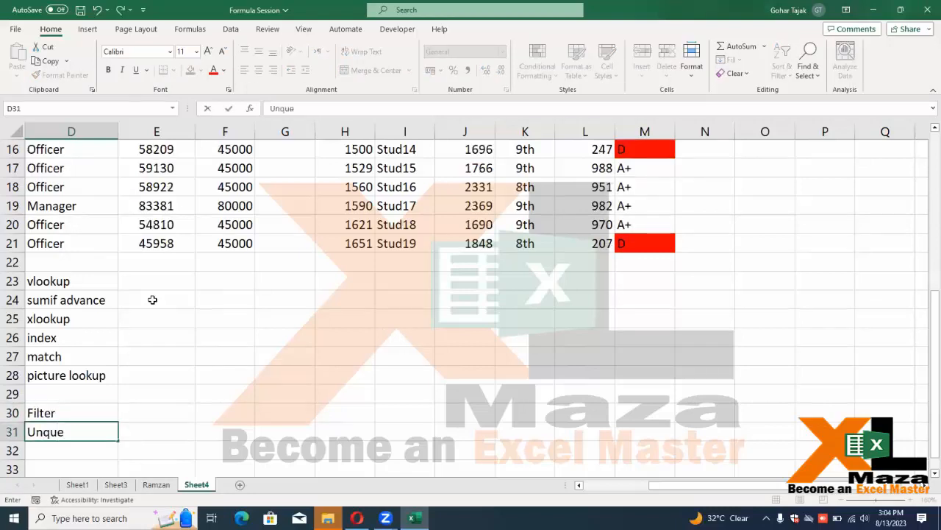
key(Return)
text(Sort)
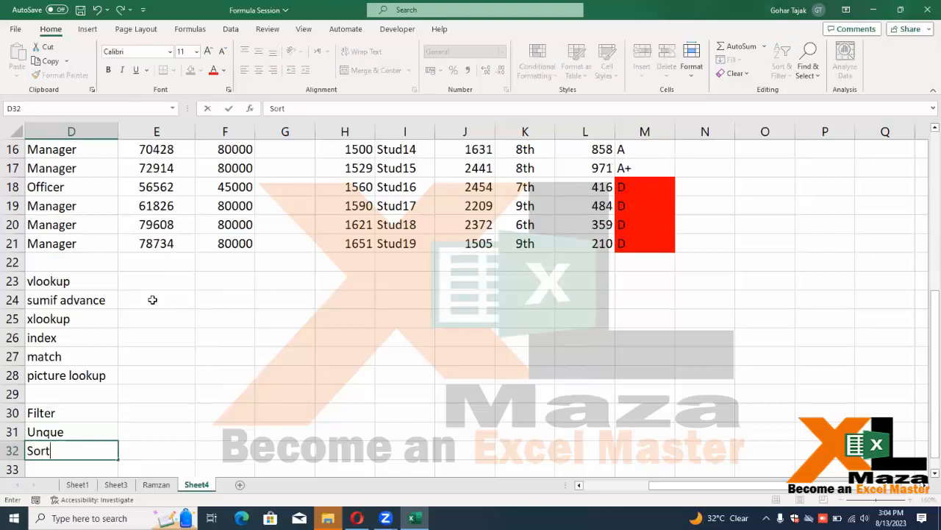
key(Return)
text(Joi)
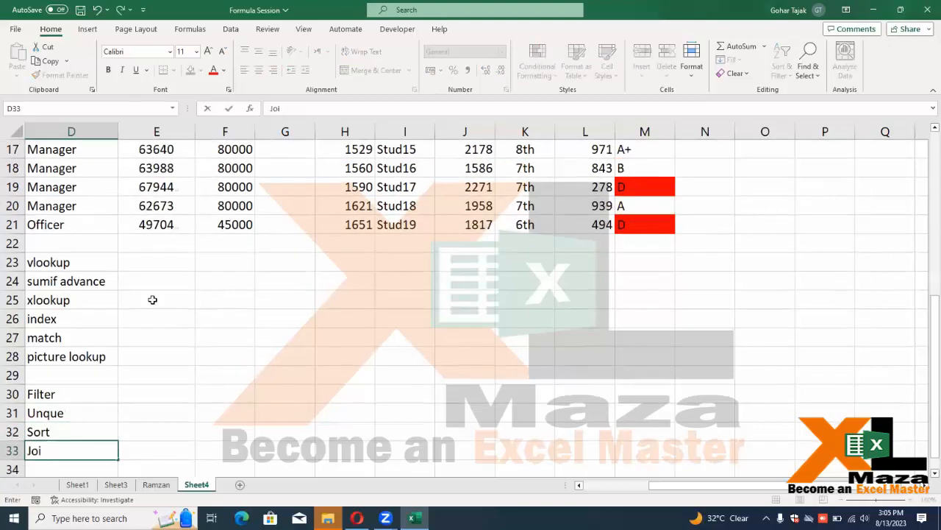
text(ntext)
key(Return)
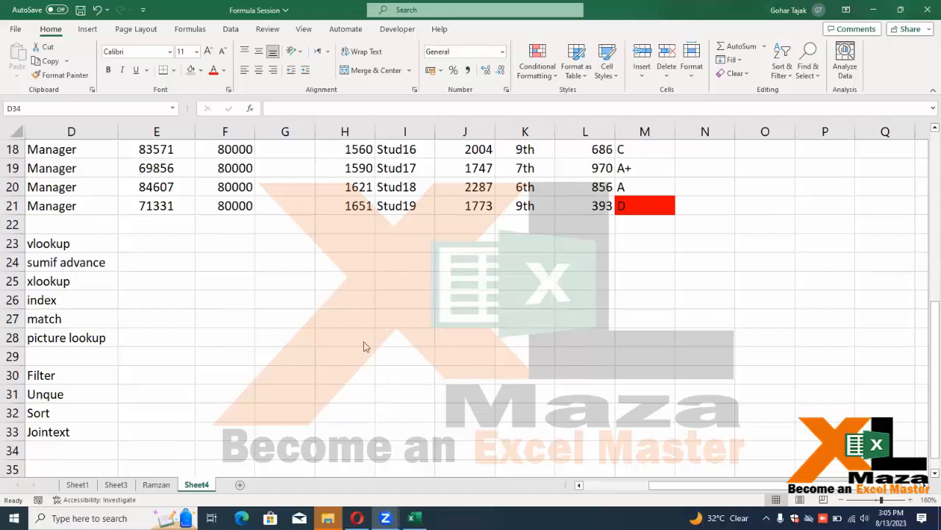
Scroll back to row 1 to show the table headers and grade thresholds
scroll(368, 347, up, 3)
scroll(352, 283, up, 3)
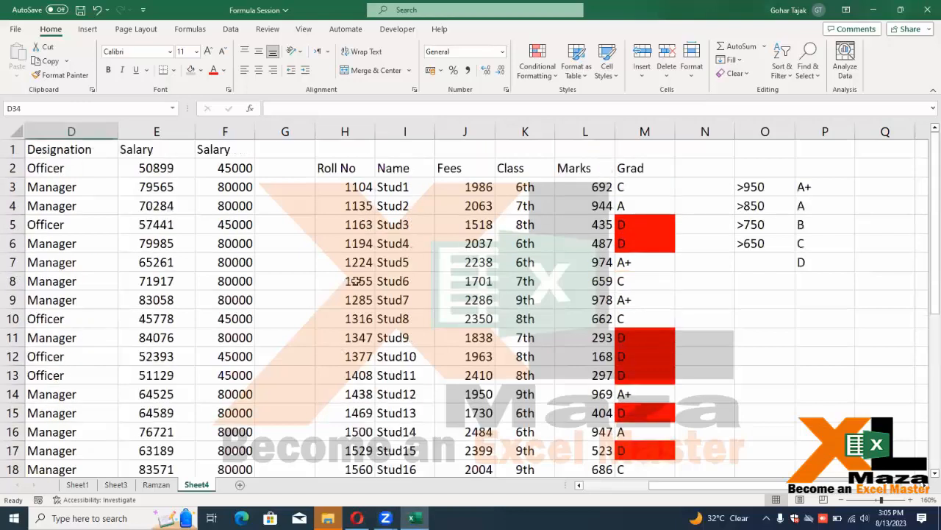
scroll(373, 293, down, 5)
scroll(397, 378, up, 5)
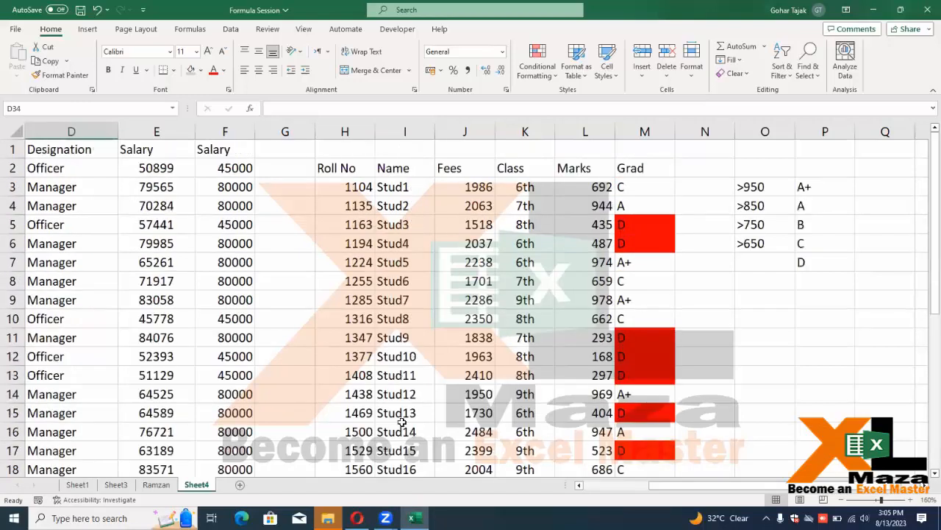